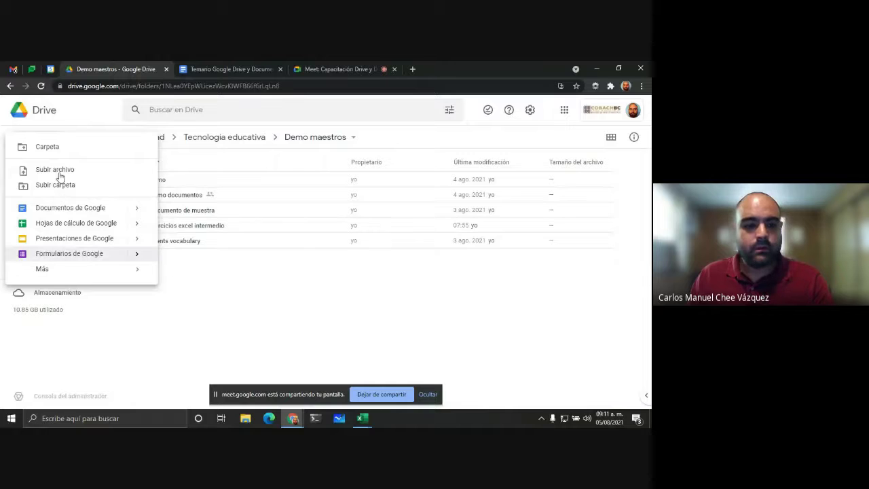
# Step: Create a blank Google spreadsheet, then launch Windows Magnifier (Lupa) and move its toolbar aside
pyautogui.click(51, 229)
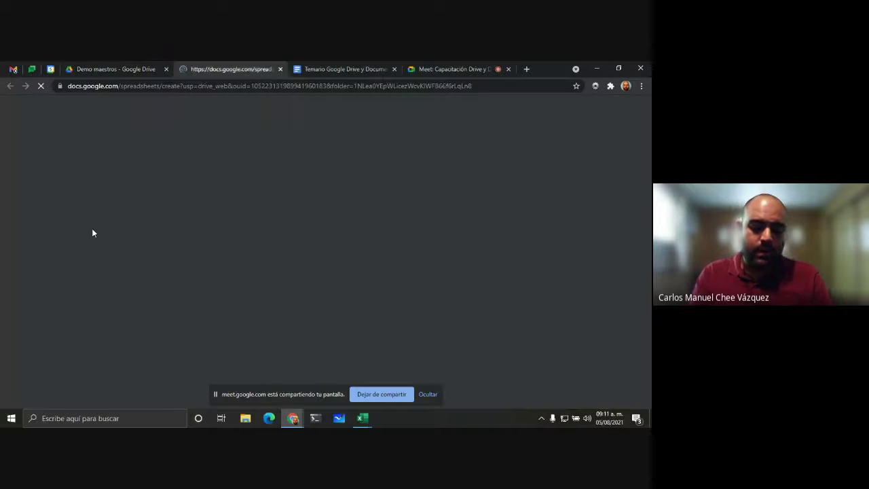
pyautogui.press('super')
pyautogui.write('lup')
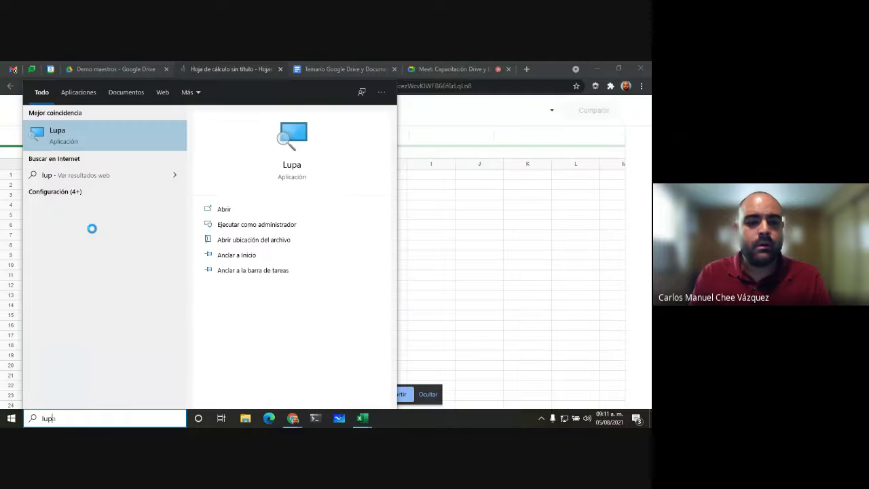
pyautogui.press('Return')
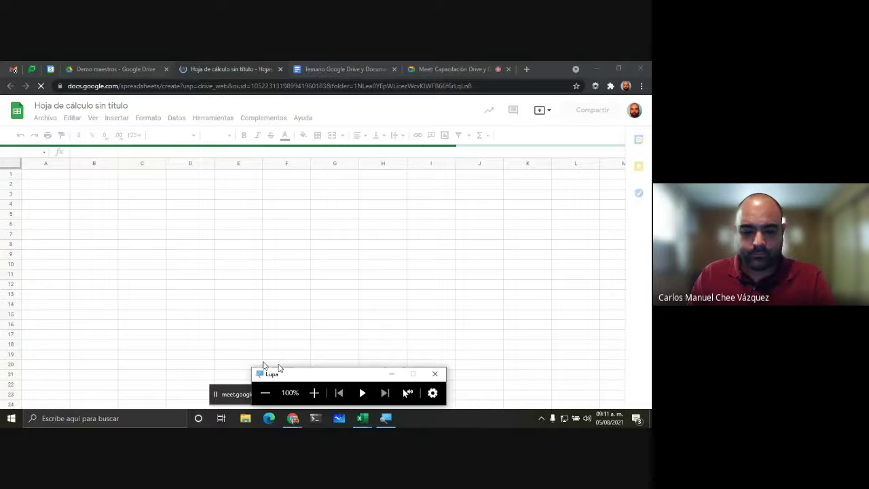
pyautogui.moveTo(278, 370); pyautogui.dragTo(48, 338)
# Step: Retitle the untitled spreadsheet 'Demo maestros' and zoom the Magnifier to 200%
pyautogui.click(429, 395)
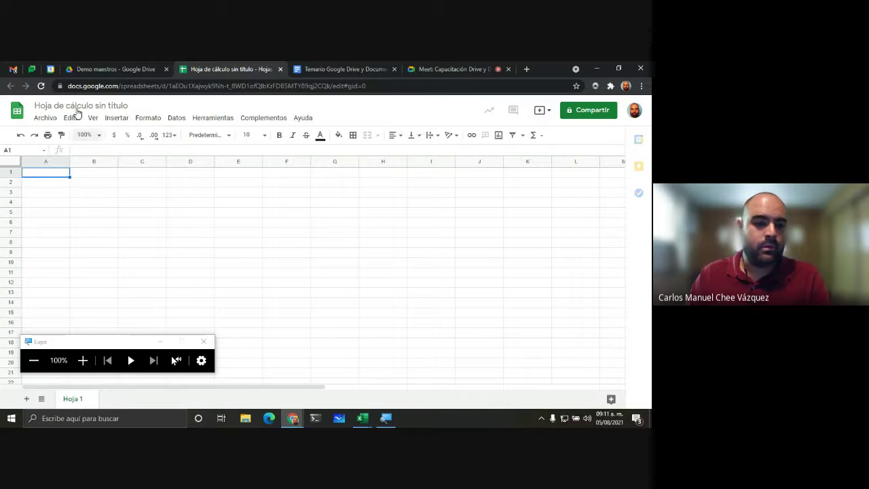
pyautogui.click(125, 106)
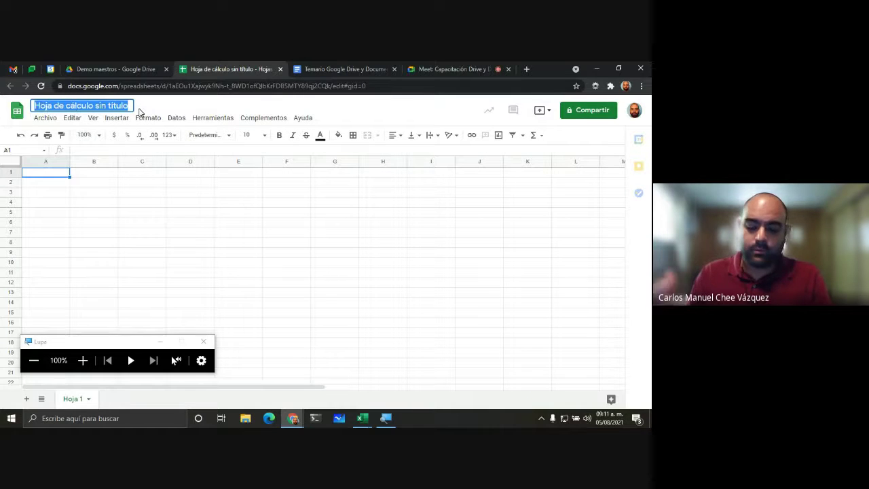
pyautogui.write('Demo h')
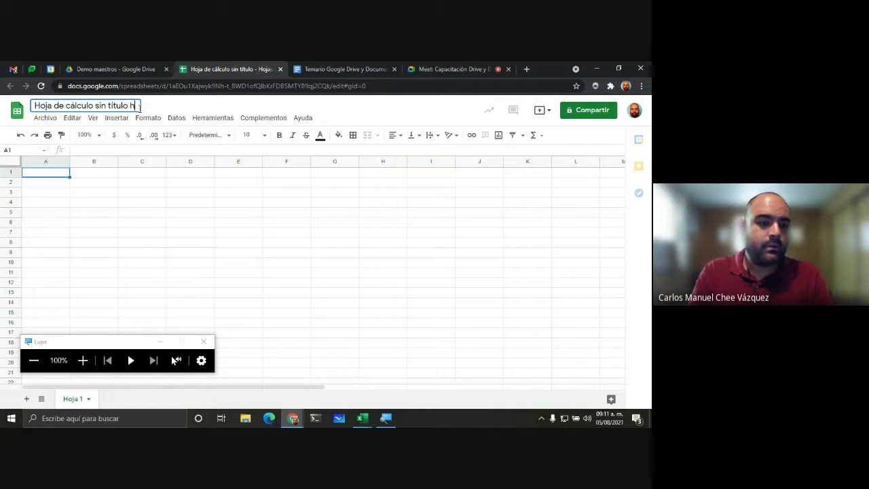
pyautogui.write('oja')
pyautogui.press('BackSpace')
pyautogui.press('BackSpace')
pyautogui.press('BackSpace')
pyautogui.press('BackSpace')
pyautogui.press('BackSpace')
pyautogui.press('BackSpace')
pyautogui.press('BackSpace')
pyautogui.press('BackSpace')
pyautogui.press('BackSpace')
pyautogui.press('BackSpace')
pyautogui.press('BackSpace')
pyautogui.press('BackSpace')
pyautogui.press('BackSpace')
pyautogui.press('BackSpace')
pyautogui.press('BackSpace')
pyautogui.press('BackSpace')
pyautogui.press('BackSpace')
pyautogui.press('BackSpace')
pyautogui.press('BackSpace')
pyautogui.press('BackSpace')
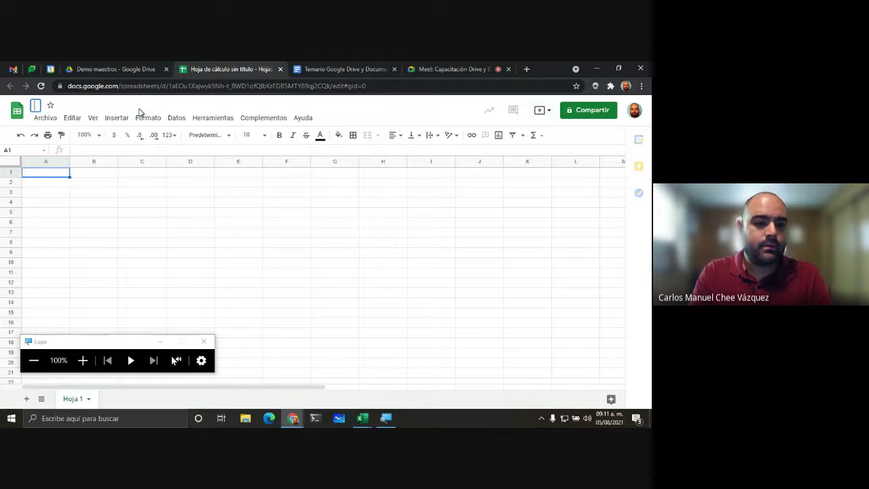
pyautogui.write('Demo maestros')
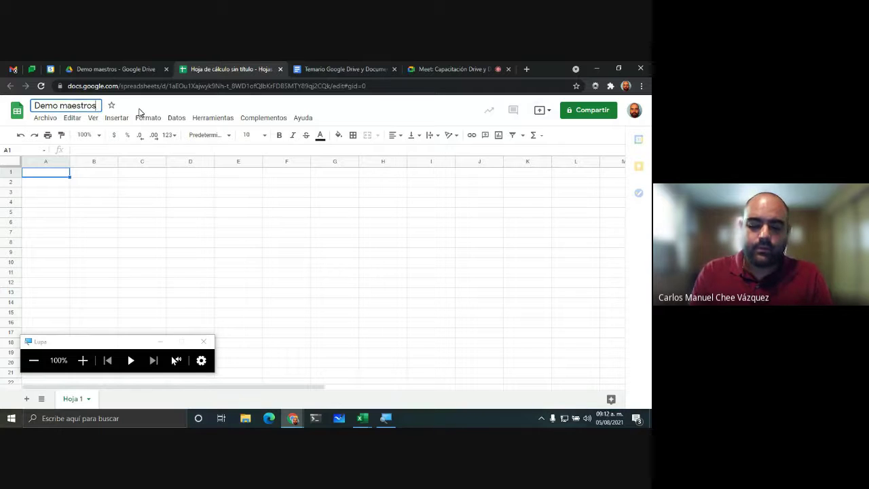
pyautogui.press('Return')
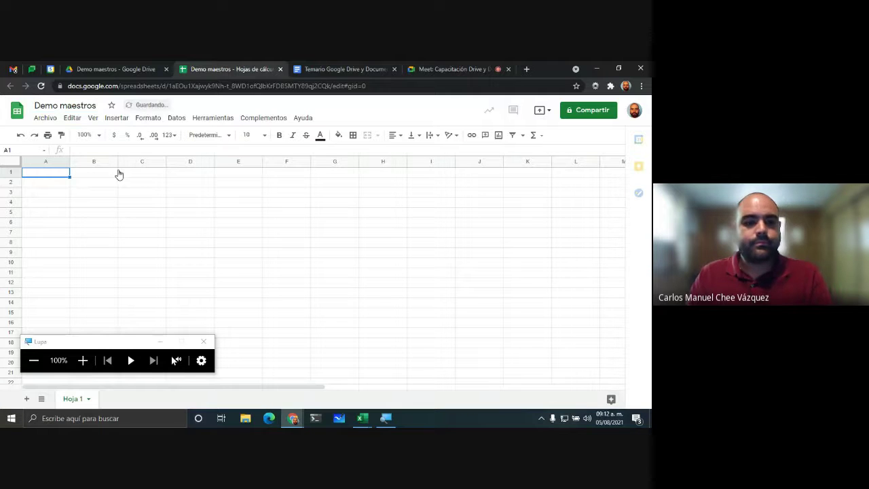
pyautogui.click(79, 361)
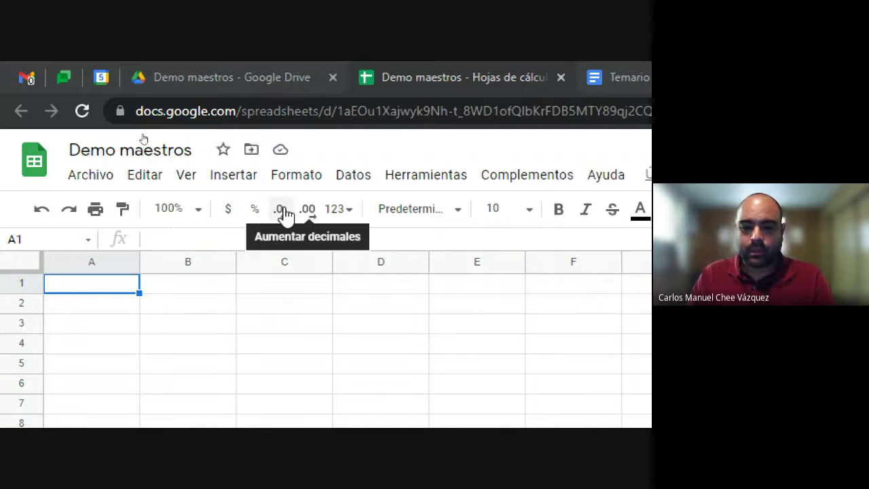
pyautogui.click(347, 216)
pyautogui.click(344, 215)
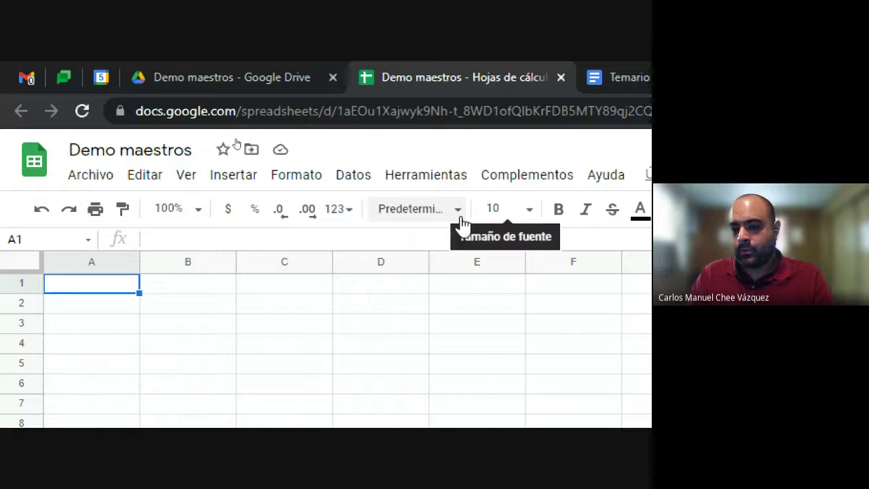
pyautogui.click(249, 212)
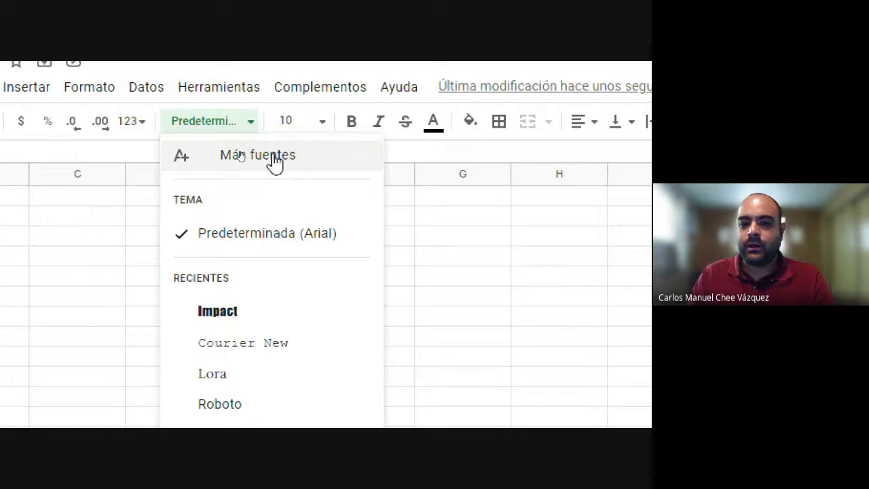
pyautogui.click(249, 121)
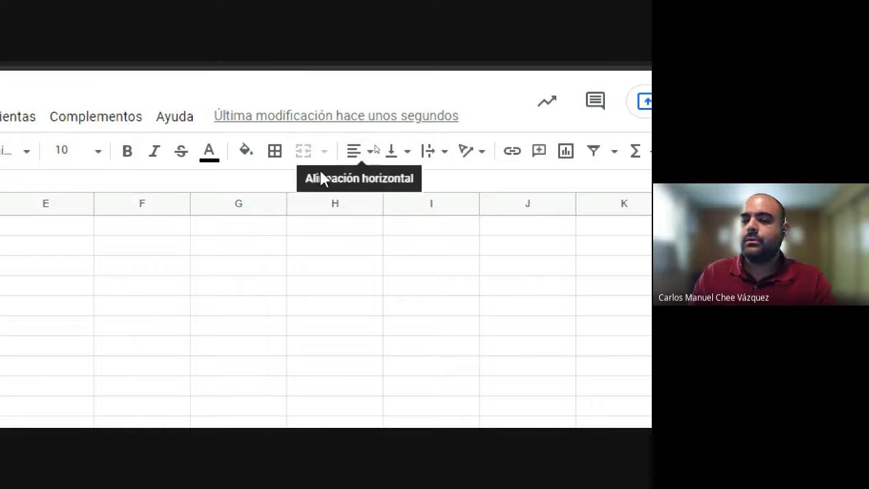
pyautogui.click(354, 155)
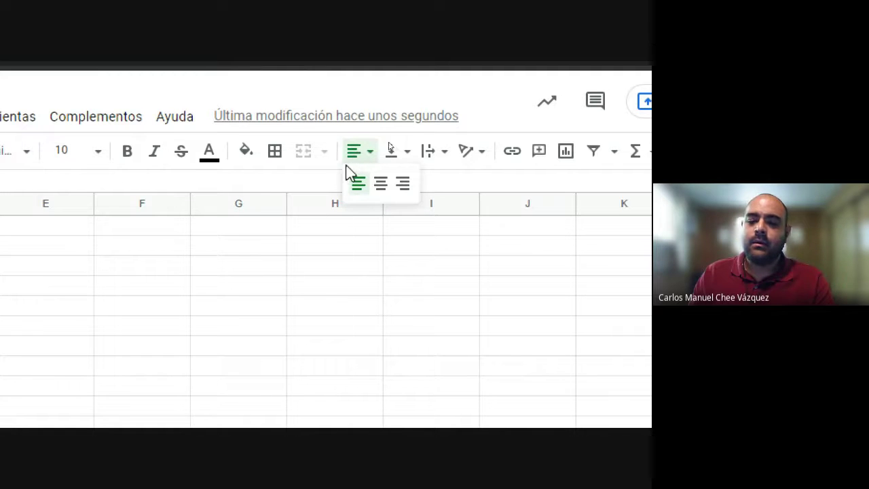
pyautogui.click(401, 155)
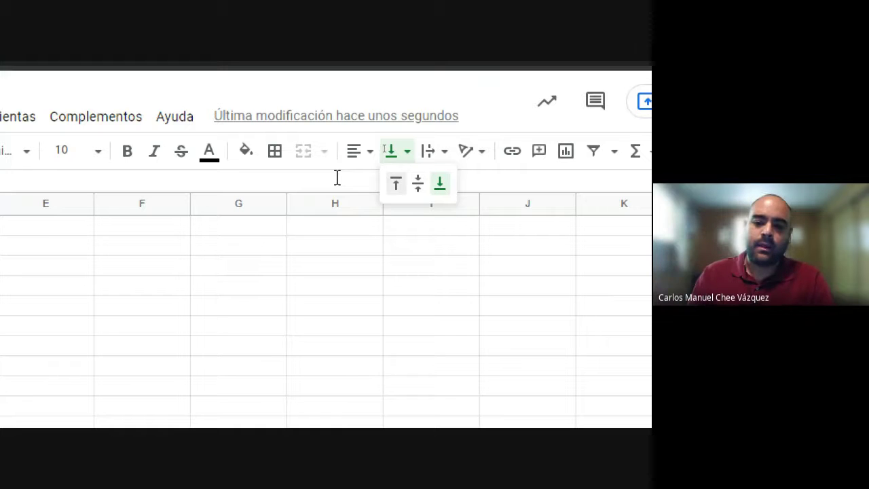
pyautogui.click(430, 159)
pyautogui.click(435, 159)
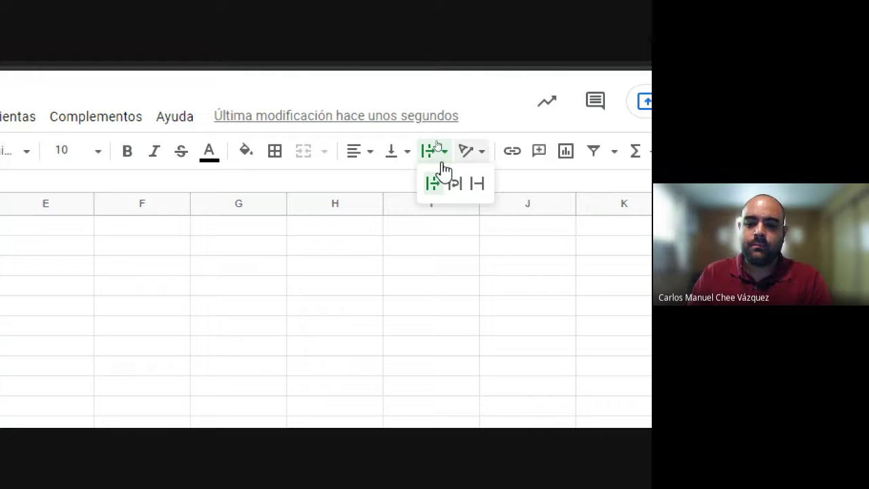
pyautogui.click(482, 154)
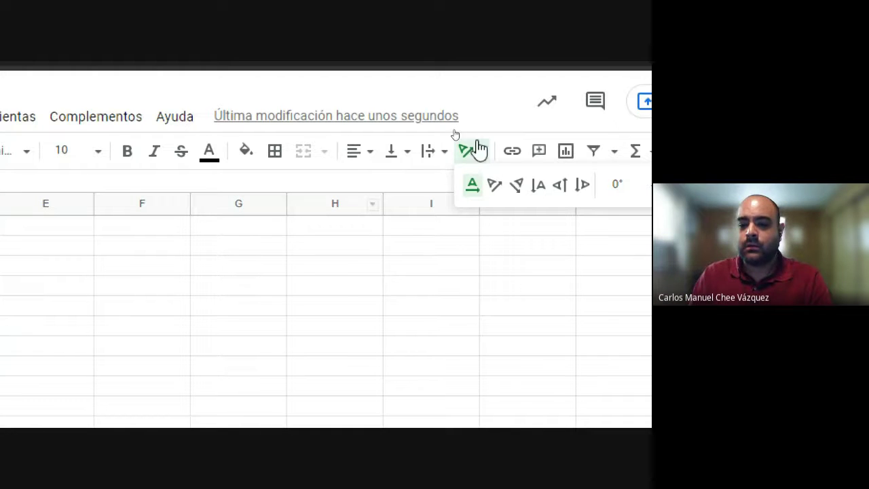
pyautogui.click(478, 163)
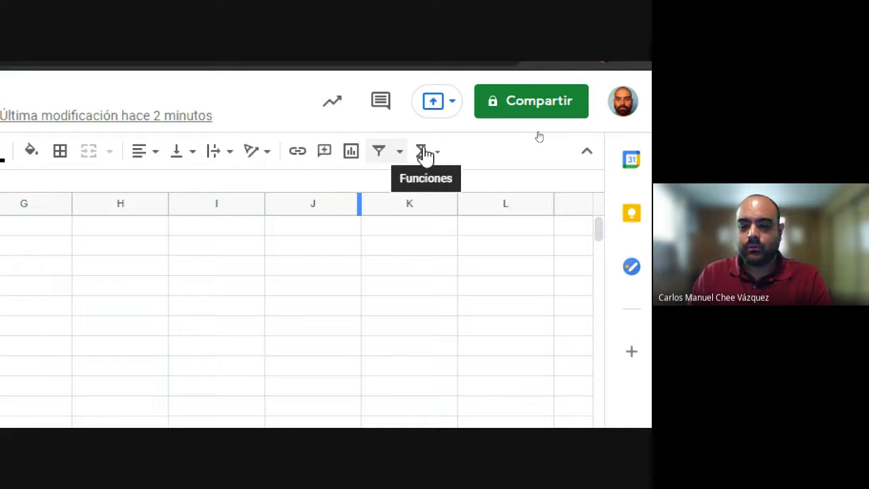
pyautogui.hscroll(-5, 102, 173)
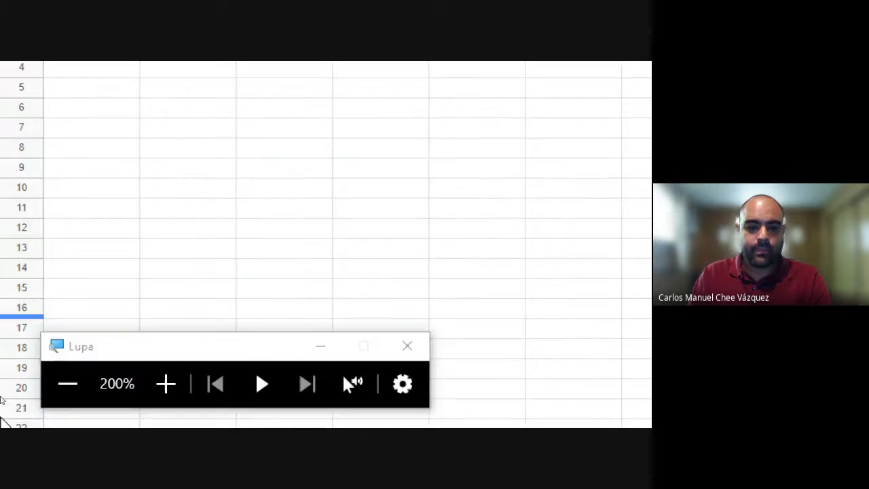
pyautogui.click(71, 310)
pyautogui.click(39, 362)
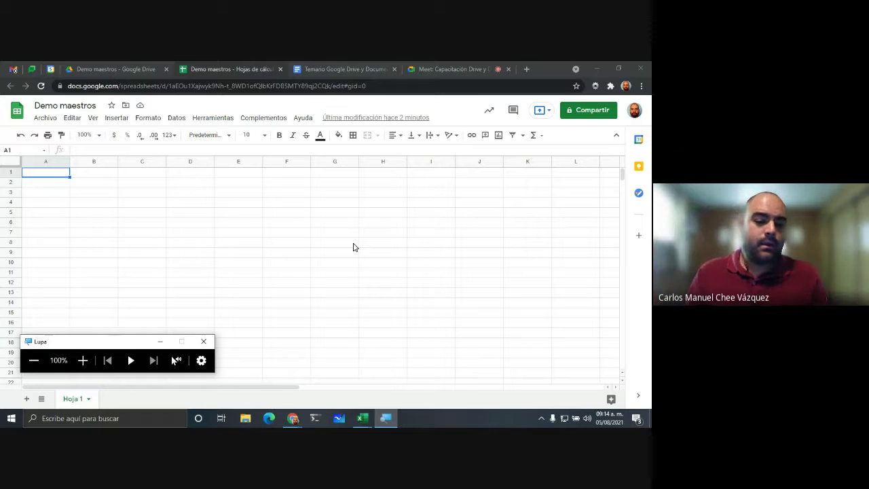
pyautogui.moveTo(126, 346); pyautogui.dragTo(500, 359)
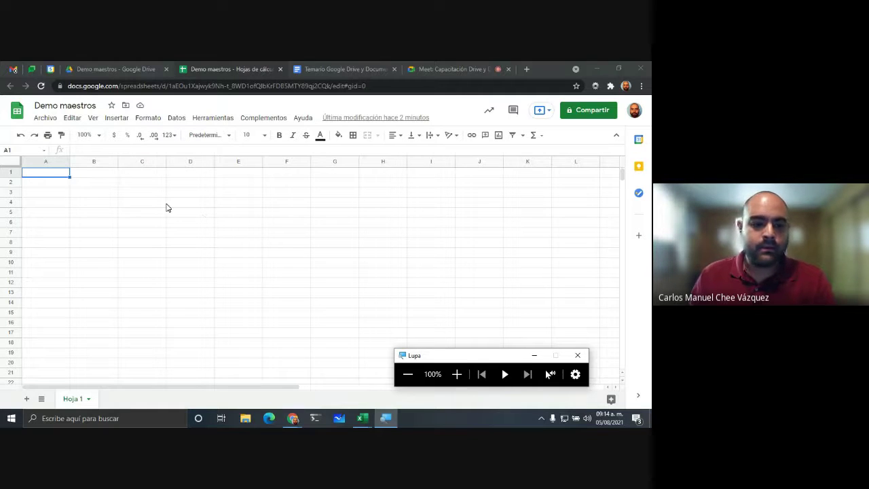
pyautogui.click(13, 175)
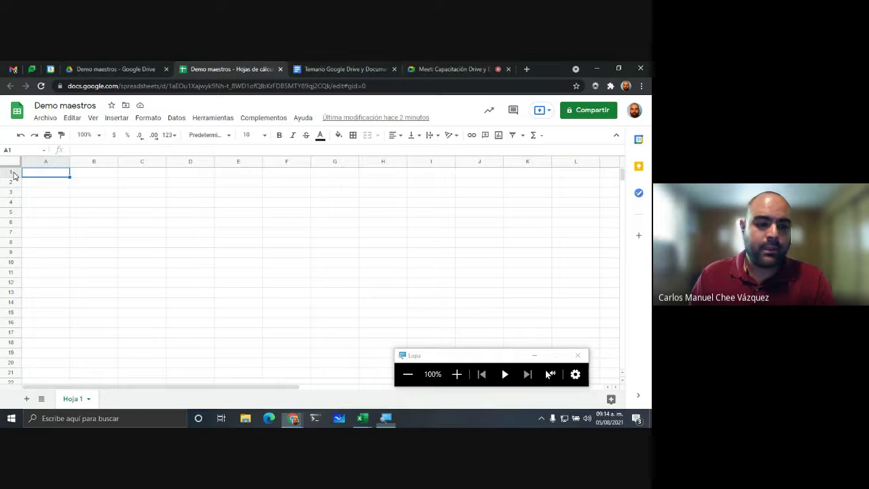
pyautogui.hotkey('shift', 'space')
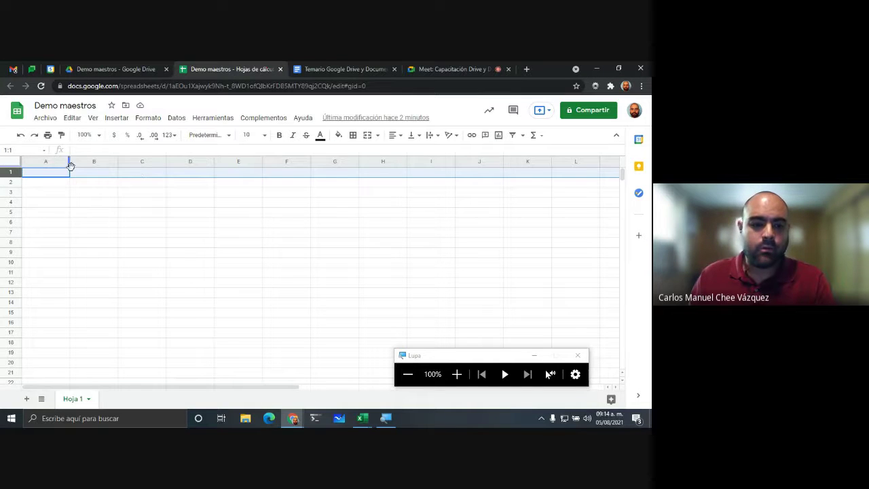
pyautogui.click(49, 163)
pyautogui.click(93, 163)
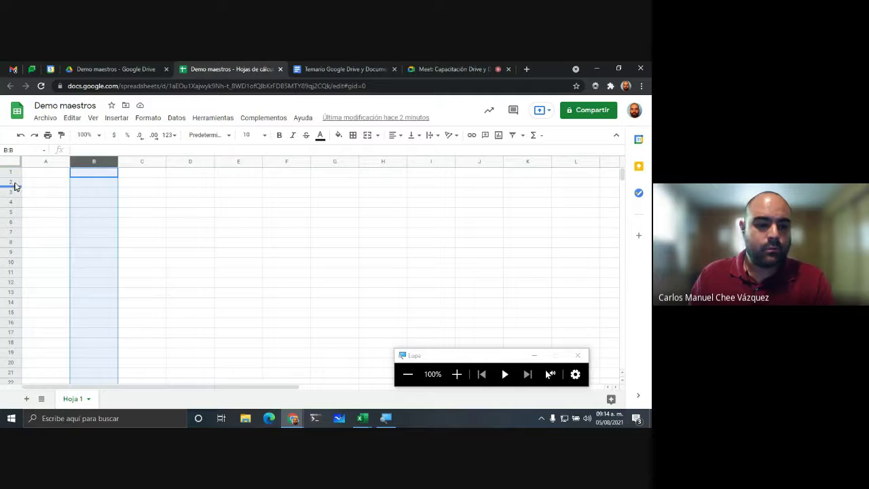
pyautogui.click(17, 182)
pyautogui.click(87, 188)
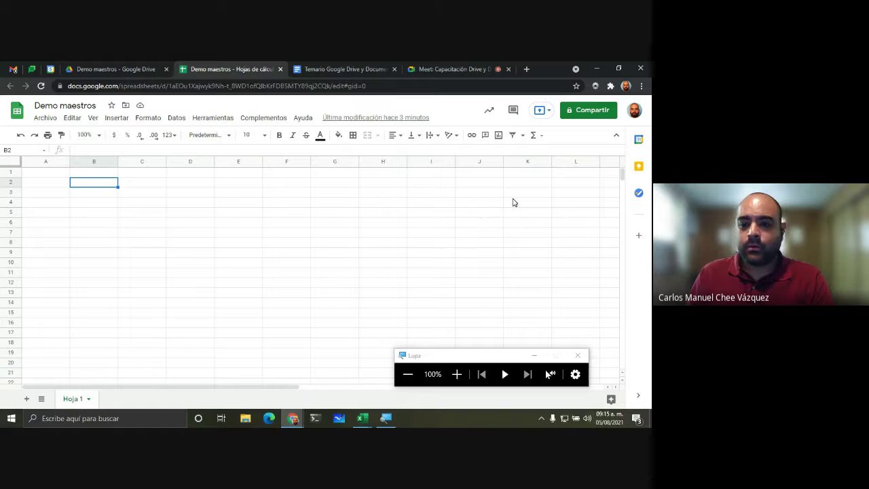
pyautogui.click(79, 215)
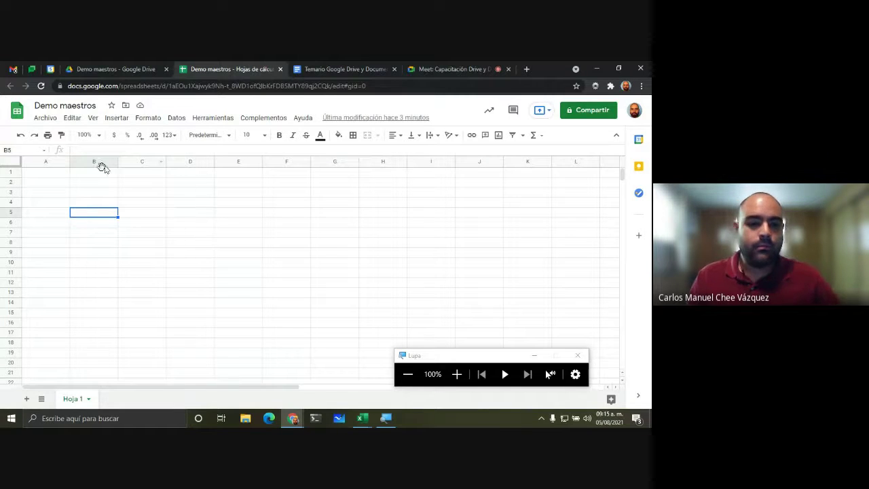
pyautogui.click(40, 175)
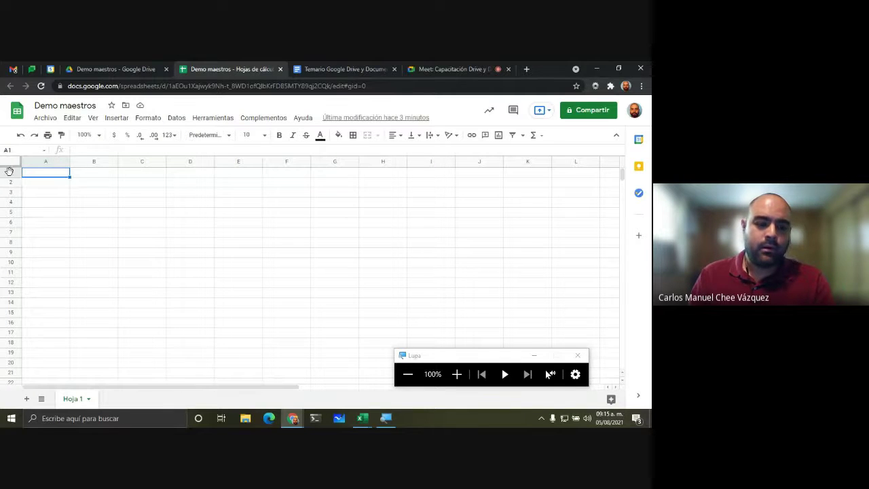
pyautogui.click(9, 172)
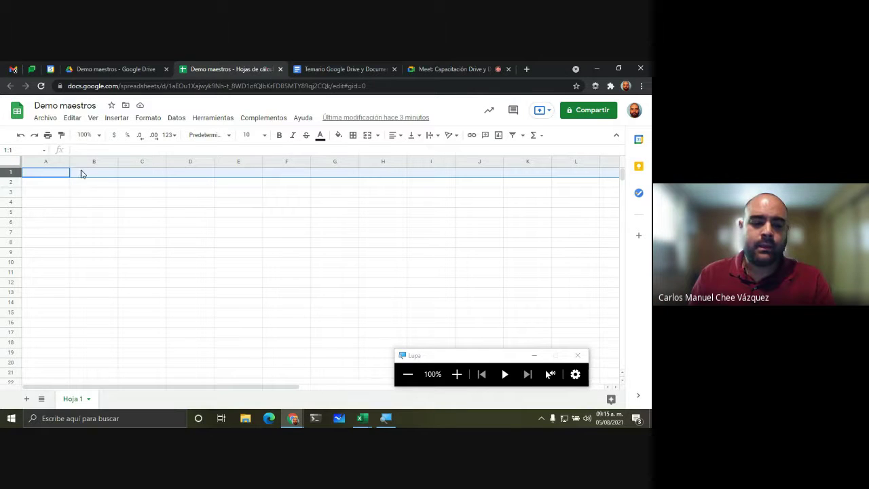
pyautogui.click(90, 194)
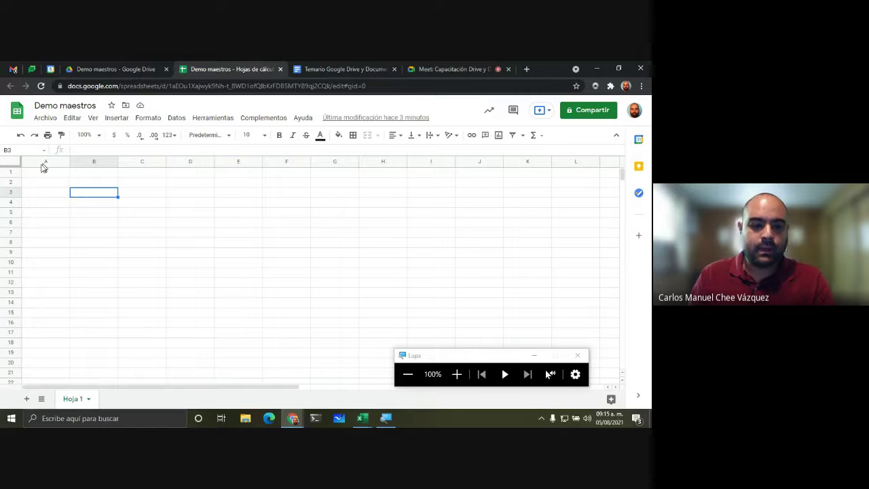
pyautogui.click(45, 162)
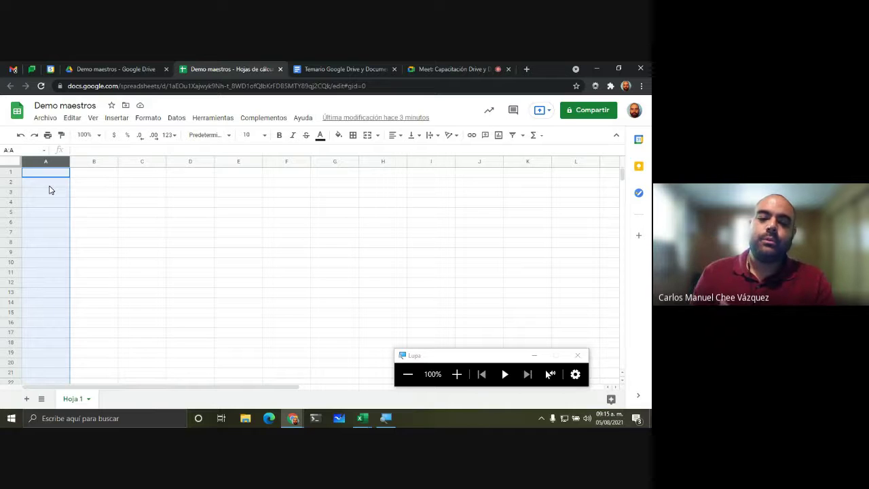
pyautogui.click(89, 163)
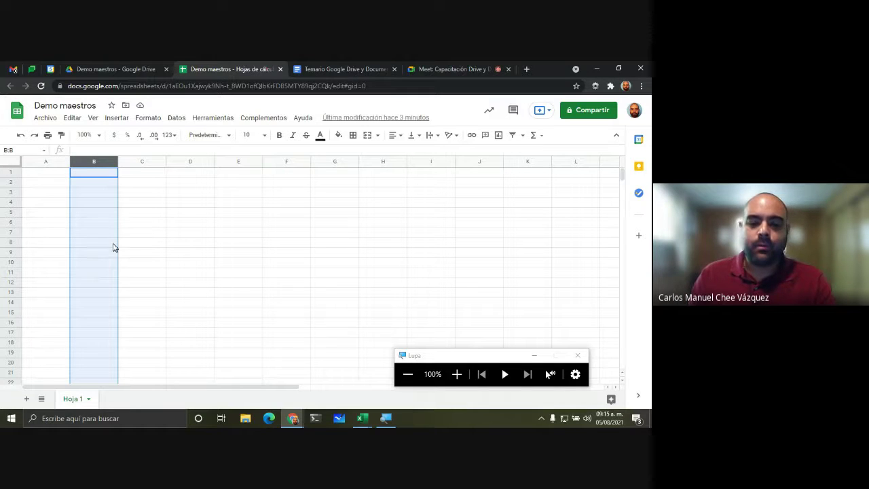
pyautogui.click(142, 215)
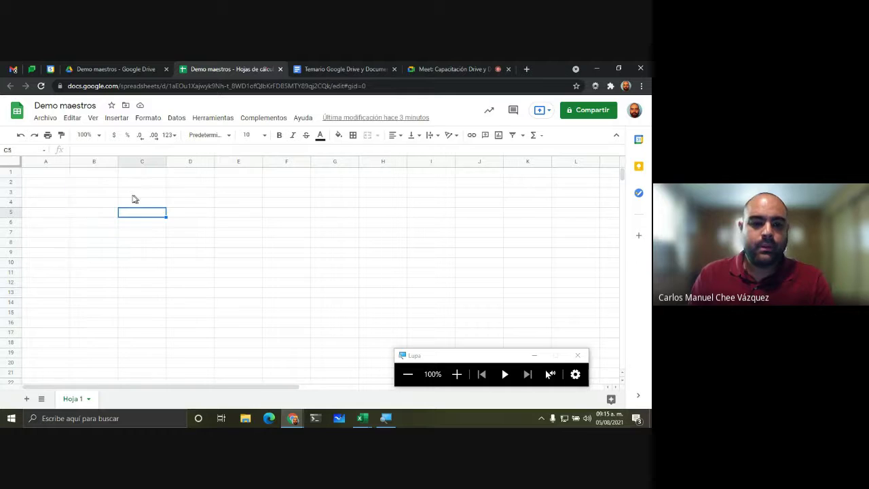
pyautogui.click(48, 174)
pyautogui.click(96, 177)
pyautogui.click(135, 178)
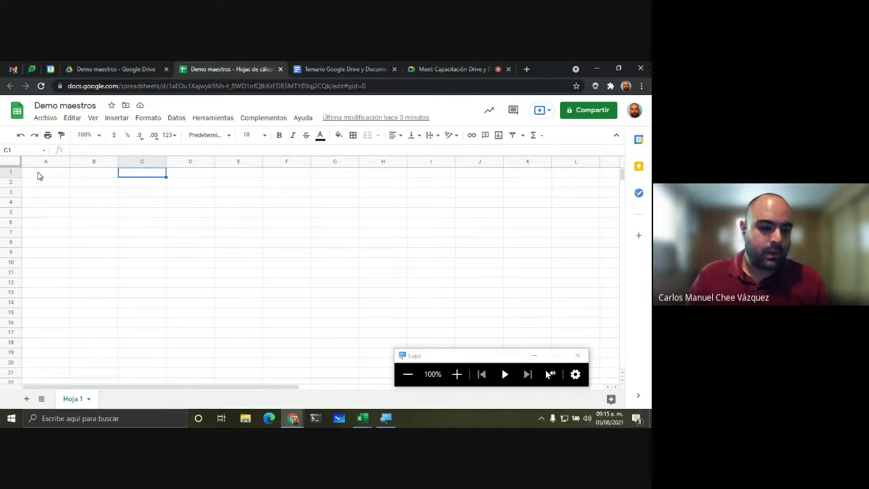
pyautogui.click(33, 208)
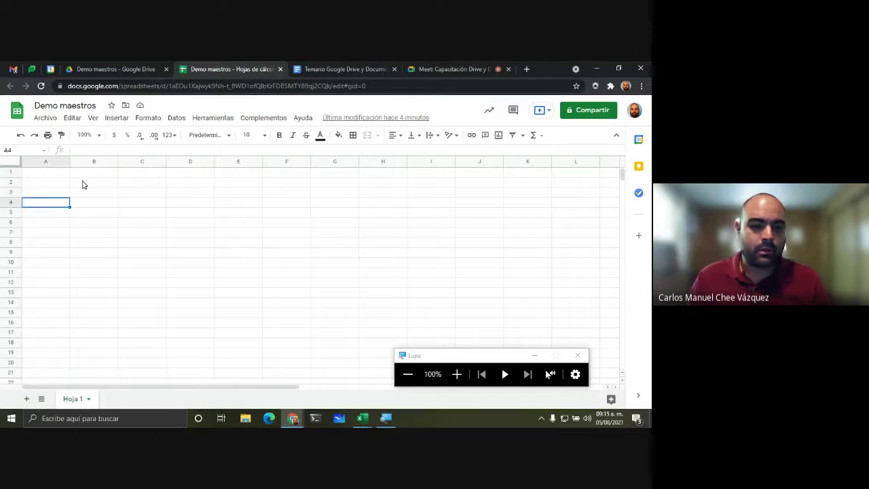
pyautogui.moveTo(86, 175); pyautogui.dragTo(147, 175)
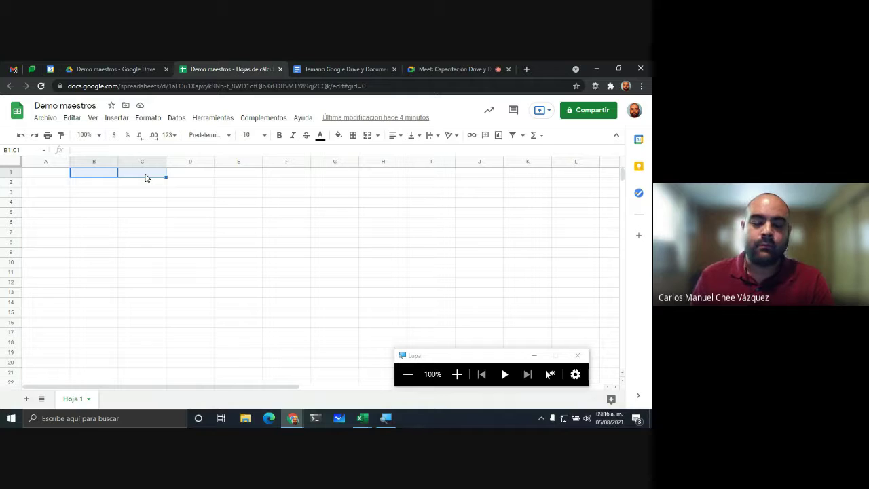
pyautogui.click(146, 284)
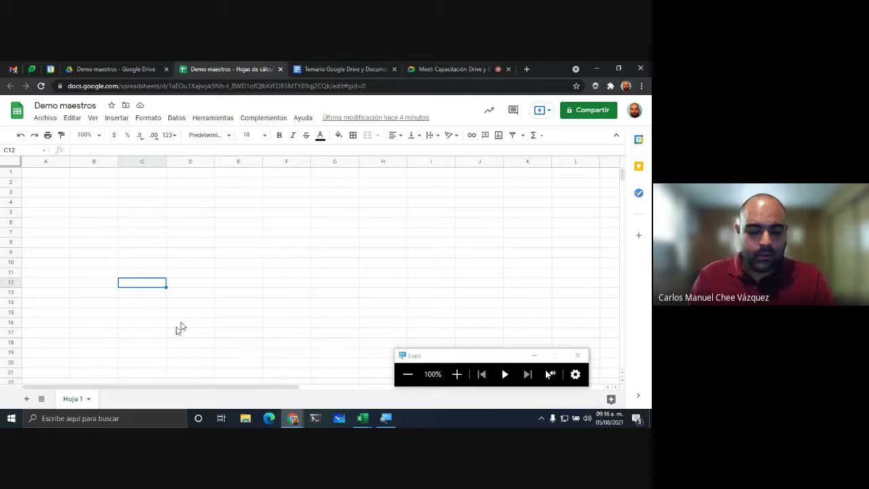
pyautogui.click(456, 374)
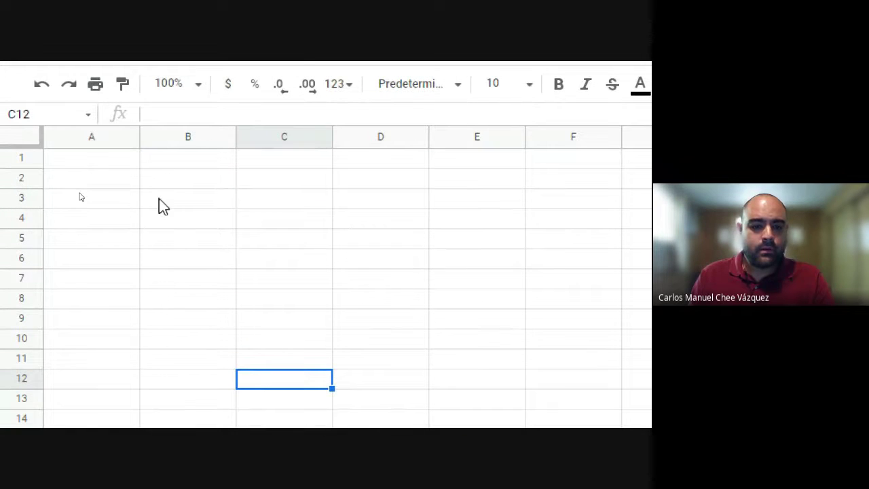
pyautogui.click(173, 178)
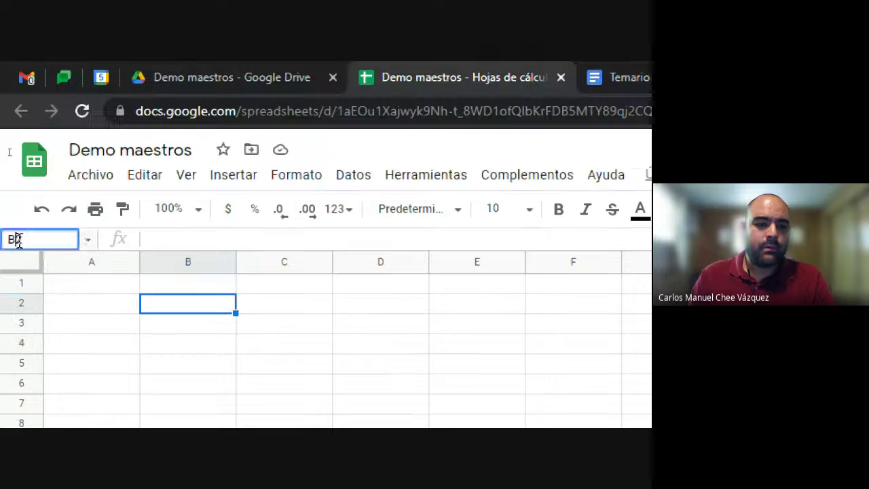
pyautogui.click(18, 239)
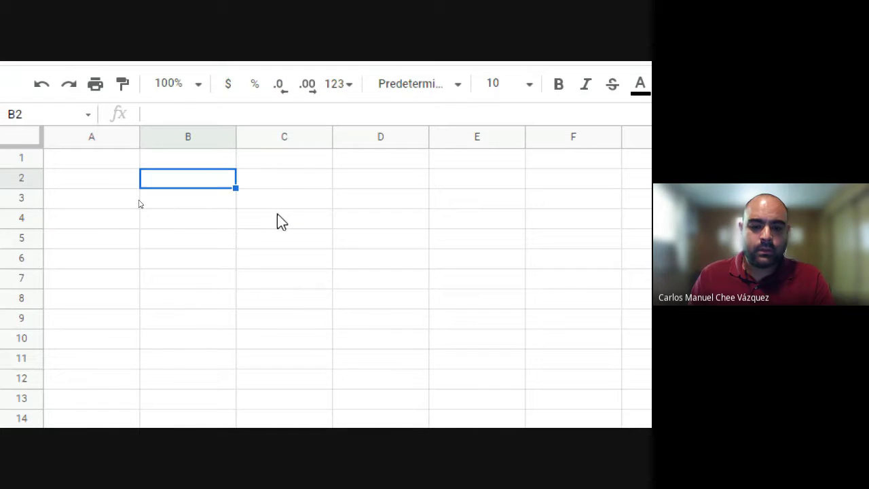
pyautogui.click(277, 214)
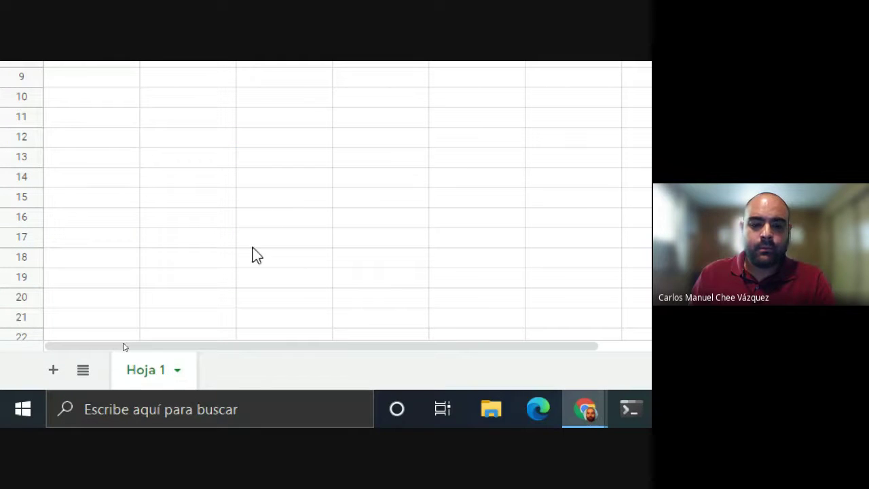
# Step: Look through the Hoja 1 tab's options menu without choosing anything
pyautogui.click(177, 375)
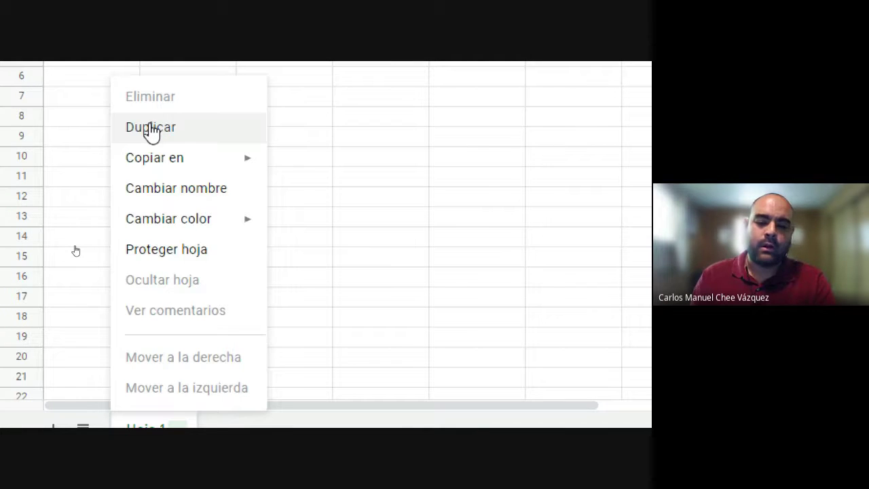
pyautogui.moveTo(171, 167)
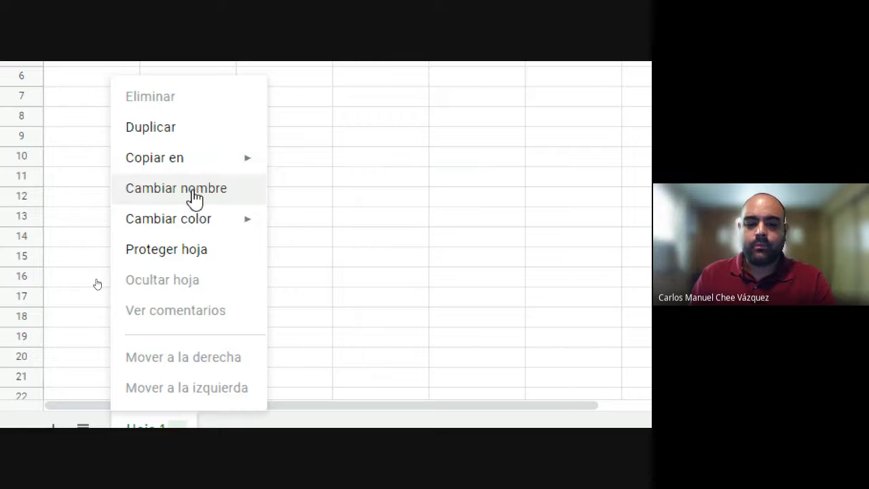
pyautogui.moveTo(202, 225)
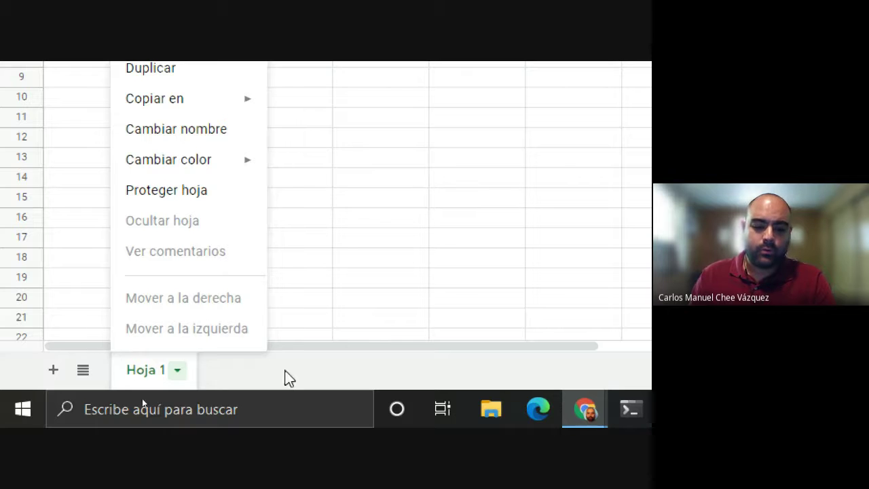
pyautogui.click(285, 375)
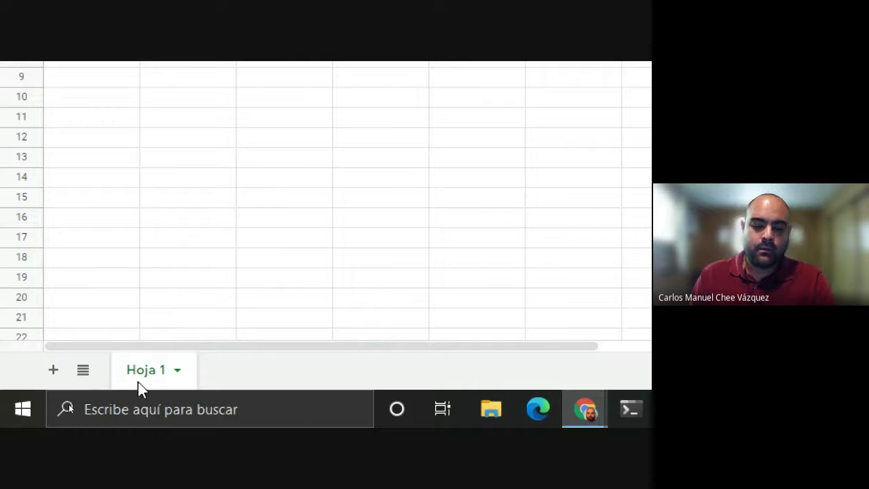
pyautogui.click(178, 375)
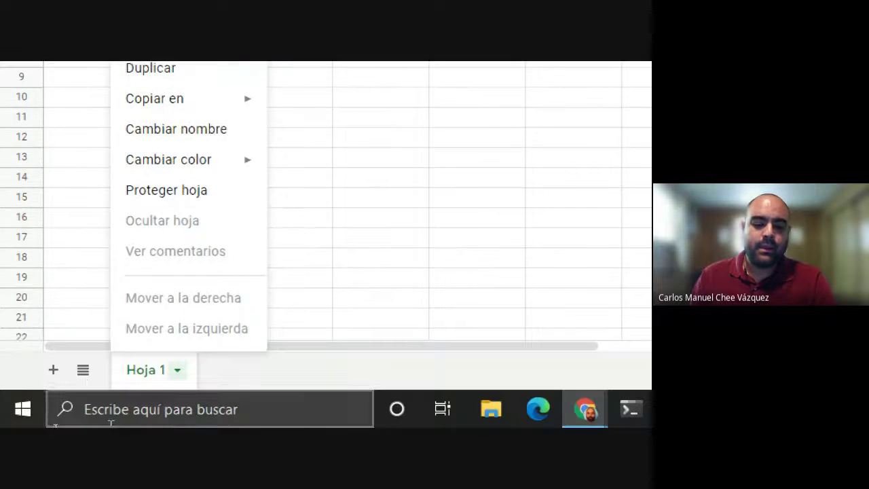
pyautogui.click(226, 375)
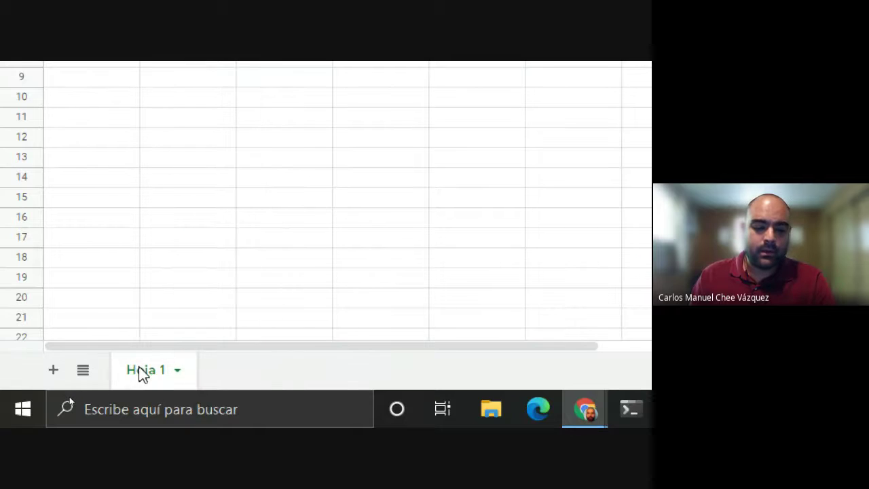
# Step: Rename the sheet tab Hoja 1 to 'Listado'
pyautogui.doubleClick(169, 377)
pyautogui.write('Listadpo')
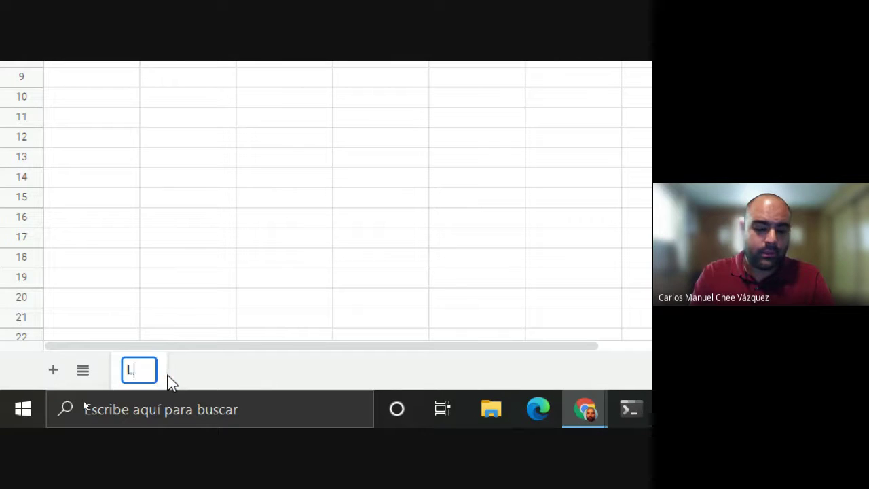
pyautogui.press('BackSpace')
pyautogui.press('BackSpace')
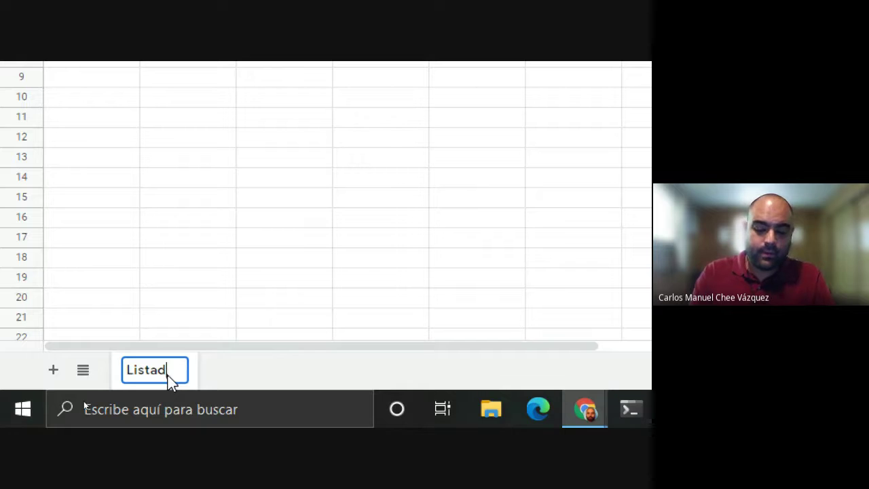
pyautogui.write('o')
pyautogui.press('Return')
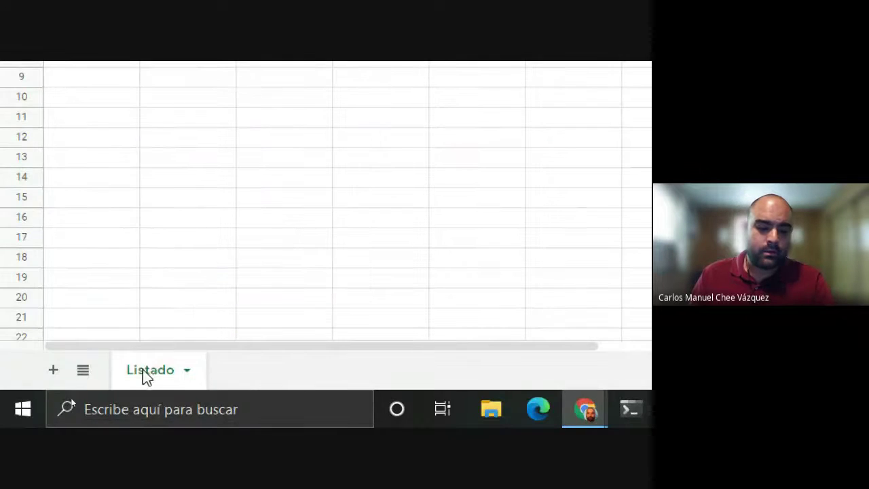
# Step: Browse the Listado tab options and its colour palette, then close the menu
pyautogui.click(163, 371)
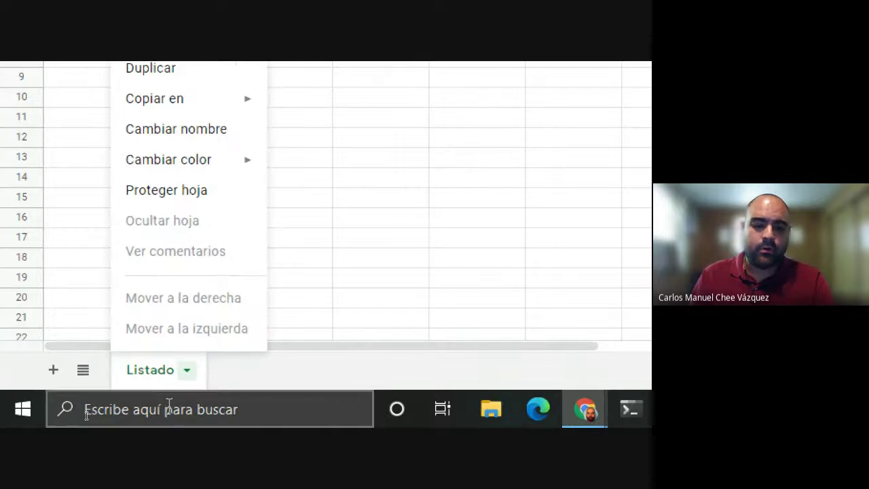
pyautogui.click(186, 377)
pyautogui.click(186, 378)
pyautogui.click(156, 377)
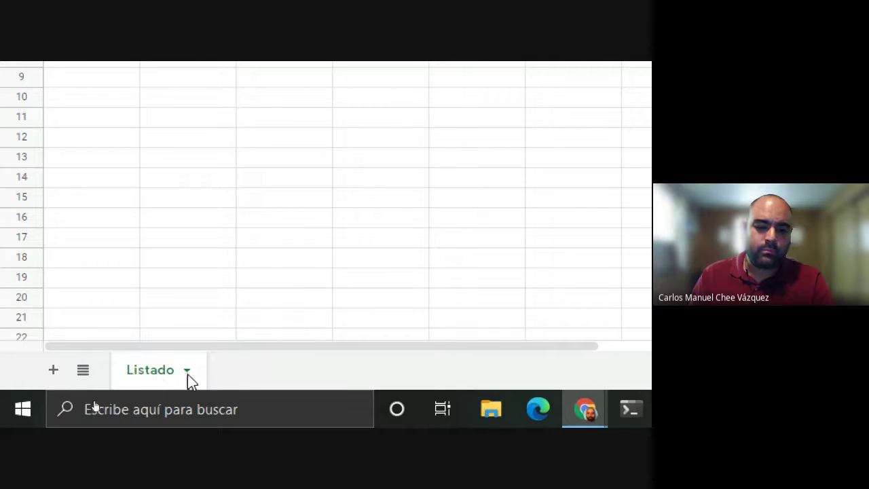
pyautogui.click(187, 378)
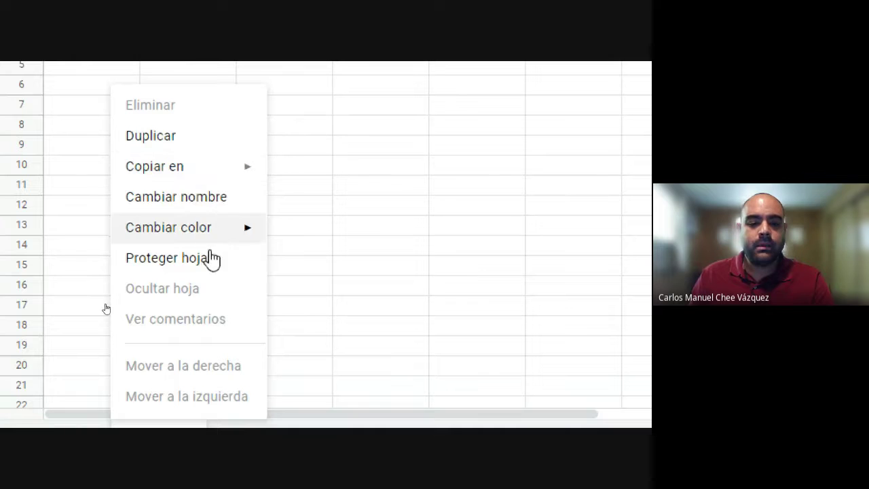
pyautogui.moveTo(220, 231)
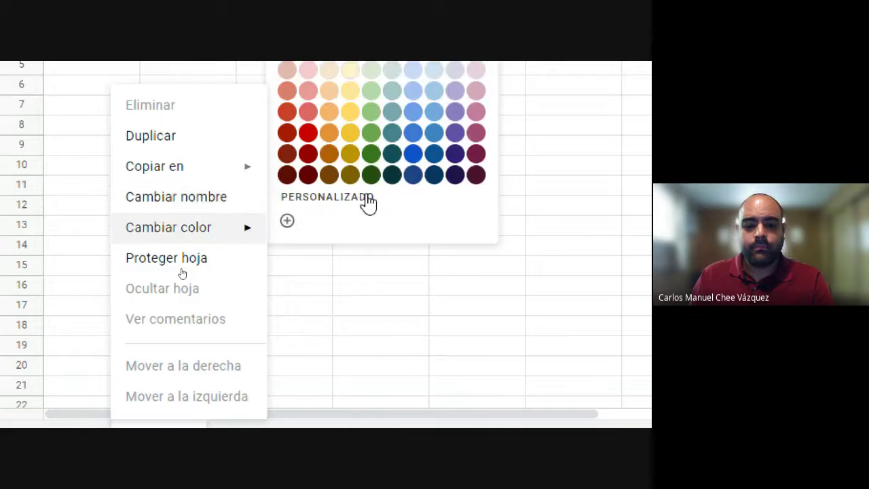
pyautogui.scroll(1, 364, 202)
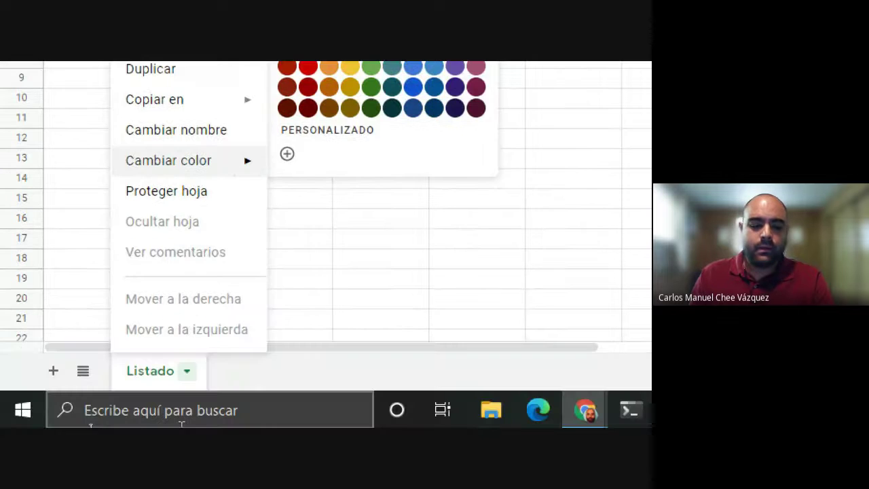
pyautogui.click(248, 465)
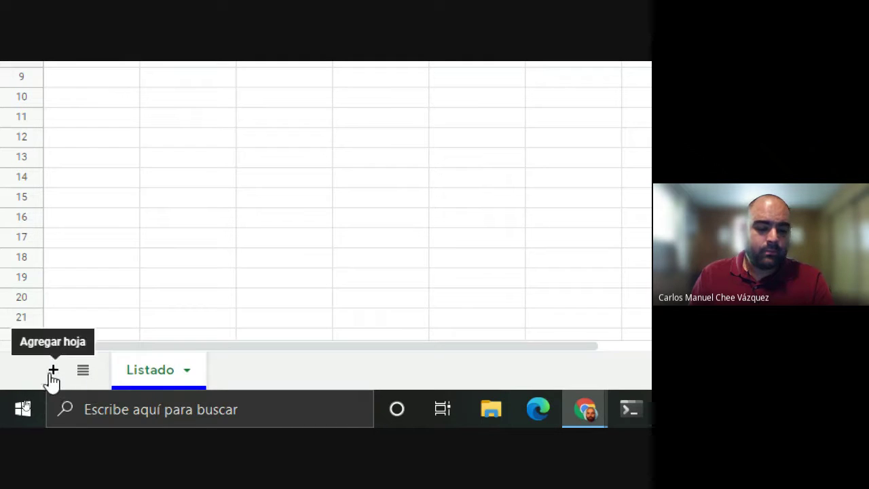
pyautogui.click(54, 373)
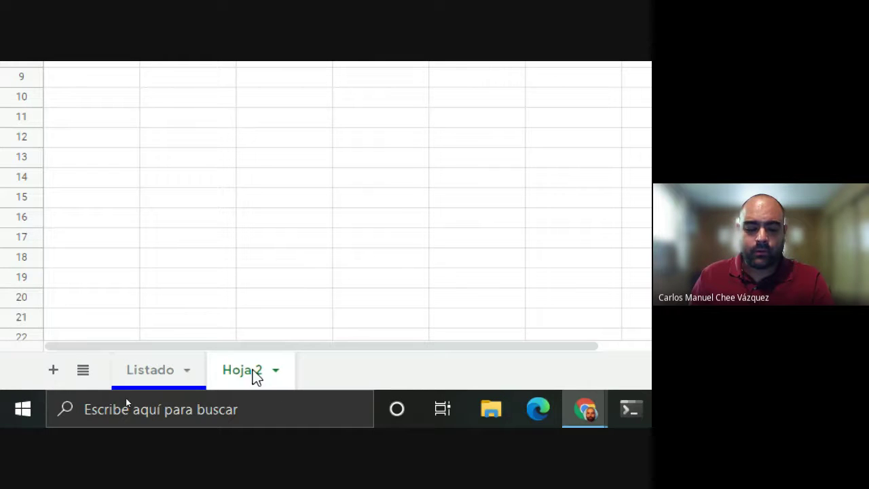
pyautogui.click(85, 372)
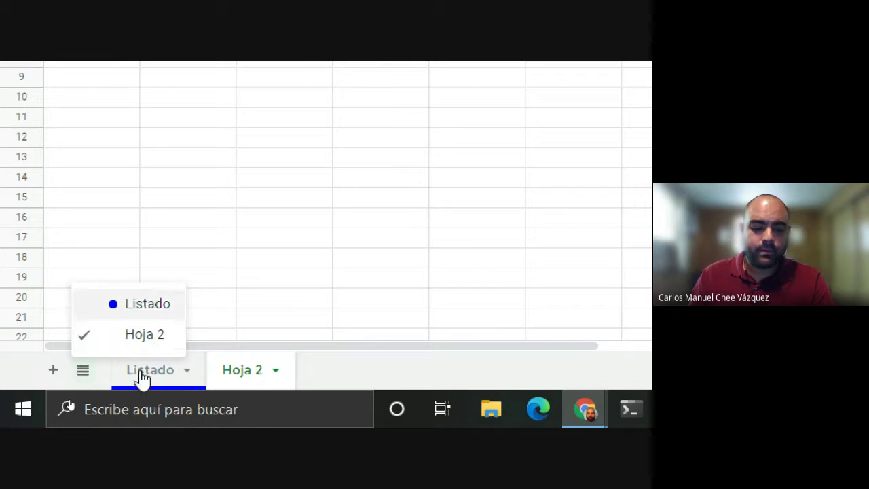
pyautogui.click(84, 378)
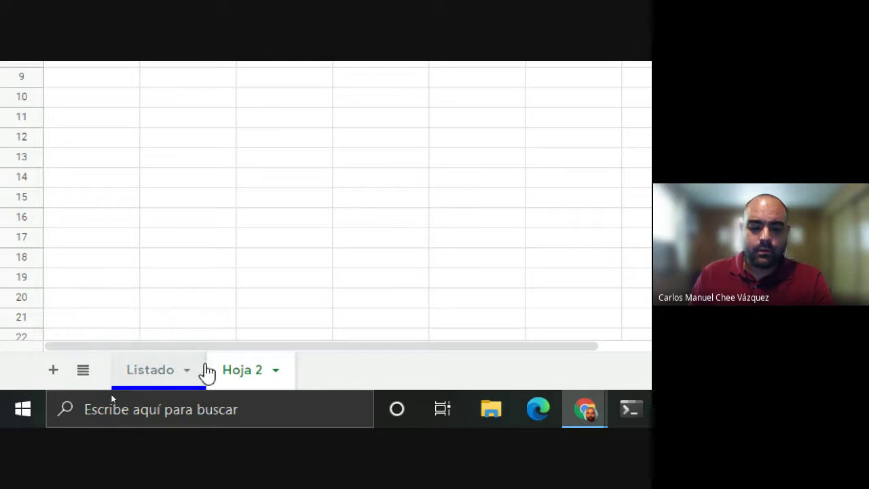
pyautogui.moveTo(254, 381); pyautogui.dragTo(286, 391)
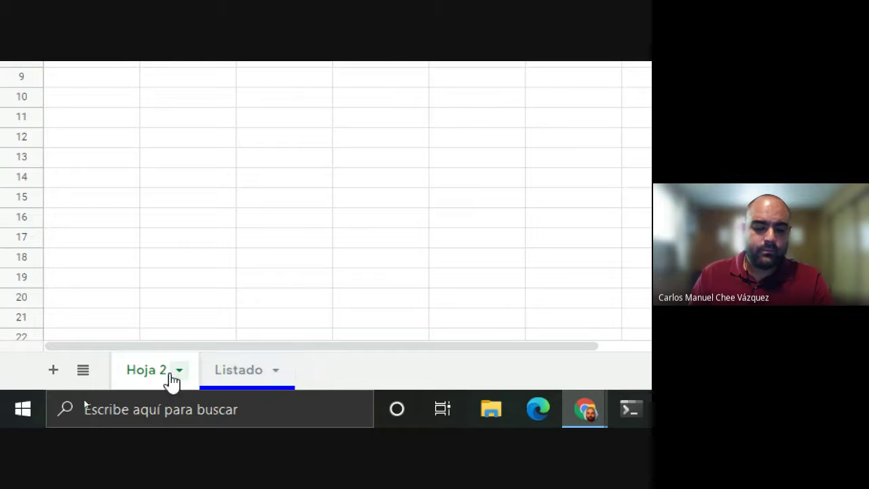
pyautogui.rightClick(158, 377)
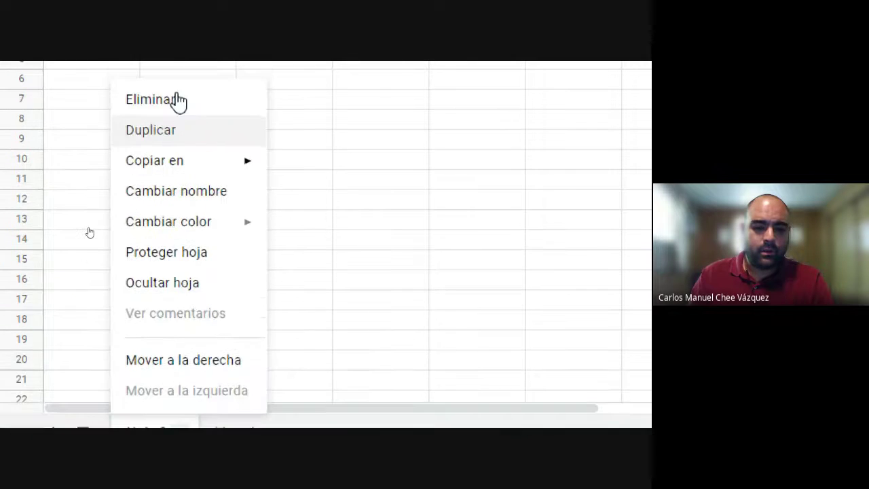
pyautogui.click(169, 117)
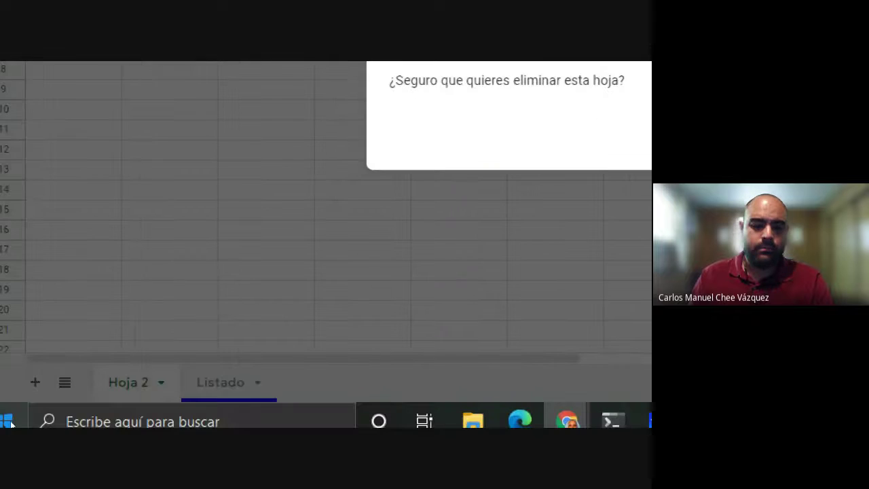
pyautogui.press('Return')
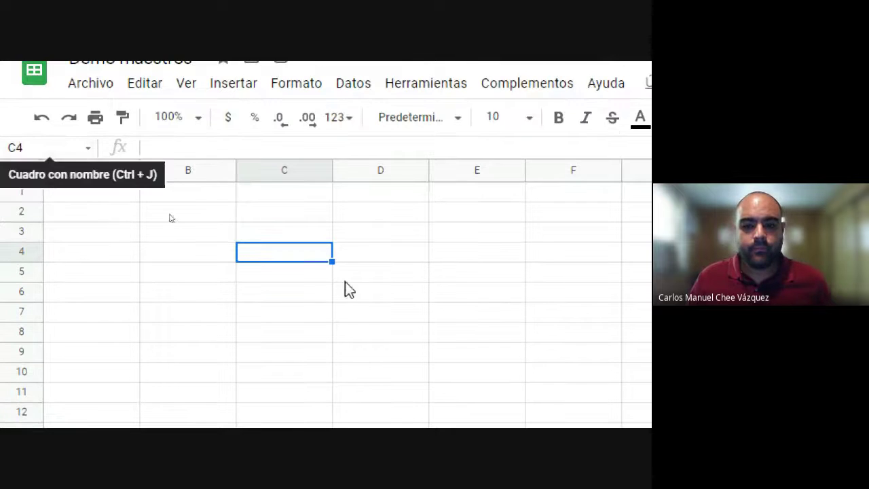
pyautogui.click(388, 358)
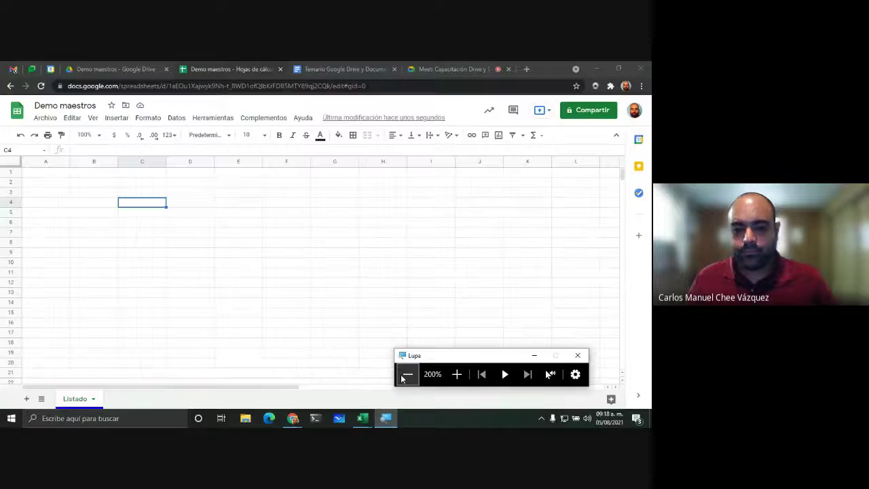
pyautogui.click(405, 376)
pyautogui.click(58, 174)
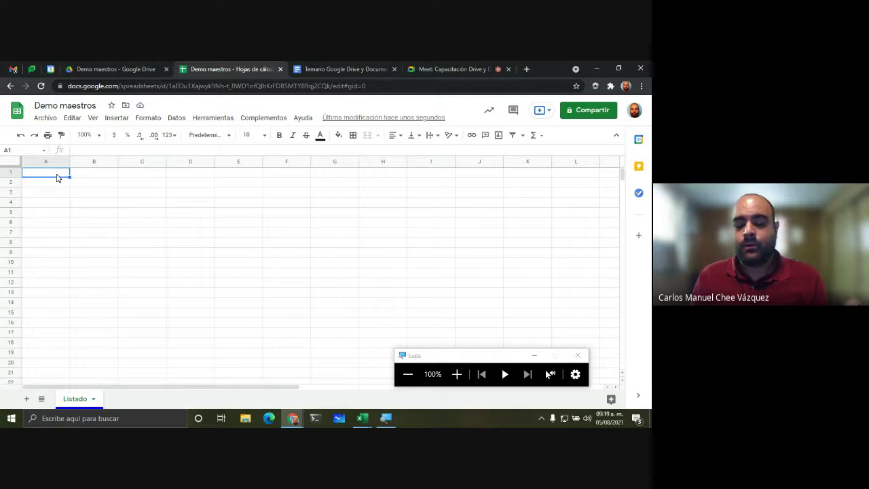
pyautogui.click(457, 374)
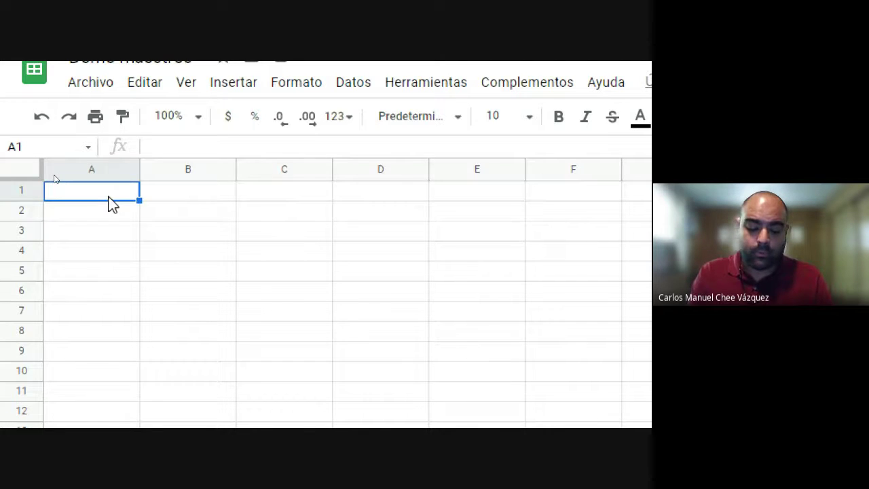
# Step: Type the headers NumEmp, Nombre, Apellido 1, Apellido 2 and Correo into A1:E1
pyautogui.write('nu')
pyautogui.press('BackSpace')
pyautogui.press('BackSpace')
pyautogui.write('Nu')
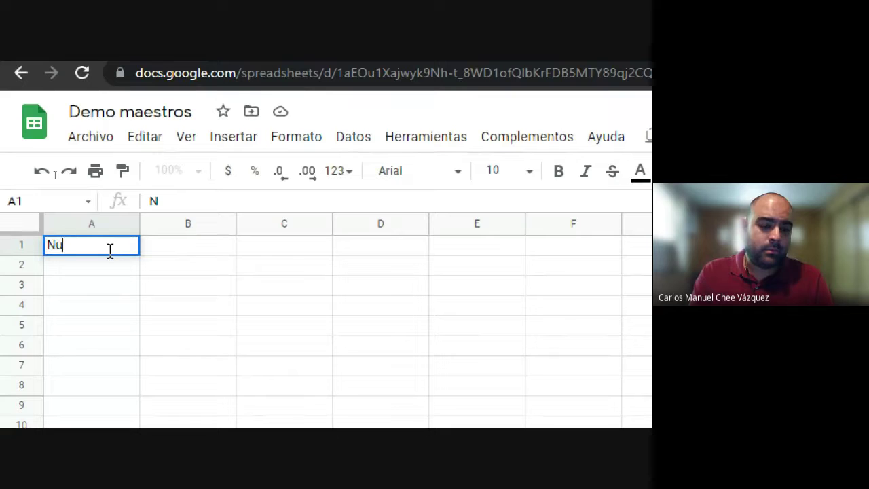
pyautogui.write('mE')
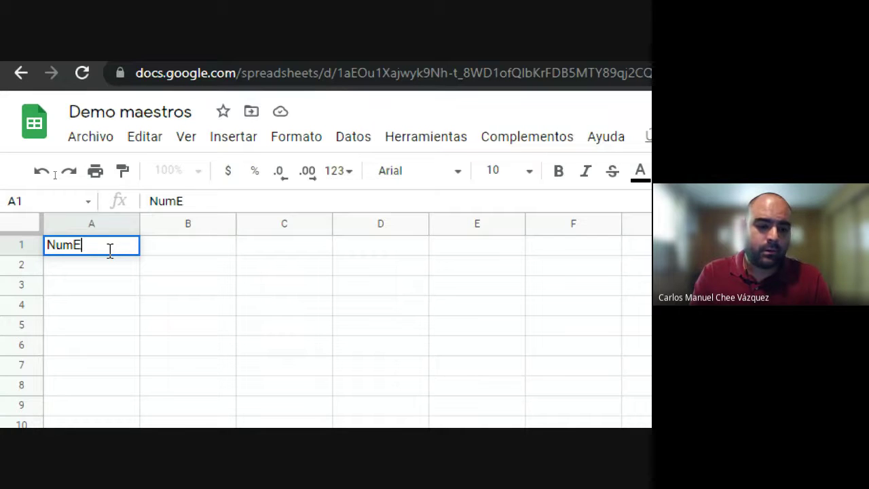
pyautogui.write('mo')
pyautogui.press('Tab')
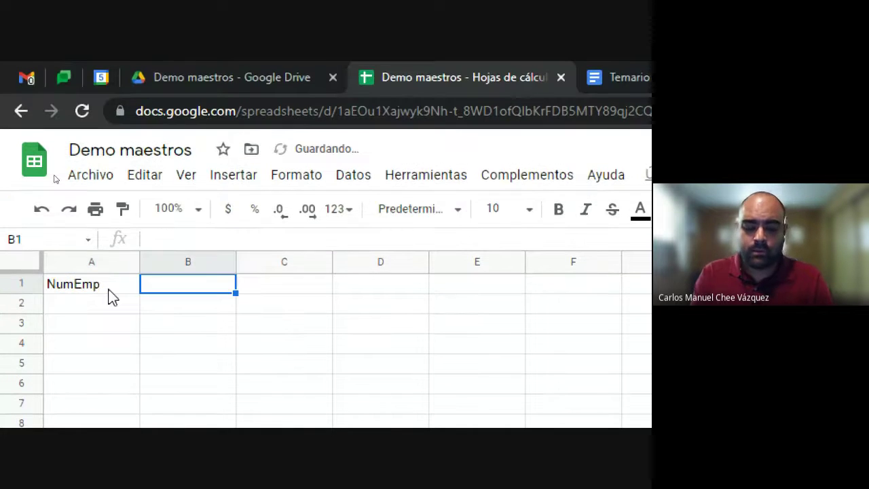
pyautogui.write('Nombre')
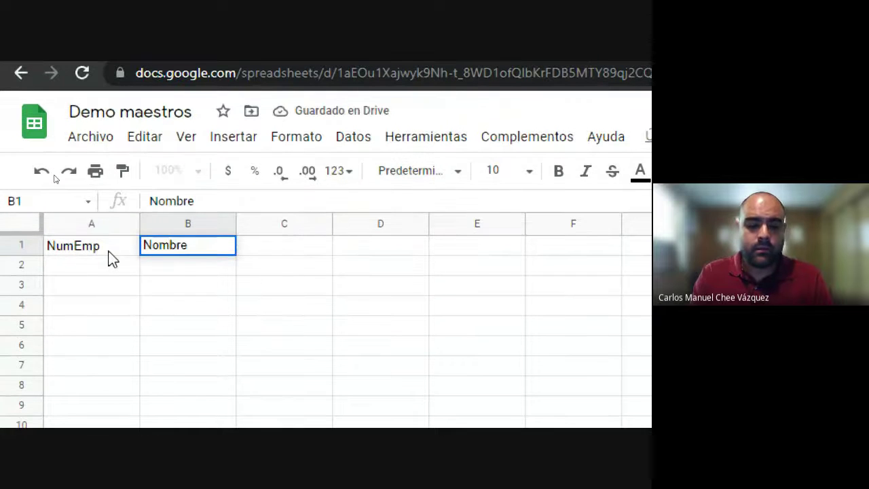
pyautogui.press('Tab')
pyautogui.write('Apellido')
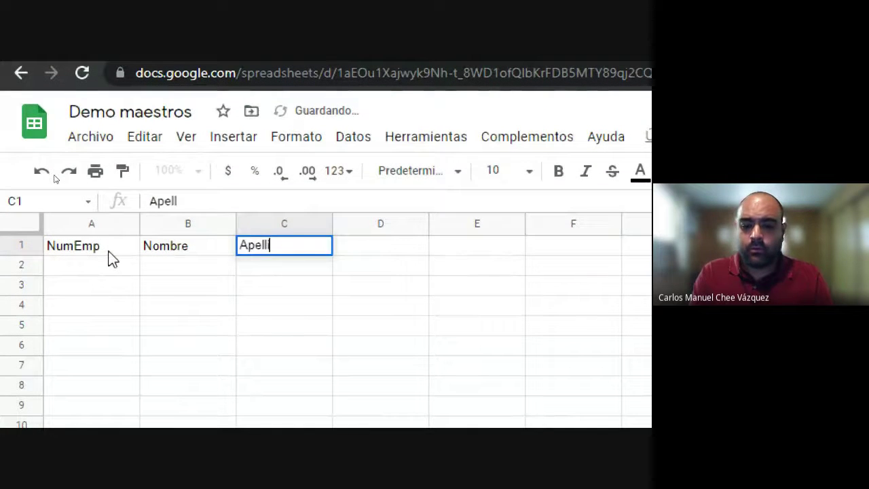
pyautogui.write(' 1')
pyautogui.press('Tab')
pyautogui.write('Apellido2')
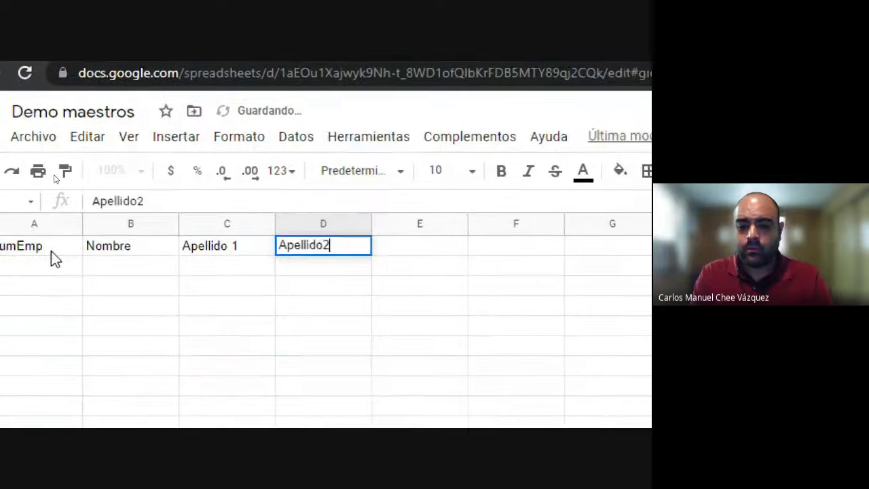
pyautogui.press('BackSpace')
pyautogui.write('2')
pyautogui.press('Tab')
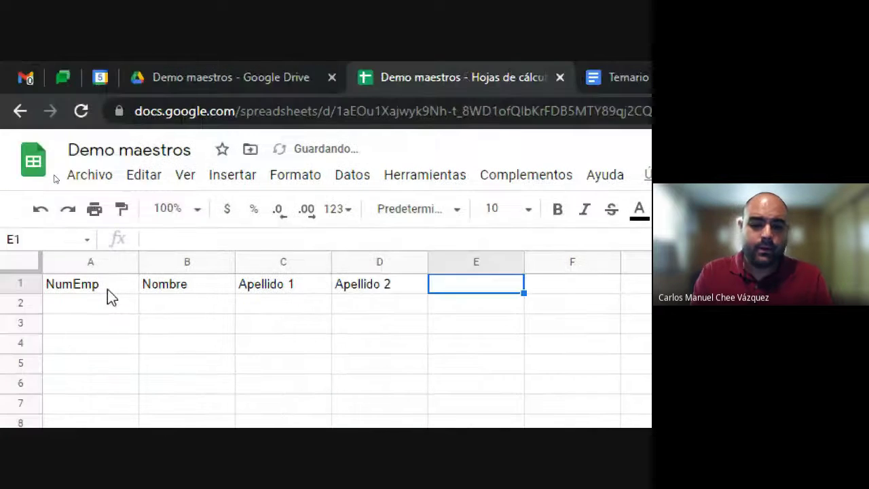
pyautogui.write('co')
pyautogui.press('BackSpace')
pyautogui.press('BackSpace')
pyautogui.write('Correo')
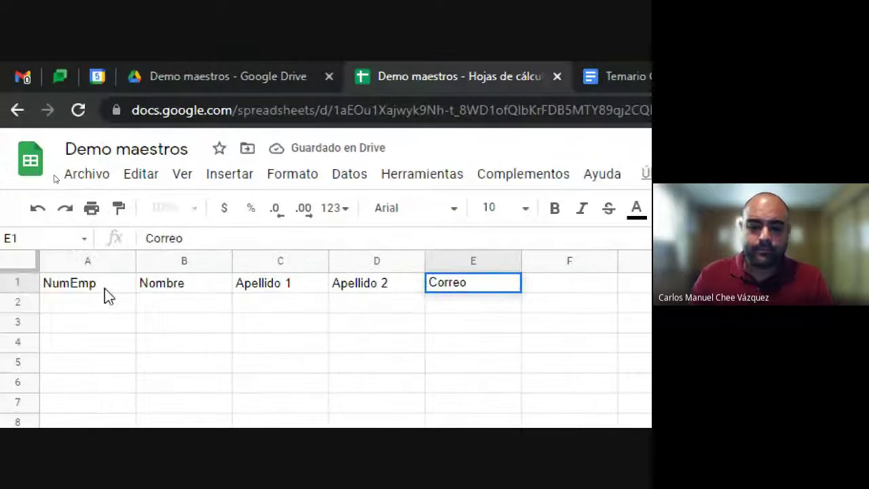
pyautogui.press('Return')
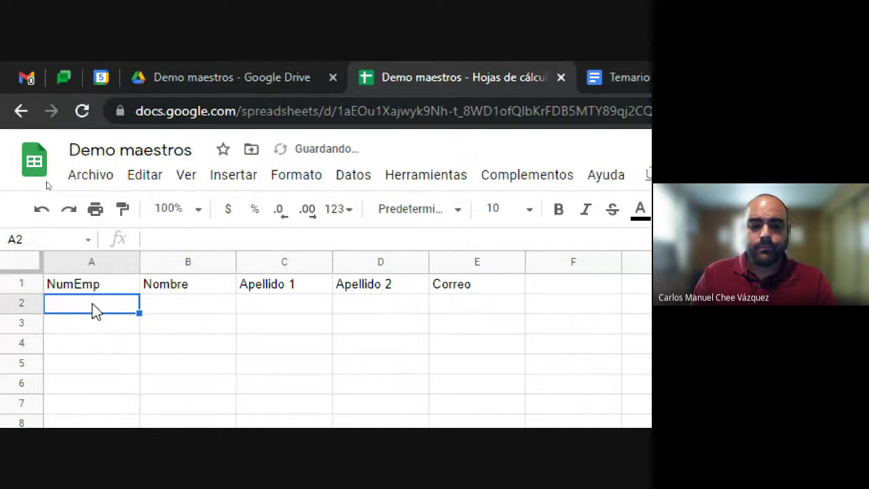
# Step: Point out columns A, B, C and E by selecting them, then return to A1
pyautogui.click(131, 283)
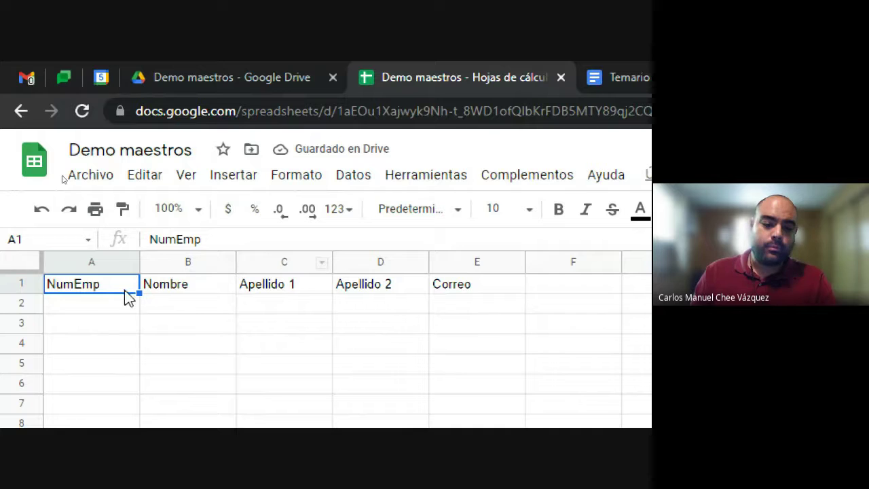
pyautogui.click(91, 262)
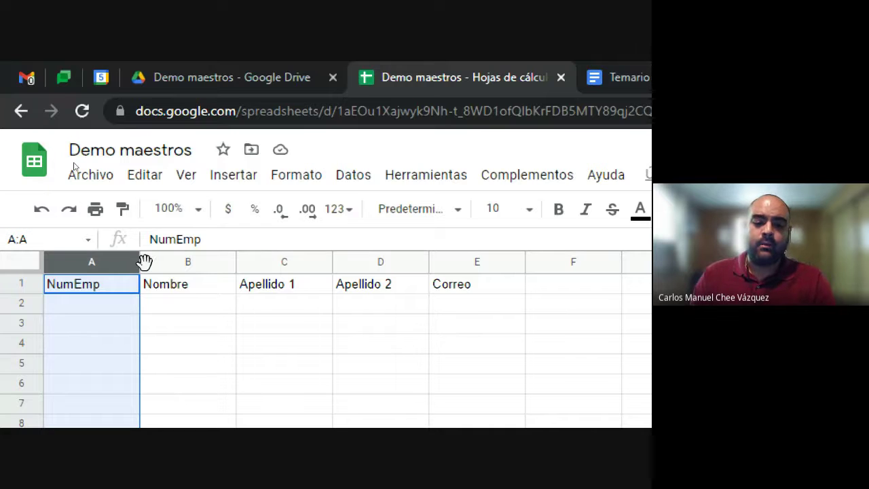
pyautogui.click(188, 262)
pyautogui.click(294, 259)
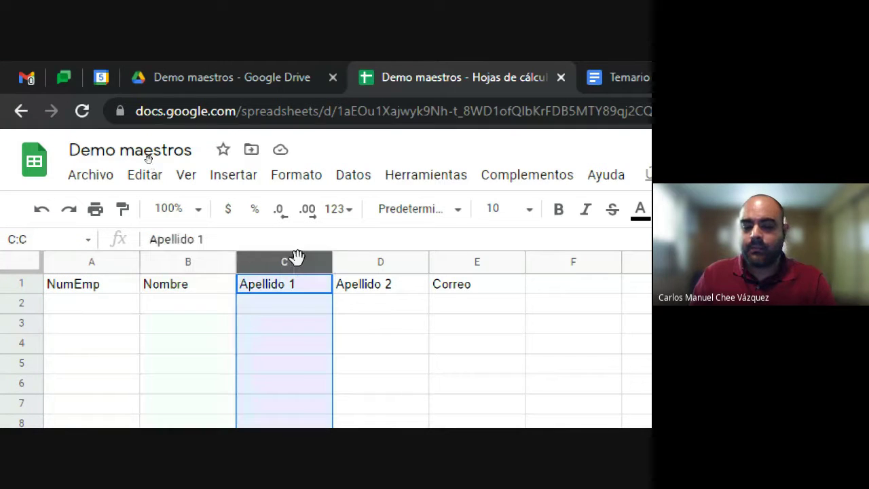
pyautogui.click(468, 263)
pyautogui.click(86, 323)
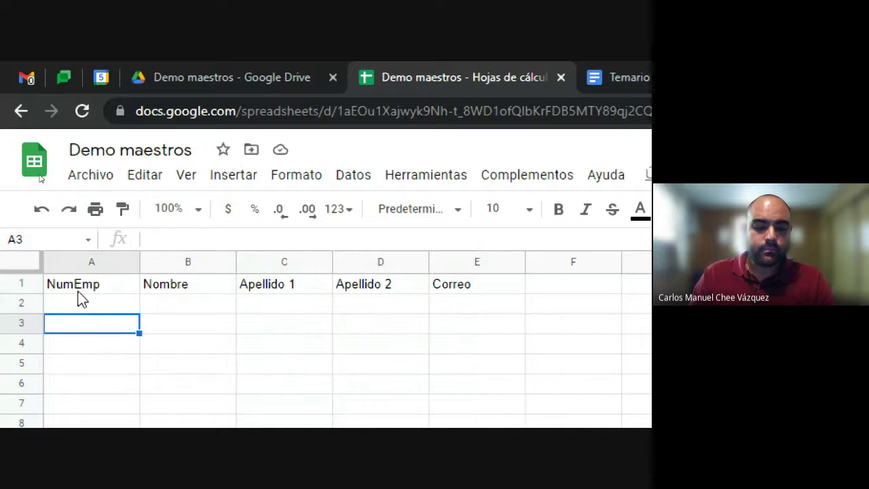
pyautogui.click(87, 290)
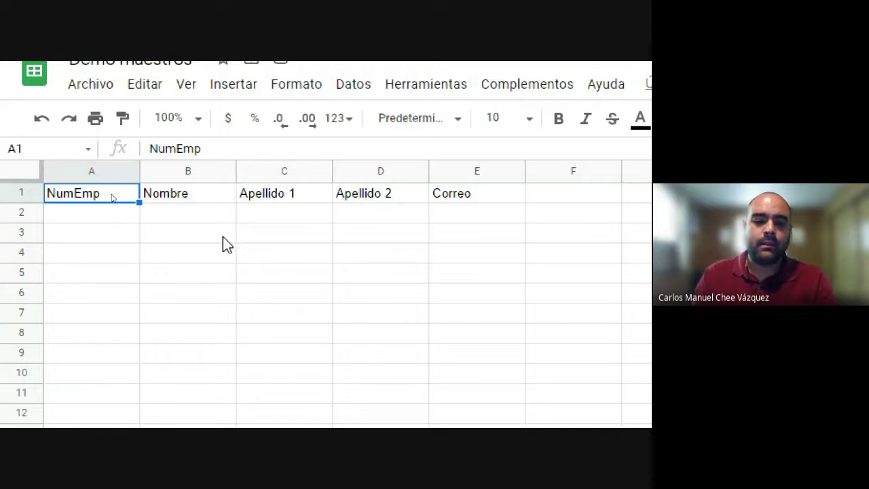
pyautogui.click(318, 234)
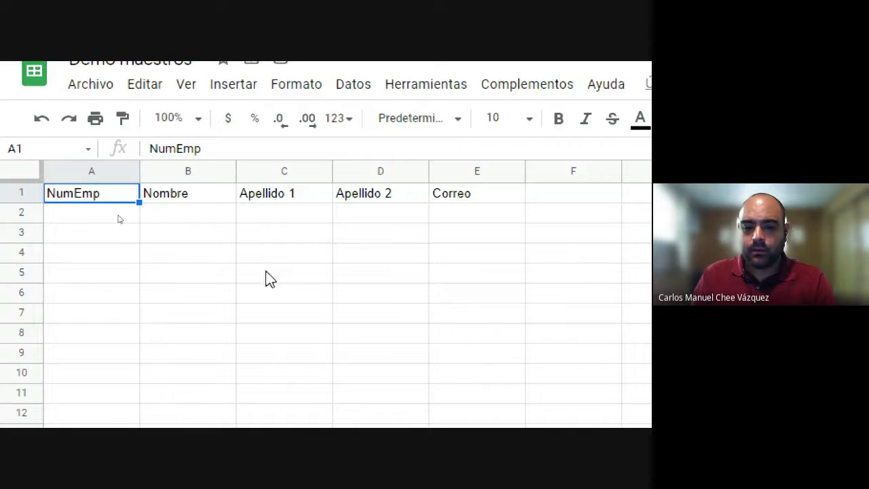
pyautogui.click(129, 299)
pyautogui.click(466, 275)
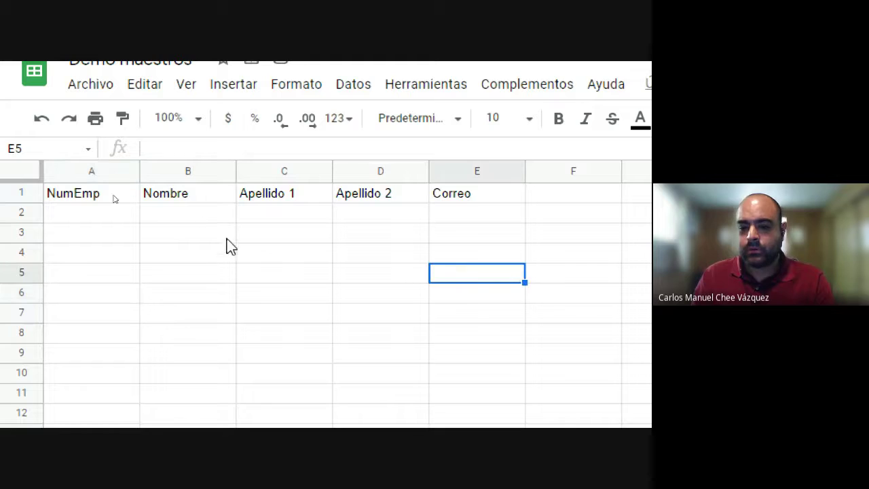
pyautogui.click(95, 234)
pyautogui.click(294, 272)
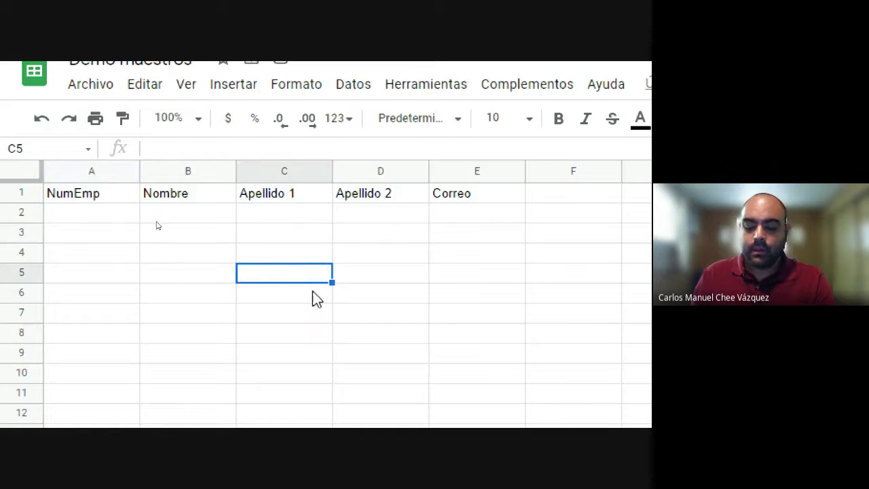
pyautogui.press('Down')
pyautogui.press('Left')
pyautogui.press('Up')
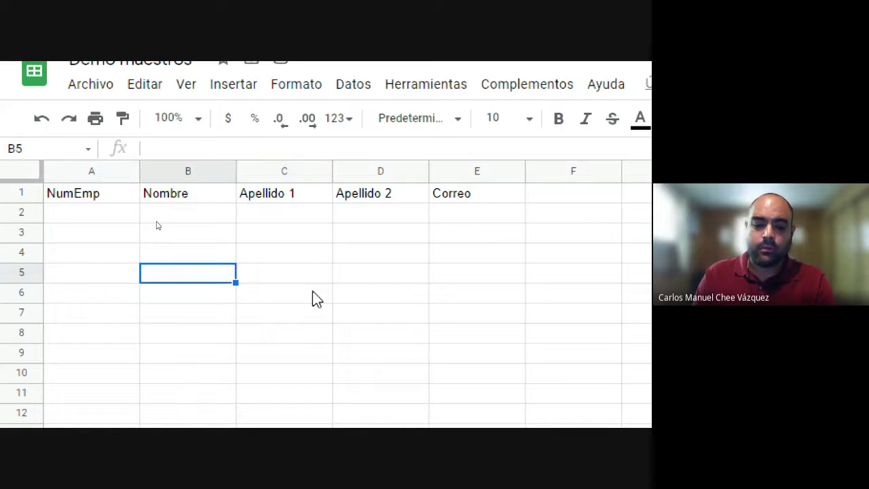
pyautogui.press('Right')
pyautogui.press('Right')
pyautogui.press('Up')
pyautogui.press('Right')
pyautogui.press('Down')
pyautogui.press('Right')
pyautogui.press('Left')
pyautogui.press('Left')
pyautogui.press('Left')
pyautogui.press('Left')
pyautogui.press('Up')
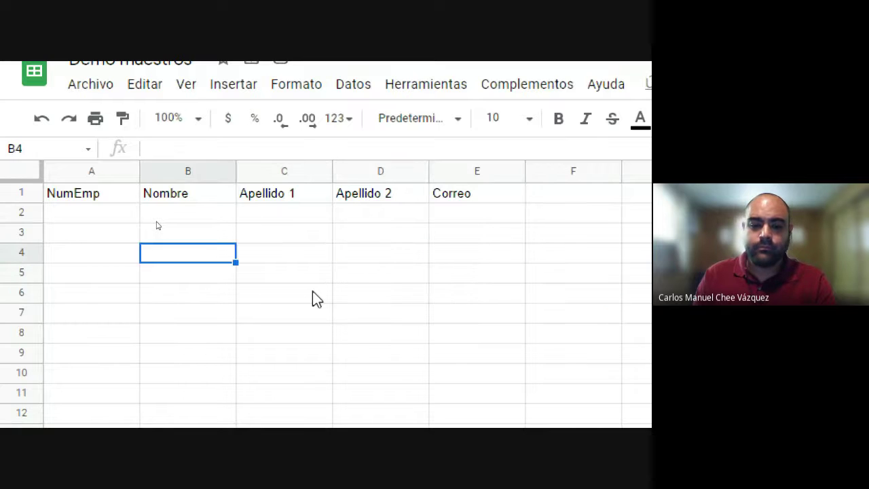
pyautogui.press('Up')
pyautogui.press('Up')
pyautogui.press('Down')
pyautogui.press('Down')
pyautogui.press('Up')
pyautogui.press('Right')
pyautogui.press('Right')
pyautogui.press('Down')
pyautogui.press('Left')
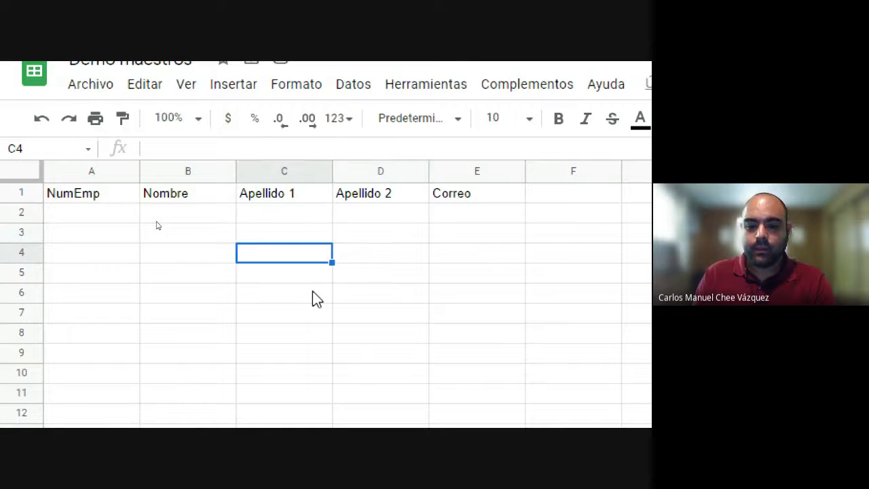
pyautogui.press('Up')
pyautogui.press('Right')
pyautogui.press('Right')
pyautogui.press('Left')
pyautogui.press('Up')
pyautogui.press('Left')
pyautogui.press('Left')
pyautogui.press('Left')
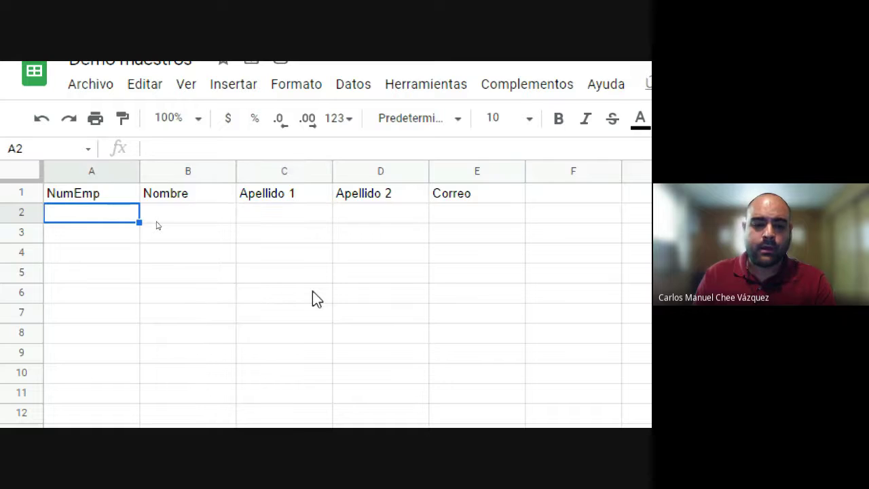
pyautogui.press('Right')
pyautogui.press('Right')
pyautogui.press('Right')
pyautogui.press('Right')
pyautogui.press('Left')
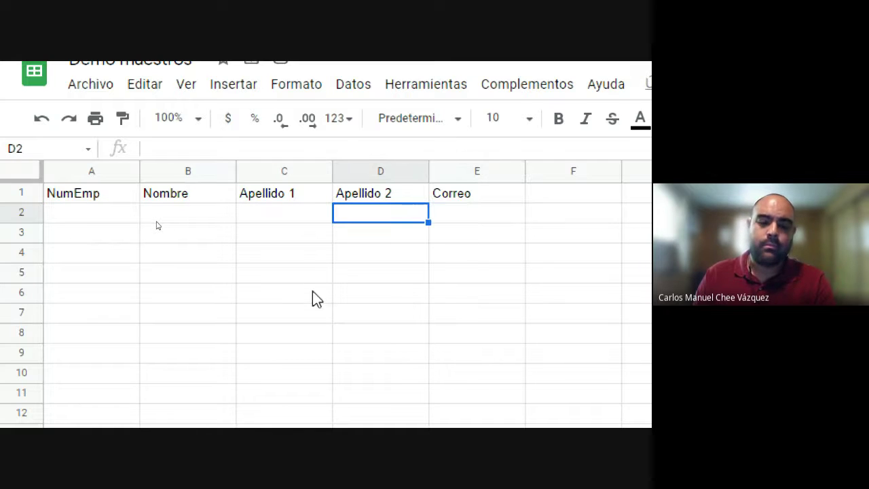
pyautogui.click(92, 214)
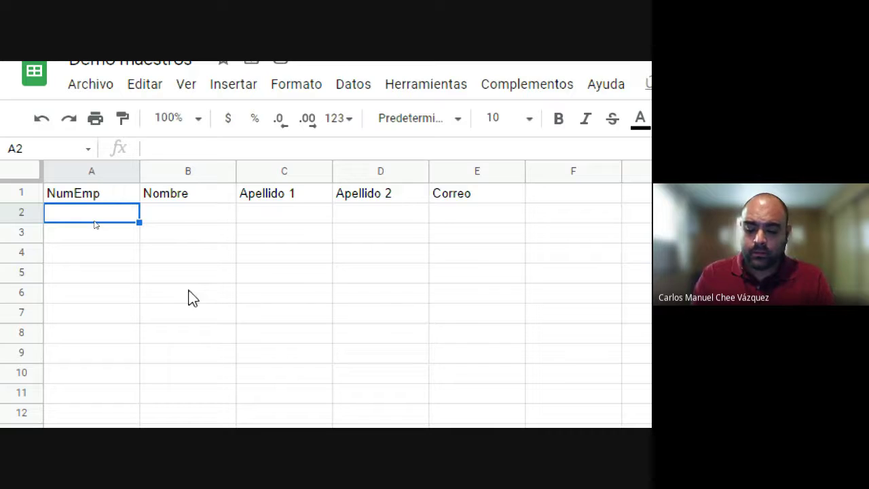
# Step: Type the employee number in A2 and delete the junk text typed after it
pyautogui.write('4447')
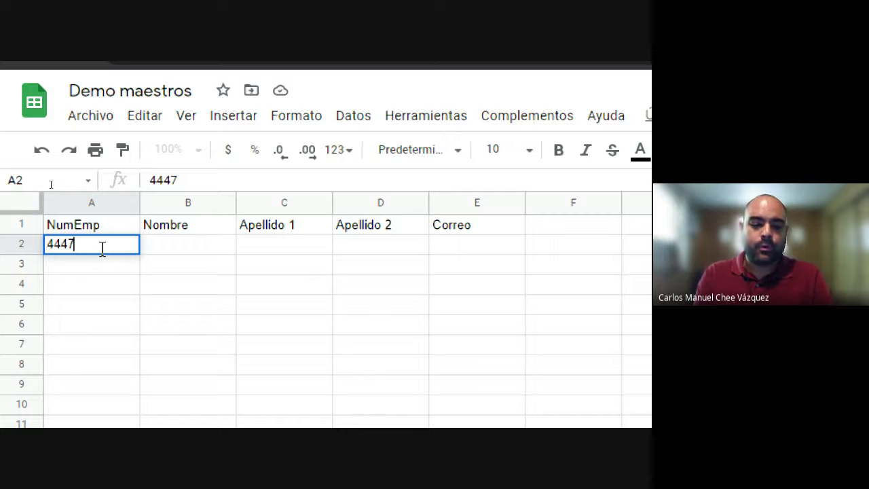
pyautogui.write('kdklaslkf alksdf klasdklf kasdklfkl asdklf klaskldf')
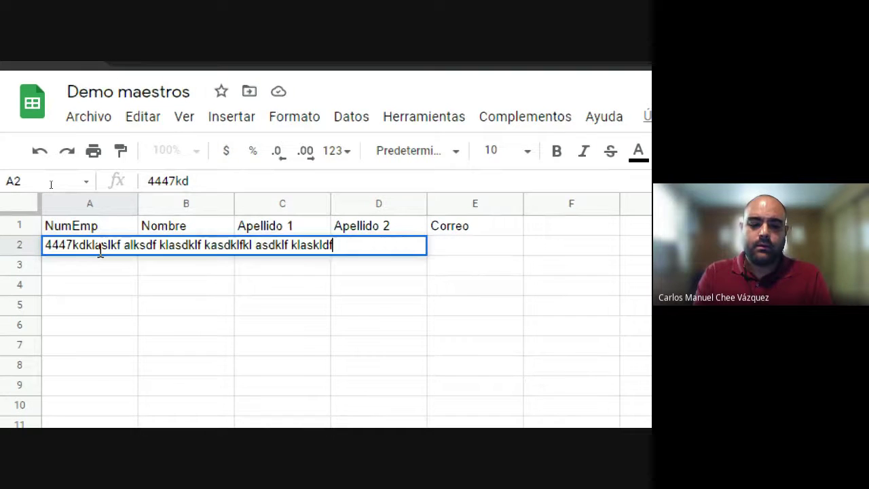
pyautogui.write('kla sdklfklaf')
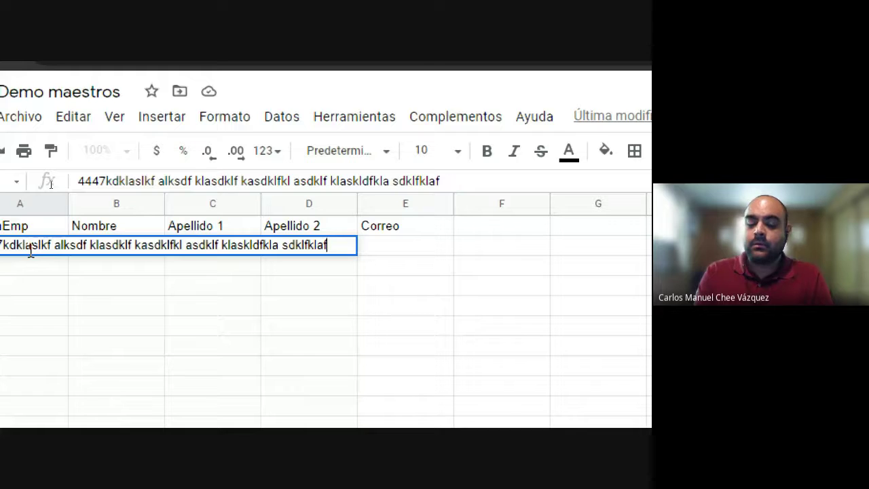
pyautogui.press('BackSpace')
pyautogui.press('BackSpace')
pyautogui.press('BackSpace')
pyautogui.press('BackSpace')
pyautogui.press('BackSpace')
pyautogui.press('BackSpace')
pyautogui.press('BackSpace')
pyautogui.press('BackSpace')
pyautogui.press('BackSpace')
pyautogui.press('BackSpace')
pyautogui.press('BackSpace')
pyautogui.press('BackSpace')
pyautogui.press('BackSpace')
pyautogui.press('BackSpace')
pyautogui.press('BackSpace')
pyautogui.press('BackSpace')
pyautogui.press('BackSpace')
pyautogui.press('BackSpace')
pyautogui.press('BackSpace')
pyautogui.press('BackSpace')
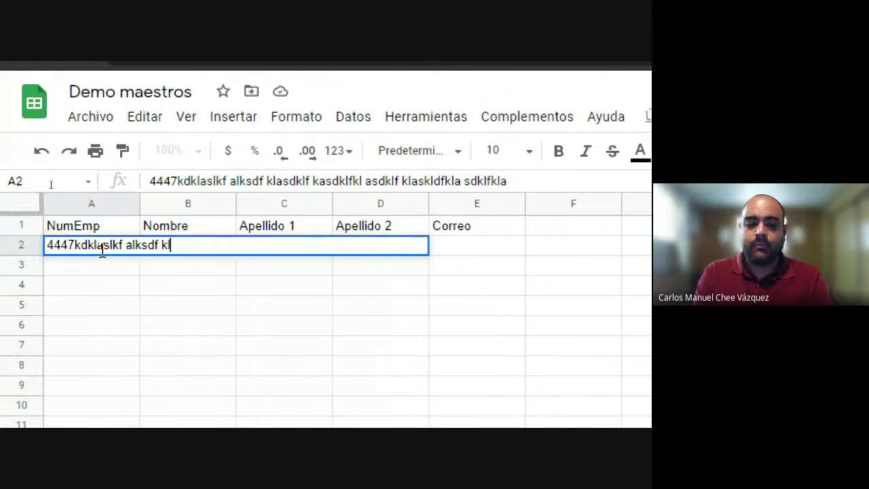
pyautogui.press('BackSpace')
pyautogui.press('BackSpace')
pyautogui.press('BackSpace')
pyautogui.press('BackSpace')
pyautogui.press('BackSpace')
pyautogui.press('BackSpace')
pyautogui.press('BackSpace')
pyautogui.press('BackSpace')
pyautogui.press('BackSpace')
pyautogui.press('BackSpace')
pyautogui.press('BackSpace')
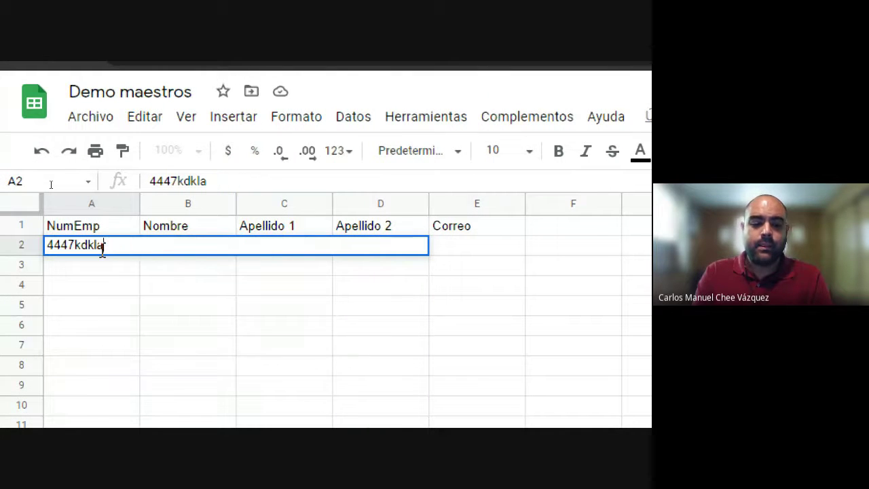
pyautogui.press('BackSpace')
pyautogui.press('BackSpace')
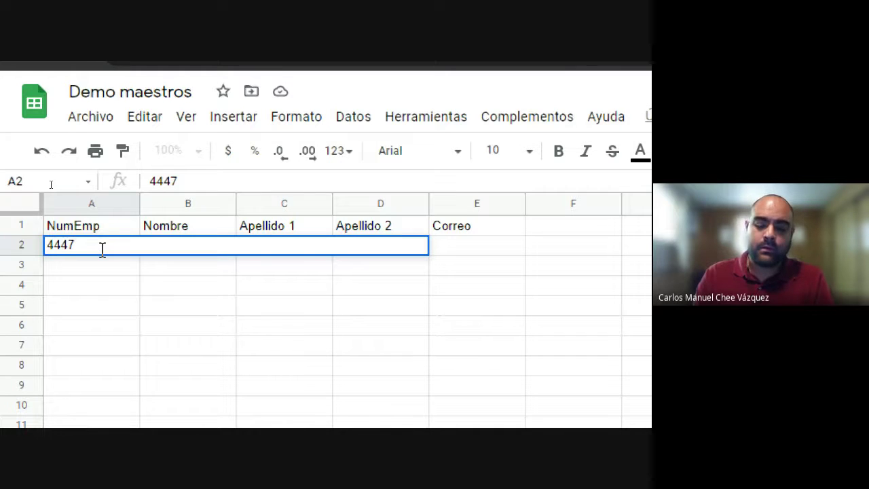
# Step: Re-enter the employee number in A2 without the extra digit and move to B2
pyautogui.press('Return')
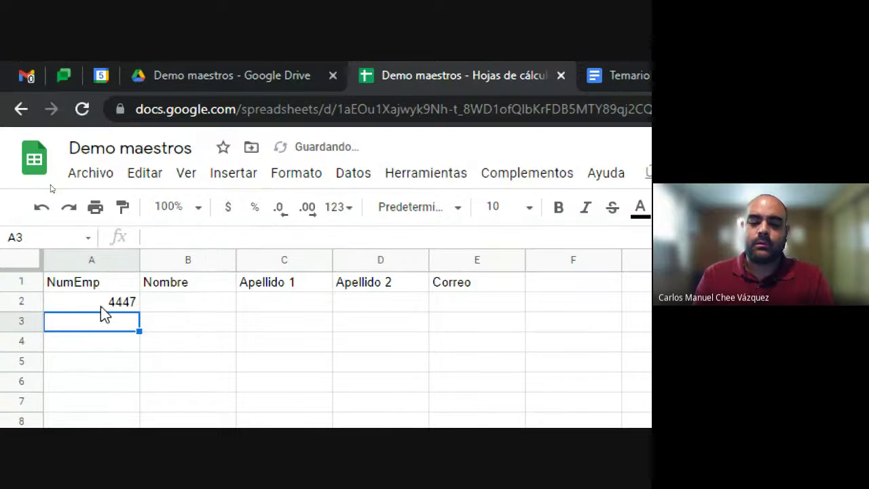
pyautogui.click(101, 306)
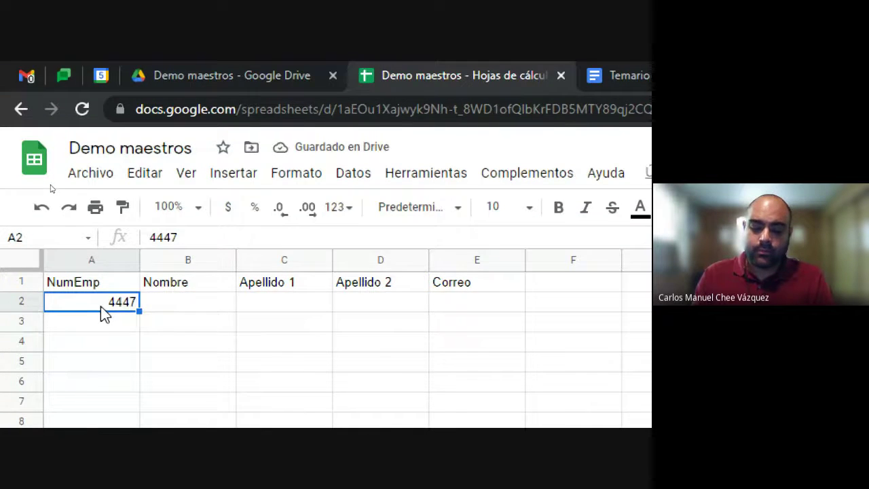
pyautogui.write('44475')
pyautogui.press('BackSpace')
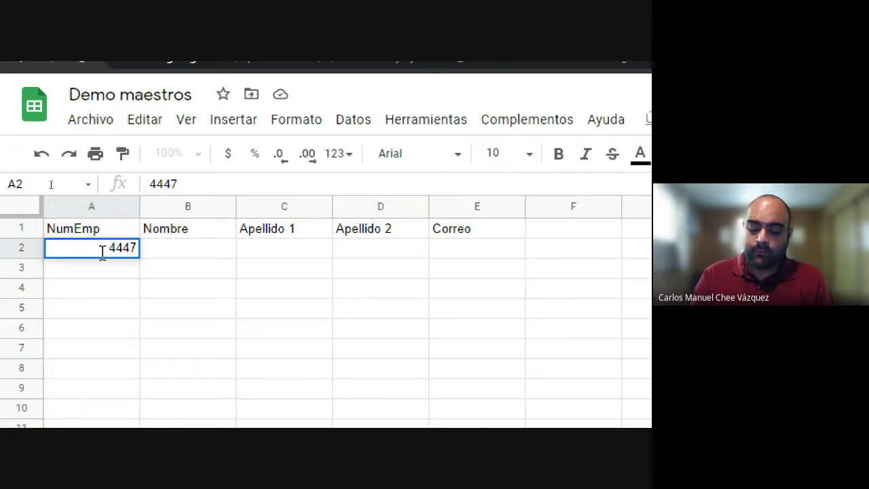
pyautogui.press('Tab')
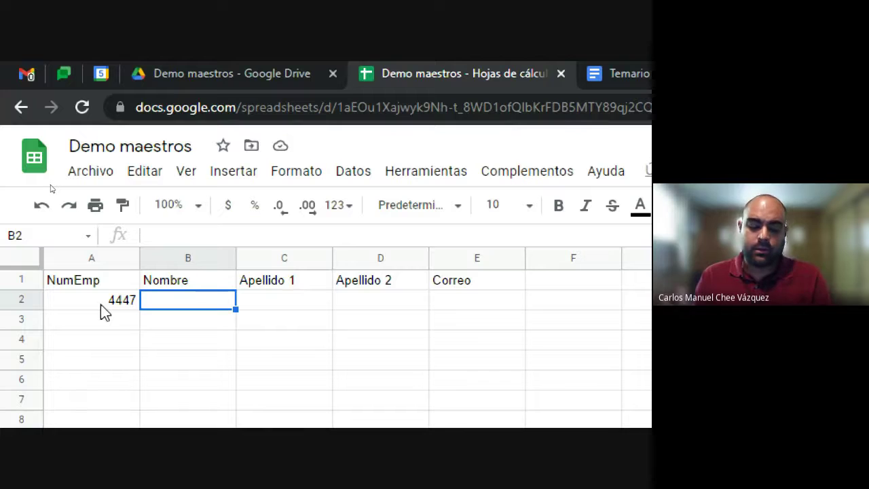
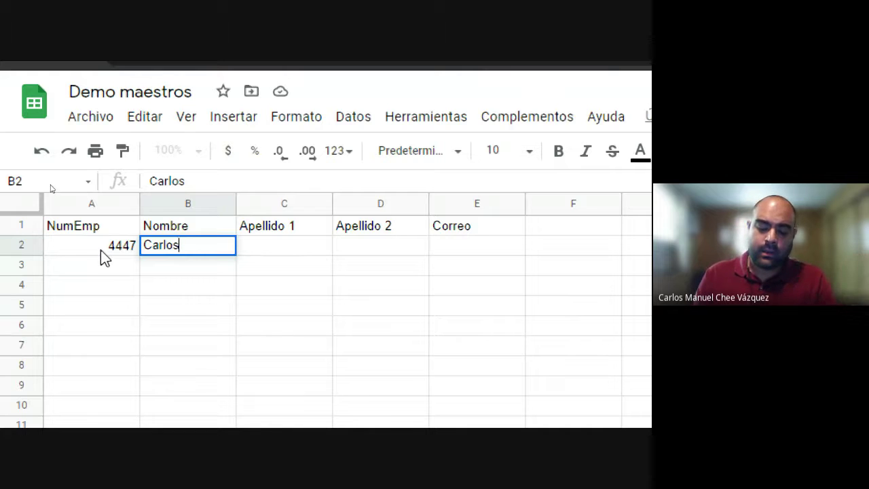
# Step: Enter the employee's first name, first surname and second surname in B2:D2
pyautogui.click(100, 306)
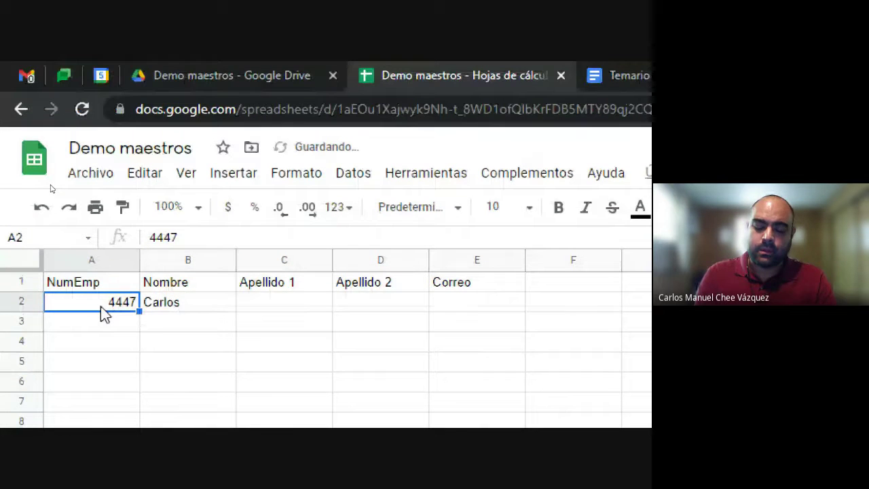
pyautogui.press('Tab')
pyautogui.press('Tab')
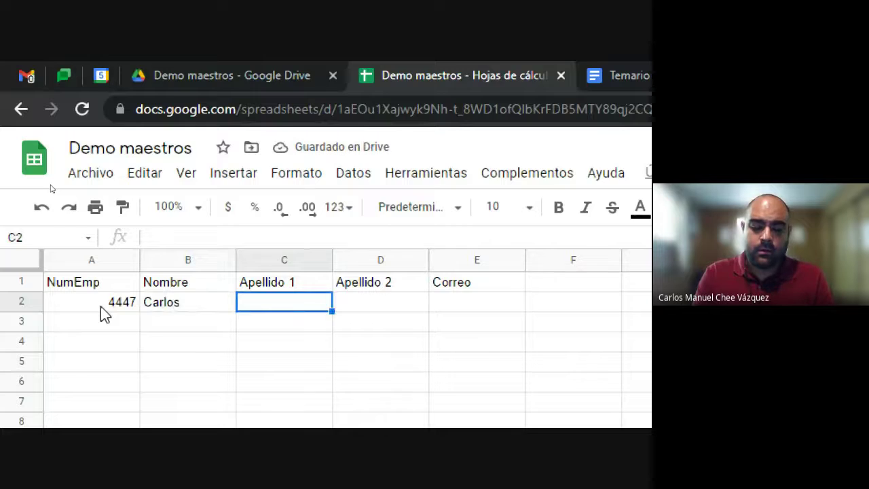
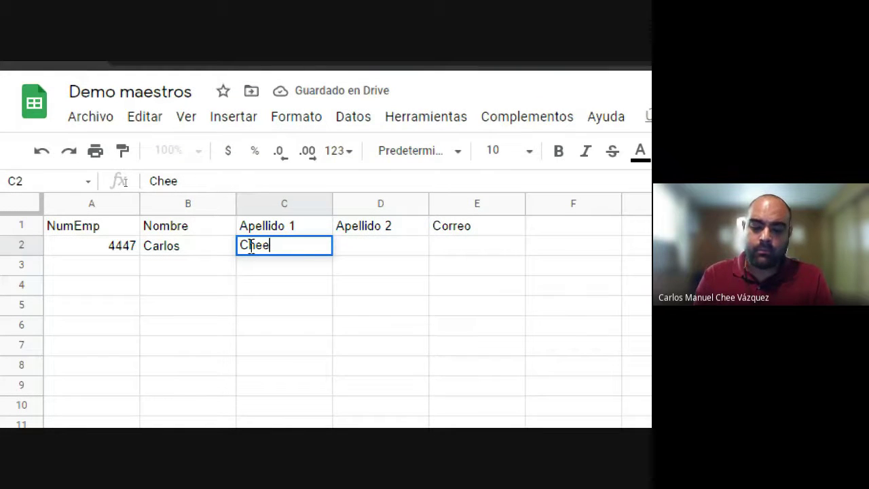
pyautogui.press('Up')
pyautogui.press('Down')
pyautogui.press('Right')
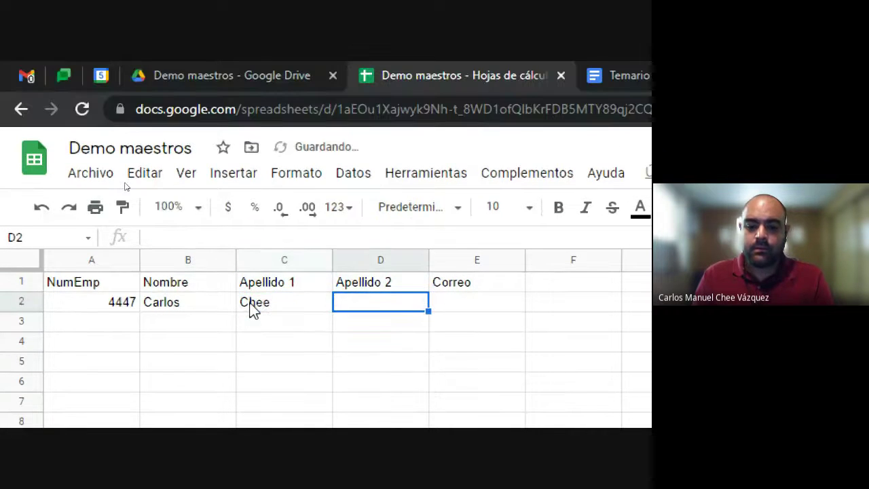
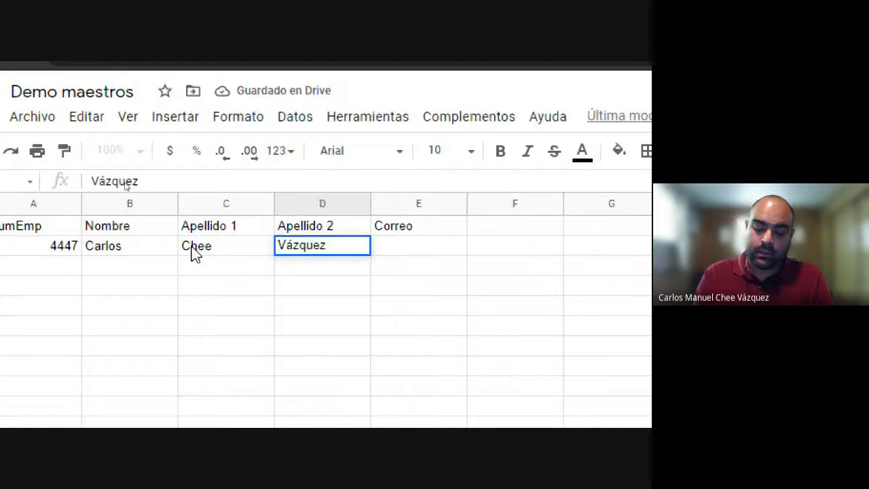
pyautogui.press('Return')
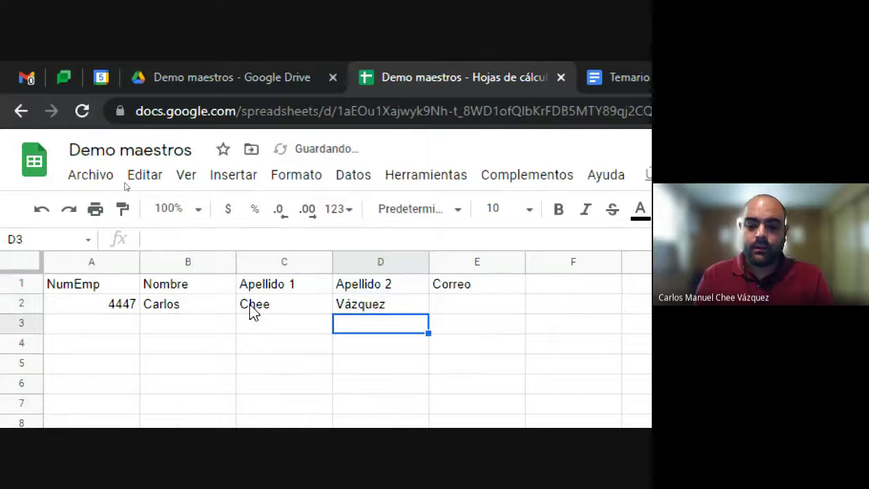
# Step: Move around row 2 with the arrow keys, ending on cell E2
pyautogui.press('Left')
pyautogui.press('Up')
pyautogui.press('Left')
pyautogui.press('Down')
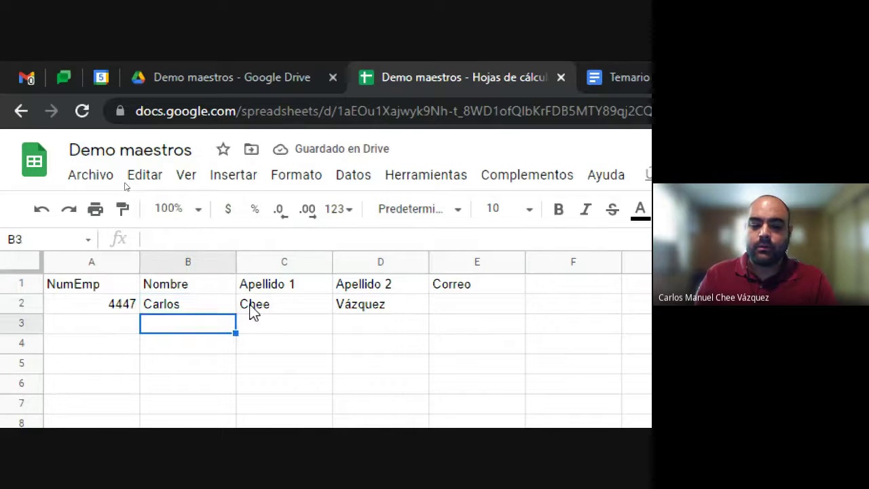
pyautogui.press('Up')
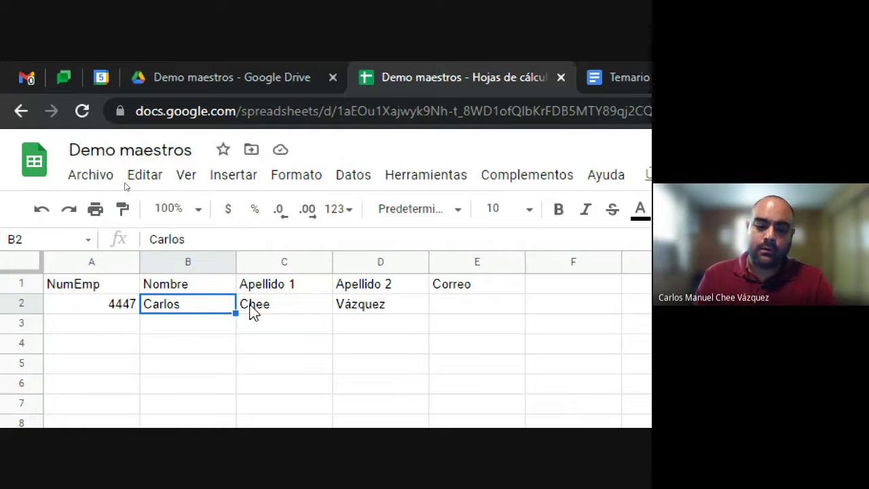
pyautogui.press('Down')
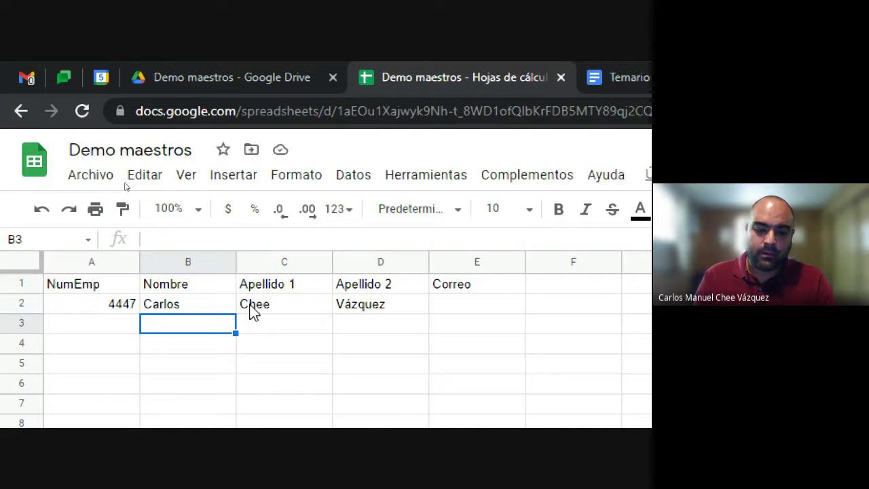
pyautogui.press('Up')
pyautogui.press('Up')
pyautogui.press('Left')
pyautogui.press('Down')
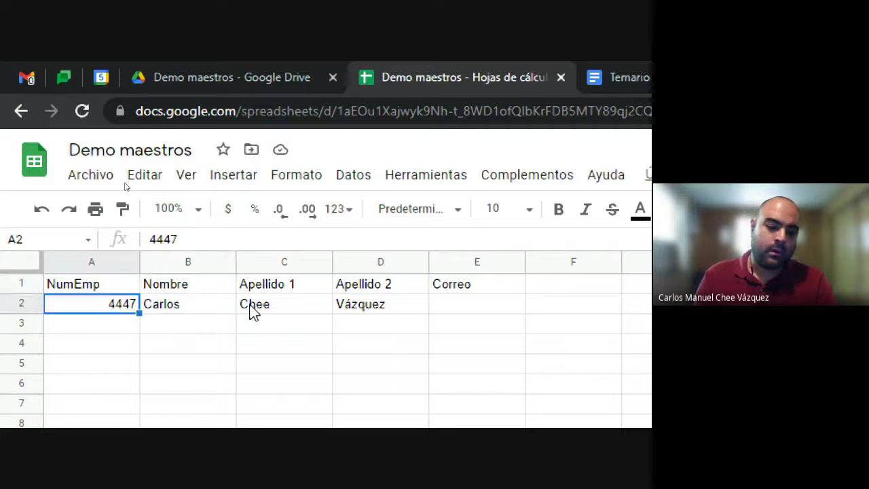
pyautogui.press('Right')
pyautogui.press('Right')
pyautogui.press('Right')
pyautogui.press('Right')
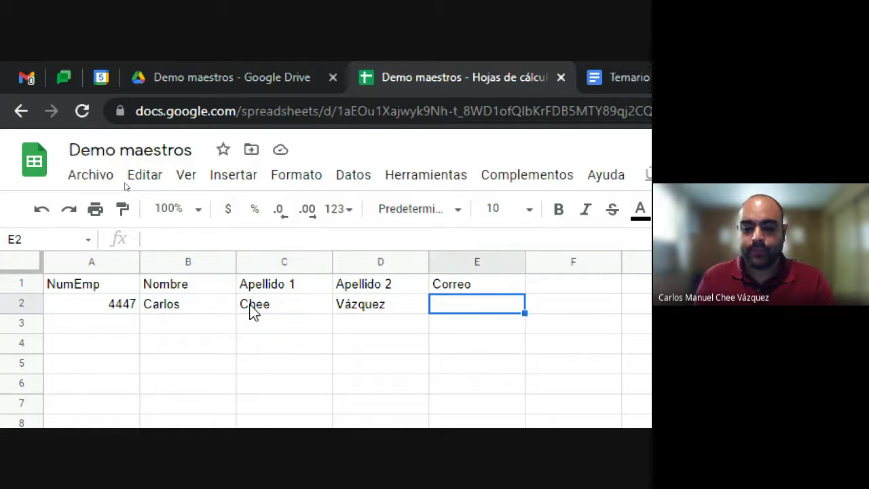
pyautogui.press('Left')
pyautogui.press('Left')
pyautogui.press('Left')
pyautogui.press('Left')
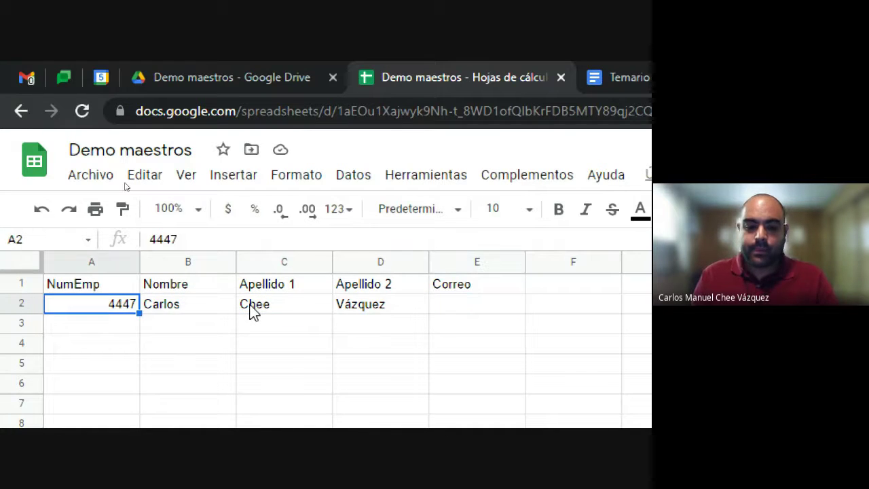
pyautogui.press('Right')
pyautogui.press('Right')
pyautogui.press('Right')
pyautogui.press('Right')
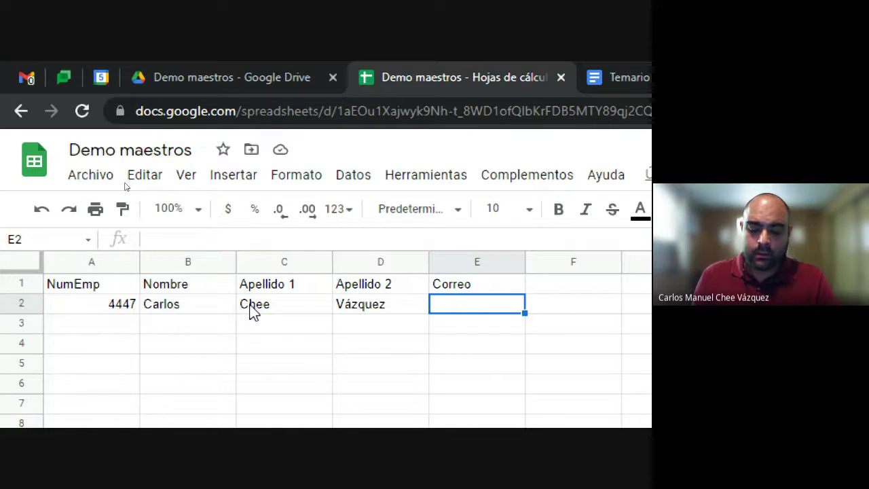
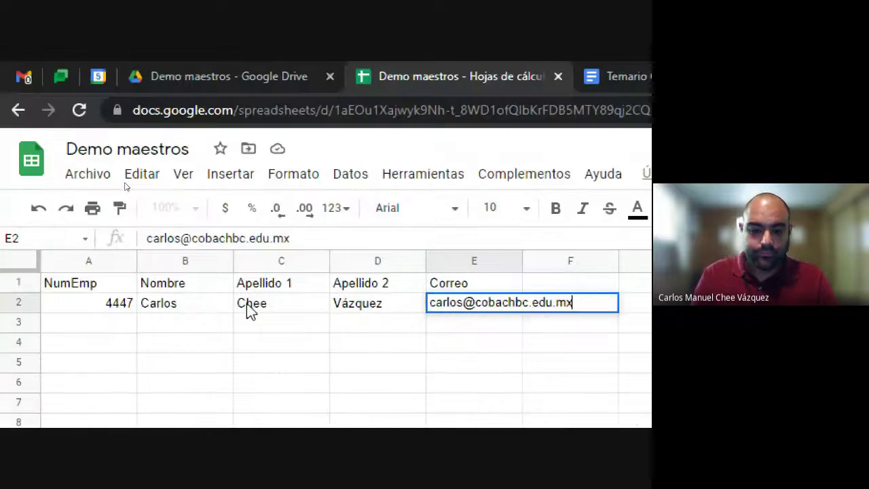
# Step: Enter the employee's e-mail address in E2, then move back to A3
pyautogui.press('Return')
pyautogui.press('Down')
pyautogui.press('Left')
pyautogui.press('Up')
pyautogui.press('Left')
pyautogui.press('Right')
pyautogui.press('Right')
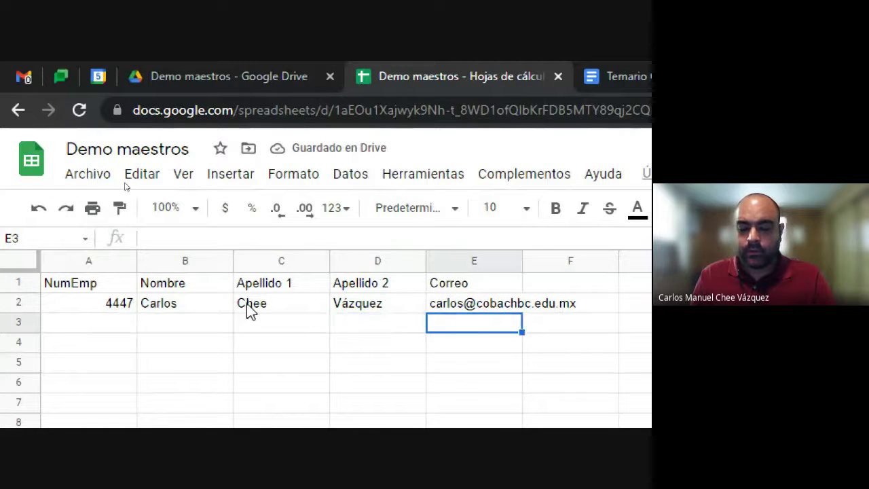
pyautogui.press('Left')
pyautogui.press('Left')
pyautogui.press('Left')
pyautogui.press('Left')
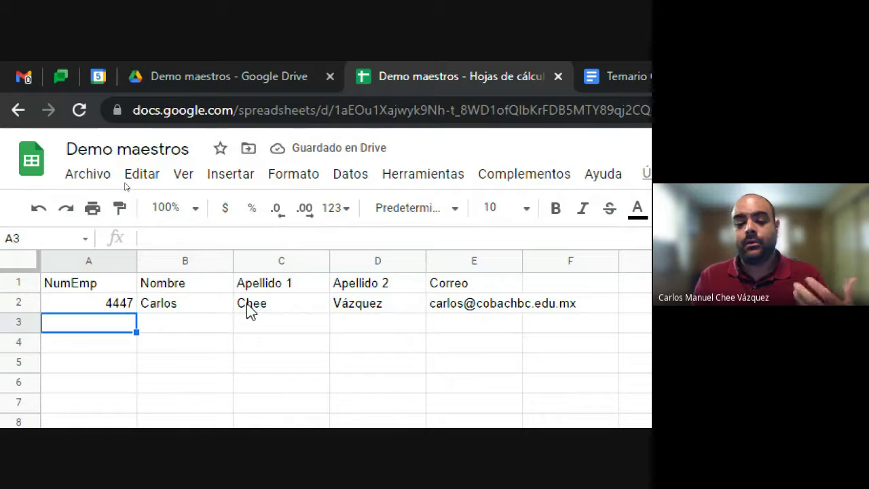
pyautogui.press('Down')
pyautogui.press('Down')
pyautogui.press('Down')
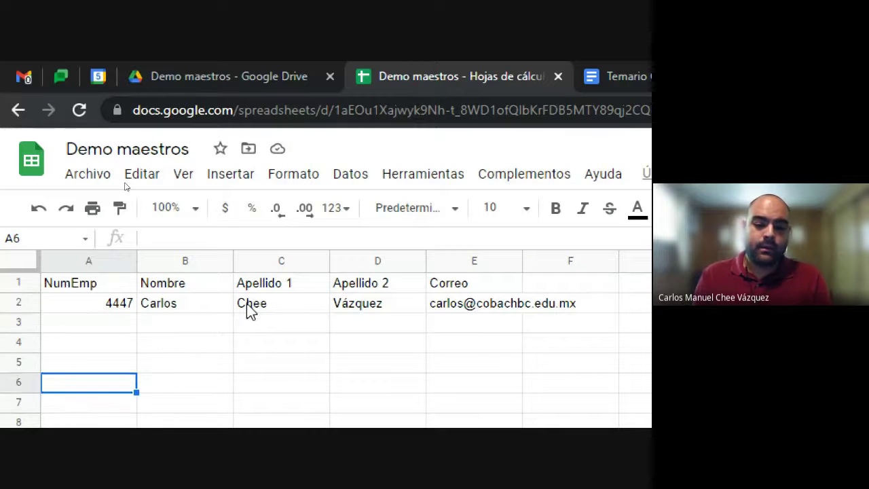
pyautogui.press('Up')
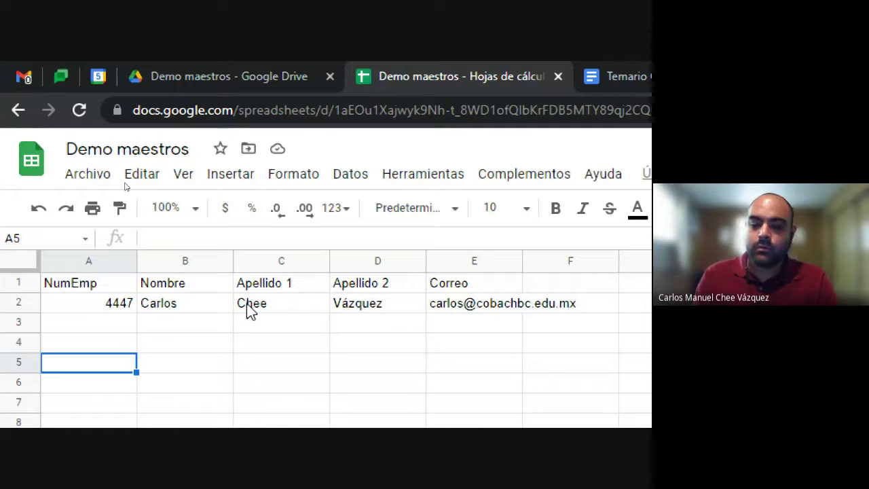
pyautogui.press('Up')
pyautogui.press('Up')
pyautogui.press('Up')
pyautogui.press('Up')
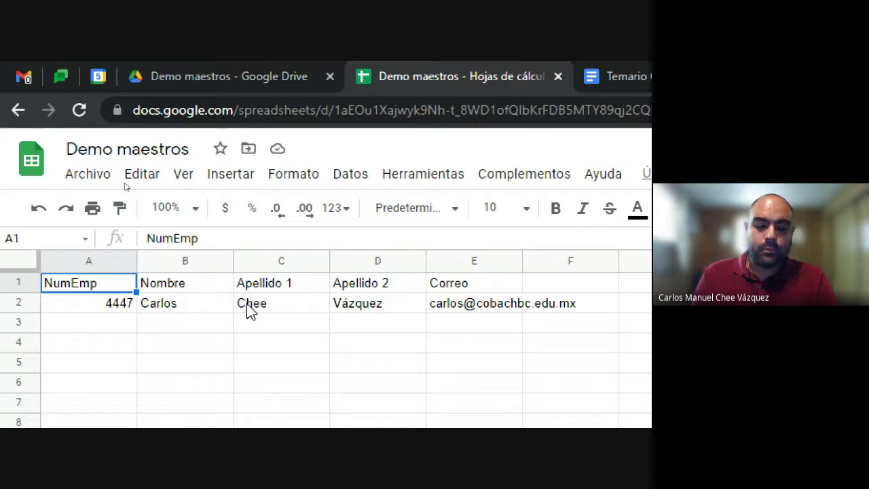
pyautogui.press('Right')
pyautogui.press('Right')
pyautogui.press('Right')
pyautogui.press('Right')
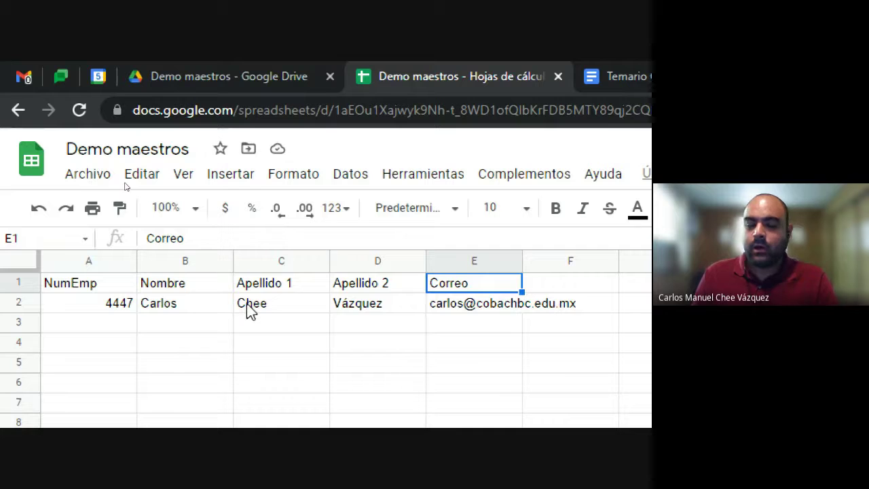
pyautogui.press('Left')
pyautogui.press('Left')
pyautogui.press('Left')
pyautogui.press('Left')
pyautogui.hotkey('shift', 'Right')
pyautogui.hotkey('shift', 'Right')
pyautogui.hotkey('shift', 'Right')
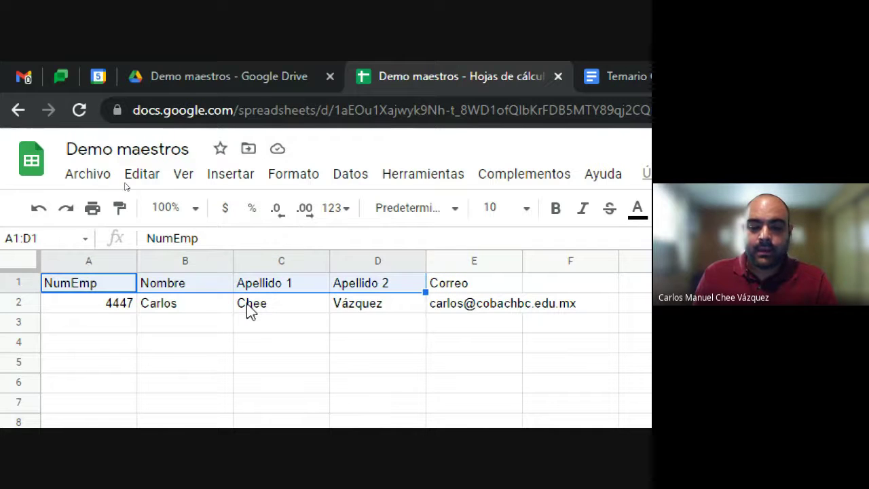
pyautogui.hotkey('shift', 'Right')
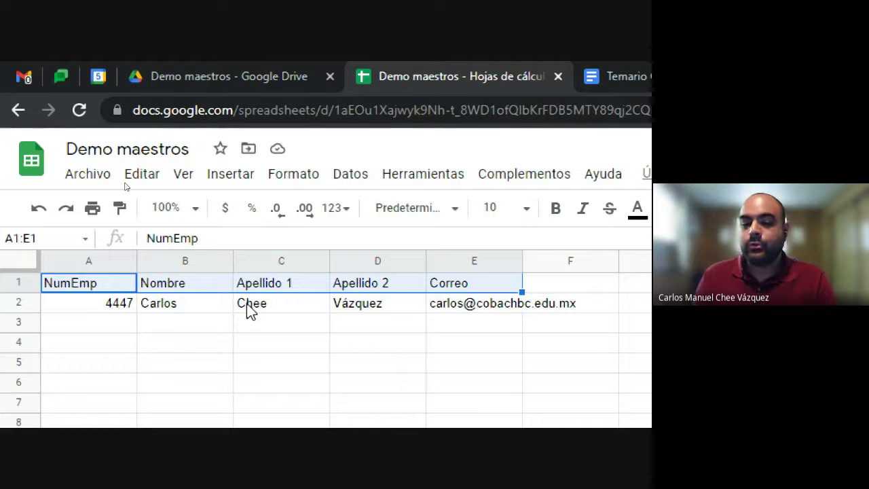
pyautogui.press('Down')
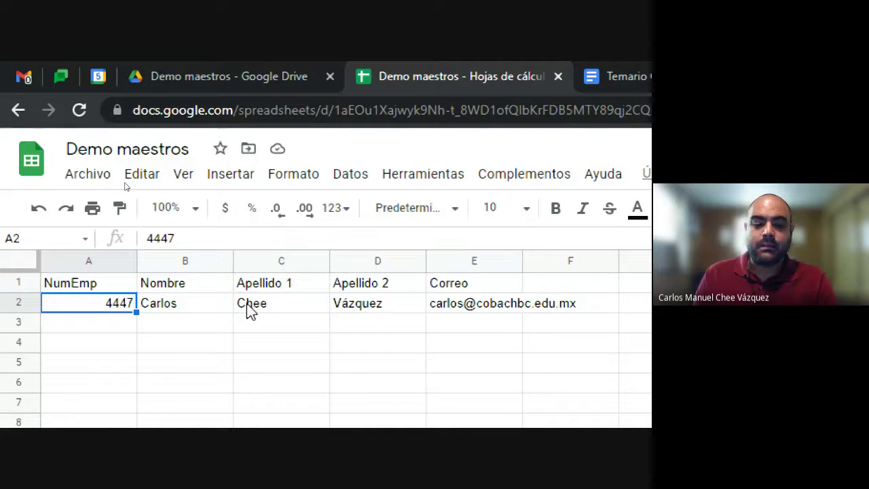
pyautogui.press('Right')
pyautogui.press('Right')
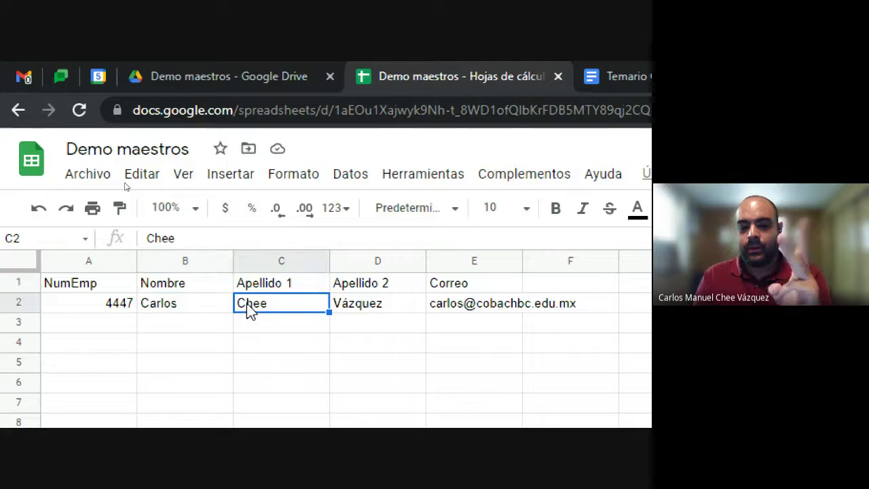
pyautogui.press('Right')
pyautogui.press('Right')
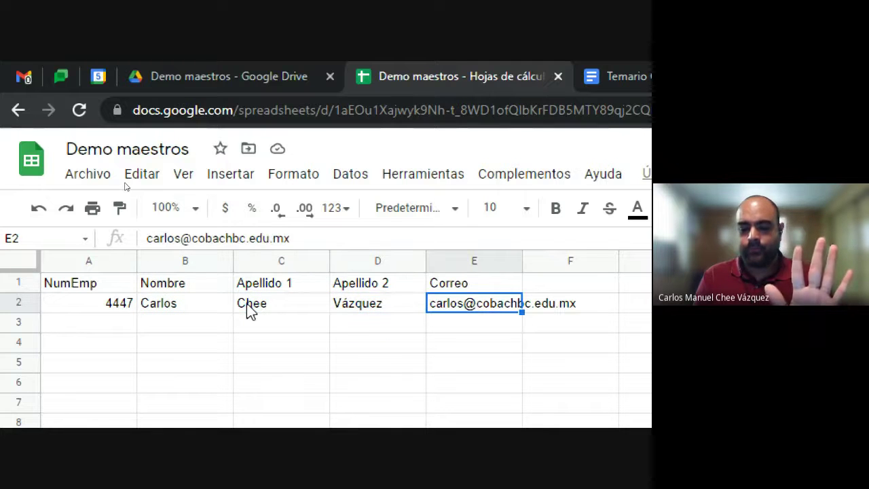
pyautogui.press('Down')
pyautogui.press('Home')
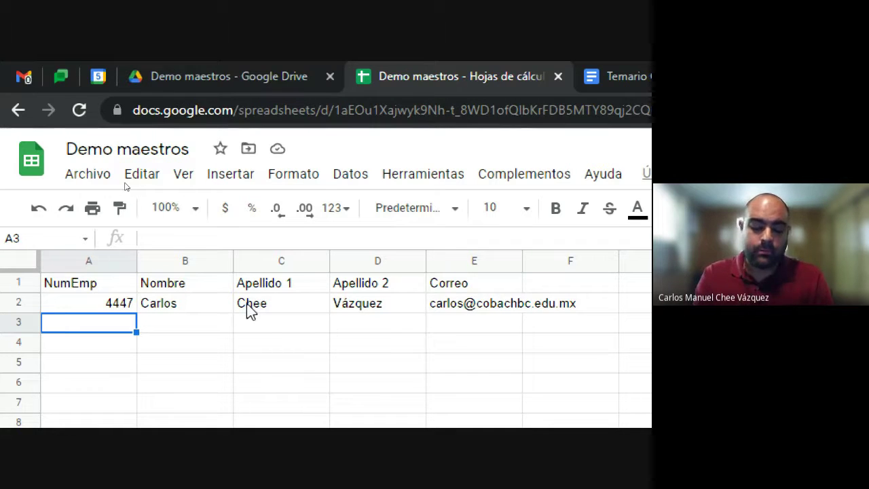
# Step: Enter the second record in A3:E3 with row 2's number, surnames and e-mail but a two-part first name
pyautogui.write('4447')
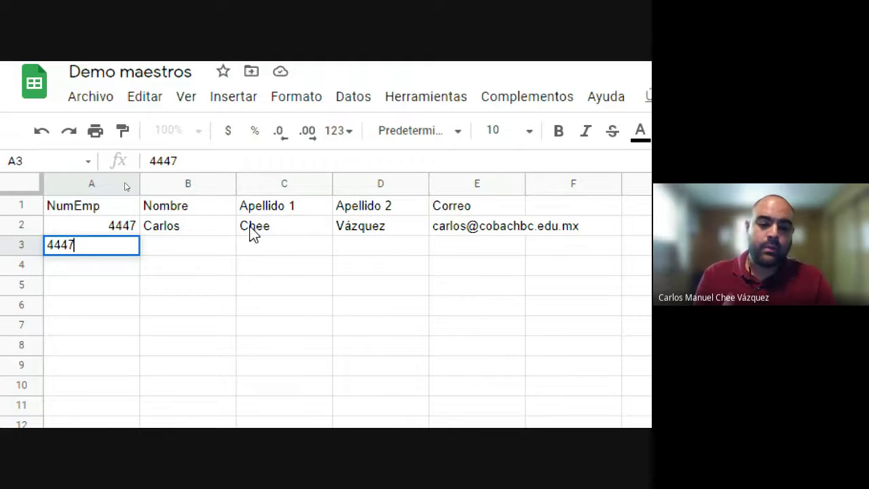
pyautogui.press('Tab')
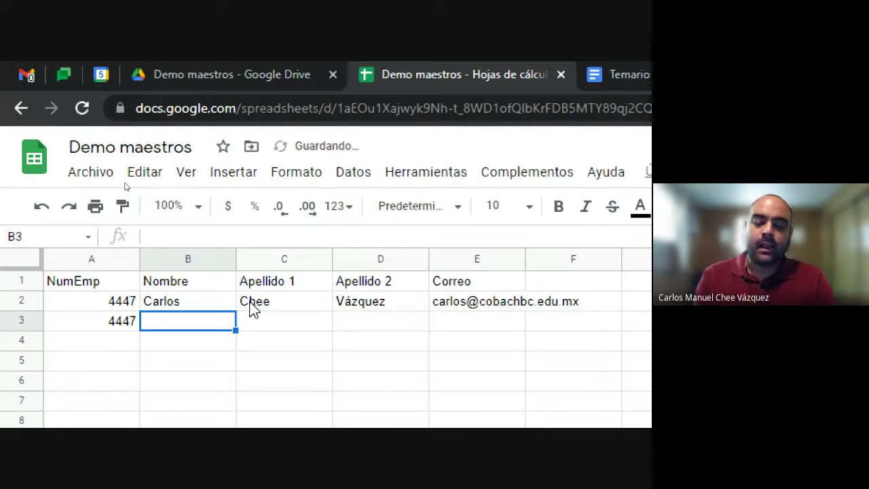
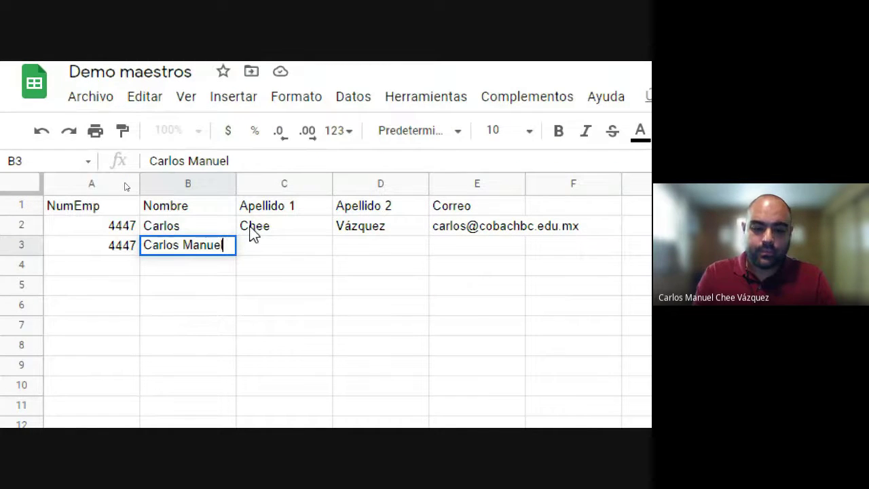
pyautogui.press('Tab')
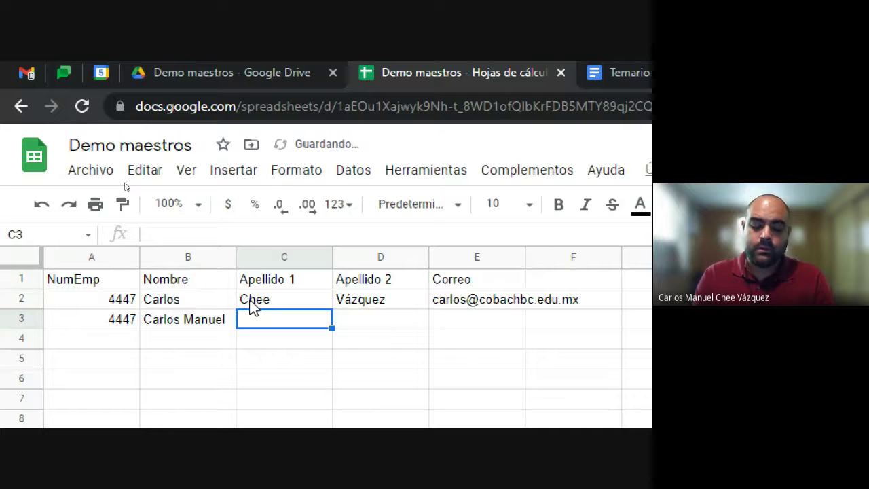
pyautogui.write('Chee')
pyautogui.press('Tab')
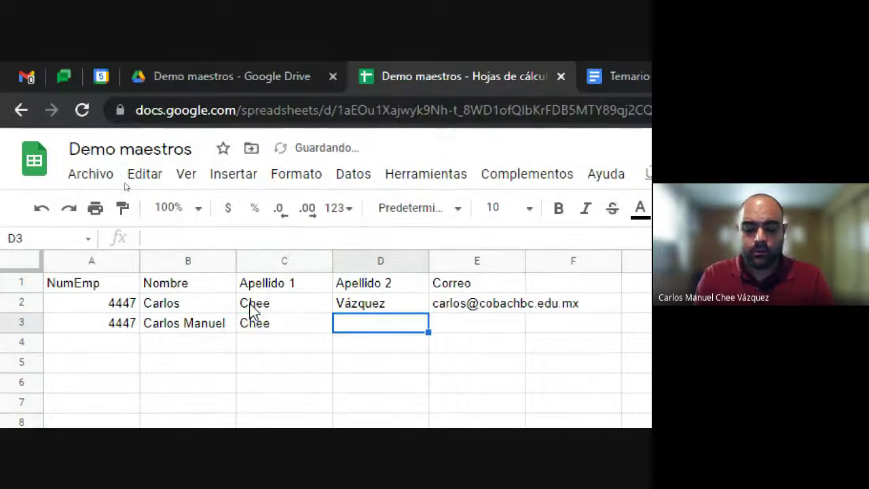
pyautogui.write('Va')
pyautogui.press('BackSpace')
pyautogui.write('á')
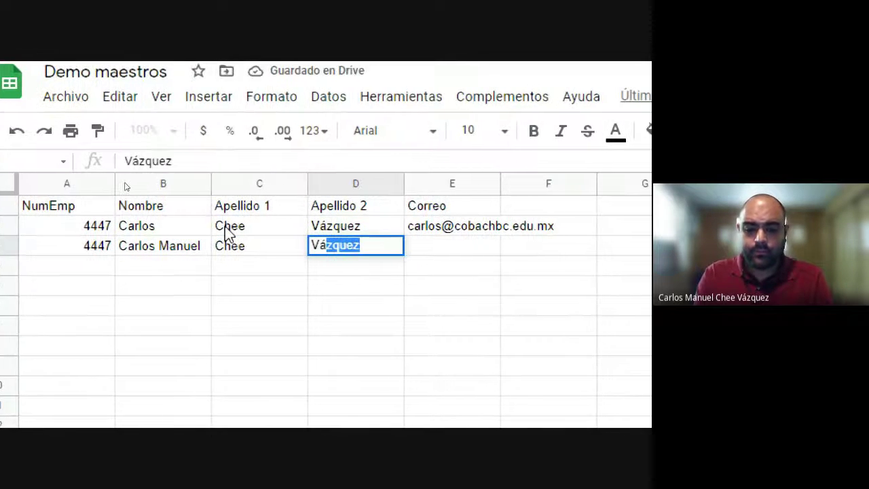
pyautogui.press('Tab')
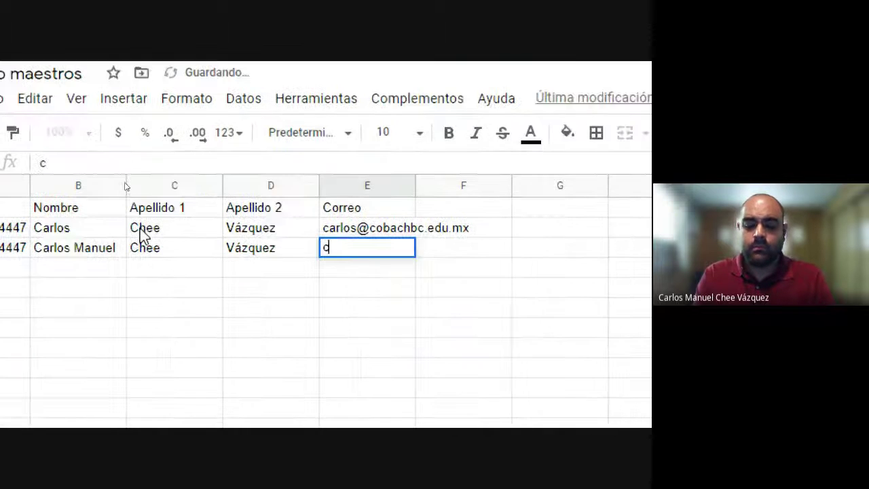
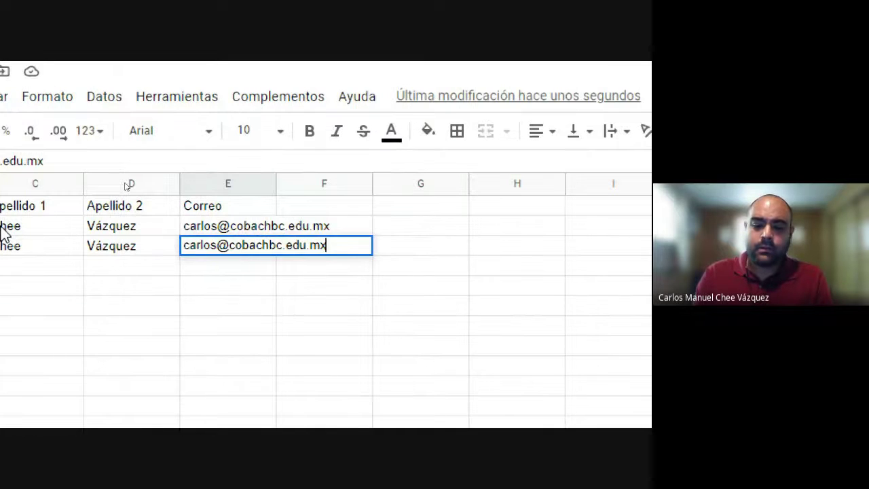
pyautogui.press('Return')
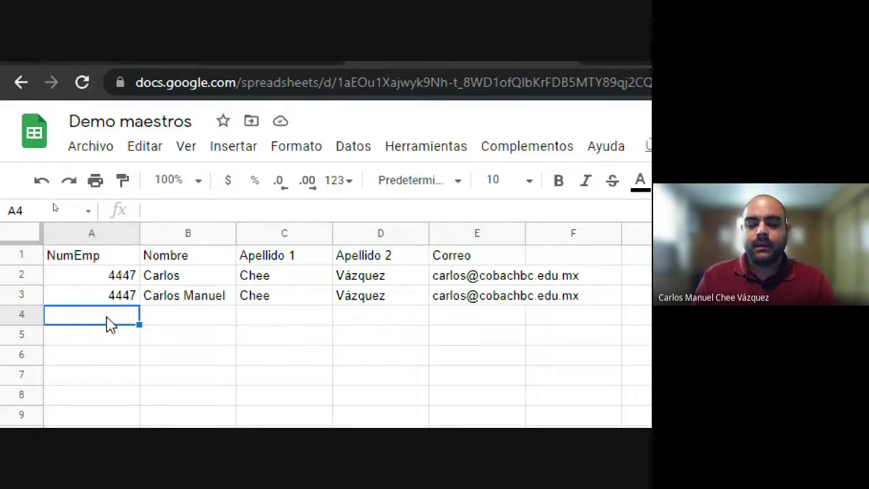
# Step: Fill A4:E4 with the numbers 1, 2, 3, 4 and 5
pyautogui.write('1')
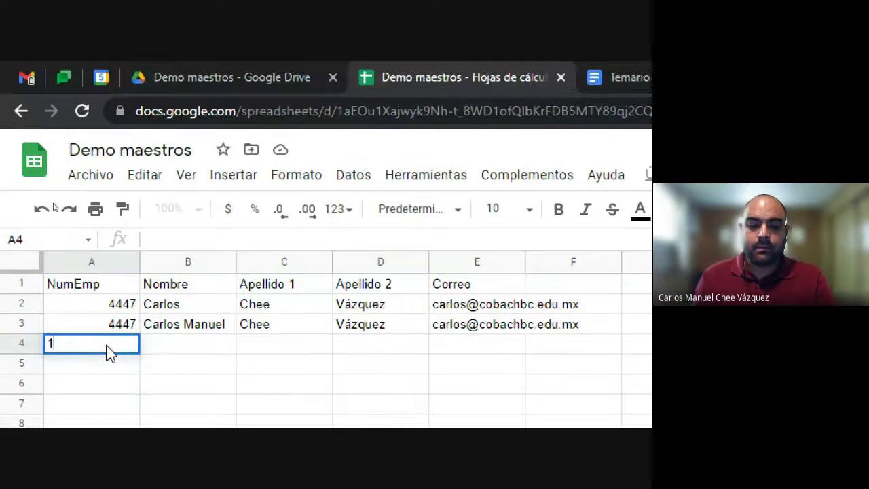
pyautogui.press('Tab')
pyautogui.write('2')
pyautogui.press('Tab')
pyautogui.write('3')
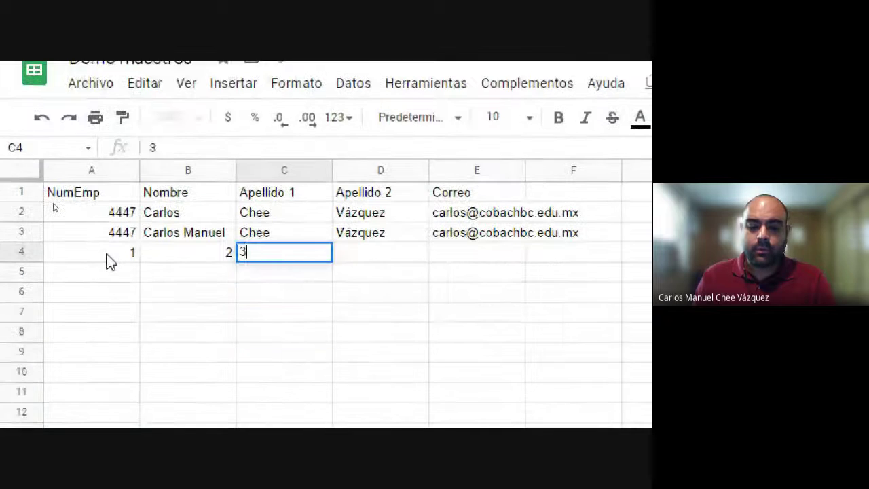
pyautogui.press('Tab')
pyautogui.write('4')
pyautogui.press('Tab')
pyautogui.write('5')
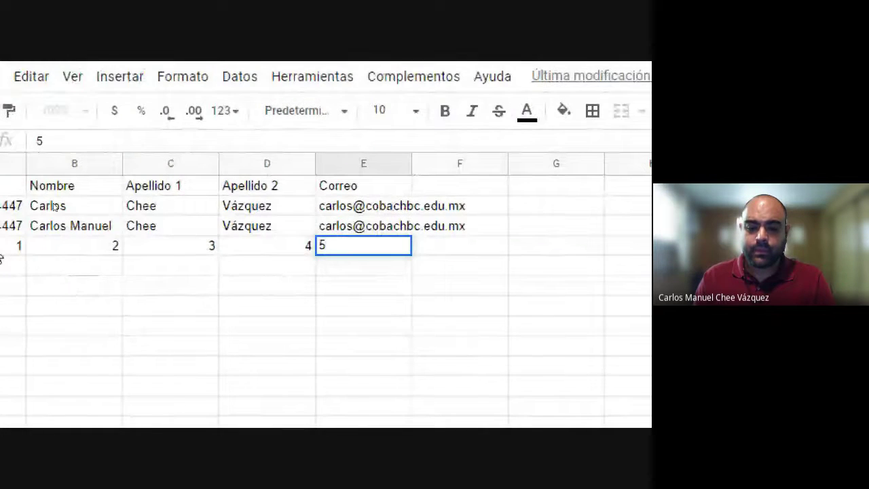
pyautogui.press('Return')
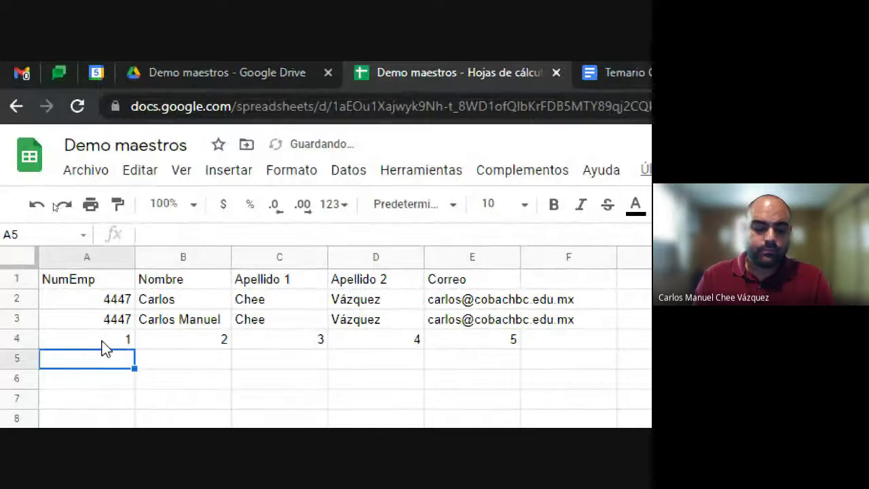
# Step: Fill A5:E5 with the numbers 6, 7, 8, 9 and 10
pyautogui.write('5')
pyautogui.press('BackSpace')
pyautogui.write('6')
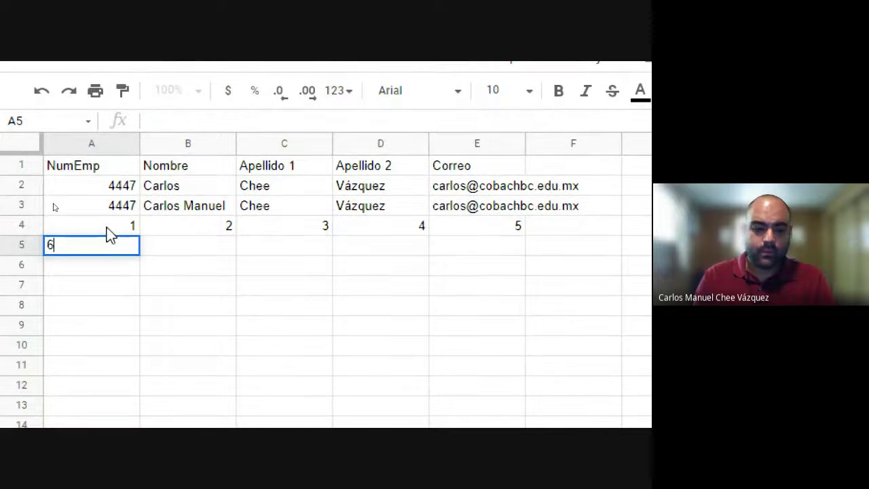
pyautogui.press('Tab')
pyautogui.write('7')
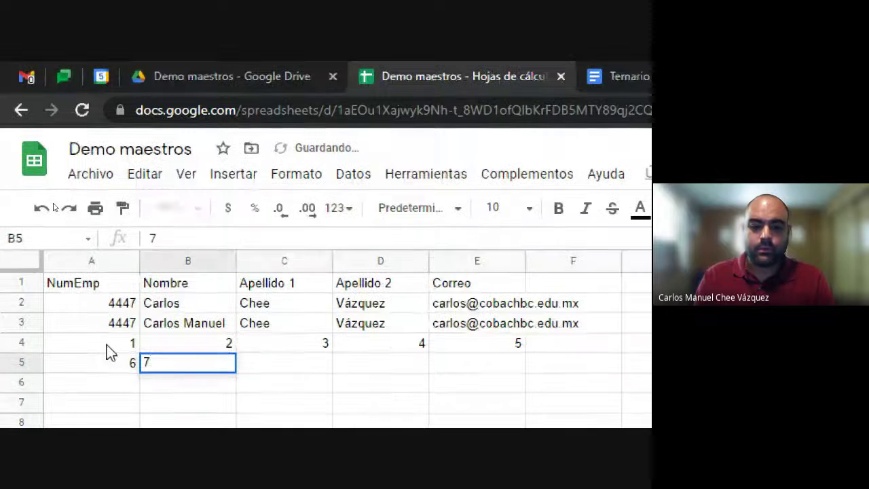
pyautogui.press('Tab')
pyautogui.write('8')
pyautogui.press('Tab')
pyautogui.write('9')
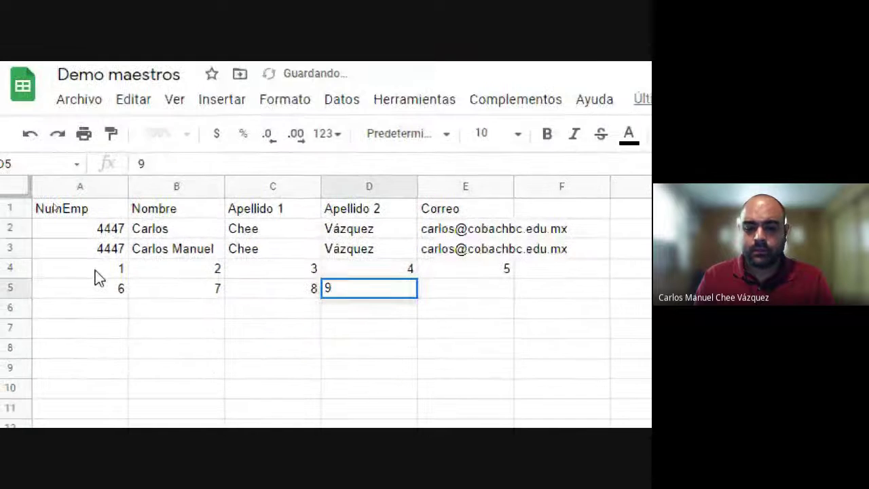
pyautogui.press('Tab')
pyautogui.write('10')
pyautogui.press('Return')
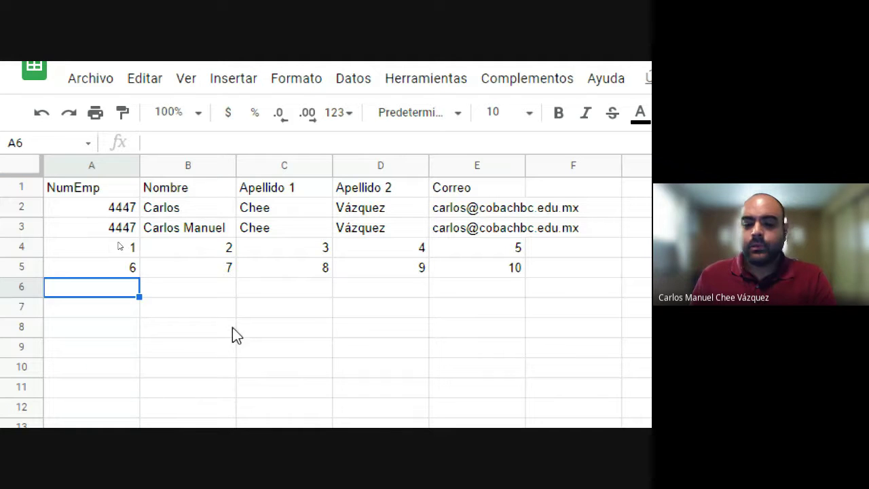
# Step: Clear the e-mail address from row 3's Correo cell
pyautogui.click(309, 330)
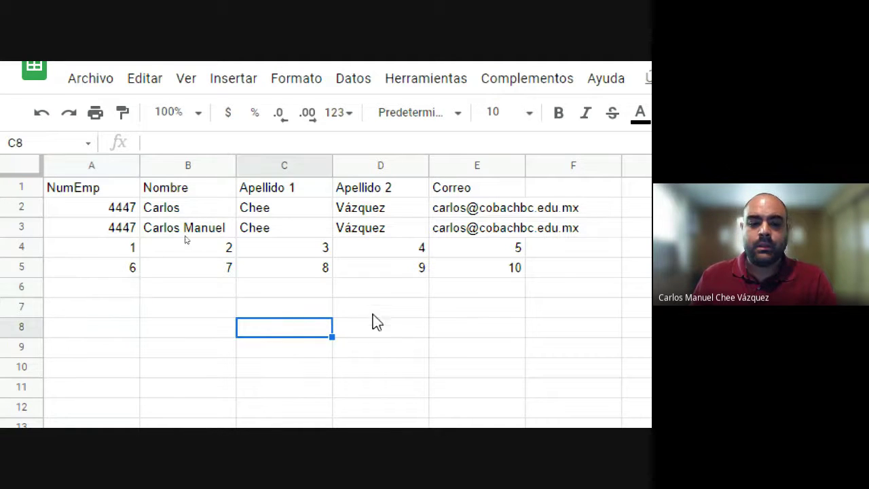
pyautogui.click(480, 231)
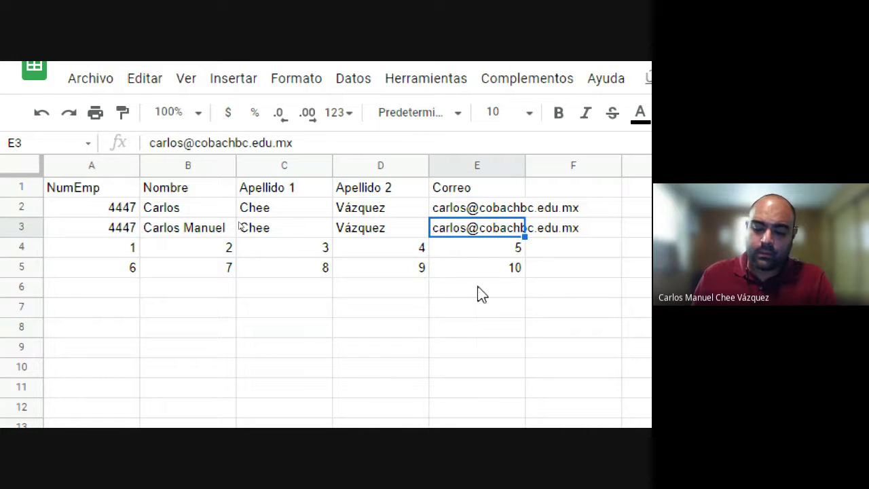
pyautogui.press('Delete')
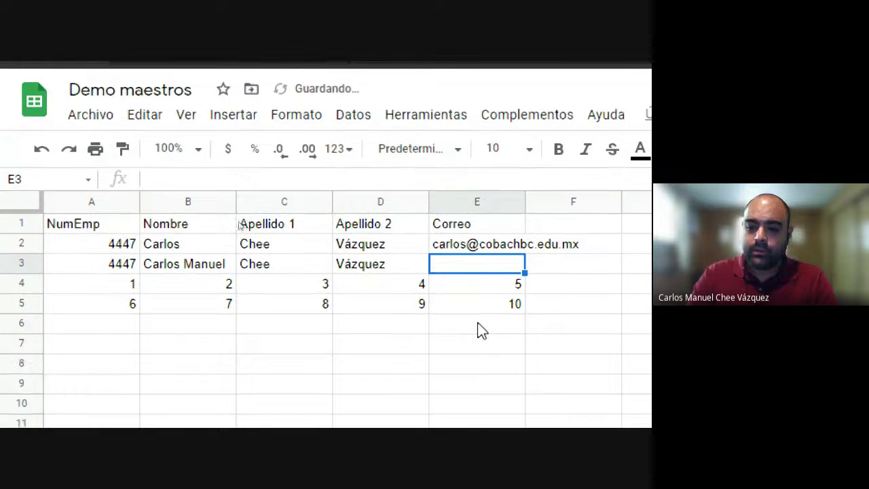
pyautogui.press('Left')
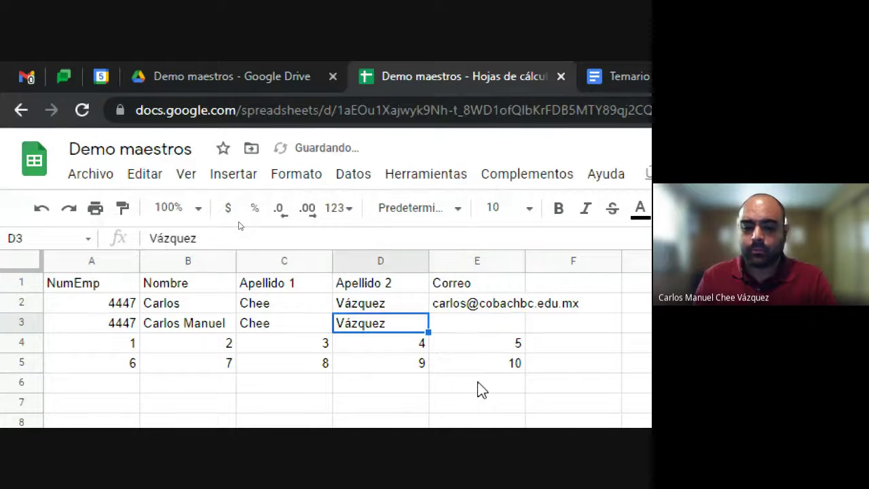
pyautogui.press('Right')
# Step: Clear the two-part first name from B3, leaving 4447 and both surnames in row 3
pyautogui.press('Down')
pyautogui.press('Down')
pyautogui.press('Left')
pyautogui.press('Left')
pyautogui.press('Left')
pyautogui.press('Up')
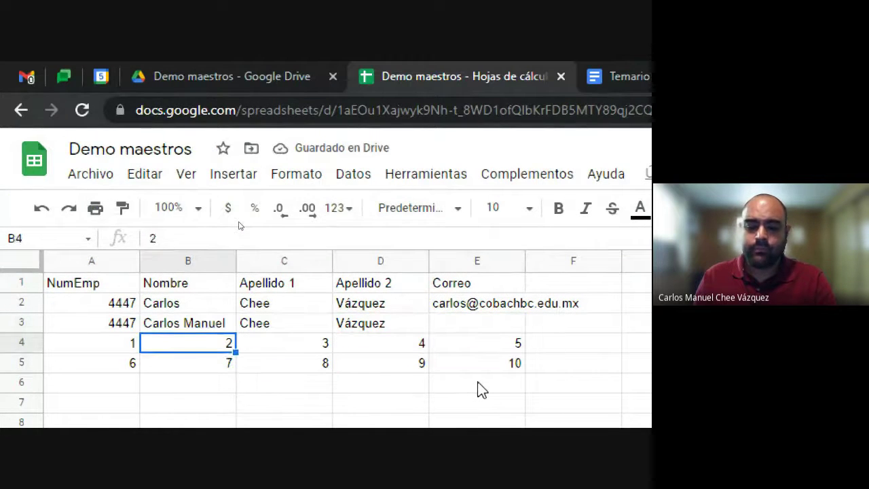
pyautogui.press('Up')
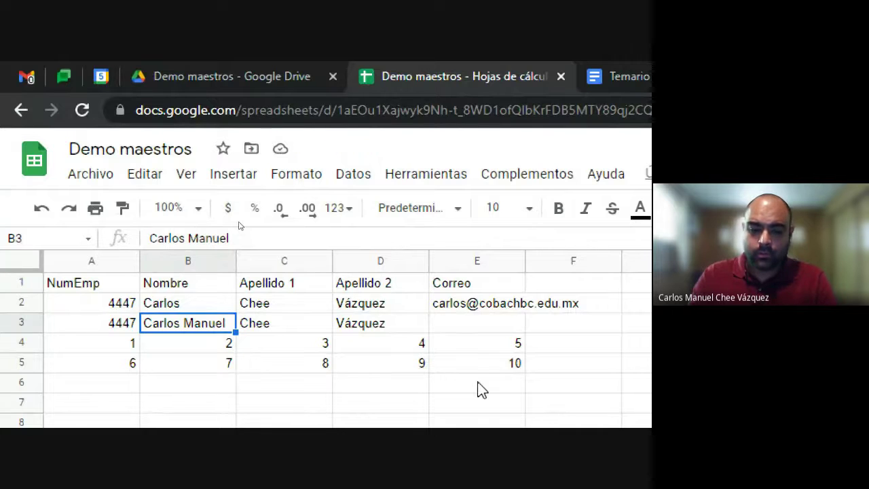
pyautogui.press('Delete')
pyautogui.press('Down')
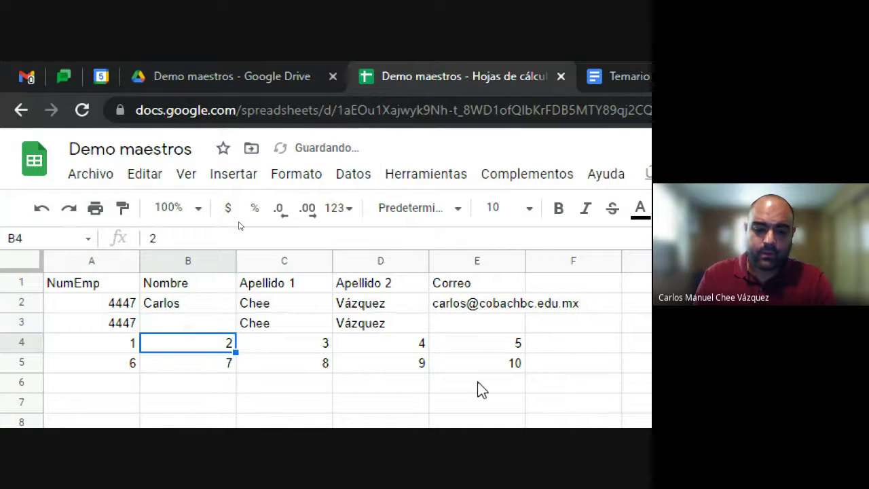
pyautogui.press('Up')
pyautogui.press('Left')
pyautogui.press('Right')
pyautogui.press('Right')
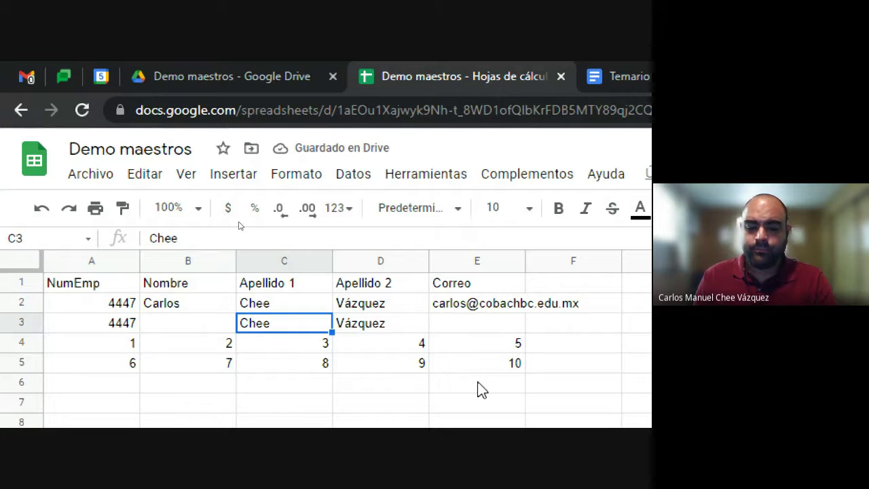
pyautogui.press('Right')
pyautogui.press('Right')
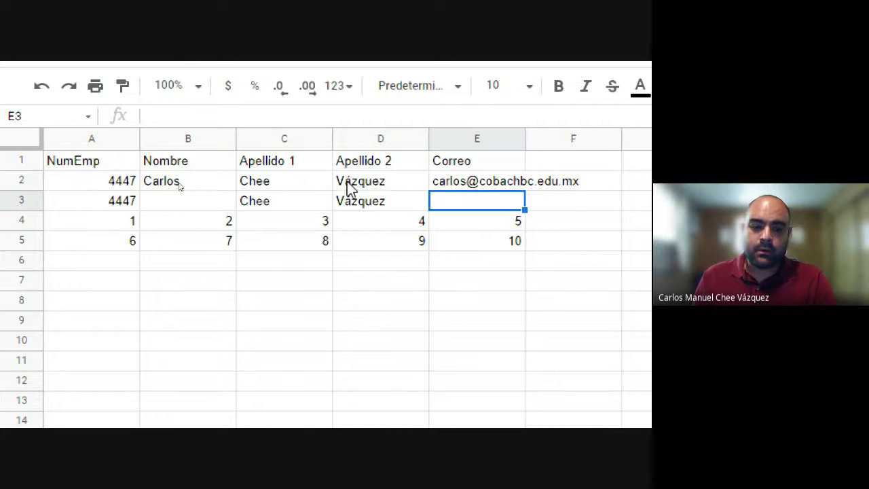
pyautogui.hscroll(2, 349, 188)
pyautogui.hscroll(-2, 147, 187)
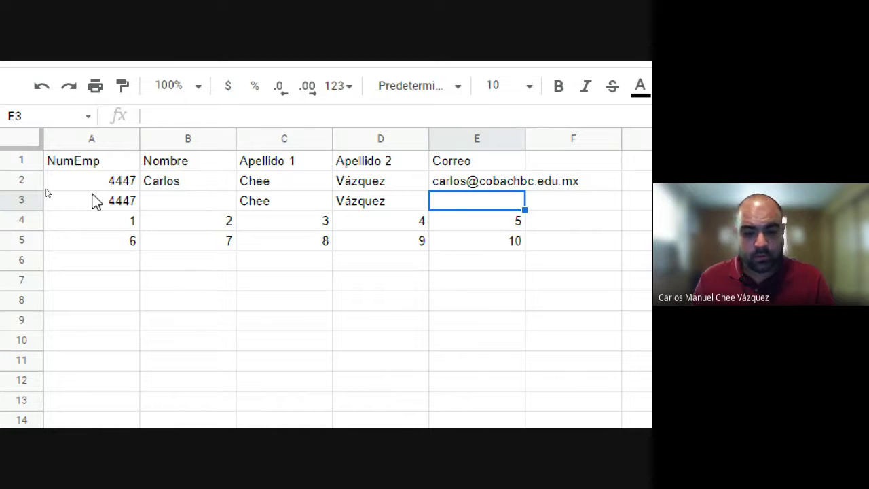
# Step: Practise selecting ranges A2:E2, A7:E7, C6:C12 and A7:E11
pyautogui.click(136, 245)
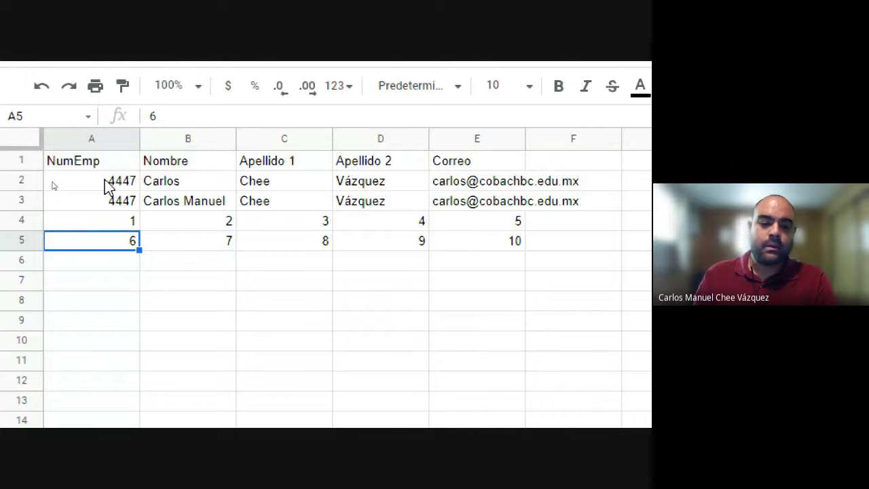
pyautogui.moveTo(105, 182); pyautogui.dragTo(335, 190)
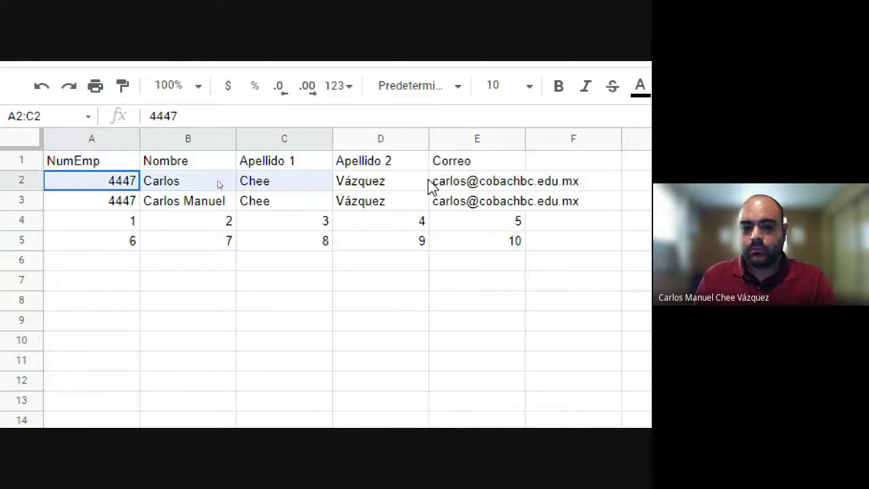
pyautogui.moveTo(429, 187); pyautogui.dragTo(495, 189)
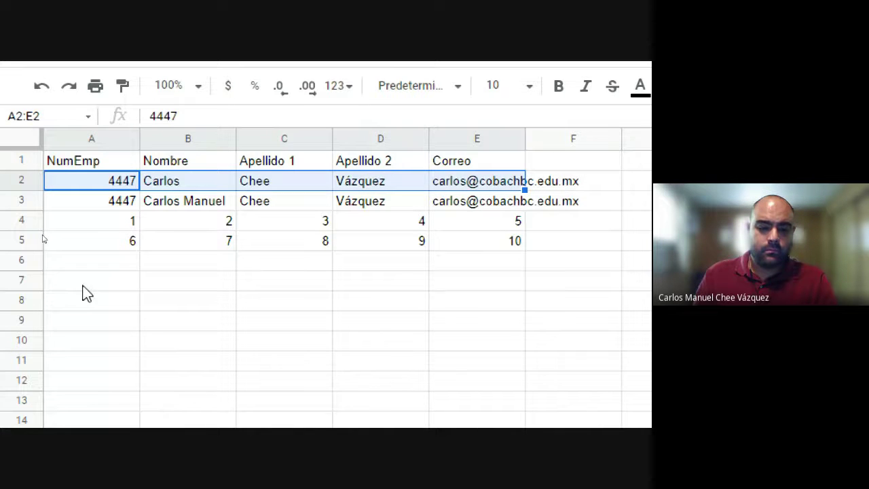
pyautogui.moveTo(90, 281); pyautogui.dragTo(505, 282)
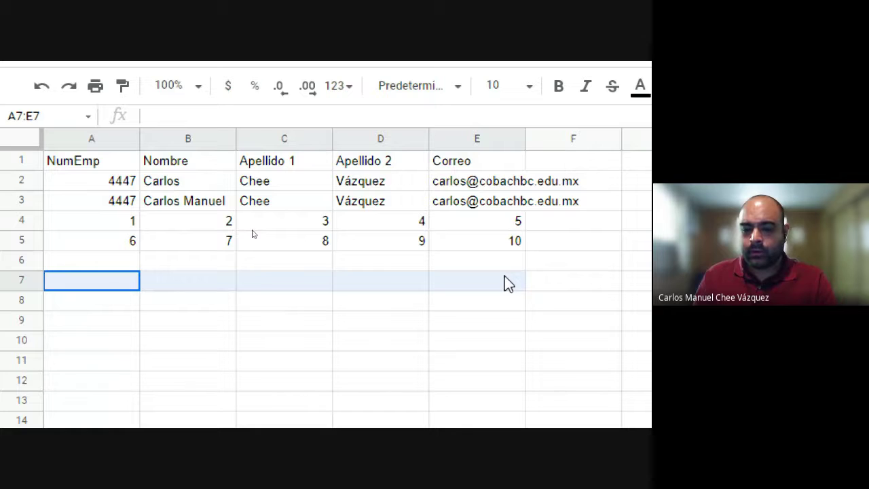
pyautogui.click(309, 343)
pyautogui.moveTo(279, 269); pyautogui.dragTo(282, 379)
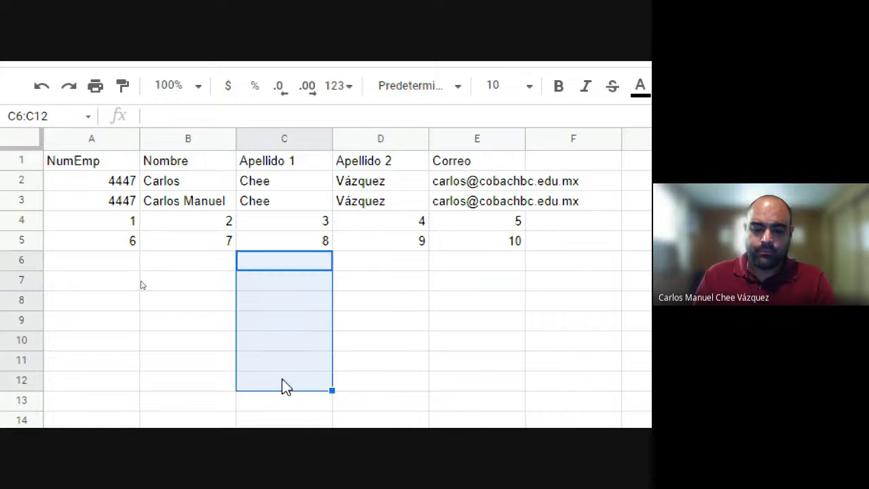
pyautogui.click(105, 283)
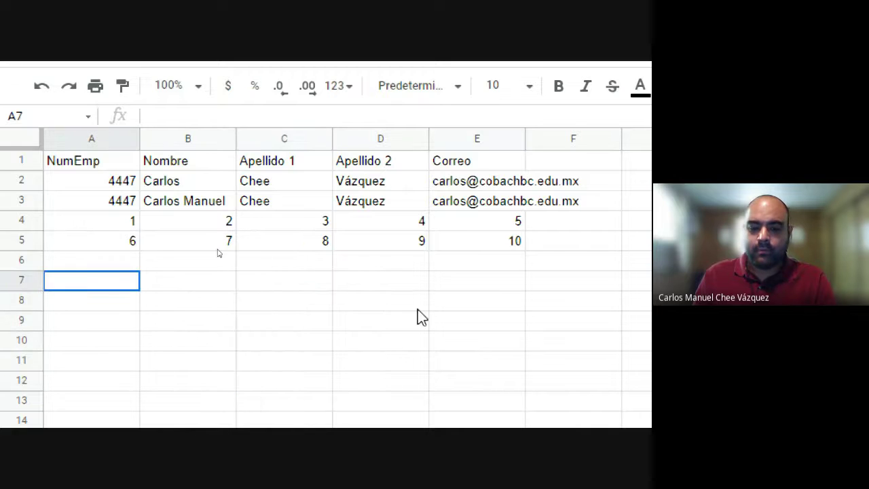
pyautogui.keyDown('shift'); pyautogui.click(482, 360); pyautogui.keyUp('shift')
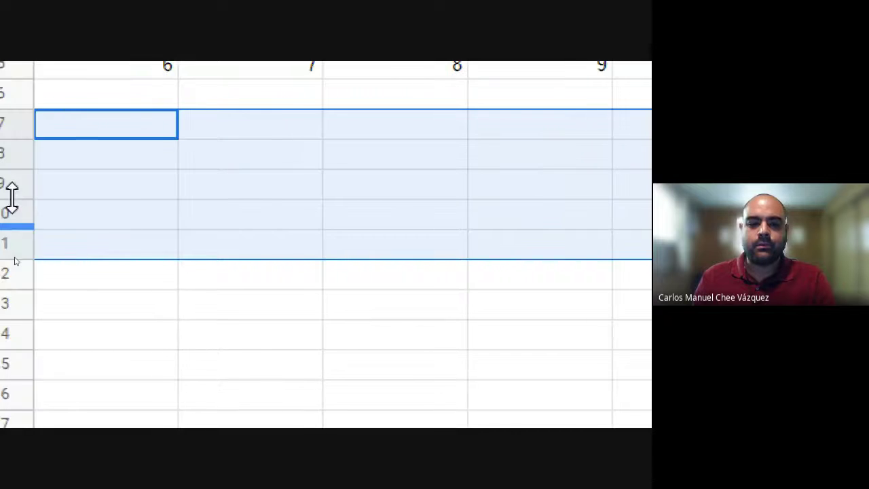
# Step: Select A4:A5 and check its reference in the Name Box
pyautogui.scroll(2, 570, 163)
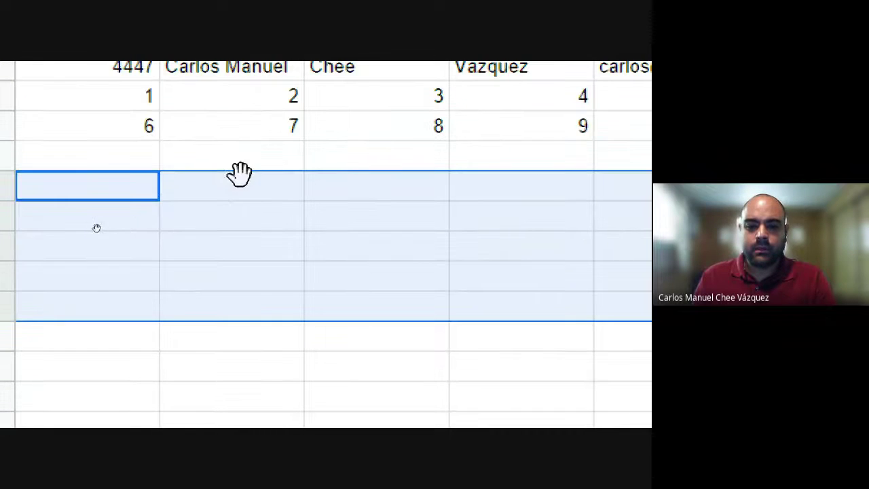
pyautogui.moveTo(372, 155); pyautogui.dragTo(161, 157)
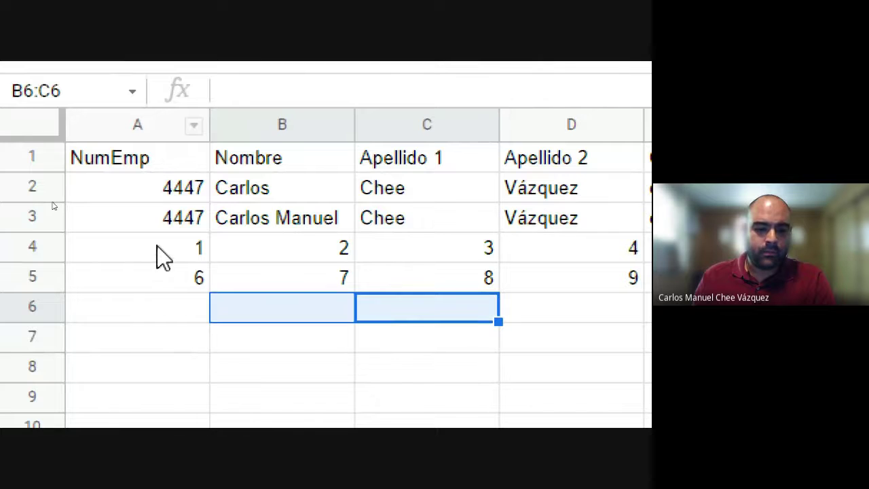
pyautogui.moveTo(163, 256); pyautogui.dragTo(153, 297)
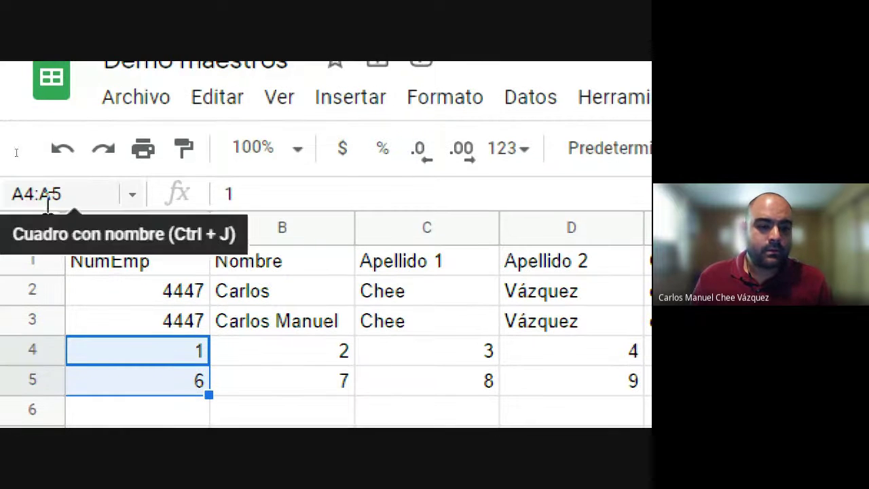
pyautogui.click(32, 194)
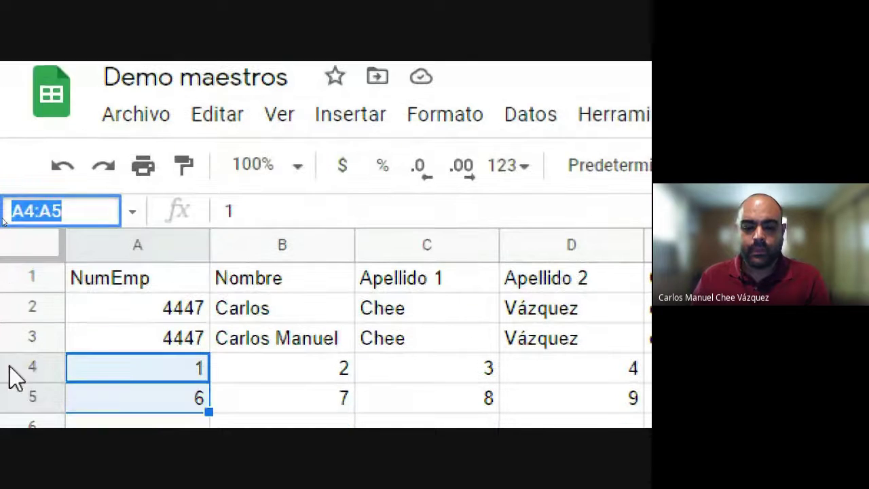
pyautogui.press('Escape')
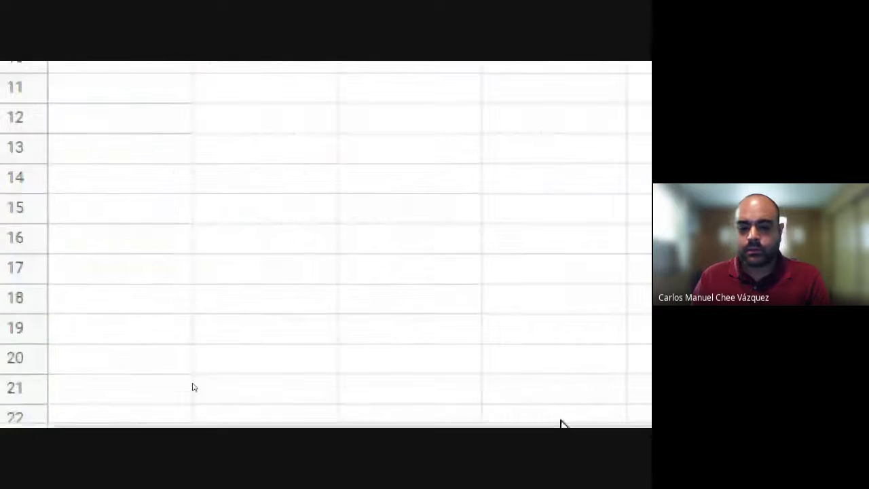
# Step: Reset screen magnification to 100% and pick a few empty cells below the table
pyautogui.click(417, 393)
pyautogui.click(493, 284)
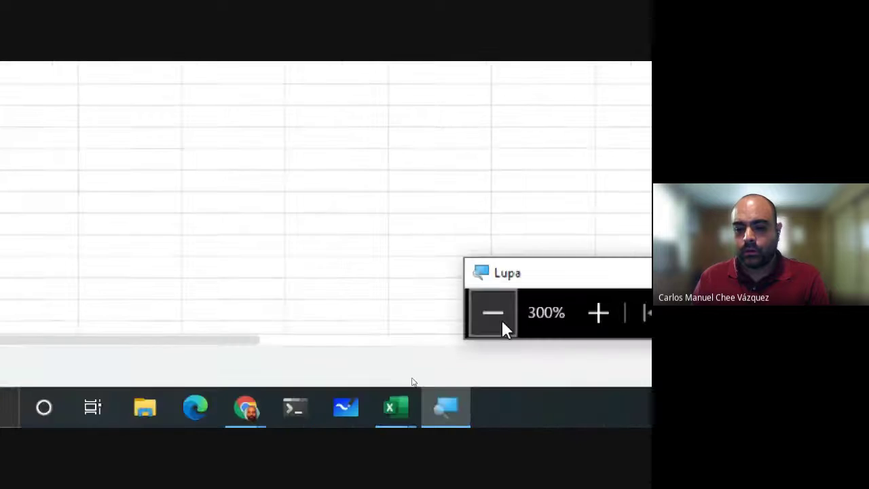
pyautogui.click(491, 285)
pyautogui.click(209, 274)
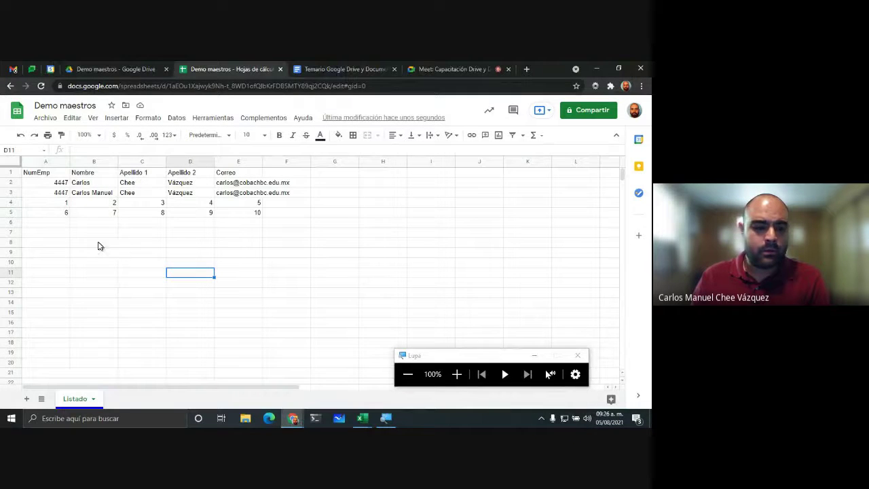
pyautogui.moveTo(78, 225); pyautogui.dragTo(273, 319)
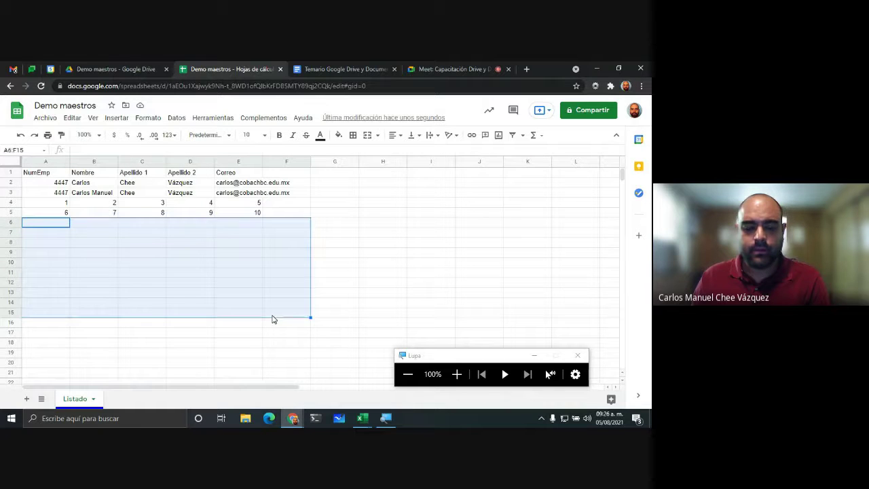
pyautogui.click(258, 283)
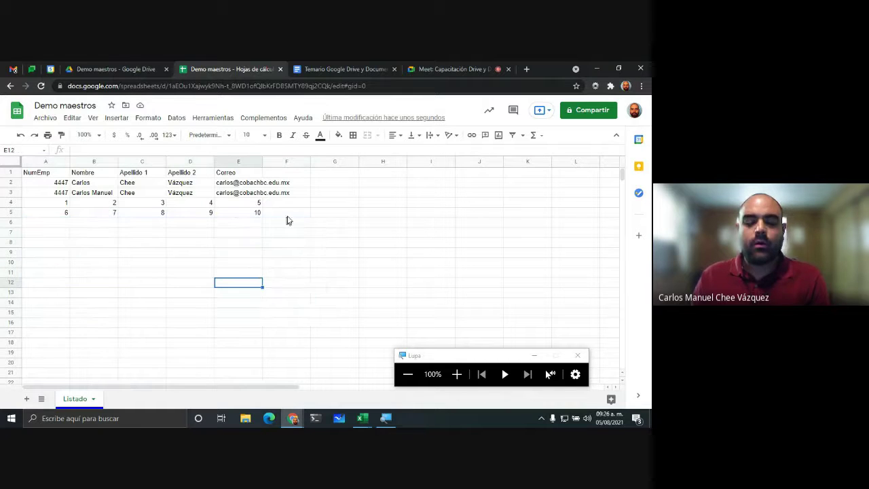
pyautogui.click(60, 193)
# Step: Step along row 2's cells with the arrow keys, ending back on A2
pyautogui.press('Up')
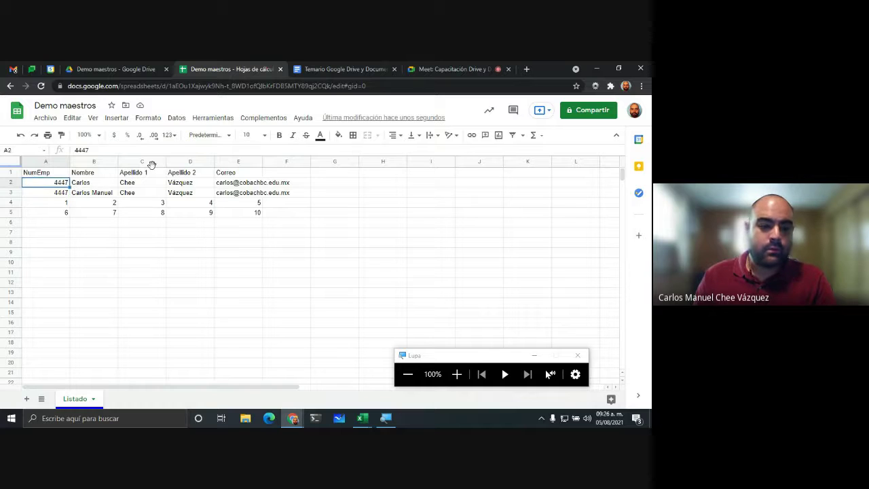
pyautogui.press('Right')
pyautogui.press('Right')
pyautogui.press('Right')
pyautogui.press('Right')
pyautogui.press('Left')
pyautogui.press('Left')
pyautogui.press('Left')
pyautogui.press('Left')
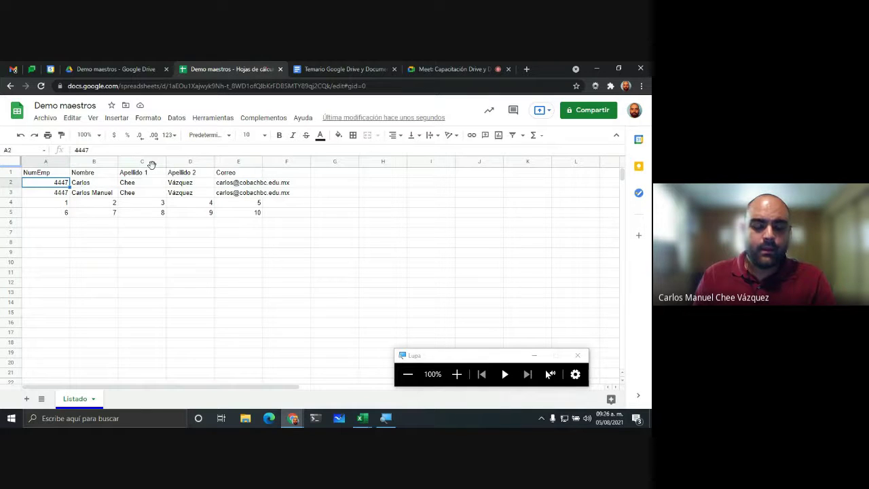
pyautogui.press('Right')
pyautogui.press('Right')
pyautogui.press('Right')
pyautogui.press('Right')
pyautogui.press('Left')
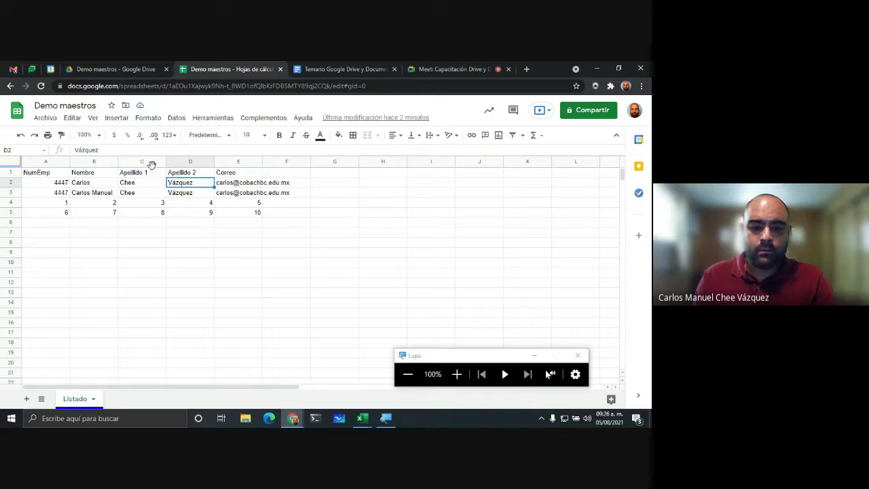
pyautogui.press('Left')
pyautogui.press('Left')
pyautogui.press('Left')
pyautogui.press('Right')
pyautogui.press('Right')
pyautogui.press('Right')
pyautogui.press('Left')
pyautogui.press('Left')
pyautogui.press('Left')
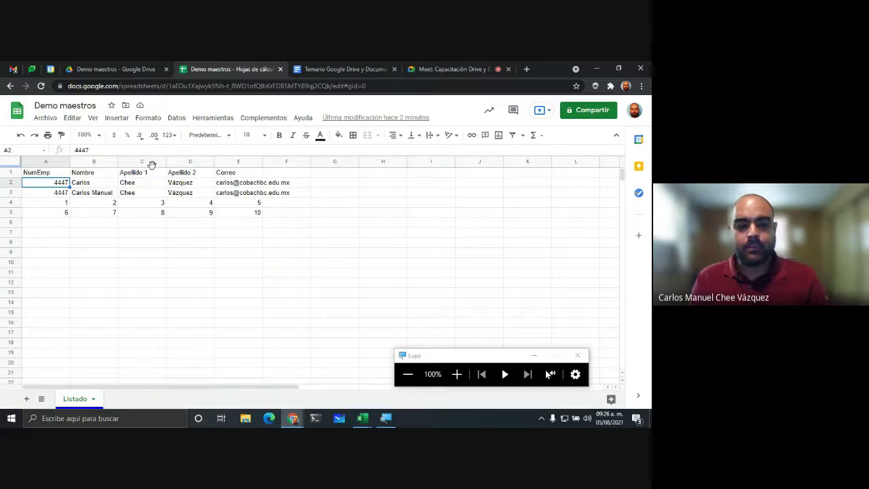
# Step: Practise growing and shrinking the selection along row 2 and down column A with Shift+arrows
pyautogui.hotkey('shift', 'Right')
pyautogui.hotkey('shift', 'Right')
pyautogui.hotkey('shift', 'Right')
pyautogui.hotkey('shift', 'Right')
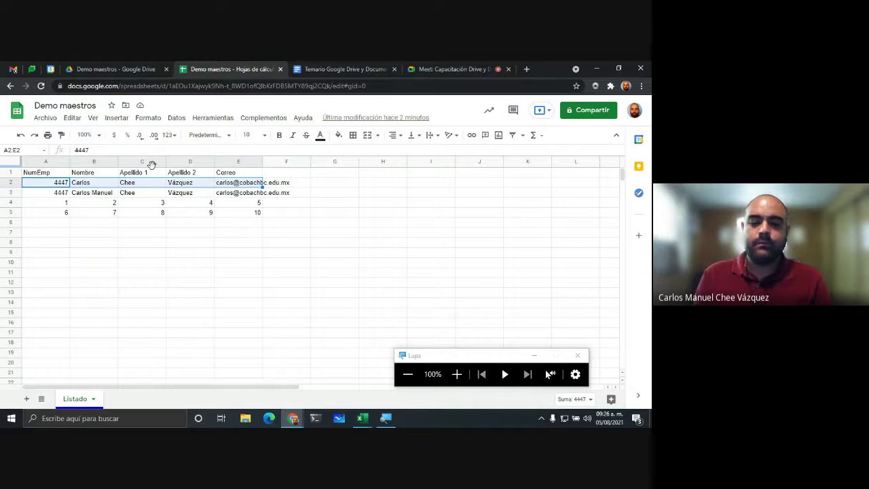
pyautogui.hotkey('shift', 'Right')
pyautogui.hotkey('shift', 'Right')
pyautogui.hotkey('shift', 'Right')
pyautogui.hotkey('shift', 'Right')
pyautogui.hotkey('shift', 'Right')
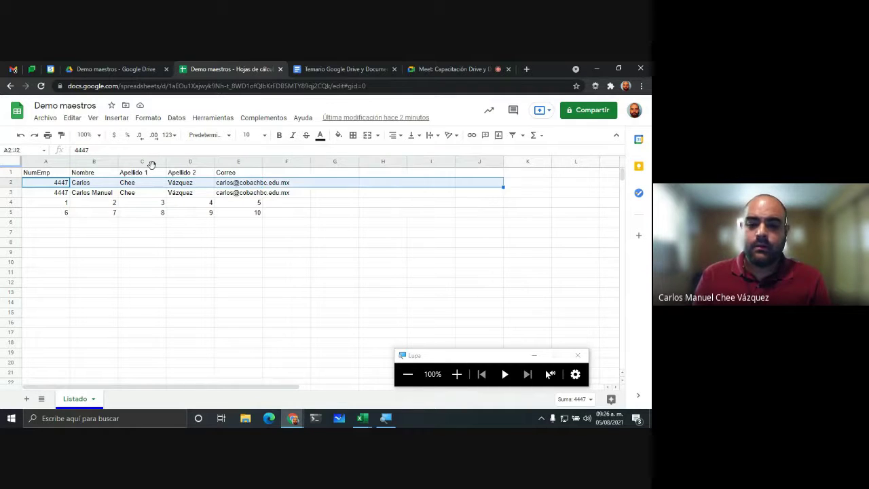
pyautogui.hotkey('shift', 'Left')
pyautogui.hotkey('shift', 'Left')
pyautogui.hotkey('shift', 'Left')
pyautogui.hotkey('shift', 'Left')
pyautogui.hotkey('shift', 'Left')
pyautogui.hotkey('shift', 'Left')
pyautogui.hotkey('shift', 'Left')
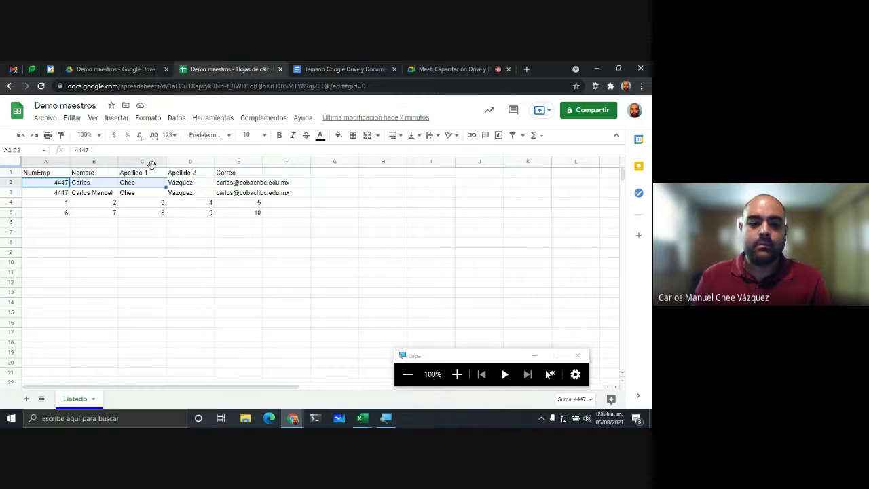
pyautogui.hotkey('shift', 'Right')
pyautogui.hotkey('shift', 'Right')
pyautogui.hotkey('shift', 'Right')
pyautogui.hotkey('shift', 'Right')
pyautogui.hotkey('shift', 'Right')
pyautogui.hotkey('shift', 'Right')
pyautogui.hotkey('shift', 'Right')
pyautogui.hotkey('shift', 'Left')
pyautogui.hotkey('shift', 'Left')
pyautogui.hotkey('shift', 'Left')
pyautogui.hotkey('shift', 'Left')
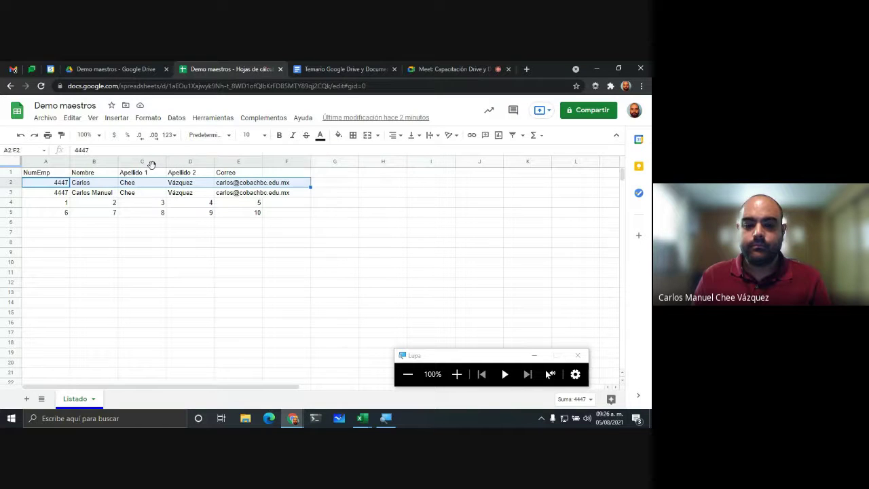
pyautogui.hotkey('shift', 'Left')
pyautogui.hotkey('shift', 'Left')
pyautogui.hotkey('shift', 'Left')
pyautogui.hotkey('shift', 'Left')
pyautogui.hotkey('shift', 'Left')
pyautogui.hotkey('shift', 'Down')
pyautogui.hotkey('shift', 'Down')
pyautogui.hotkey('shift', 'Down')
pyautogui.hotkey('shift', 'Down')
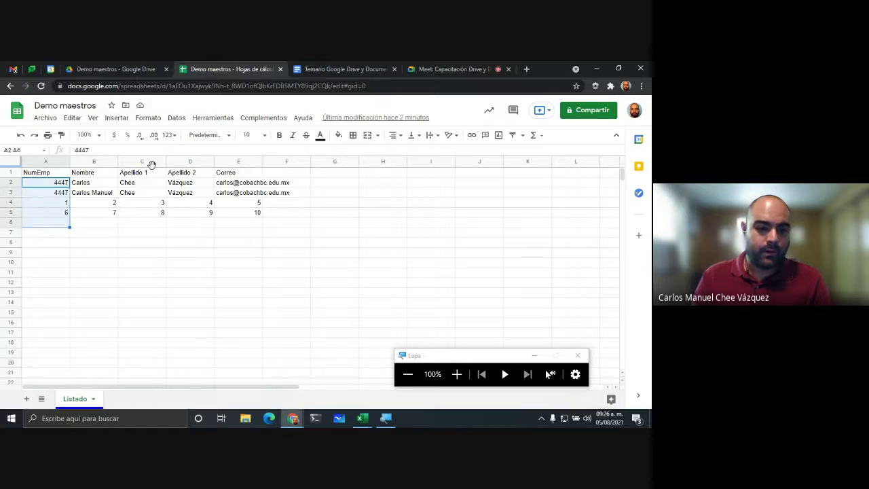
pyautogui.hotkey('shift', 'Down')
pyautogui.hotkey('shift', 'Down')
pyautogui.hotkey('shift', 'Down')
pyautogui.hotkey('shift', 'Down')
pyautogui.hotkey('shift', 'Down')
pyautogui.hotkey('shift', 'Down')
pyautogui.hotkey('shift', 'Down')
pyautogui.hotkey('shift', 'Up')
pyautogui.hotkey('shift', 'Up')
pyautogui.hotkey('shift', 'Up')
pyautogui.hotkey('shift', 'Up')
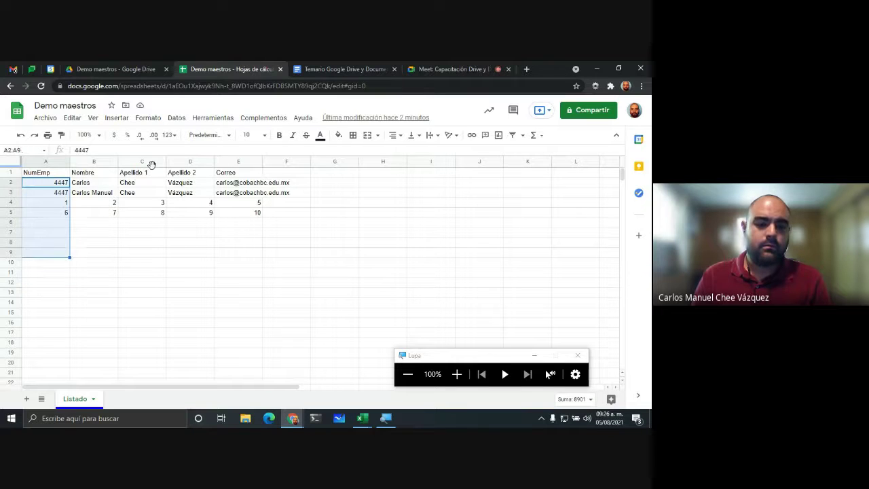
pyautogui.hotkey('shift', 'Up')
pyautogui.hotkey('shift', 'Up')
pyautogui.hotkey('shift', 'Up')
pyautogui.hotkey('shift', 'Up')
pyautogui.hotkey('shift', 'Up')
pyautogui.hotkey('shift', 'Up')
pyautogui.hotkey('shift', 'Up')
# Step: Practise resizing a block selection from A2 between rows 6 and 13 with Shift+arrows
pyautogui.hotkey('shift', 'Right')
pyautogui.hotkey('shift', 'Right')
pyautogui.hotkey('shift', 'Right')
pyautogui.hotkey('shift', 'Right')
pyautogui.hotkey('shift', 'Right')
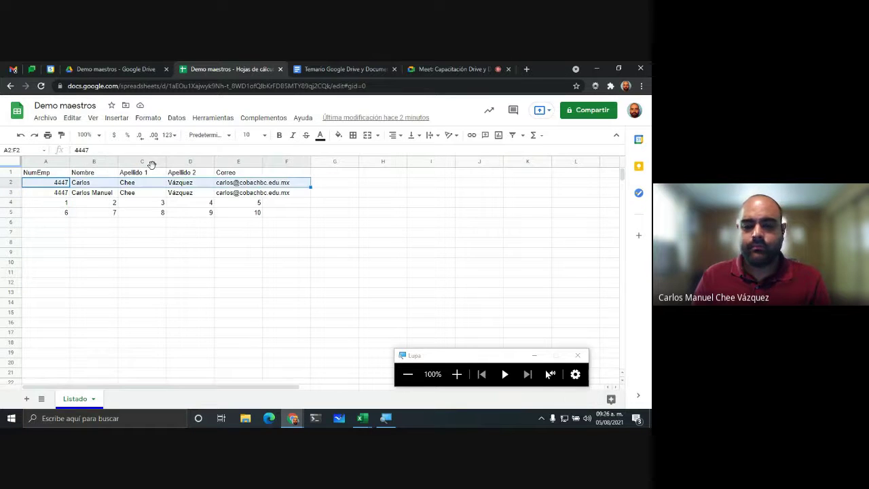
pyautogui.hotkey('shift', 'Left')
pyautogui.hotkey('shift', 'Left')
pyautogui.hotkey('shift', 'Left')
pyautogui.hotkey('shift', 'Right')
pyautogui.hotkey('shift', 'Right')
pyautogui.hotkey('shift', 'Right')
pyautogui.hotkey('shift', 'Down')
pyautogui.hotkey('shift', 'Down')
pyautogui.hotkey('shift', 'Down')
pyautogui.hotkey('shift', 'Down')
pyautogui.hotkey('shift', 'Down')
pyautogui.hotkey('shift', 'Down')
pyautogui.hotkey('shift', 'Down')
pyautogui.hotkey('shift', 'Down')
pyautogui.hotkey('shift', 'Down')
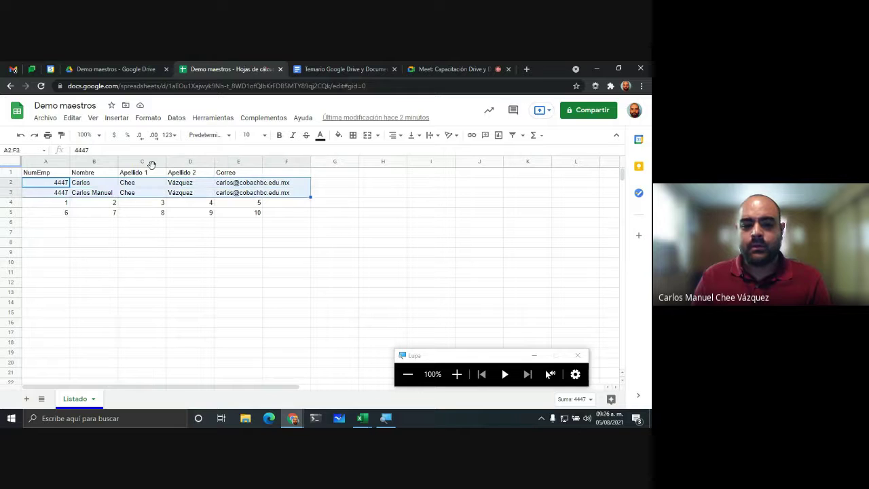
pyautogui.hotkey('shift', 'Down')
pyautogui.hotkey('shift', 'Down')
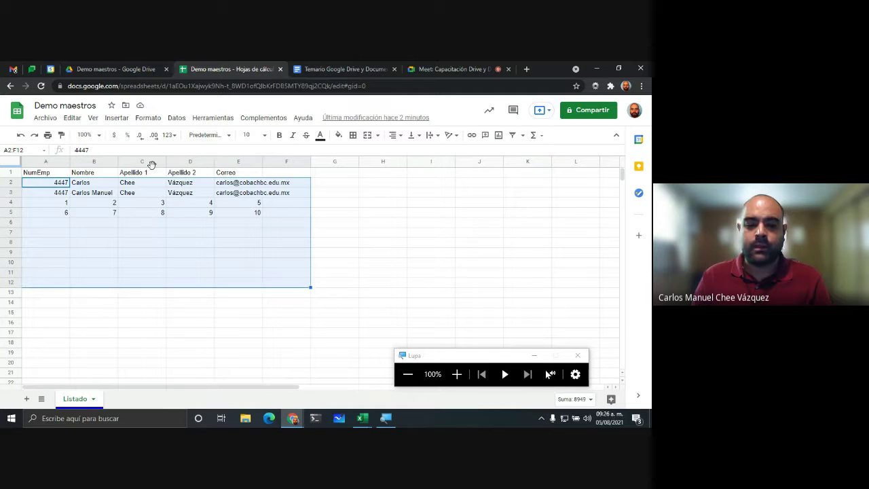
pyautogui.hotkey('shift', 'Up')
pyautogui.hotkey('shift', 'Up')
pyautogui.hotkey('shift', 'Up')
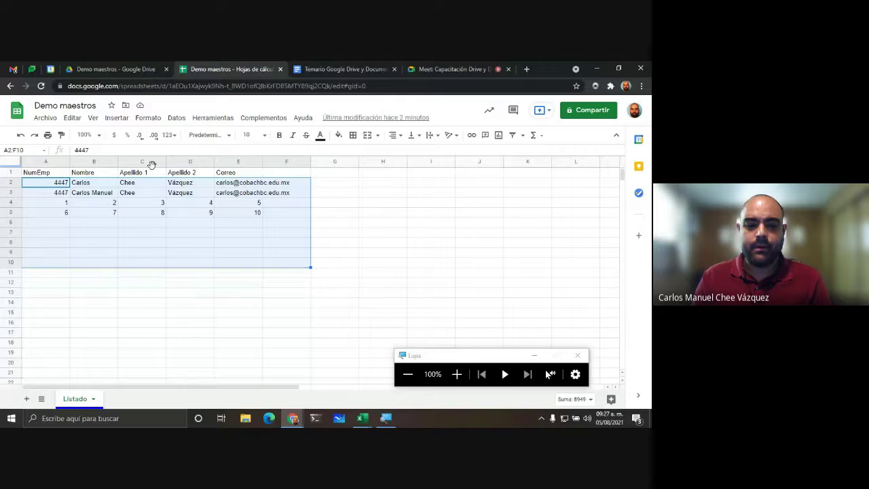
pyautogui.hotkey('shift', 'Up')
pyautogui.hotkey('shift', 'Up')
pyautogui.hotkey('shift', 'Down')
pyautogui.hotkey('shift', 'Down')
pyautogui.hotkey('shift', 'Up')
pyautogui.hotkey('shift', 'Up')
pyautogui.hotkey('shift', 'Up')
pyautogui.hotkey('shift', 'Up')
pyautogui.hotkey('shift', 'Up')
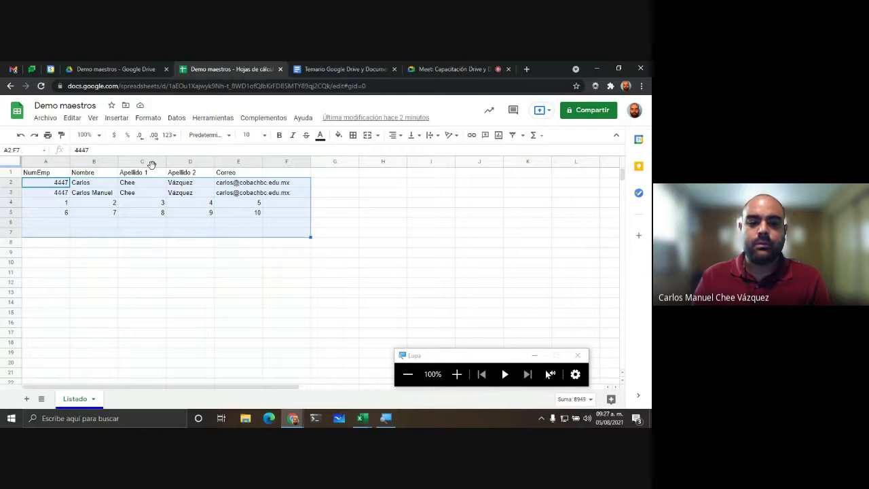
pyautogui.hotkey('shift', 'Down')
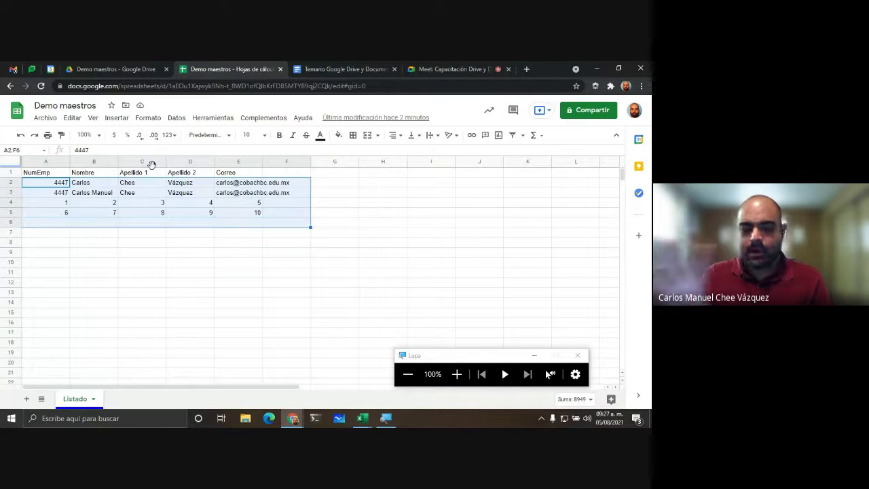
# Step: Select data rows A2:E5 and delete their contents
pyautogui.hotkey('ctrl', 'Home')
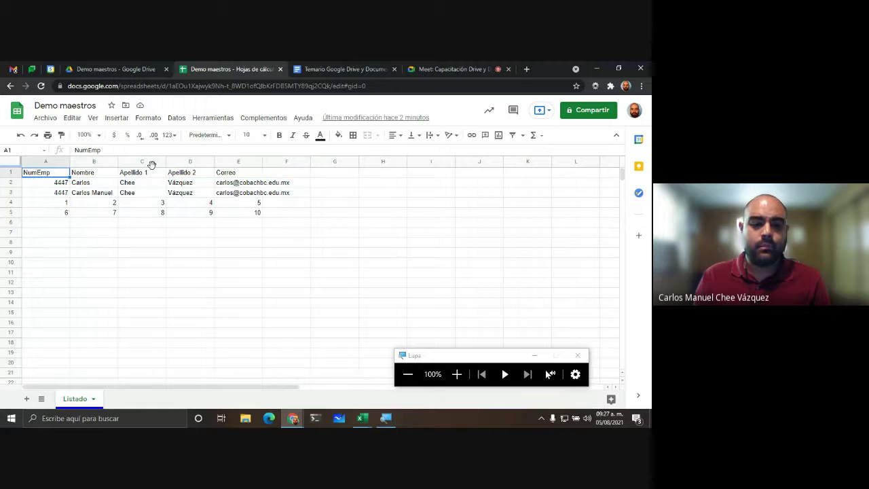
pyautogui.press('Down')
pyautogui.hotkey('shift', 'Right')
pyautogui.hotkey('shift', 'Right')
pyautogui.hotkey('shift', 'Right')
pyautogui.hotkey('shift', 'Right')
pyautogui.hotkey('shift', 'Down')
pyautogui.hotkey('shift', 'Down')
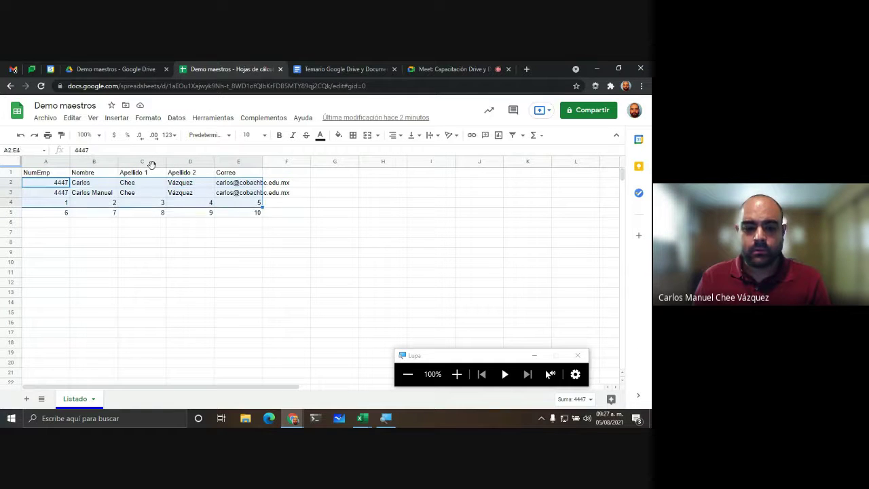
pyautogui.hotkey('shift', 'Down')
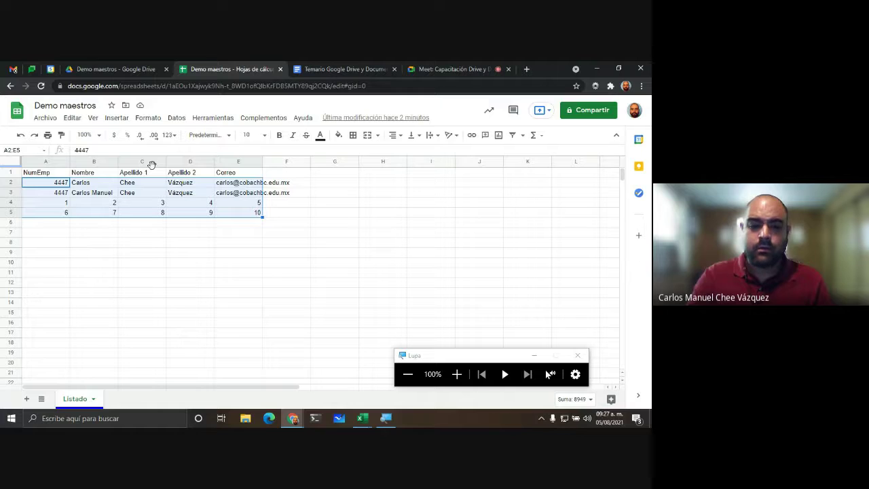
pyautogui.press('Delete')
# Step: Undo the deletion so rows 2–5 reappear
pyautogui.click(148, 234)
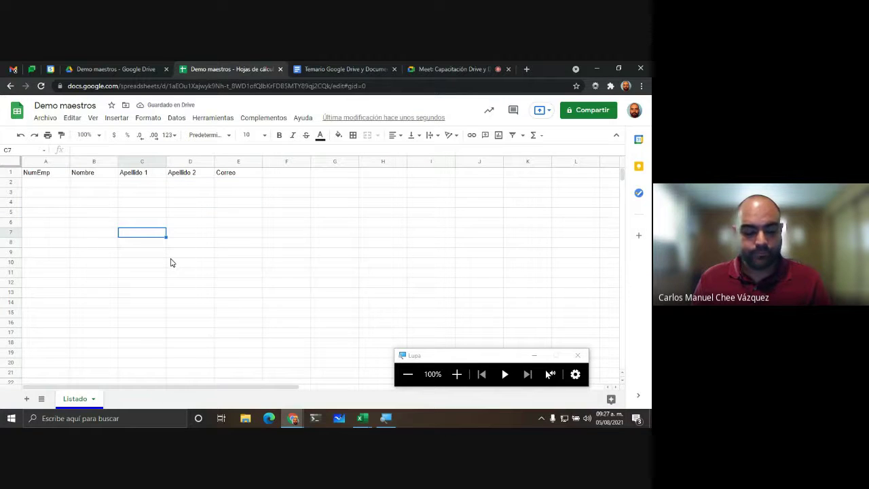
pyautogui.hotkey('ctrl', 'z')
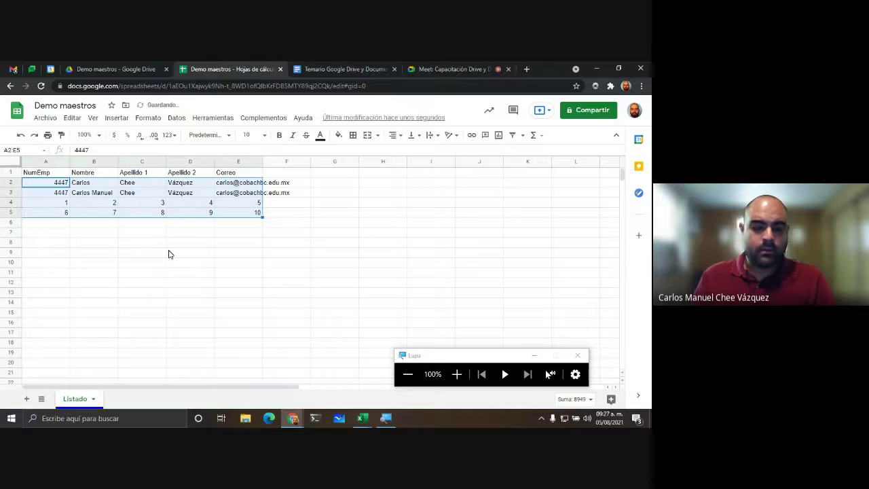
pyautogui.click(171, 246)
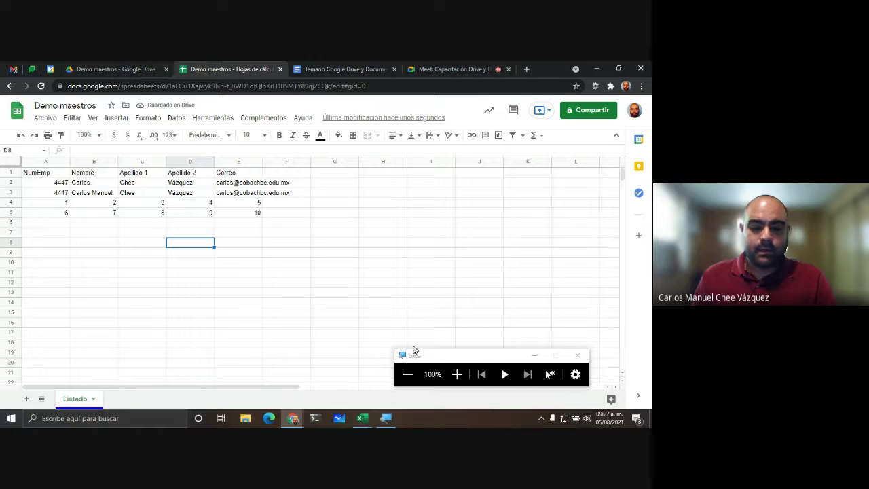
# Step: Practise selecting a D–E block, the Correo values E2:E5 and the whole table A1:E5
pyautogui.click(451, 376)
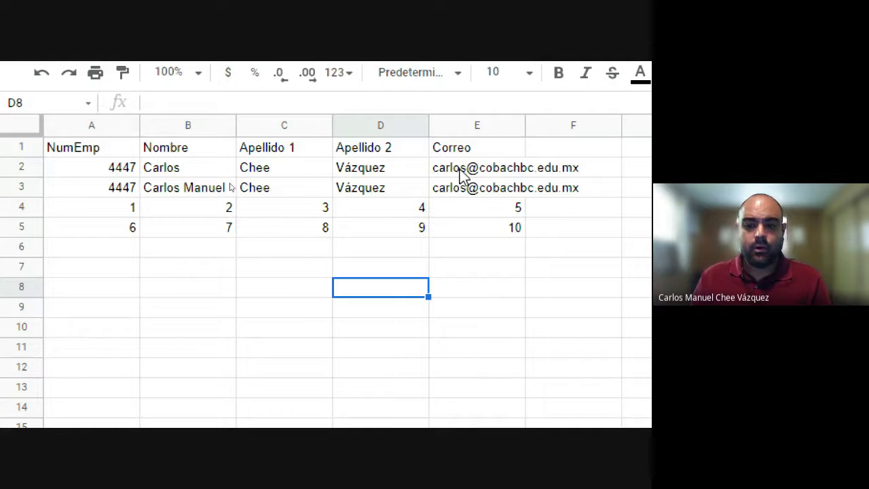
pyautogui.moveTo(451, 169); pyautogui.dragTo(489, 288)
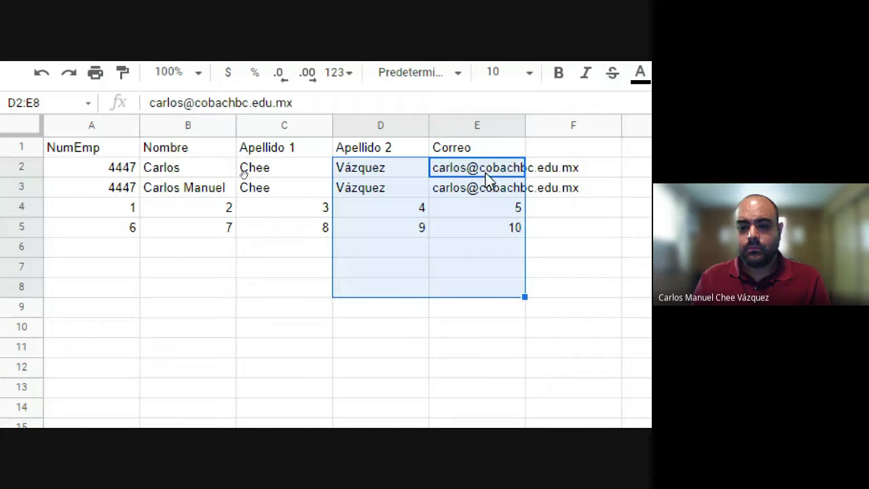
pyautogui.click(482, 244)
pyautogui.click(492, 229)
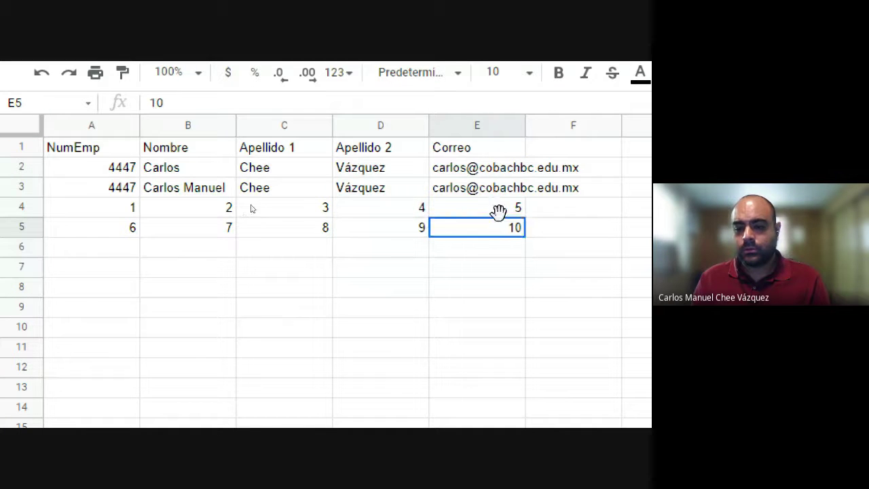
pyautogui.keyDown('shift'); pyautogui.click(501, 169); pyautogui.keyUp('shift')
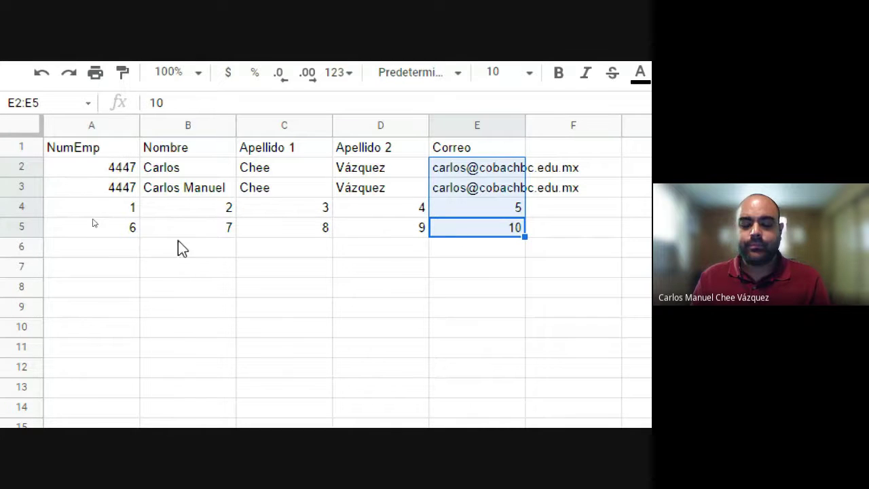
pyautogui.click(514, 334)
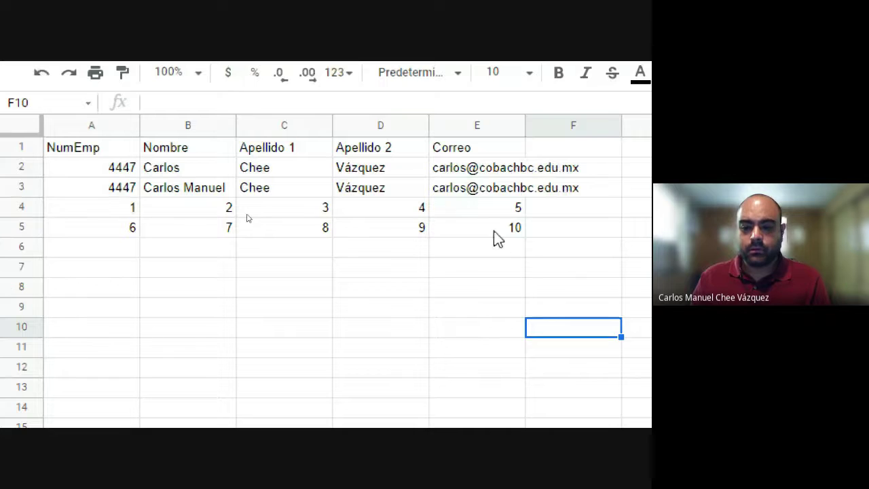
pyautogui.moveTo(493, 231); pyautogui.dragTo(126, 165)
pyautogui.click(120, 151)
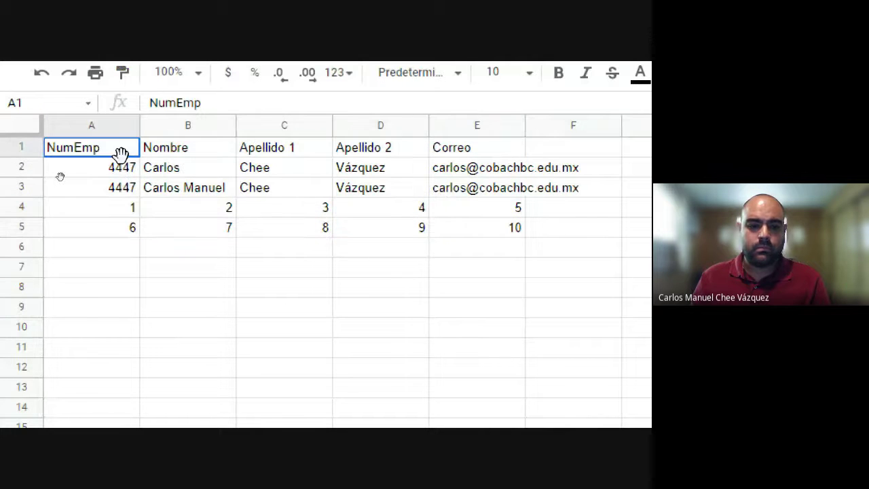
# Step: Review the NumEmp values in column A and the e-mails in E2 to E5
pyautogui.hotkey('ctrl', 'Down')
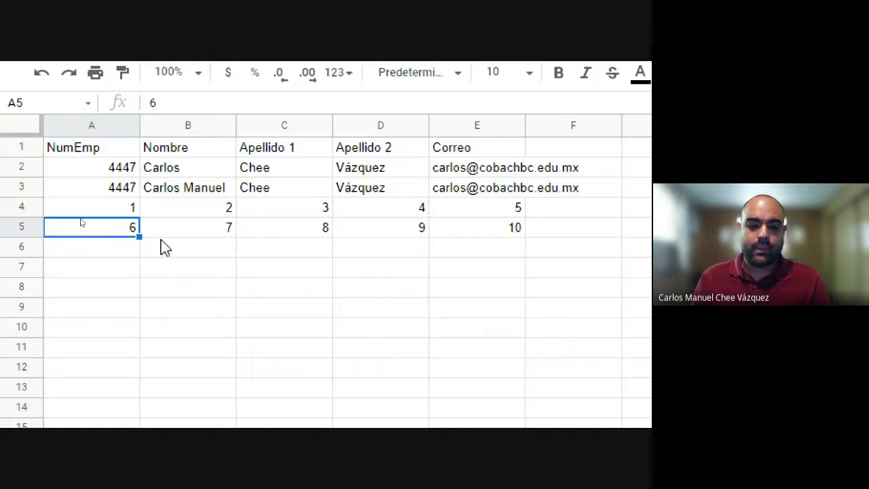
pyautogui.click(469, 231)
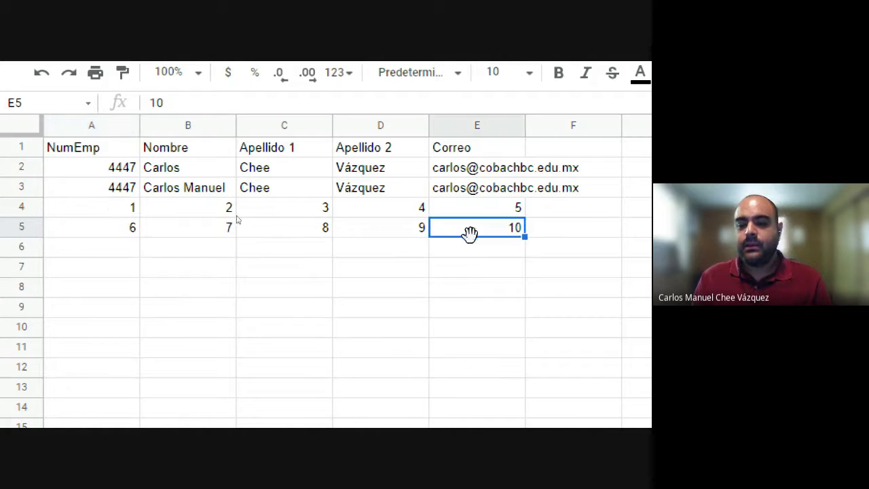
pyautogui.click(483, 212)
pyautogui.click(484, 191)
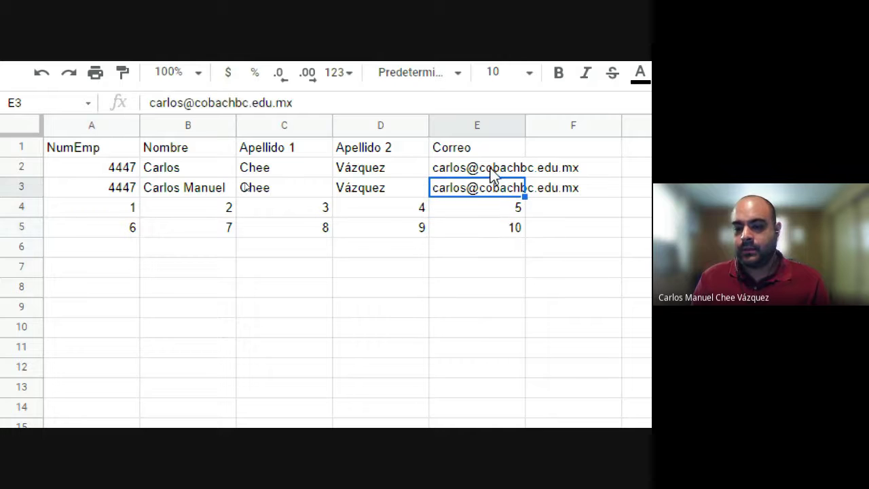
pyautogui.click(495, 171)
pyautogui.click(106, 170)
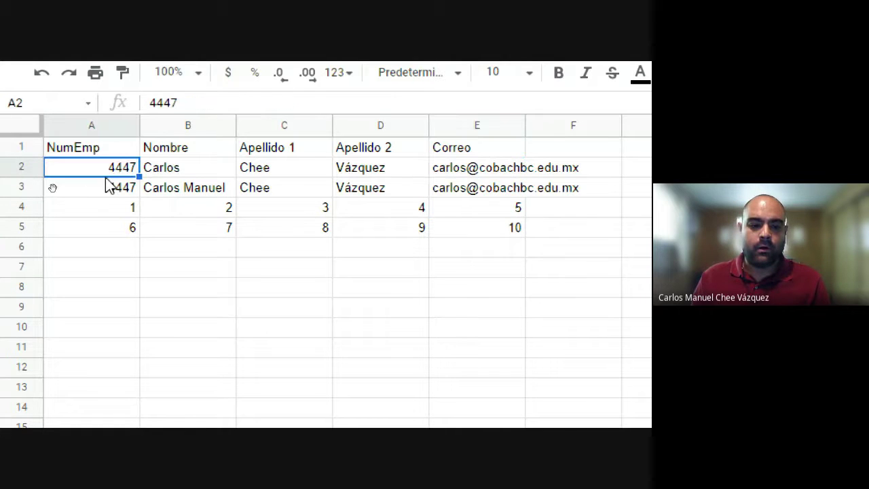
pyautogui.click(107, 187)
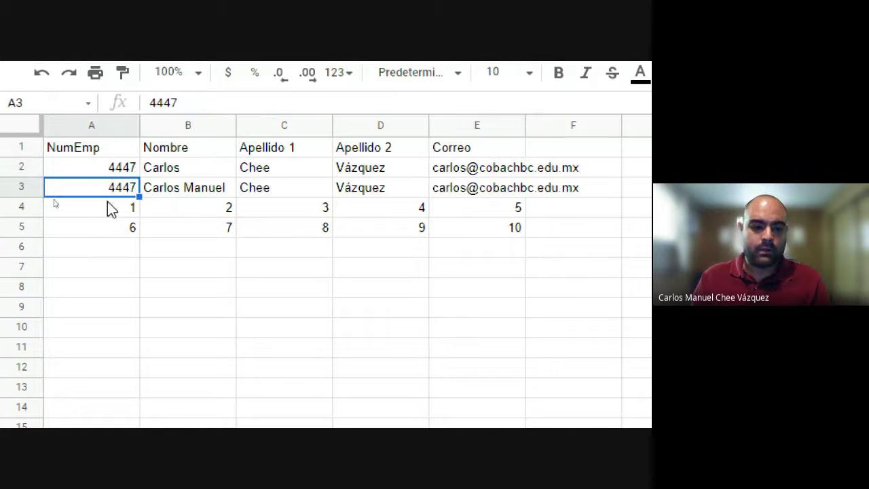
pyautogui.click(513, 229)
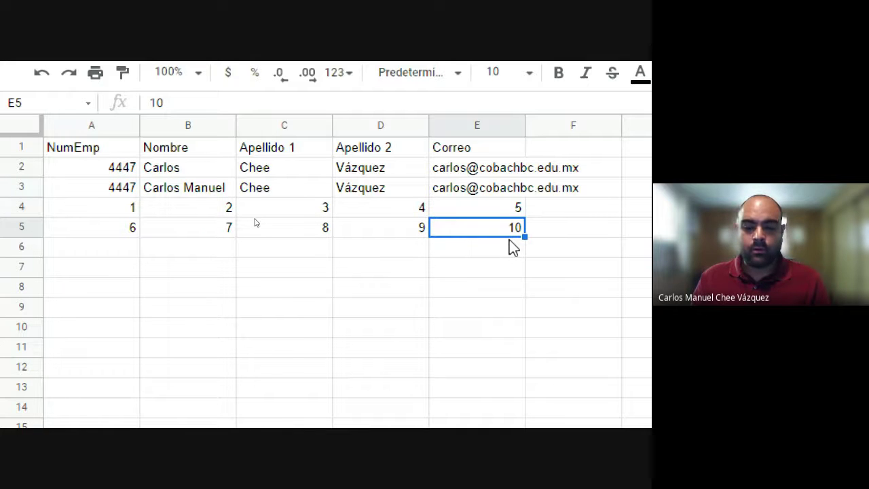
pyautogui.click(507, 212)
pyautogui.click(510, 190)
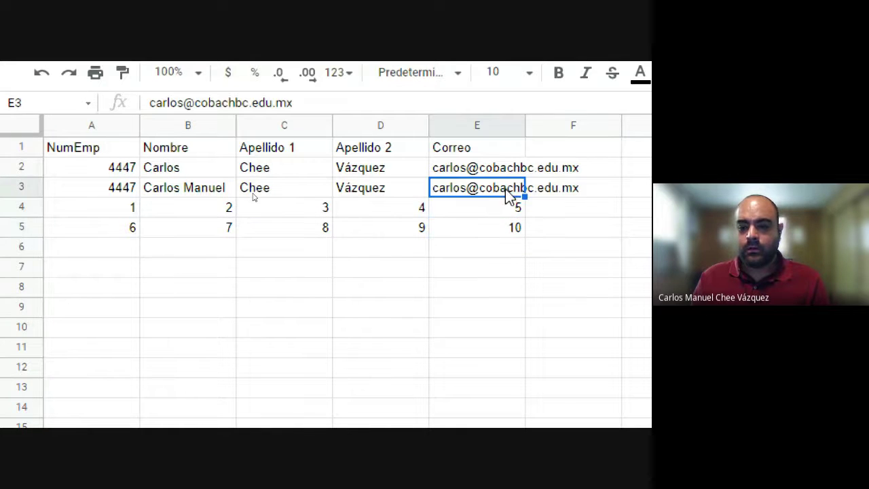
pyautogui.click(513, 172)
pyautogui.moveTo(514, 171)
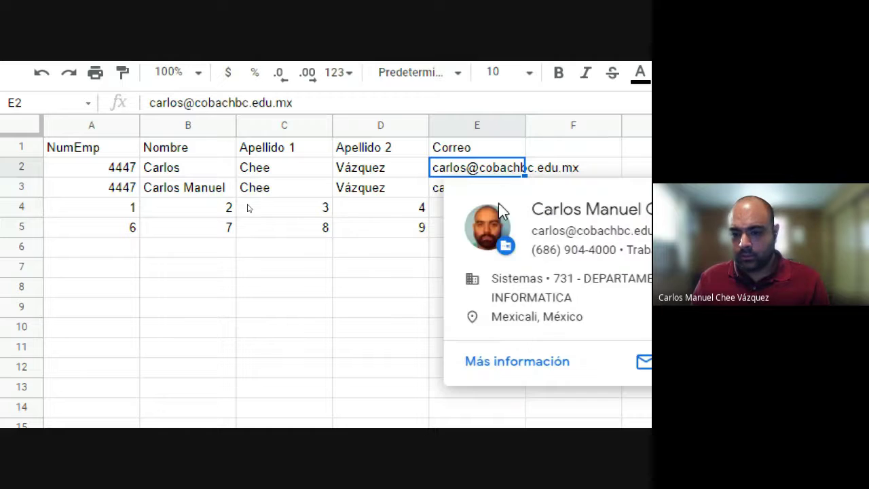
pyautogui.click(352, 289)
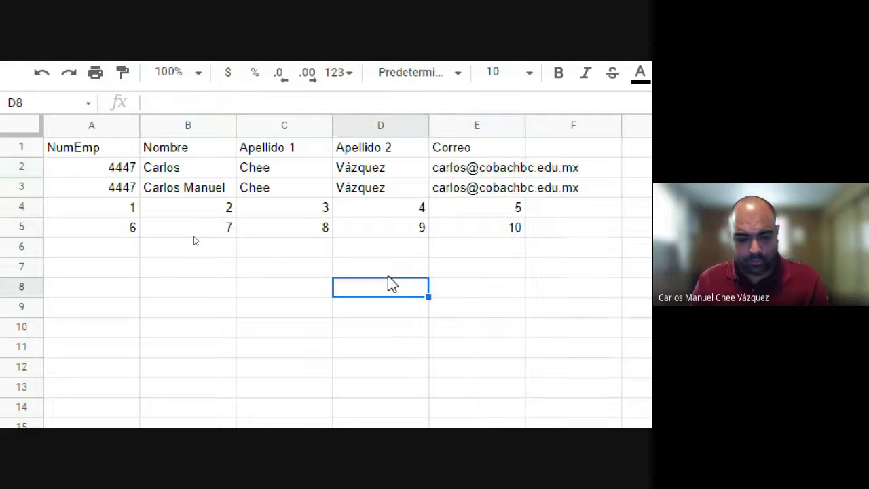
pyautogui.keyDown('ctrl'); pyautogui.click(484, 228); pyautogui.keyUp('ctrl')
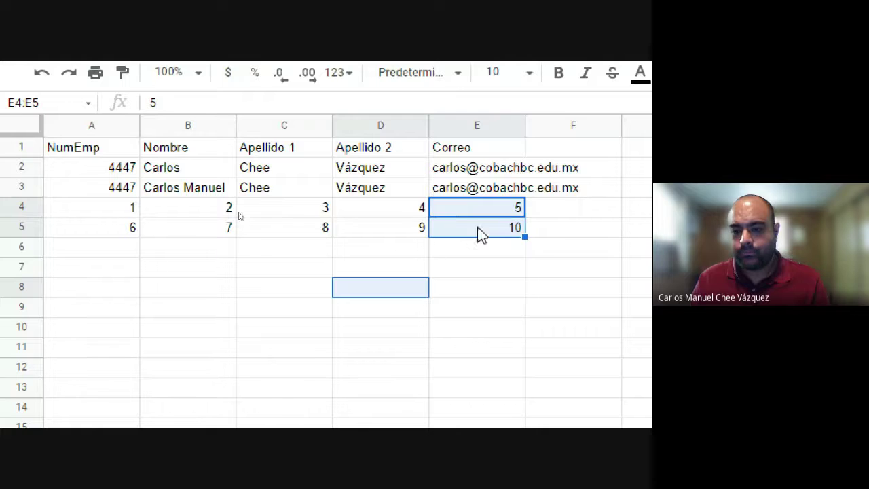
pyautogui.click(478, 228)
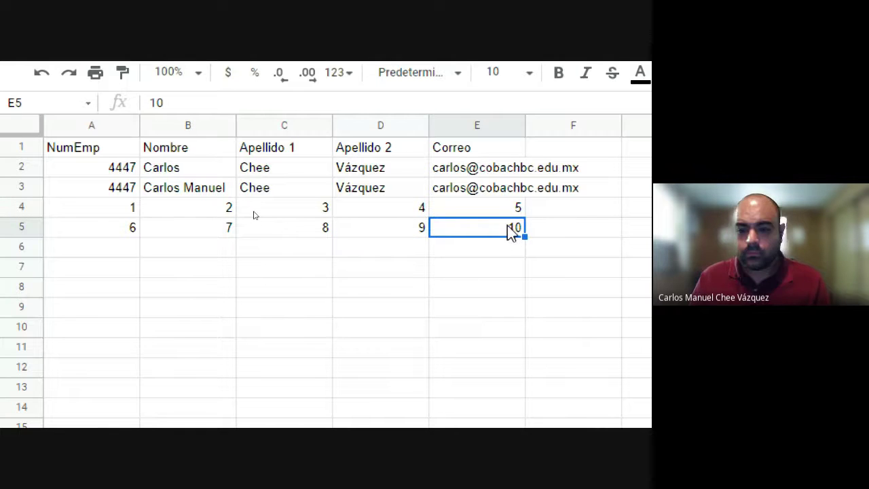
pyautogui.hotkey('shift', 'Up')
pyautogui.hotkey('shift', 'Up')
pyautogui.hotkey('shift', 'Up')
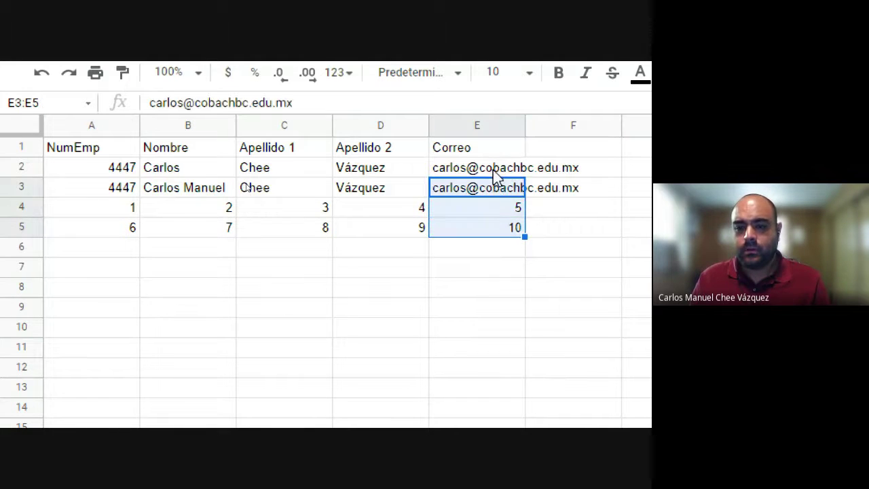
pyautogui.moveTo(493, 170)
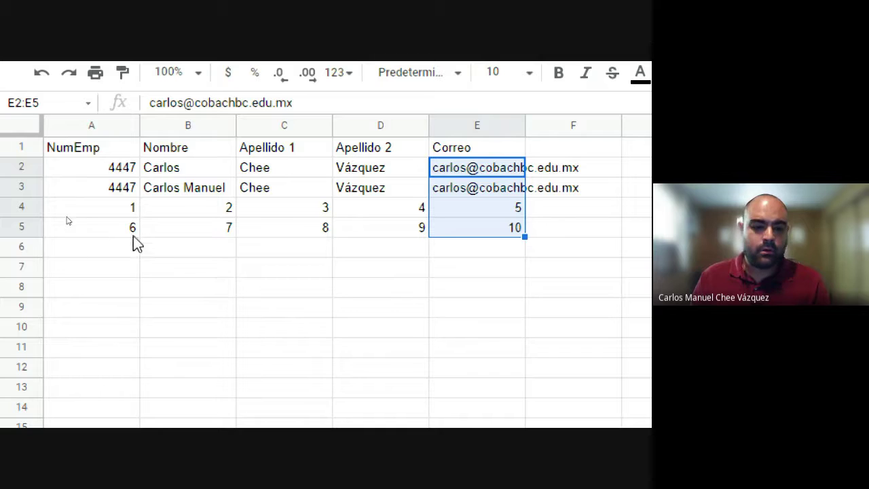
pyautogui.moveTo(129, 221); pyautogui.dragTo(126, 170)
pyautogui.keyDown('ctrl'); pyautogui.click(112, 193); pyautogui.keyUp('ctrl')
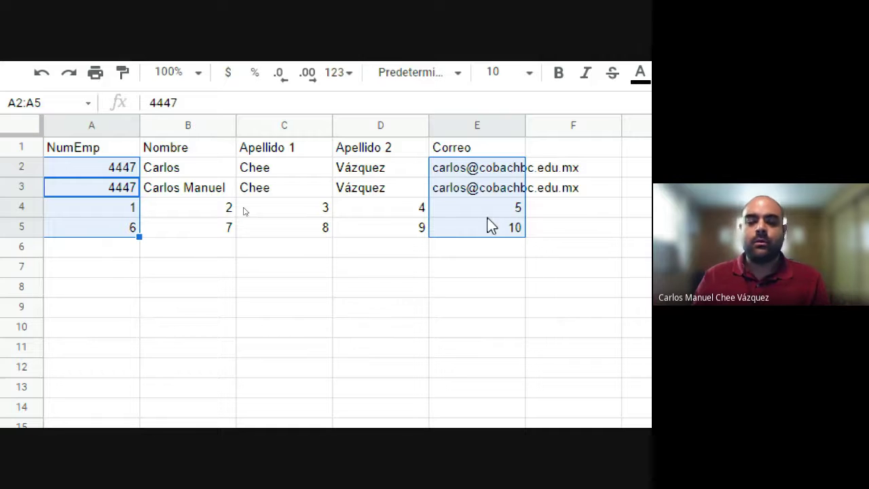
pyautogui.click(323, 306)
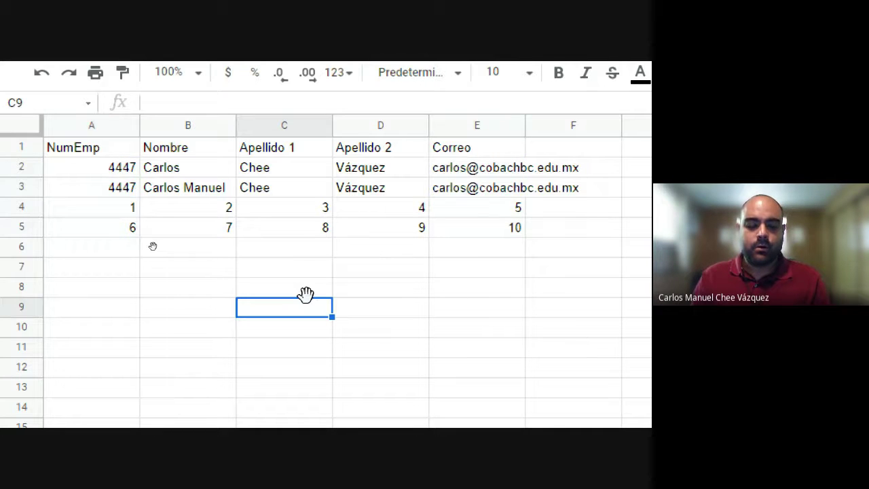
pyautogui.click(110, 167)
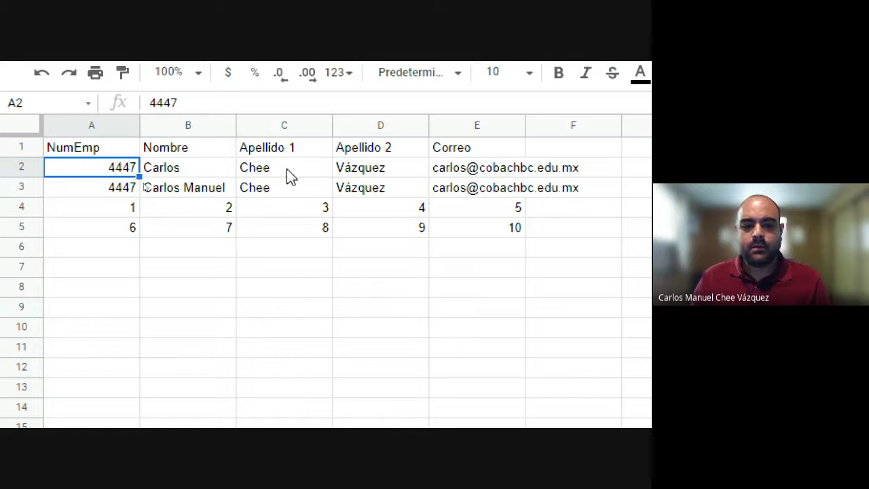
pyautogui.keyDown('ctrl'); pyautogui.click(360, 169); pyautogui.keyUp('ctrl')
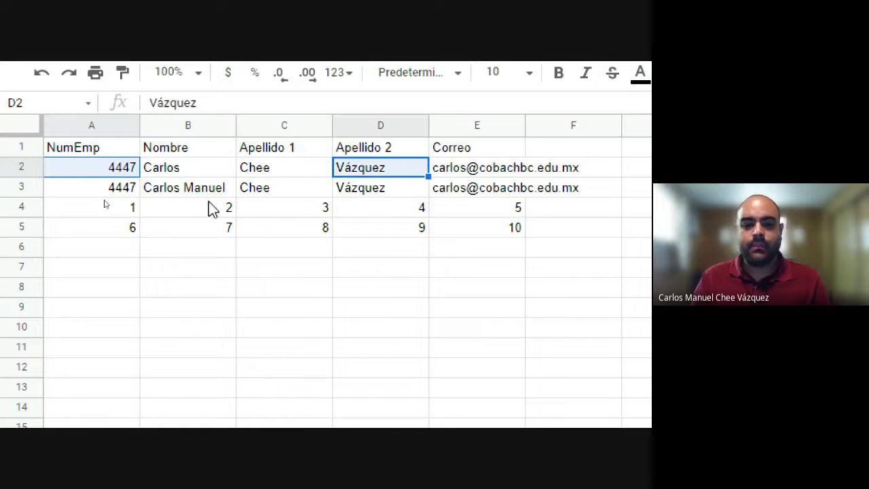
pyautogui.moveTo(209, 213); pyautogui.dragTo(203, 235)
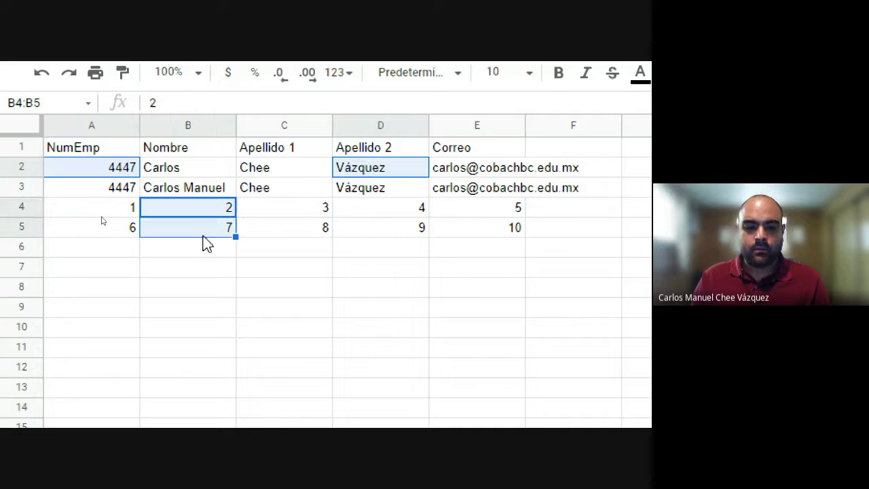
pyautogui.keyDown('ctrl'); pyautogui.click(499, 208); pyautogui.keyUp('ctrl')
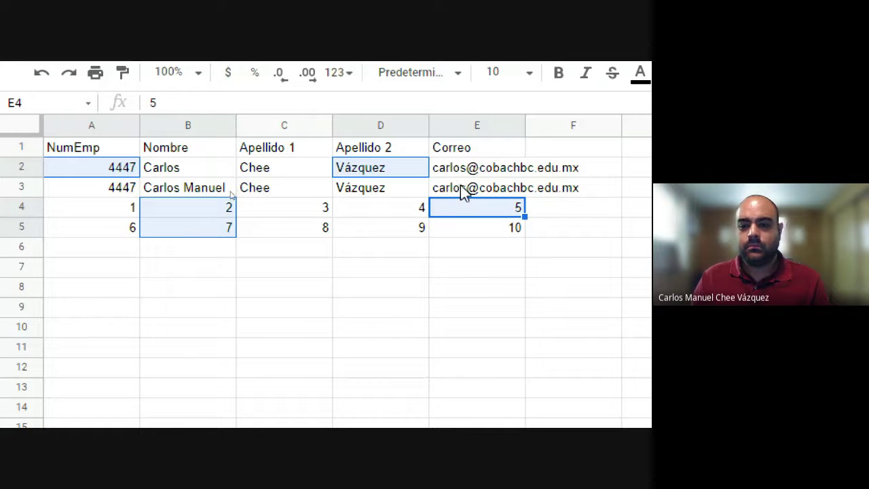
pyautogui.moveTo(460, 186); pyautogui.dragTo(507, 197)
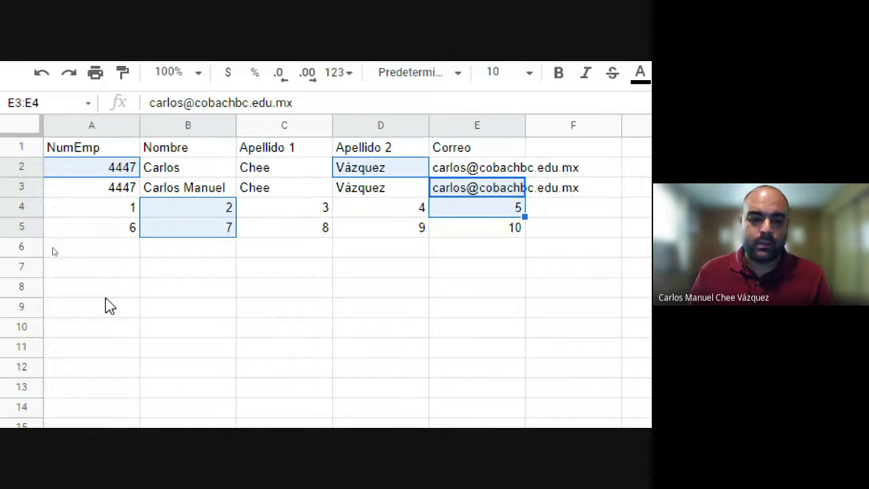
pyautogui.keyDown('ctrl'); pyautogui.click(91, 266); pyautogui.keyUp('ctrl')
pyautogui.keyDown('ctrl'); pyautogui.click(476, 267); pyautogui.keyUp('ctrl')
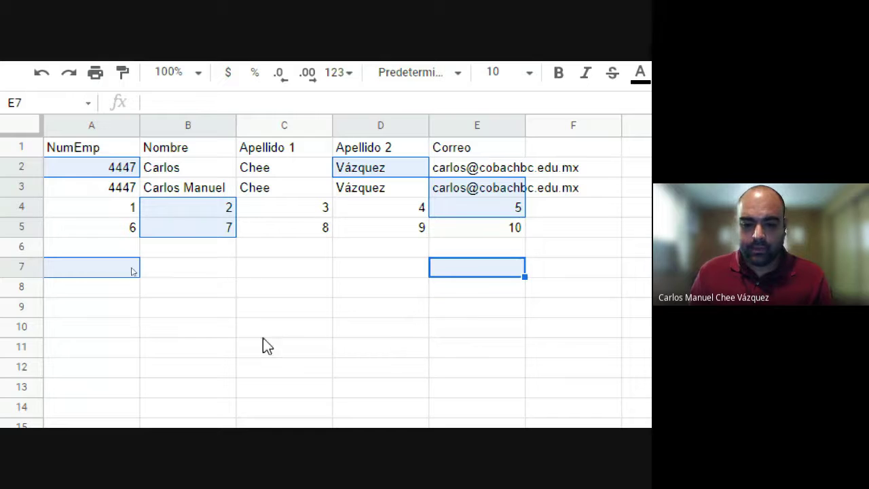
pyautogui.moveTo(227, 314); pyautogui.dragTo(375, 309)
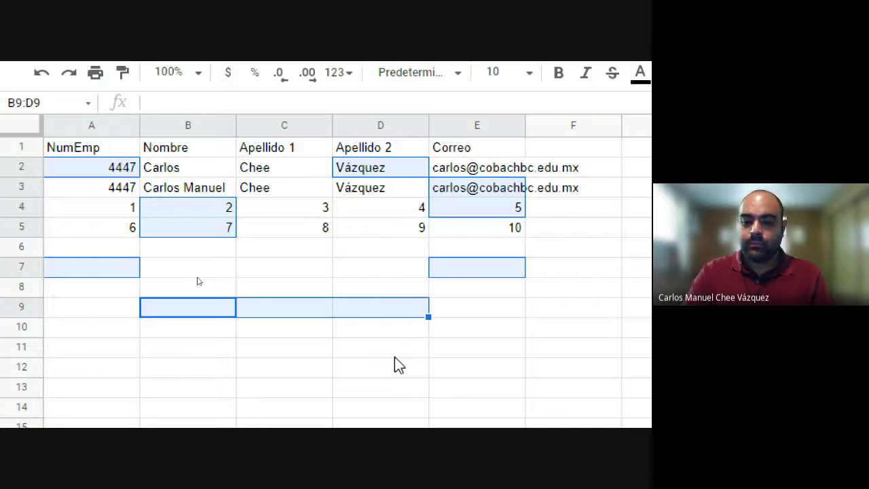
pyautogui.press('Delete')
pyautogui.scroll(-1, 439, 387)
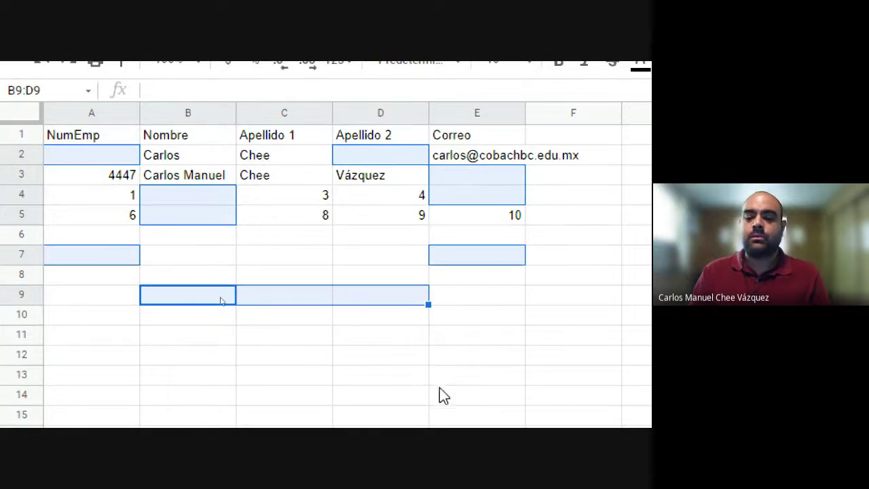
pyautogui.click(465, 333)
pyautogui.hotkey('ctrl', 'z')
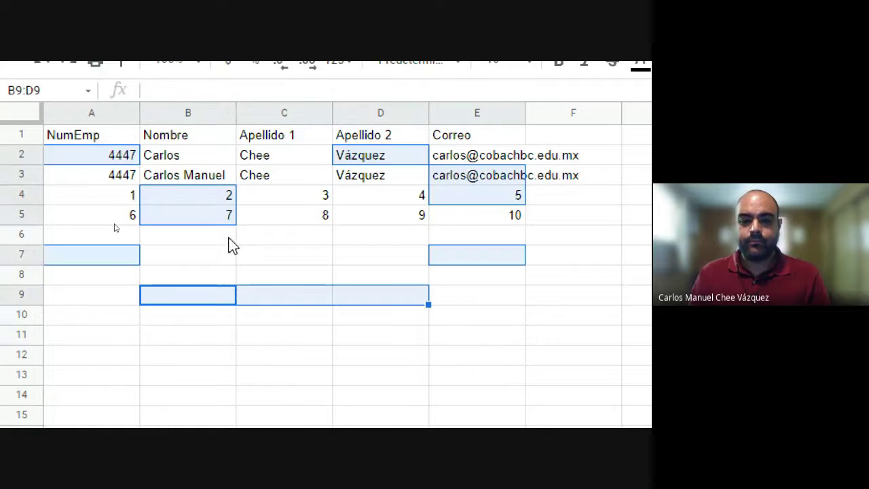
pyautogui.click(229, 239)
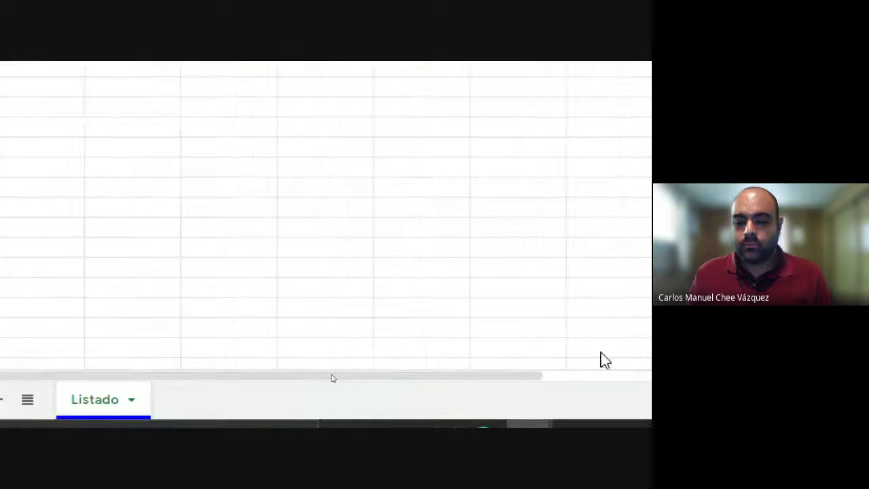
pyautogui.click(598, 335)
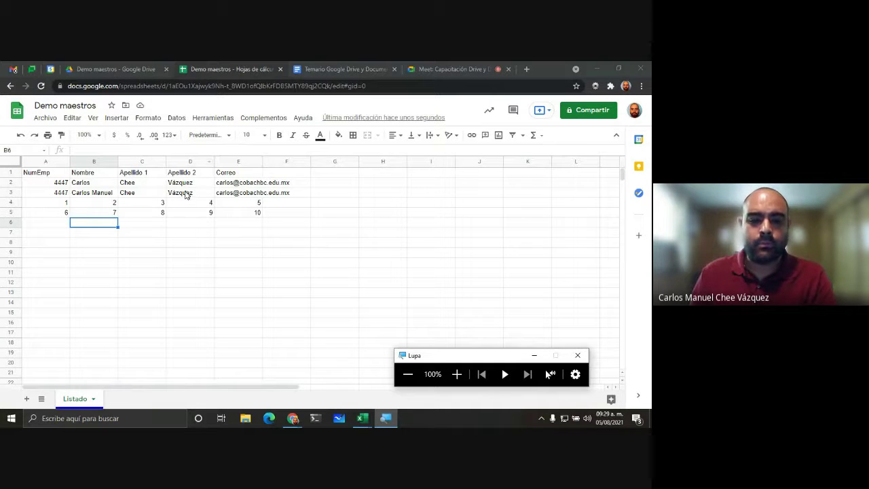
pyautogui.click(185, 194)
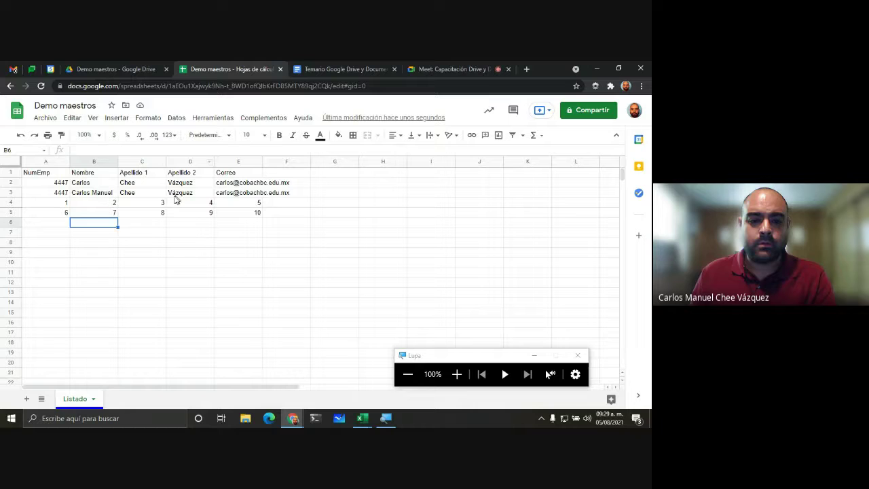
pyautogui.click(123, 250)
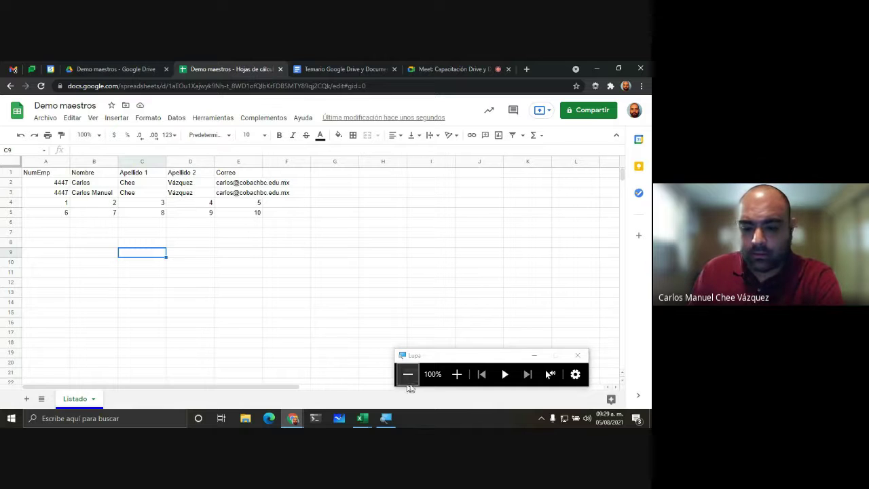
pyautogui.click(456, 374)
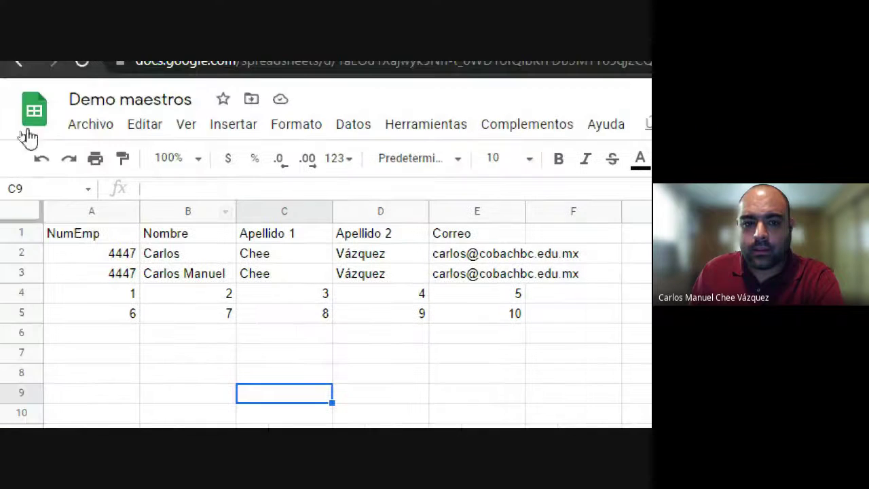
pyautogui.click(195, 213)
pyautogui.click(296, 213)
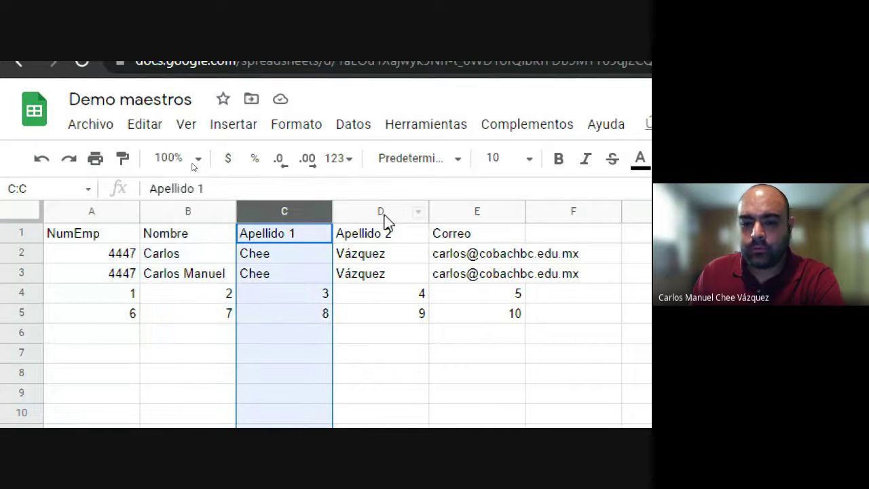
pyautogui.click(382, 214)
pyautogui.click(478, 212)
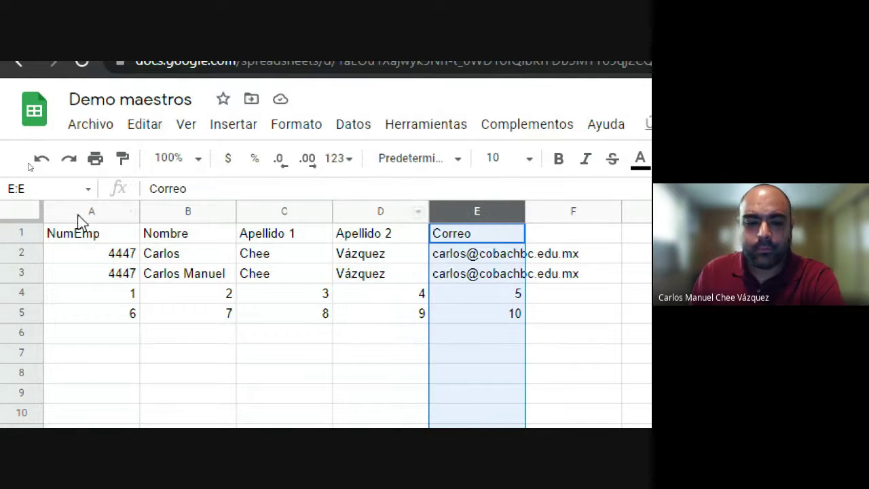
pyautogui.click(100, 204)
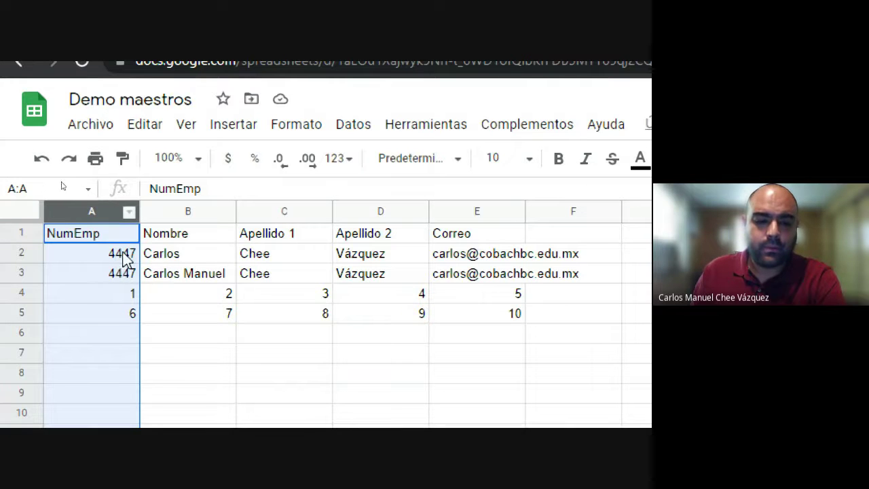
pyautogui.click(220, 275)
pyautogui.click(270, 275)
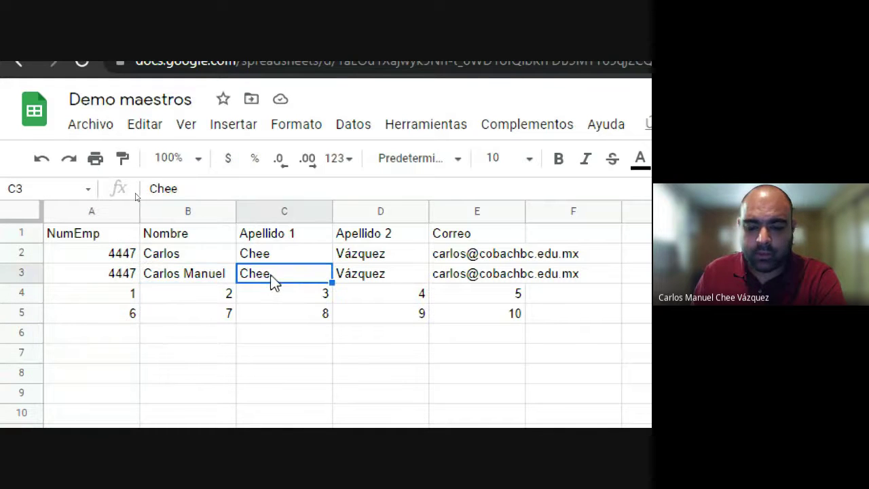
pyautogui.click(472, 256)
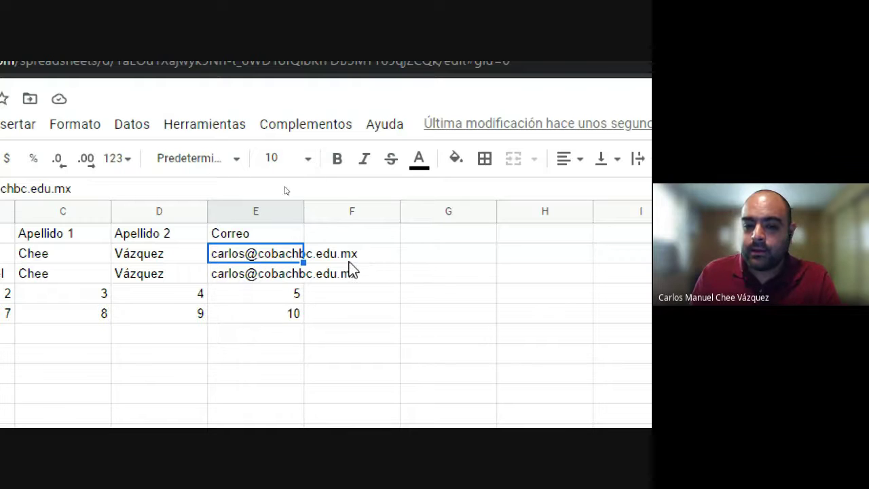
# Step: Enter 'Departamento' as the new header in cell F1
pyautogui.press('Right')
pyautogui.press('Right')
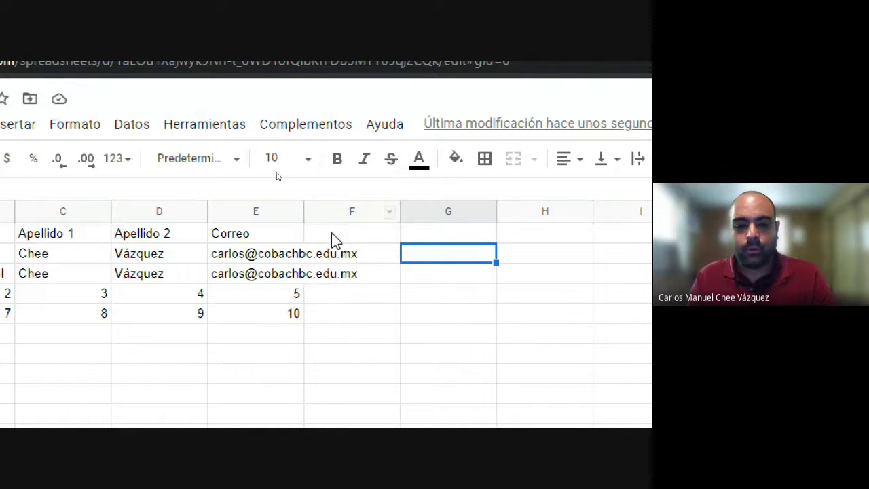
pyautogui.click(333, 233)
pyautogui.write('Departament')
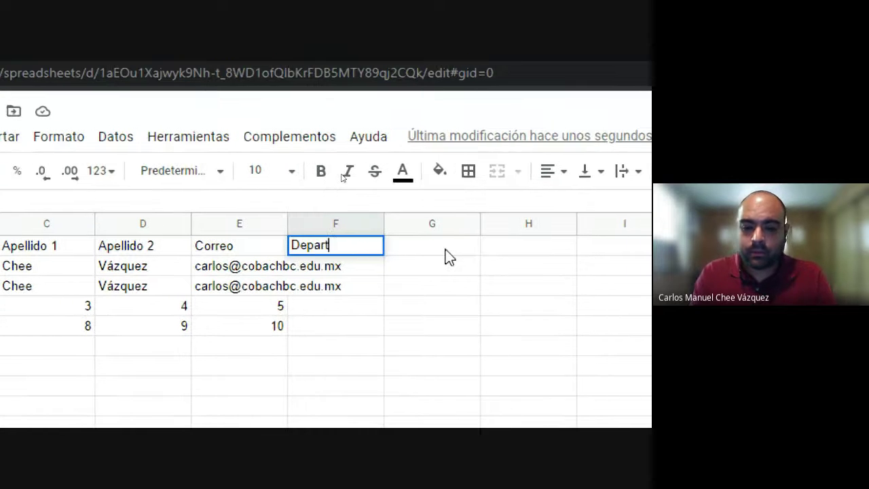
pyautogui.write('o')
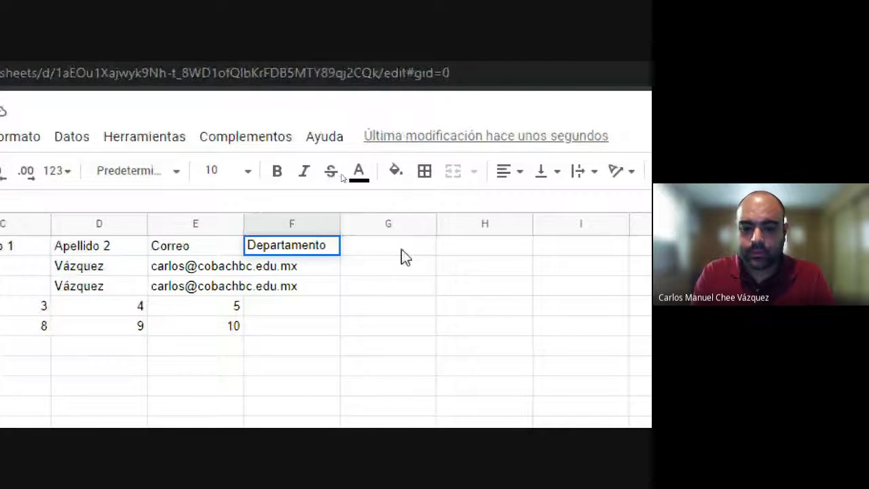
pyautogui.press('Return')
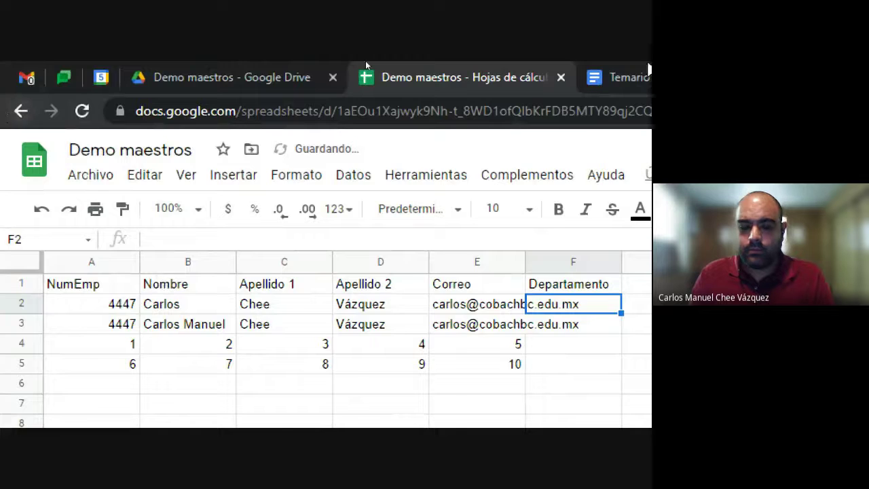
pyautogui.click(474, 77)
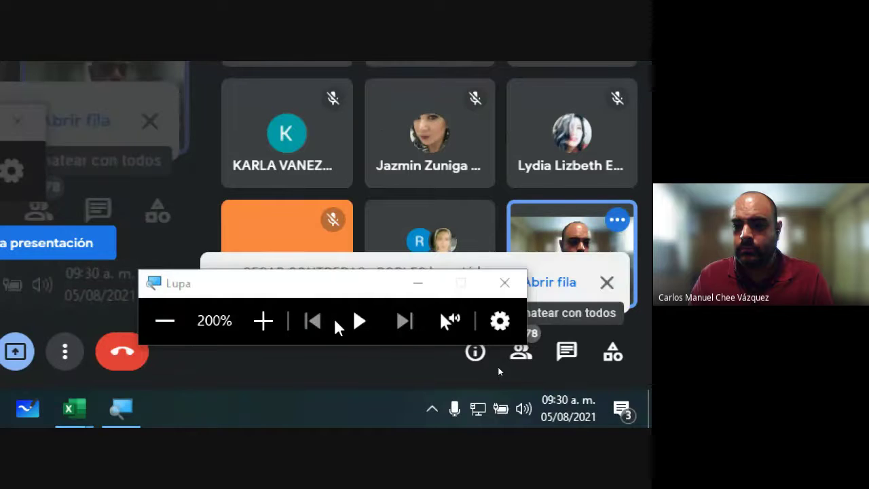
pyautogui.moveTo(361, 287); pyautogui.dragTo(394, 294)
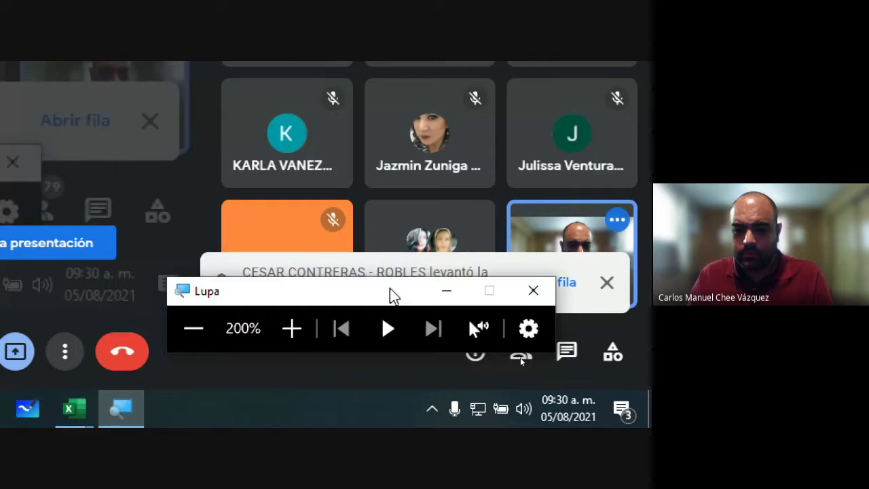
pyautogui.click(195, 338)
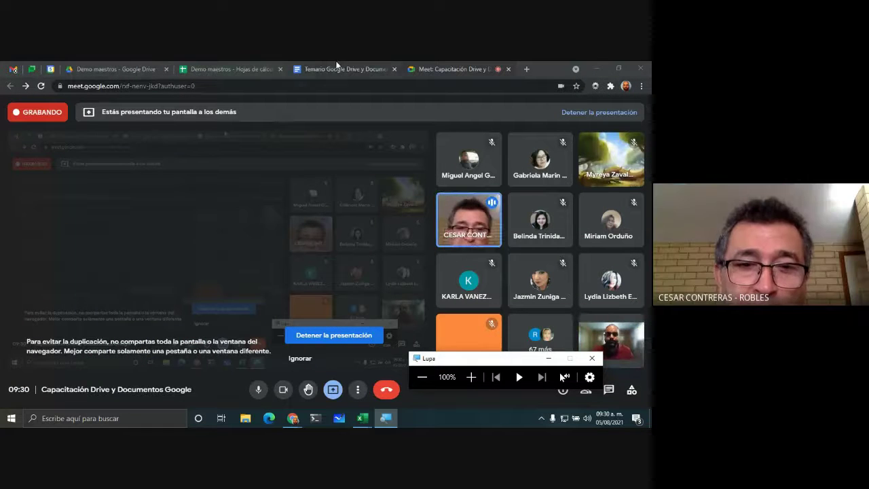
pyautogui.click(263, 69)
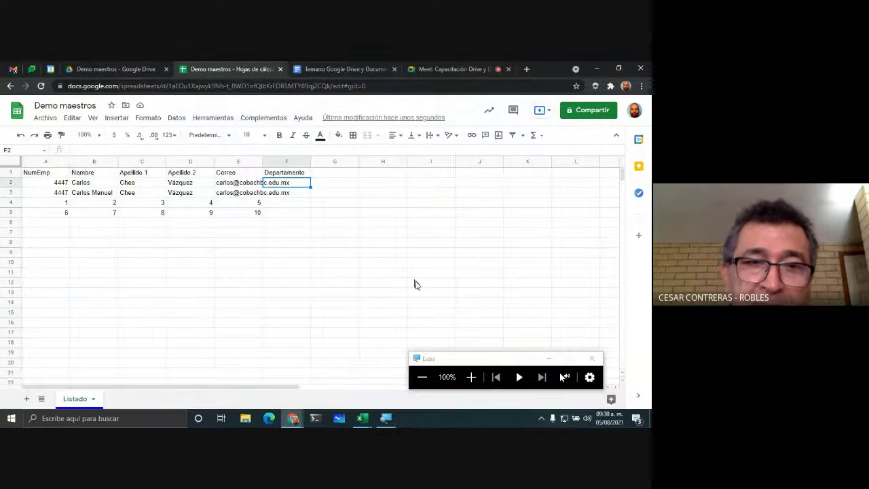
pyautogui.click(243, 228)
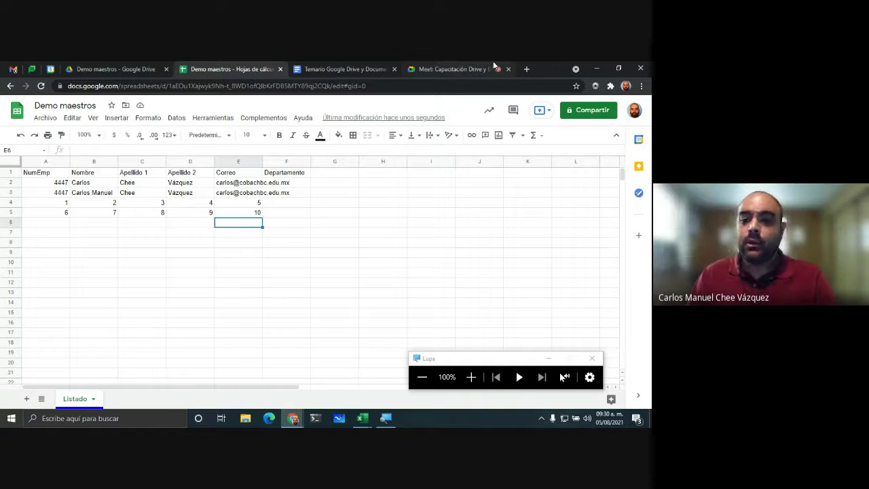
pyautogui.click(471, 377)
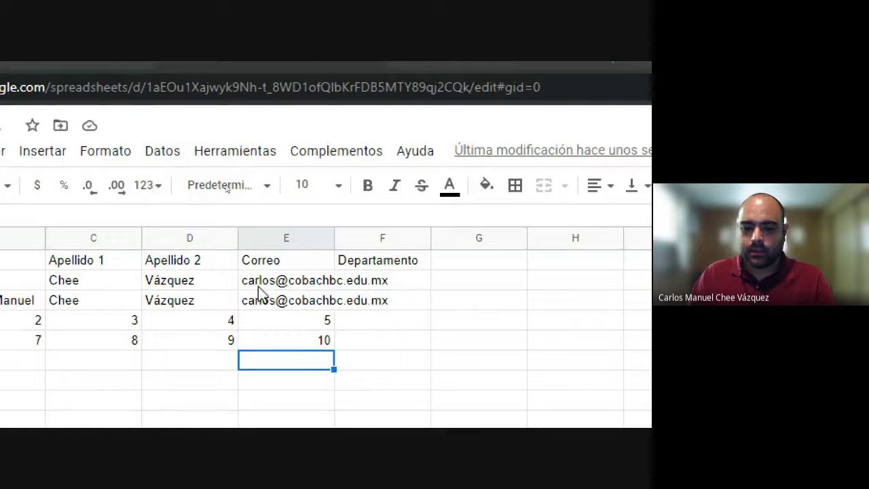
pyautogui.click(305, 238)
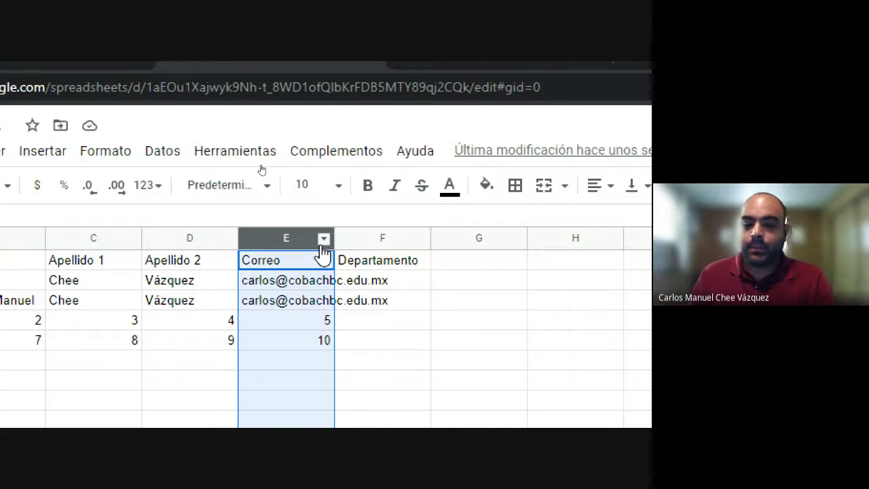
# Step: Enter 'Informática' in cell F2 under Departamento, then select F5
pyautogui.click(414, 284)
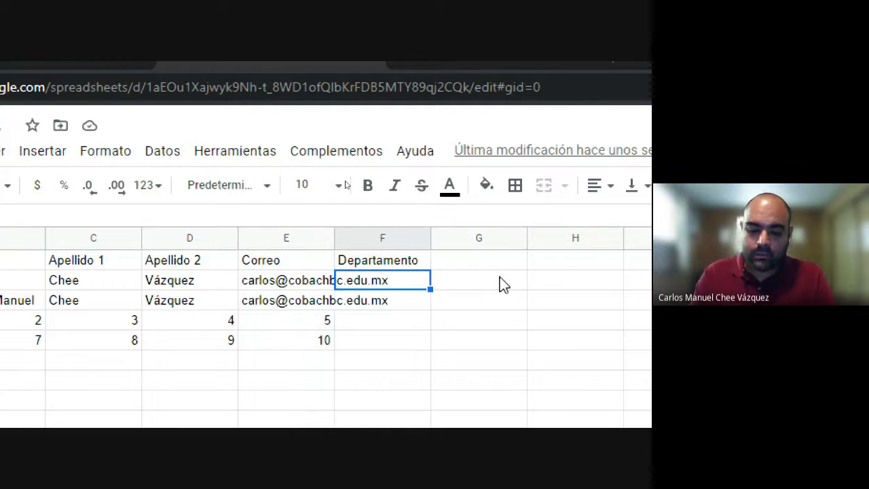
pyautogui.write('Informátic')
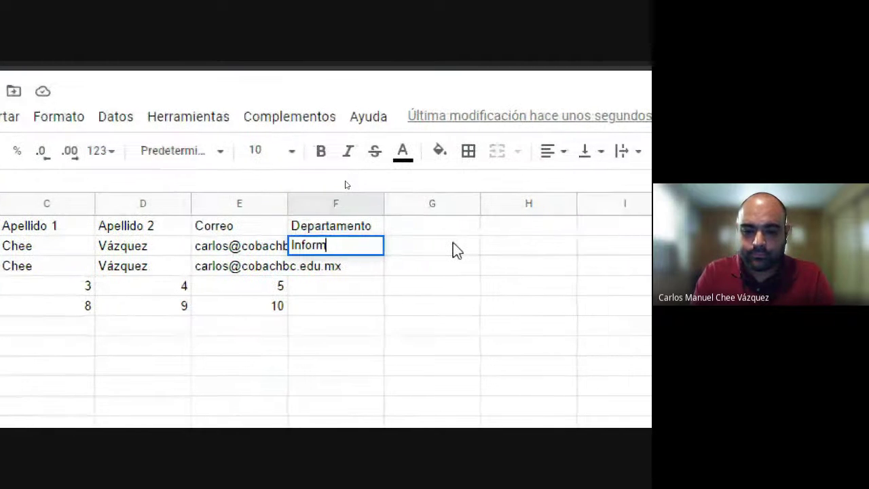
pyautogui.write('a')
pyautogui.press('Return')
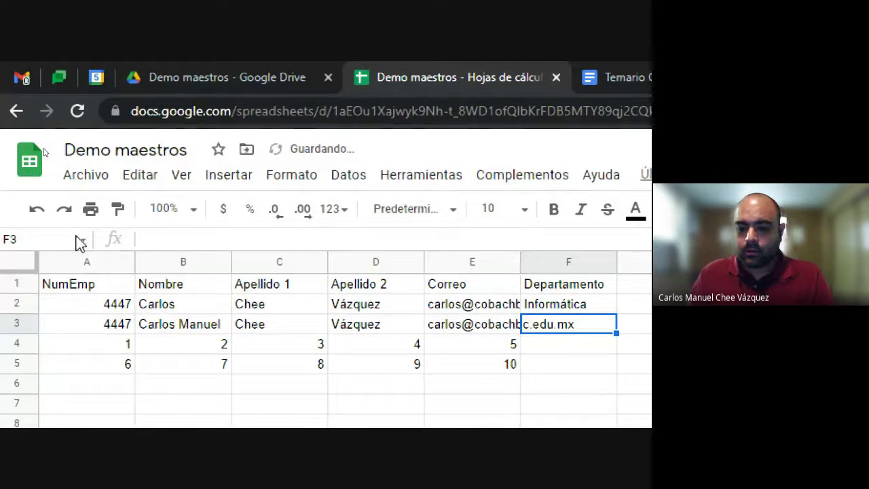
pyautogui.click(317, 311)
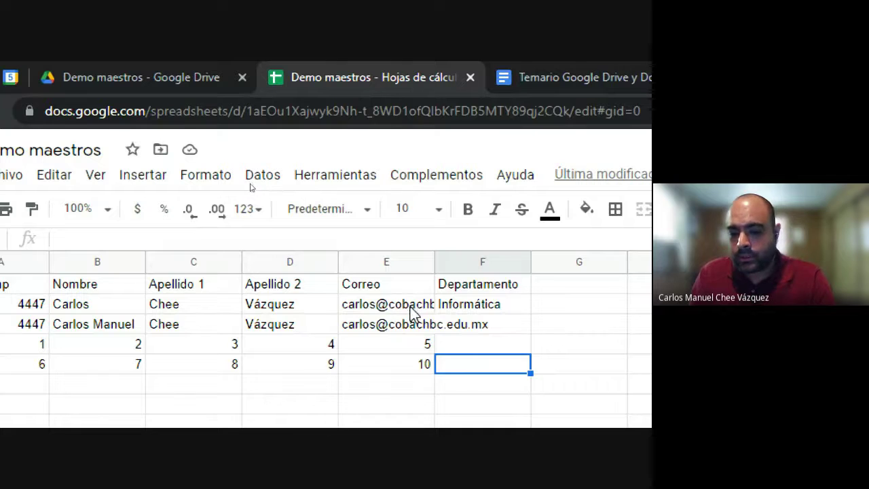
pyautogui.moveTo(408, 333)
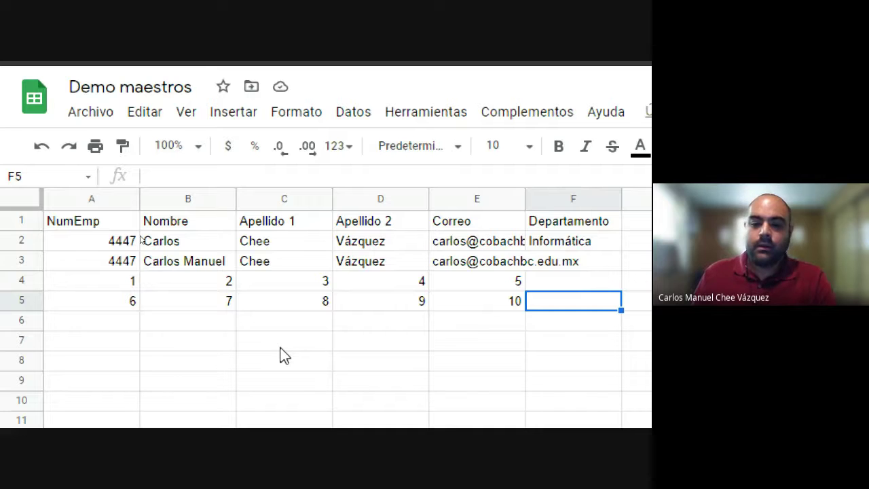
pyautogui.click(370, 246)
pyautogui.click(392, 262)
pyautogui.press('Delete')
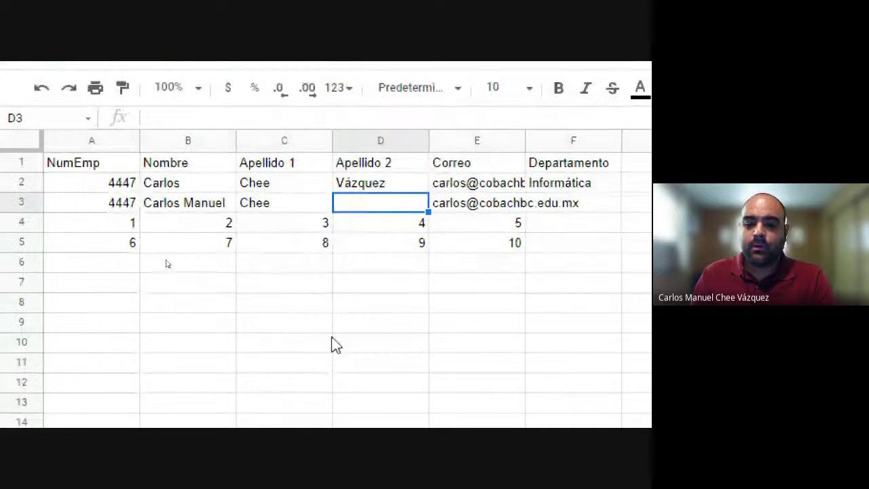
pyautogui.click(330, 343)
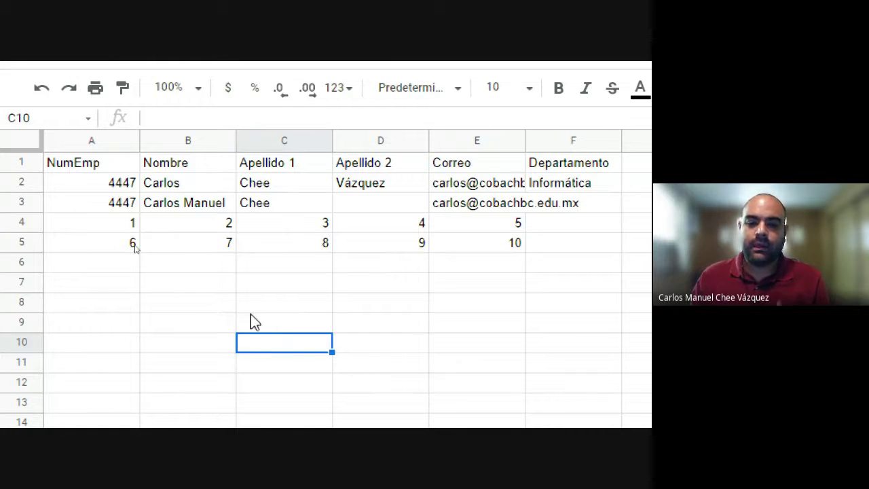
# Step: Select columns D, A, B, C, E and F in turn, restoring the menus with Ctrl+Shift+F, ending on F4
pyautogui.click(379, 144)
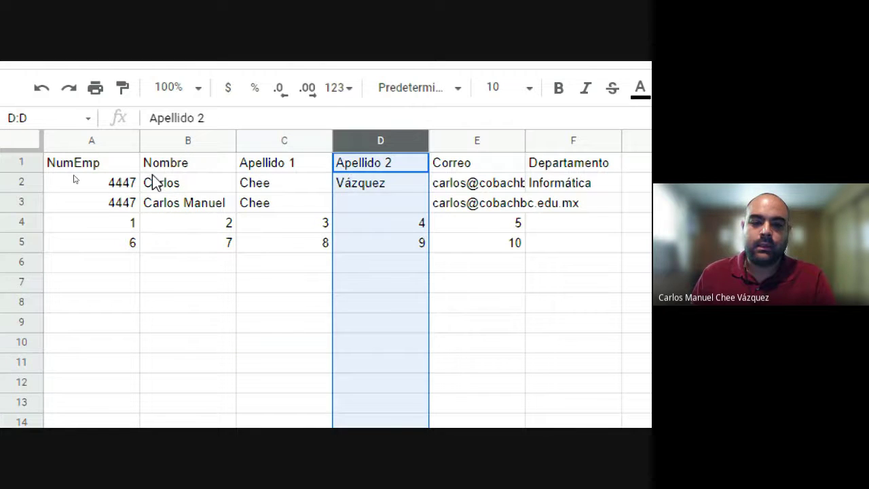
pyautogui.click(92, 140)
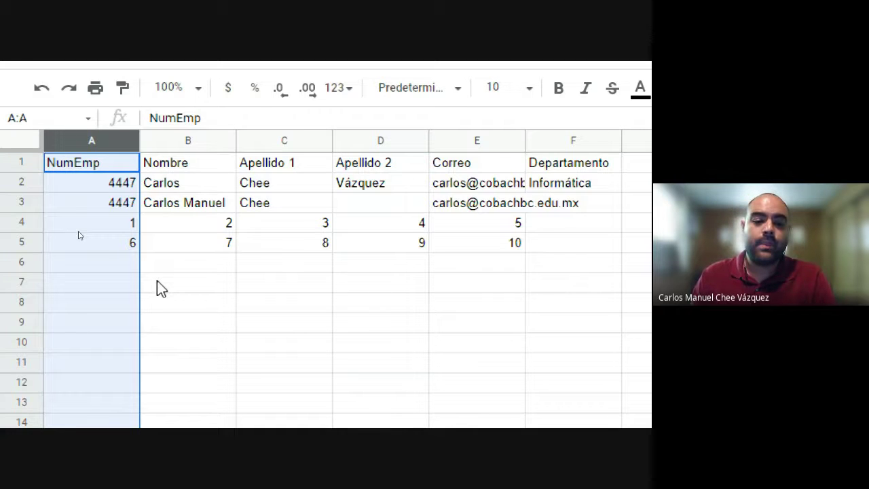
pyautogui.hotkey('ctrl', 'shift', 'f')
pyautogui.click(204, 186)
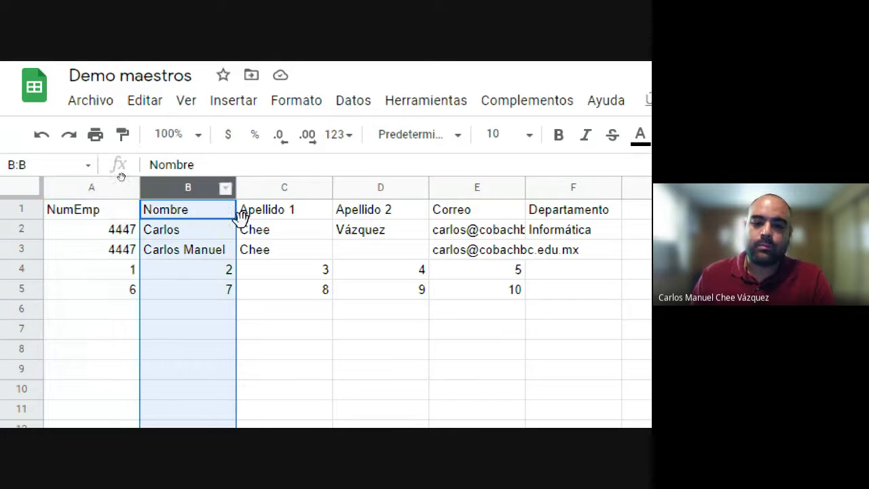
pyautogui.click(281, 186)
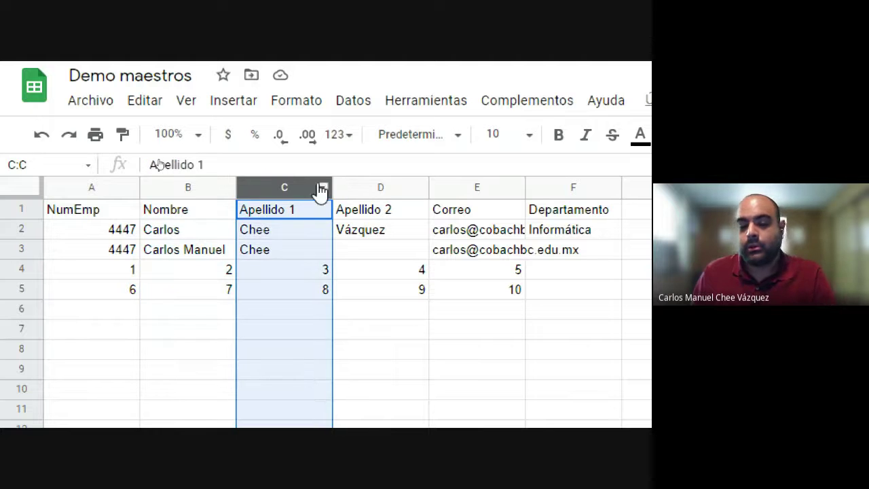
pyautogui.click(481, 187)
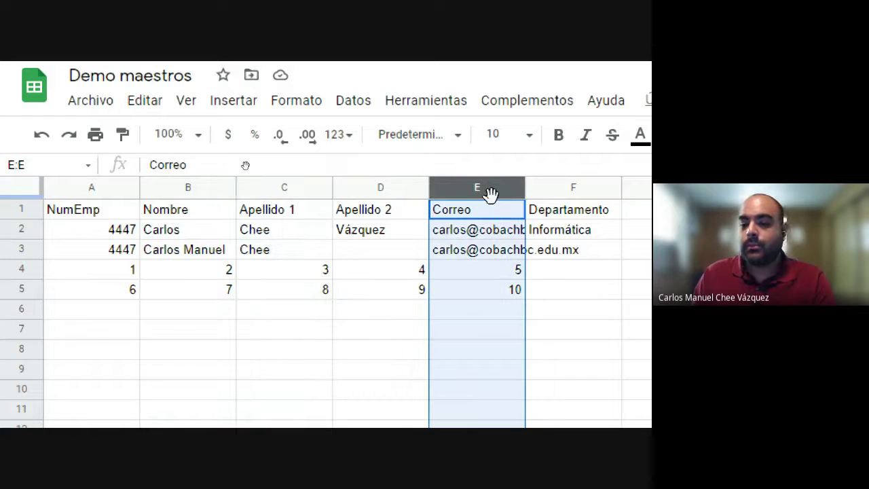
pyautogui.click(570, 188)
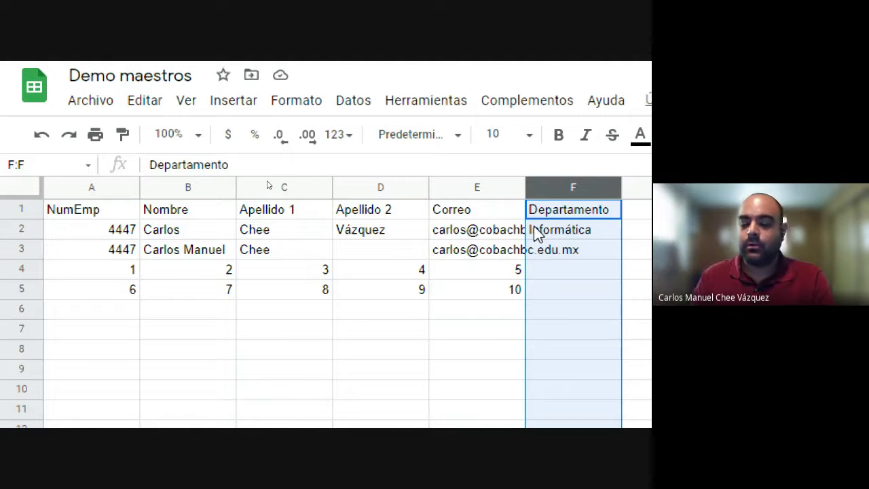
pyautogui.click(578, 269)
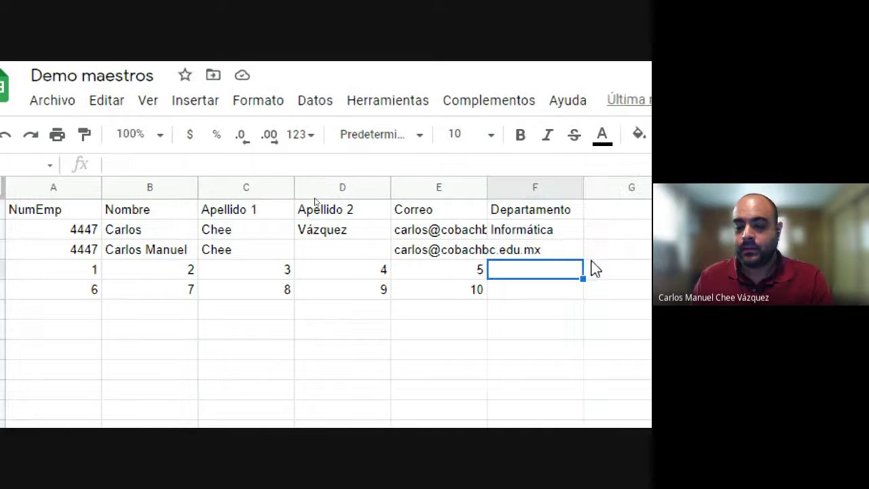
# Step: Copy 'Informática' from F2, try F3:F5 as the target, then click away to other cells
pyautogui.click(519, 231)
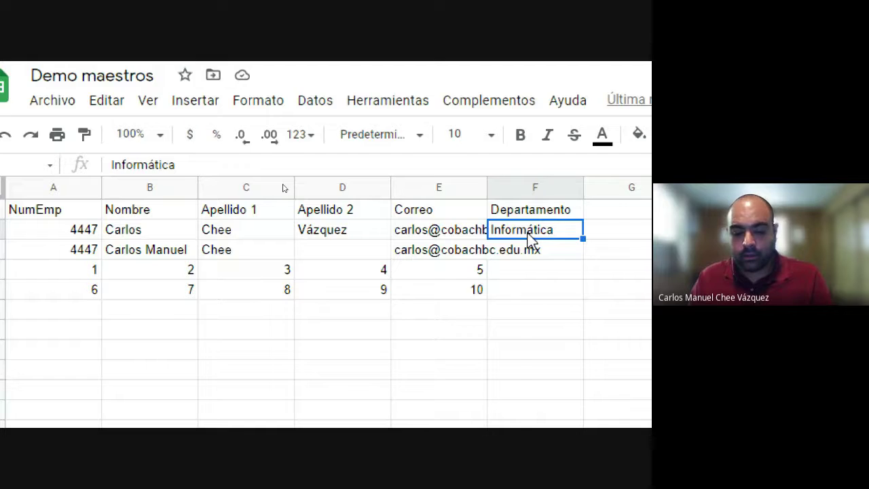
pyautogui.hotkey('ctrl', 'c')
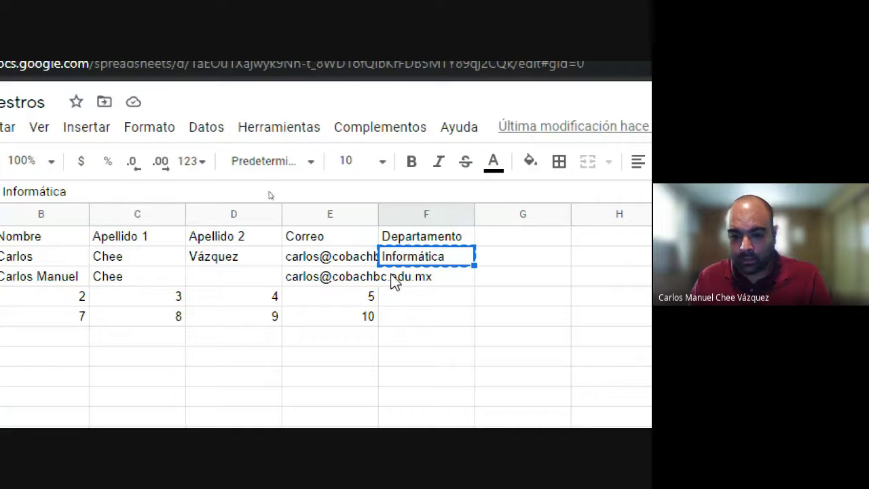
pyautogui.click(395, 282)
pyautogui.click(519, 264)
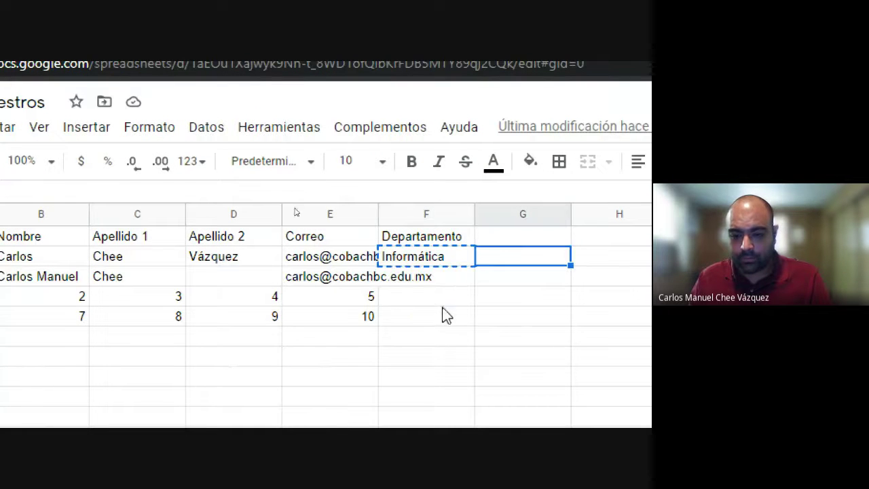
pyautogui.moveTo(426, 275); pyautogui.dragTo(461, 271)
pyautogui.click(450, 318)
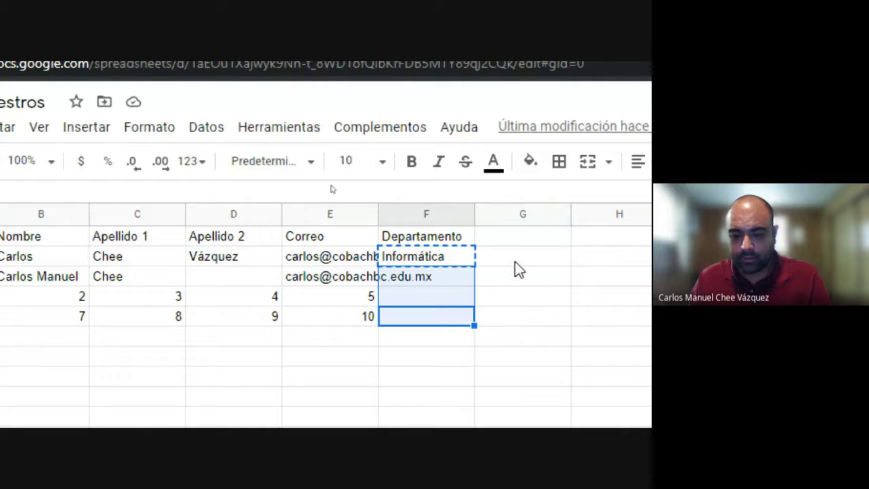
pyautogui.click(516, 255)
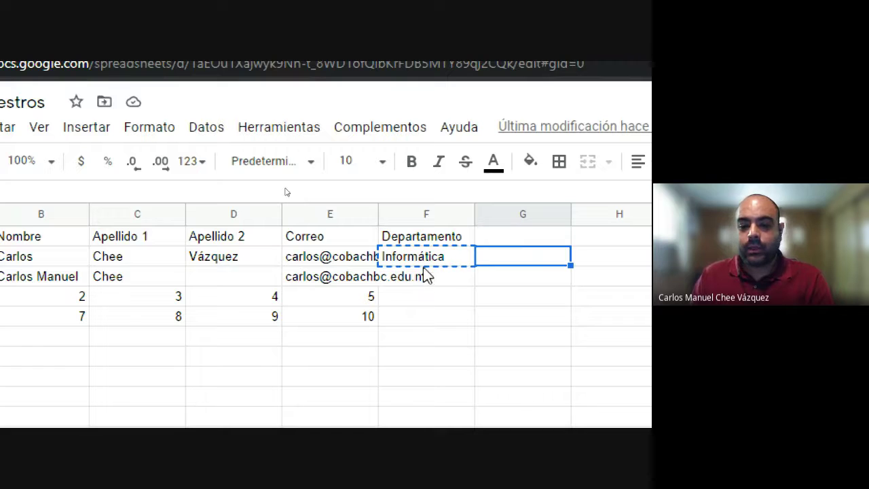
pyautogui.click(333, 258)
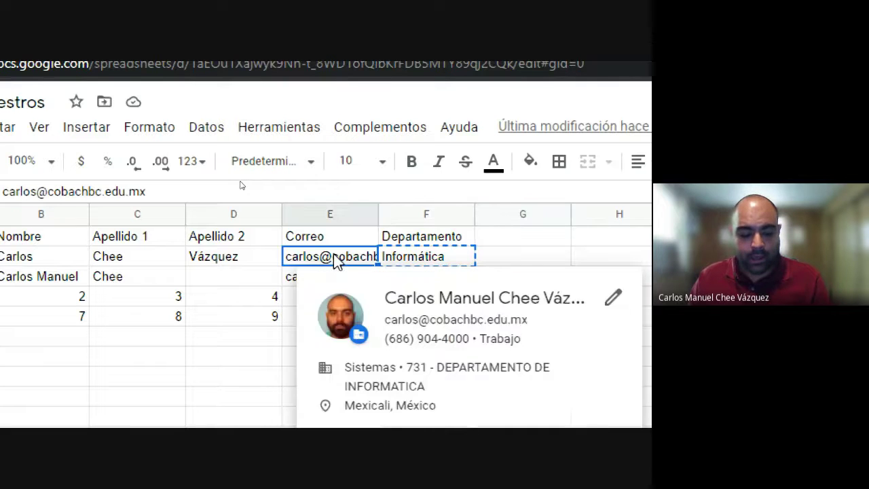
pyautogui.click(204, 338)
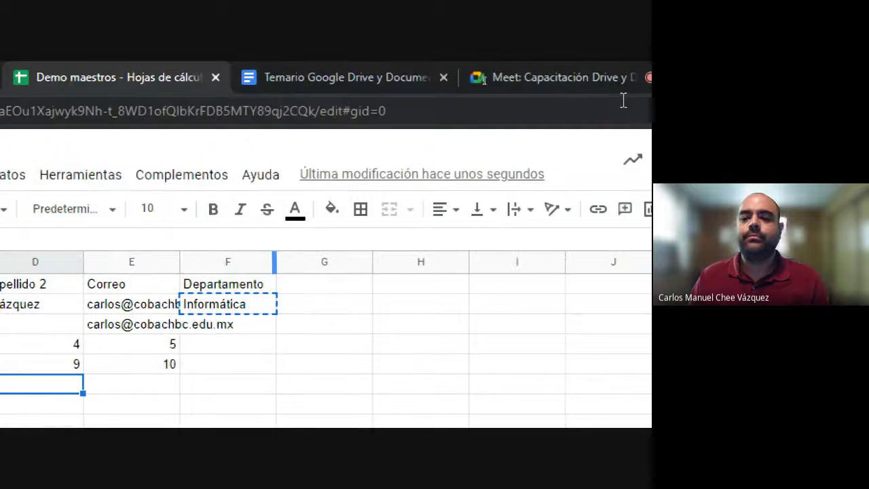
pyautogui.click(519, 81)
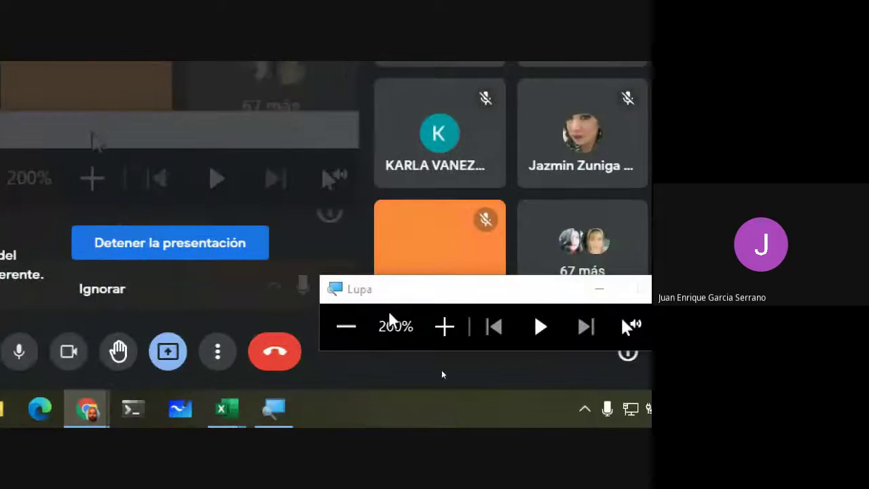
pyautogui.click(346, 326)
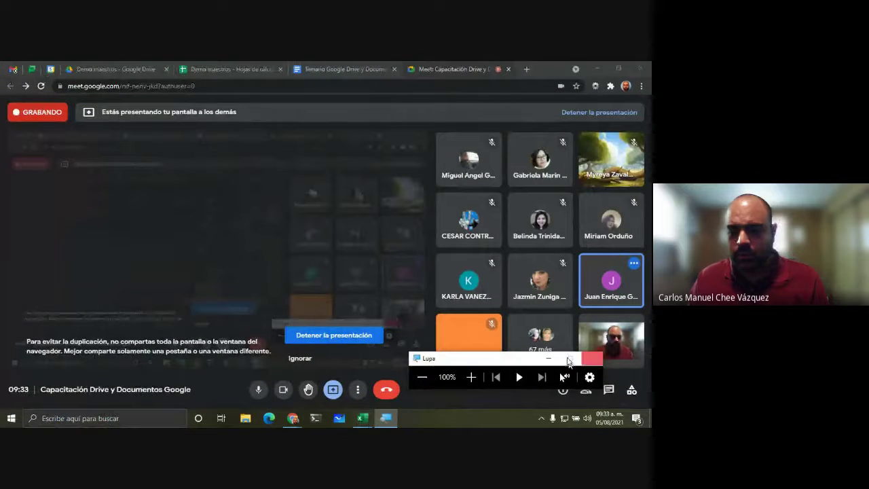
pyautogui.click(249, 66)
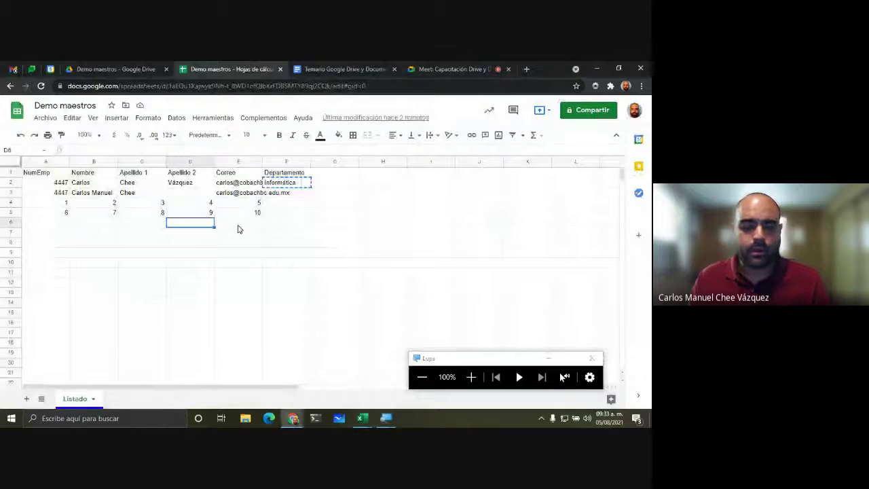
pyautogui.click(471, 377)
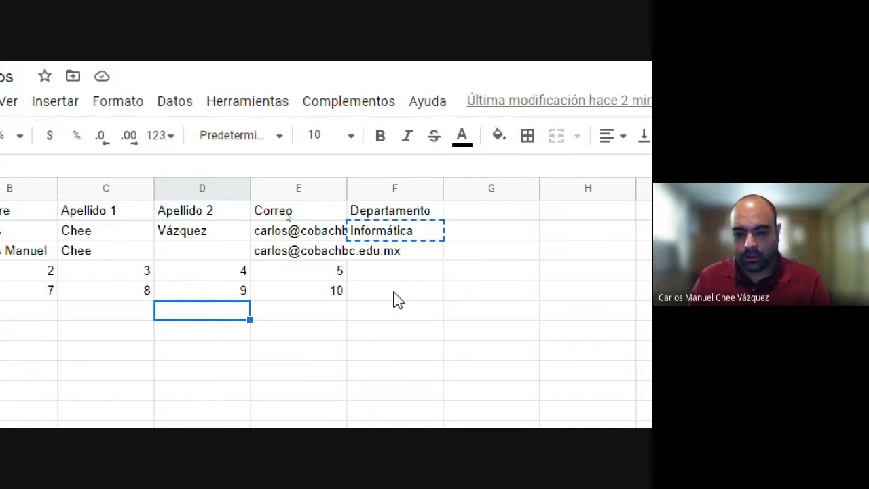
# Step: Paste 'Informática' into Departamento cells F3 to F5
pyautogui.moveTo(401, 252); pyautogui.dragTo(396, 299)
pyautogui.hotkey('ctrl', 'v')
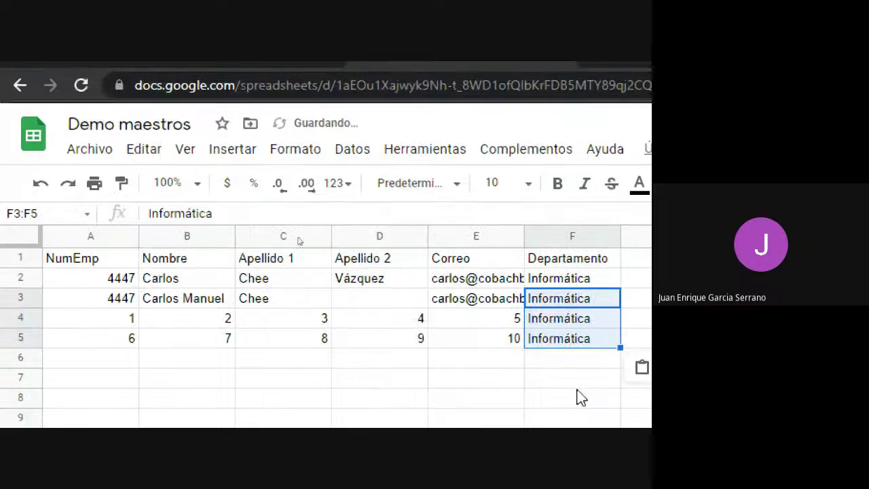
pyautogui.press('Up')
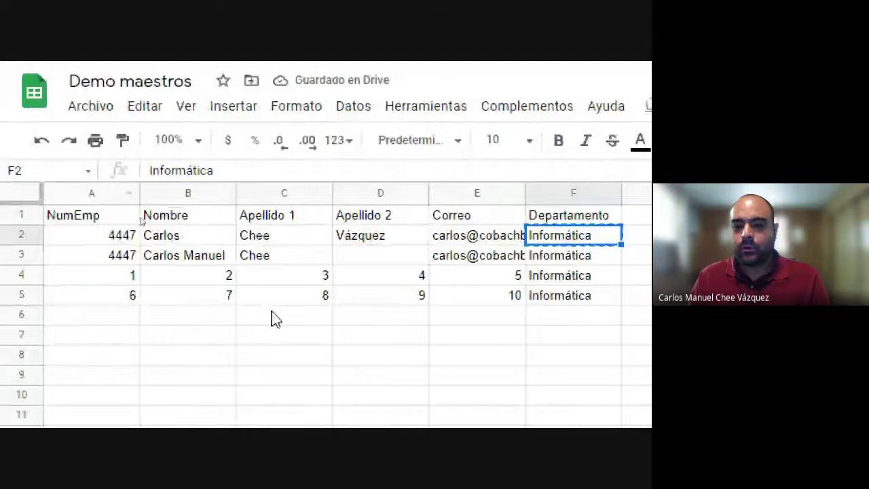
# Step: Cancel the pending copy, paste once into an empty column H cell, and click around the sheet
pyautogui.click(489, 256)
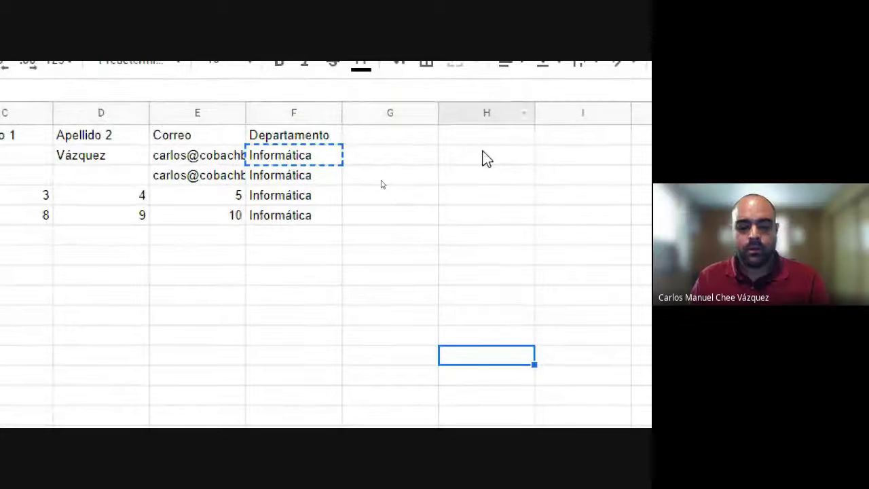
pyautogui.press('Escape')
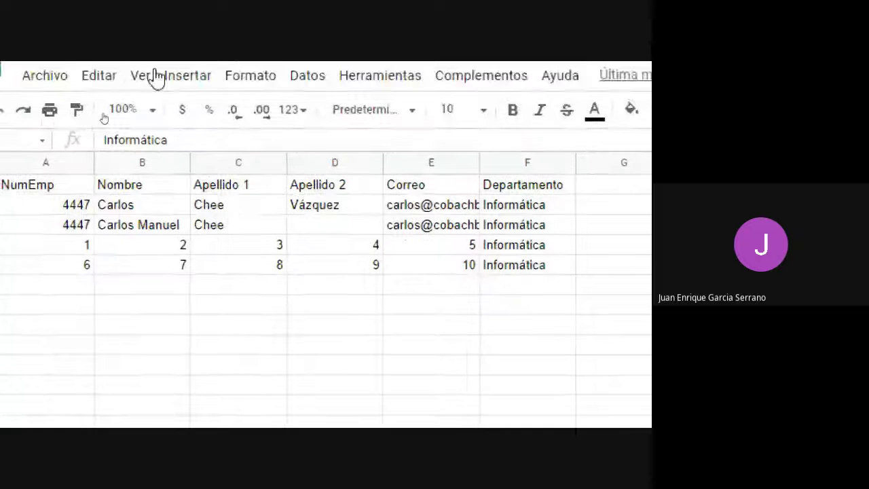
pyautogui.hotkey('ctrl', 'v')
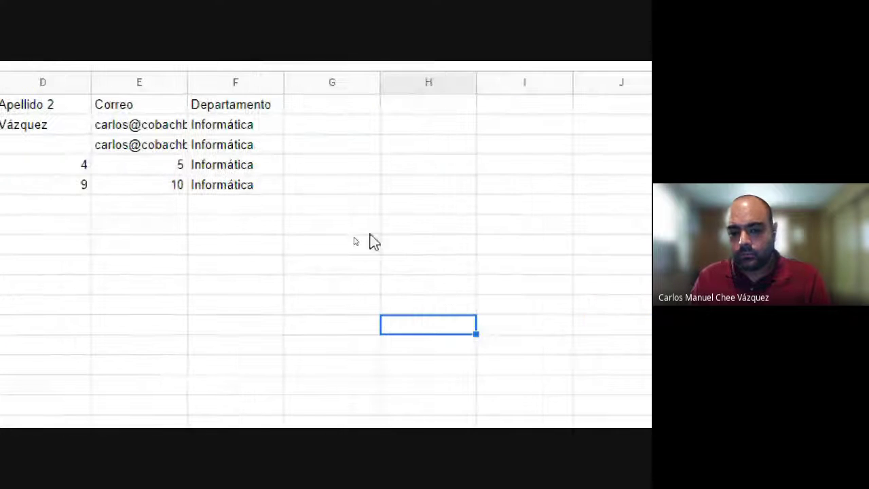
pyautogui.click(620, 224)
pyautogui.click(535, 125)
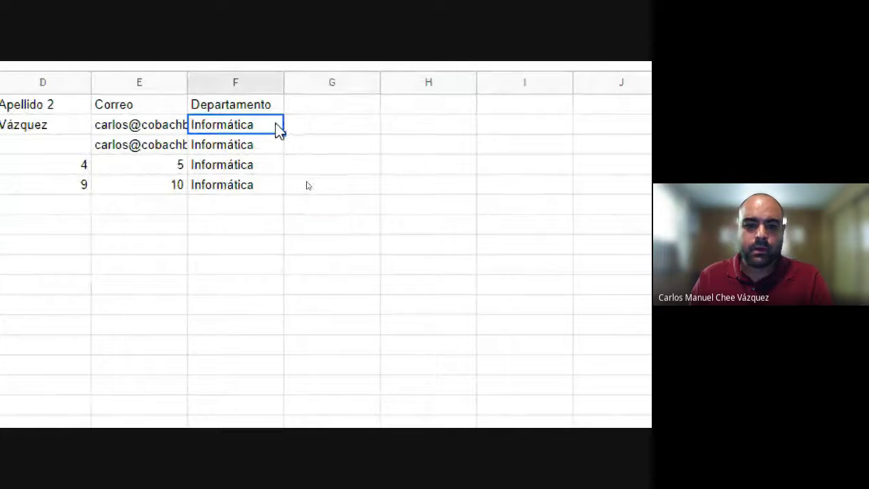
pyautogui.click(306, 108)
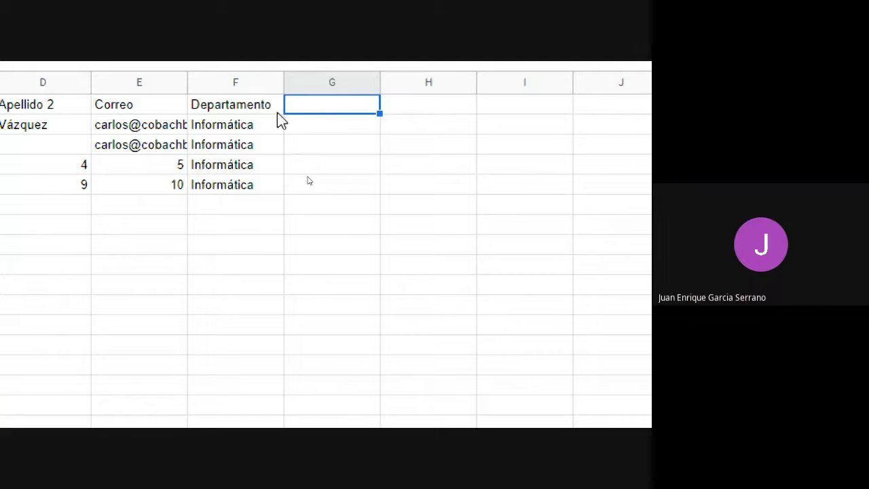
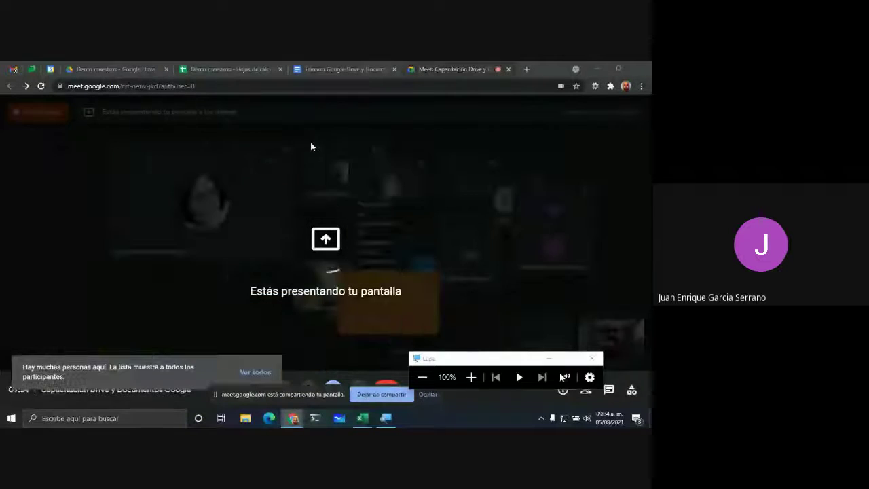
# Step: Back in Demo maestros, copy 'Informática' from F2 and pick empty cells beside the data
pyautogui.click(231, 63)
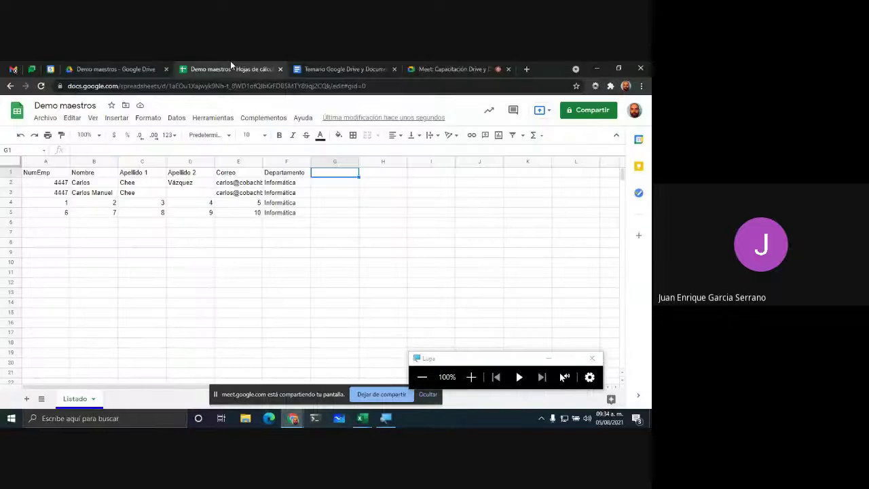
pyautogui.press('Left')
pyautogui.press('Down')
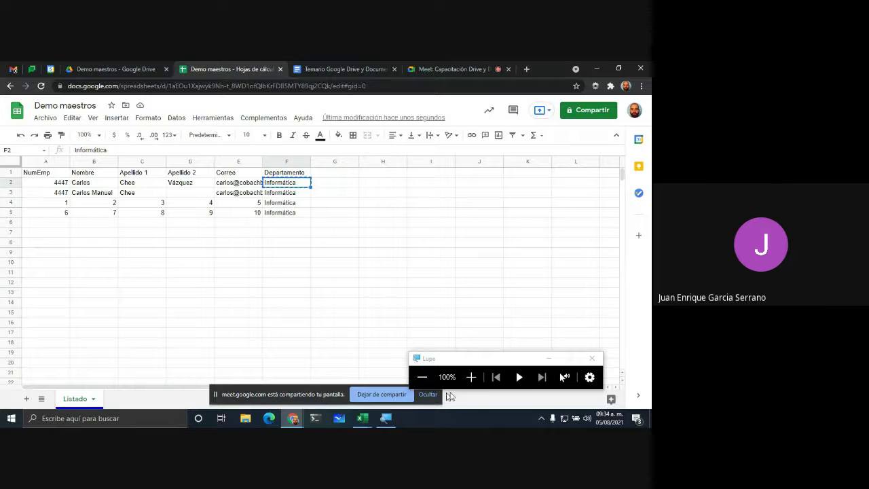
pyautogui.click(471, 377)
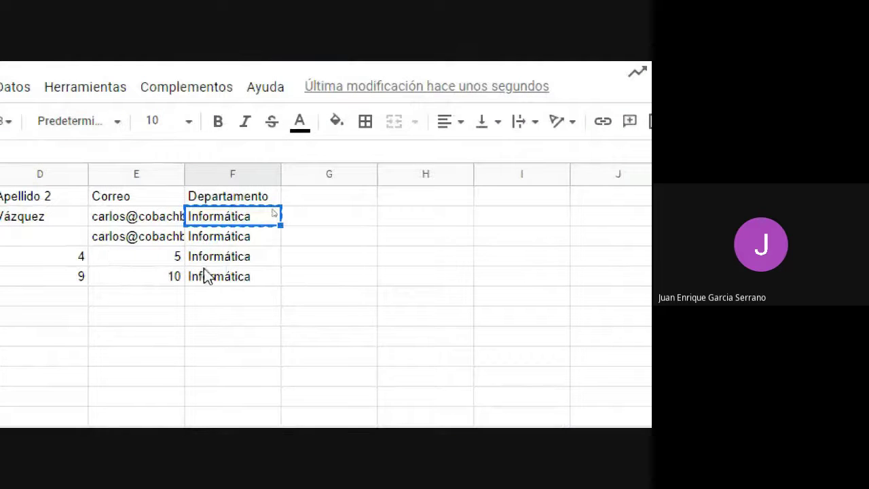
pyautogui.click(241, 247)
pyautogui.click(348, 240)
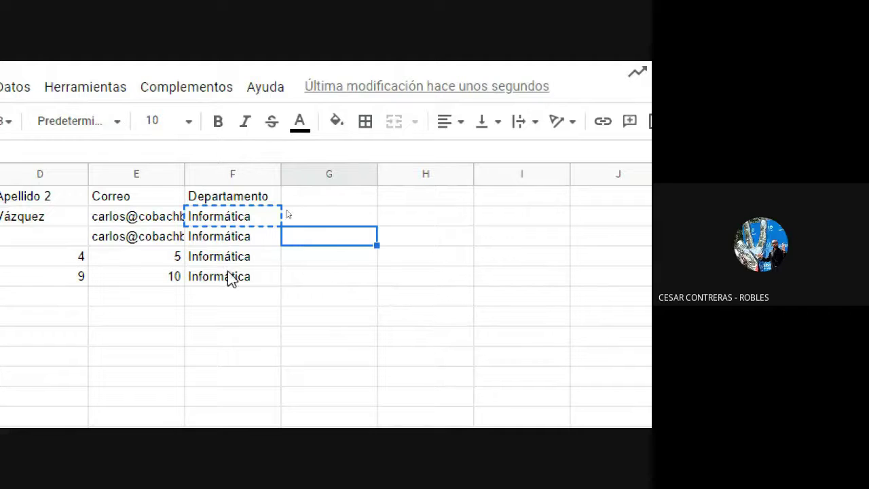
pyautogui.click(352, 282)
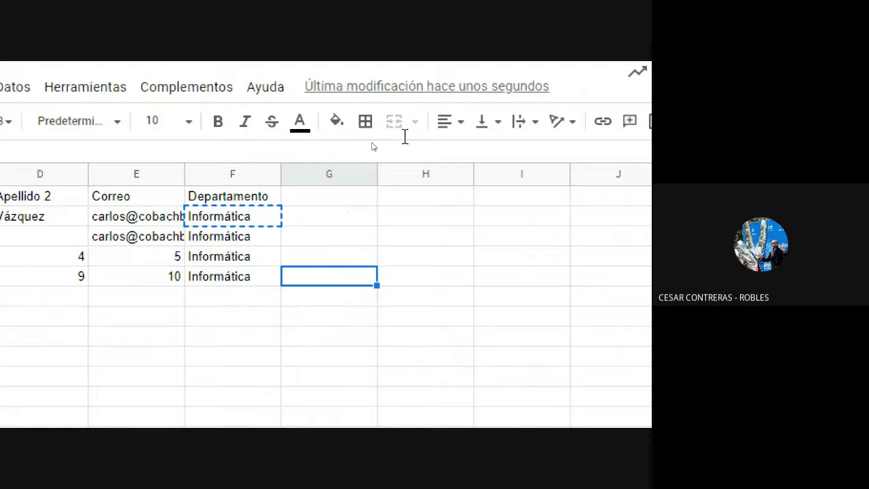
# Step: In the video call, dismiss the screen-sharing notice and unmute, then return to the spreadsheet
pyautogui.click(509, 78)
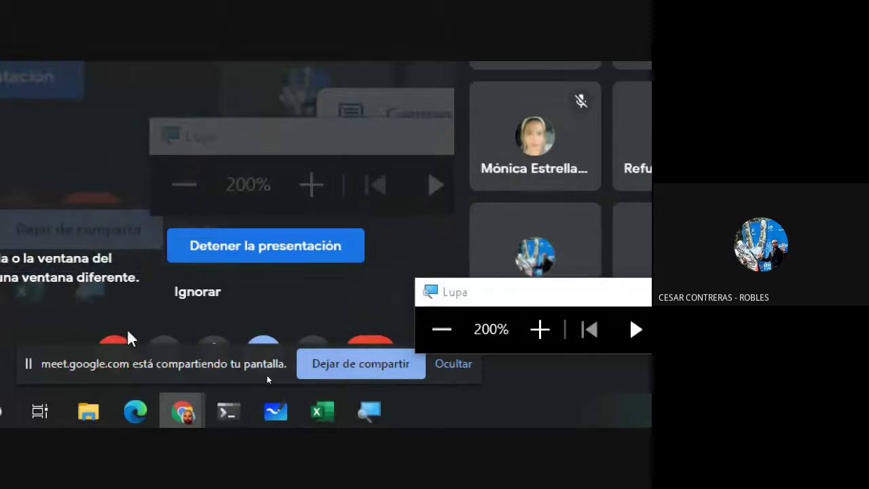
pyautogui.click(456, 366)
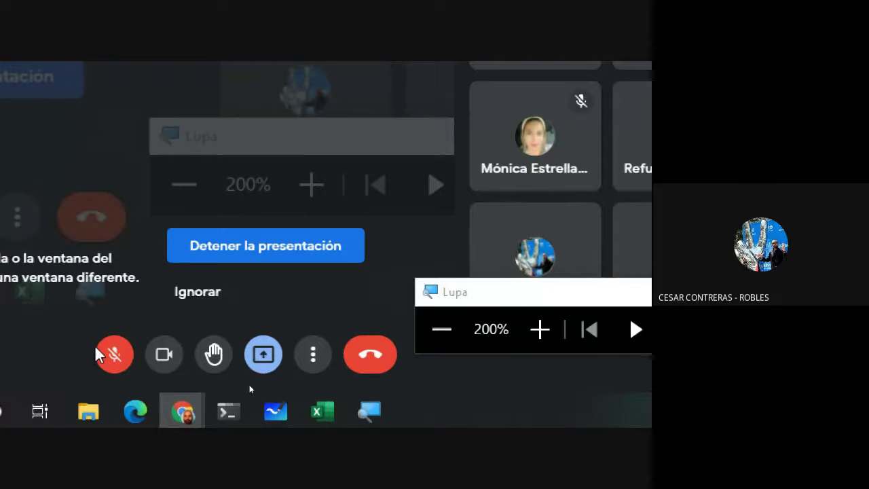
pyautogui.click(112, 355)
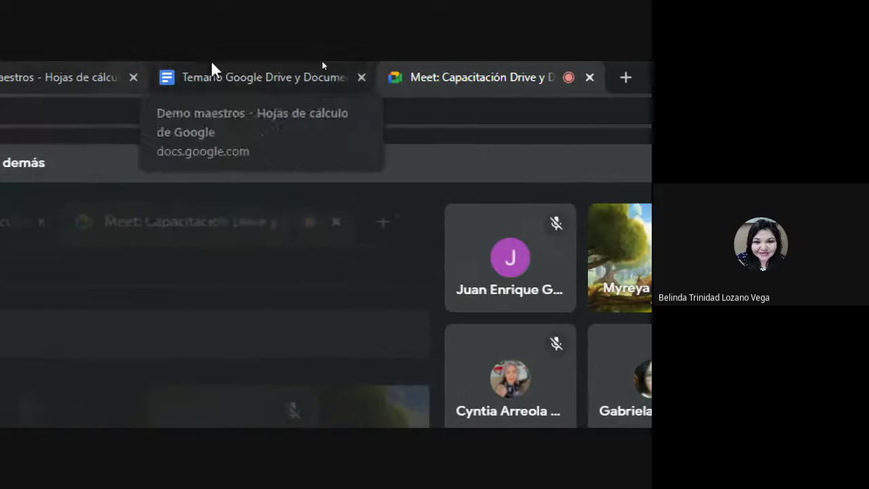
pyautogui.click(42, 68)
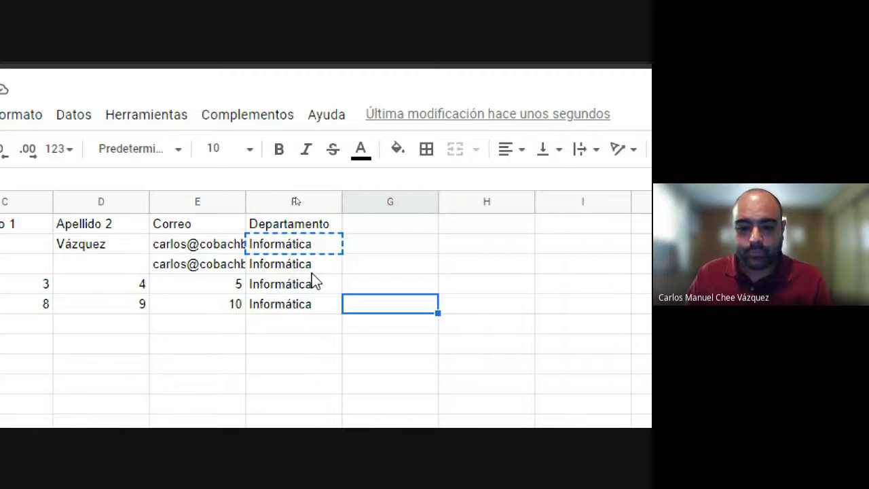
pyautogui.click(291, 269)
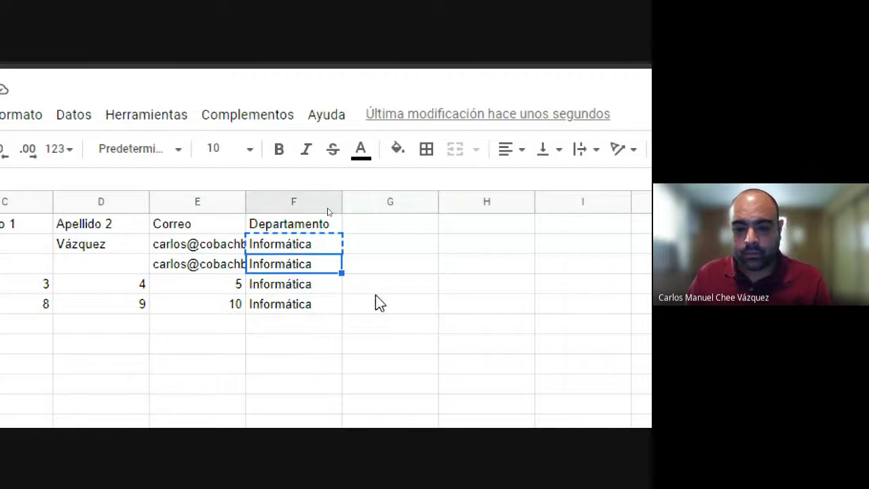
pyautogui.click(287, 246)
pyautogui.click(350, 243)
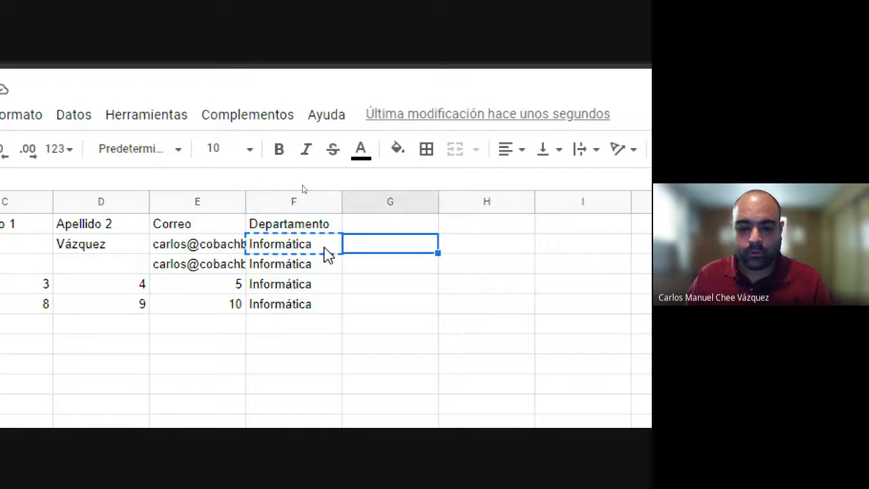
pyautogui.moveTo(367, 292); pyautogui.dragTo(482, 351)
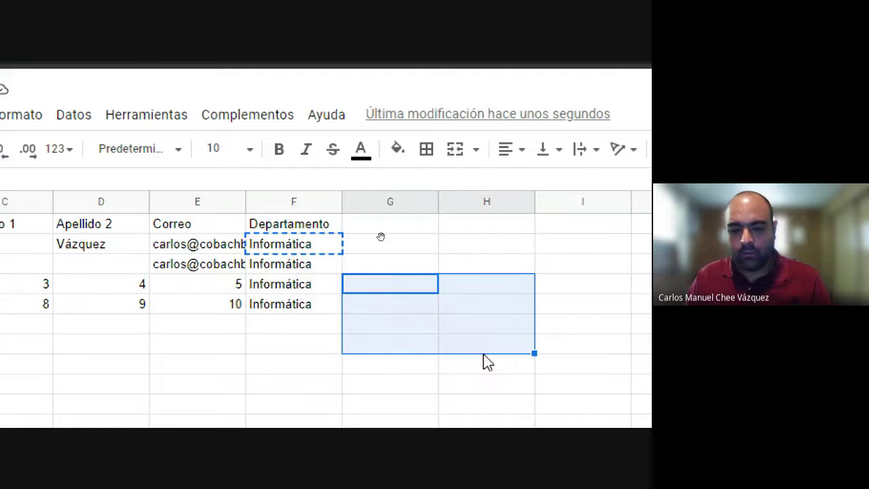
pyautogui.hotkey('ctrl', 'v')
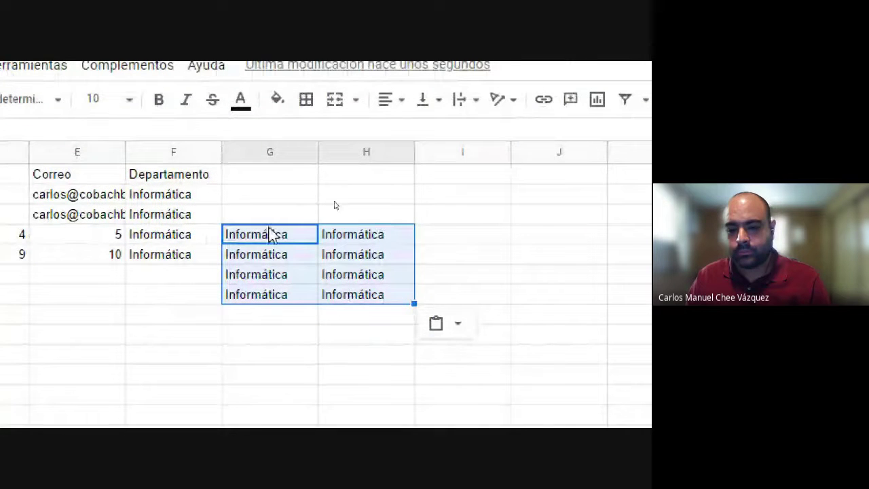
pyautogui.click(272, 359)
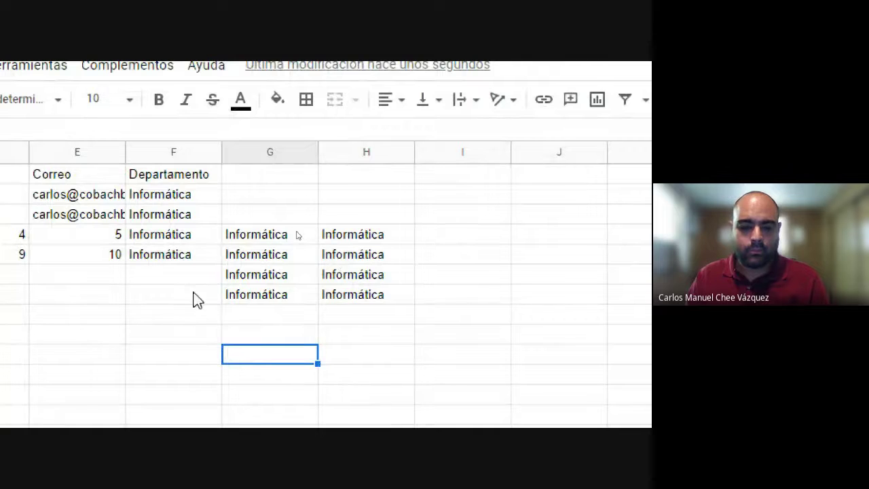
pyautogui.hotkey('ctrl', 'z')
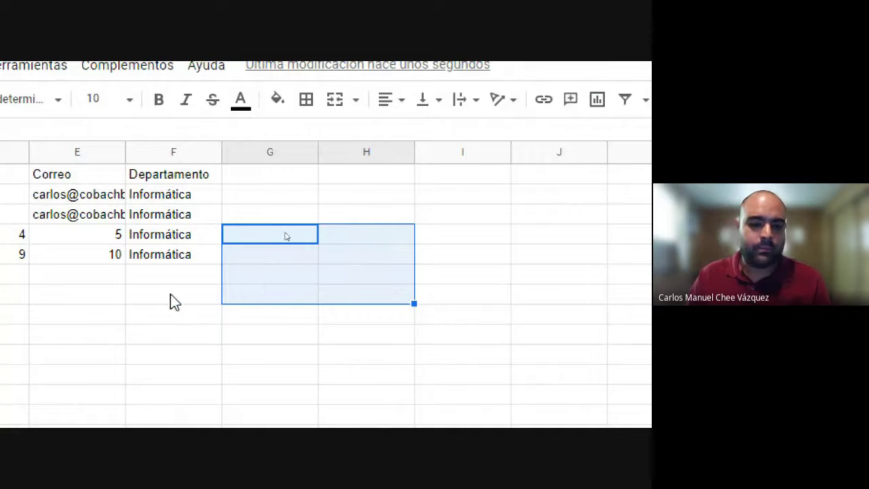
pyautogui.click(173, 296)
pyautogui.hscroll(-3, 179, 272)
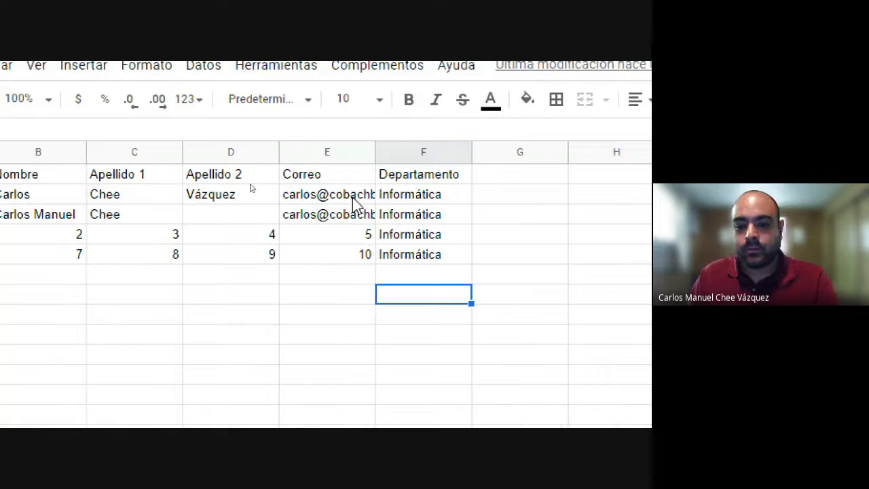
pyautogui.click(353, 196)
pyautogui.click(340, 223)
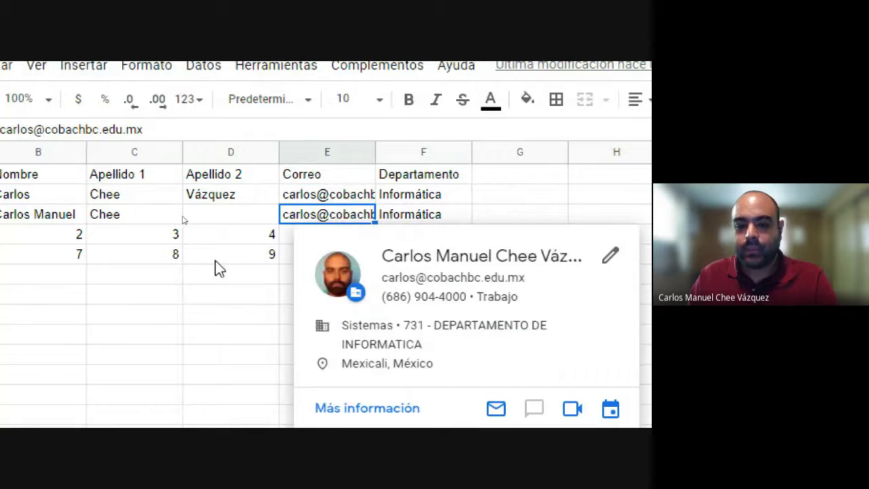
pyautogui.click(224, 293)
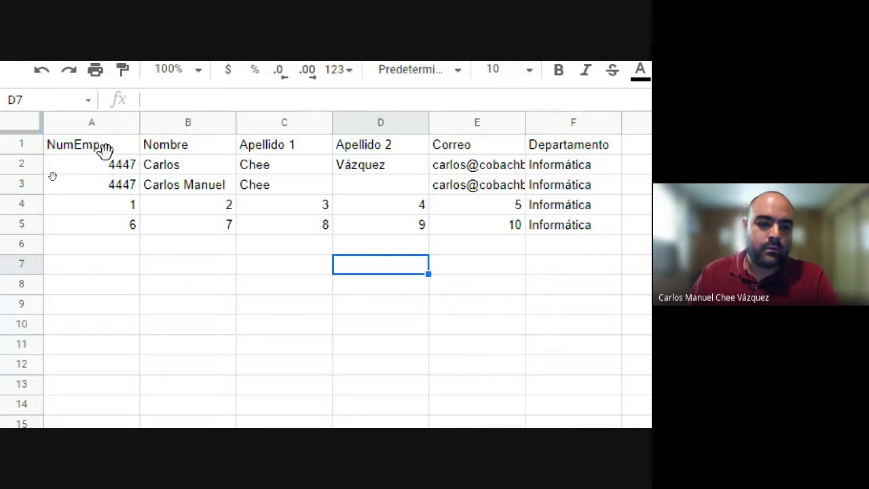
pyautogui.click(96, 124)
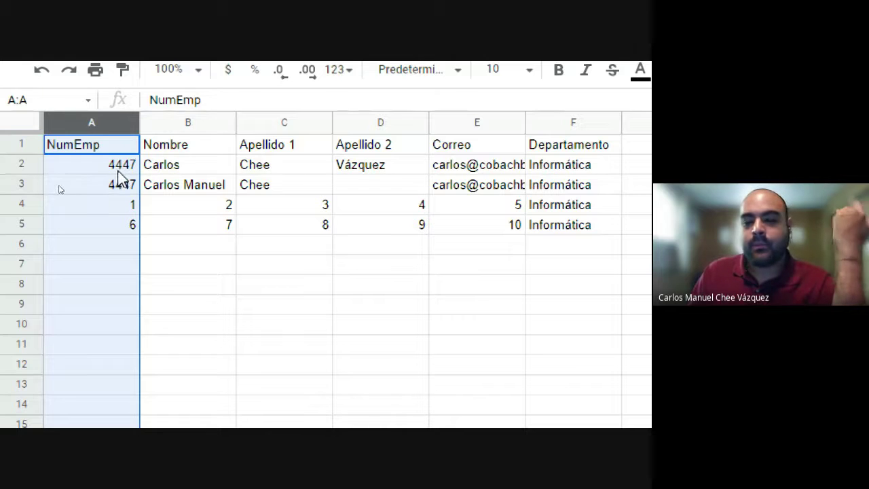
pyautogui.click(287, 270)
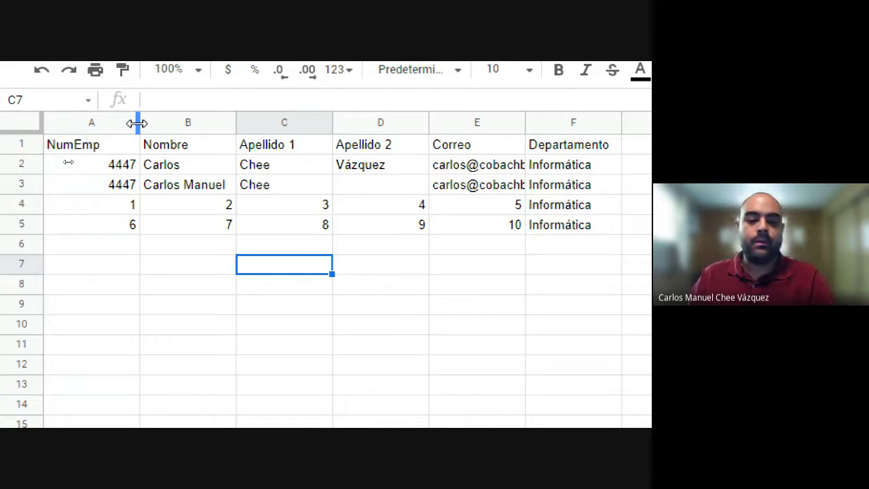
# Step: Drag-resize column A to NumEmp's width, and adjust columns B and C
pyautogui.moveTo(136, 123); pyautogui.dragTo(106, 123)
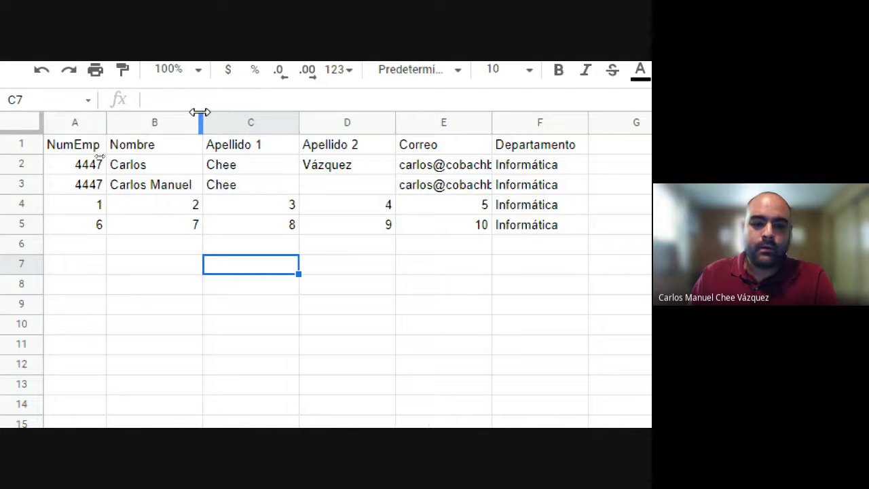
pyautogui.moveTo(201, 122); pyautogui.dragTo(231, 121)
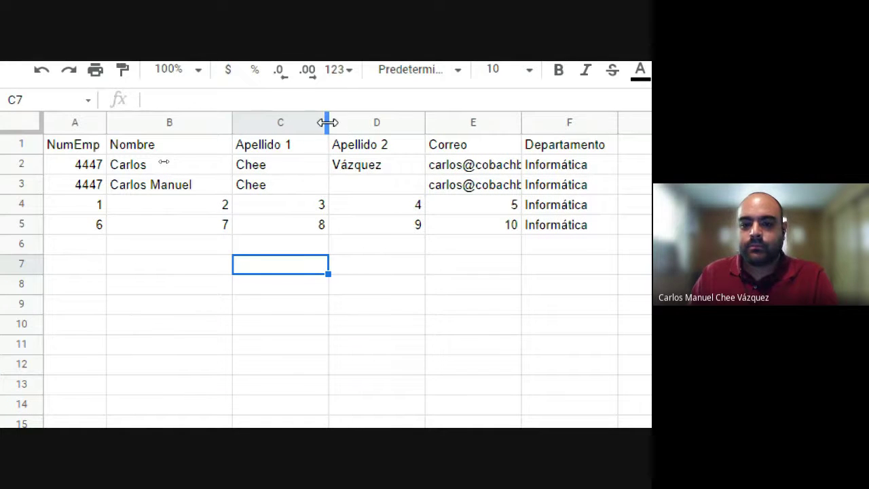
pyautogui.moveTo(328, 122); pyautogui.dragTo(381, 125)
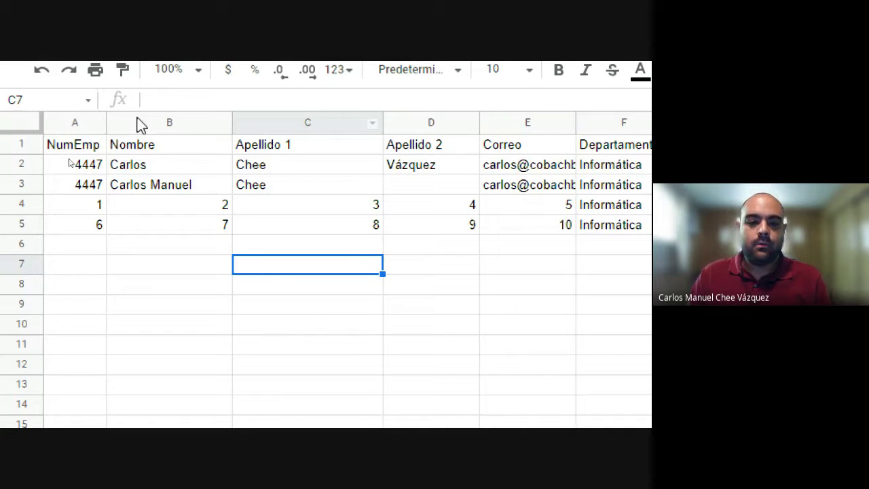
pyautogui.scroll(-3, 194, 207)
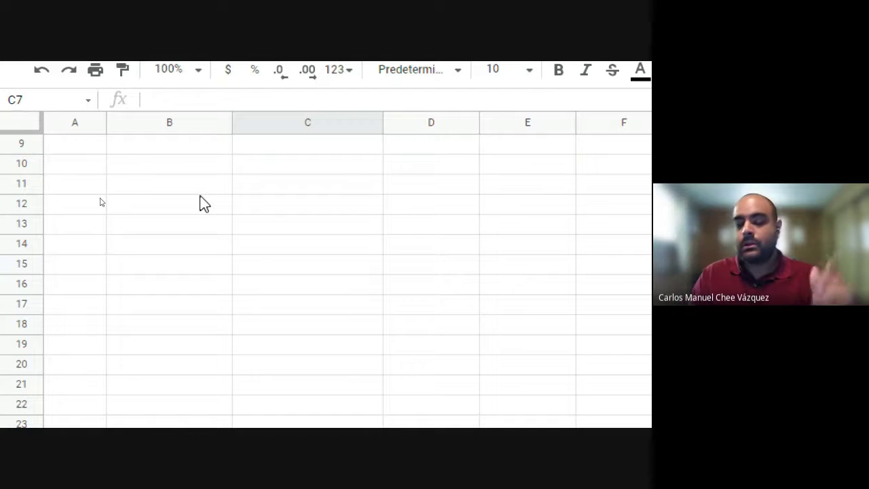
pyautogui.scroll(3, 201, 198)
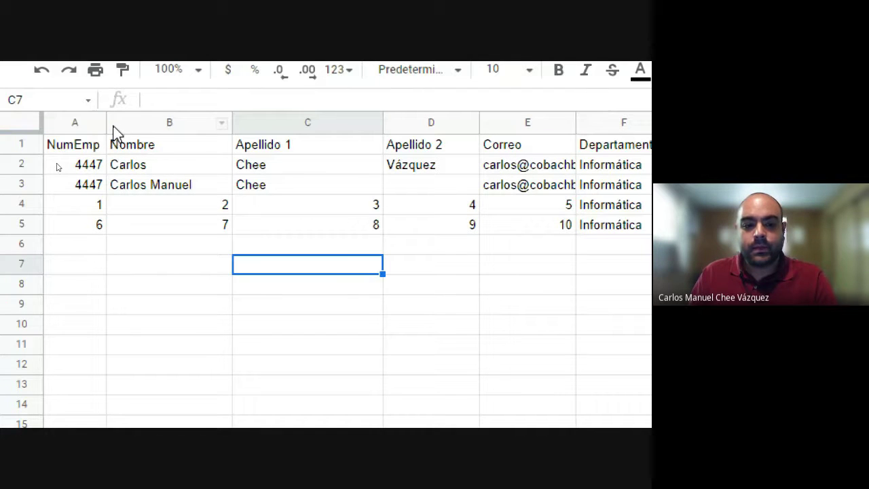
pyautogui.moveTo(105, 123); pyautogui.dragTo(132, 123)
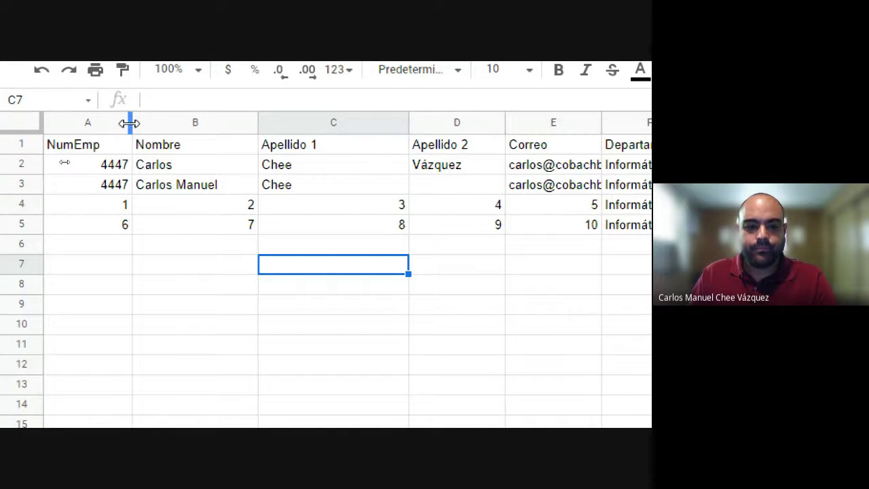
# Step: Auto-fit columns A to C, fit column E to the full e-mails, then narrow it again
pyautogui.doubleClick(129, 122)
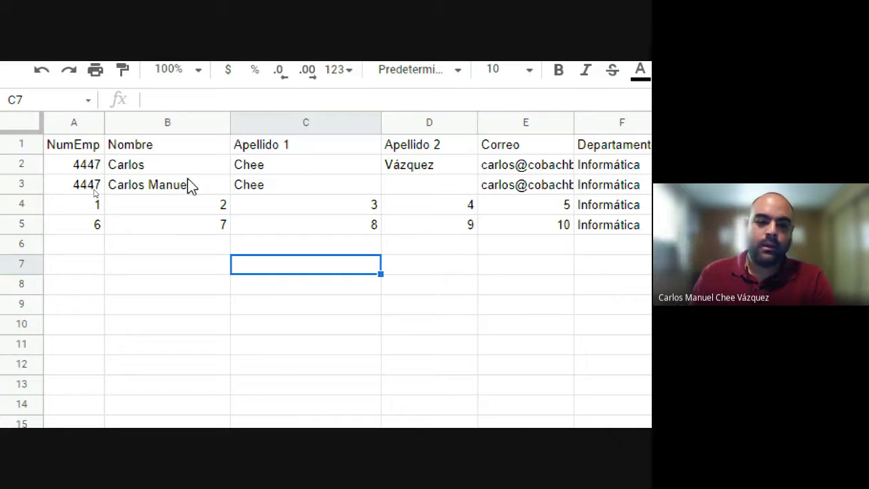
pyautogui.doubleClick(229, 120)
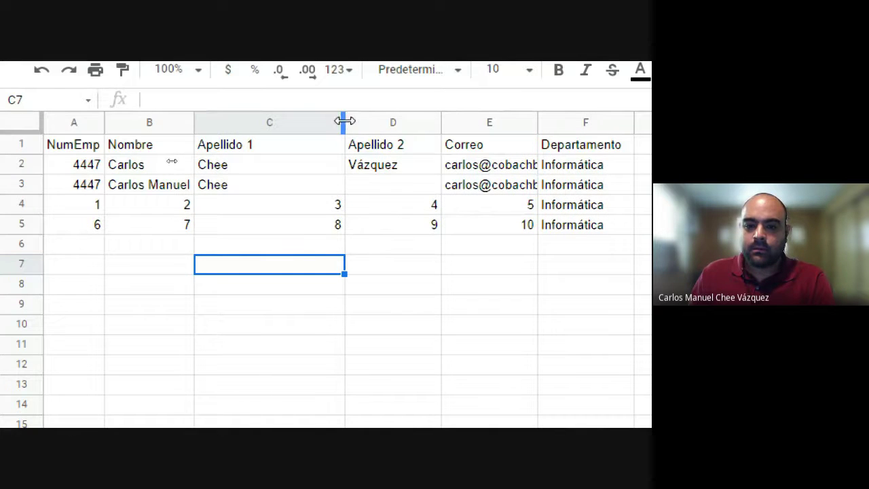
pyautogui.doubleClick(341, 122)
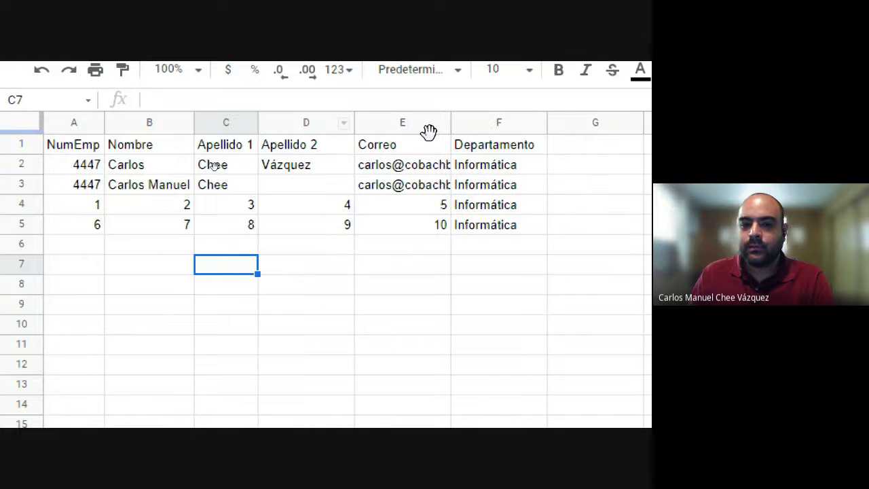
pyautogui.moveTo(352, 120); pyautogui.dragTo(361, 127)
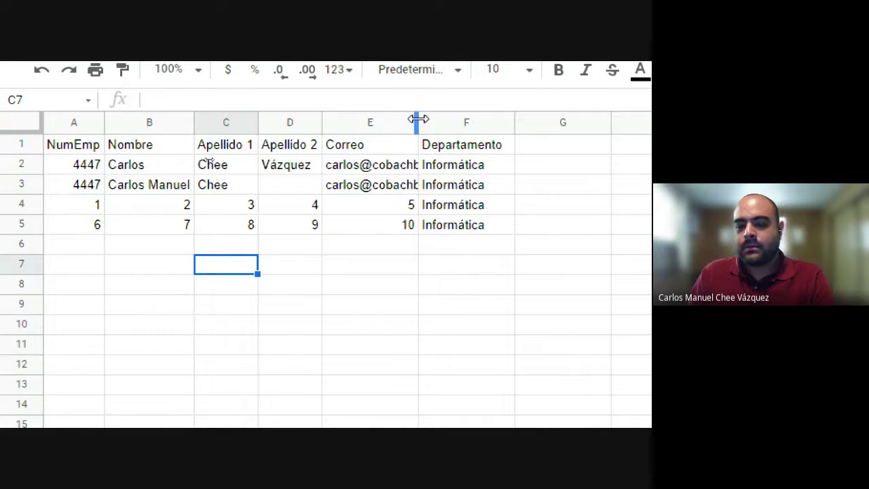
pyautogui.doubleClick(418, 119)
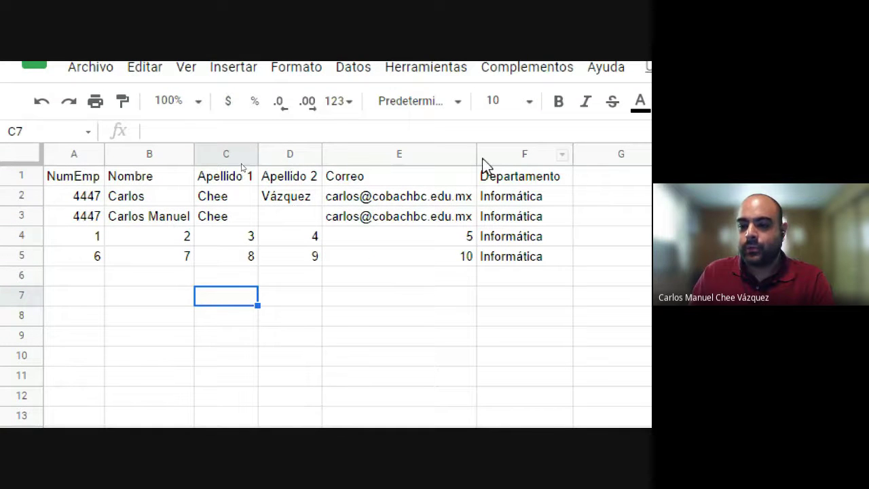
pyautogui.moveTo(477, 155); pyautogui.dragTo(413, 154)
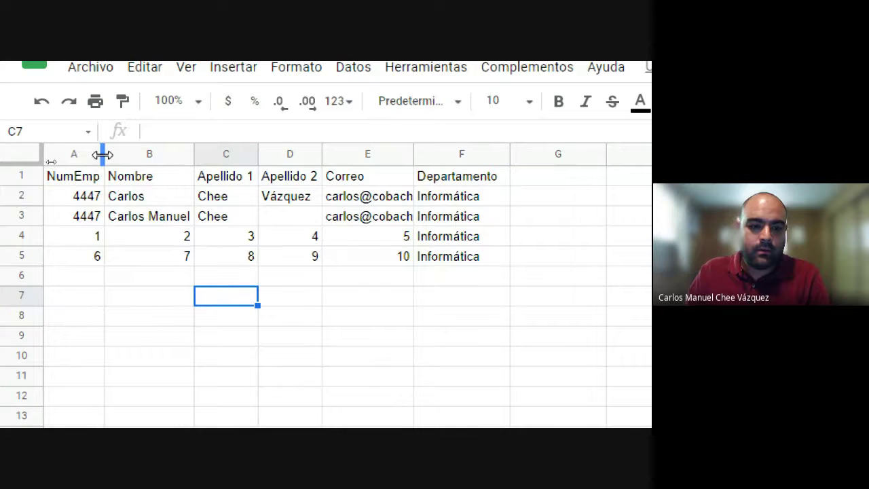
# Step: Widen columns A to C, then select columns A:F and auto-fit them to their contents
pyautogui.moveTo(102, 154); pyautogui.dragTo(153, 154)
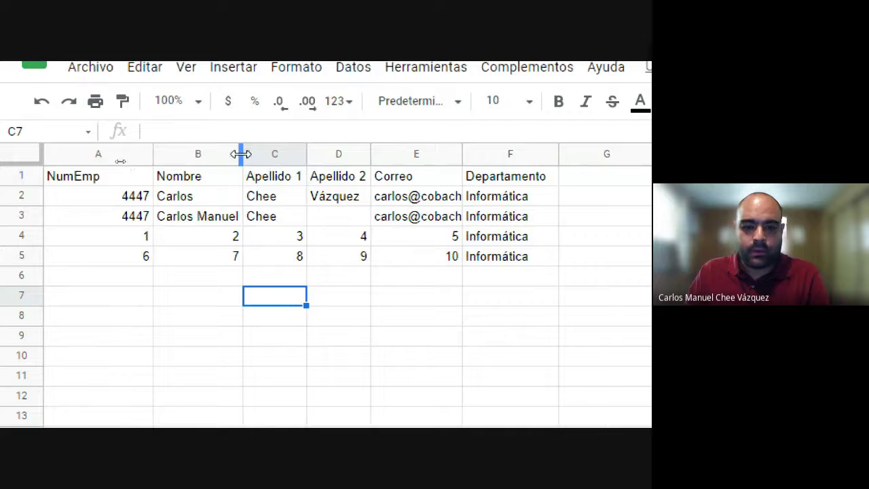
pyautogui.moveTo(241, 154); pyautogui.dragTo(273, 154)
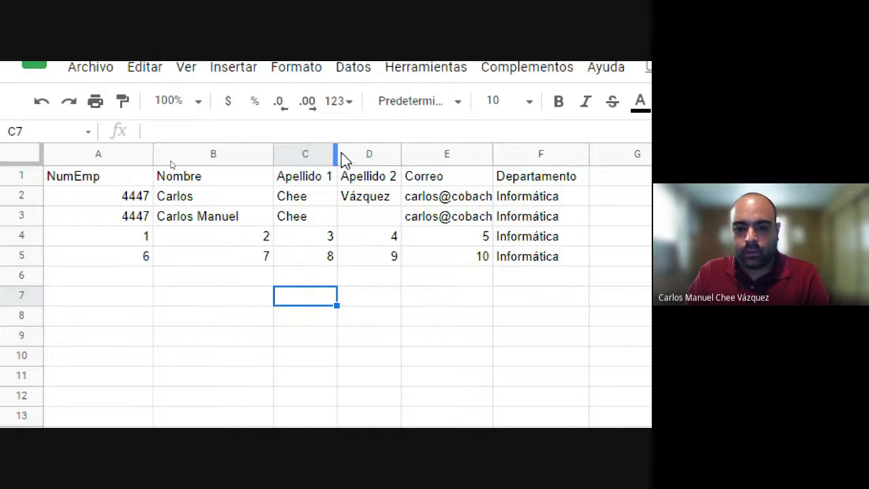
pyautogui.moveTo(335, 154); pyautogui.dragTo(374, 155)
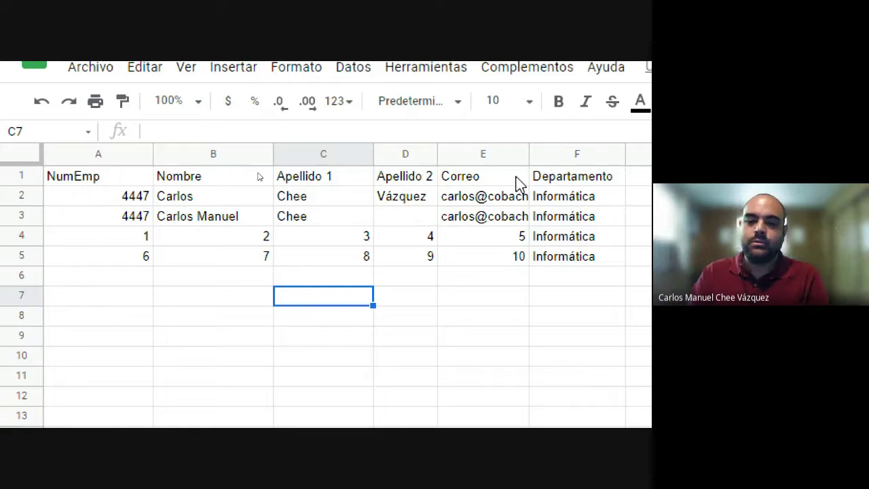
pyautogui.click(554, 152)
pyautogui.keyDown('shift'); pyautogui.click(113, 154); pyautogui.keyUp('shift')
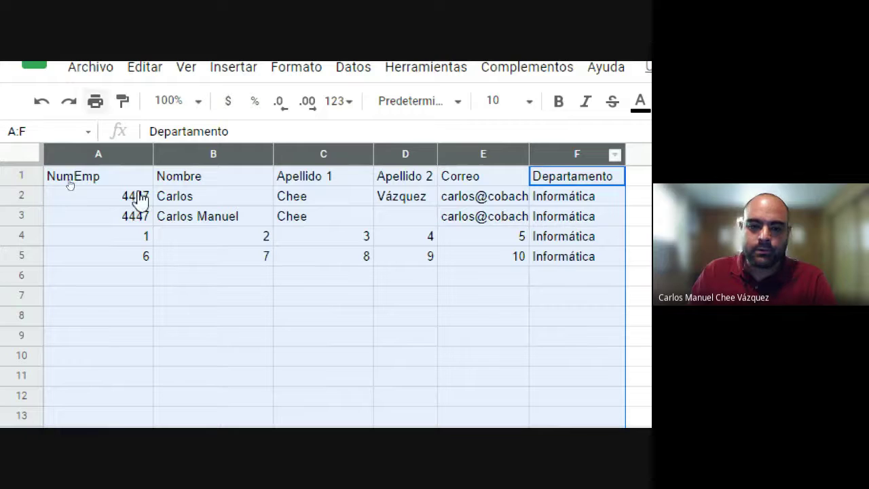
pyautogui.doubleClick(273, 151)
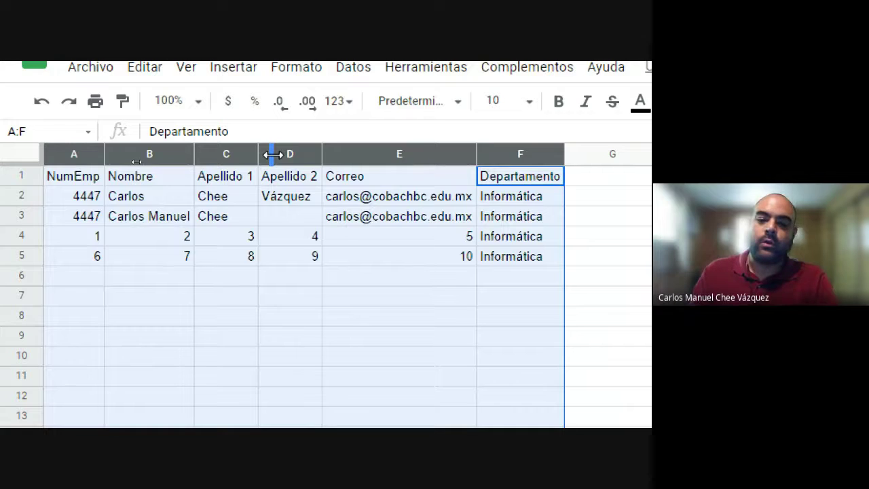
# Step: Hide the menus with Ctrl+Shift+F for more grid room and clear the column selection
pyautogui.hotkey('ctrl', 'shift', 'f')
pyautogui.click(248, 270)
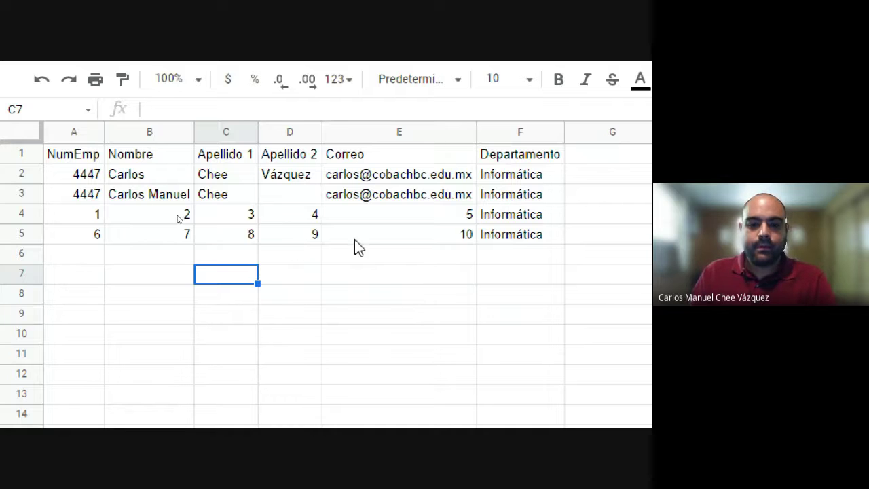
pyautogui.scroll(-1, 355, 244)
pyautogui.scroll(1, 339, 269)
pyautogui.hscroll(3, 595, 199)
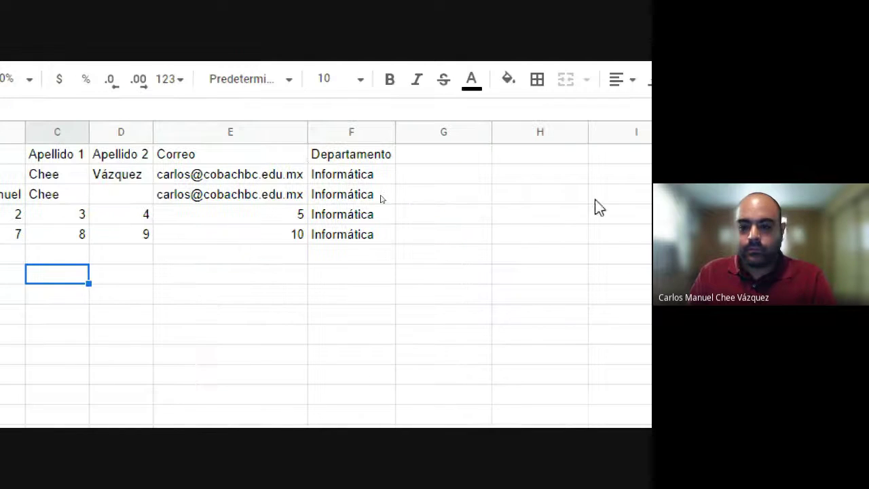
# Step: Make the header row A1:F1 bold
pyautogui.moveTo(134, 160); pyautogui.dragTo(6, 169)
pyautogui.moveTo(47, 149); pyautogui.dragTo(62, 155)
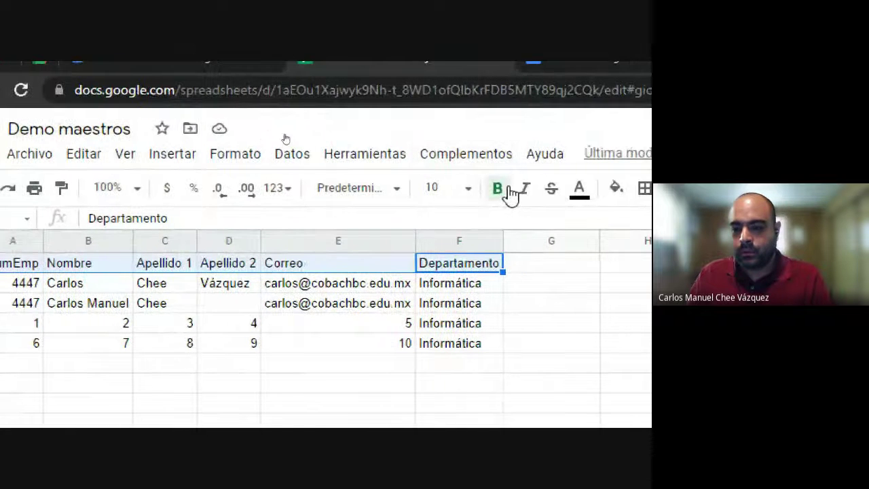
pyautogui.click(501, 197)
pyautogui.click(459, 363)
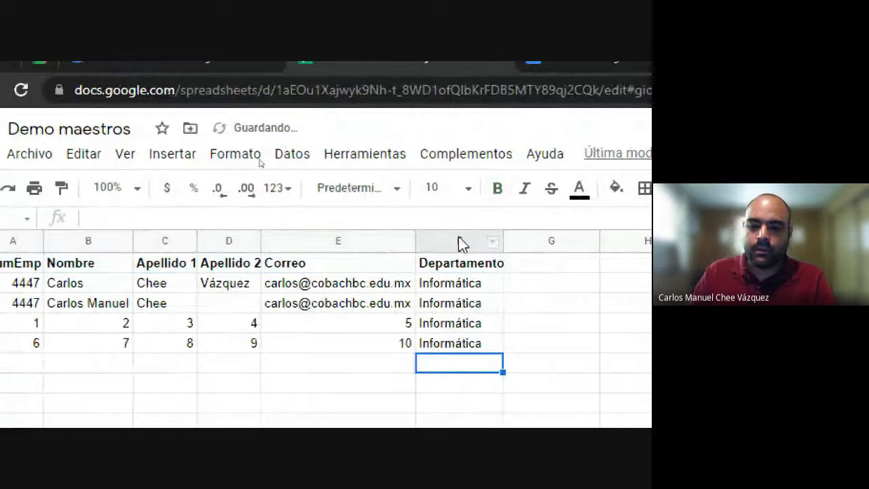
# Step: Select columns A to F and auto-fit them to the bolded headers
pyautogui.moveTo(460, 241); pyautogui.dragTo(176, 244)
pyautogui.moveTo(4, 246); pyautogui.dragTo(81, 254)
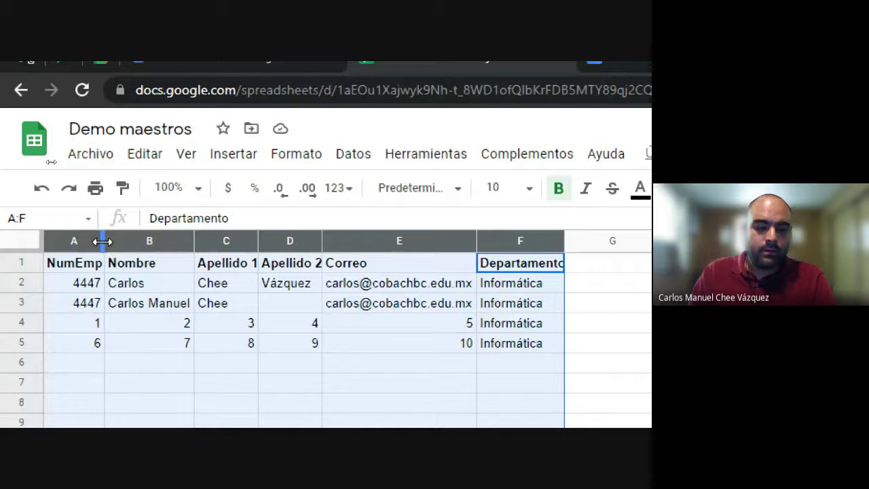
pyautogui.doubleClick(102, 241)
pyautogui.click(205, 312)
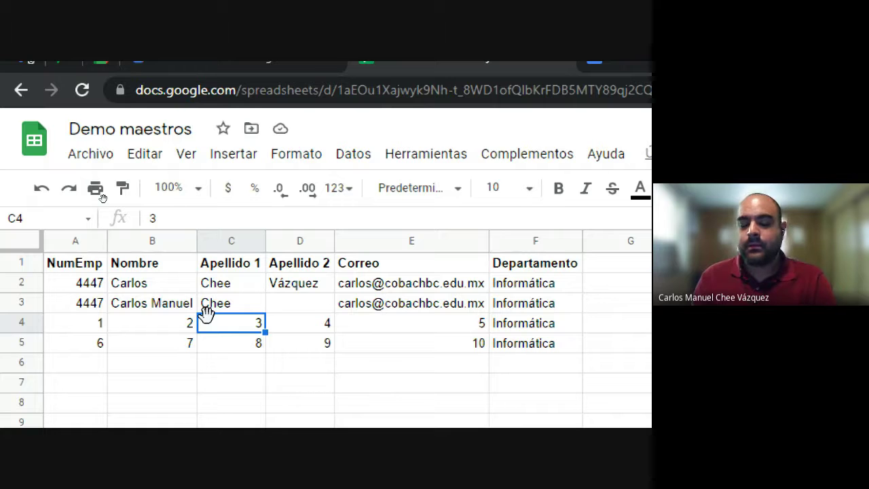
# Step: Switch the browser to full screen and select cell A2 holding 4447
pyautogui.moveTo(436, 285)
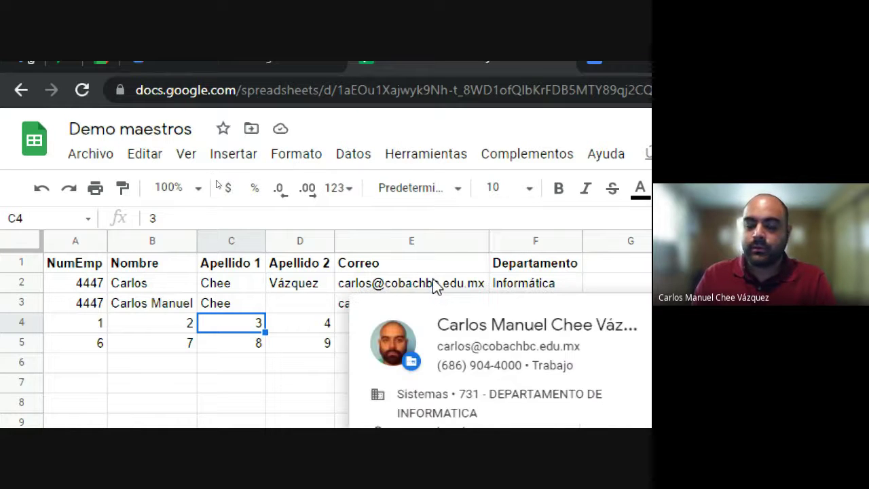
pyautogui.press('F11')
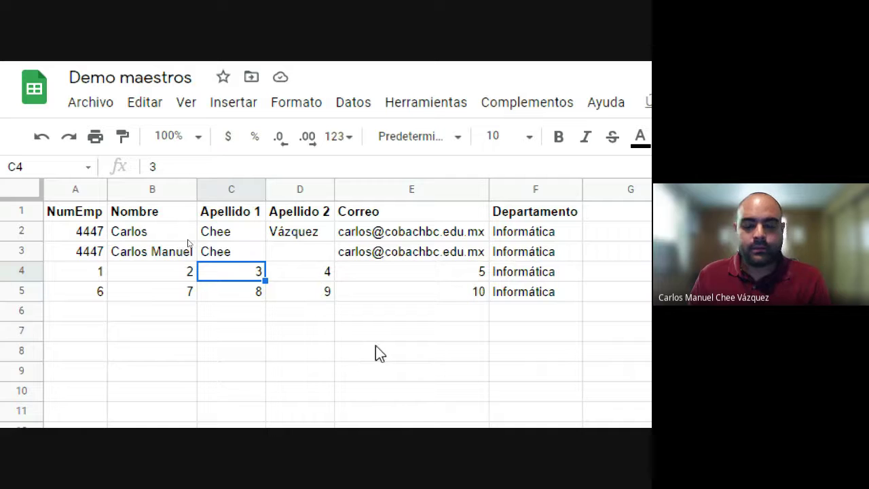
pyautogui.click(89, 233)
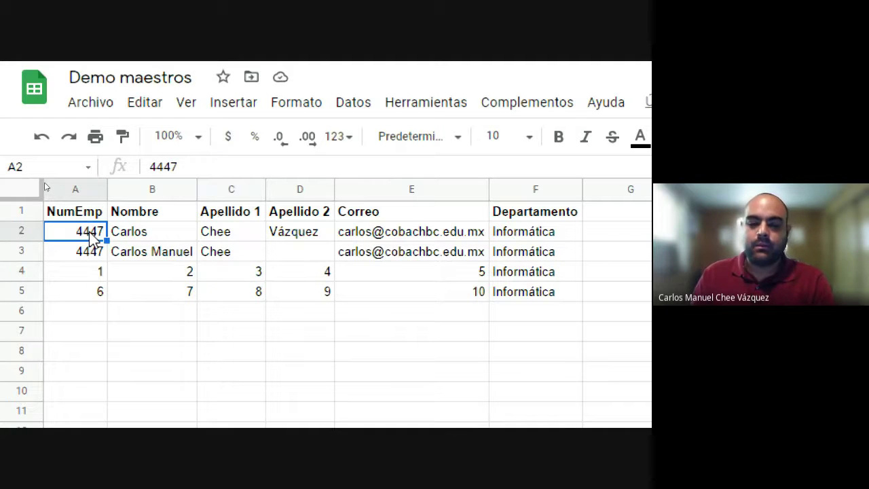
pyautogui.scroll(-3, 380, 392)
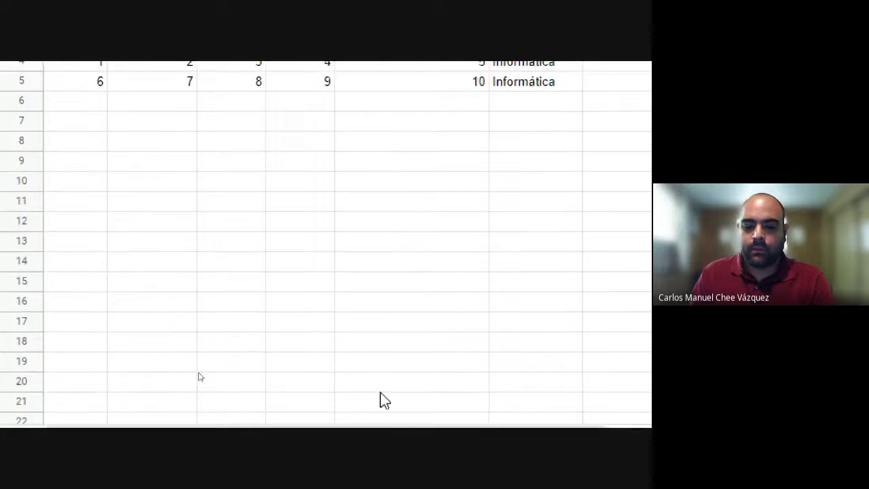
pyautogui.click(613, 408)
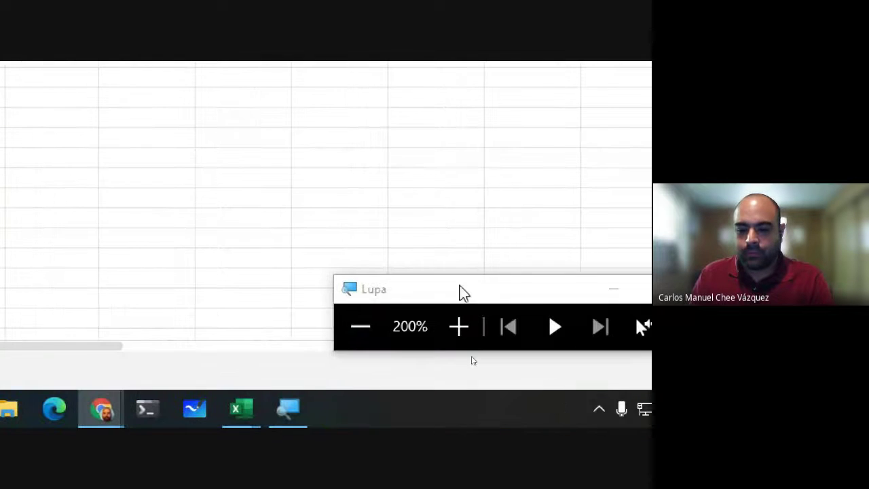
pyautogui.click(353, 320)
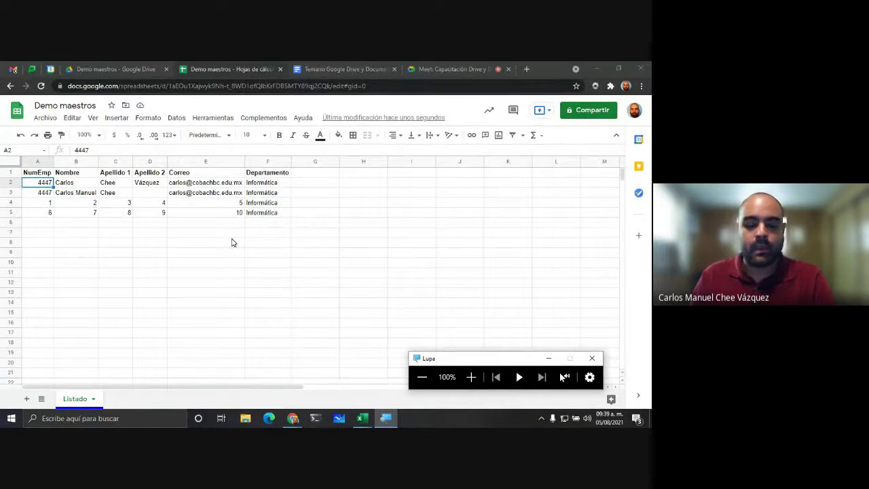
pyautogui.click(250, 204)
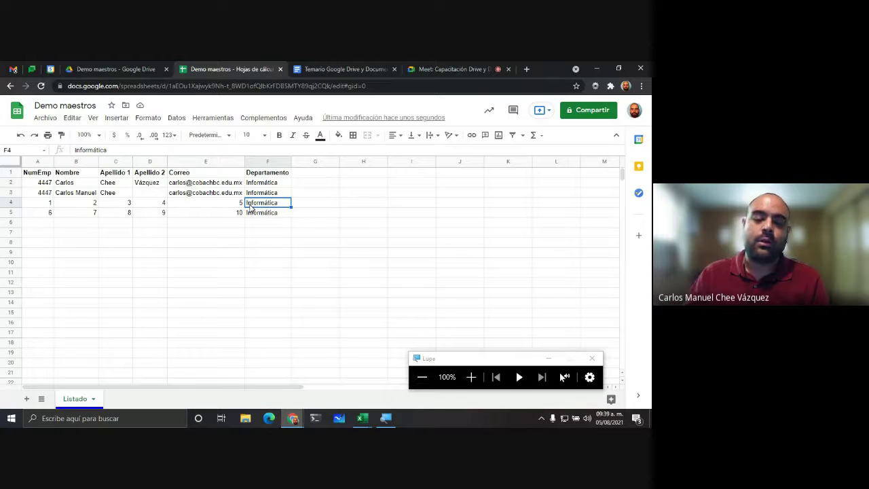
# Step: Copy the Listado table A1:F73 from the BD Personal Ecogas Excel workbook and switch back to Chrome
pyautogui.hotkey('alt', 'Tab')
pyautogui.hotkey('alt', 'Tab')
pyautogui.hotkey('alt', 'Tab')
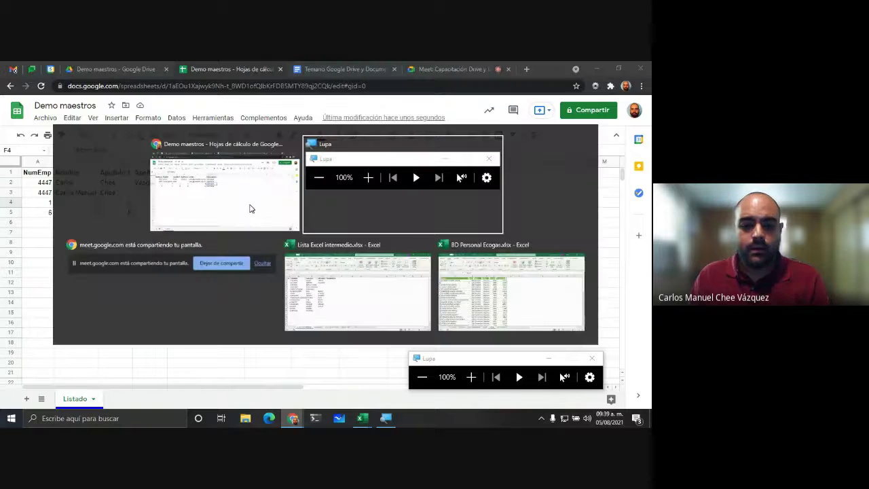
pyautogui.hotkey('alt', 'Tab')
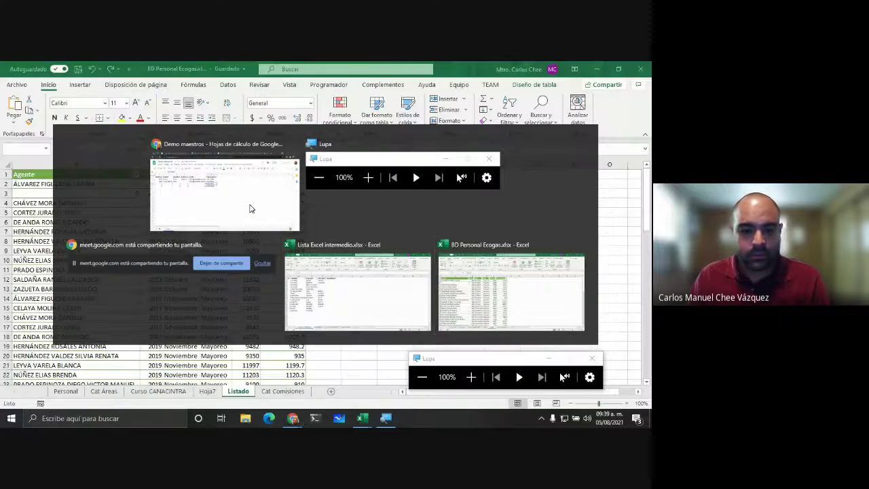
pyautogui.click(338, 234)
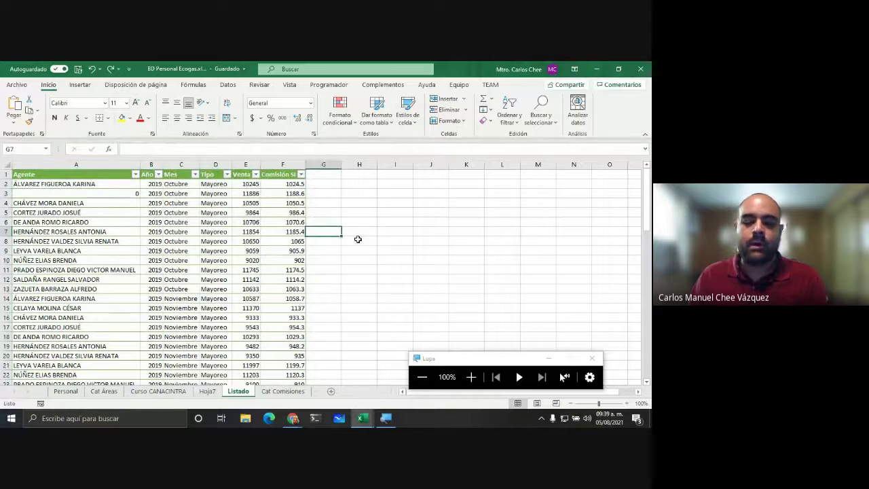
pyautogui.click(37, 175)
pyautogui.scroll(-13, 136, 258)
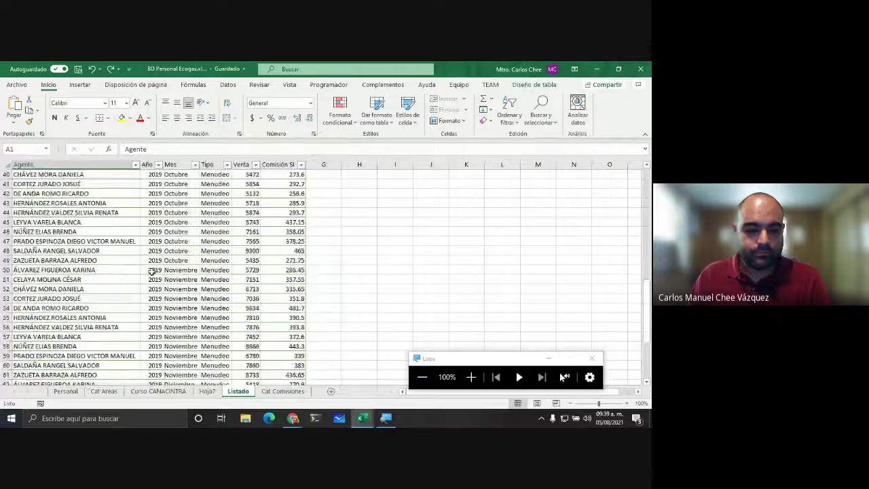
pyautogui.scroll(-11, 152, 270)
pyautogui.scroll(1, 287, 229)
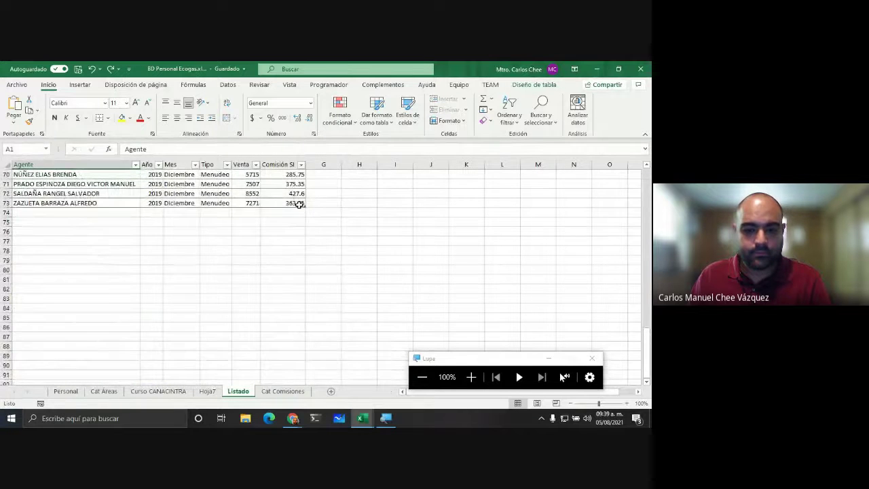
pyautogui.keyDown('shift'); pyautogui.click(300, 204); pyautogui.keyUp('shift')
pyautogui.hotkey('ctrl', 'c')
pyautogui.hotkey('alt', 'Tab')
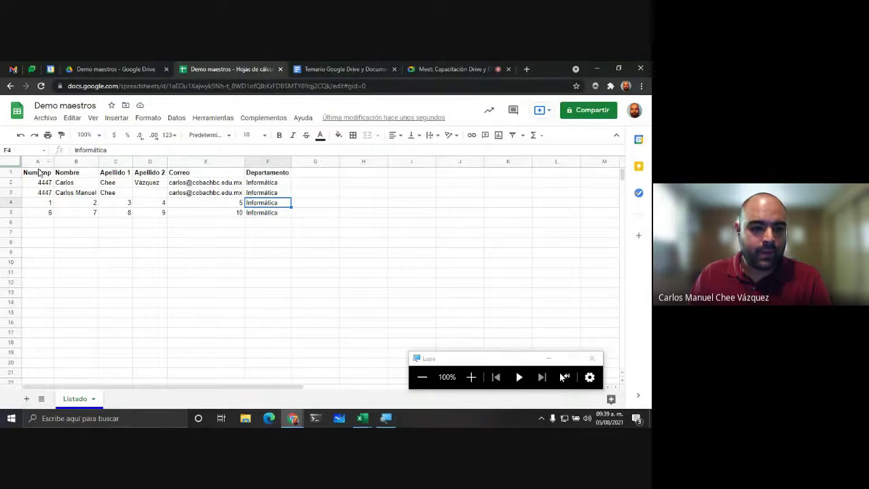
# Step: Clear the staff list in A1:F5 and paste the Excel Listado table at A1, then return to Excel
pyautogui.moveTo(43, 174); pyautogui.dragTo(251, 213)
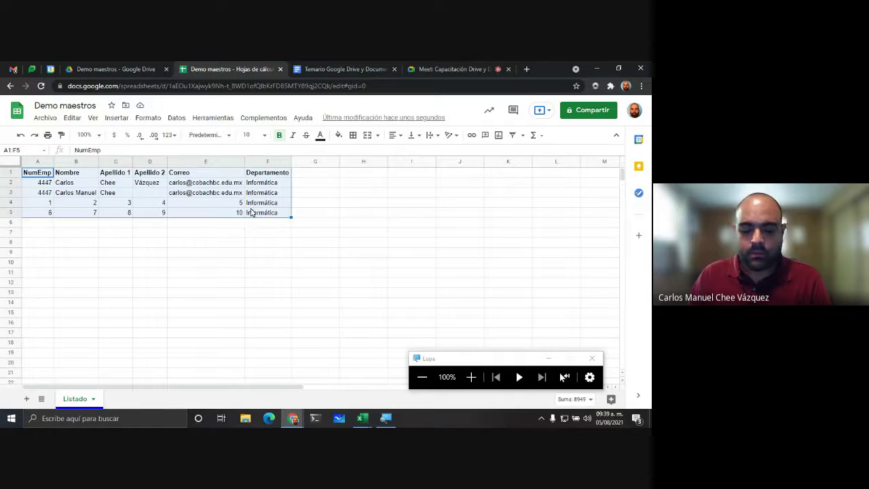
pyautogui.press('Delete')
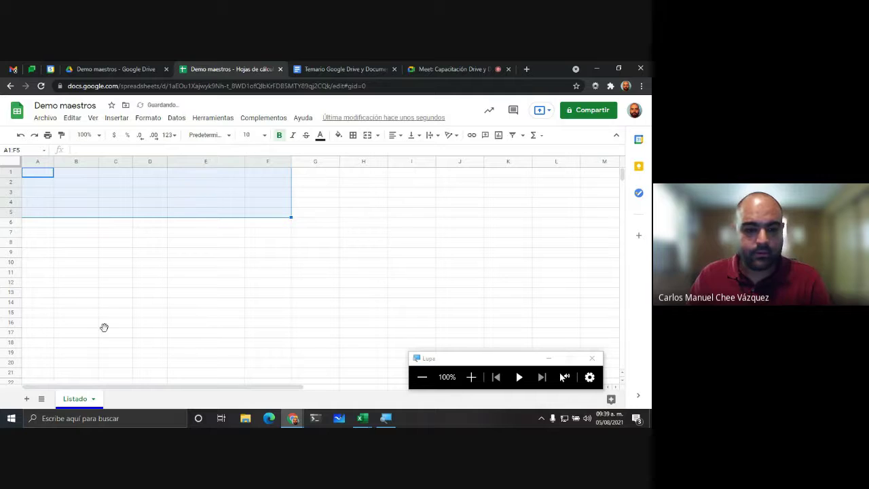
pyautogui.click(102, 326)
pyautogui.click(43, 175)
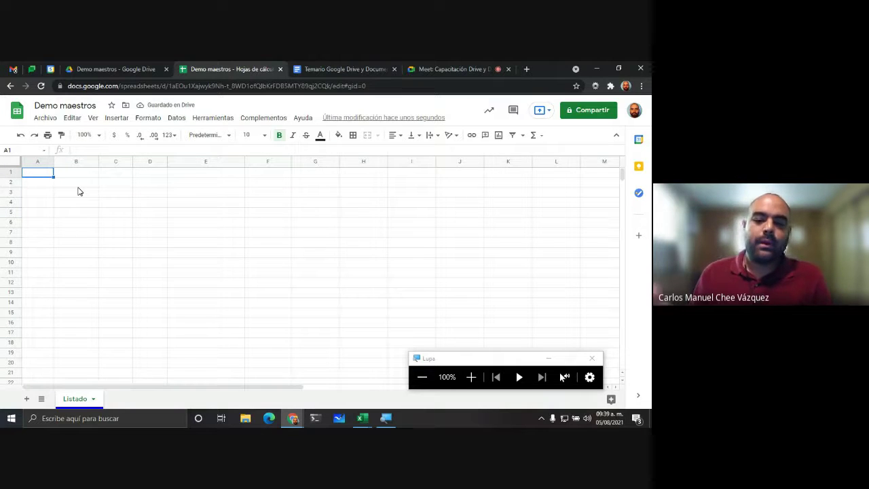
pyautogui.hotkey('ctrl', 'v')
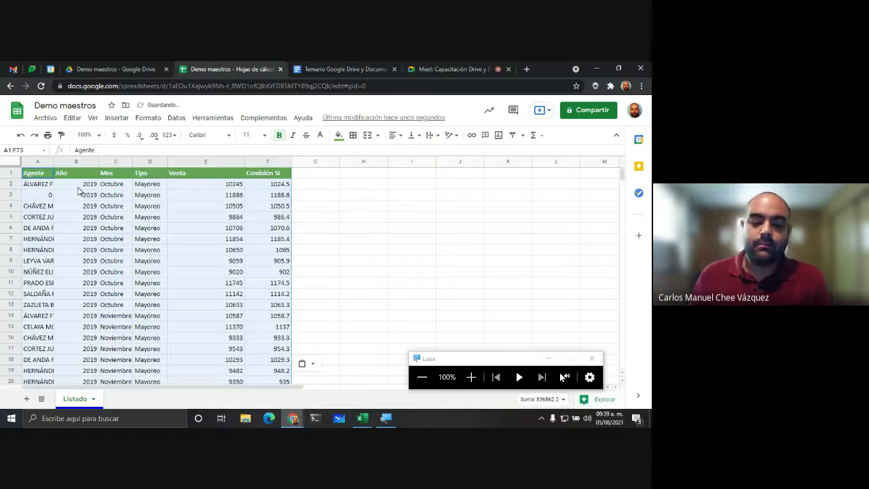
pyautogui.click(160, 206)
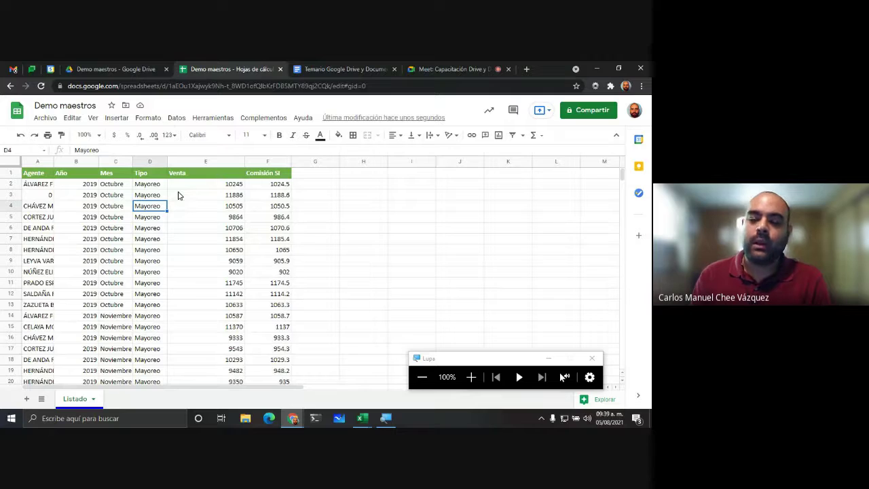
pyautogui.hotkey('alt', 'Tab')
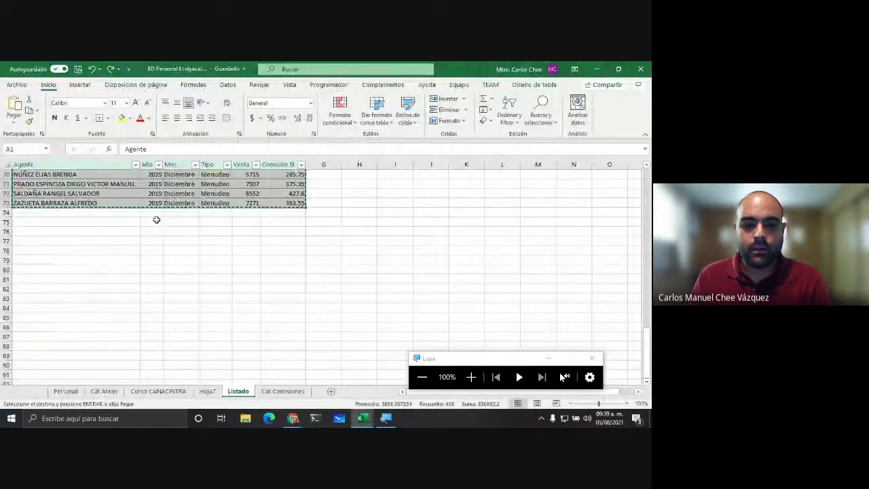
# Step: Undo the Excel table paste in the Google sheet, leaving it empty
pyautogui.scroll(15, 182, 211)
pyautogui.scroll(6, 182, 211)
pyautogui.click(323, 212)
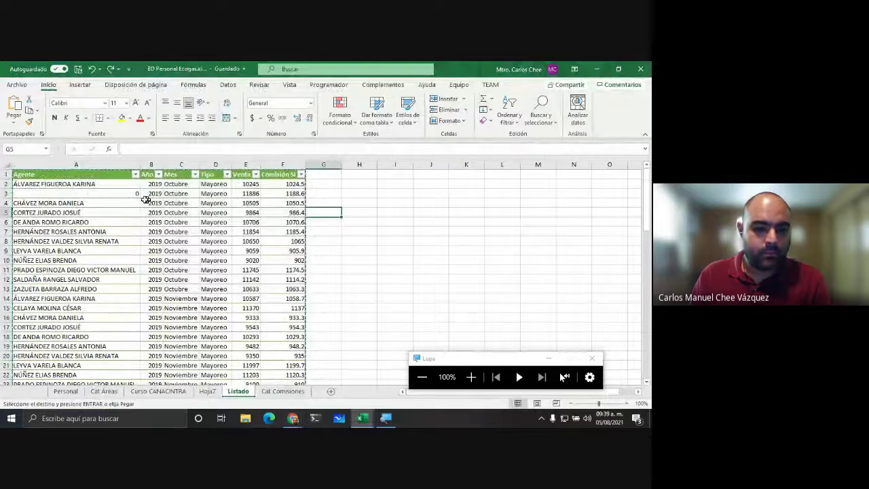
pyautogui.click(370, 239)
pyautogui.hotkey('alt', 'Tab')
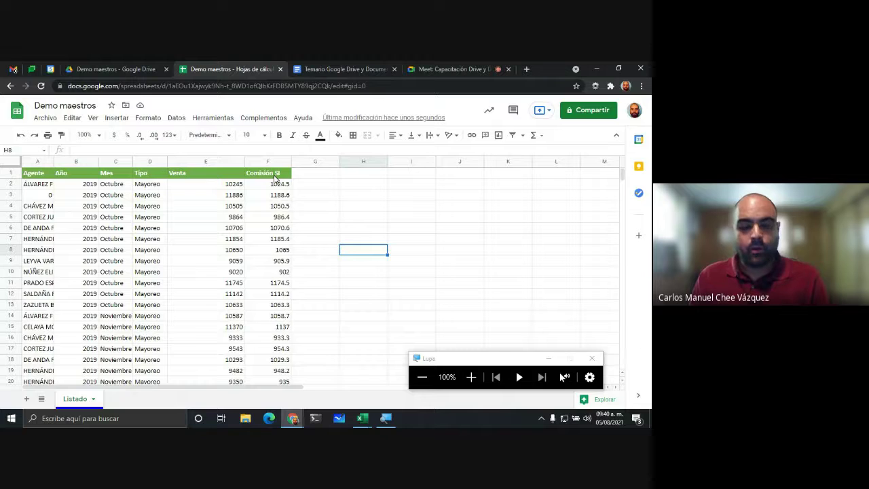
pyautogui.hotkey('ctrl', 'z')
# Step: In Excel, select the whole Listado table with Ctrl+A, copy it, and return to Sheets
pyautogui.hotkey('alt', 'Tab')
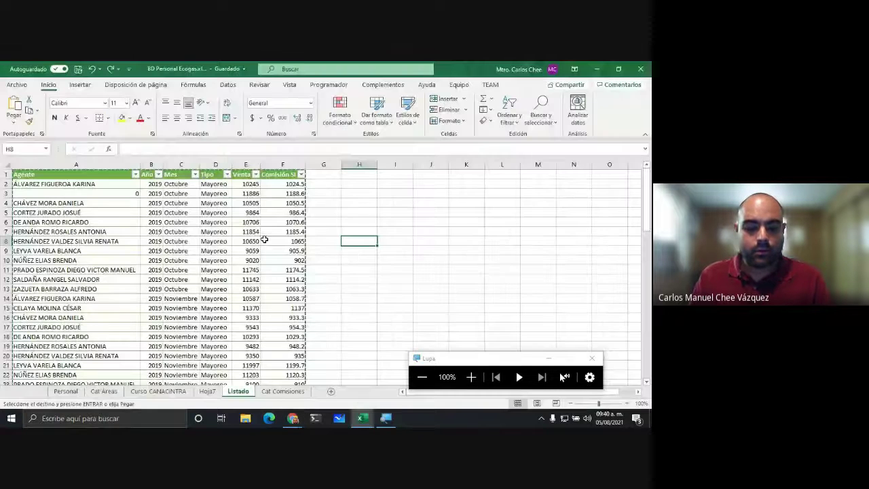
pyautogui.click(286, 252)
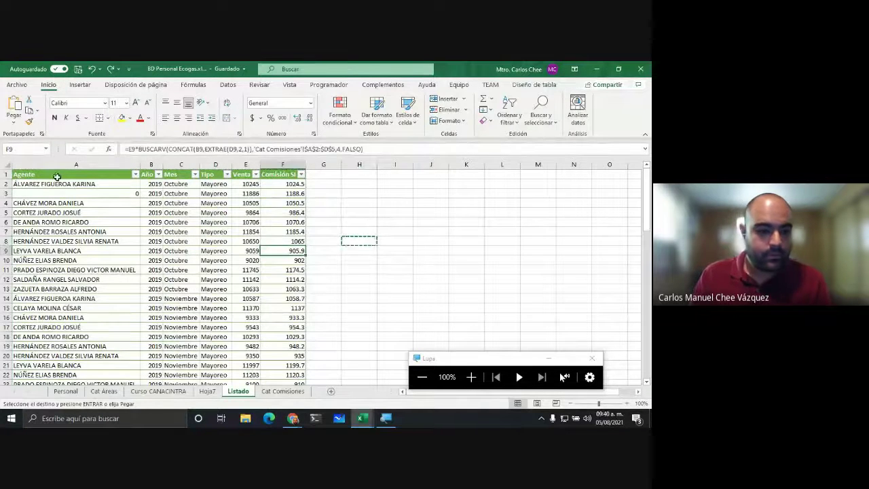
pyautogui.click(57, 177)
pyautogui.scroll(-16, 171, 251)
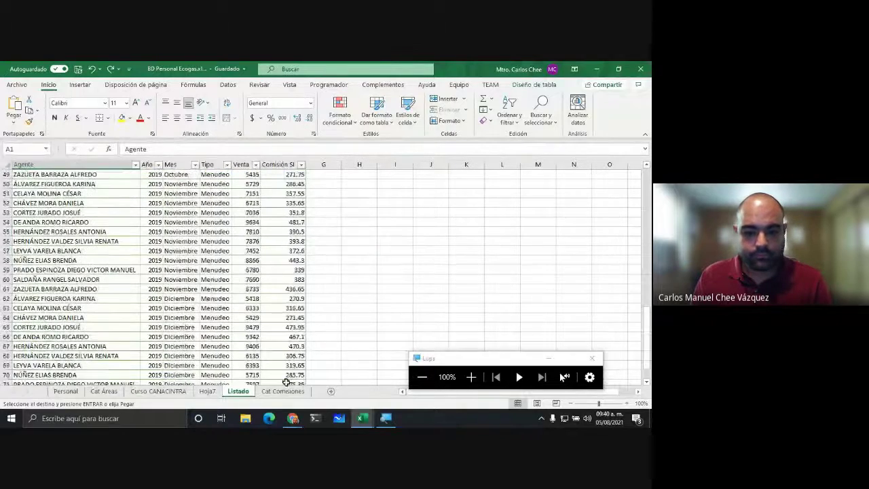
pyautogui.scroll(-5, 286, 367)
pyautogui.hotkey('ctrl', 'a')
pyautogui.hotkey('ctrl', 'c')
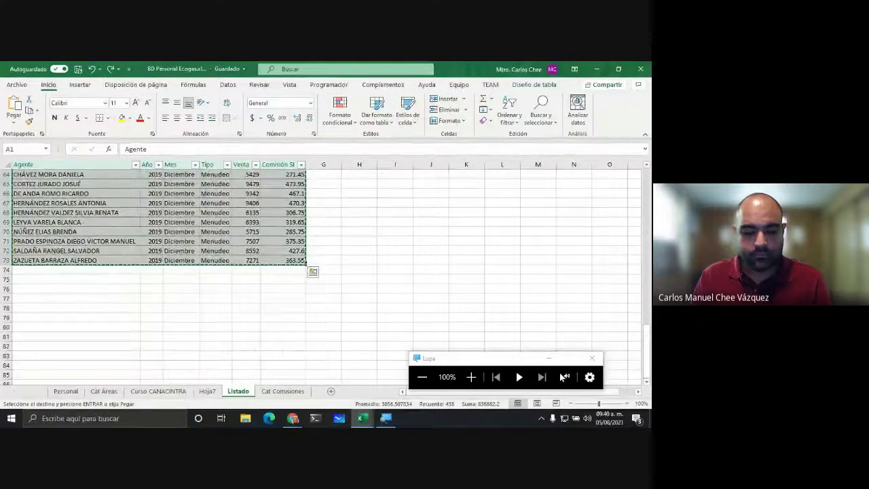
pyautogui.hotkey('alt', 'Tab')
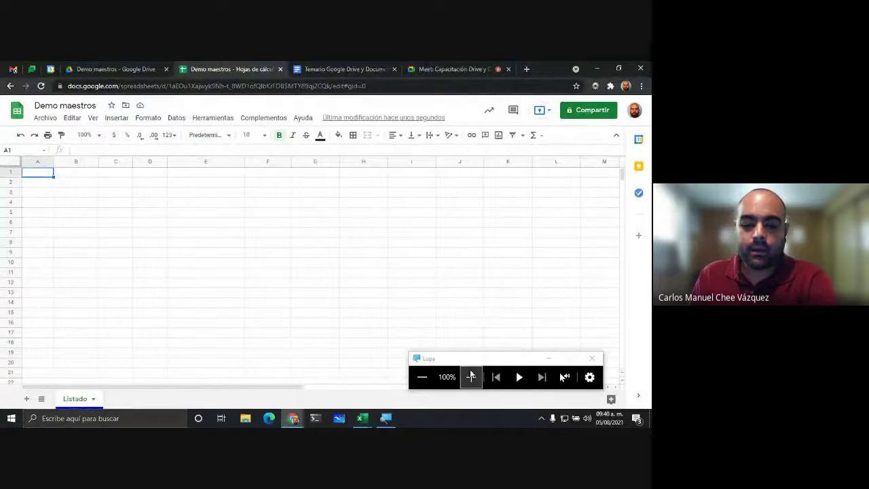
# Step: Paste the Listado table at A1 using Editar > Pegado especial > Pegar solo los valores
pyautogui.click(471, 377)
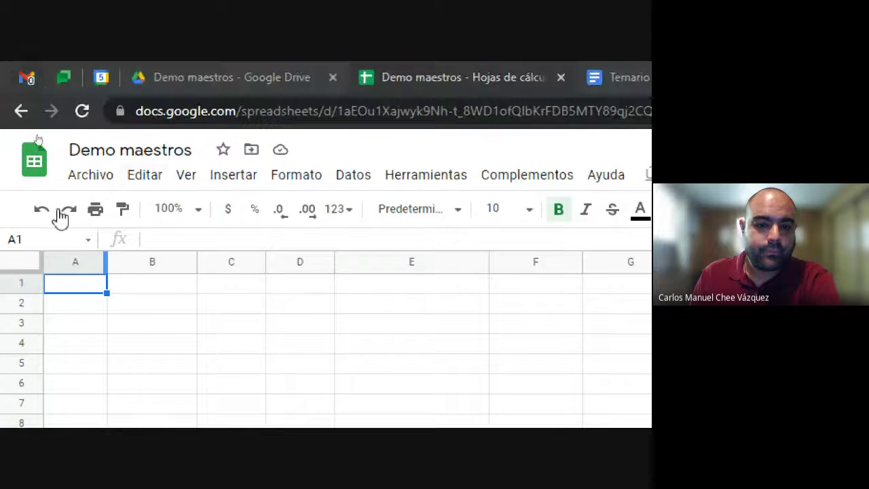
pyautogui.click(151, 178)
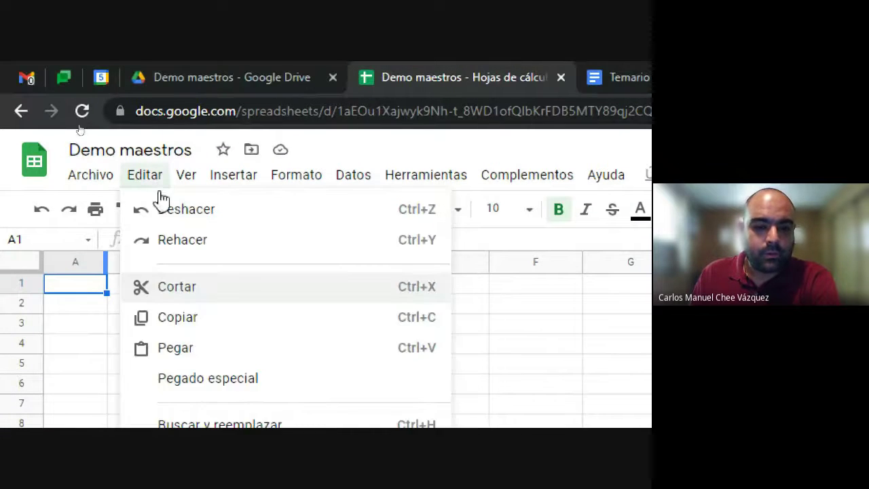
pyautogui.moveTo(299, 380)
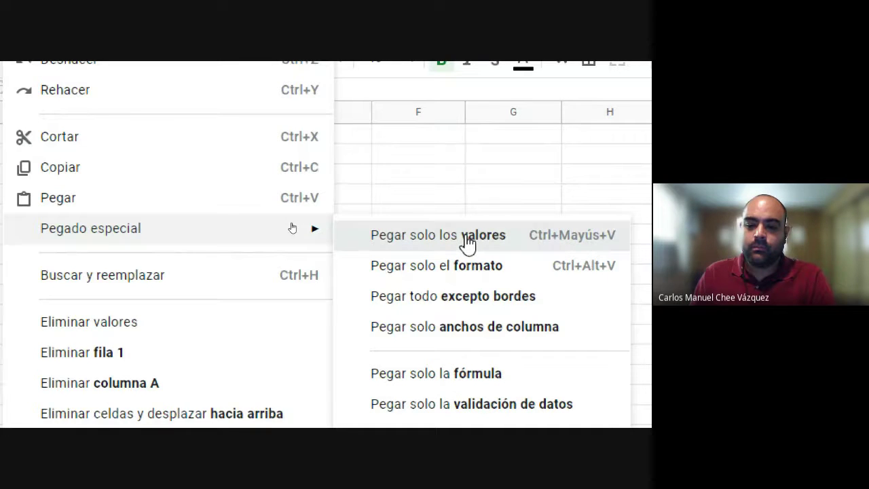
pyautogui.click(431, 247)
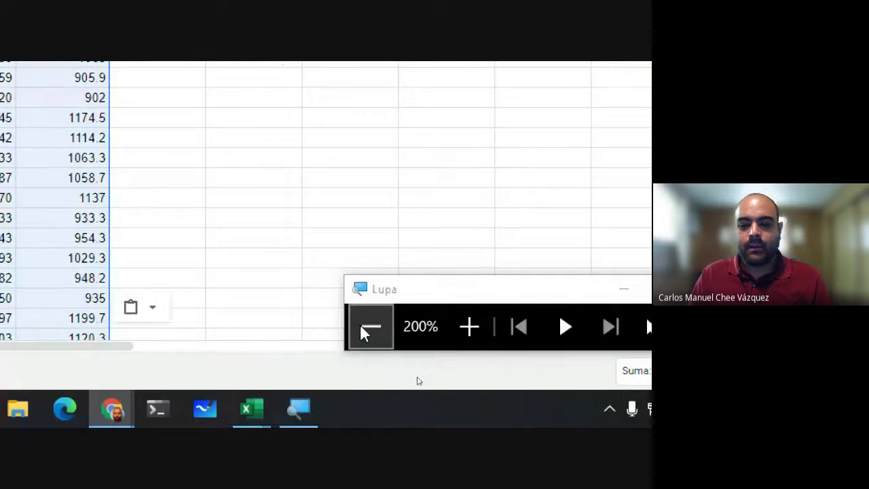
# Step: Select header row 1 and scroll down through the pasted table
pyautogui.click(363, 327)
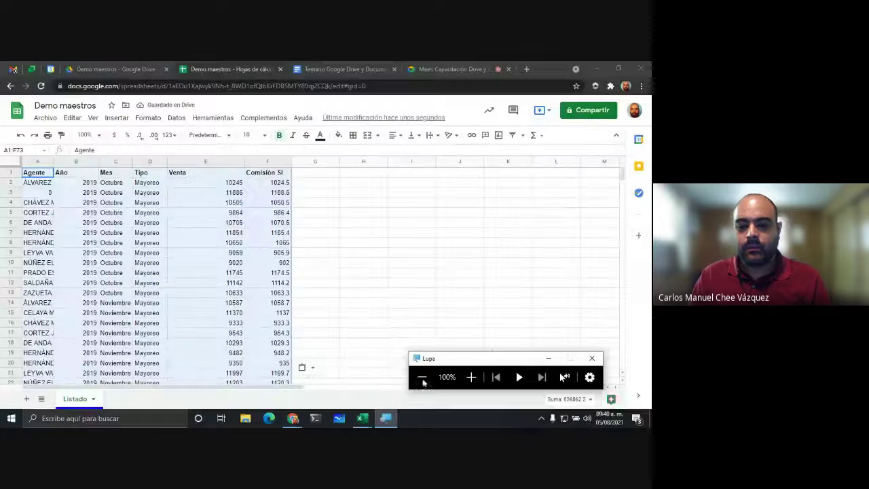
pyautogui.click(271, 264)
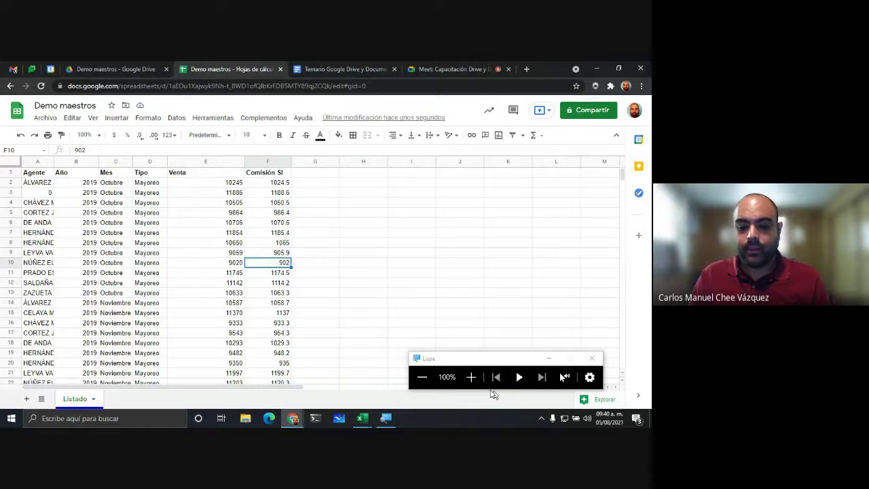
pyautogui.click(471, 376)
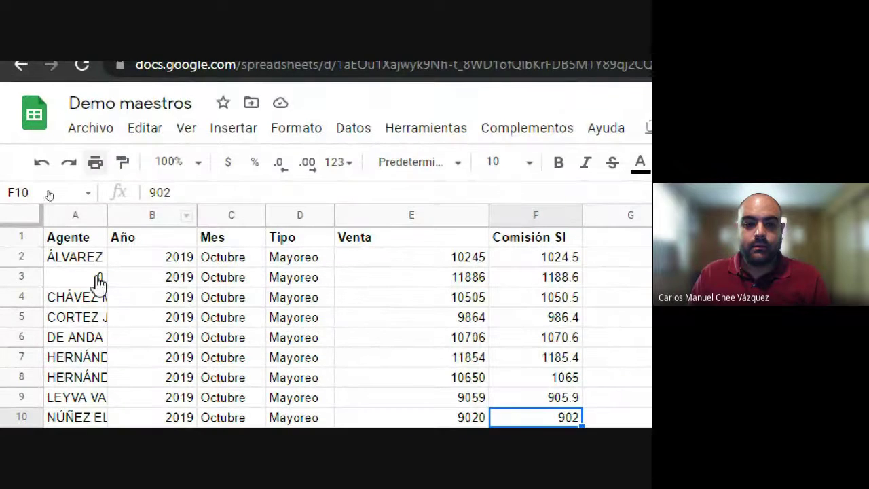
pyautogui.click(35, 235)
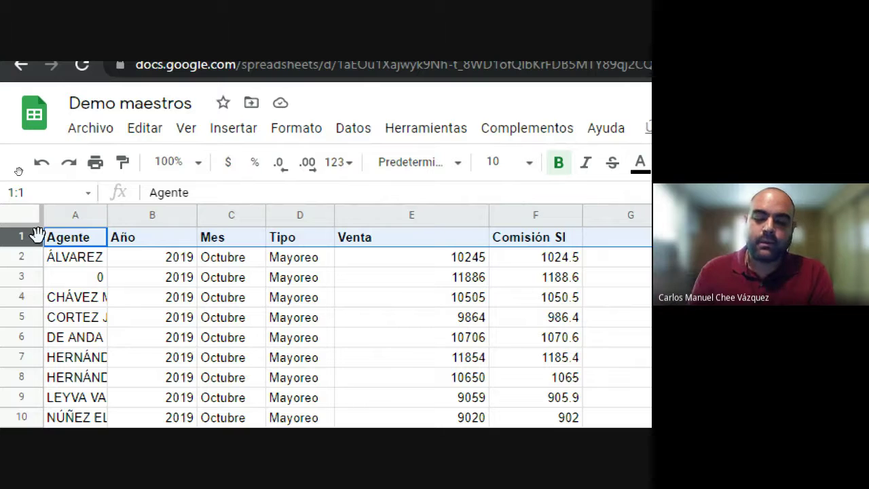
pyautogui.scroll(-2, 396, 289)
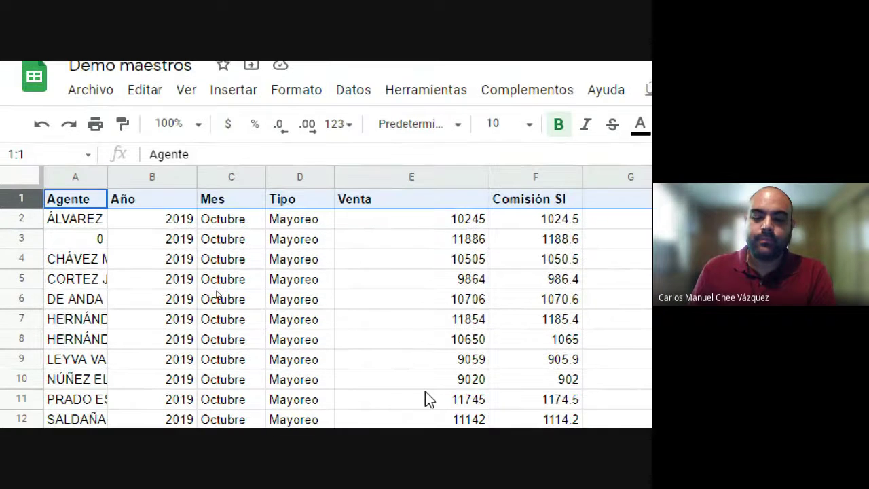
pyautogui.scroll(-2, 425, 391)
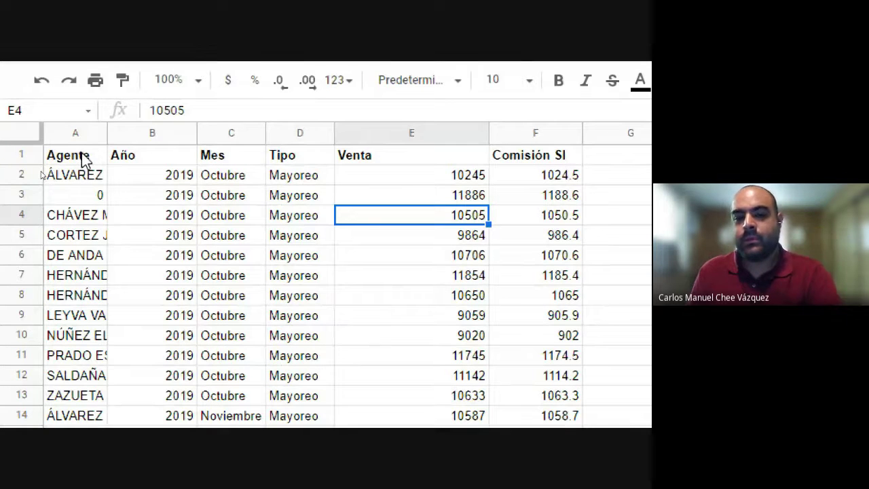
# Step: Inspect the header cells Año, Mes, Tipo, Venta and Comisión SI, and select the Venta column
pyautogui.click(158, 160)
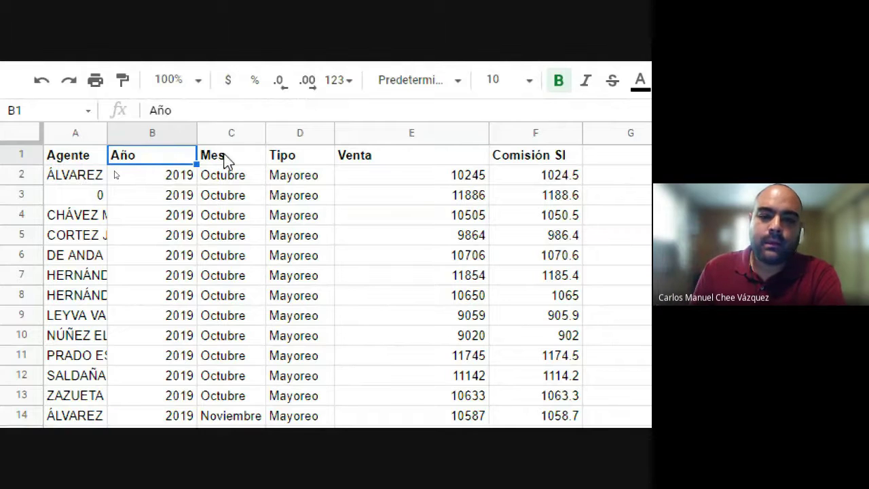
pyautogui.click(321, 157)
pyautogui.click(388, 157)
pyautogui.click(524, 157)
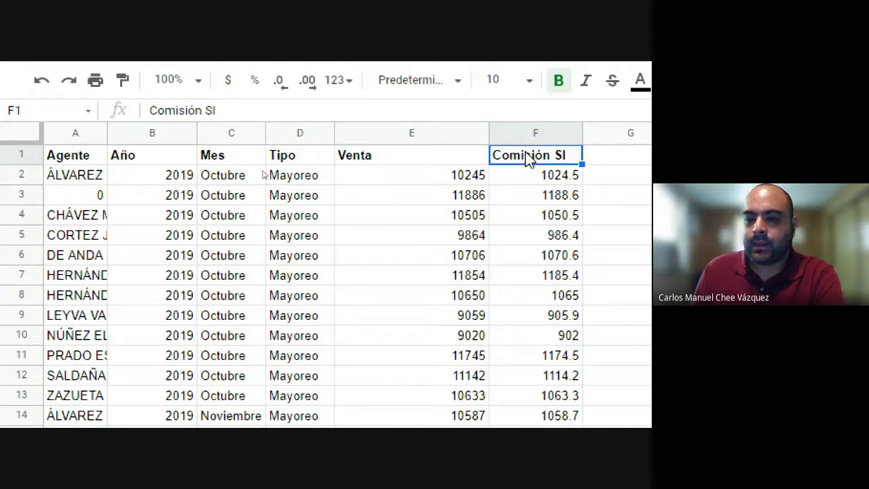
pyautogui.click(373, 140)
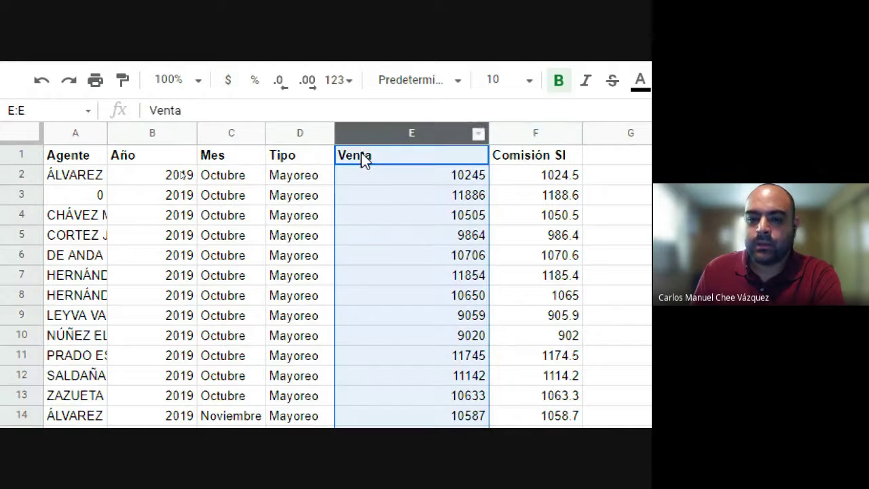
pyautogui.click(285, 162)
pyautogui.click(224, 162)
pyautogui.click(158, 162)
pyautogui.hscroll(3, 598, 207)
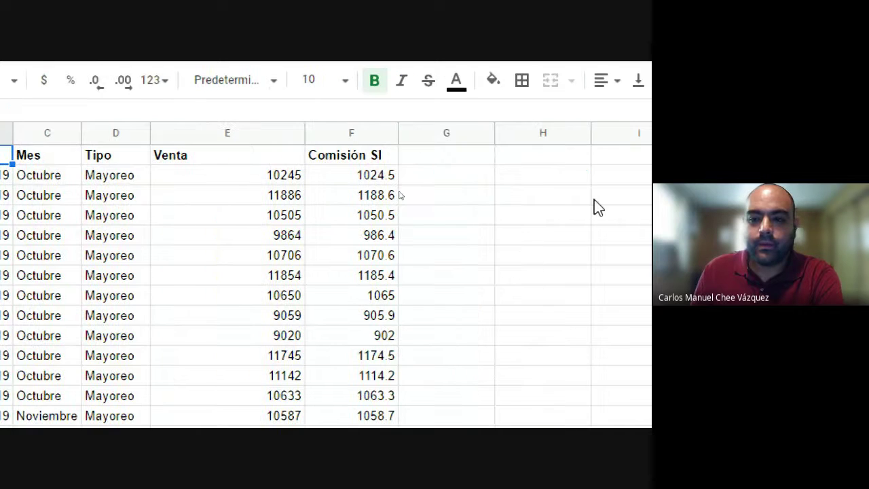
pyautogui.hscroll(-3, 598, 207)
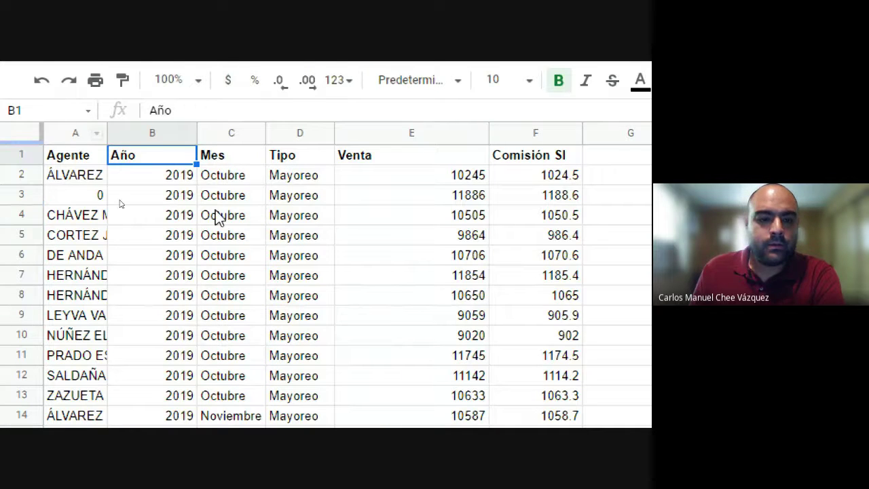
# Step: Check row 2's values (agent name, 2019, Octubre, Mayoreo, 10245), then select columns A through F
pyautogui.click(87, 179)
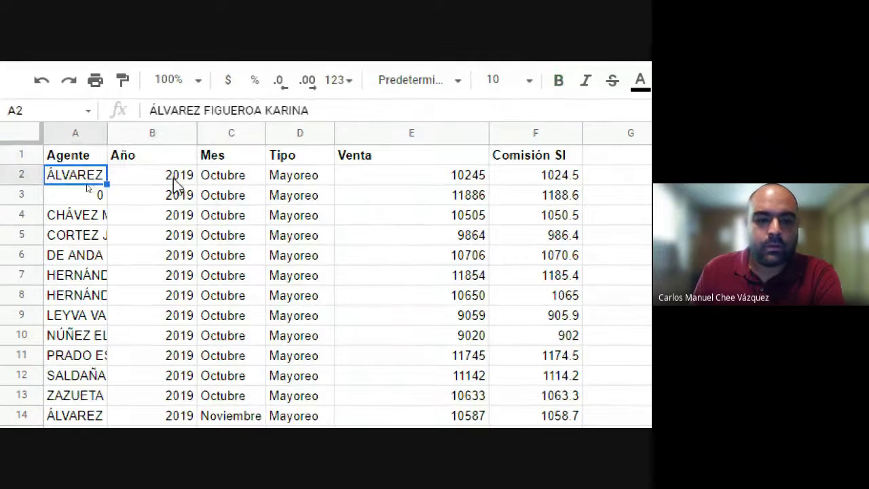
pyautogui.click(175, 180)
pyautogui.click(230, 180)
pyautogui.click(311, 185)
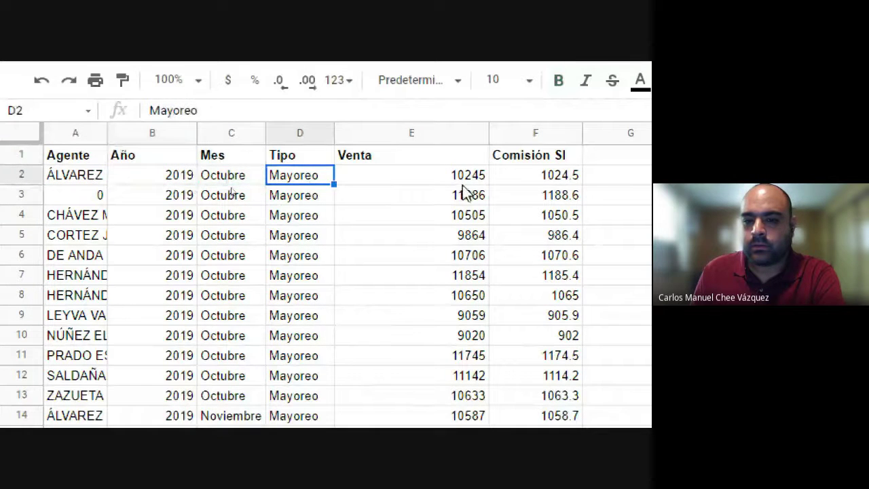
pyautogui.click(481, 179)
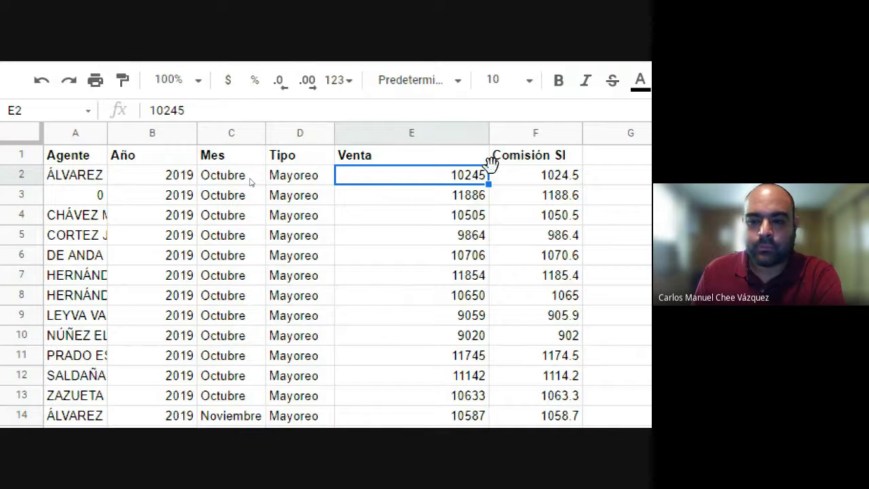
pyautogui.click(543, 132)
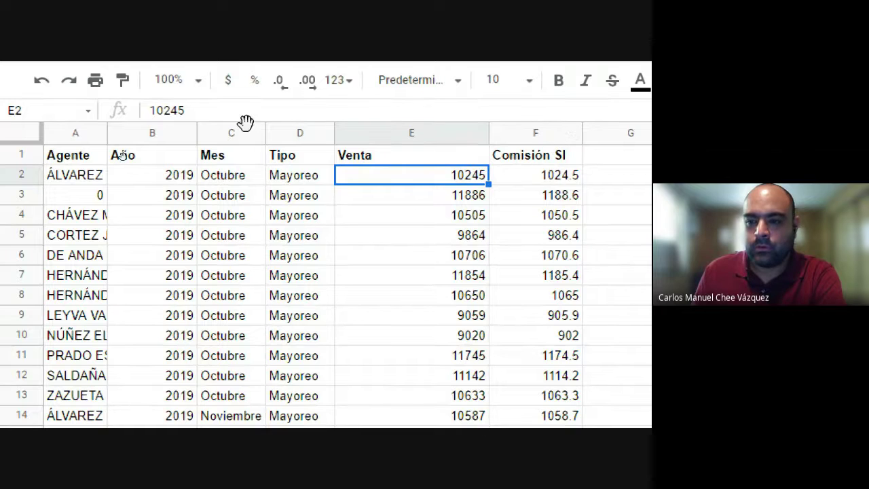
pyautogui.keyDown('shift'); pyautogui.click(77, 129); pyautogui.keyUp('shift')
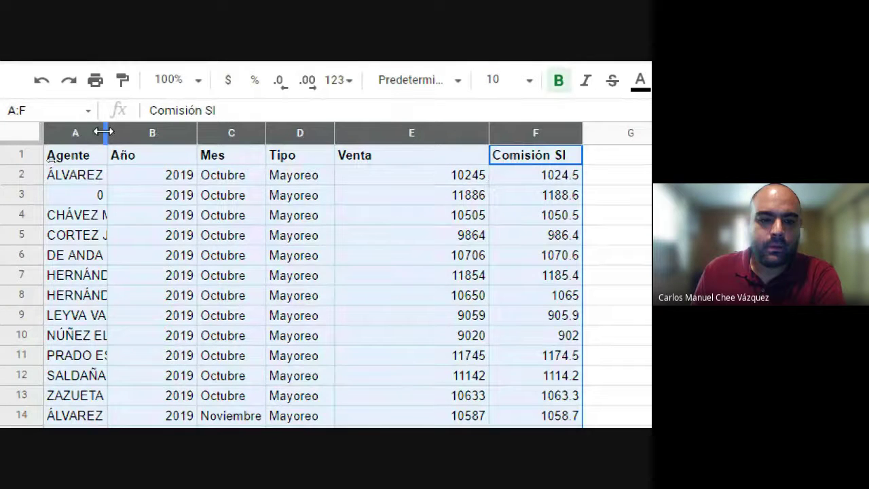
# Step: Auto-fit columns A to F so full agent names show, then select cell A3
pyautogui.doubleClick(105, 131)
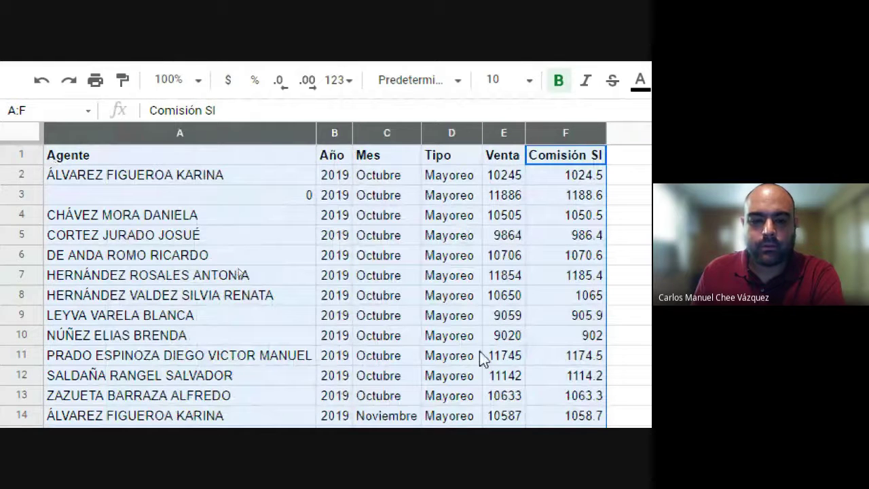
pyautogui.click(245, 196)
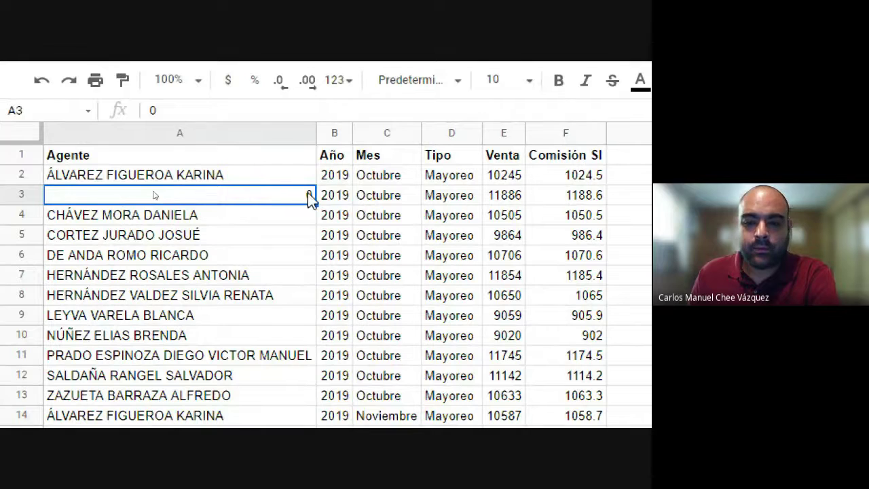
pyautogui.click(343, 195)
pyautogui.moveTo(266, 199); pyautogui.dragTo(574, 200)
pyautogui.press('Delete')
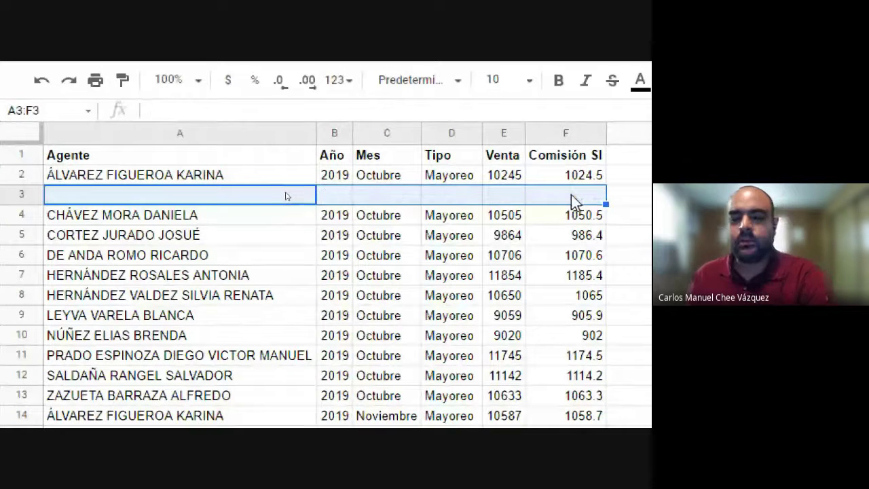
pyautogui.hotkey('ctrl', 'z')
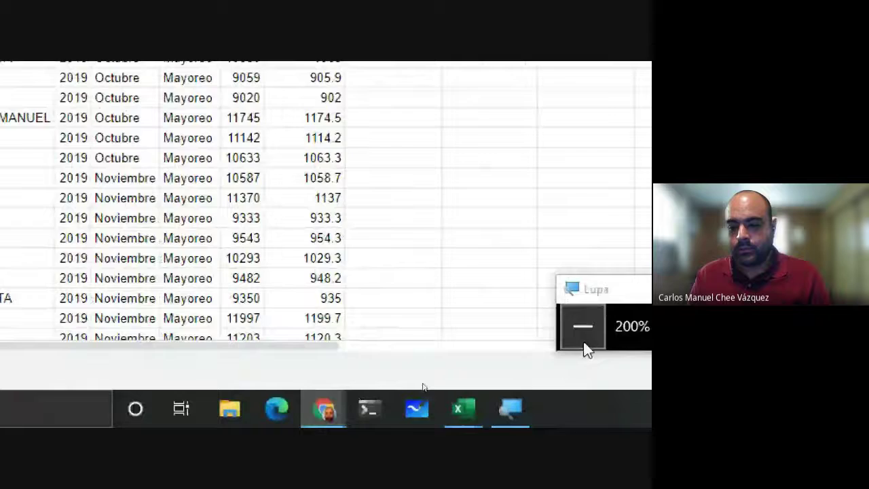
pyautogui.click(583, 345)
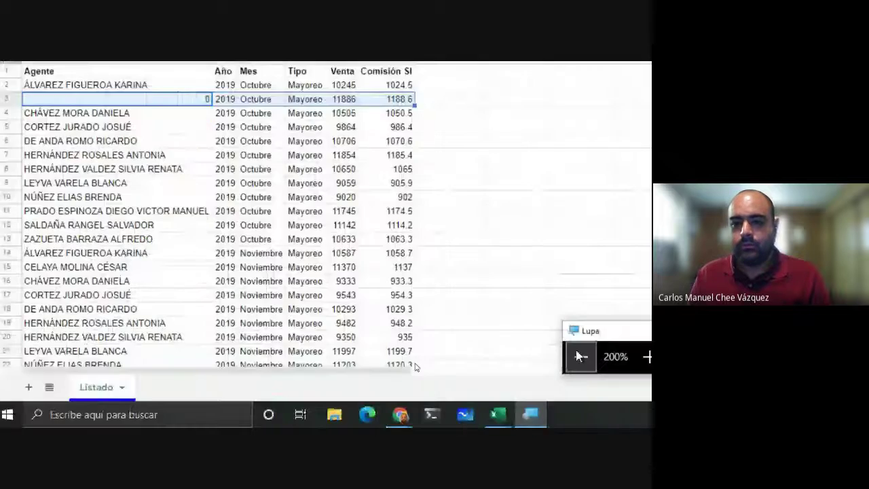
pyautogui.click(443, 68)
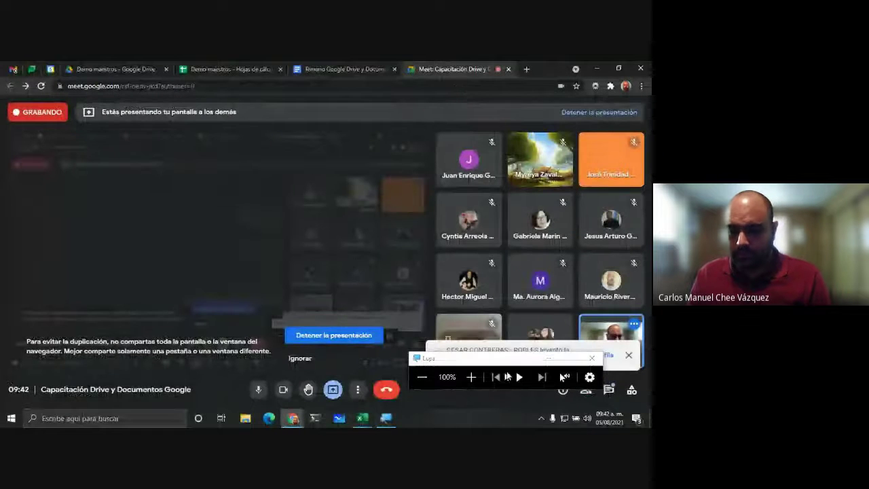
pyautogui.moveTo(508, 356); pyautogui.dragTo(271, 339)
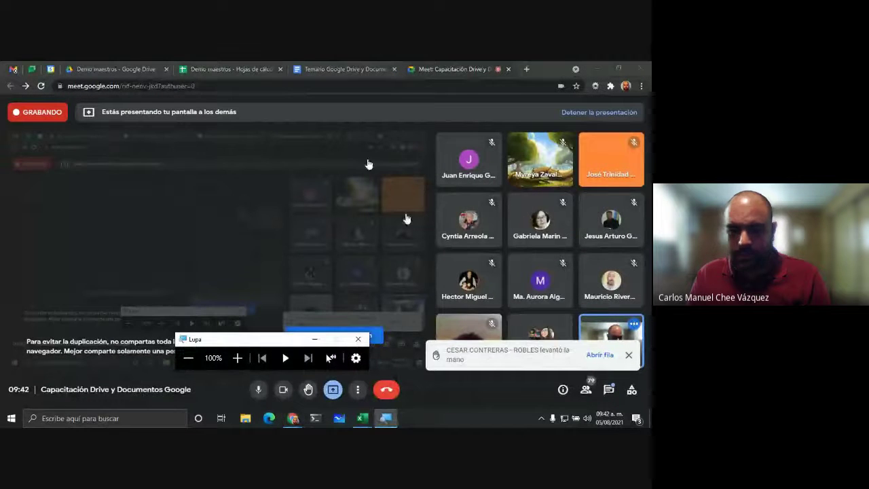
pyautogui.click(243, 65)
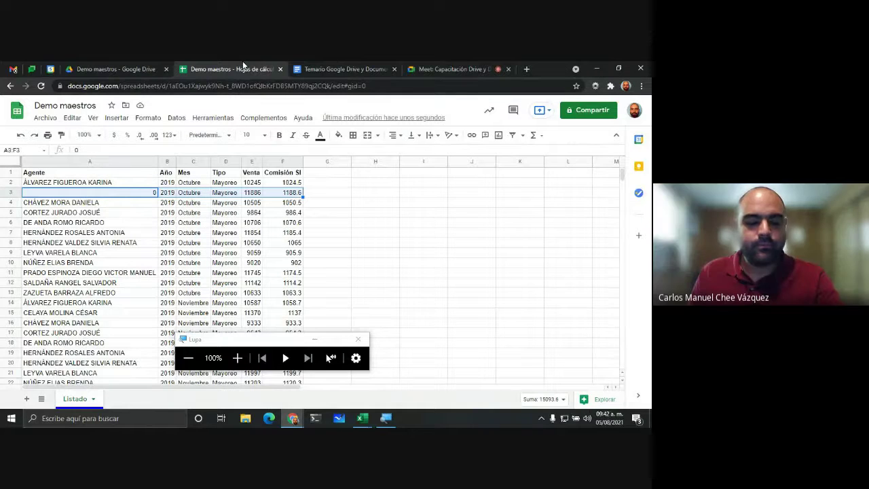
pyautogui.hotkey('alt', 'Tab')
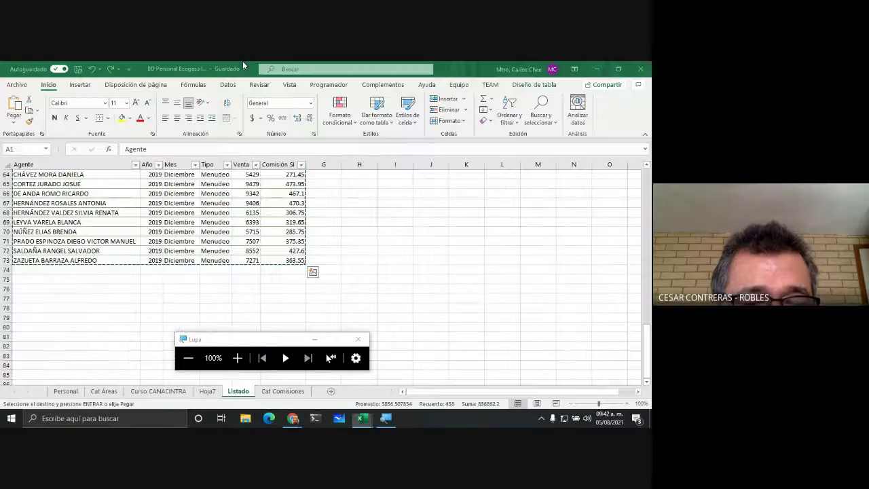
pyautogui.scroll(20, 126, 258)
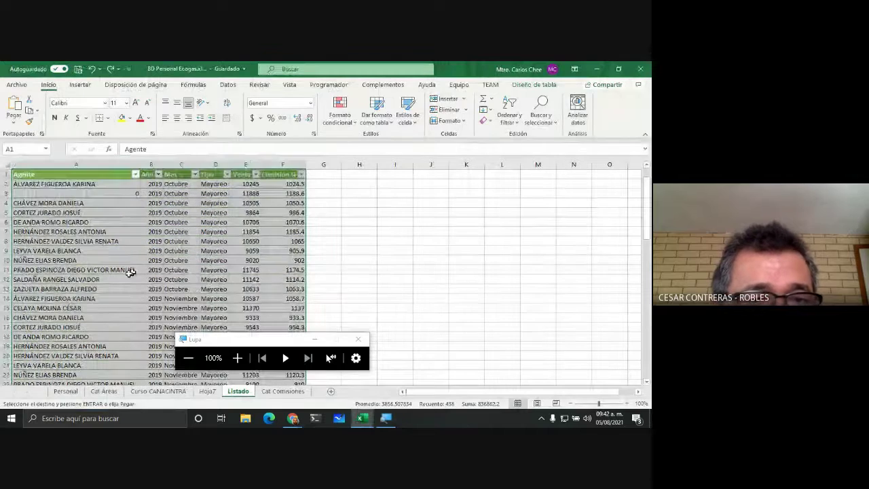
pyautogui.click(106, 154)
pyautogui.press('Escape')
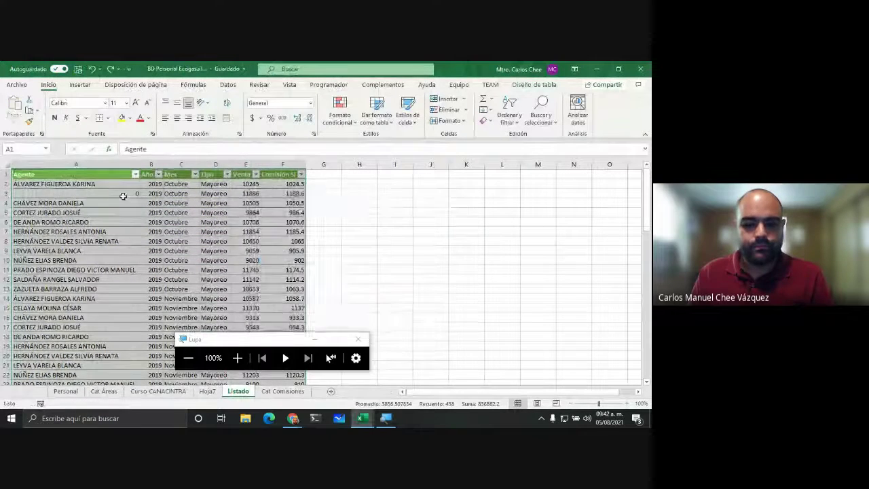
pyautogui.click(123, 194)
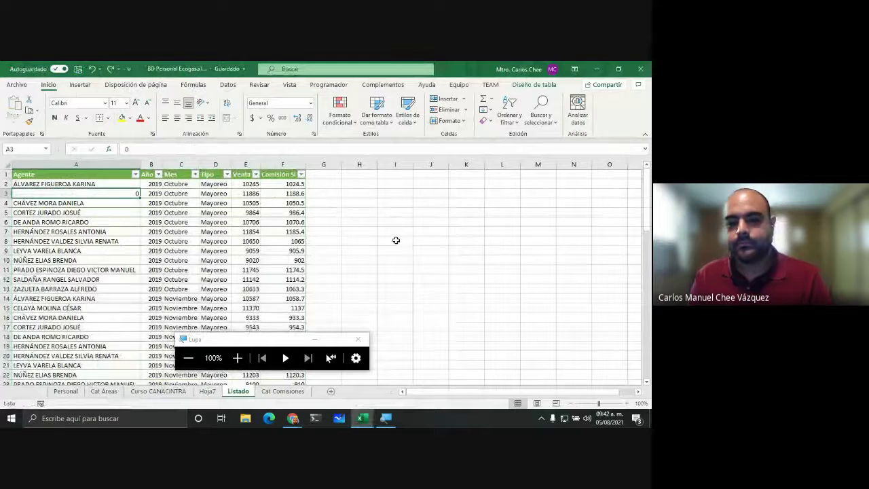
pyautogui.hotkey('alt', 'Tab')
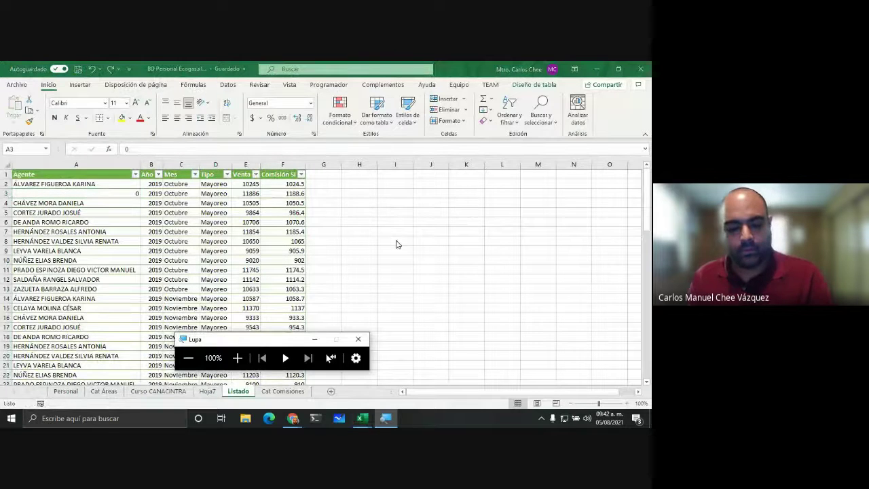
pyautogui.hotkey('alt', 'Tab')
pyautogui.hotkey('alt', 'Tab')
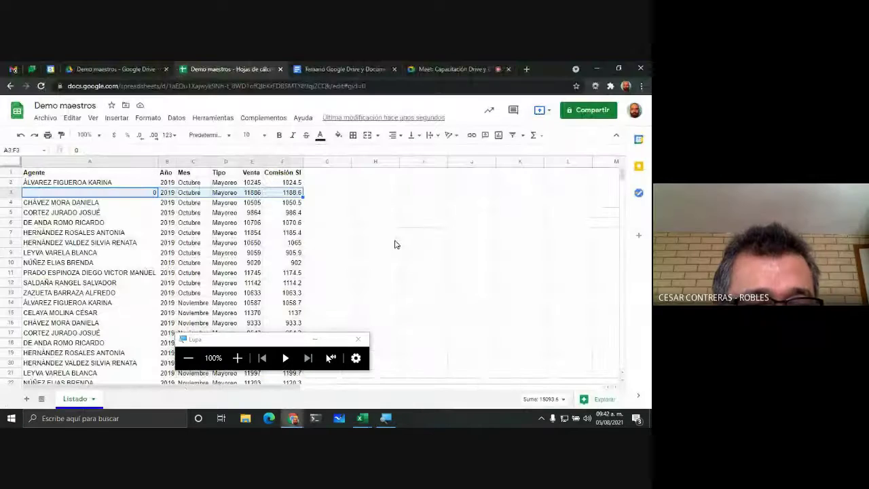
# Step: Magnify the screen to 200%, then open and dismiss the row 3 options
pyautogui.click(328, 222)
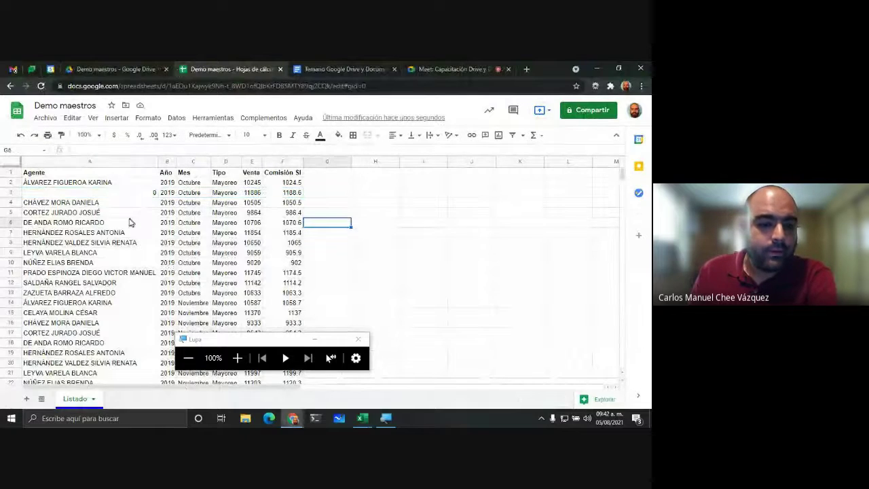
pyautogui.click(237, 358)
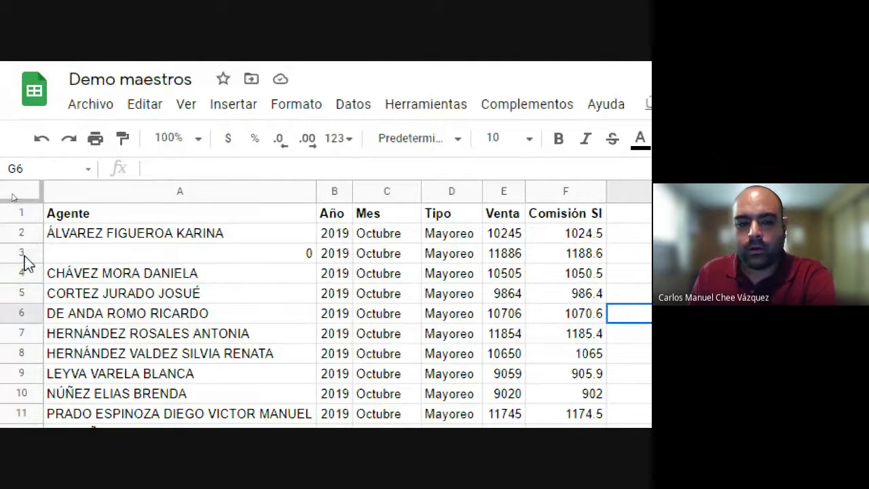
pyautogui.rightClick(23, 257)
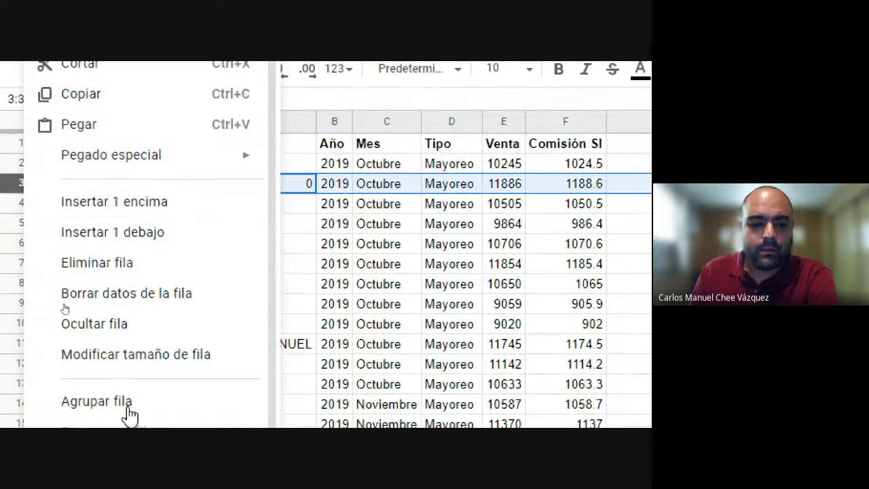
pyautogui.click(11, 180)
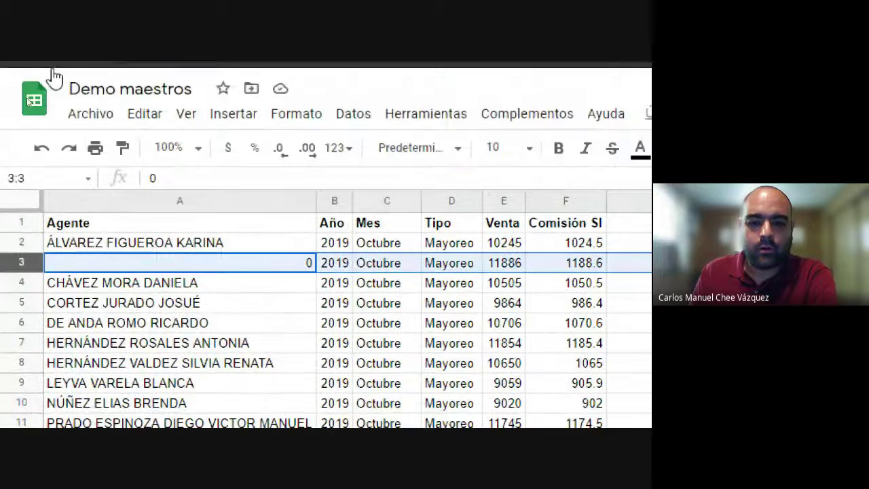
pyautogui.rightClick(23, 275)
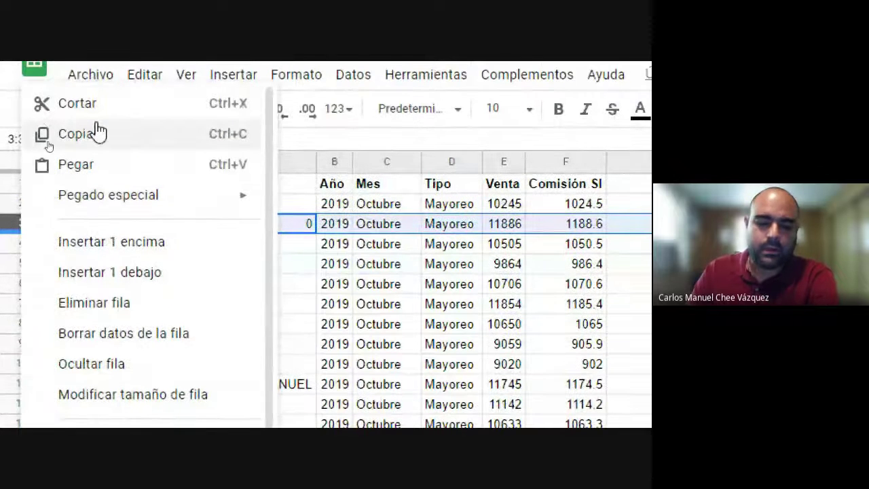
pyautogui.click(588, 265)
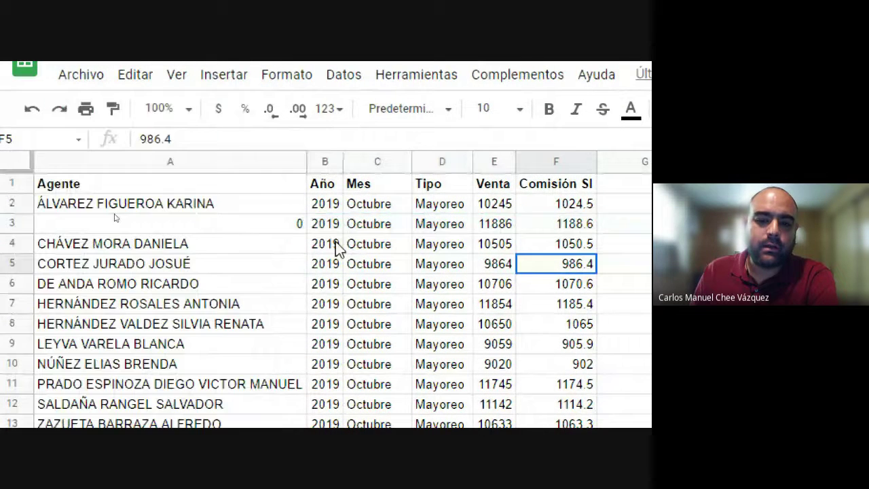
# Step: Select row 4 and open its right-click row menu
pyautogui.click(19, 244)
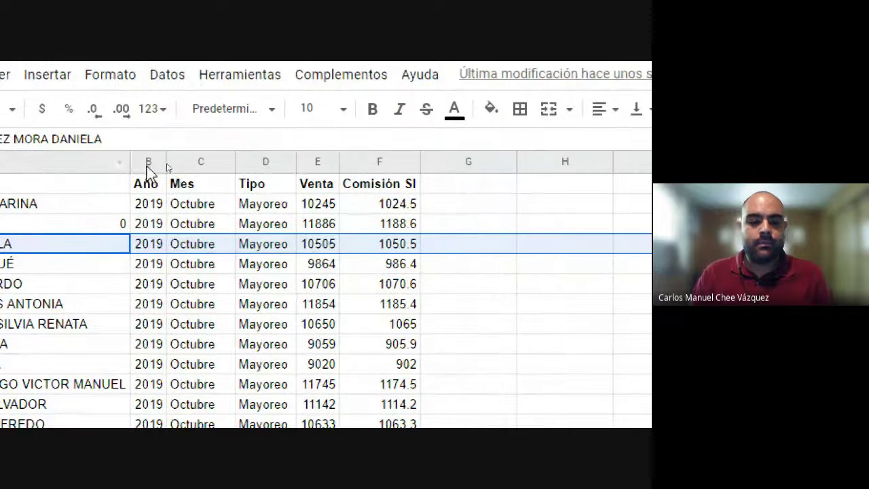
pyautogui.click(150, 163)
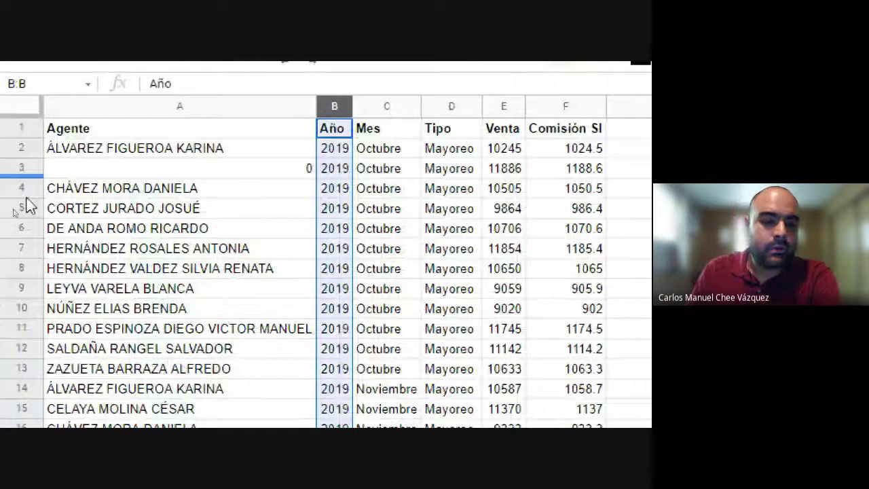
pyautogui.click(22, 187)
pyautogui.rightClick(20, 187)
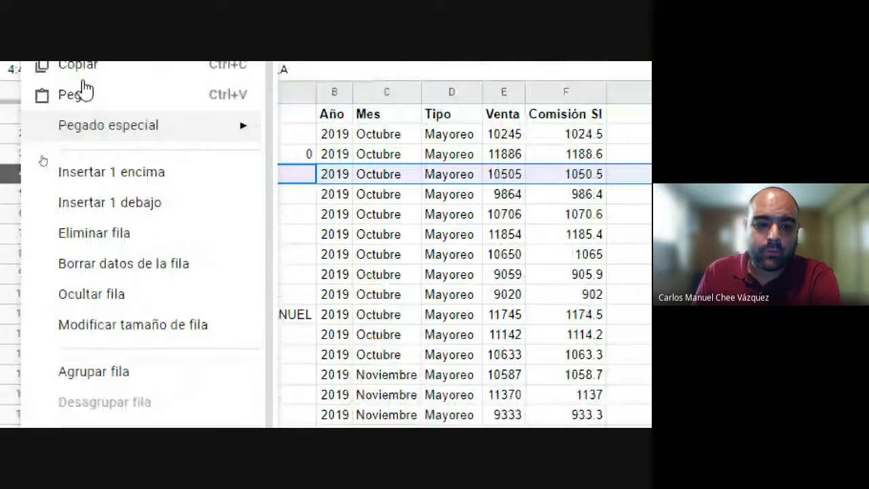
pyautogui.click(118, 235)
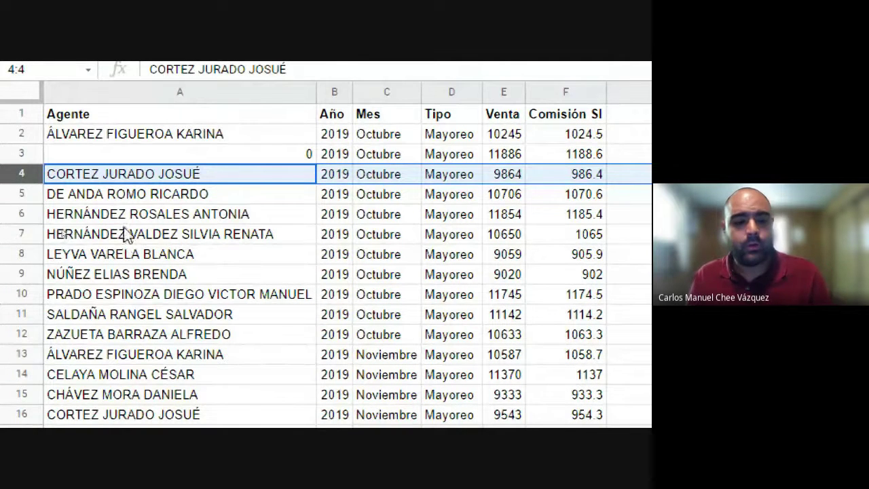
pyautogui.hotkey('ctrl', 'z')
pyautogui.click(30, 152)
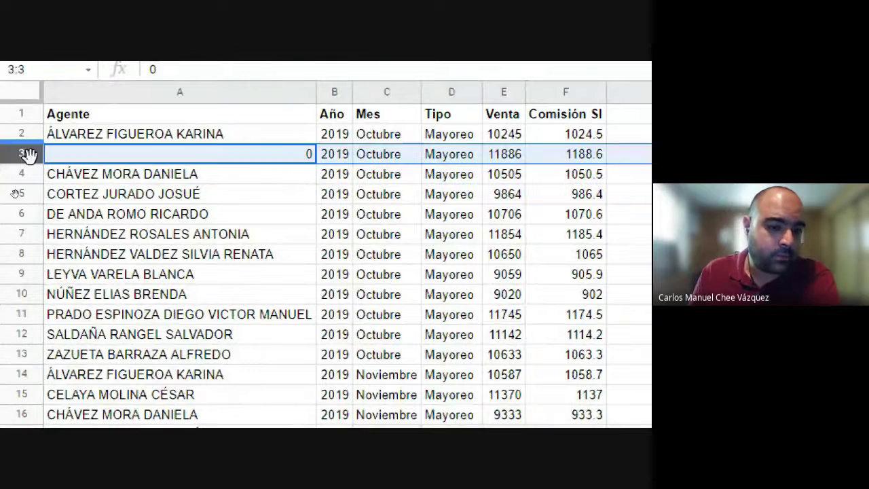
pyautogui.rightClick(28, 159)
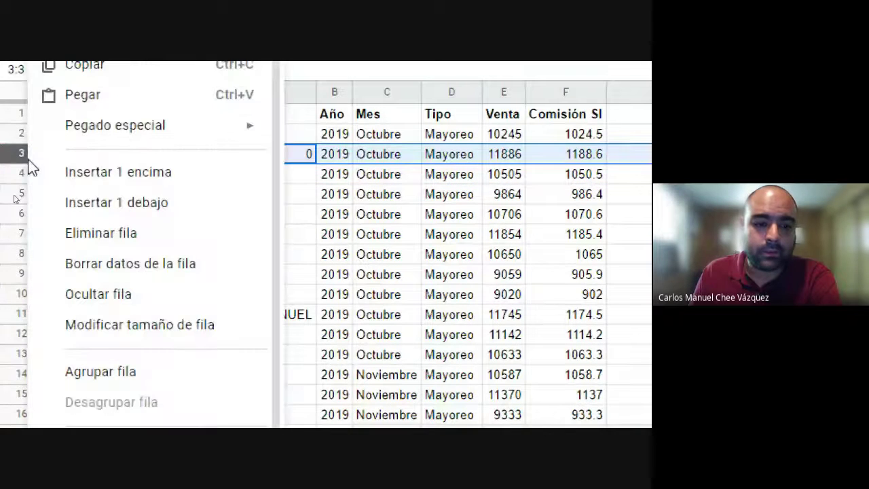
pyautogui.click(133, 235)
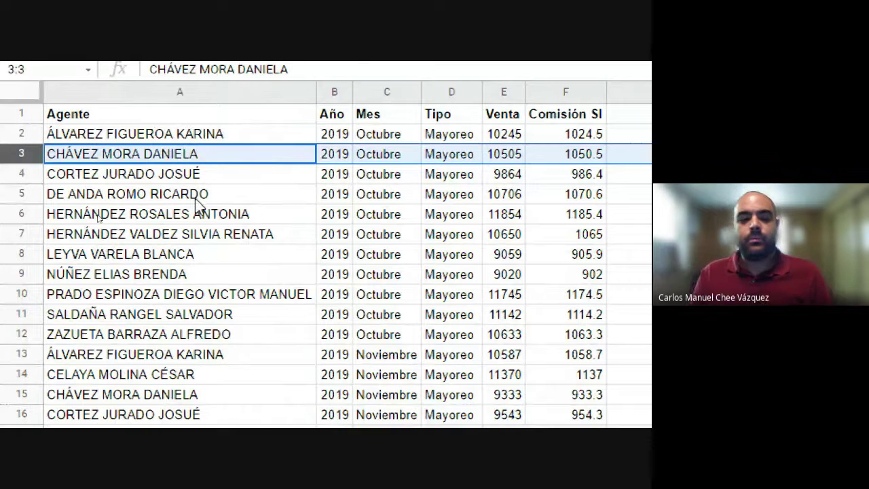
pyautogui.click(143, 236)
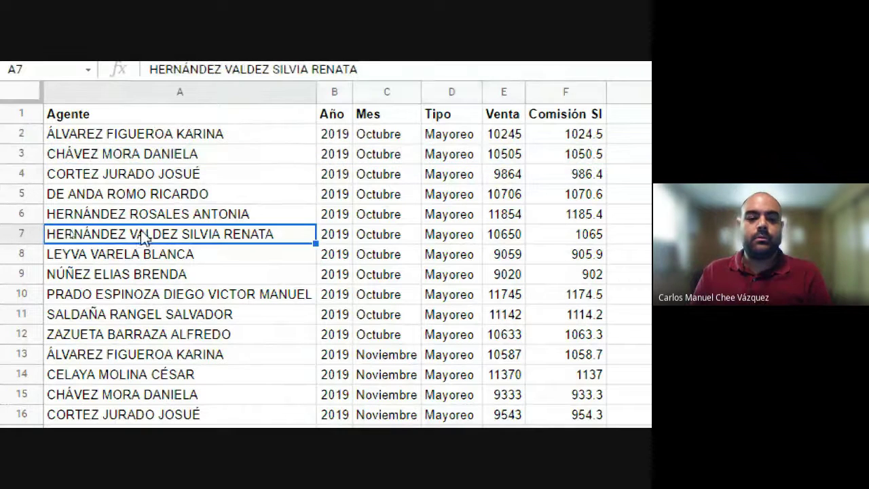
pyautogui.click(21, 154)
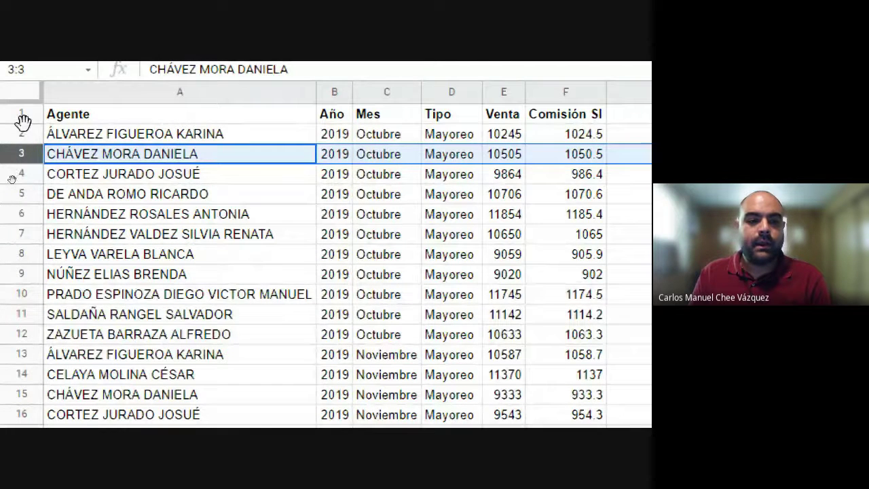
pyautogui.click(22, 139)
pyautogui.click(21, 157)
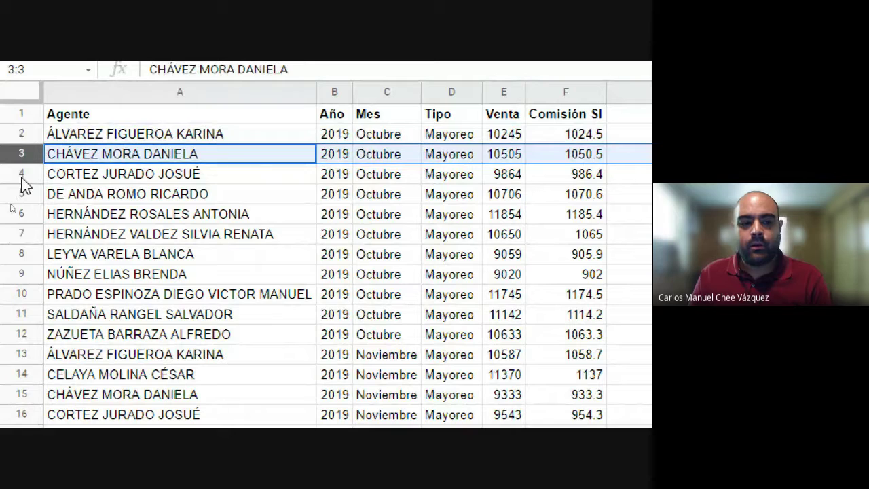
pyautogui.click(21, 178)
pyautogui.click(21, 194)
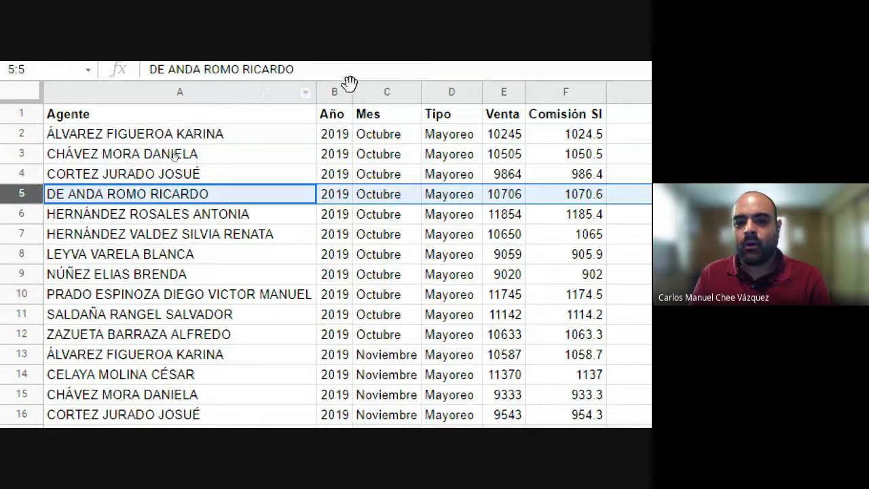
pyautogui.click(305, 92)
pyautogui.click(320, 93)
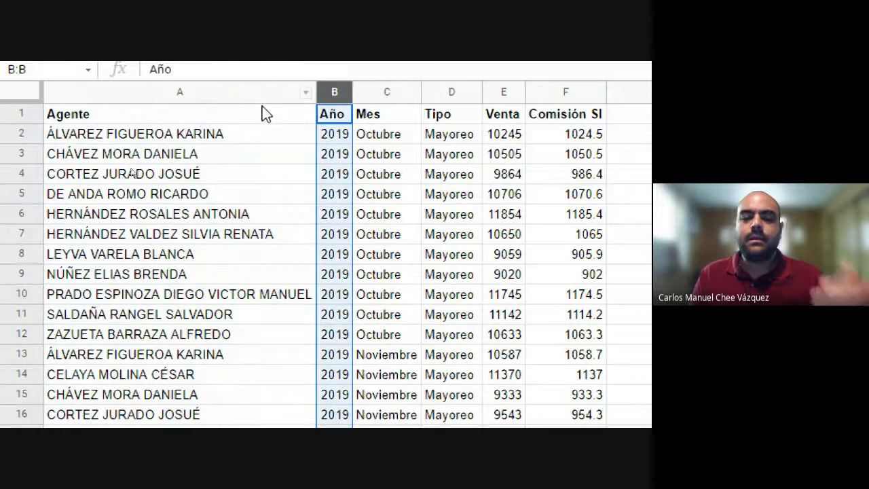
pyautogui.click(24, 152)
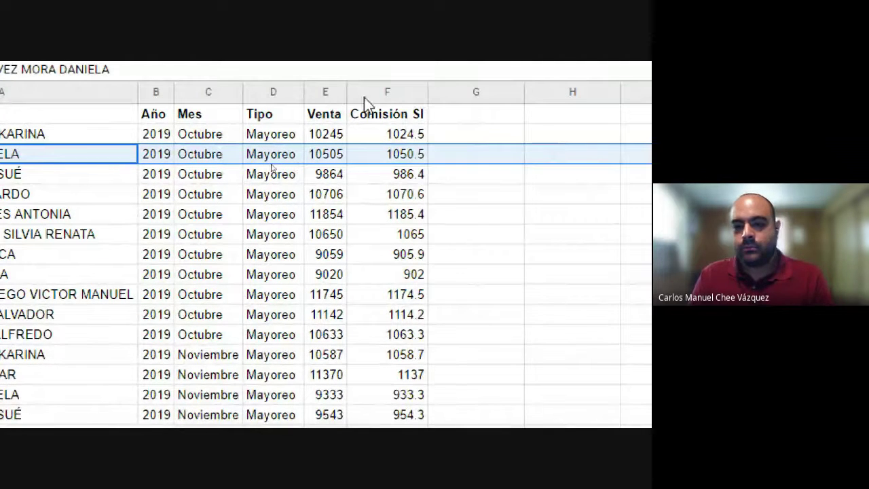
pyautogui.click(379, 92)
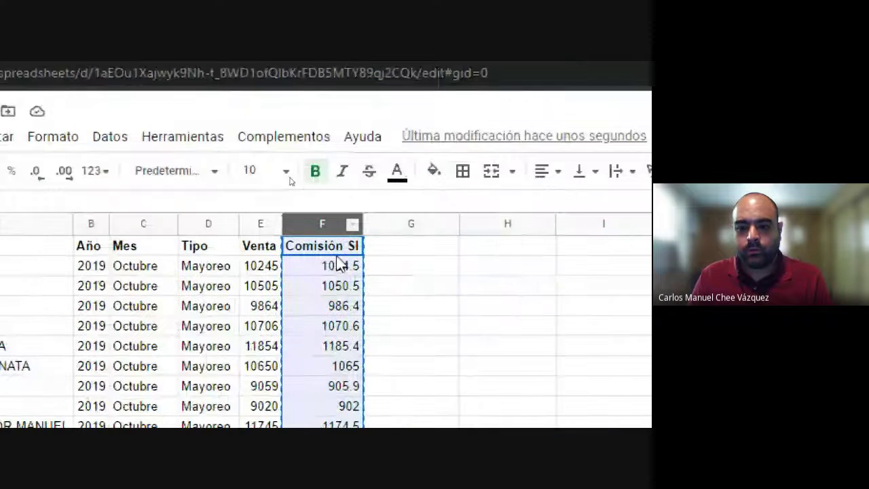
pyautogui.hotkey('ctrl', 'c')
pyautogui.click(400, 258)
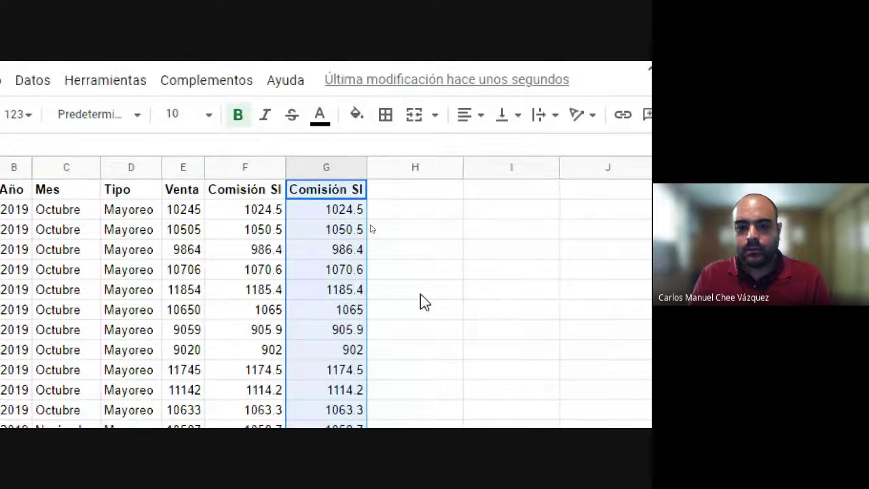
pyautogui.click(420, 295)
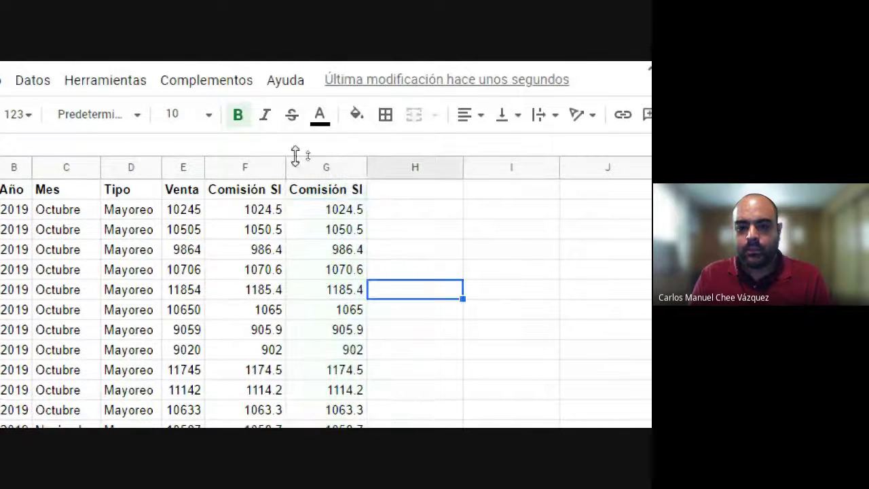
pyautogui.click(330, 166)
pyautogui.hotkey('ctrl', 'b')
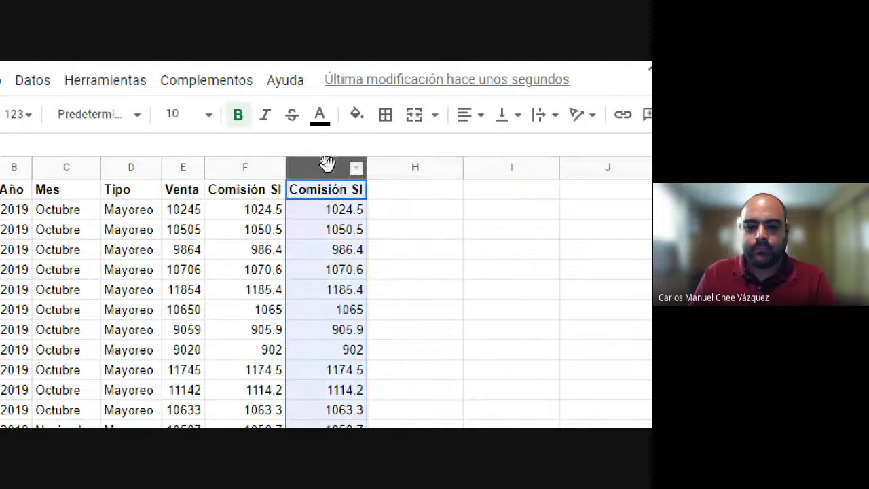
pyautogui.rightClick(329, 168)
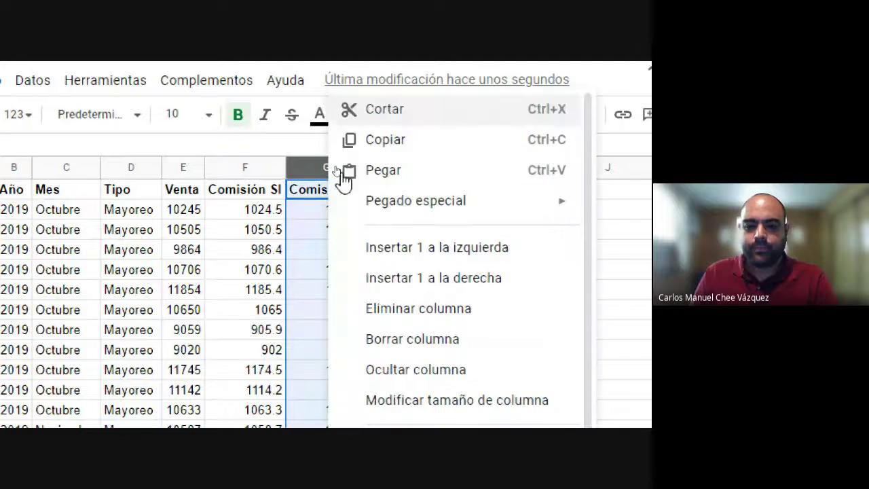
pyautogui.click(424, 309)
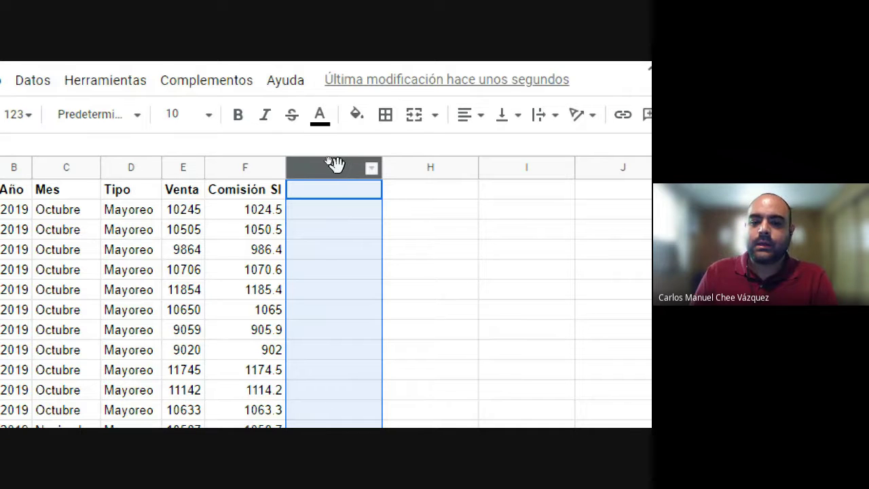
pyautogui.scroll(-2, 361, 408)
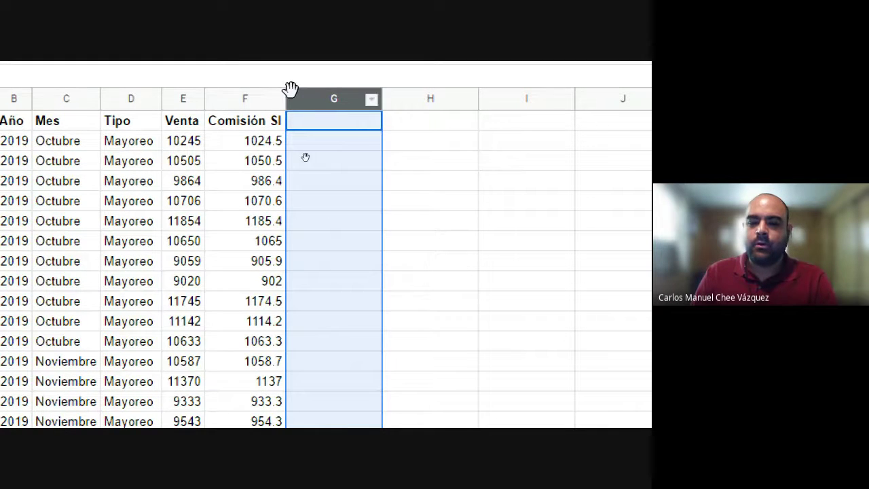
pyautogui.hscroll(-5, 8, 124)
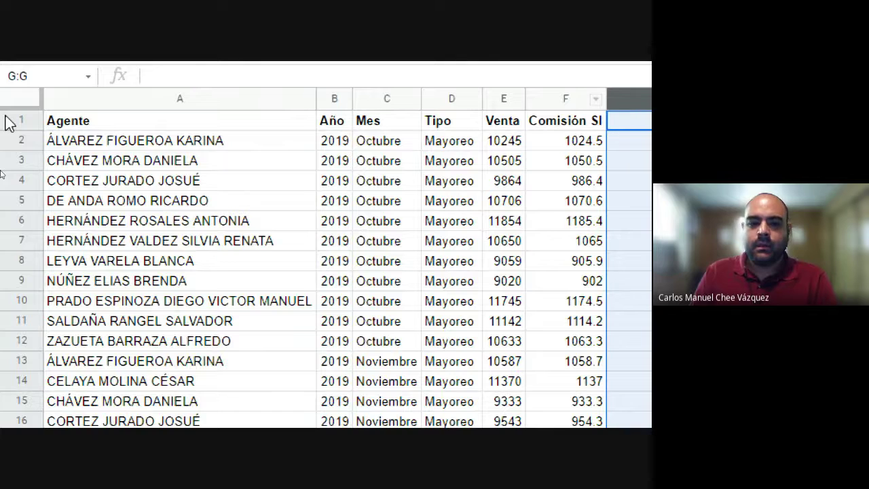
pyautogui.hscroll(1, 591, 92)
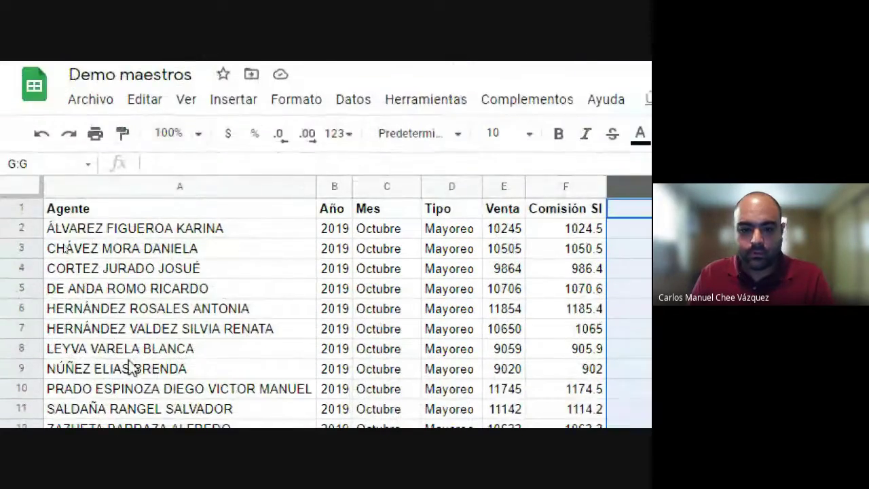
# Step: Return magnification to 100% and select columns A through F of the table
pyautogui.click(128, 366)
pyautogui.click(379, 392)
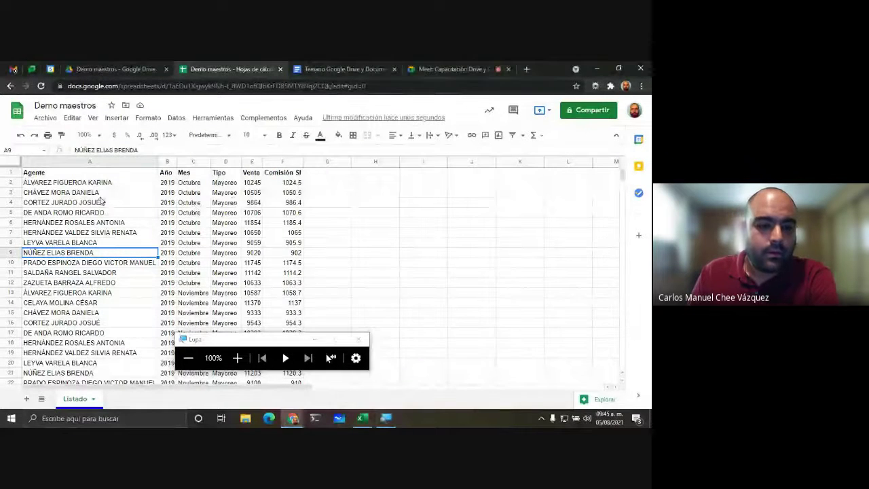
pyautogui.click(139, 202)
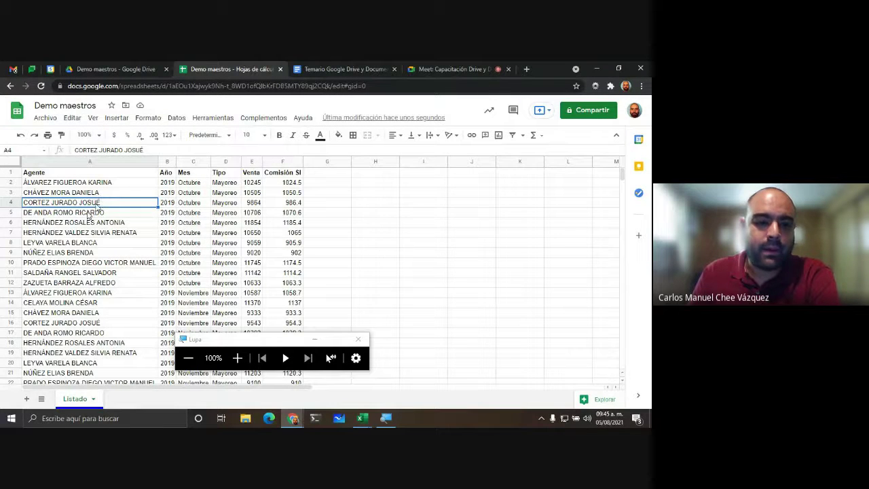
pyautogui.click(83, 213)
pyautogui.moveTo(88, 163); pyautogui.dragTo(270, 165)
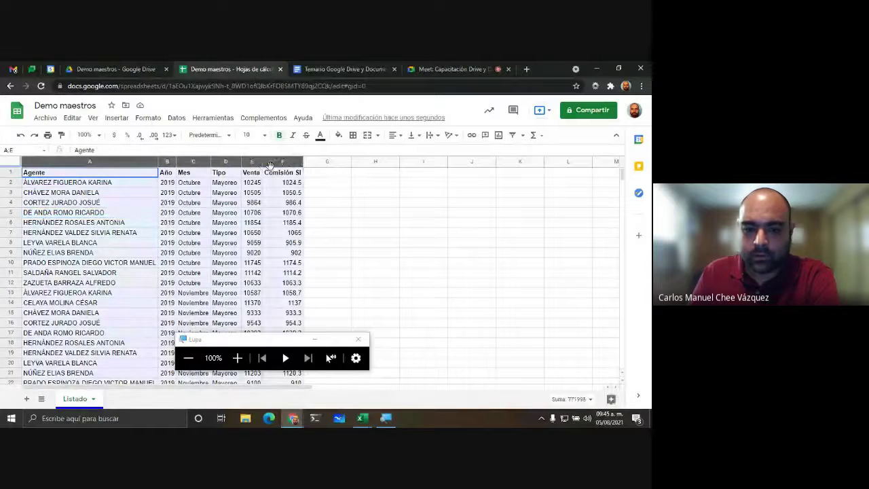
pyautogui.click(144, 226)
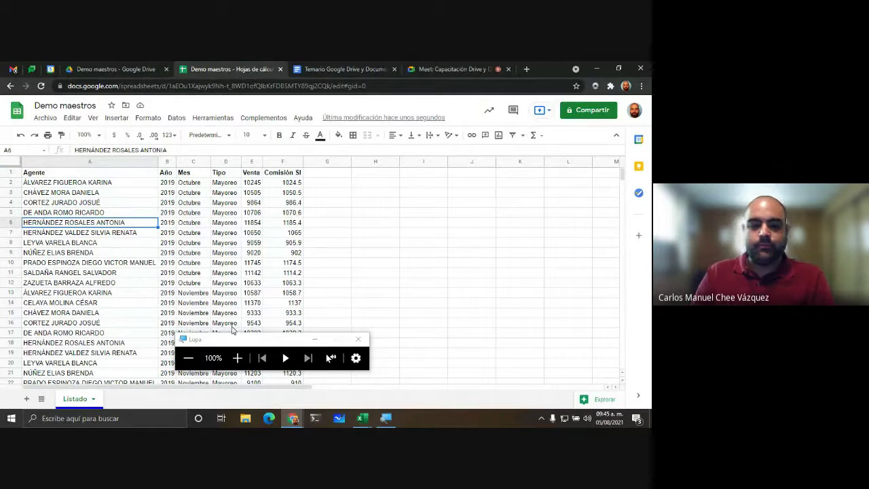
pyautogui.moveTo(230, 348); pyautogui.dragTo(451, 347)
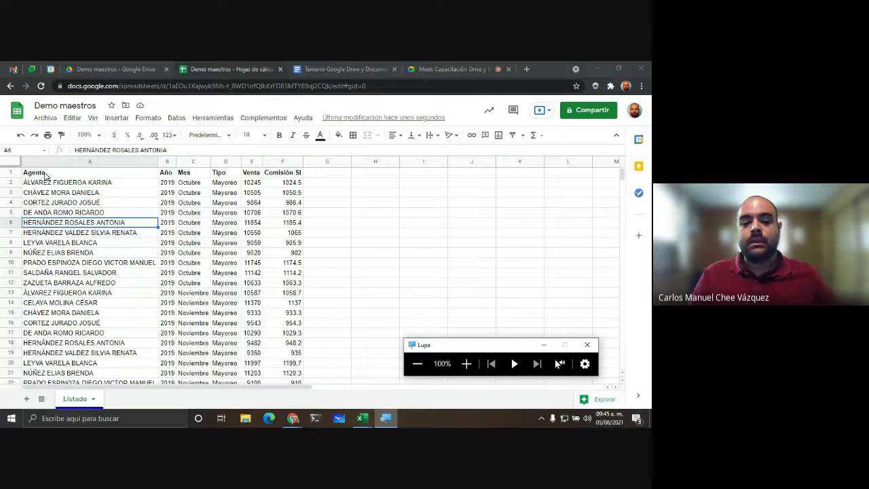
# Step: Check the Mes, Tipo, Venta and Comisión SI headers, then magnify to 200% and select A1:F1
pyautogui.moveTo(100, 178); pyautogui.dragTo(275, 180)
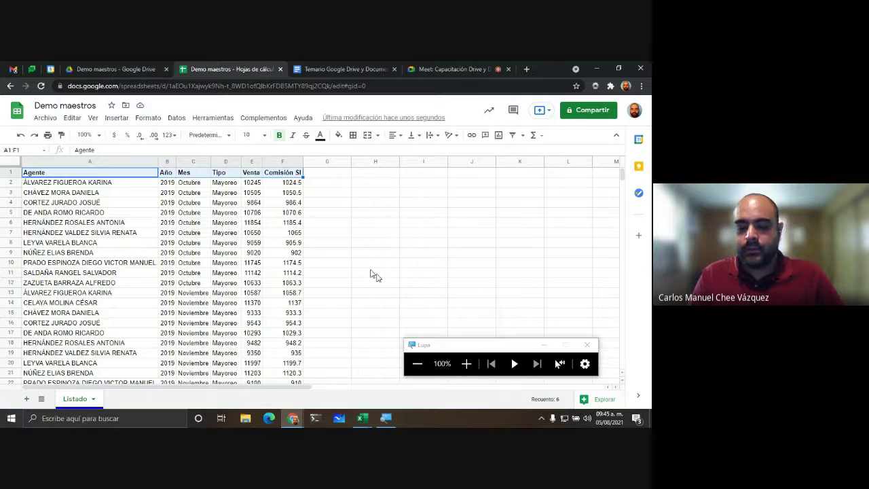
pyautogui.click(191, 213)
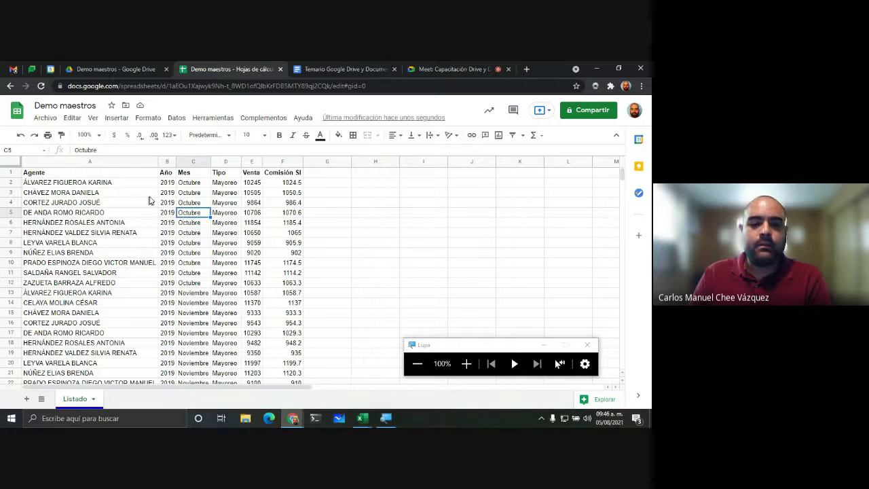
pyautogui.click(183, 174)
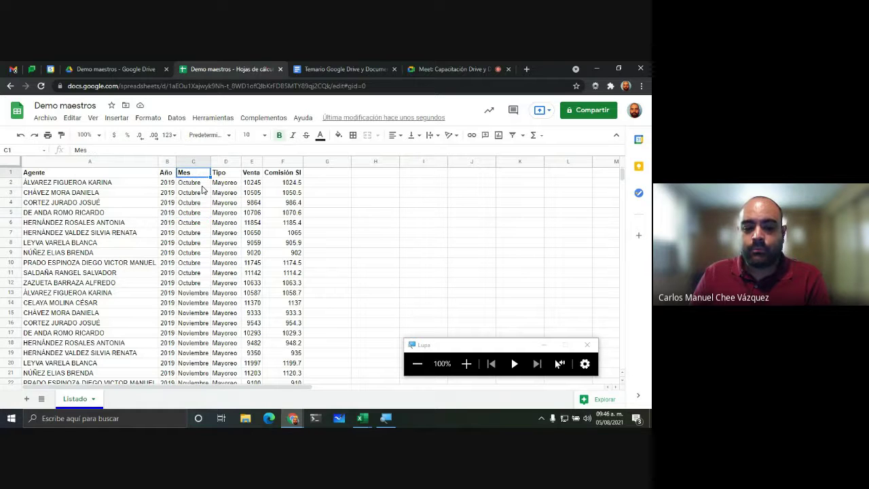
pyautogui.click(228, 175)
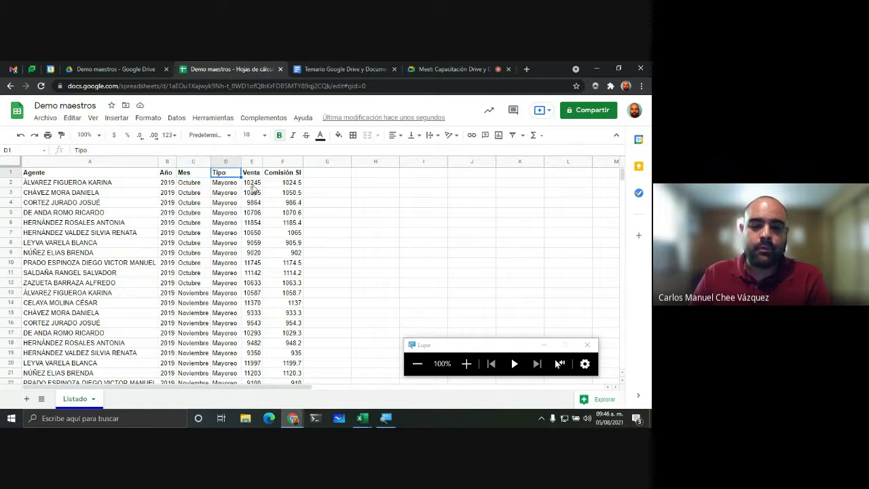
pyautogui.click(257, 178)
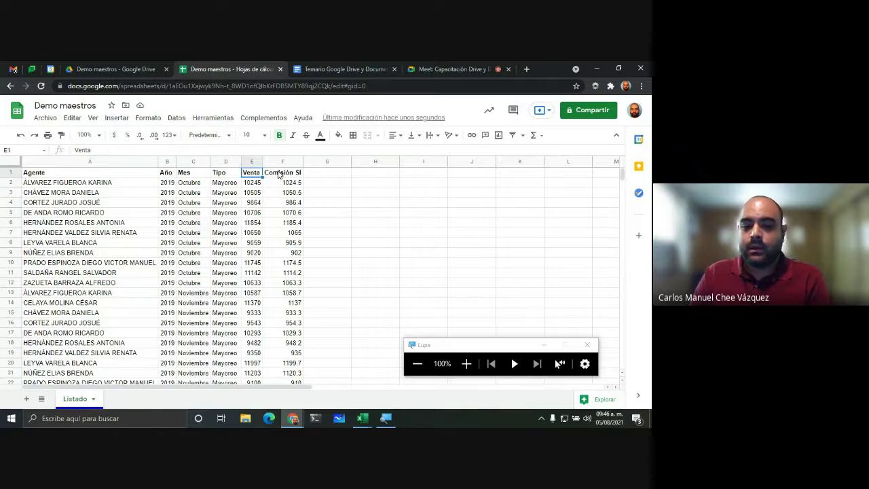
pyautogui.click(280, 176)
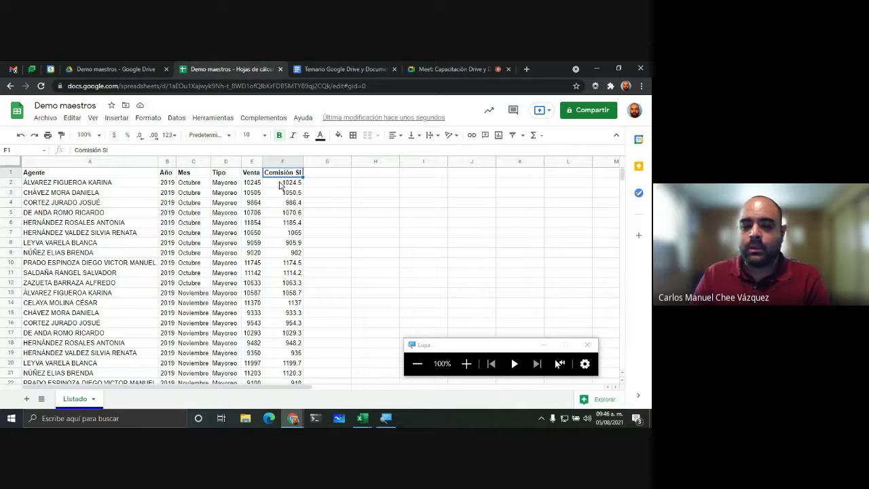
pyautogui.click(253, 204)
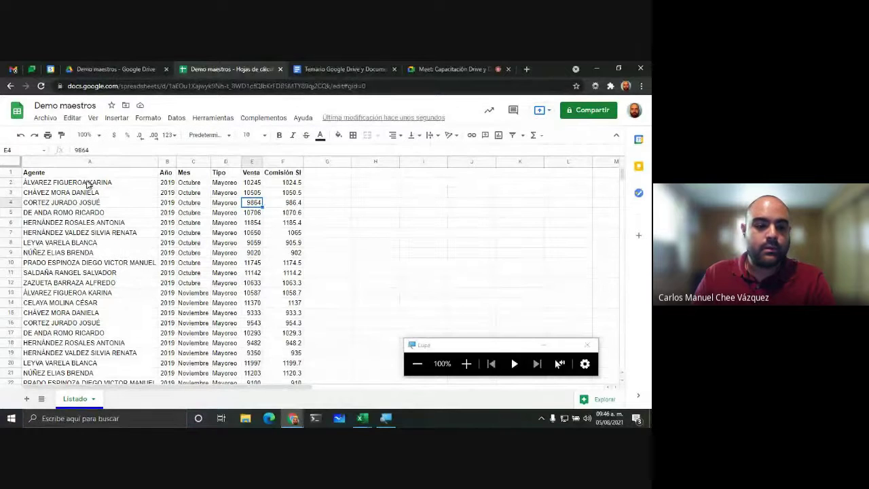
pyautogui.click(466, 364)
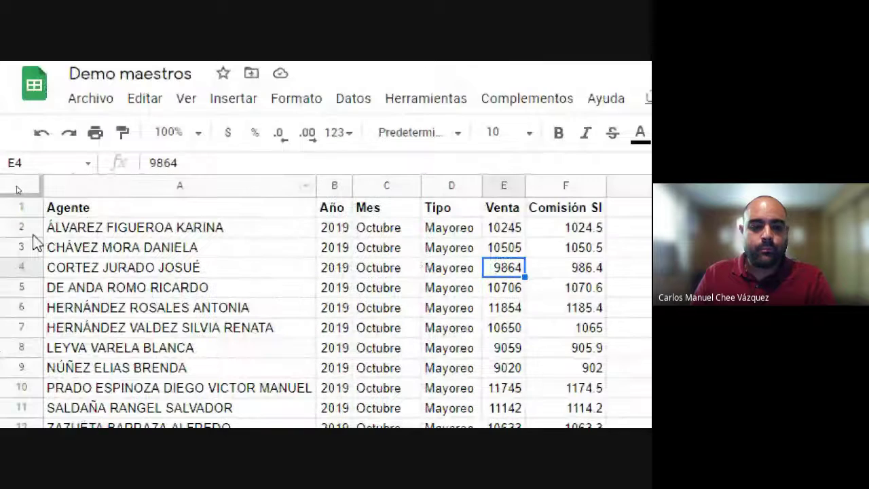
pyautogui.moveTo(146, 208); pyautogui.dragTo(576, 215)
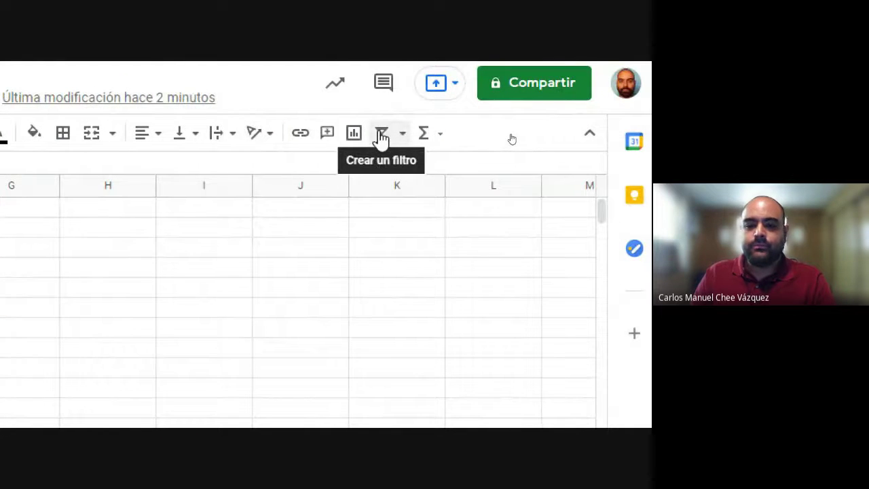
# Step: Create a filter on the Agente to Comisión SI header row, then review rows 1–72
pyautogui.click(382, 136)
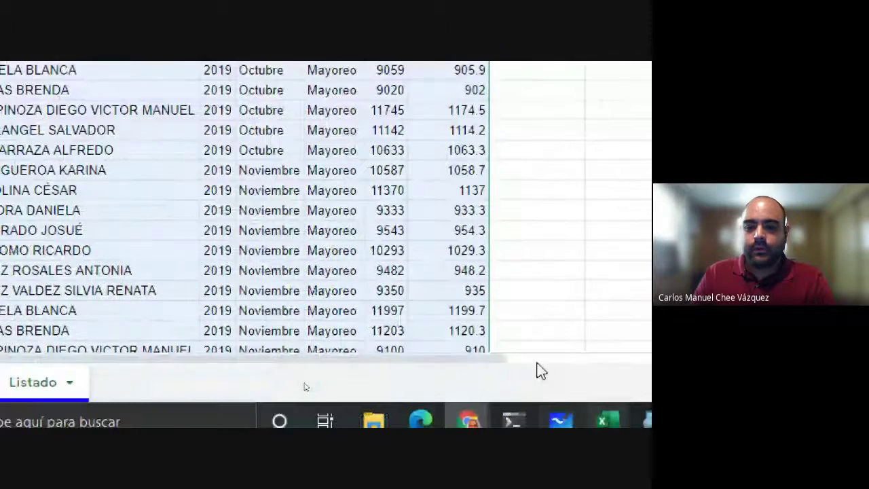
pyautogui.click(522, 298)
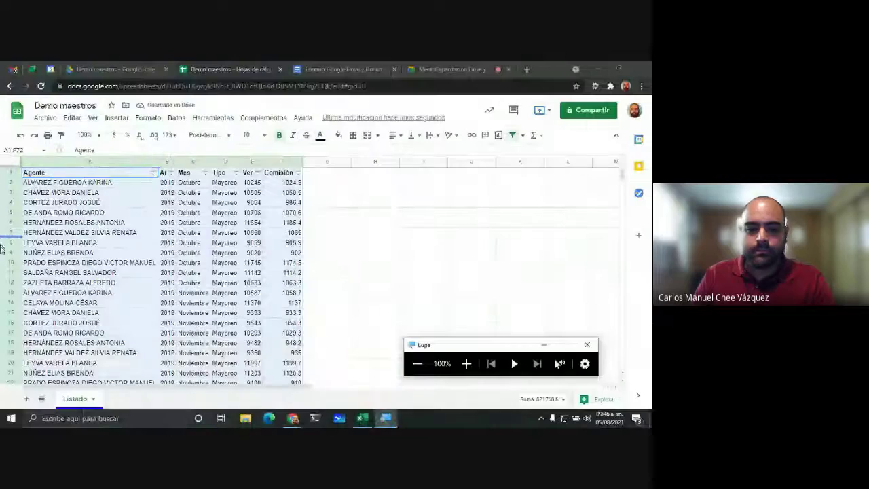
pyautogui.click(67, 213)
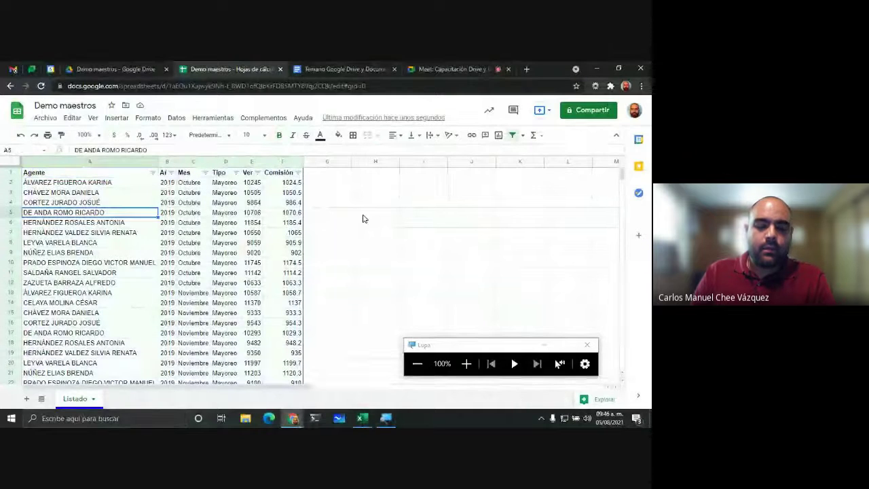
pyautogui.click(374, 213)
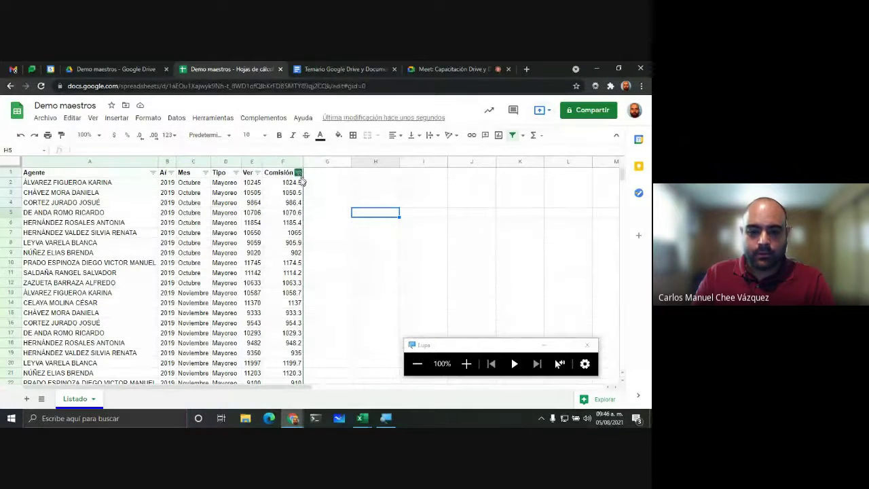
pyautogui.scroll(-9, 303, 183)
pyautogui.scroll(-13, 303, 196)
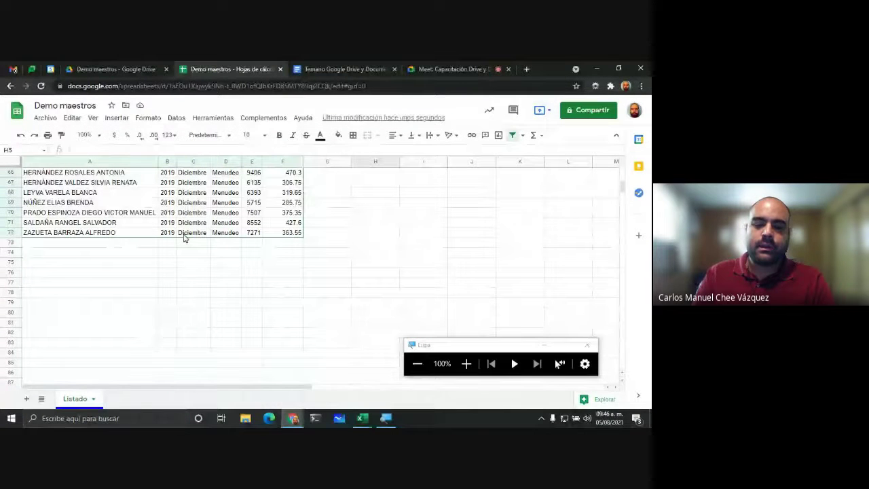
pyautogui.scroll(1, 175, 281)
pyautogui.scroll(4, 175, 281)
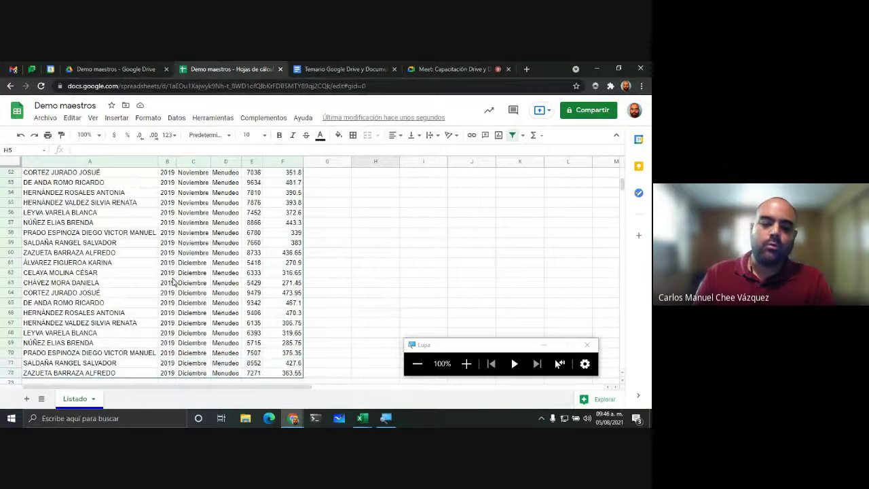
pyautogui.scroll(3, 175, 281)
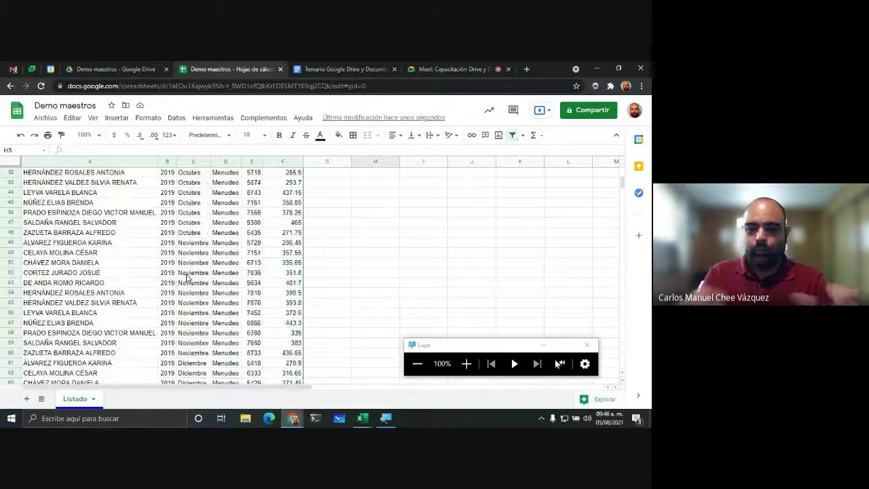
pyautogui.scroll(14, 189, 277)
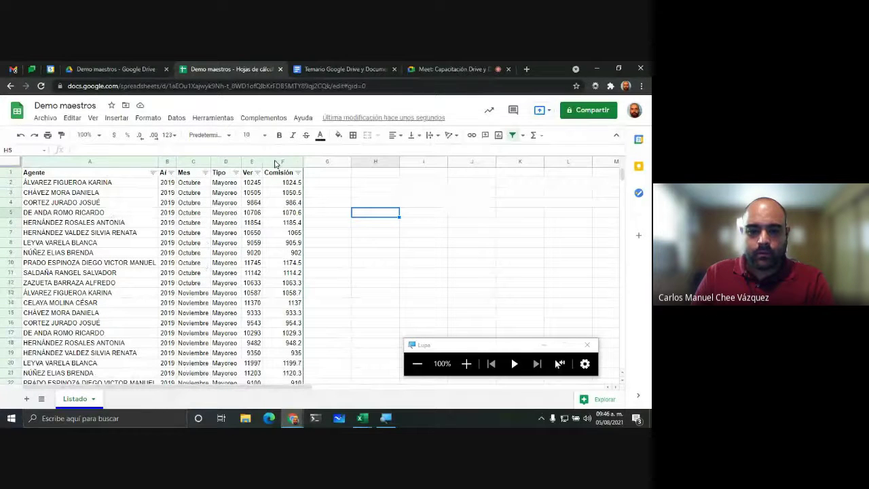
# Step: Auto-fit columns A to F so Año, Venta and Comisión SI headers display fully
pyautogui.moveTo(264, 161); pyautogui.dragTo(155, 163)
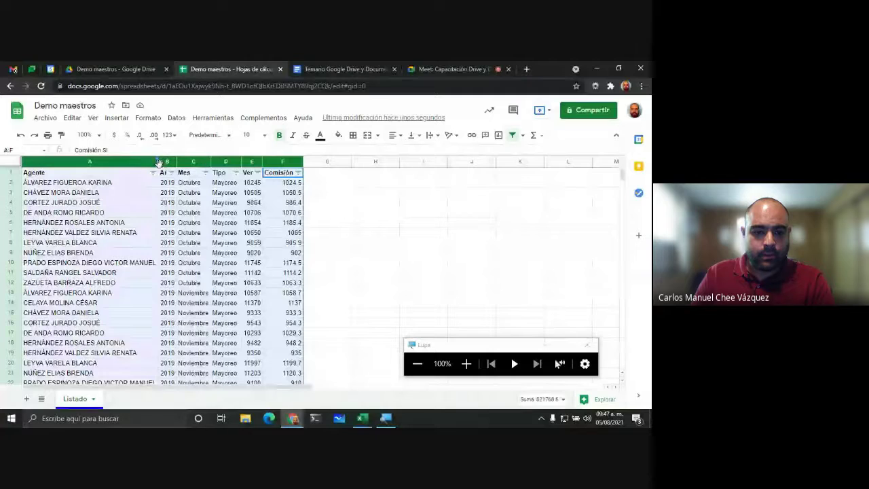
pyautogui.doubleClick(157, 163)
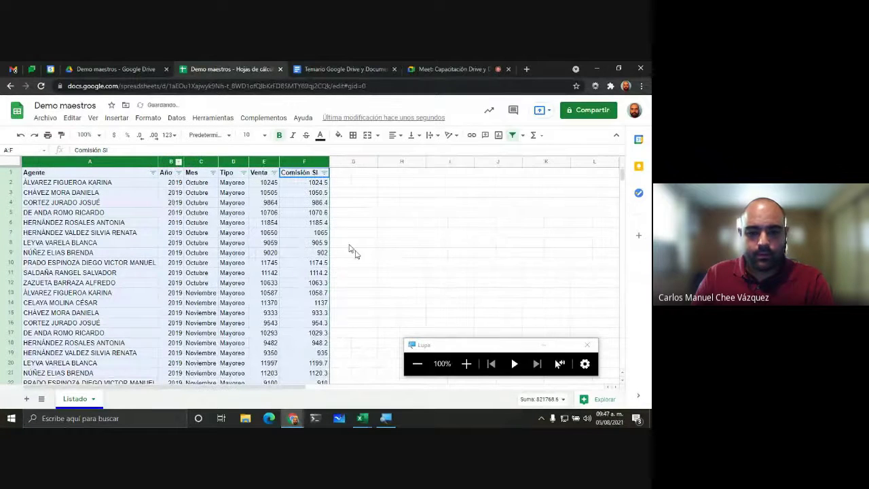
pyautogui.click(466, 365)
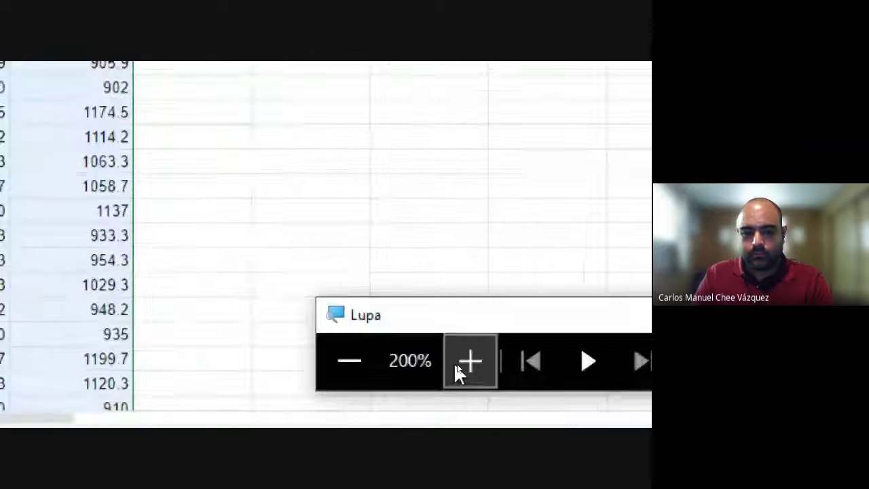
pyautogui.click(465, 365)
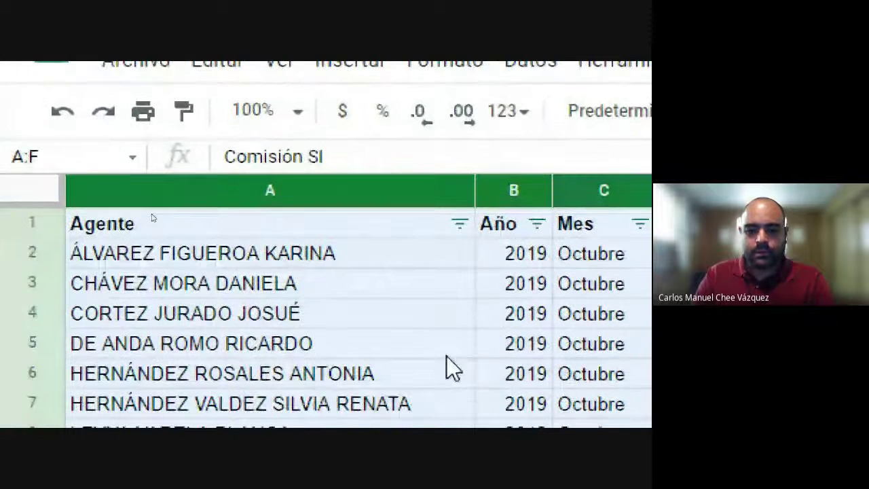
pyautogui.click(463, 248)
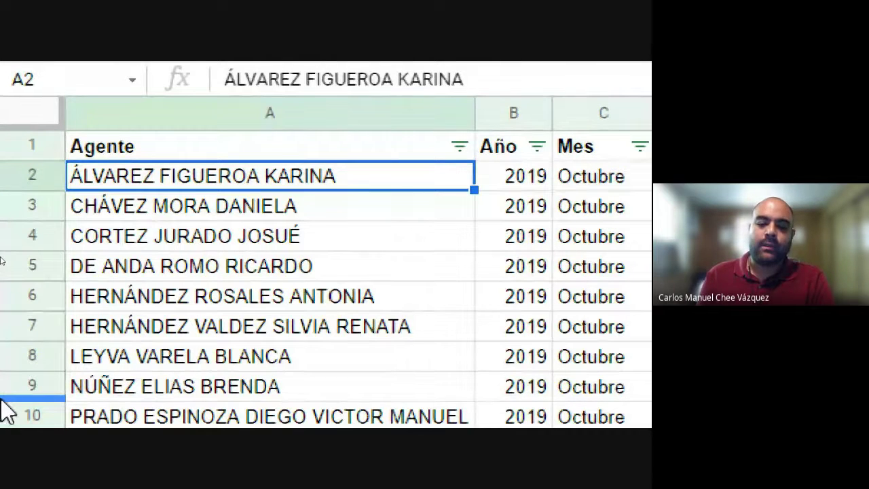
# Step: Sort the rows by Venta from smallest to largest
pyautogui.scroll(-1, 13, 397)
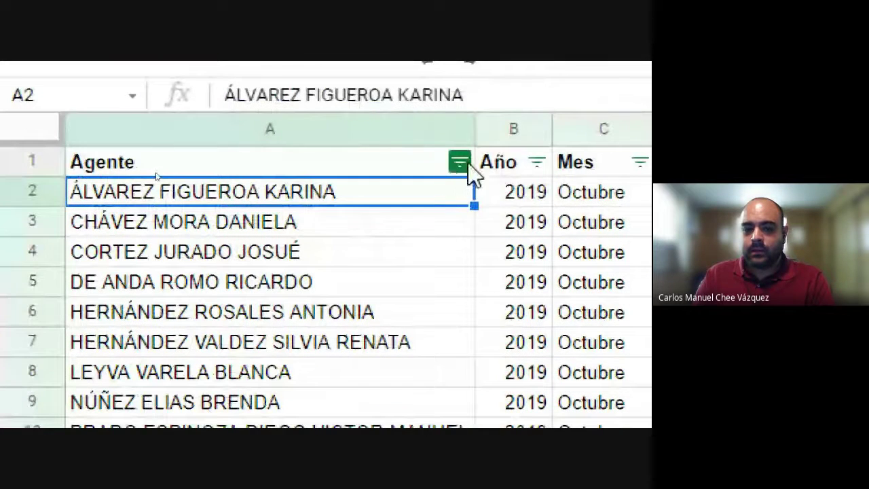
pyautogui.click(460, 163)
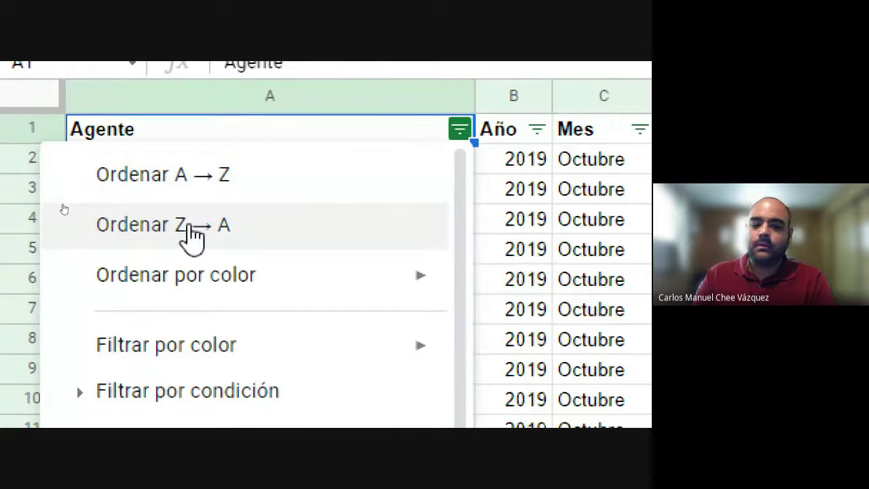
pyautogui.moveTo(240, 279)
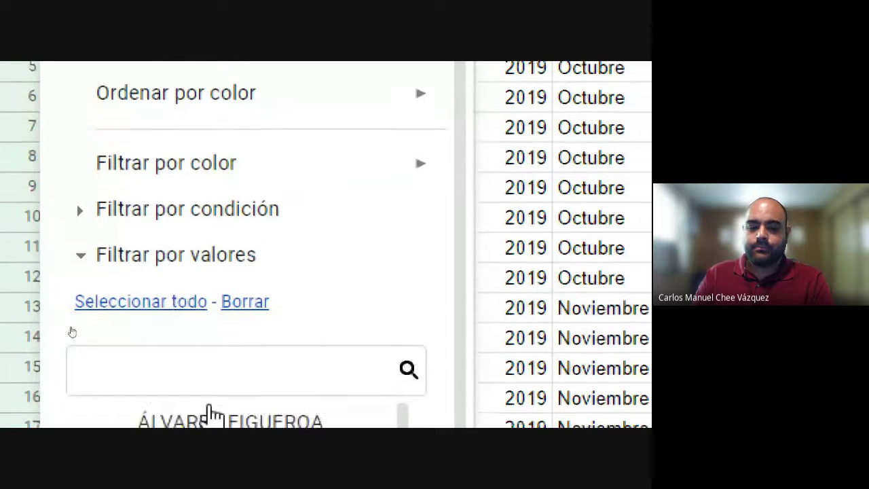
pyautogui.click(564, 145)
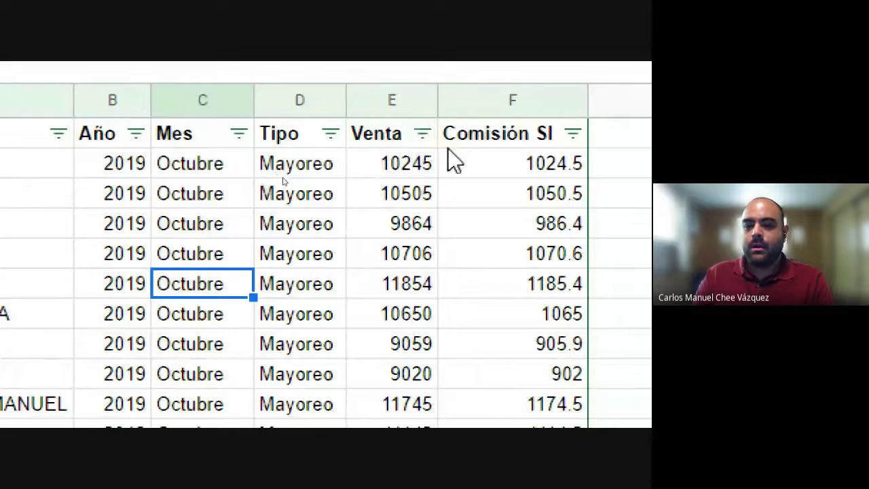
pyautogui.click(428, 144)
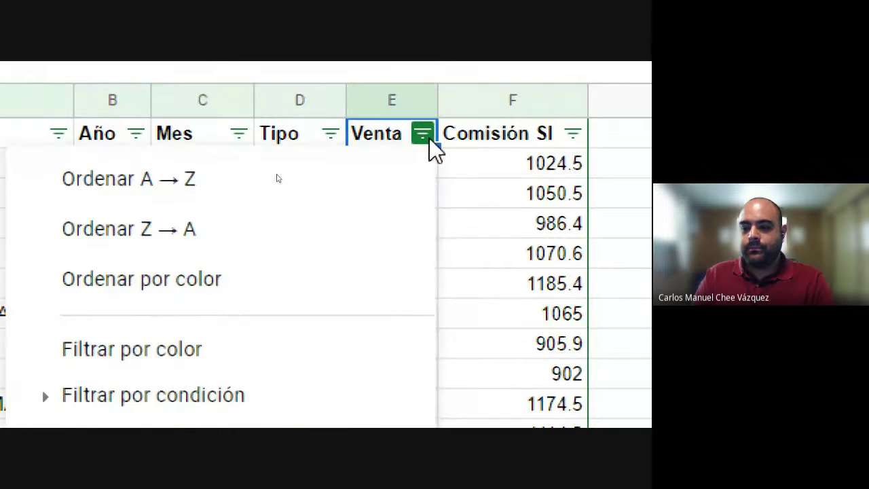
pyautogui.click(199, 189)
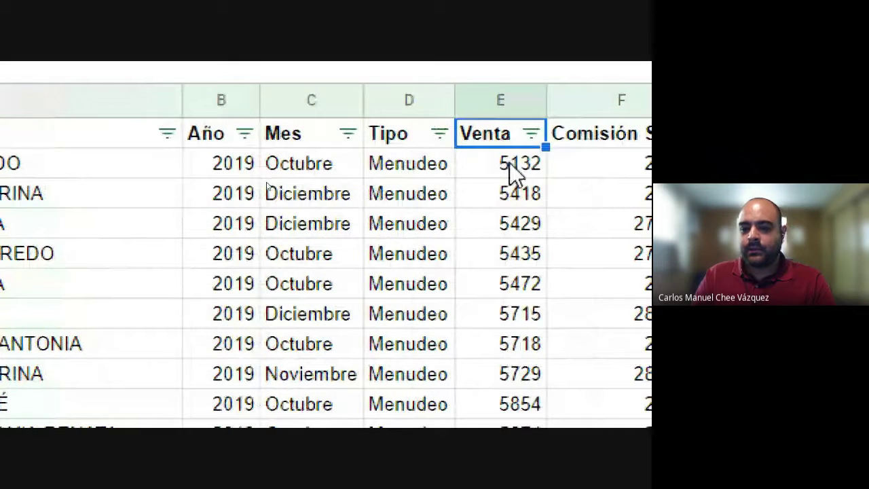
# Step: Re-sort the rows by Venta from largest to smallest
pyautogui.scroll(-6, 520, 231)
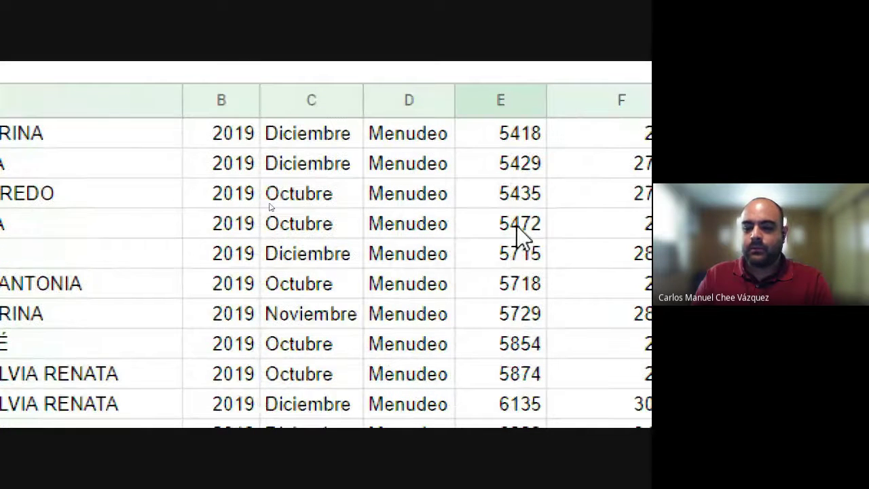
pyautogui.scroll(-10, 516, 238)
pyautogui.scroll(15, 516, 237)
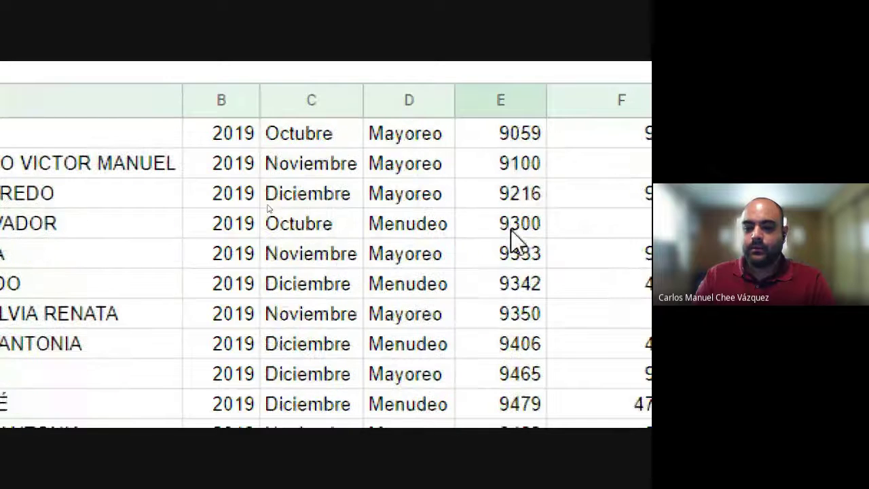
pyautogui.scroll(2, 515, 234)
pyautogui.hscroll(1, 591, 190)
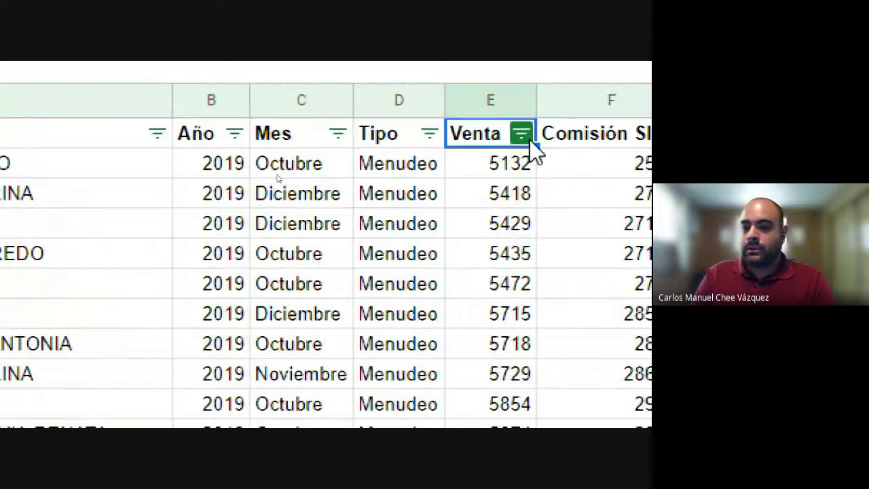
pyautogui.click(530, 134)
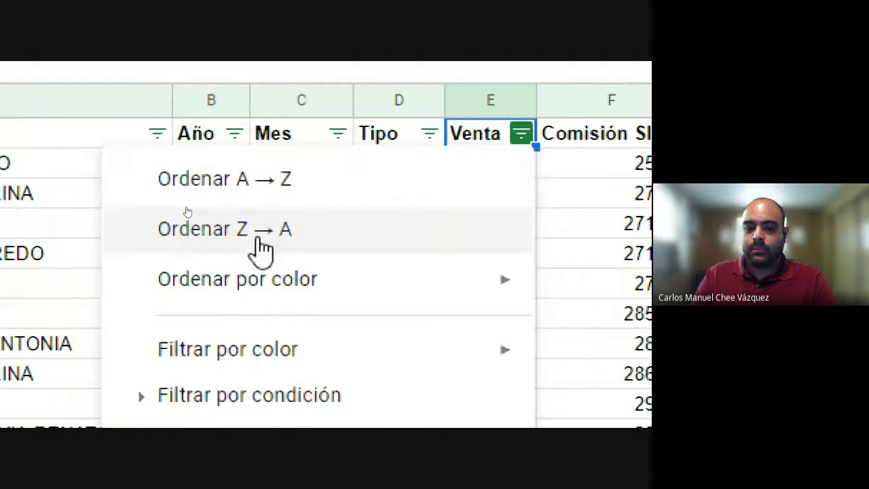
pyautogui.click(262, 231)
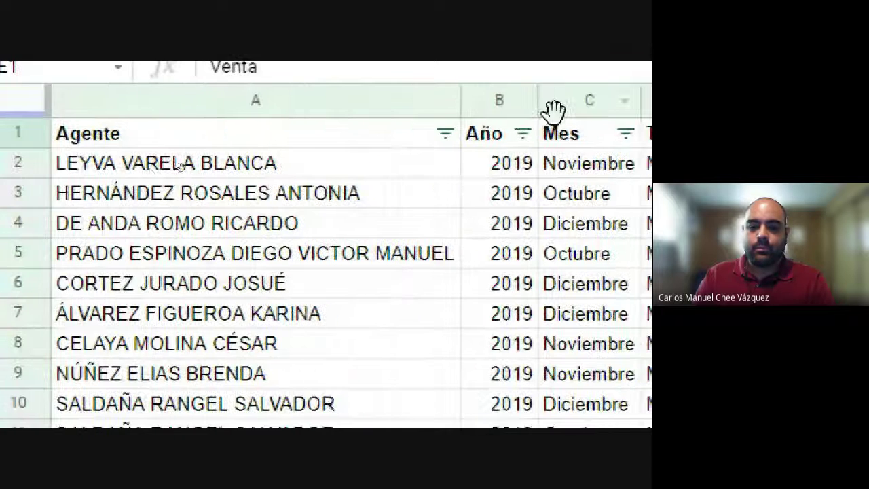
# Step: Sort the rows by Agente A→Z, then by Mes A→Z
pyautogui.click(446, 133)
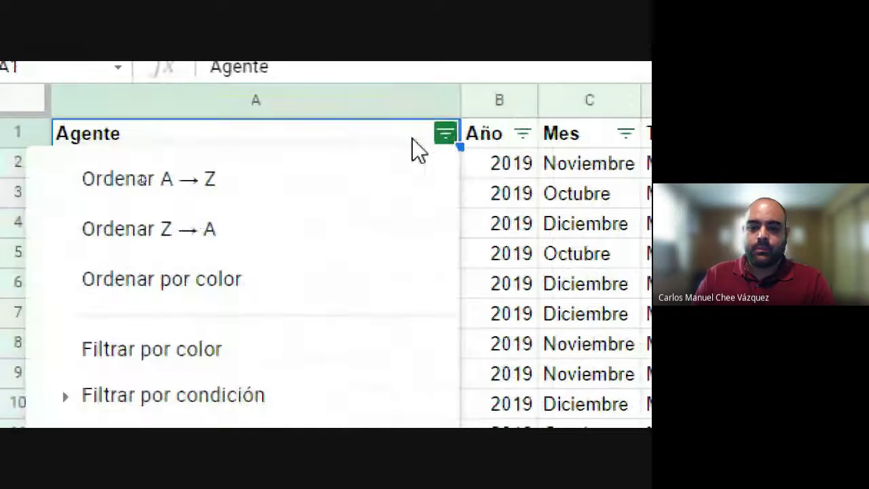
pyautogui.click(183, 190)
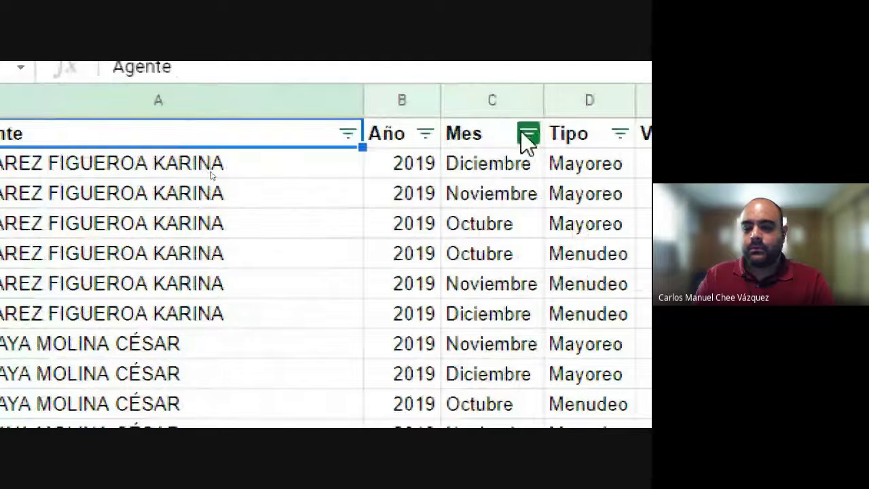
pyautogui.click(527, 135)
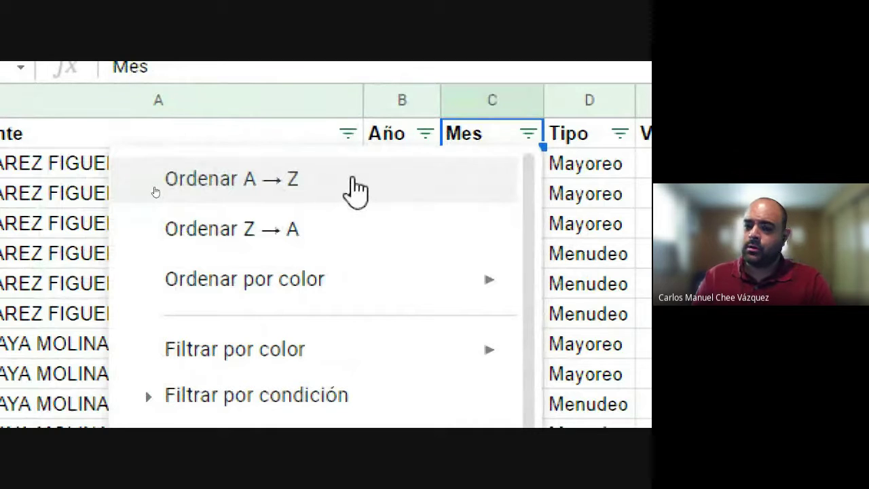
pyautogui.click(305, 183)
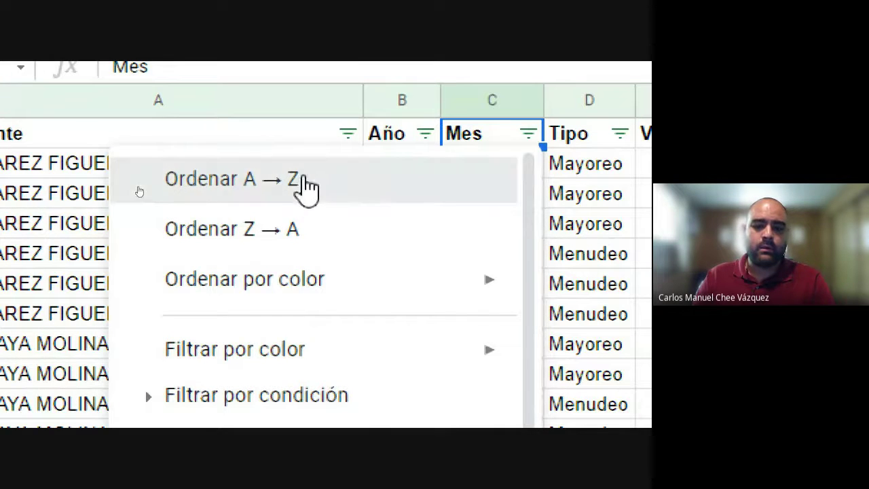
# Step: Sort by Mes Z→A, then by Agente A→Z so each agent's rows group together
pyautogui.hscroll(2, 409, 116)
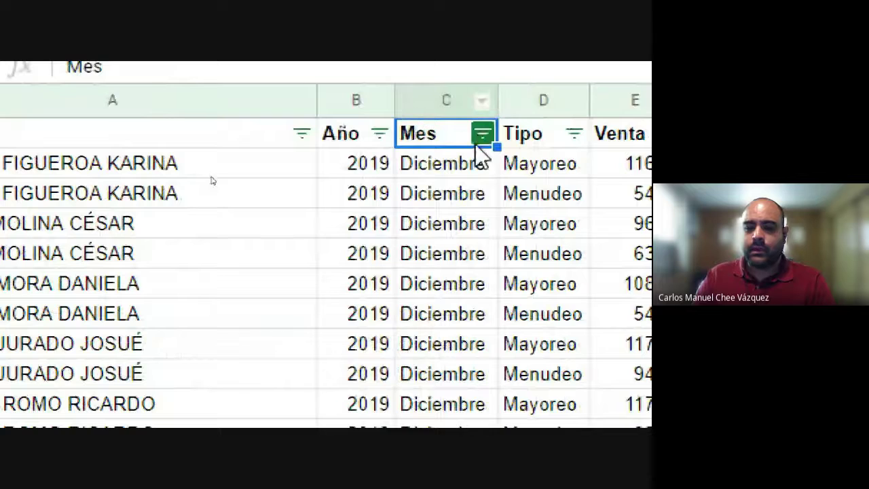
pyautogui.click(484, 135)
pyautogui.click(146, 228)
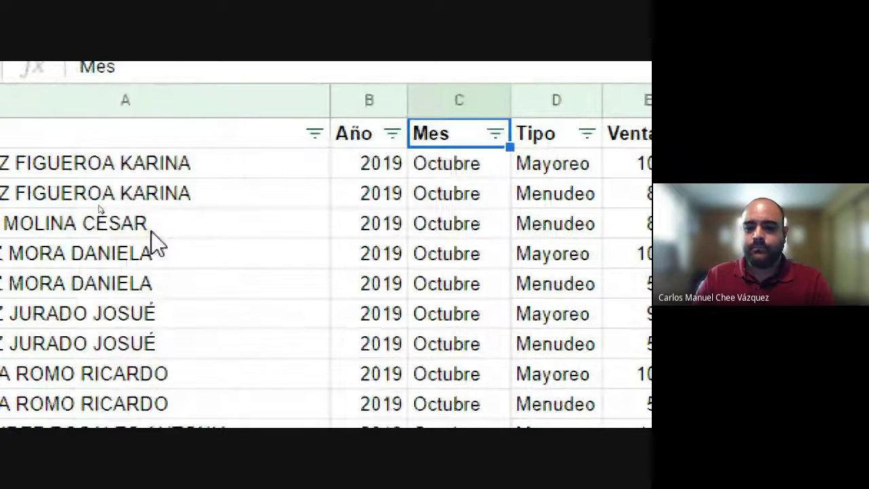
pyautogui.hscroll(5, 581, 324)
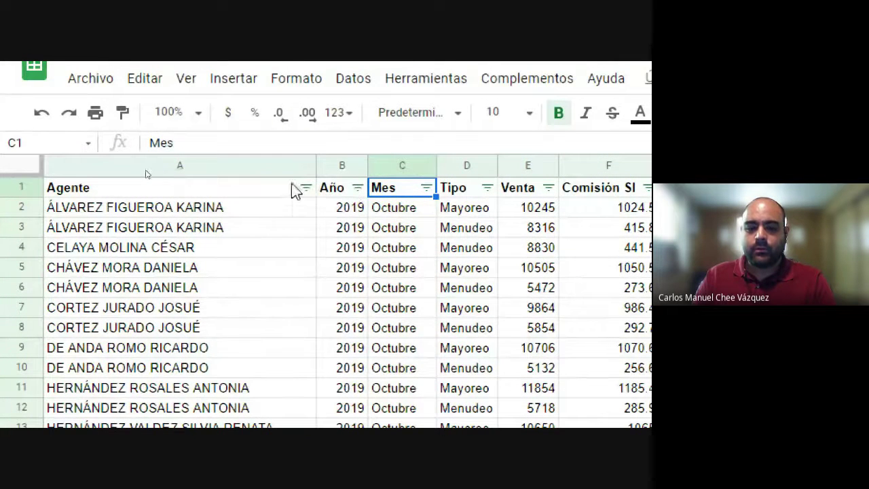
pyautogui.click(306, 188)
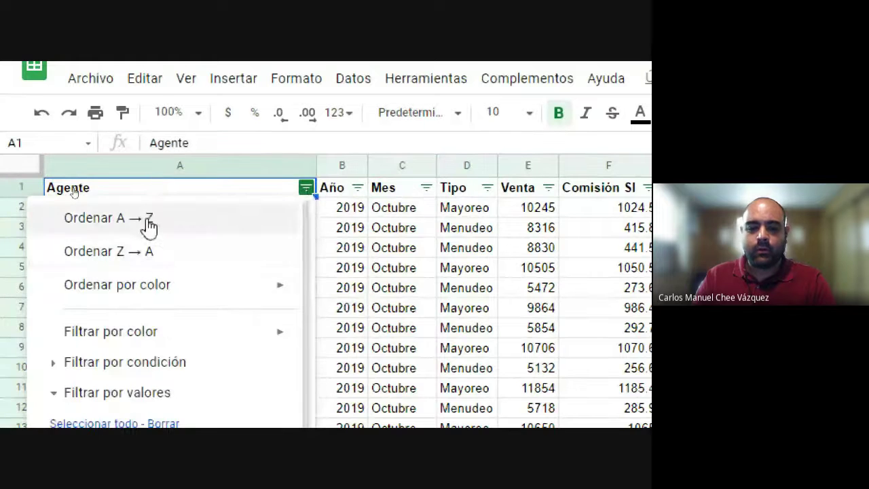
pyautogui.click(152, 230)
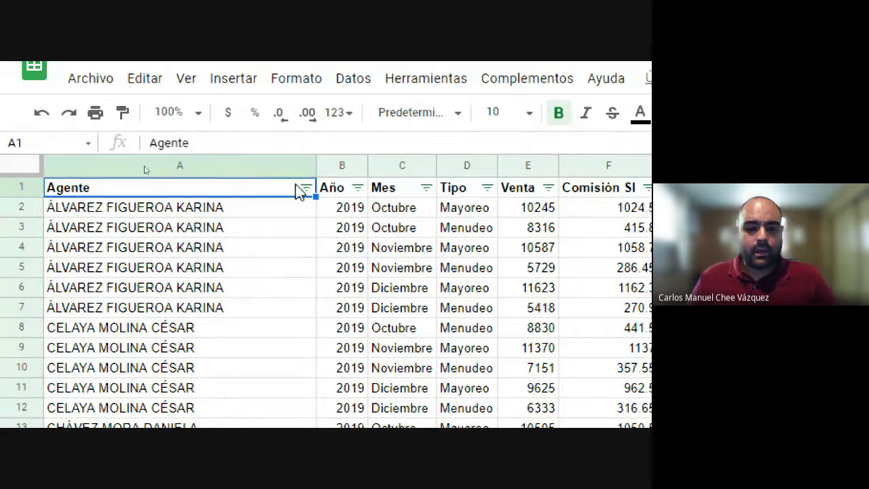
pyautogui.scroll(-3, 232, 401)
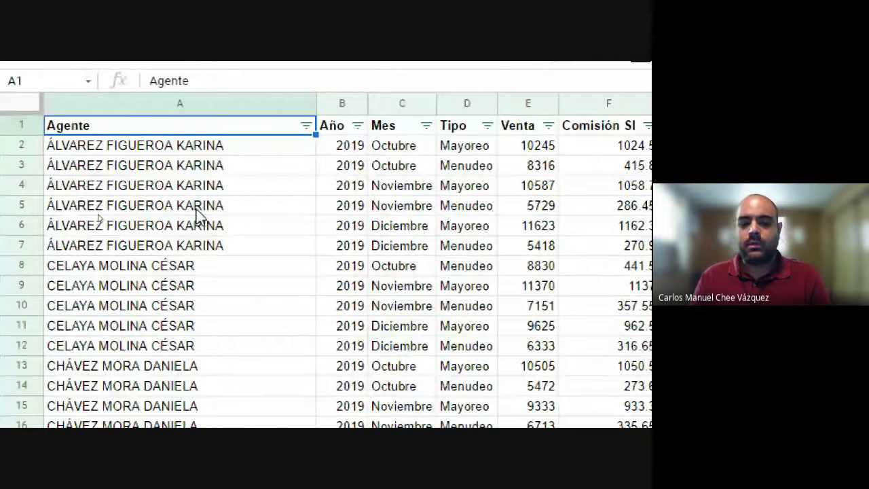
pyautogui.click(306, 126)
pyautogui.scroll(-2, 8, 407)
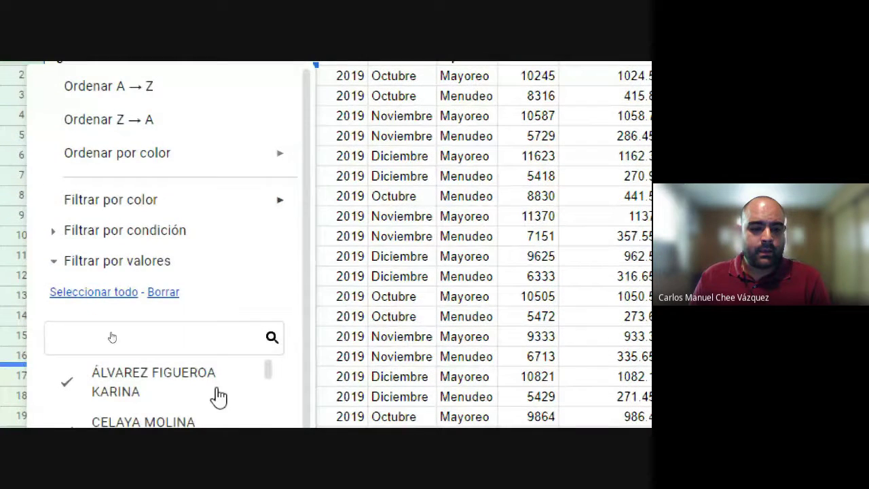
pyautogui.scroll(-2, 4, 407)
pyautogui.scroll(-2, 2, 408)
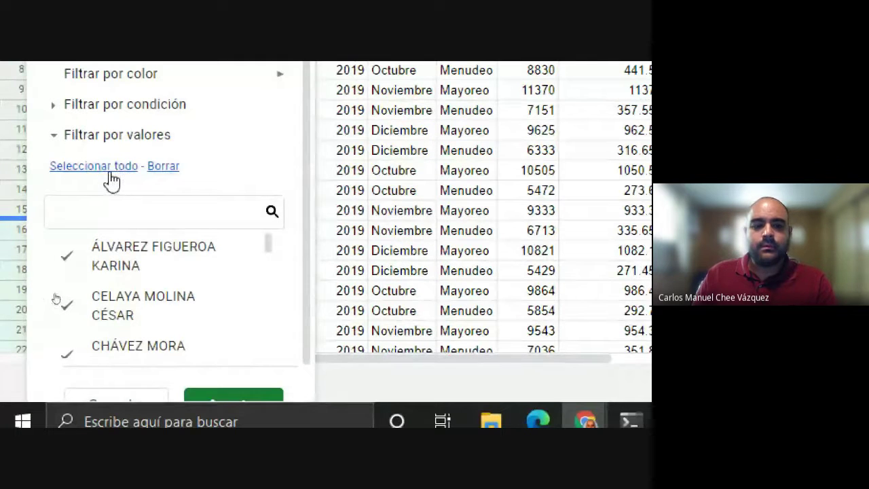
pyautogui.scroll(-10, 122, 279)
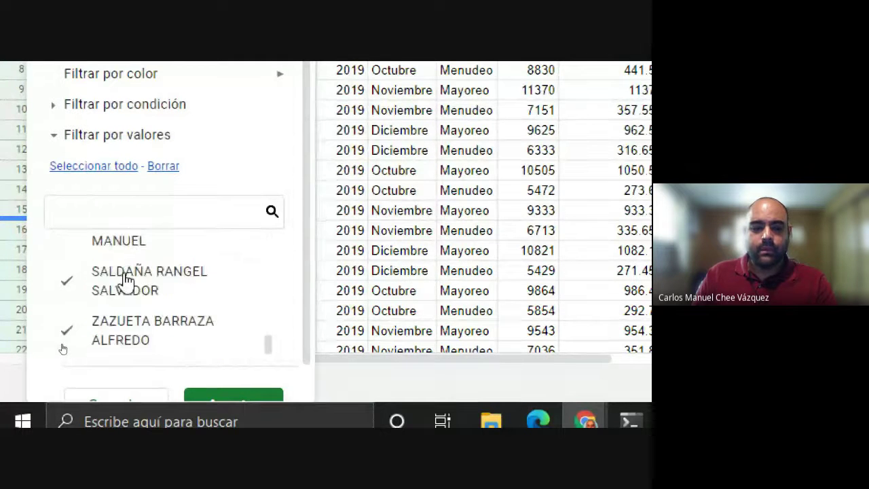
pyautogui.scroll(10, 124, 284)
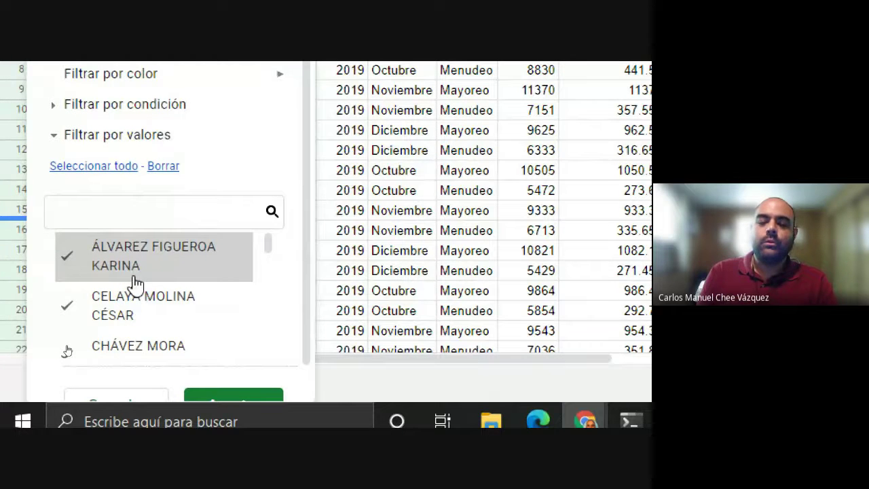
pyautogui.press('Escape')
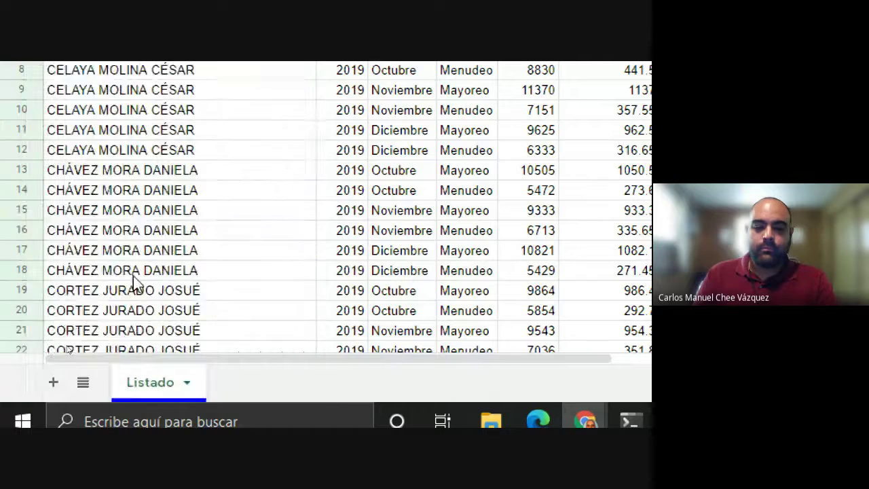
pyautogui.scroll(5, 133, 278)
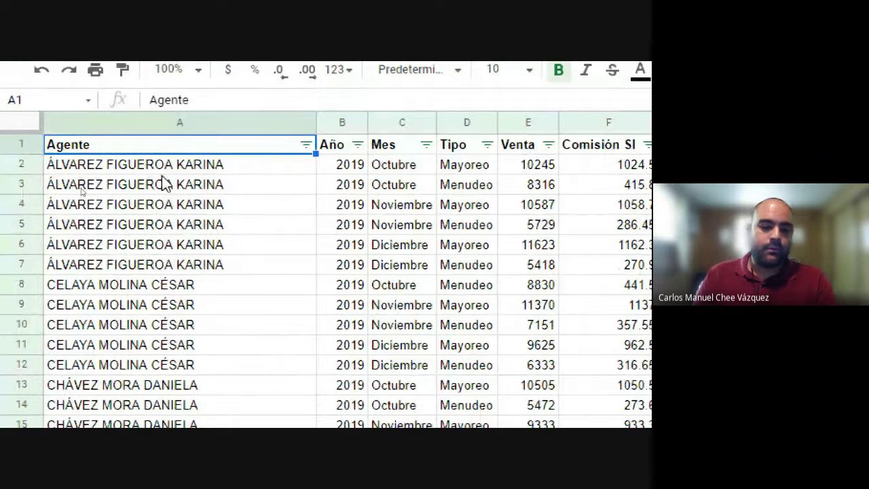
pyautogui.scroll(-2, 163, 183)
pyautogui.click(145, 208)
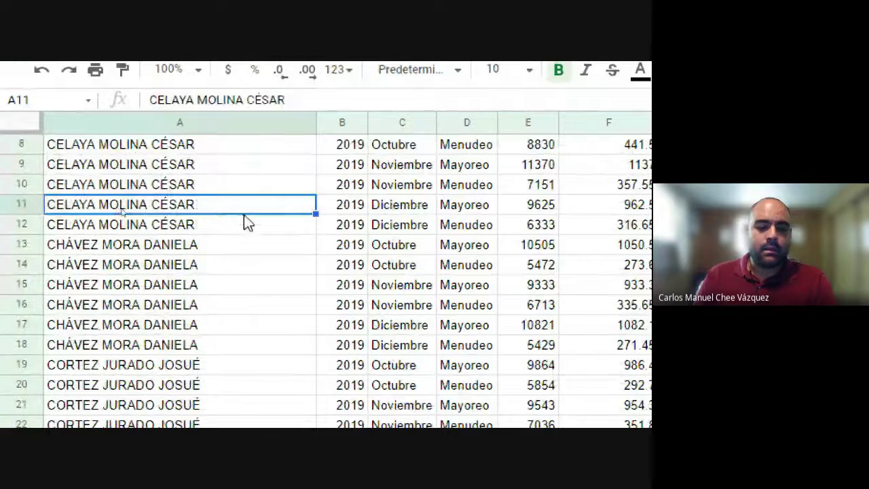
pyautogui.scroll(-1, 243, 215)
pyautogui.click(162, 262)
pyautogui.scroll(-2, 136, 282)
pyautogui.click(134, 268)
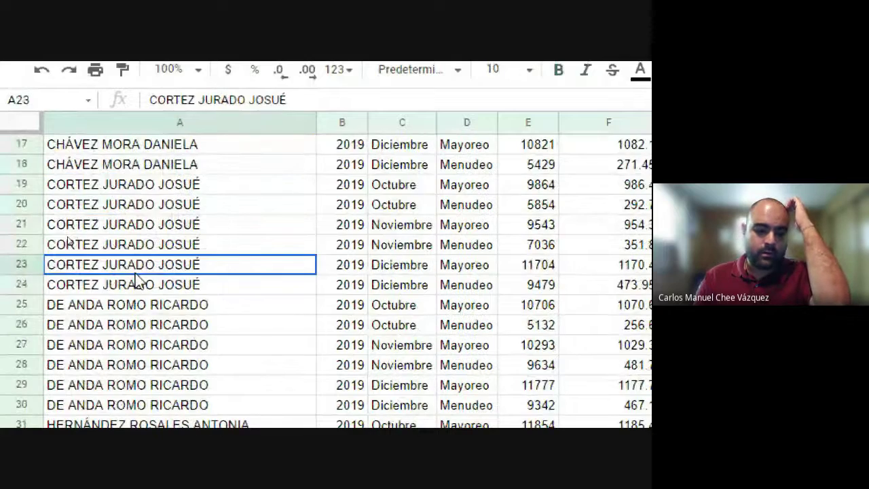
pyautogui.scroll(-1, 110, 306)
pyautogui.click(113, 304)
pyautogui.scroll(-2, 114, 326)
pyautogui.click(115, 365)
pyautogui.scroll(-4, 118, 339)
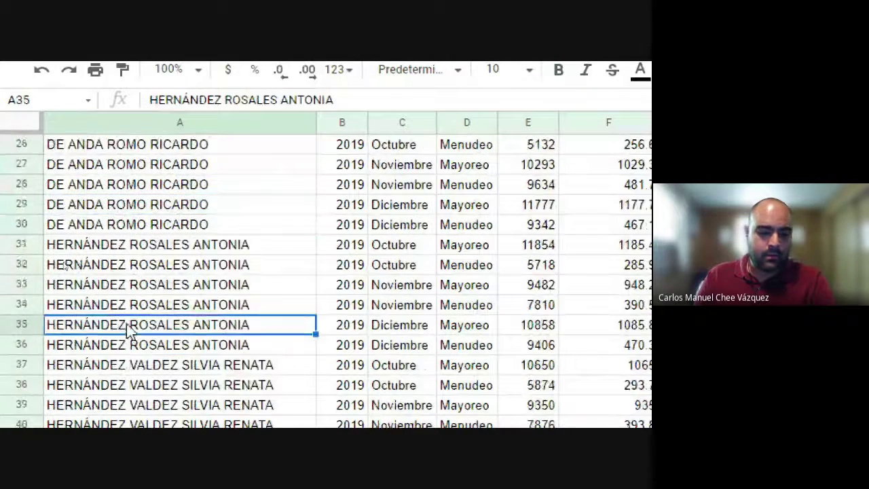
pyautogui.scroll(-2, 93, 277)
pyautogui.click(169, 249)
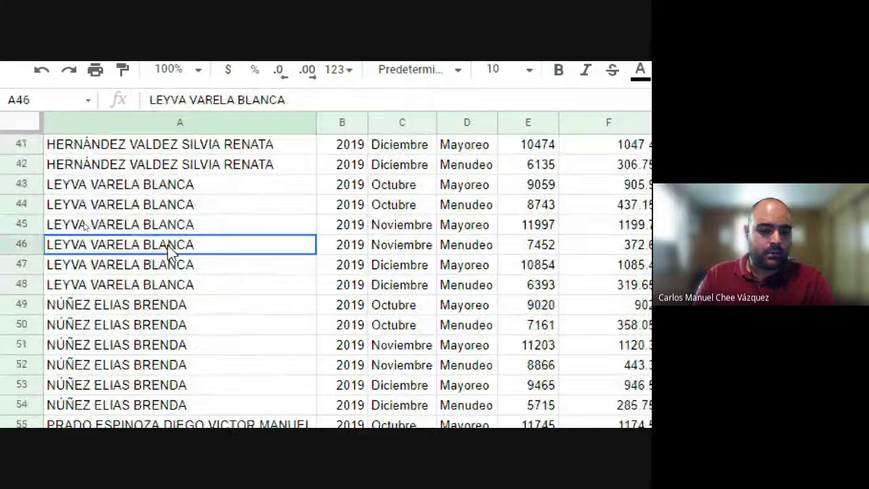
pyautogui.scroll(-1, 166, 258)
pyautogui.click(107, 307)
pyautogui.scroll(-7, 109, 302)
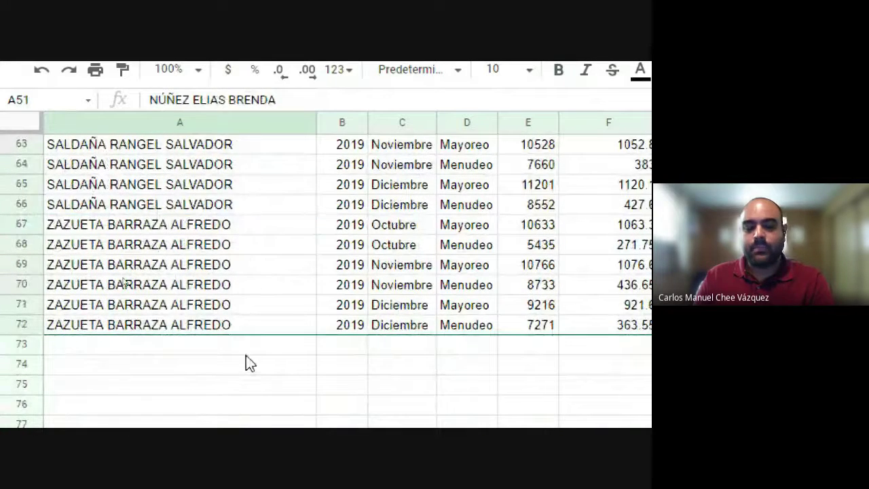
pyautogui.scroll(20, 258, 359)
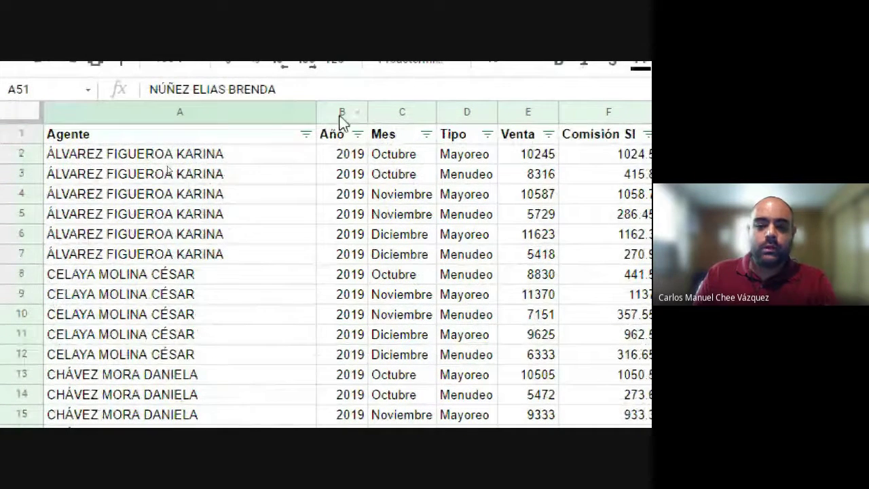
# Step: Clear all Agente filter values and keep one agent, leaving only rows 43–48 visible
pyautogui.click(307, 135)
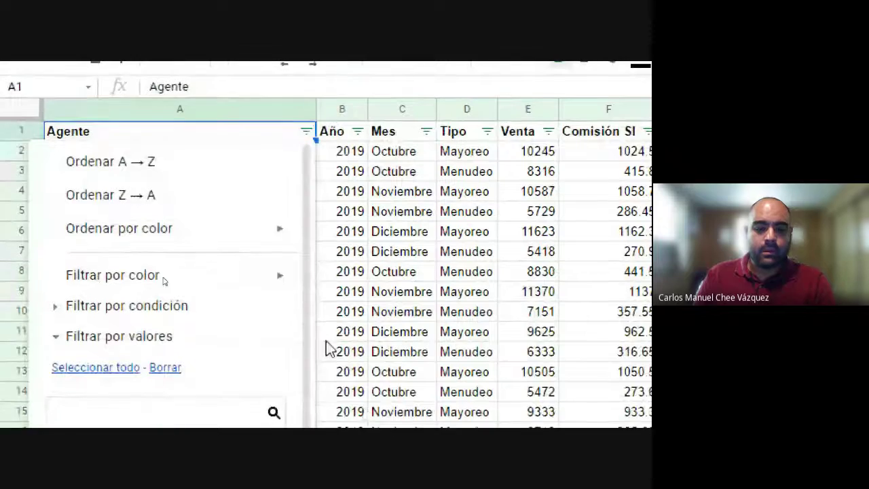
pyautogui.scroll(-3, 326, 347)
pyautogui.scroll(2, 194, 346)
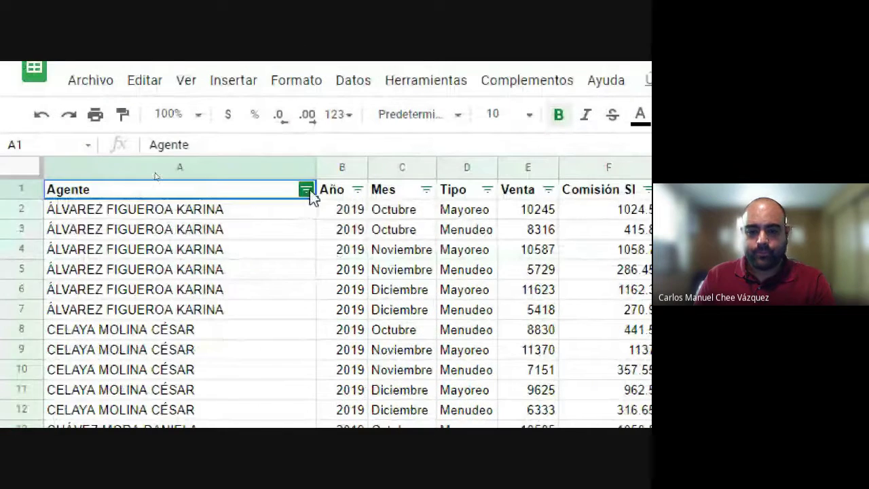
pyautogui.click(306, 190)
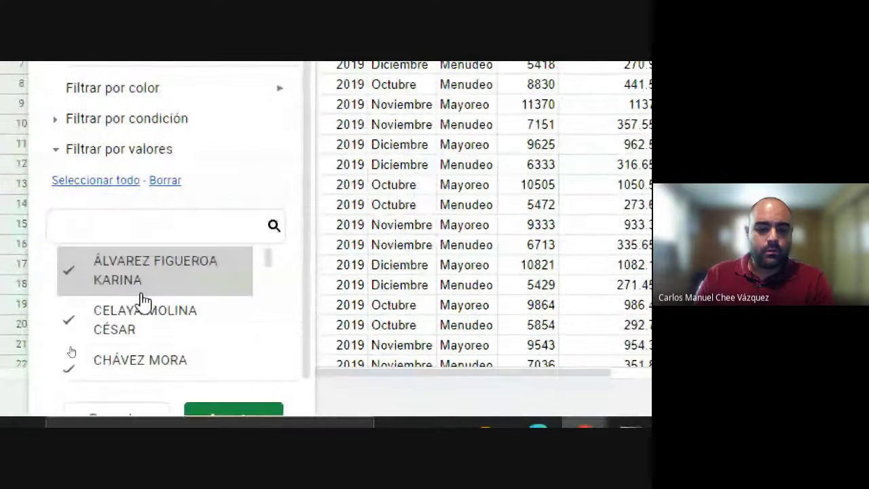
pyautogui.scroll(-10, 136, 292)
pyautogui.scroll(10, 143, 299)
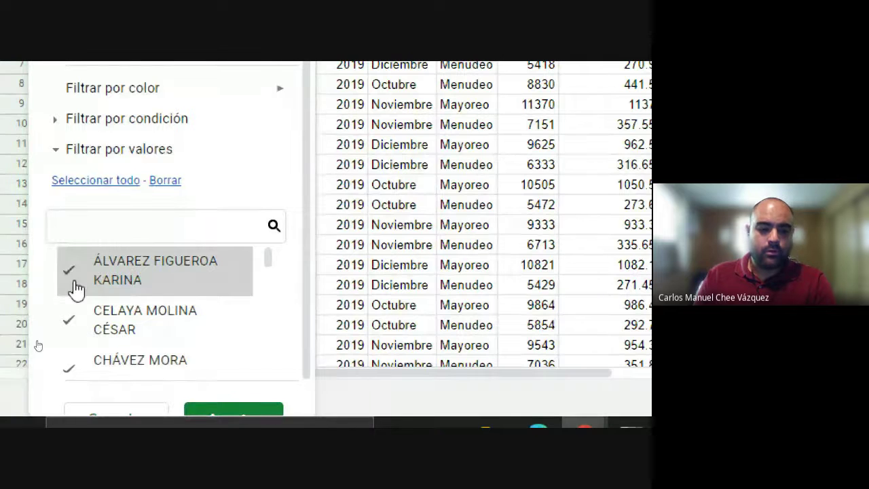
pyautogui.click(76, 289)
pyautogui.click(70, 321)
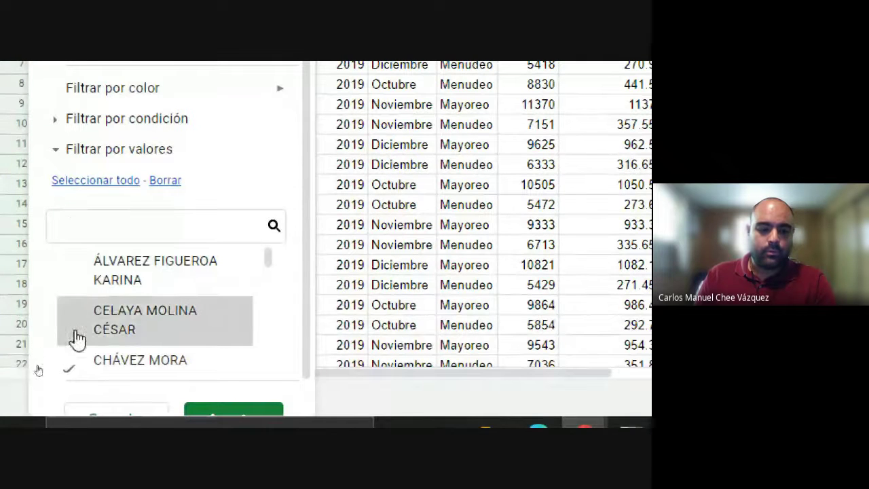
pyautogui.click(72, 370)
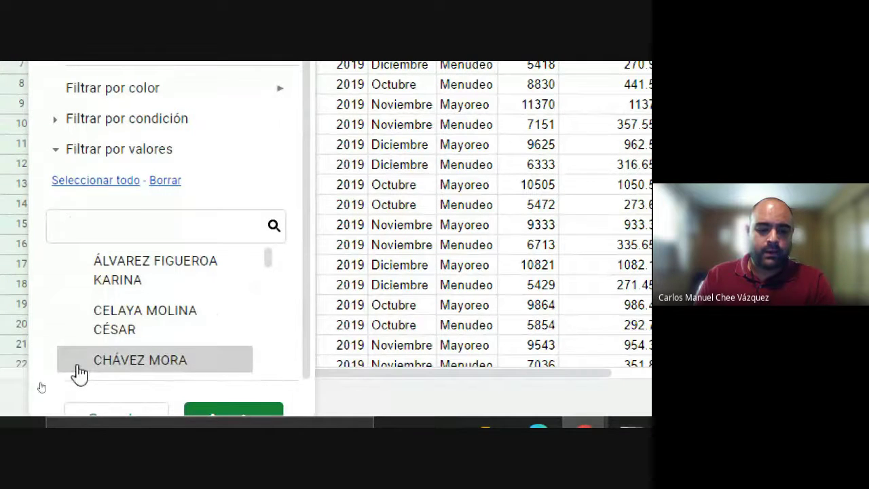
pyautogui.click(165, 181)
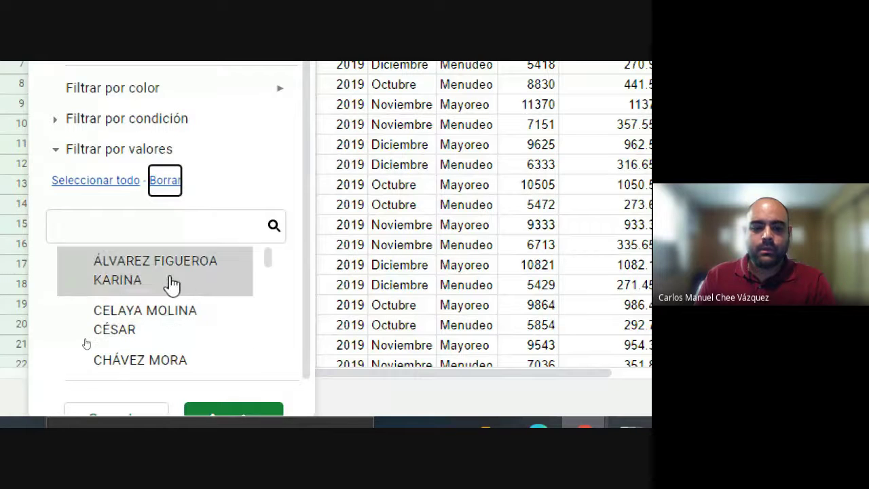
pyautogui.scroll(-5, 171, 286)
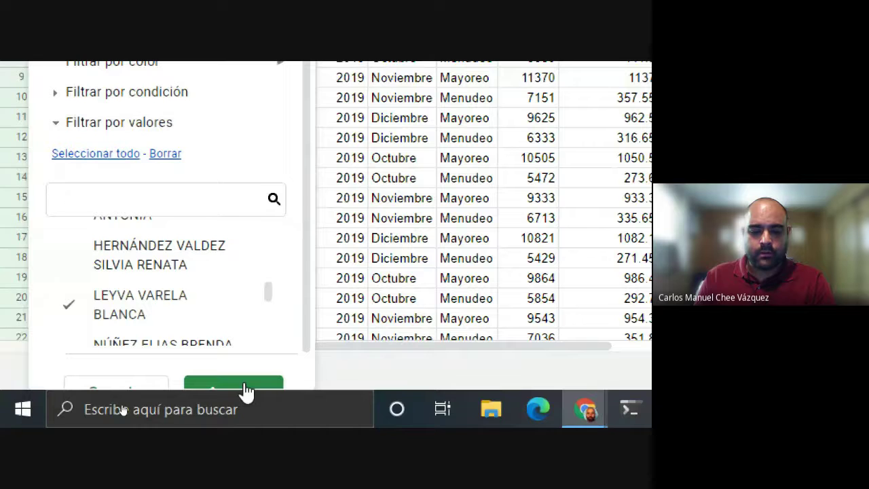
pyautogui.click(271, 381)
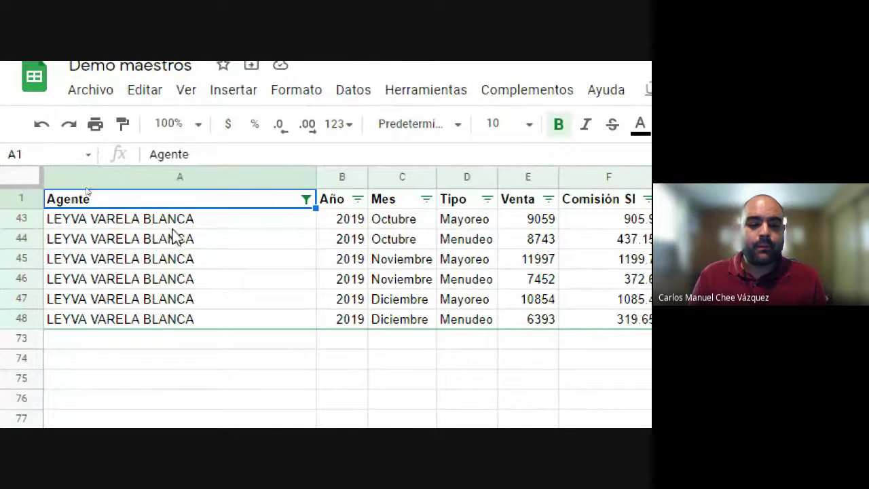
# Step: Select the filtered agent's six Venta figures in E43:E48
pyautogui.click(152, 227)
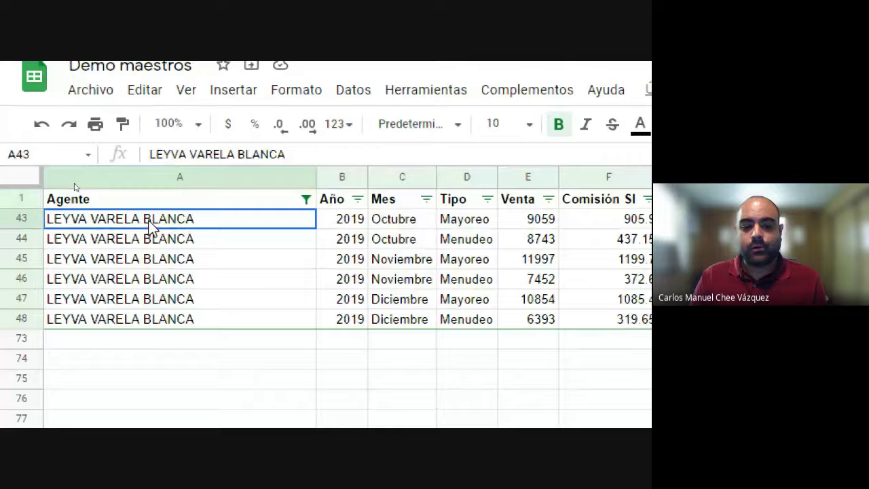
pyautogui.keyDown('shift'); pyautogui.click(171, 338); pyautogui.keyUp('shift')
pyautogui.keyDown('shift'); pyautogui.click(178, 322); pyautogui.keyUp('shift')
pyautogui.click(256, 384)
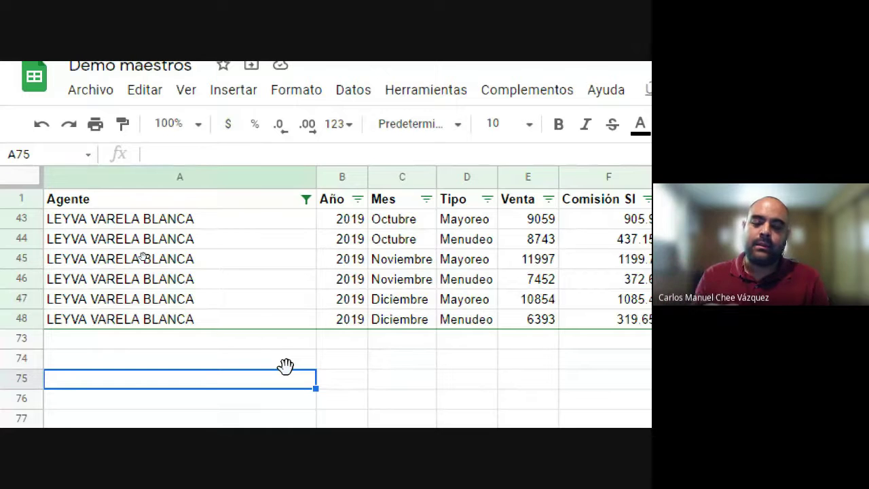
pyautogui.click(475, 261)
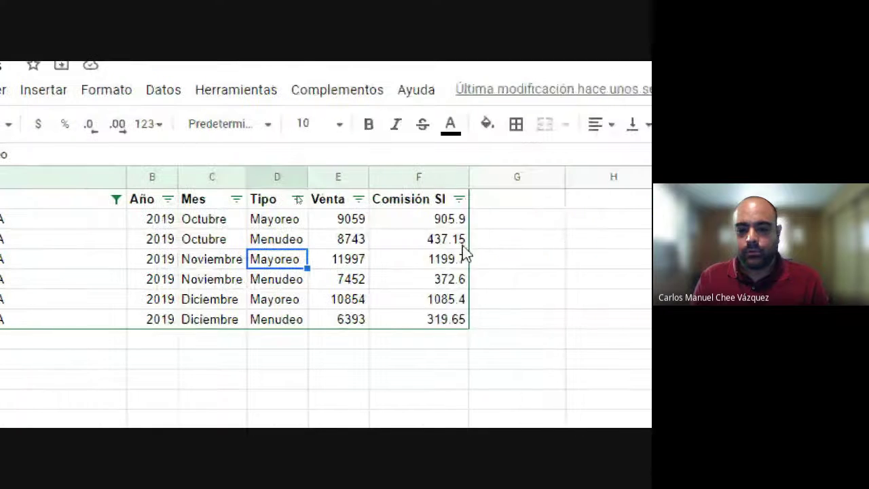
pyautogui.moveTo(349, 223); pyautogui.dragTo(333, 326)
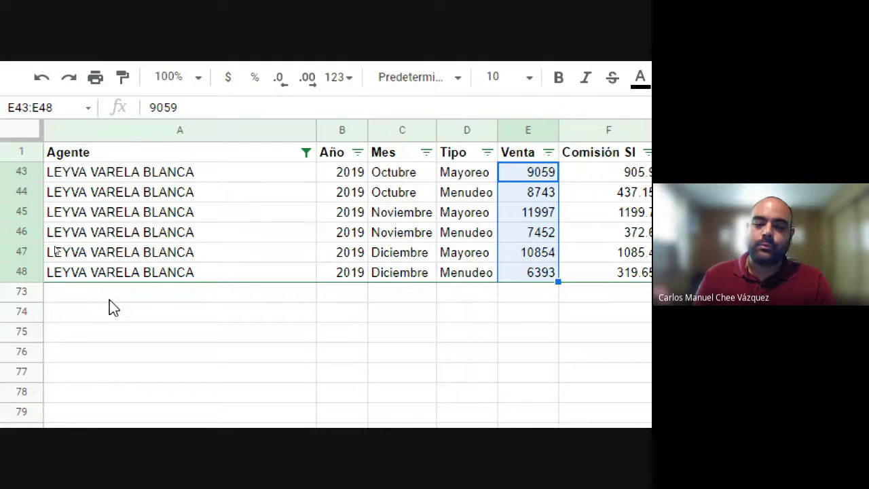
# Step: Tick a second agent in the Agente filter so rows 2–7 appear alongside 43–48
pyautogui.click(306, 154)
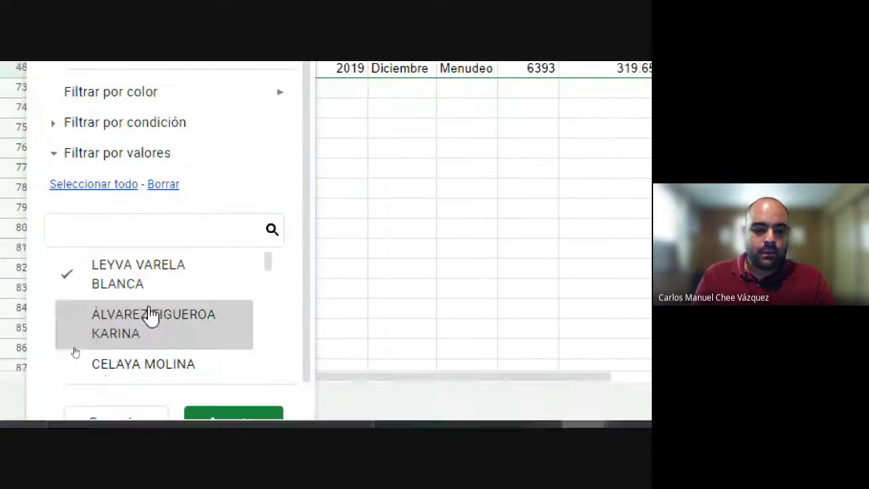
pyautogui.click(109, 330)
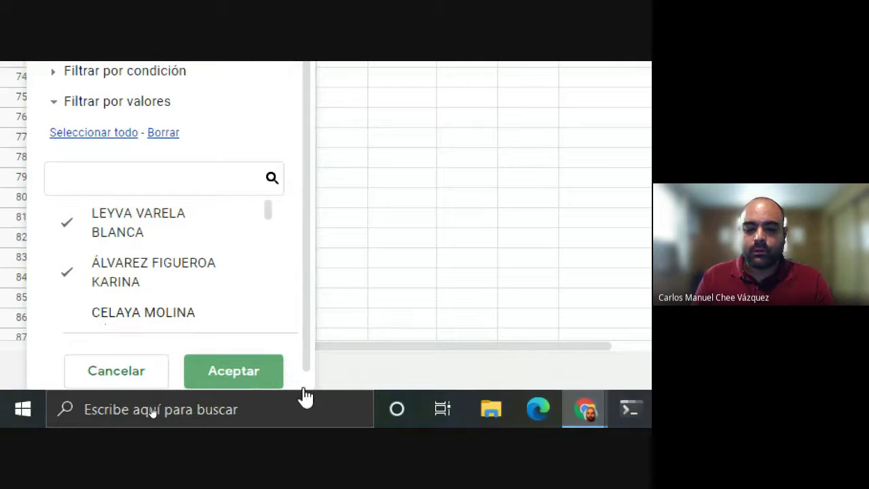
pyautogui.click(246, 378)
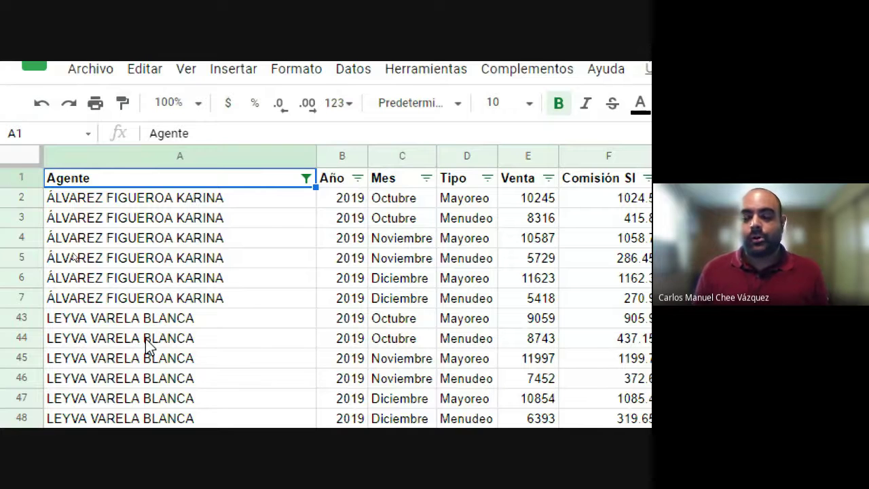
# Step: Choose Seleccionar todo in the Agente filter and apply it, restoring every agent's rows
pyautogui.click(306, 178)
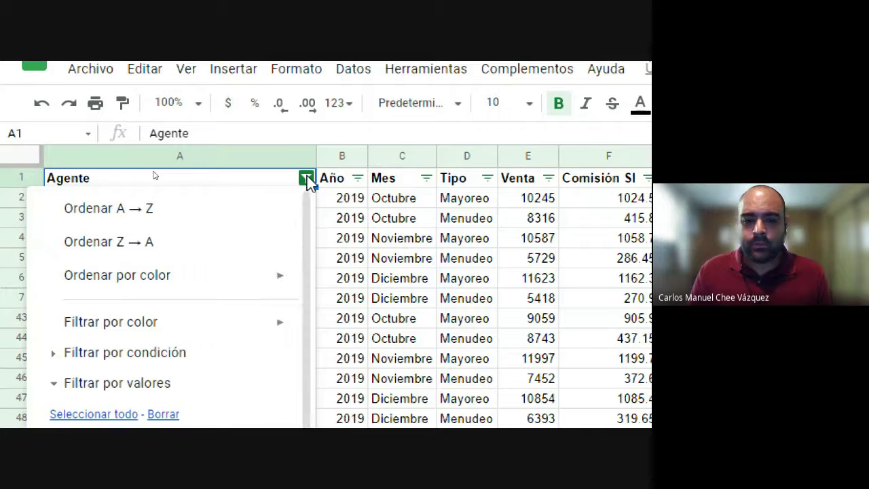
pyautogui.click(364, 231)
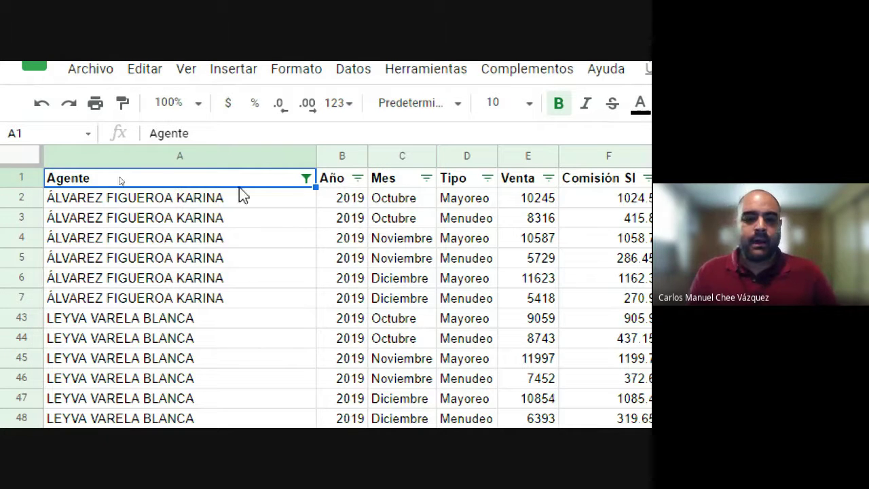
pyautogui.click(306, 185)
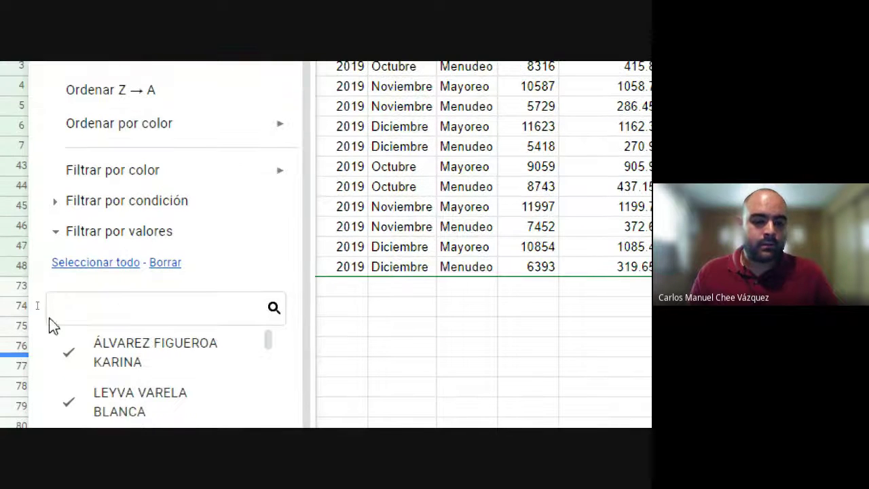
pyautogui.click(114, 263)
pyautogui.scroll(-1, 116, 394)
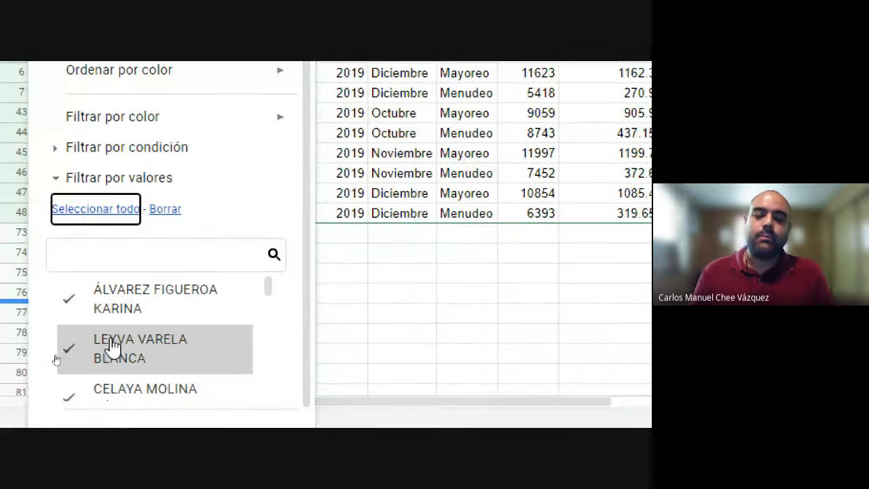
pyautogui.scroll(-2, 189, 421)
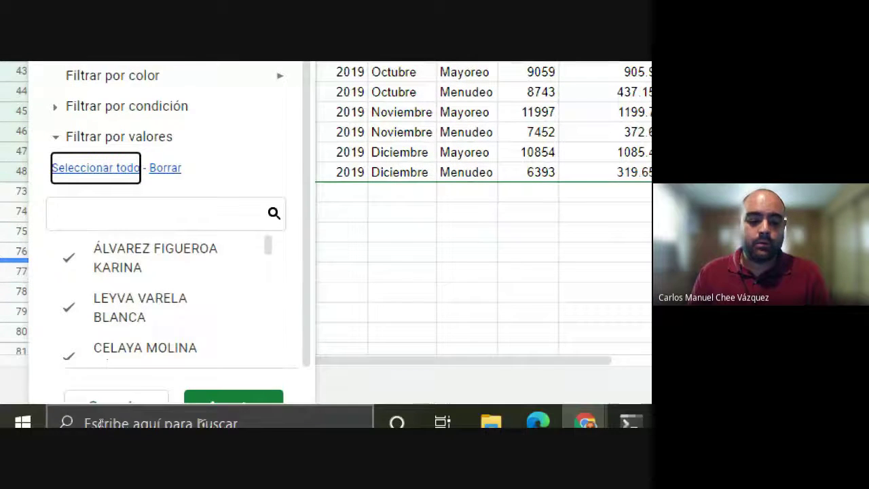
pyautogui.click(239, 379)
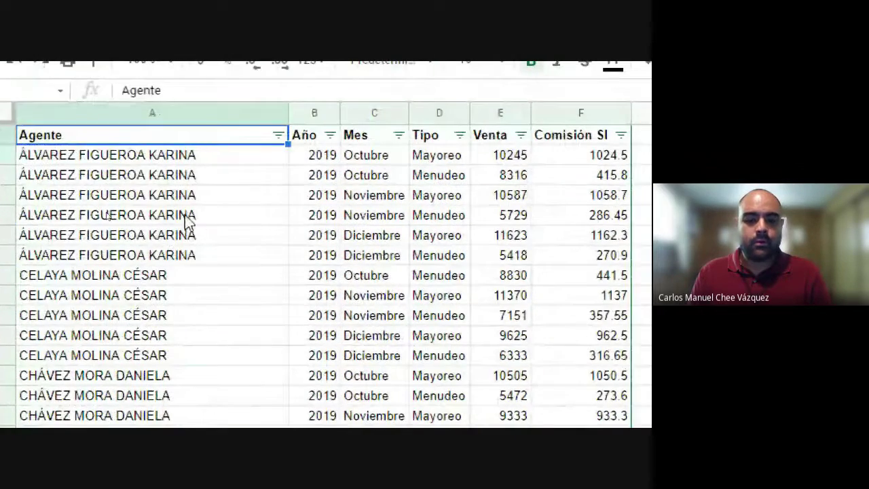
pyautogui.scroll(-3, 185, 223)
pyautogui.scroll(-20, 185, 222)
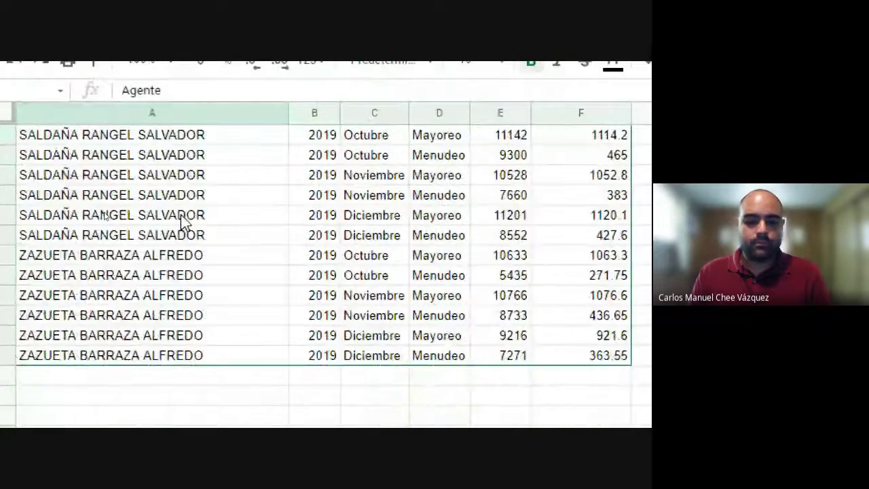
pyautogui.scroll(10, 182, 222)
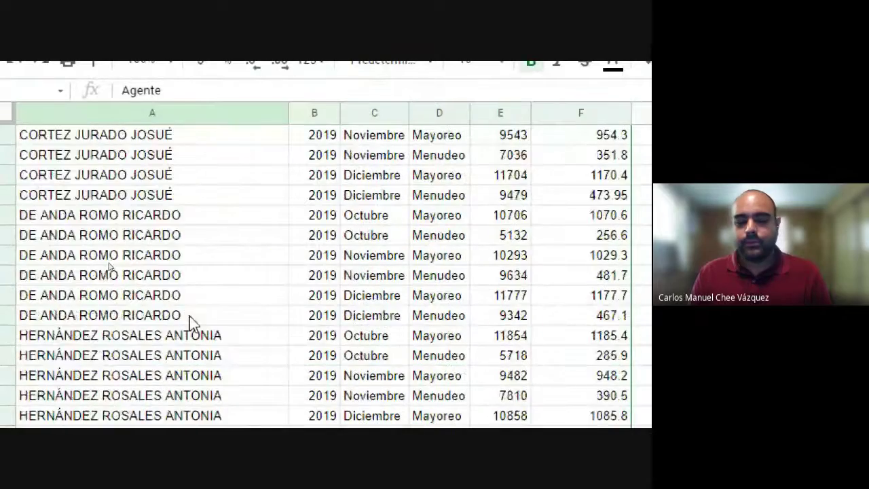
pyautogui.scroll(5, 190, 325)
pyautogui.press('super+plus')
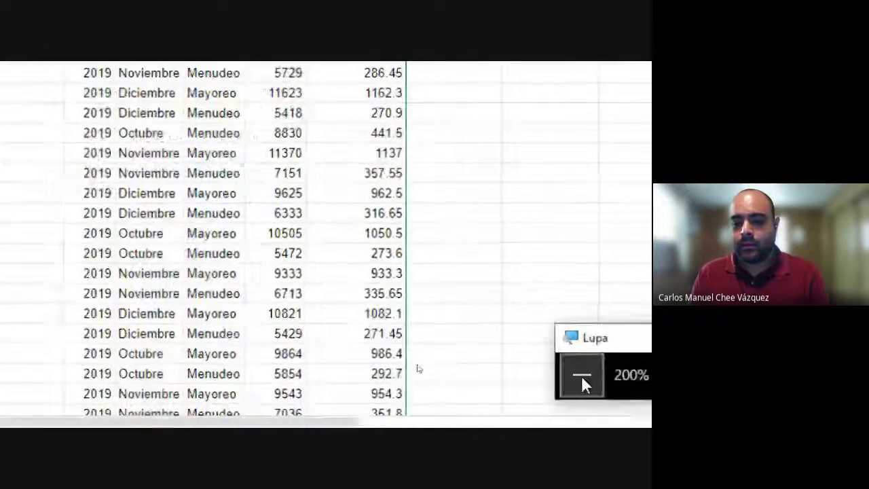
pyautogui.click(581, 375)
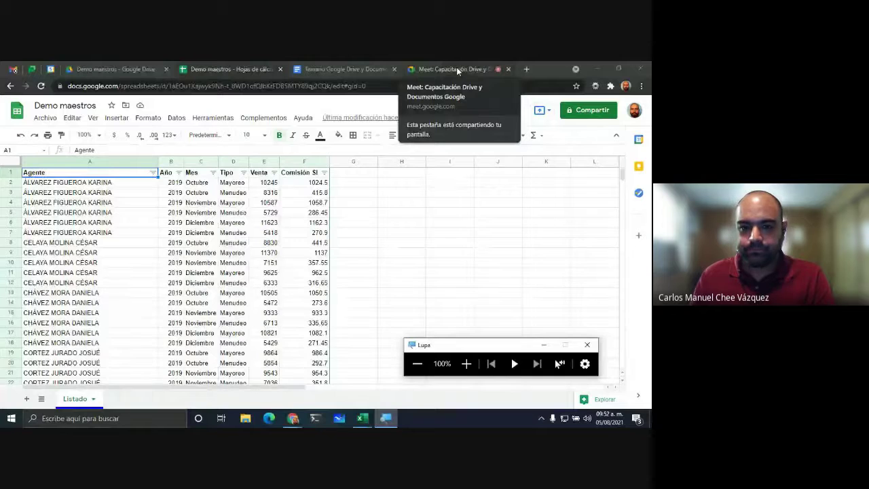
# Step: Scroll through the spreadsheet topics in the Temario course outline document
pyautogui.click(349, 68)
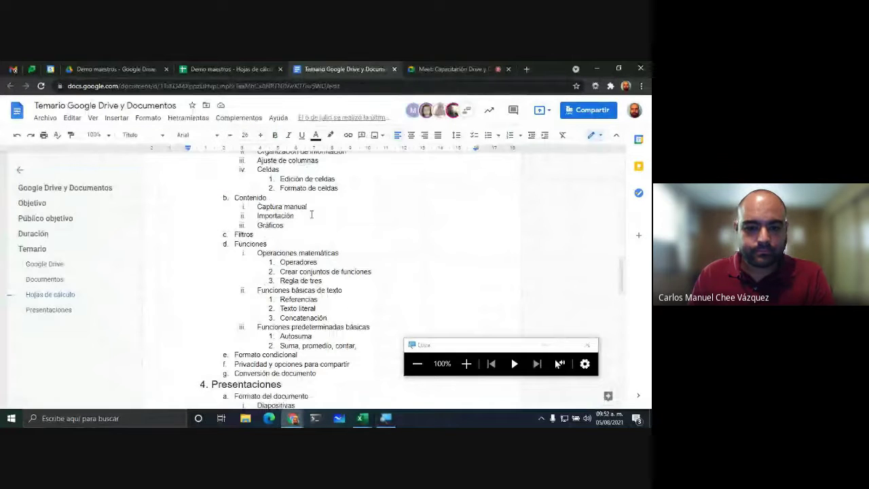
pyautogui.scroll(1, 353, 224)
pyautogui.scroll(-1, 351, 229)
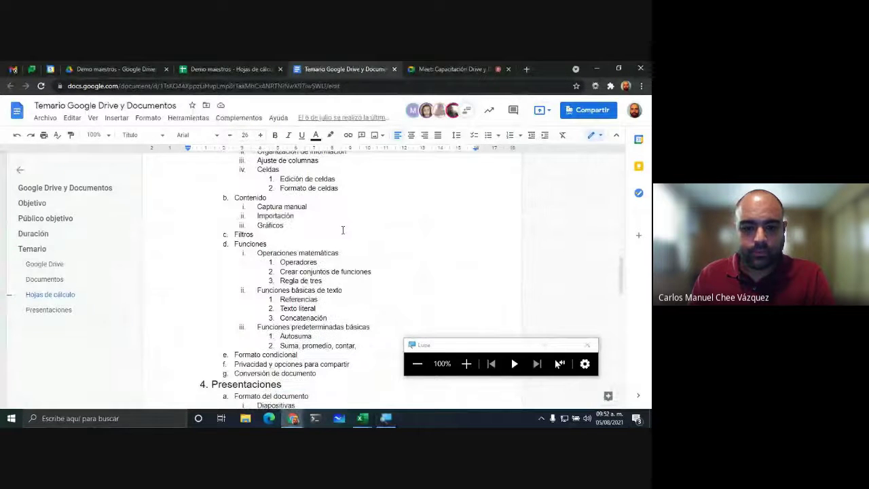
pyautogui.scroll(1, 343, 227)
pyautogui.scroll(-1, 342, 221)
pyautogui.scroll(-1, 341, 219)
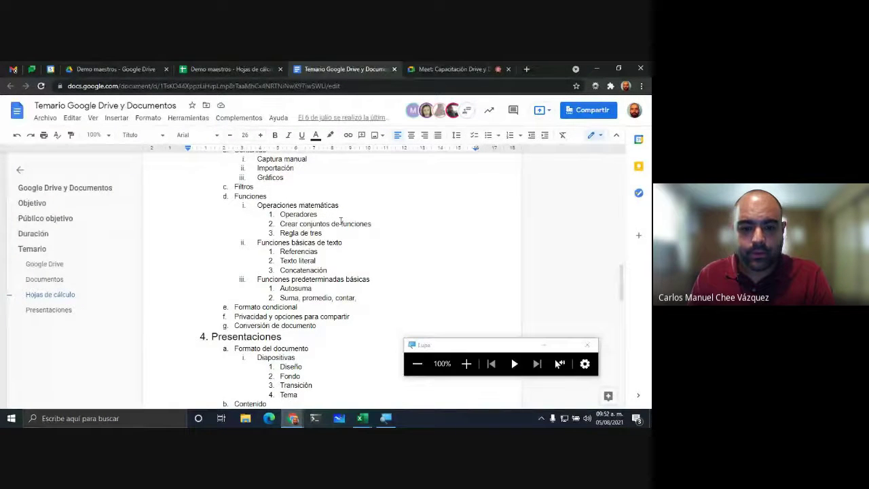
pyautogui.scroll(-1, 341, 220)
# Step: Go back from the Meet call to the Demo maestros sheet, magnify it, and select cell A2
pyautogui.click(452, 68)
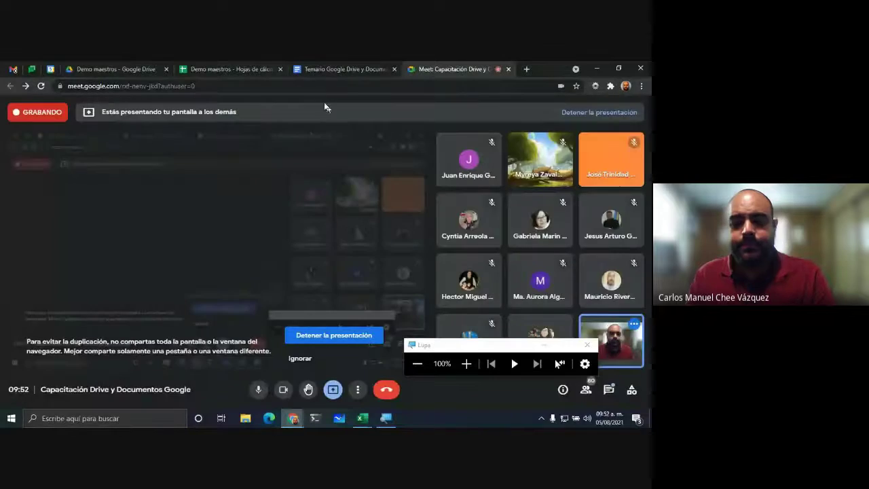
pyautogui.click(204, 68)
pyautogui.click(362, 290)
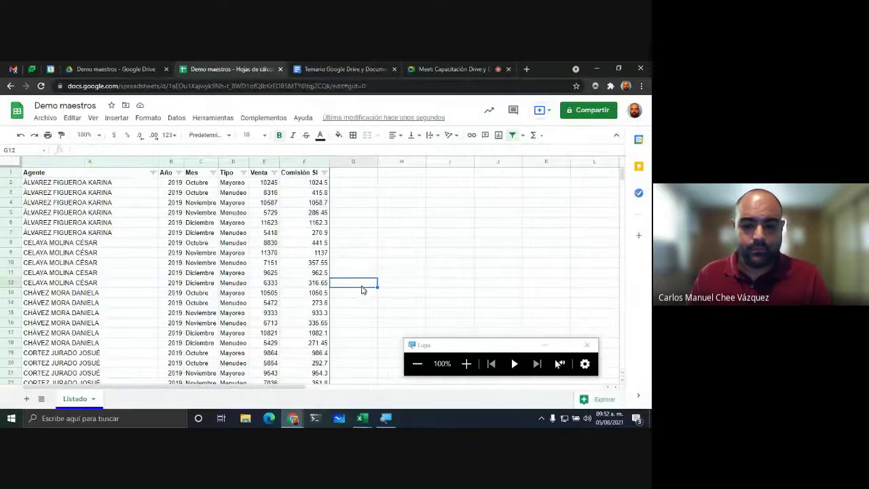
pyautogui.click(466, 363)
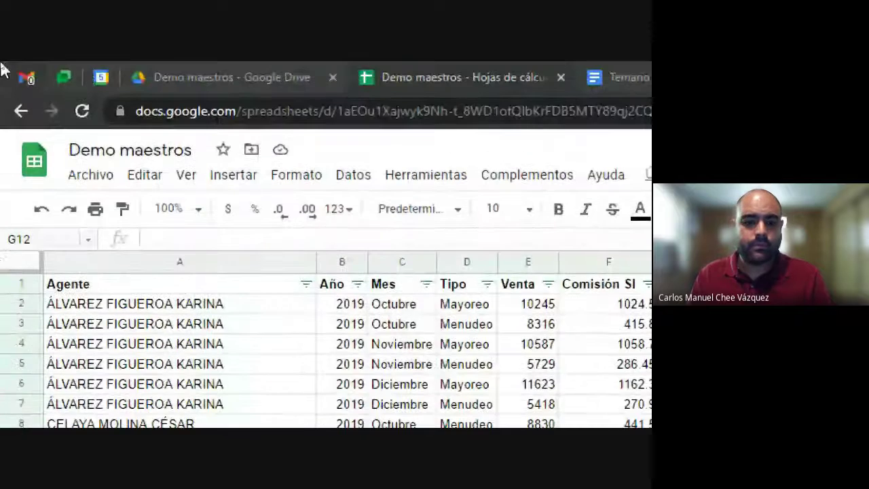
pyautogui.click(190, 307)
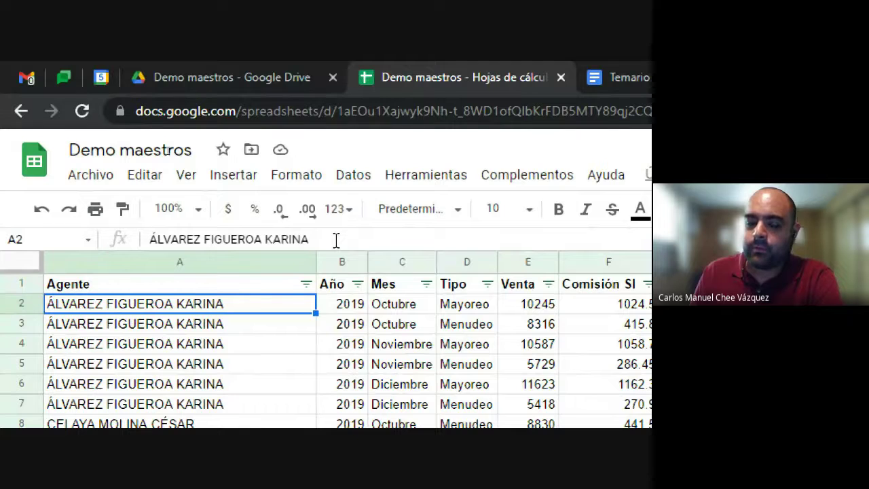
# Step: Step through the first data rows from the Agente header across Año and Mes to Comisión SI
pyautogui.press('Up')
pyautogui.press('Down')
pyautogui.press('Right')
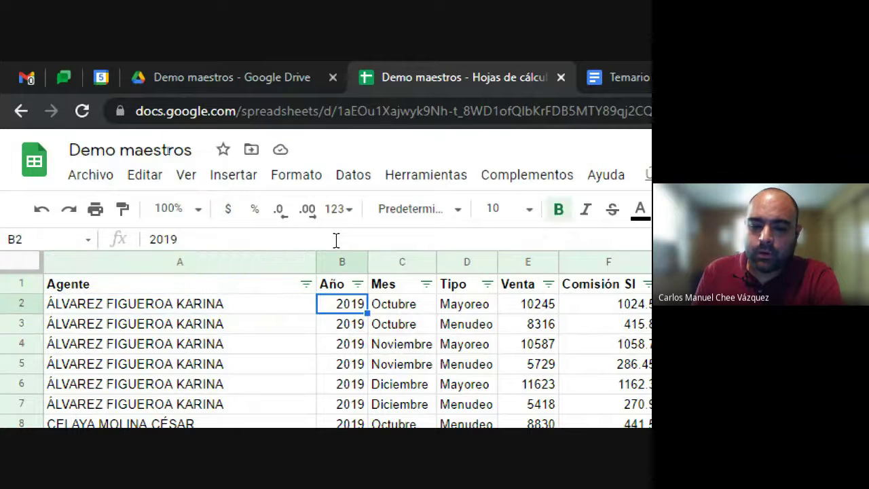
pyautogui.press('Right')
pyautogui.press('Right')
pyautogui.press('Right')
pyautogui.press('Down')
pyautogui.press('Right')
pyautogui.press('Right')
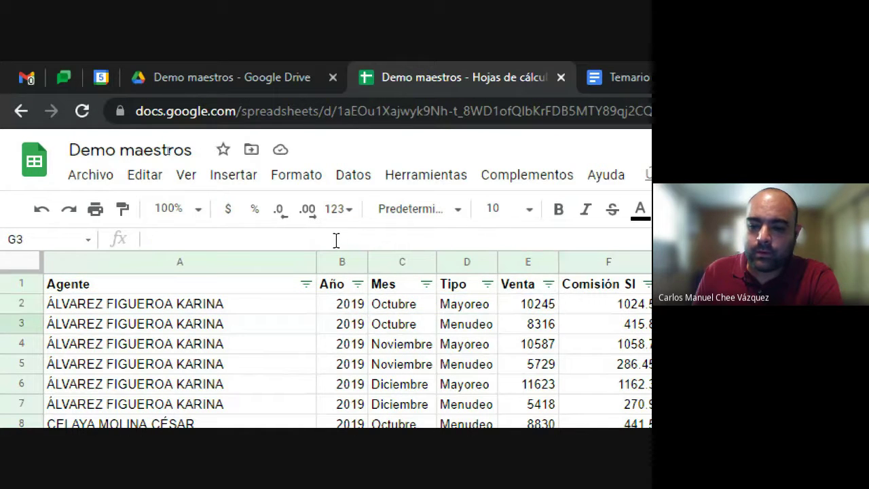
pyautogui.press('Left')
pyautogui.press('Up')
pyautogui.press('Left')
pyautogui.press('Left')
pyautogui.press('Left')
# Step: Move through the Agente, Año and Mes headers, settling on the Noviembre value in C5
pyautogui.press('Down')
pyautogui.press('Down')
pyautogui.press('Down')
pyautogui.press('Down')
pyautogui.press('Left')
pyautogui.press('Left')
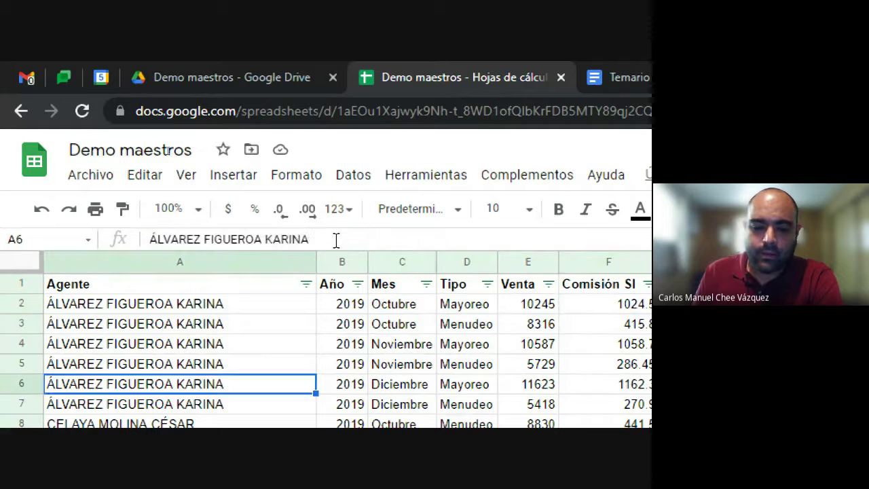
pyautogui.press('Up')
pyautogui.press('Up')
pyautogui.press('Up')
pyautogui.press('Up')
pyautogui.press('Right')
pyautogui.press('Up')
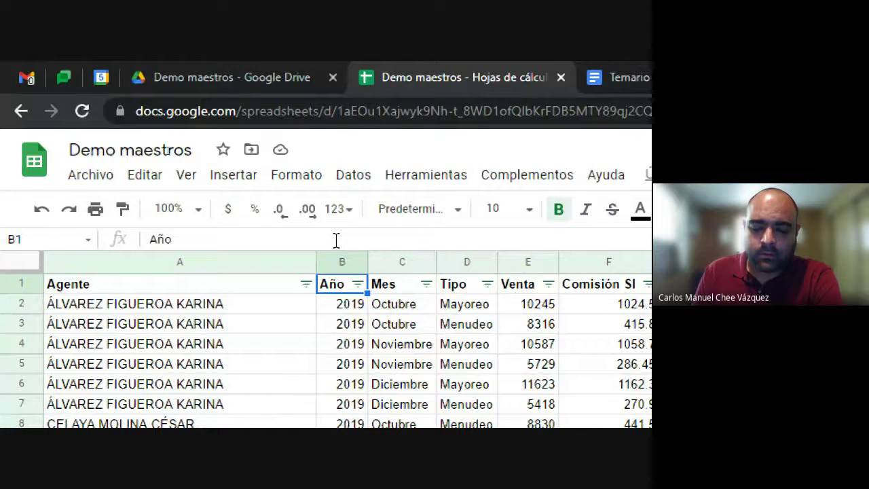
pyautogui.press('Right')
pyautogui.press('Down')
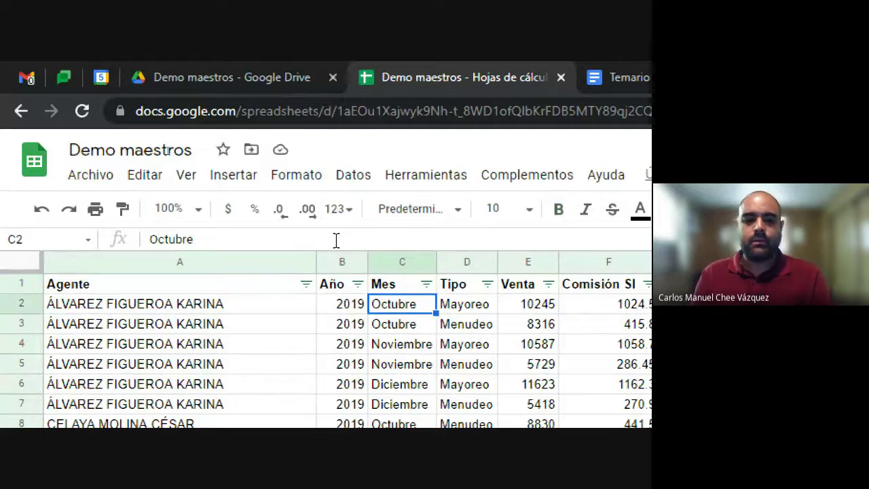
pyautogui.press('Down')
pyautogui.press('Down')
pyautogui.press('Down')
pyautogui.press('Down')
pyautogui.press('Up')
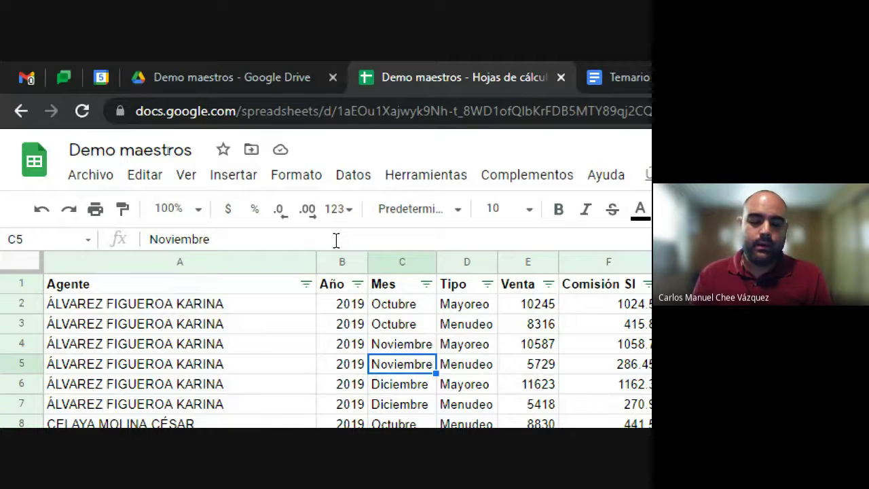
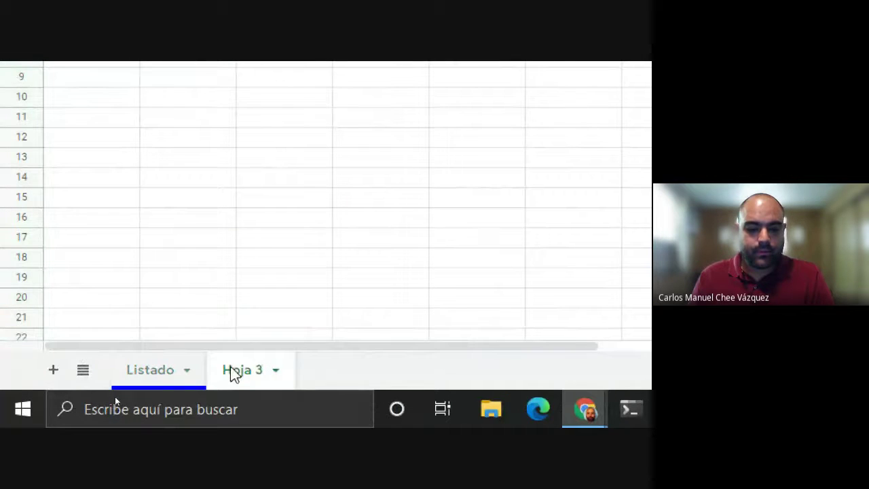
# Step: Rename the Hoja 3 tab to 'Funciones', fixing the mistyped attempts along the way
pyautogui.doubleClick(233, 373)
pyautogui.write('FUNCI')
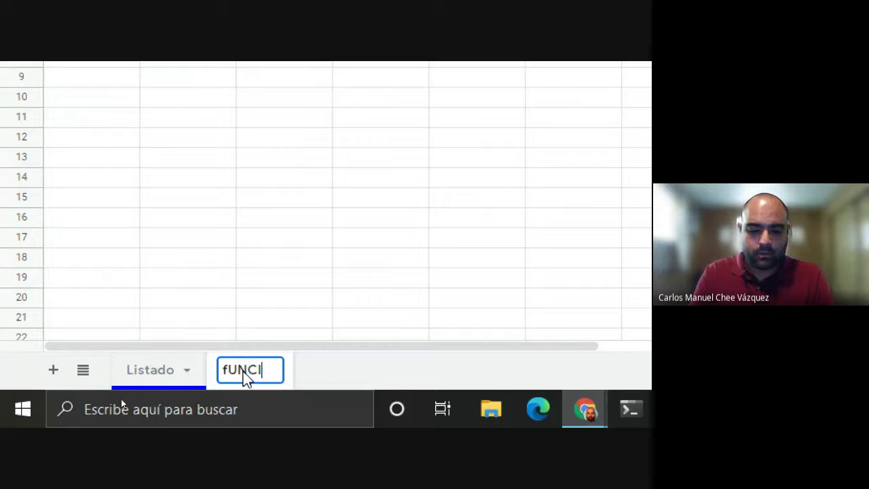
pyautogui.hotkey('ctrl', 'BackSpace')
pyautogui.write('fU')
pyautogui.press('BackSpace')
pyautogui.write('UNCIO')
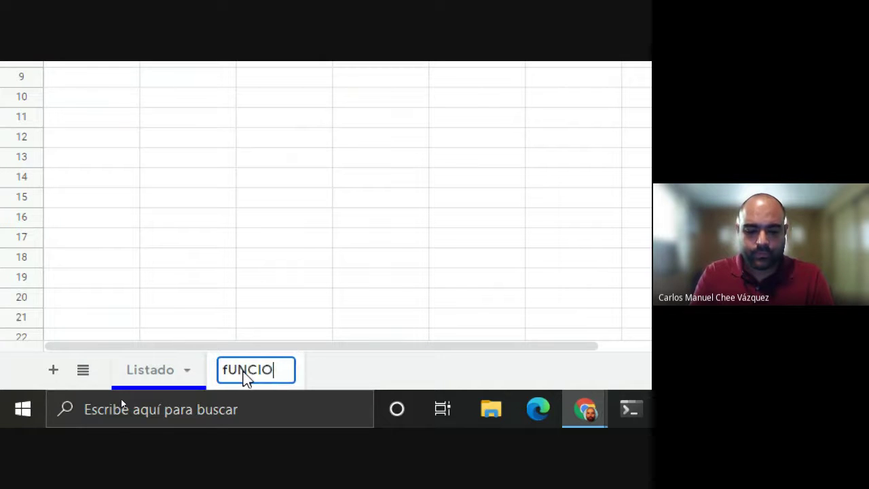
pyautogui.press('BackSpace')
pyautogui.press('BackSpace')
pyautogui.press('BackSpace')
pyautogui.press('BackSpace')
pyautogui.press('BackSpace')
pyautogui.press('BackSpace')
pyautogui.write('Funciones')
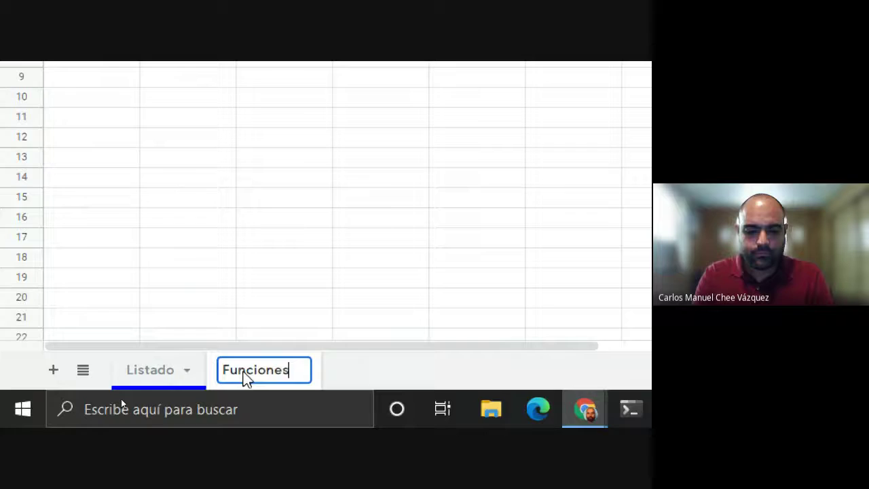
pyautogui.press('Return')
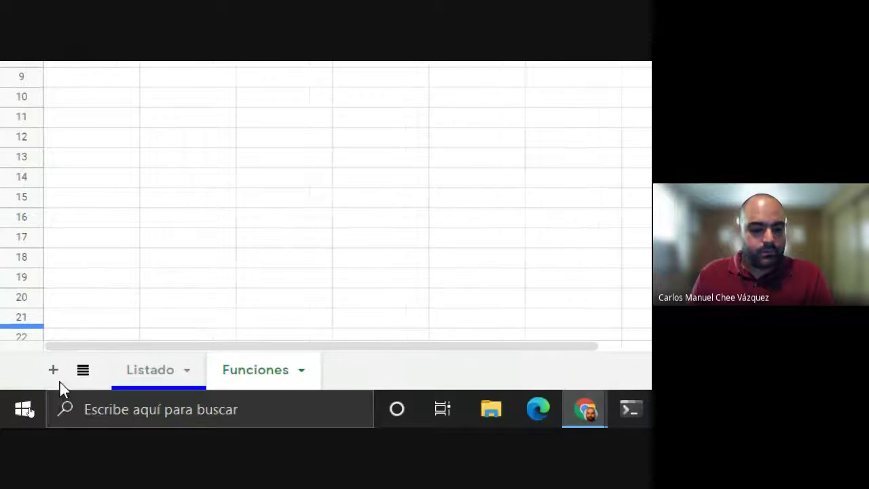
# Step: Reset magnification to 100%, copy the Demo maestros share link from Compartir, and go to Meet
pyautogui.click(555, 305)
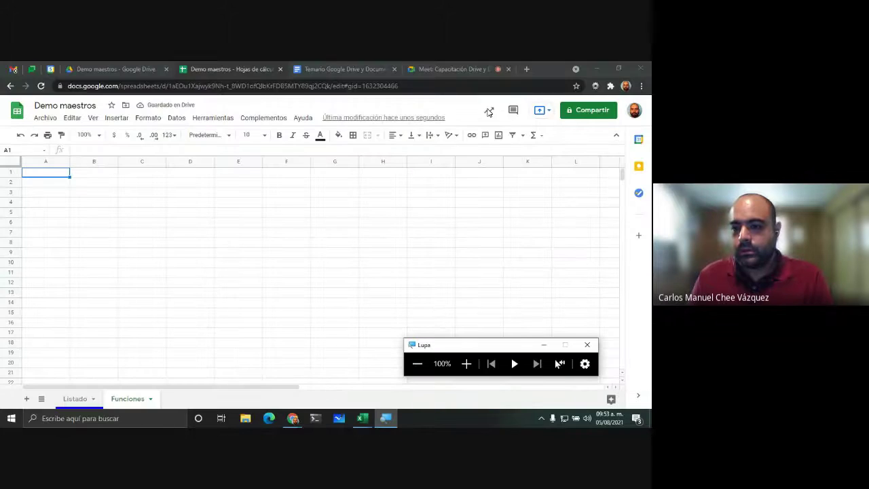
pyautogui.click(567, 114)
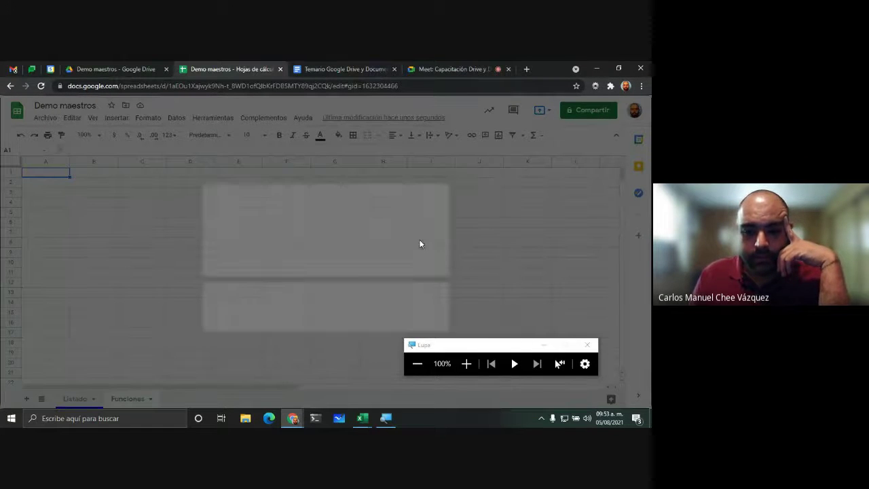
pyautogui.click(258, 333)
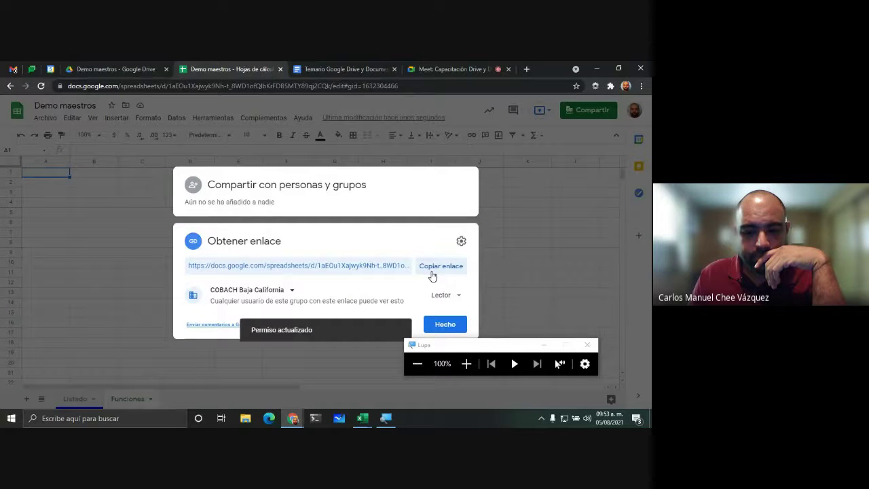
pyautogui.click(433, 274)
pyautogui.click(442, 325)
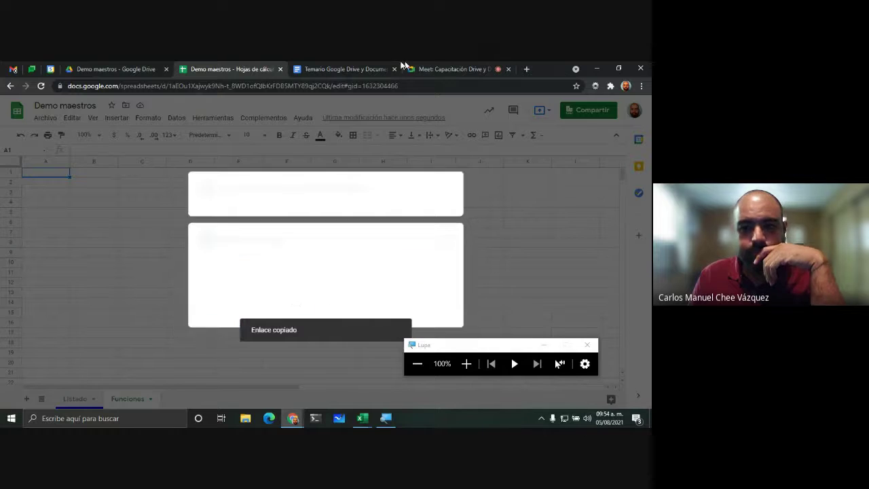
pyautogui.click(403, 67)
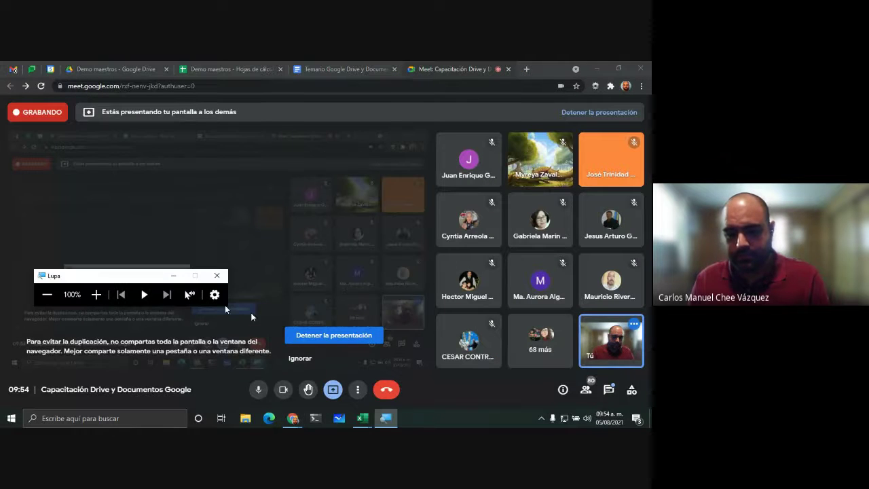
# Step: Paste the copied spreadsheet link into the Meet call chat and send it
pyautogui.click(608, 389)
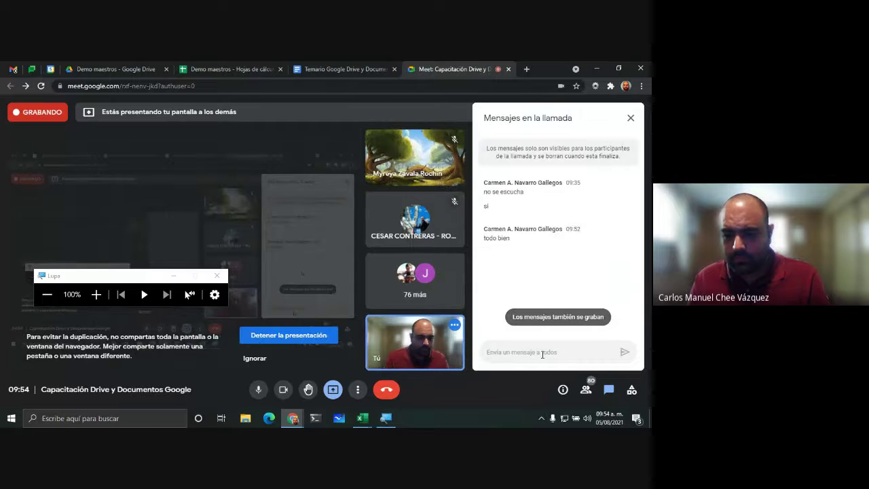
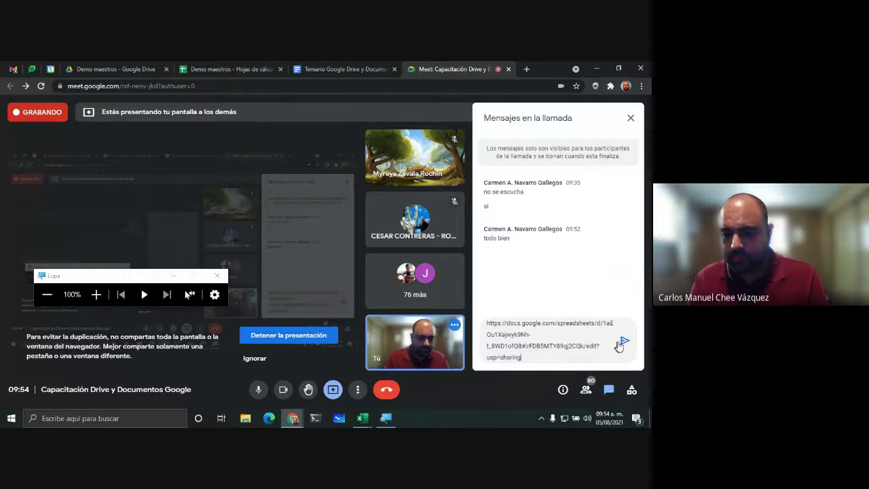
pyautogui.click(623, 341)
# Step: Return to the sheet, magnify the screen, and enter 9 in cells A2 and A1
pyautogui.click(246, 67)
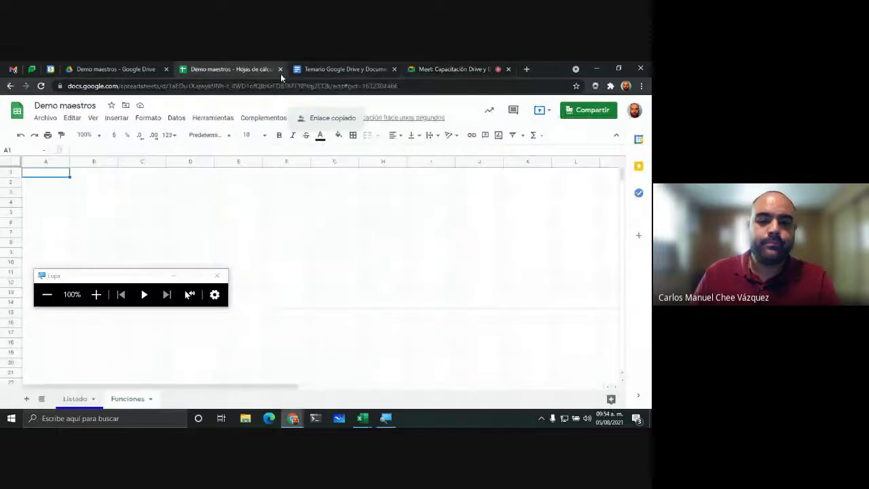
pyautogui.moveTo(136, 281); pyautogui.dragTo(196, 308)
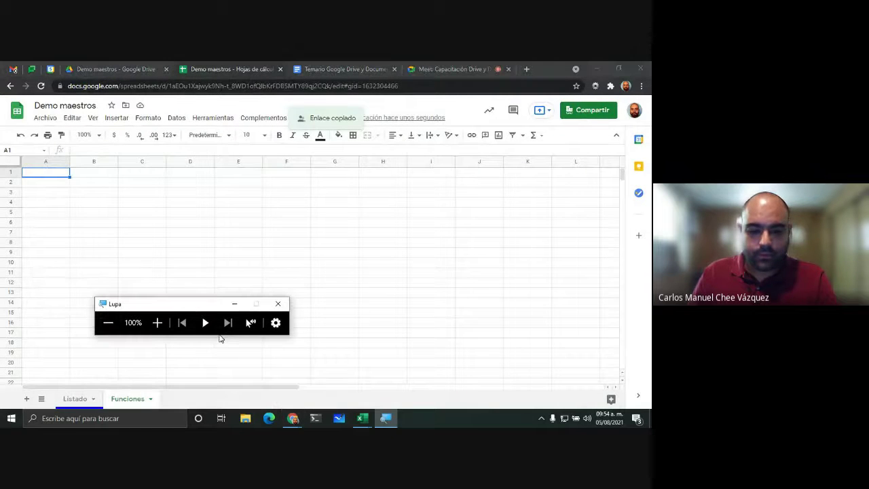
pyautogui.click(157, 322)
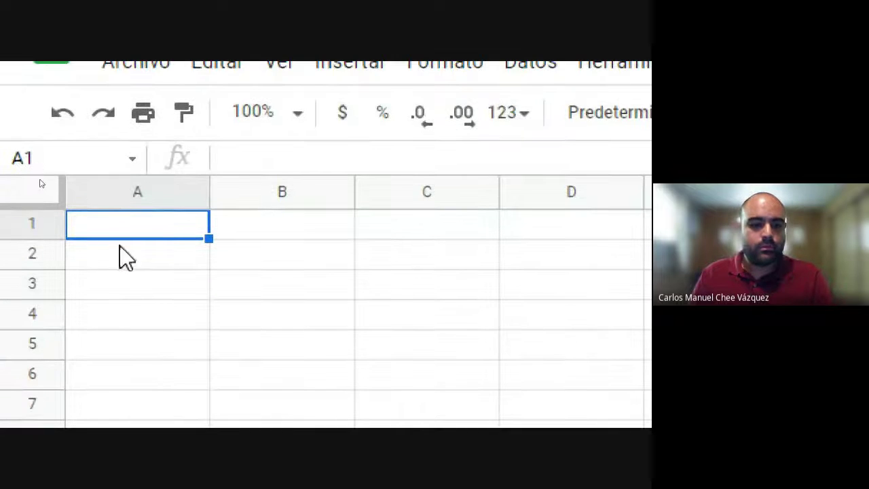
pyautogui.press('Down')
pyautogui.write('9')
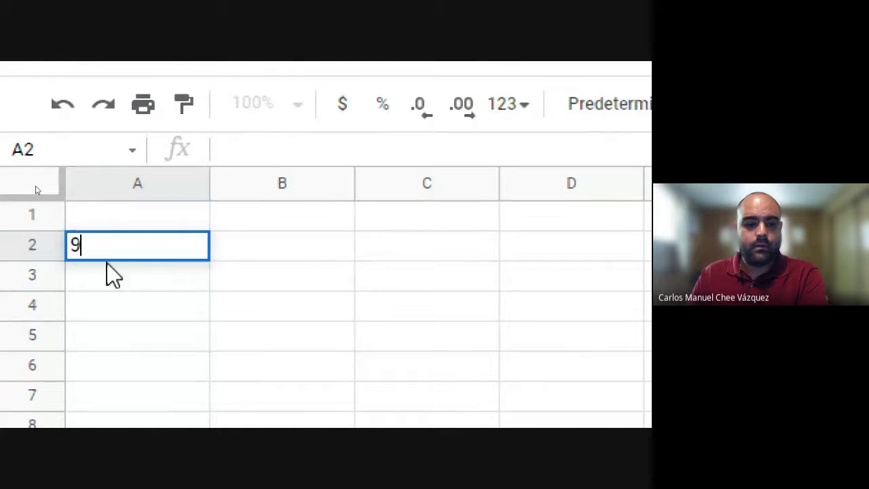
pyautogui.click(116, 224)
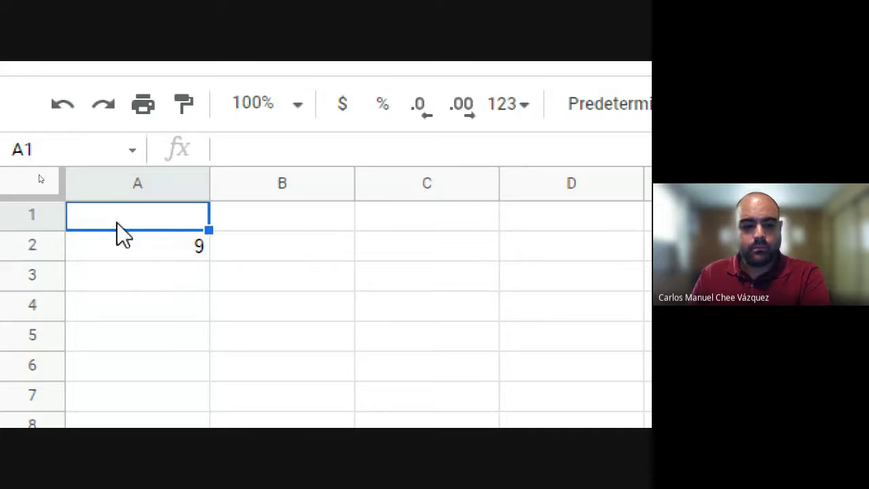
pyautogui.write('9')
pyautogui.click(148, 257)
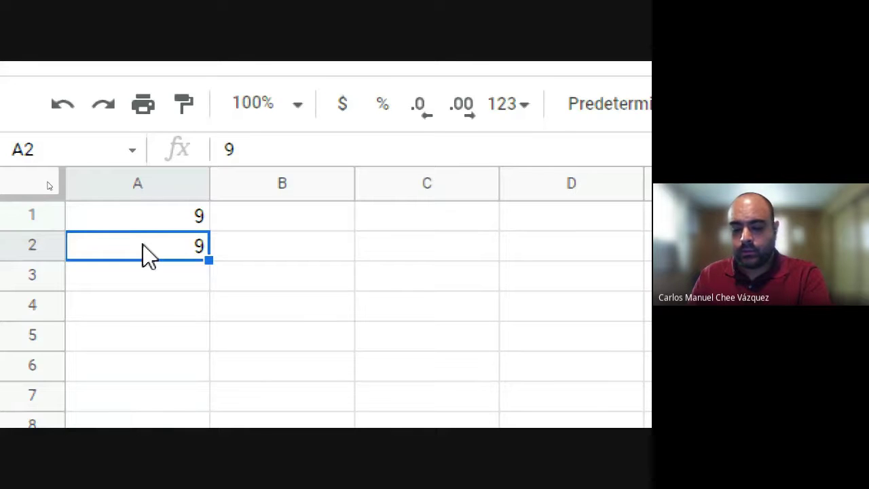
# Step: Put the letter A in A2, compare A1 and A2, then begin a formula with = in A2
pyautogui.write('A')
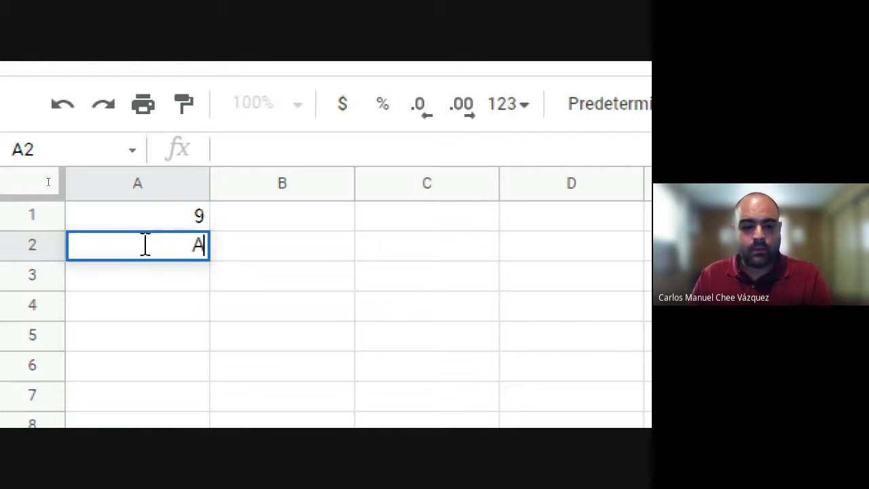
pyautogui.press('Return')
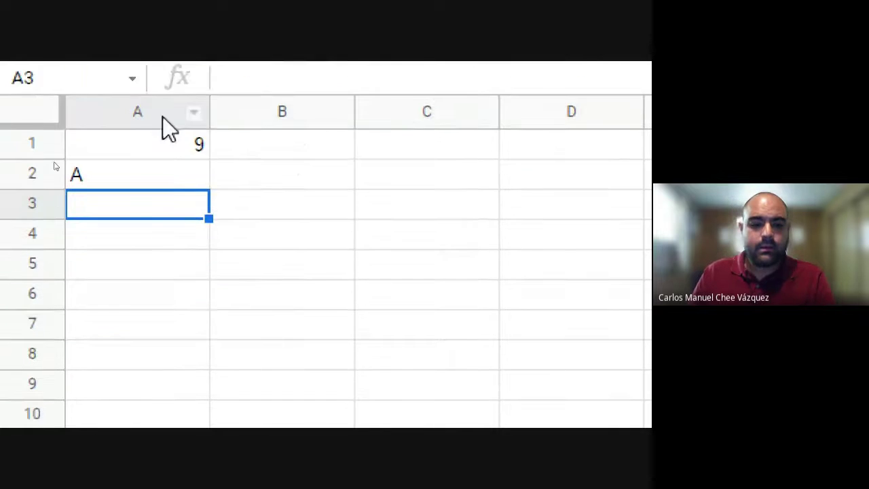
pyautogui.click(171, 197)
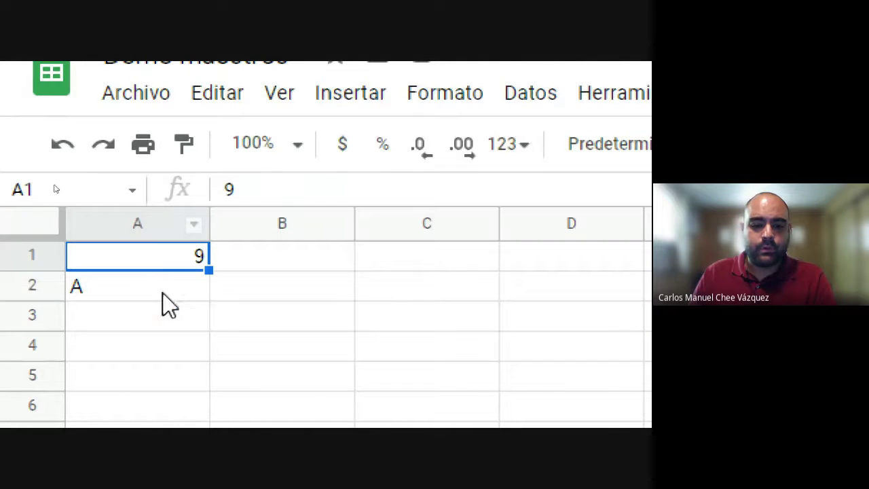
pyautogui.click(167, 226)
pyautogui.click(165, 263)
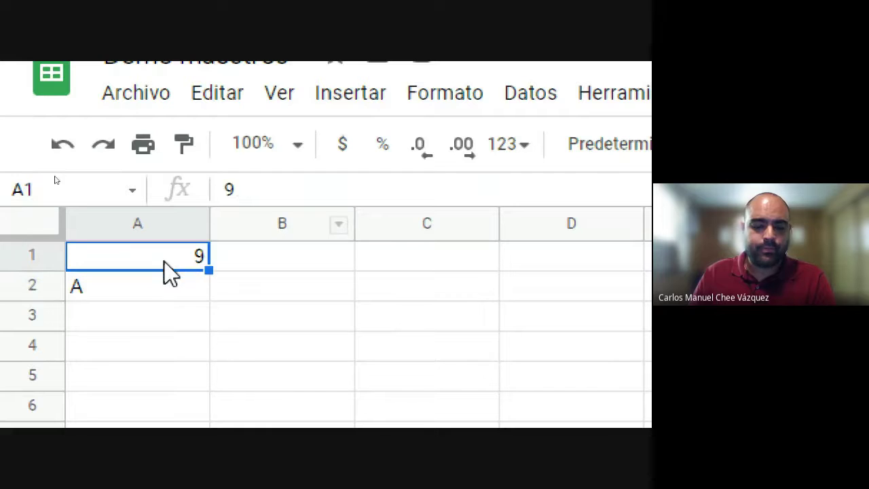
pyautogui.click(158, 290)
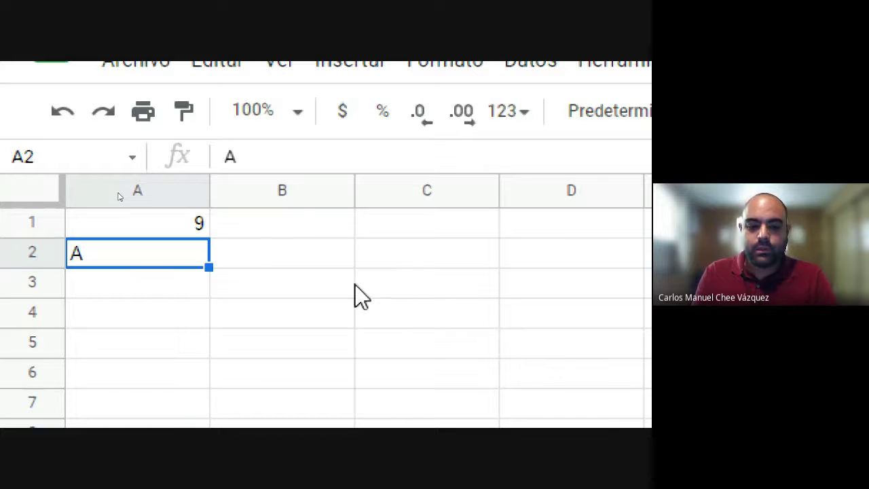
pyautogui.write('jkdsflsajdfl')
pyautogui.press('Escape')
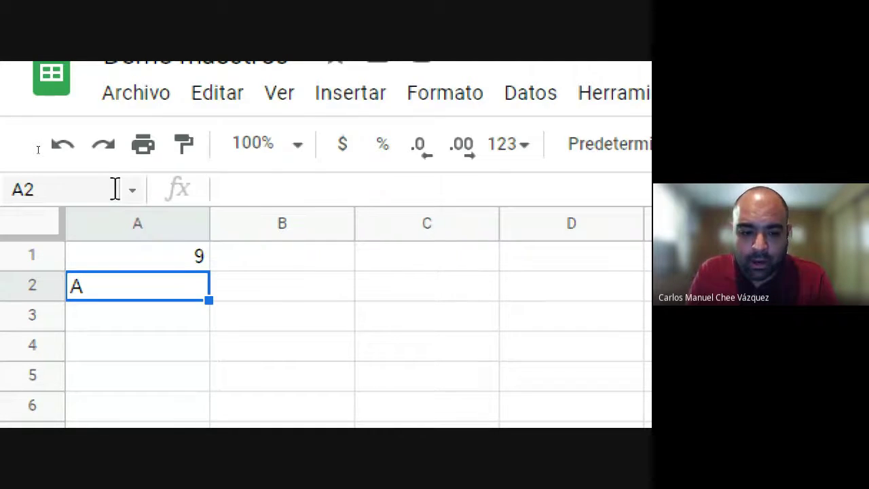
pyautogui.write('=')
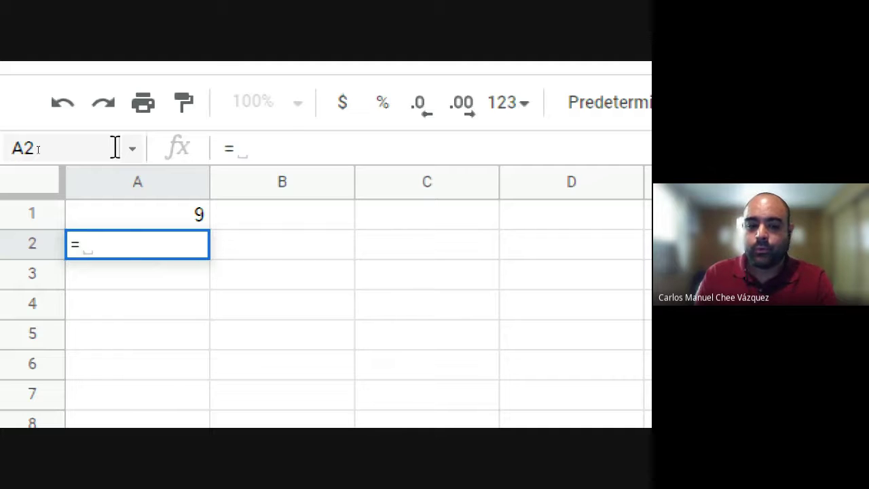
# Step: Complete A2 as the formula =9 and compare it with the plain 9 in A1
pyautogui.write('9')
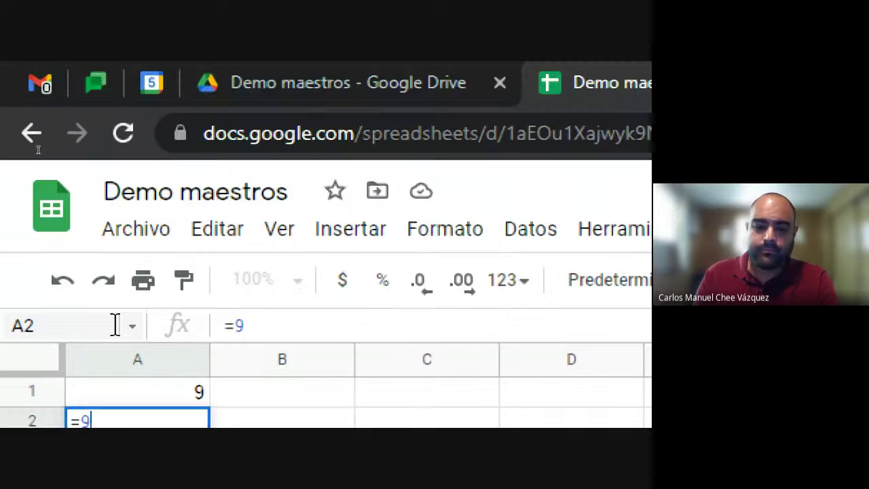
pyautogui.press('Return')
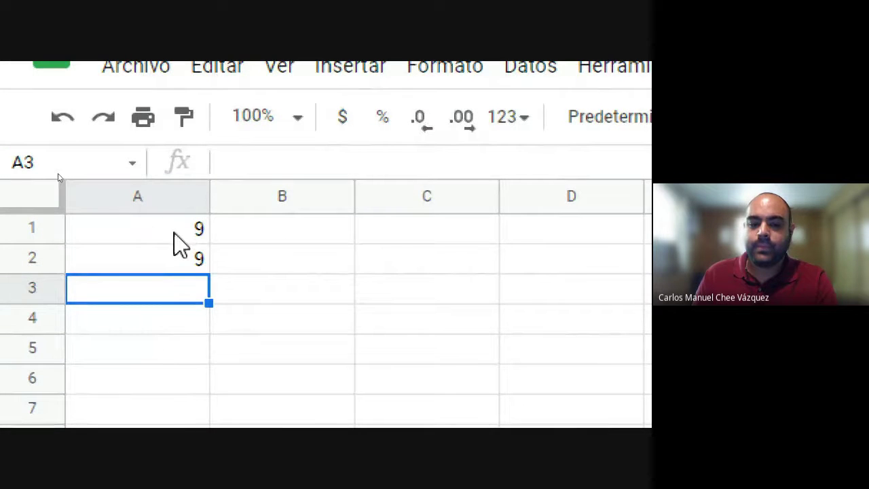
pyautogui.click(175, 231)
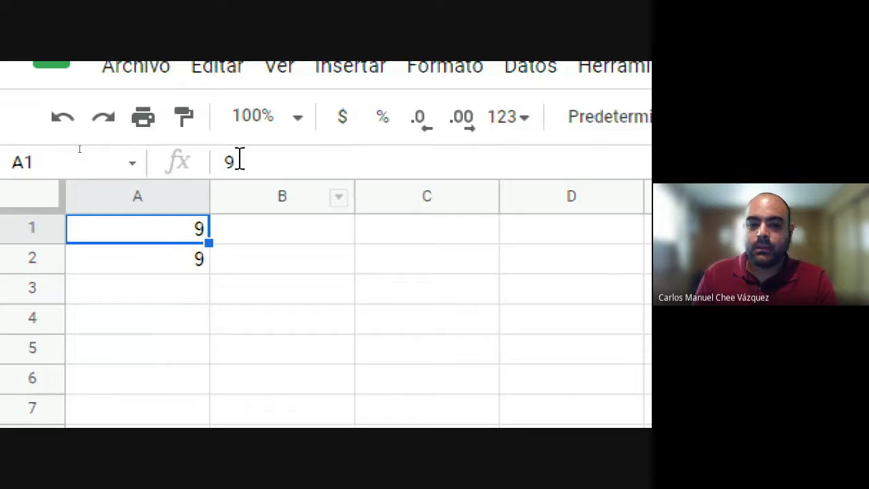
pyautogui.click(203, 265)
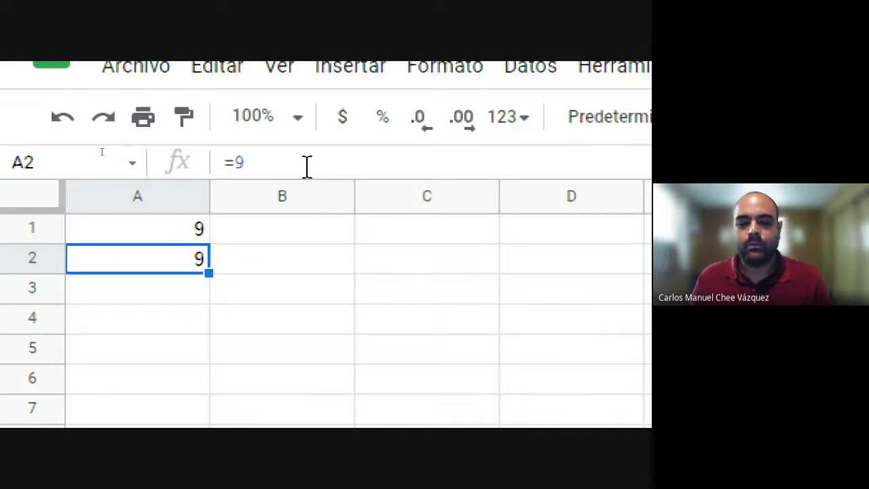
# Step: Type the labels Suma, Restas, Divisiones and Multiplicaciones down cells A3 to A6
pyautogui.click(207, 297)
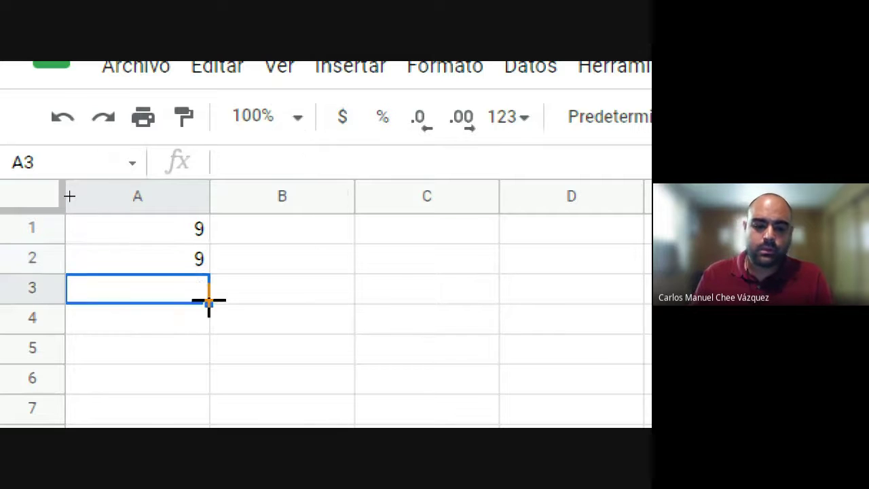
pyautogui.write('Suma')
pyautogui.press('Return')
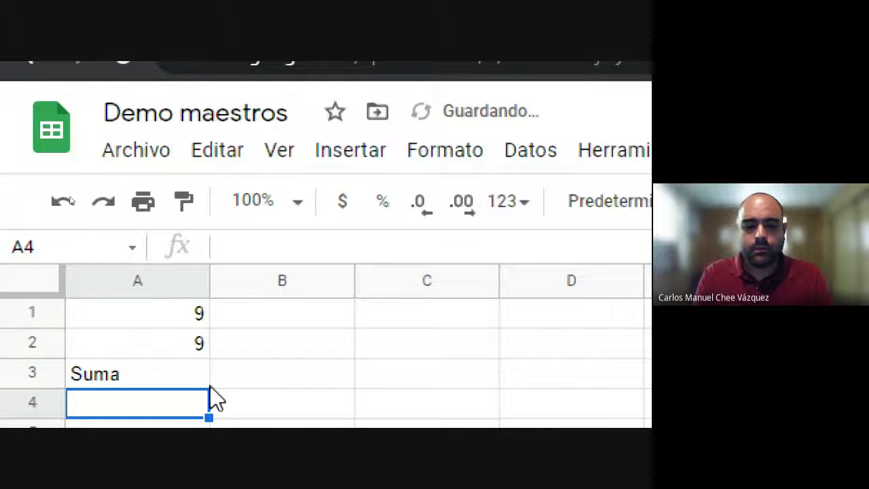
pyautogui.write('Restas')
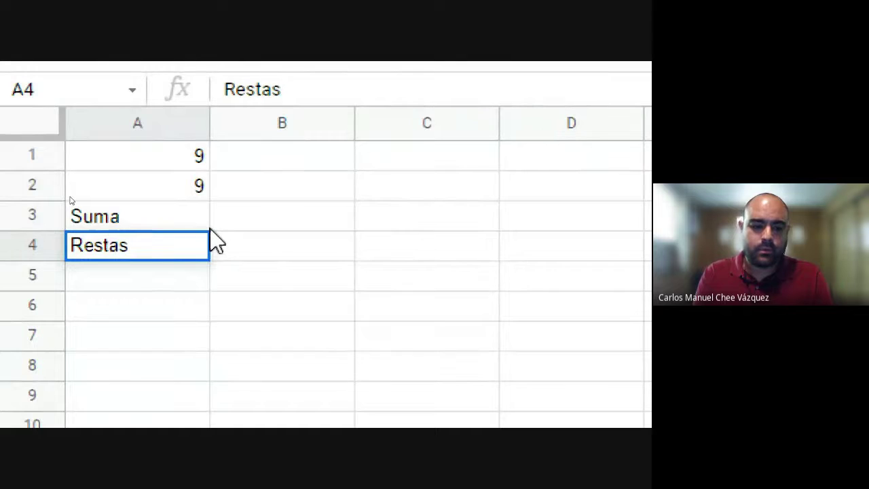
pyautogui.press('Return')
pyautogui.write('Divisiones')
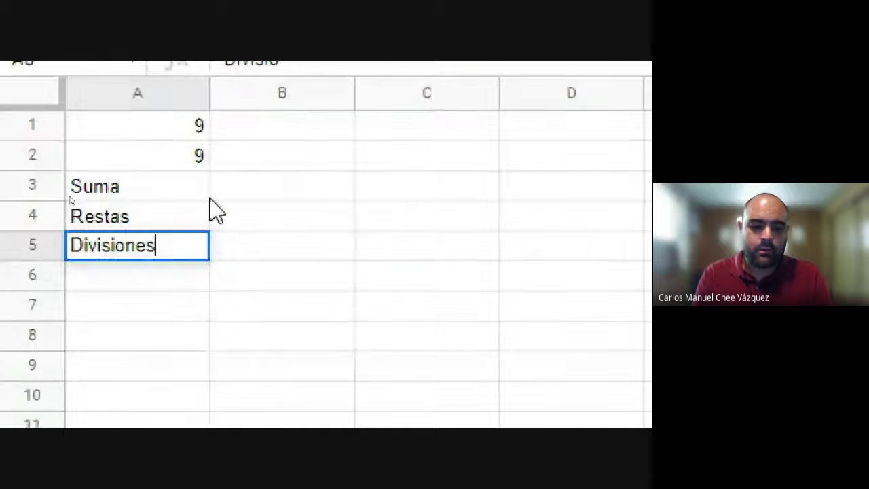
pyautogui.press('Return')
pyautogui.write('Multiplicaciones')
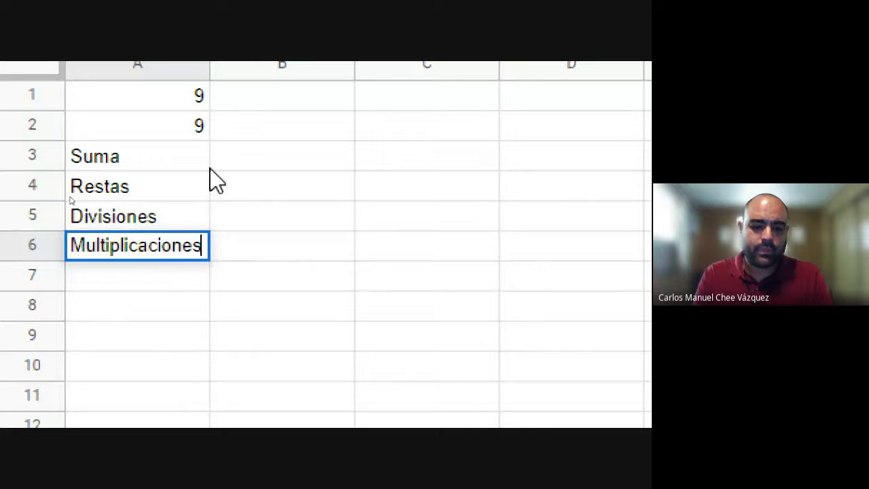
pyautogui.click(273, 248)
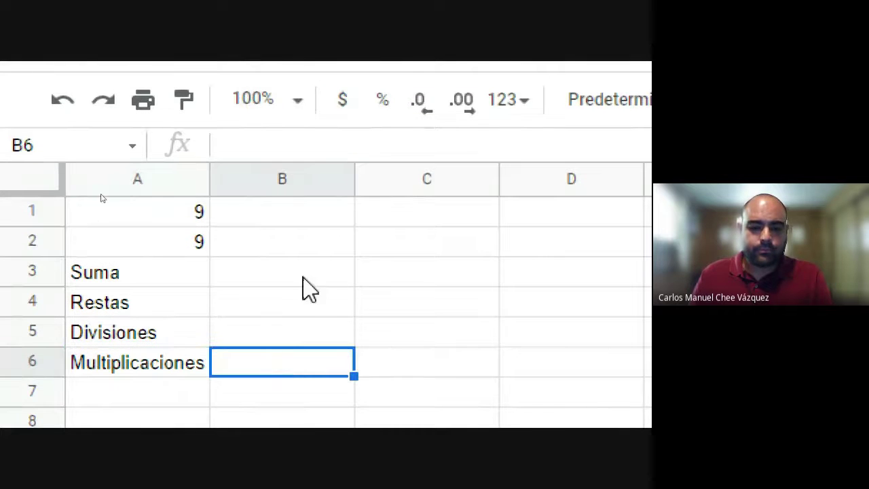
pyautogui.click(302, 279)
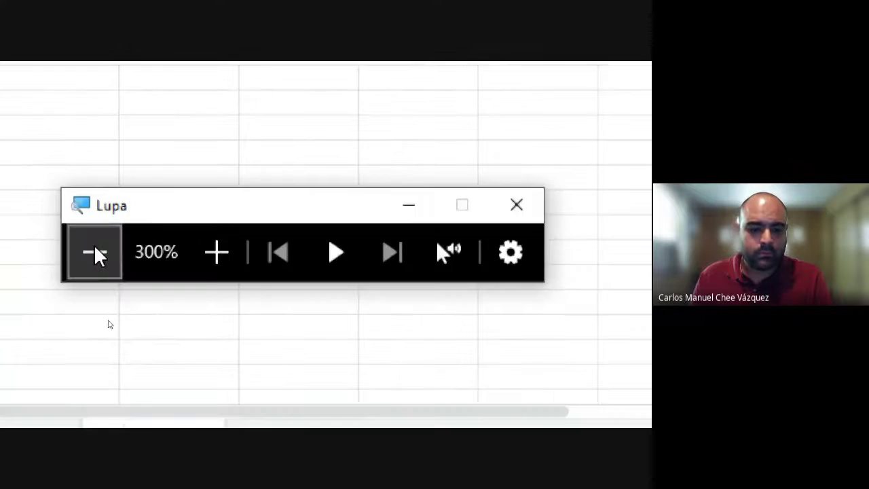
pyautogui.click(95, 254)
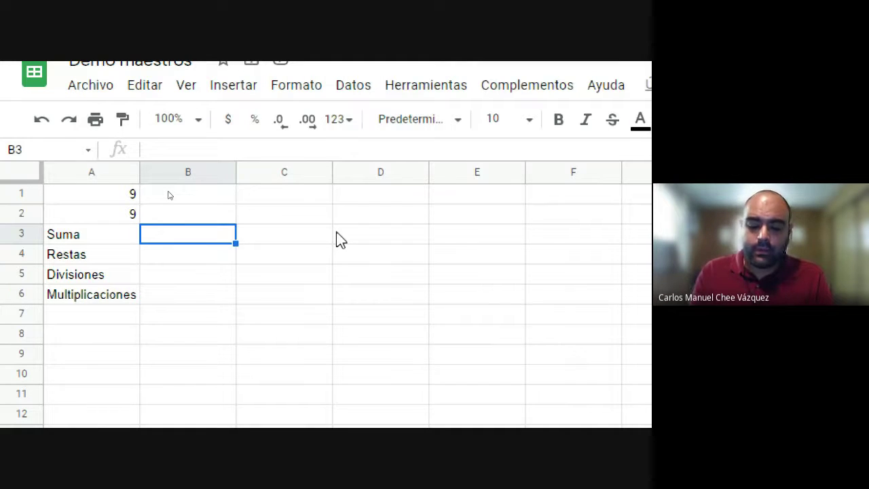
# Step: Enter =4+5, =19-10, =90/10 and =3*3 in B3:B6, each giving 9
pyautogui.write('=')
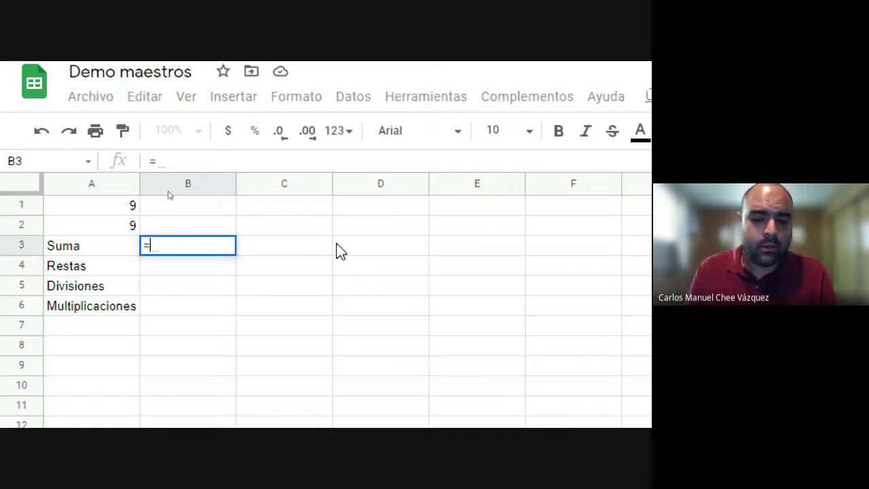
pyautogui.write('4')
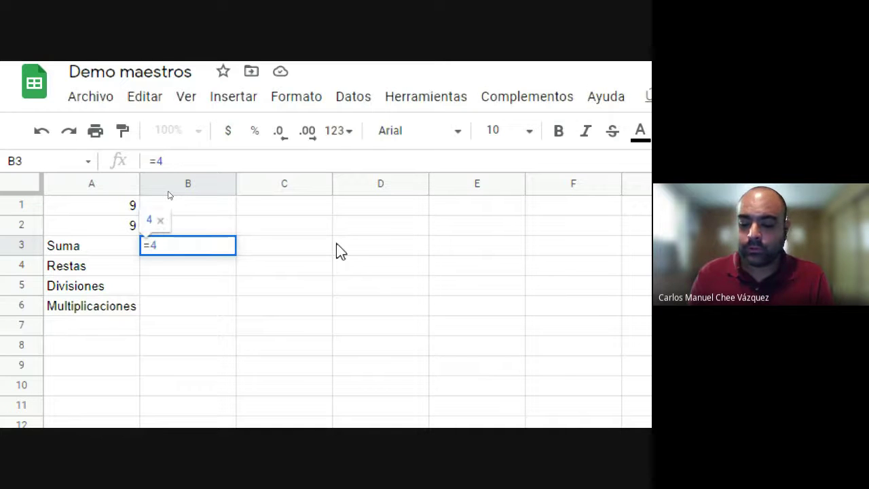
pyautogui.write('+5')
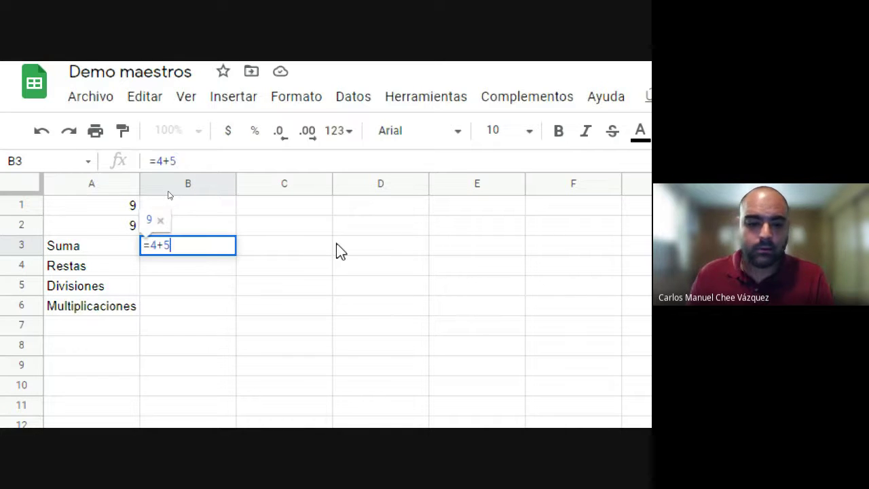
pyautogui.press('Return')
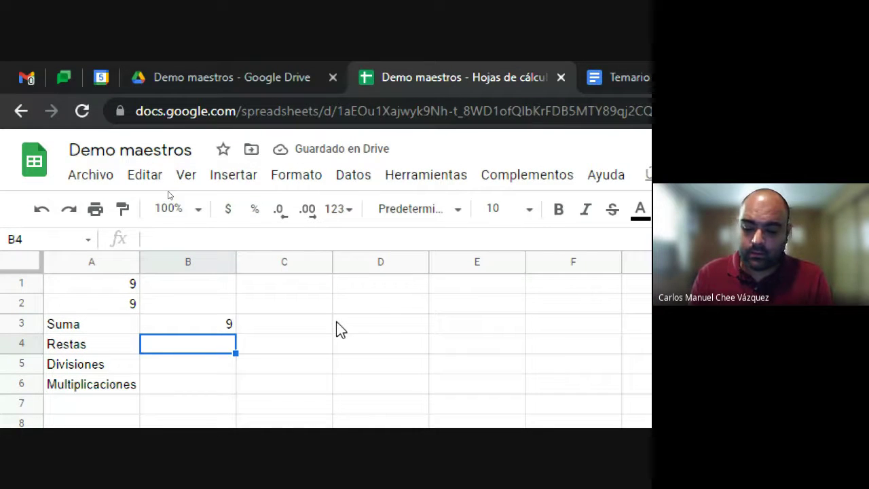
pyautogui.write('=19')
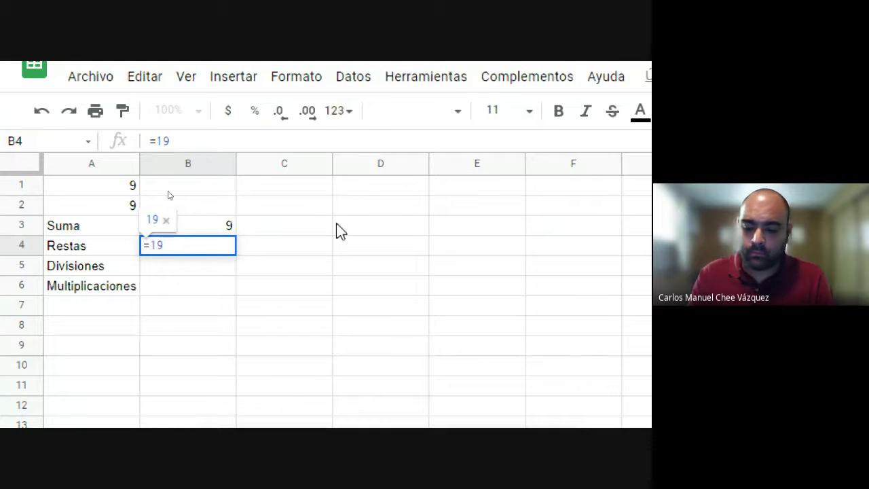
pyautogui.write('-10')
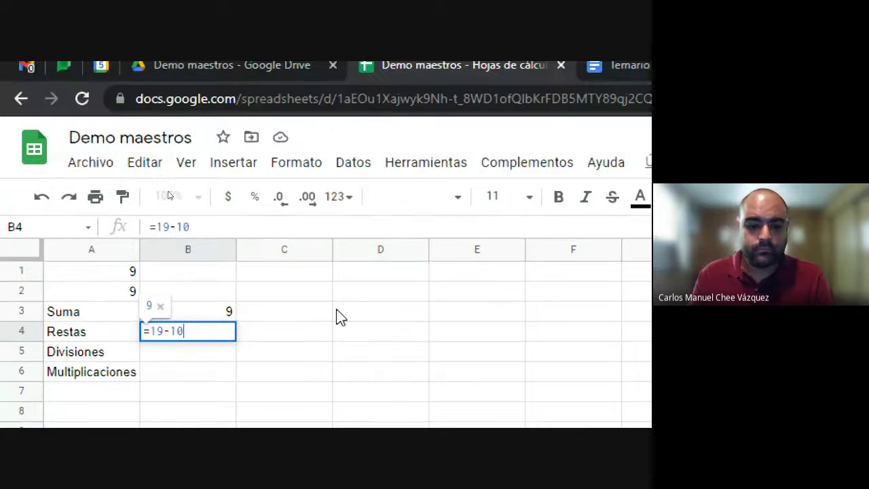
pyautogui.press('Return')
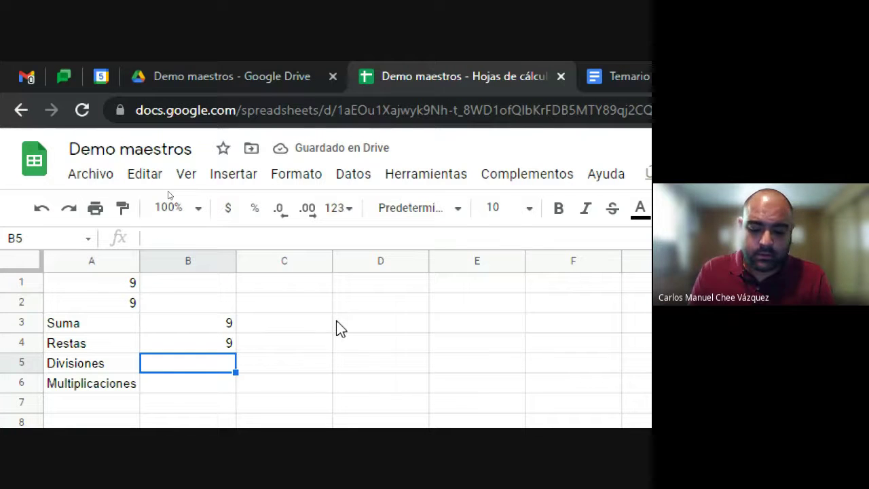
pyautogui.write('0')
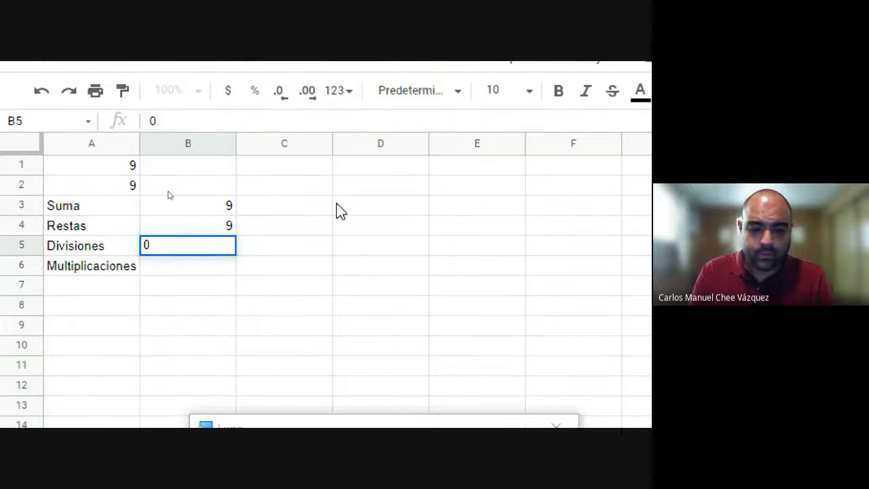
pyautogui.press('BackSpace')
pyautogui.write('=9')
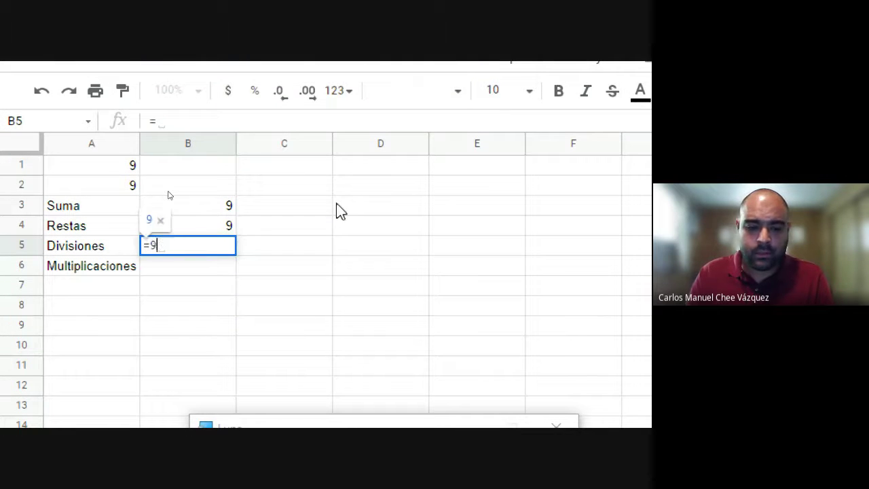
pyautogui.write('0')
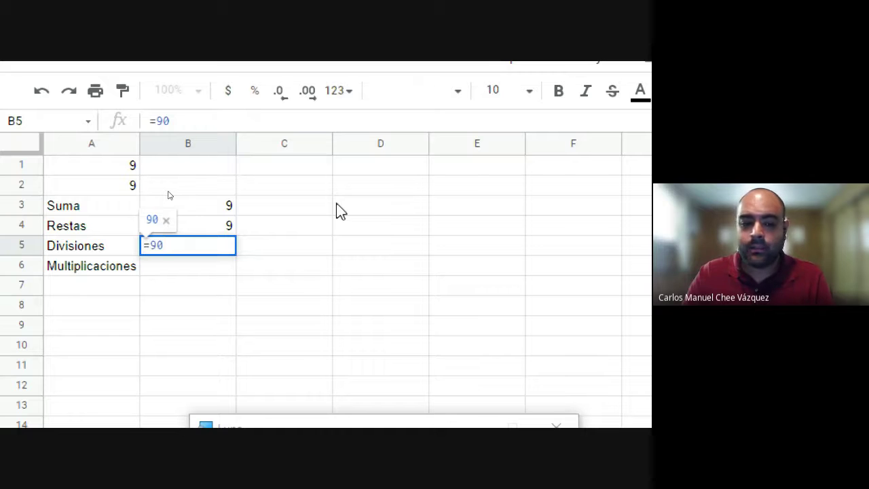
pyautogui.write('/')
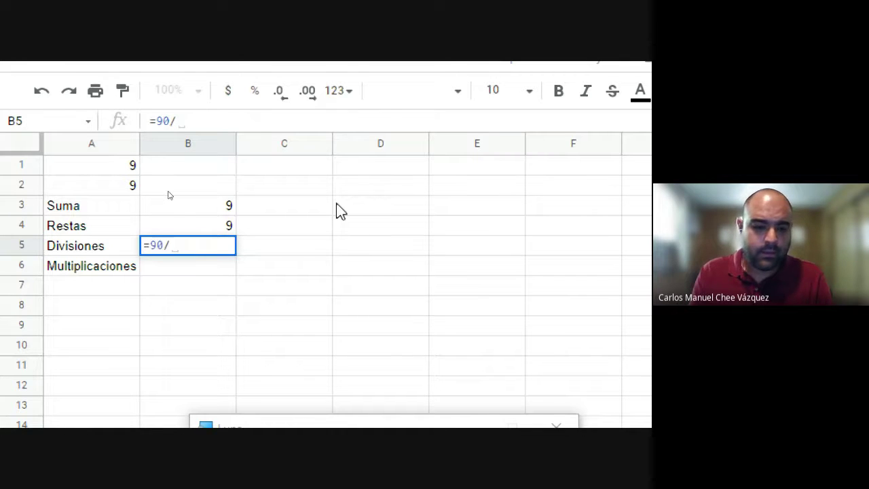
pyautogui.write('10')
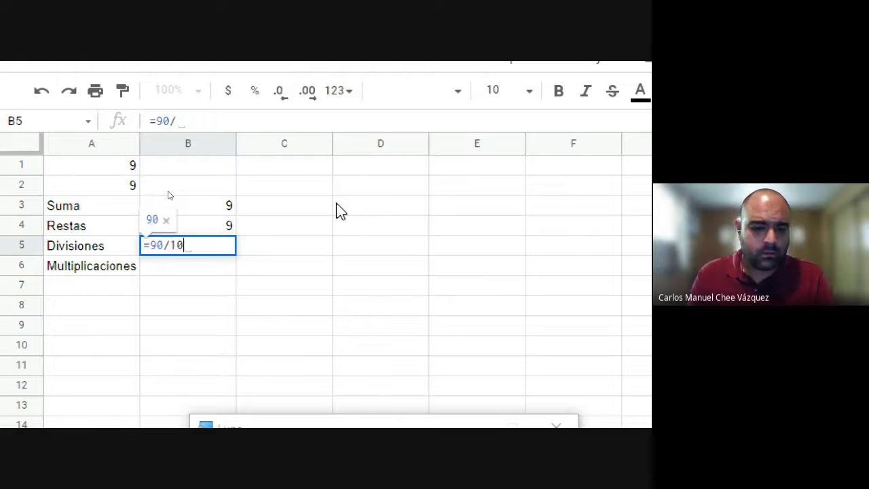
pyautogui.press('Return')
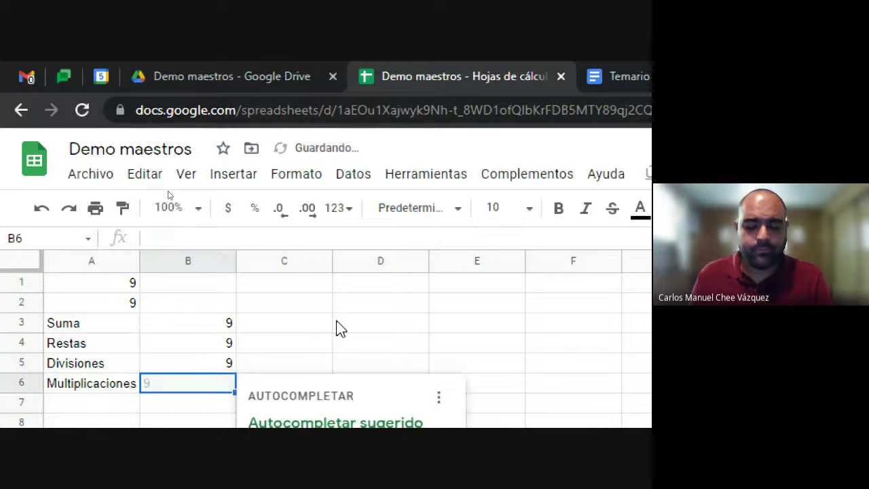
pyautogui.press('Escape')
pyautogui.press('super+plus')
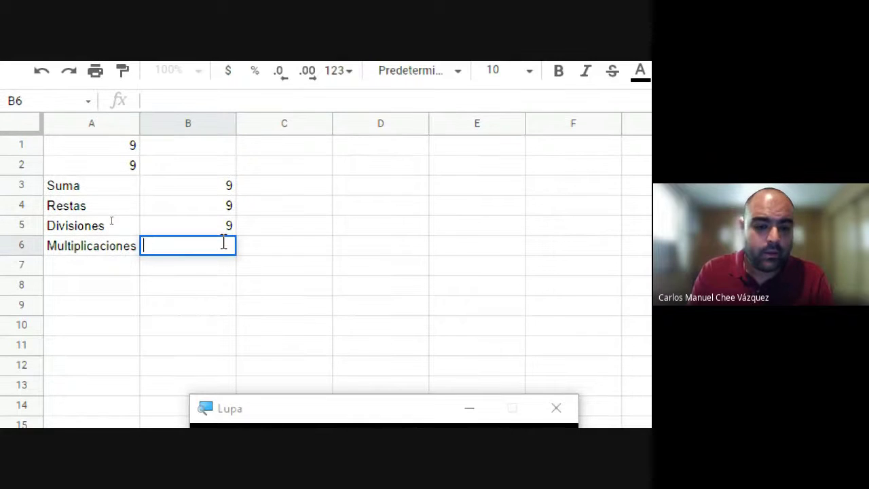
pyautogui.write('=3')
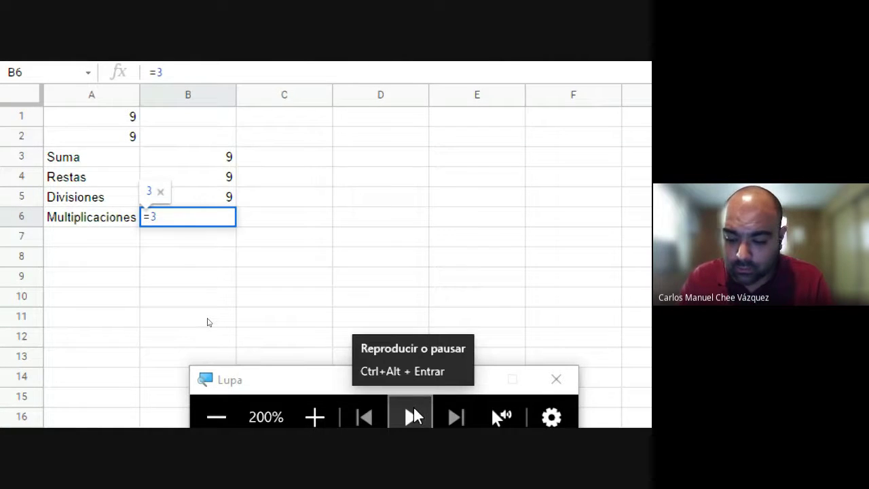
pyautogui.write('*3')
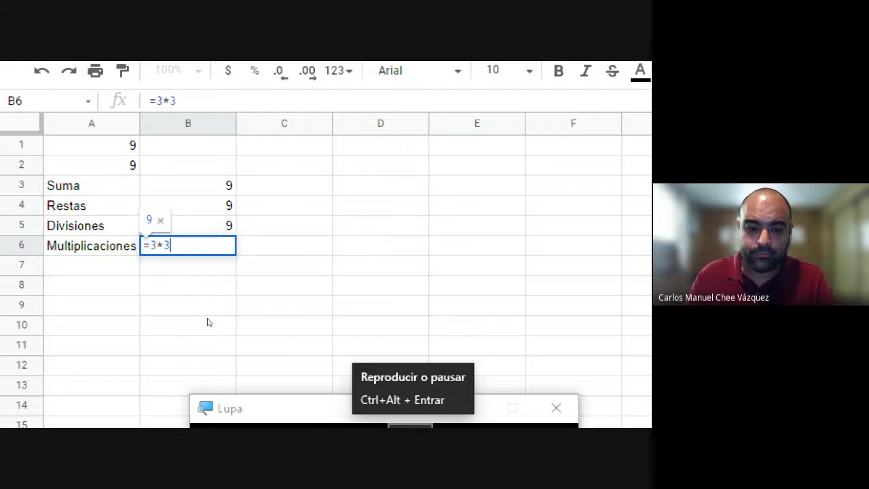
pyautogui.press('Return')
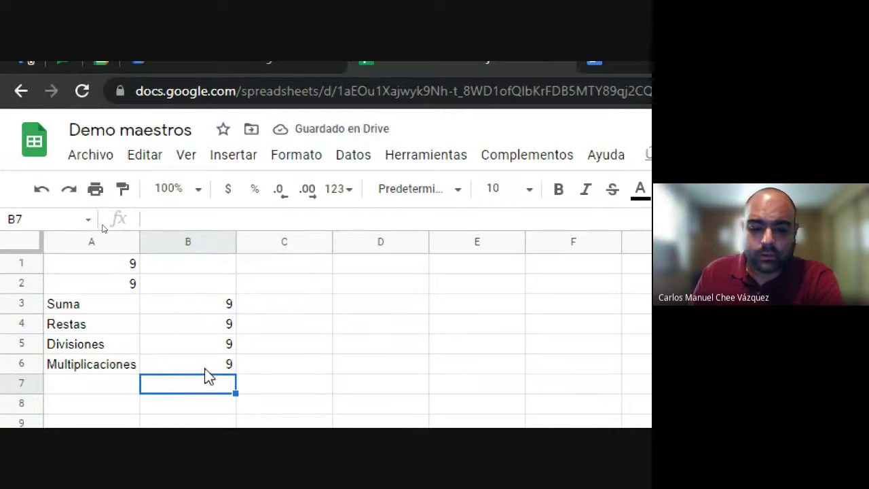
pyautogui.click(204, 305)
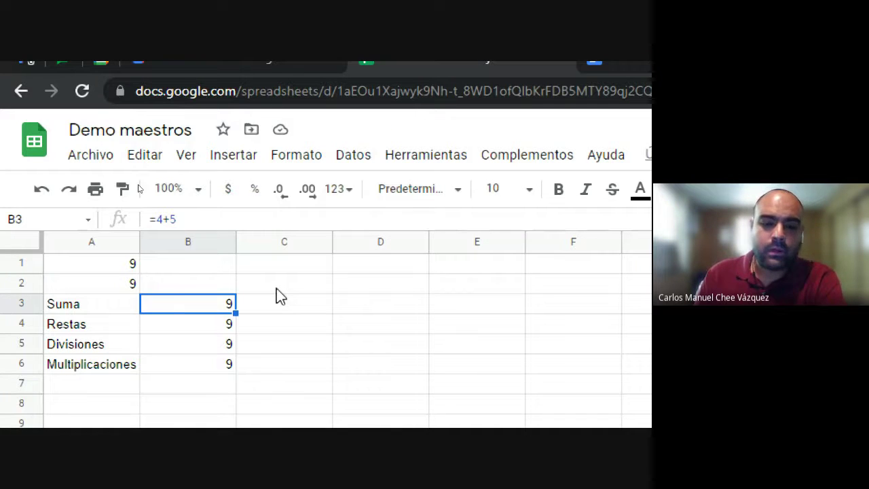
pyautogui.press('Down')
pyautogui.press('Down')
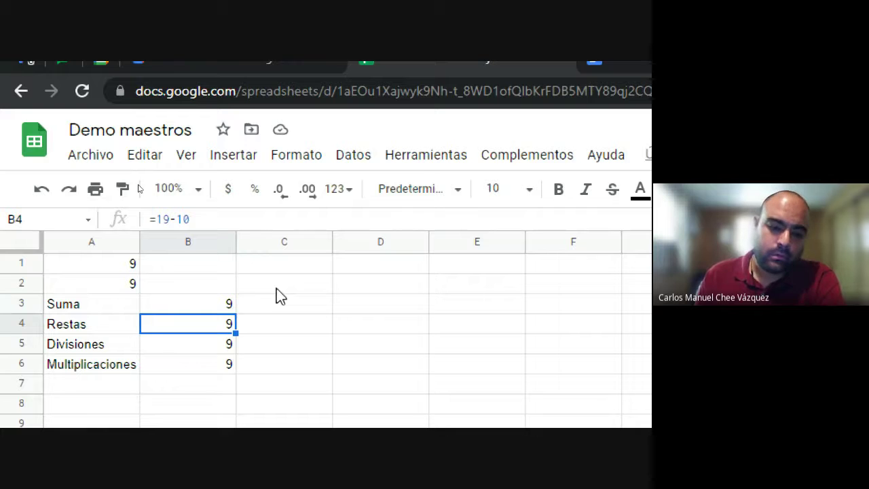
pyautogui.press('Down')
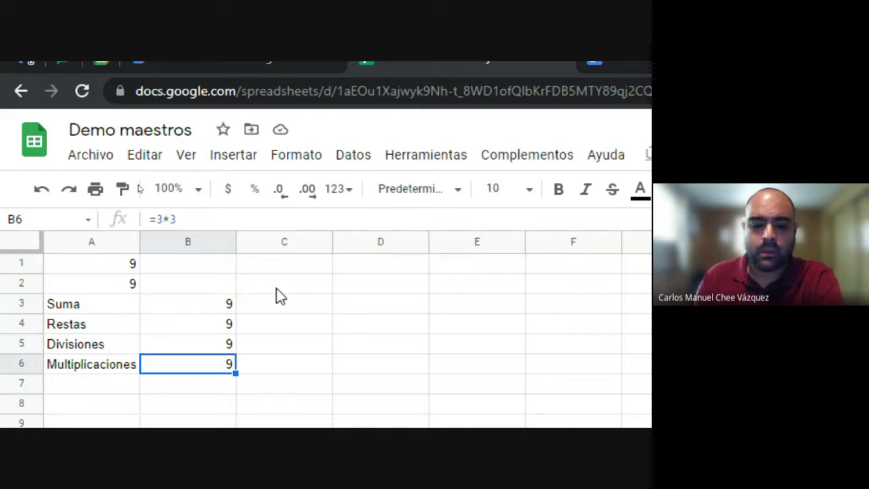
pyautogui.press('Up')
pyautogui.press('Up')
pyautogui.press('Up')
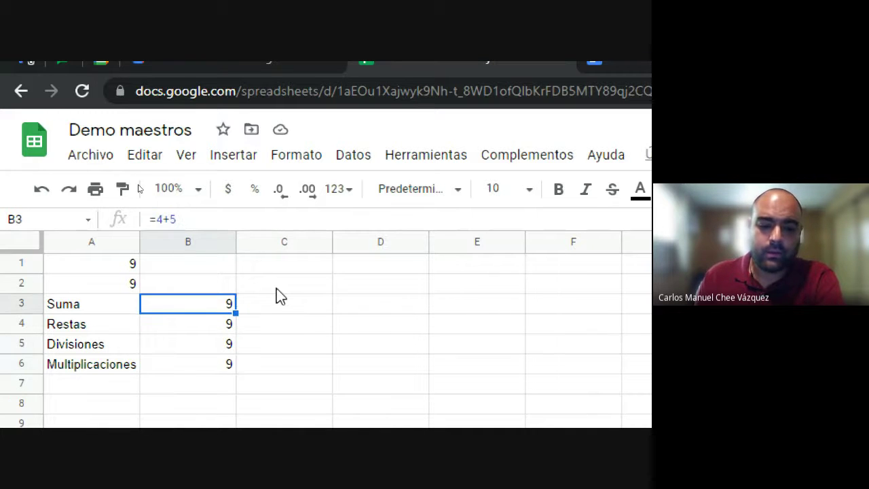
pyautogui.press('Down')
pyautogui.press('Down')
pyautogui.press('Down')
pyautogui.press('Up')
pyautogui.press('Up')
pyautogui.press('Up')
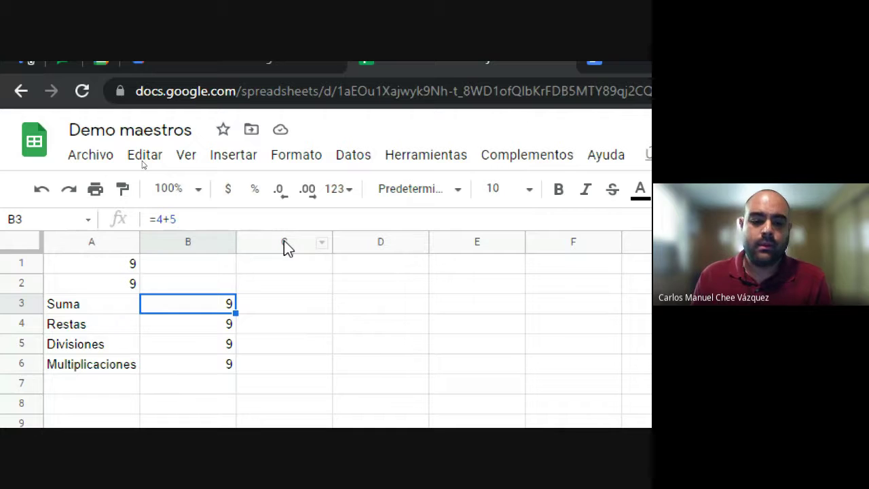
pyautogui.press('Left')
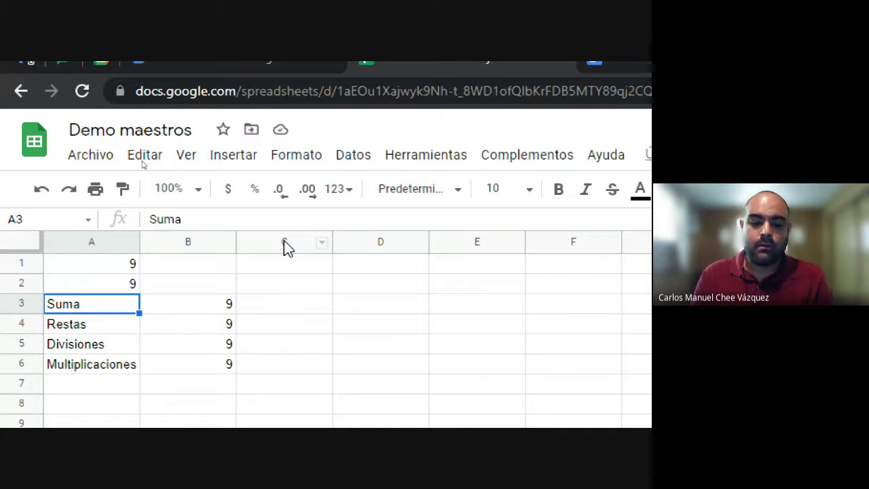
pyautogui.press('Up')
pyautogui.press('Up')
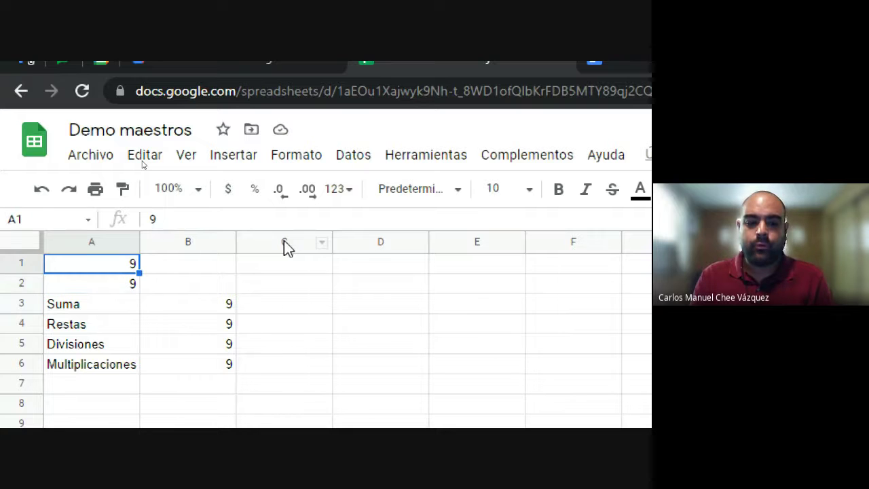
pyautogui.press('Down')
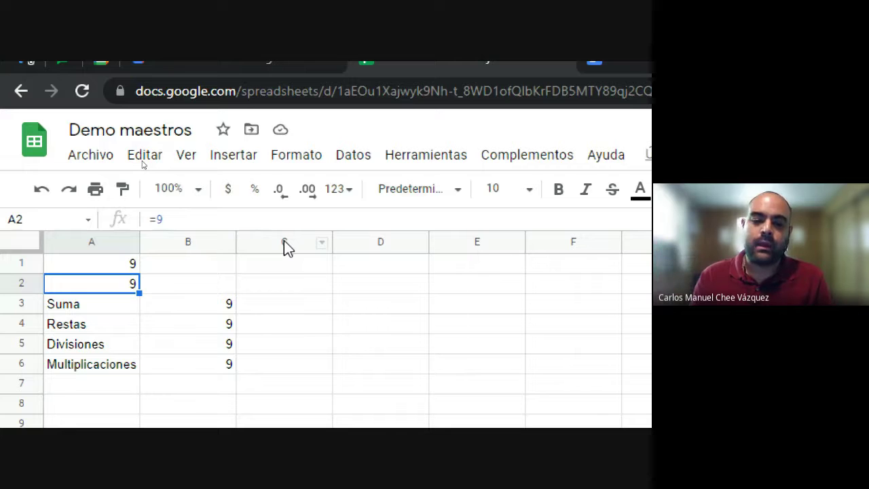
pyautogui.press('Down')
pyautogui.press('Right')
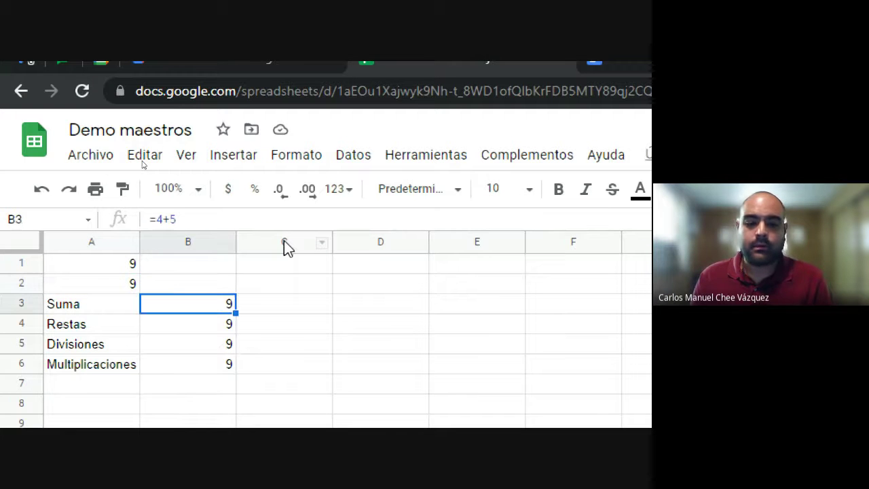
pyautogui.press('Down')
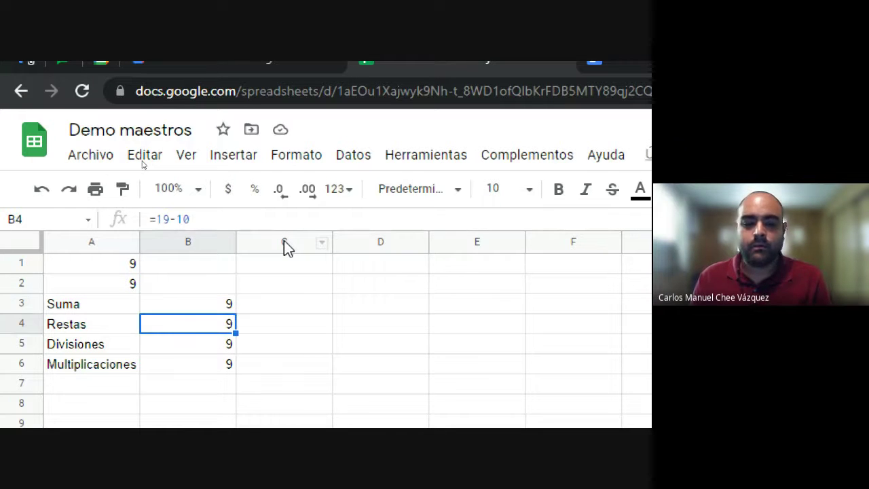
pyautogui.press('Down')
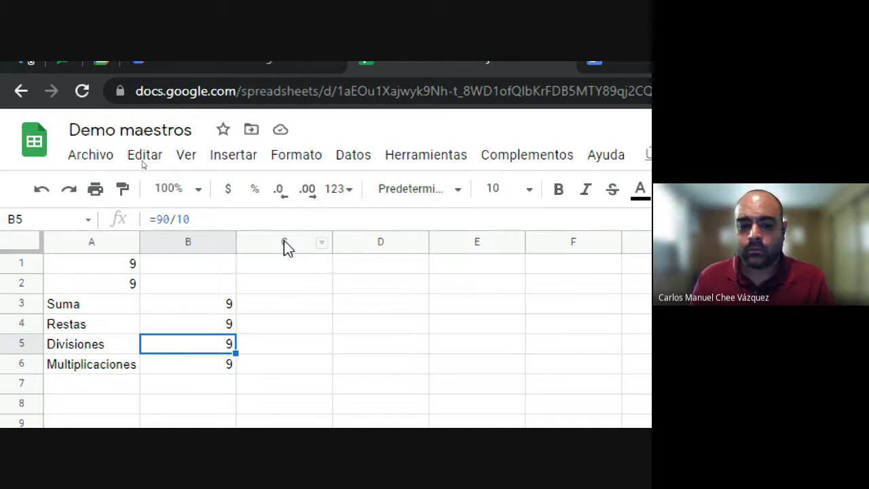
pyautogui.press('Down')
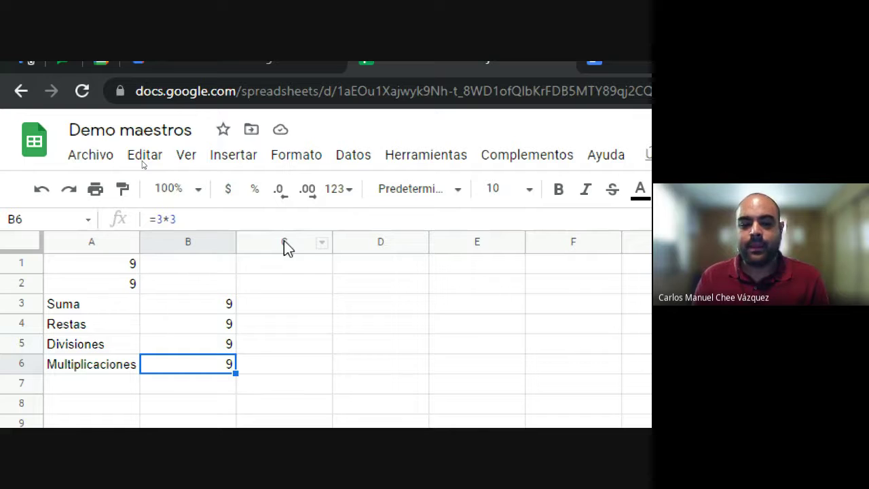
pyautogui.press('Right')
pyautogui.press('Up')
pyautogui.press('Up')
pyautogui.press('Up')
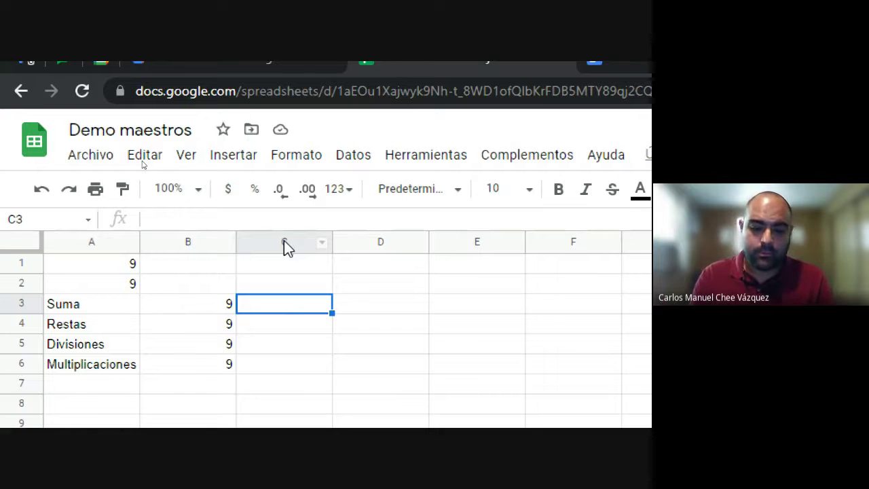
# Step: Enter =10+5*3 in C3 and review the formula that yields 25
pyautogui.write('=')
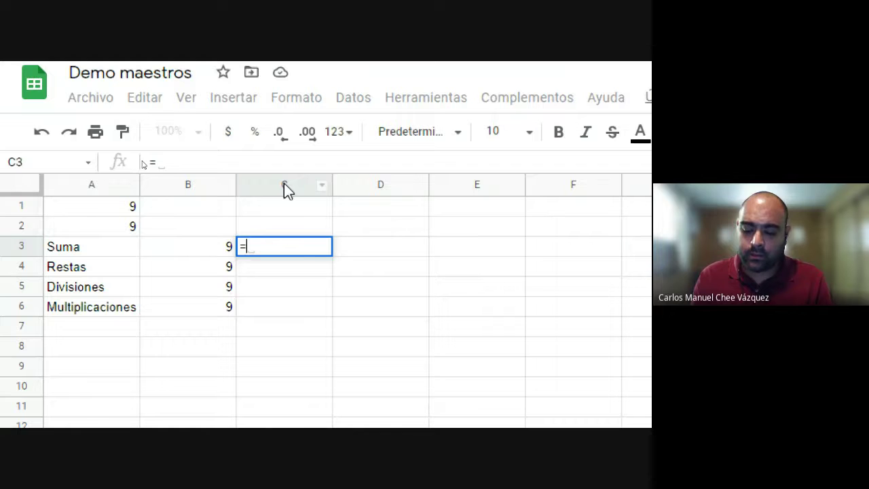
pyautogui.write('10')
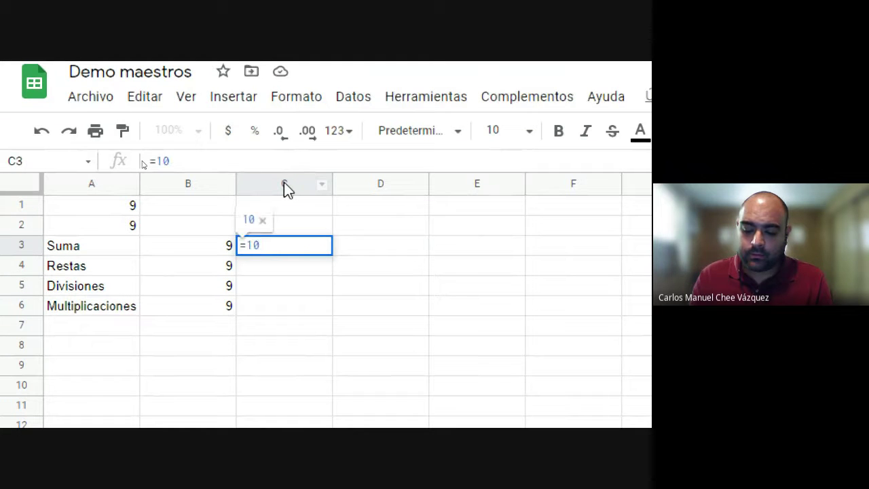
pyautogui.write('+5')
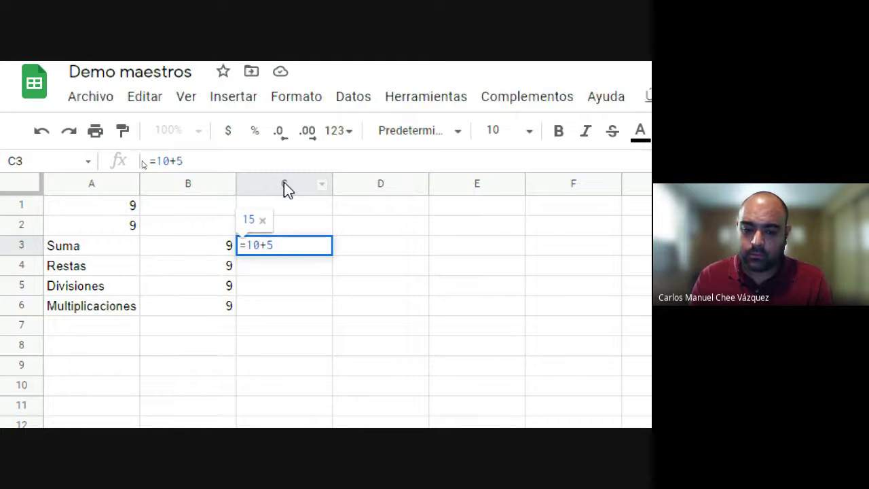
pyautogui.write('*3')
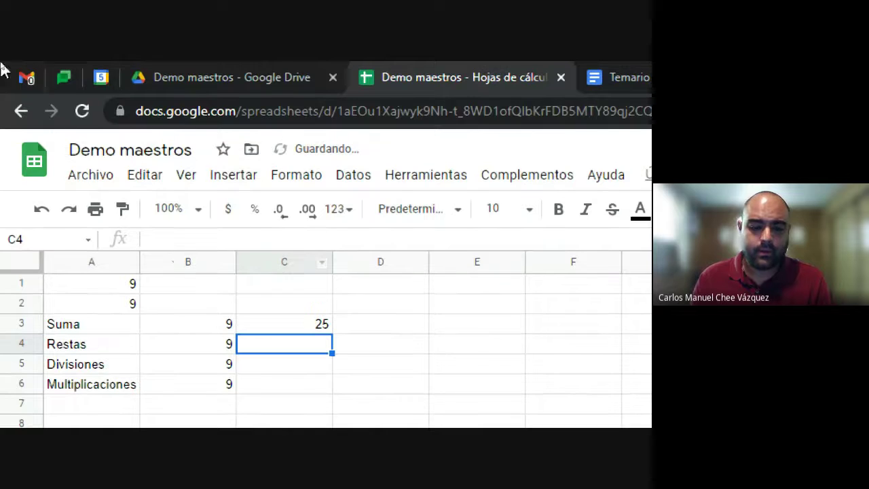
pyautogui.click(288, 329)
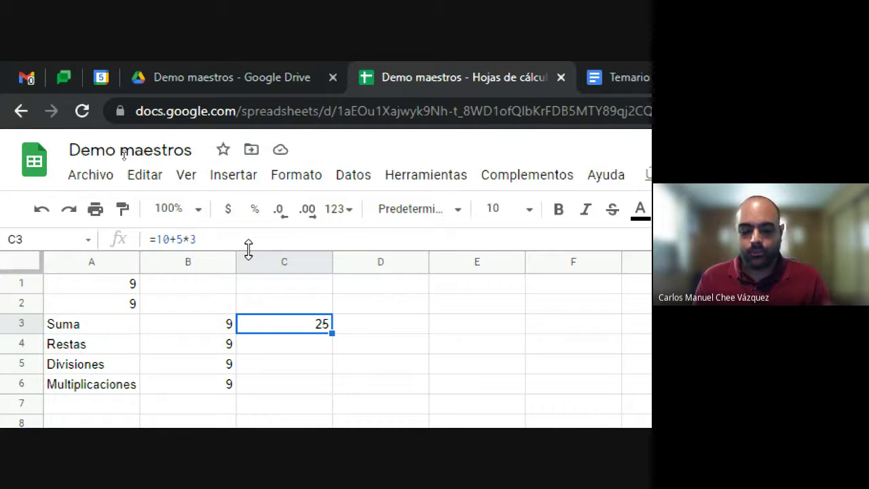
pyautogui.press('Down')
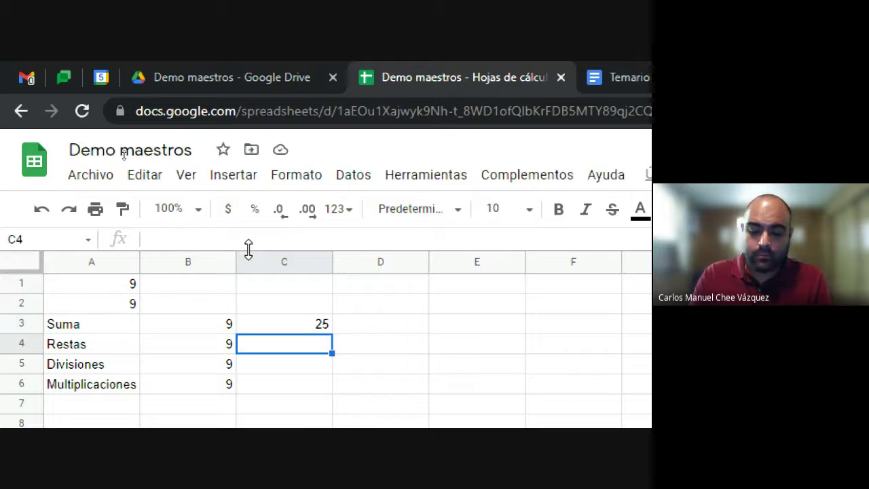
# Step: Enter =(10+5)*3 in C4 to get 45 and compare it with C3's formula
pyautogui.write('=')
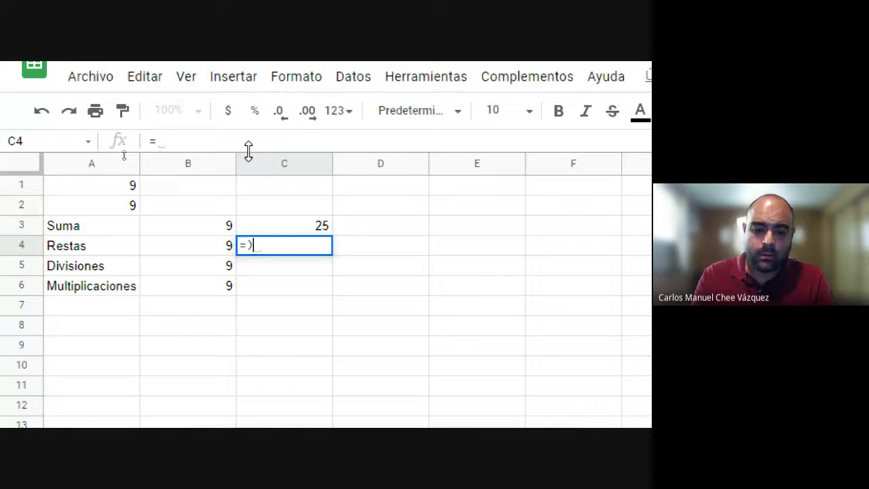
pyautogui.write('(')
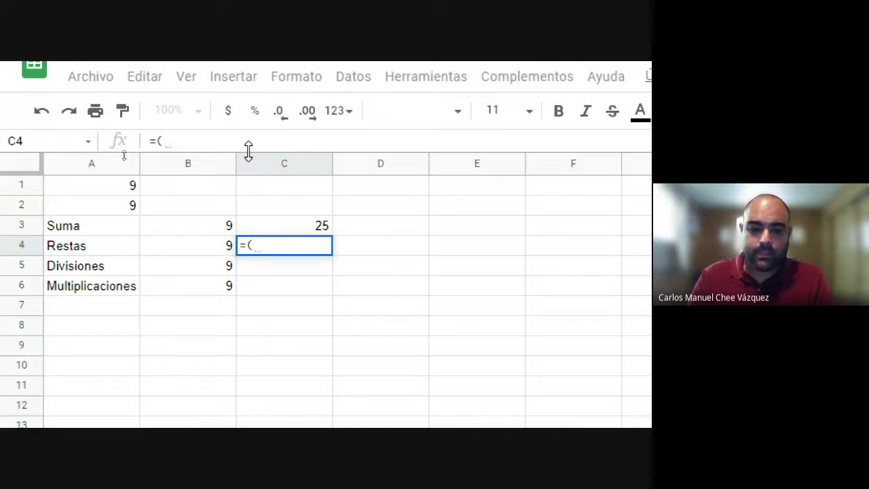
pyautogui.write('10')
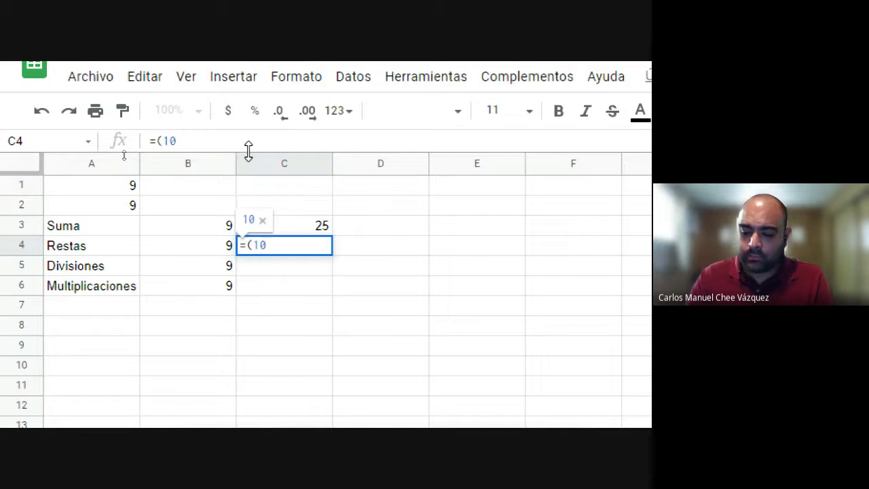
pyautogui.write('+')
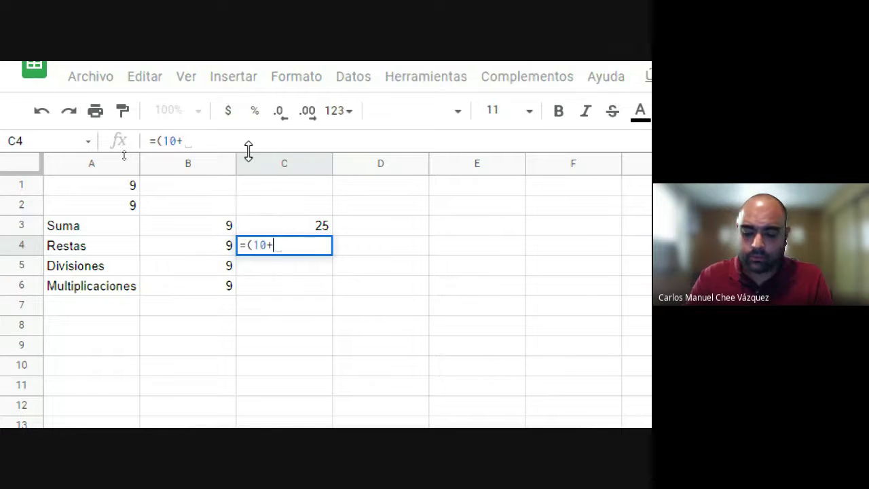
pyautogui.write('5)')
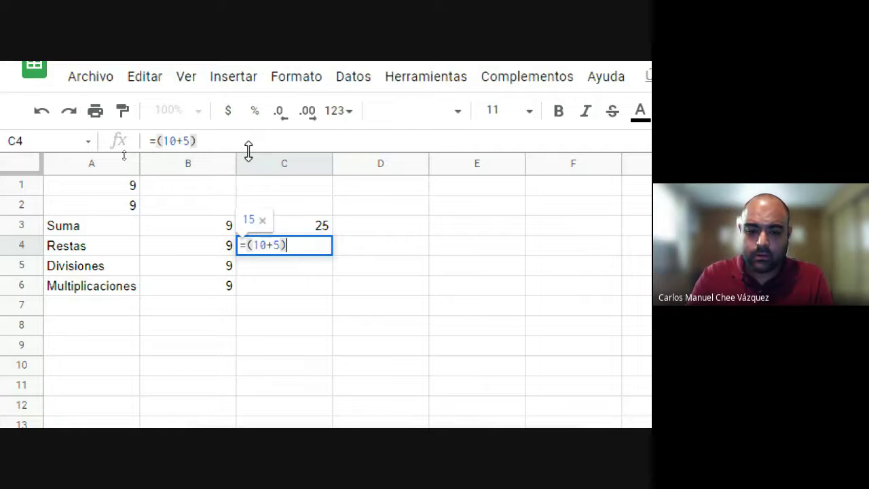
pyautogui.write('*')
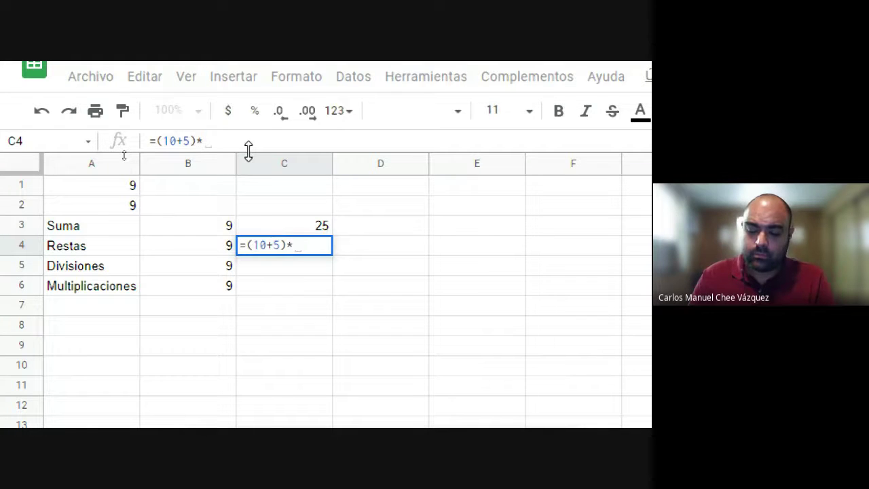
pyautogui.write('3')
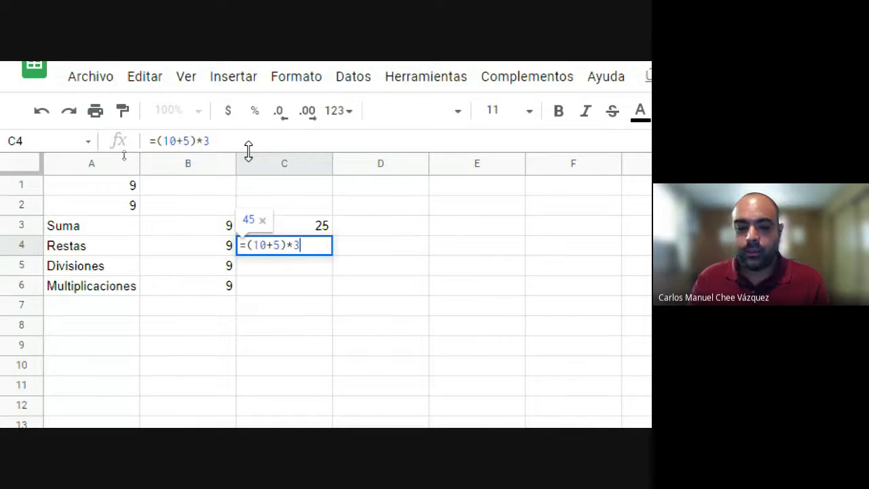
pyautogui.press('Return')
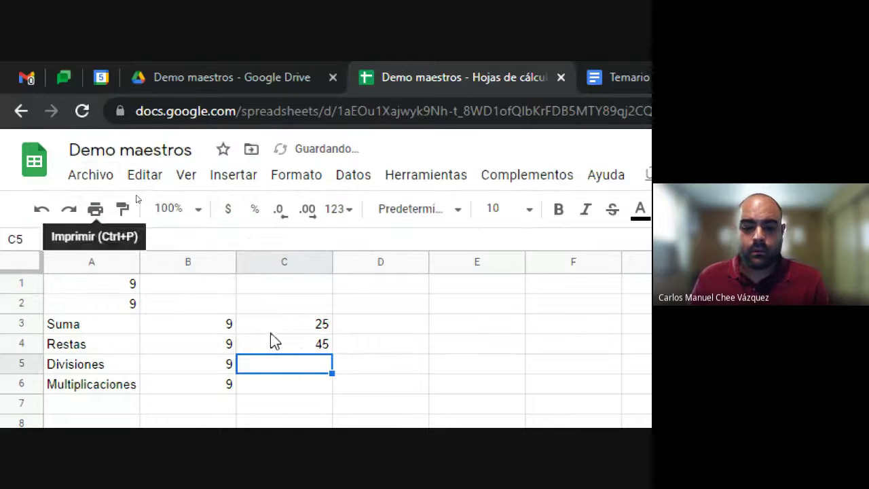
pyautogui.click(277, 324)
pyautogui.press('Down')
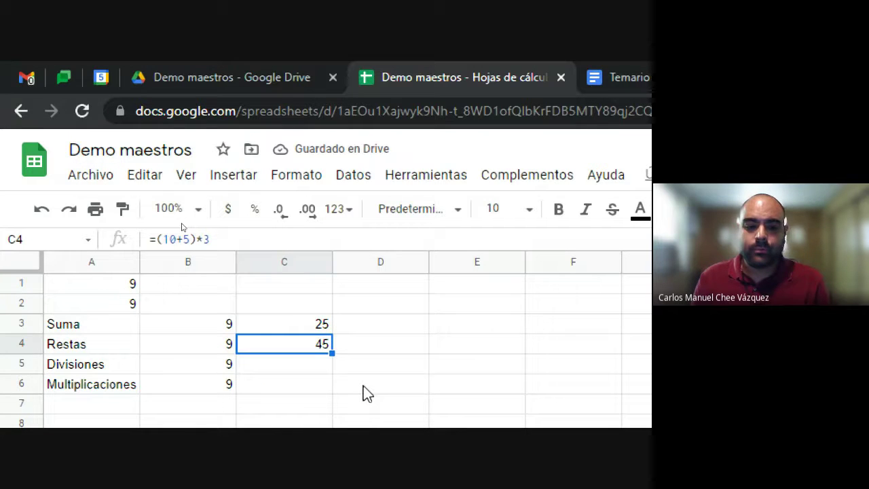
pyautogui.press('Up')
pyautogui.press('Down')
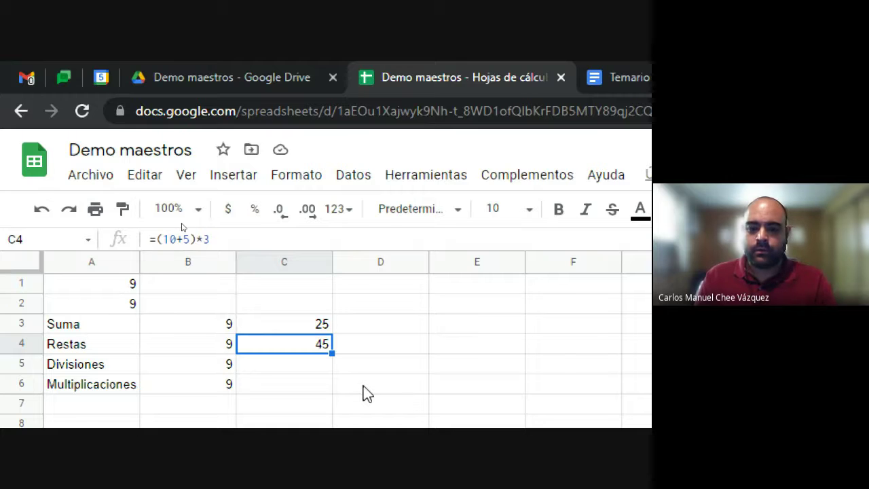
pyautogui.press('Up')
pyautogui.press('Left')
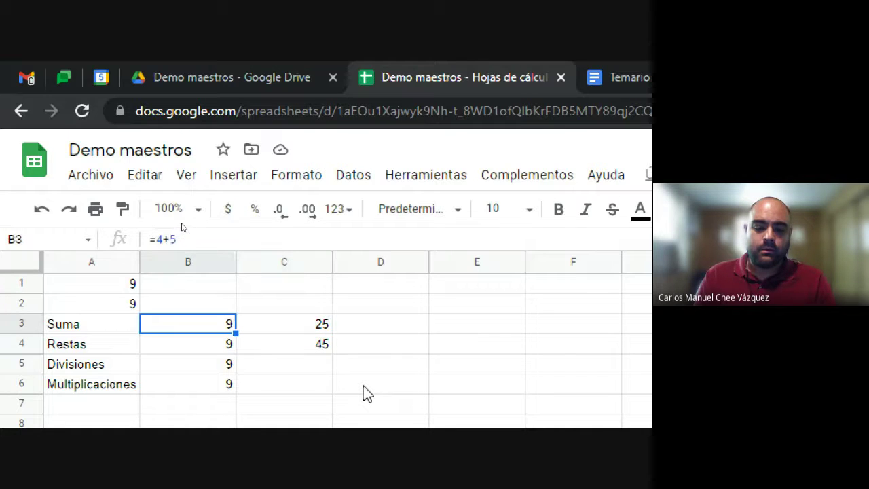
pyautogui.press('Down')
pyautogui.press('Down')
pyautogui.press('Down')
pyautogui.press('Up')
pyautogui.press('Up')
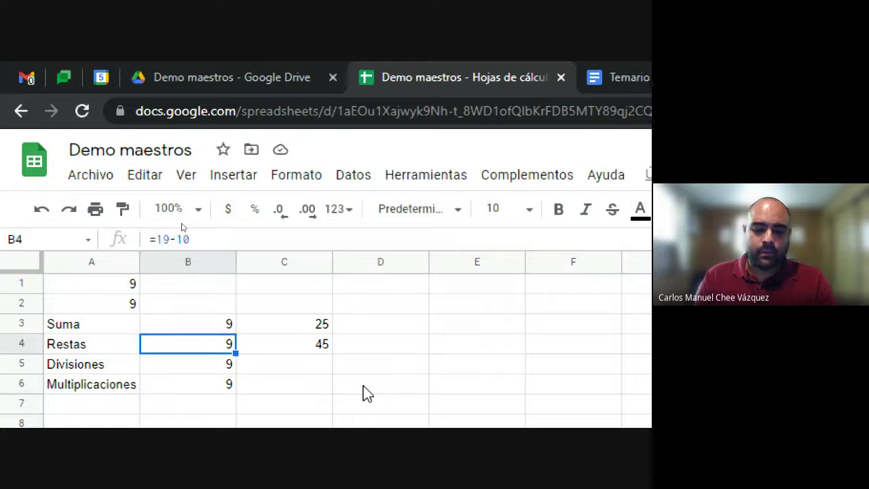
pyautogui.press('Up')
pyautogui.press('Right')
pyautogui.press('Down')
pyautogui.press('Left')
pyautogui.press('Down')
pyautogui.press('Up')
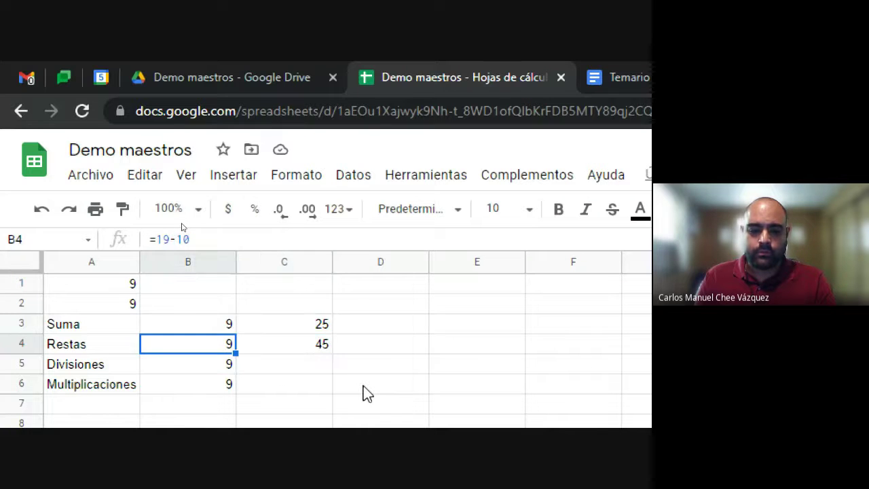
pyautogui.press('Down')
pyautogui.press('Down')
pyautogui.press('Up')
pyautogui.press('Up')
pyautogui.press('Right')
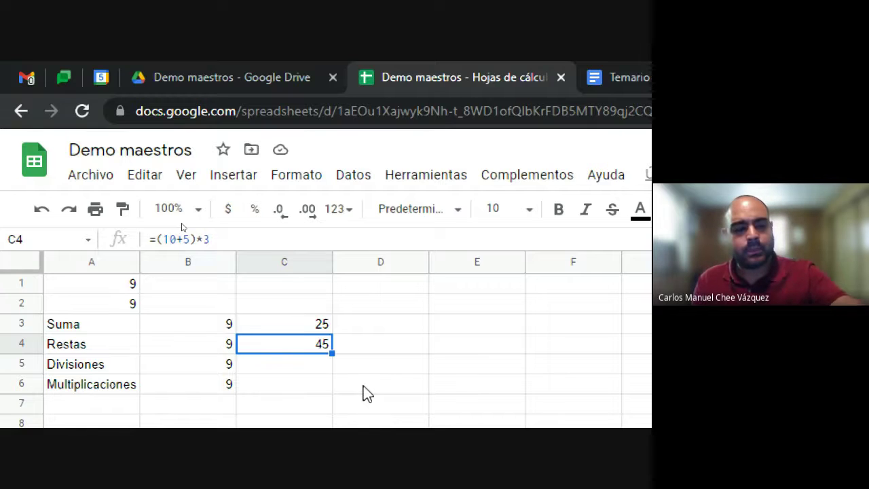
pyautogui.press('Down')
pyautogui.press('Down')
pyautogui.press('Down')
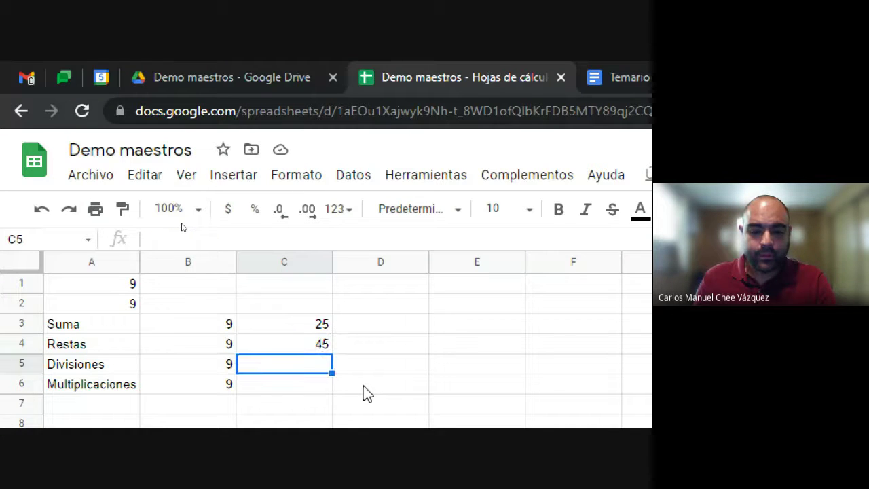
pyautogui.press('Up')
pyautogui.press('Left')
pyautogui.press('Up')
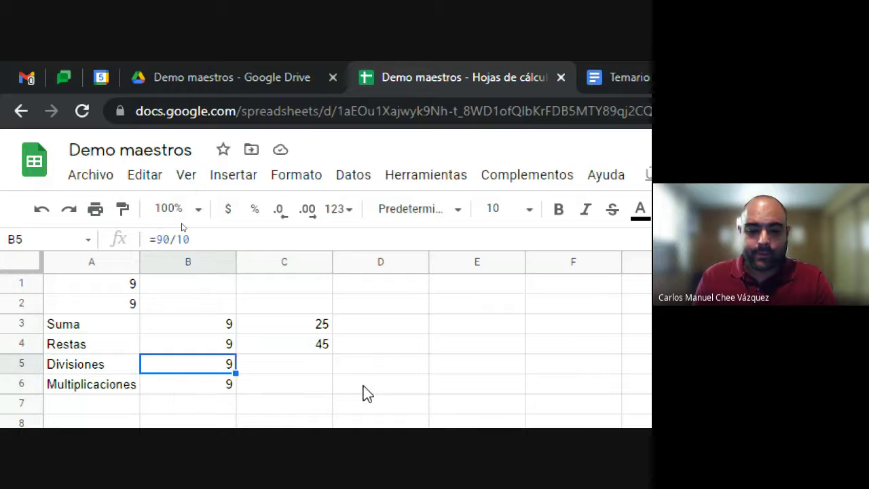
pyautogui.press('Right')
pyautogui.press('Up')
pyautogui.press('F11')
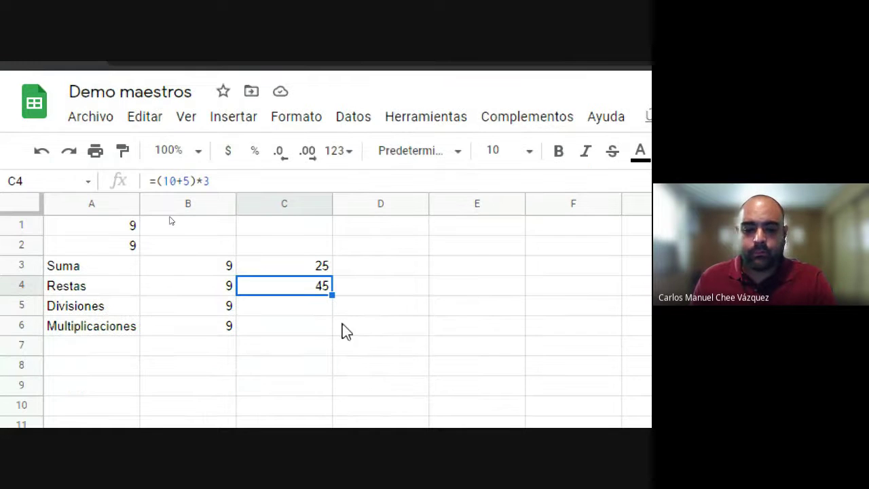
pyautogui.click(381, 265)
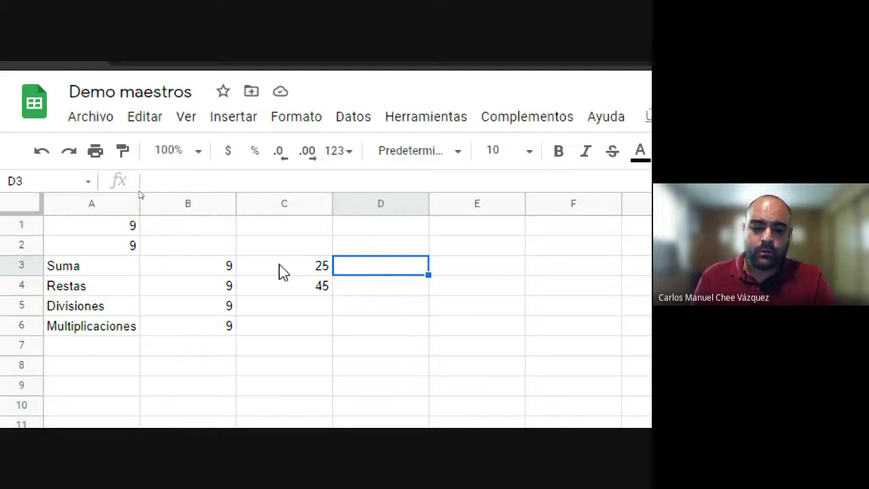
# Step: Check B3's formula, enter =25*45 in D3 for 1125, then start retyping D3
pyautogui.click(223, 268)
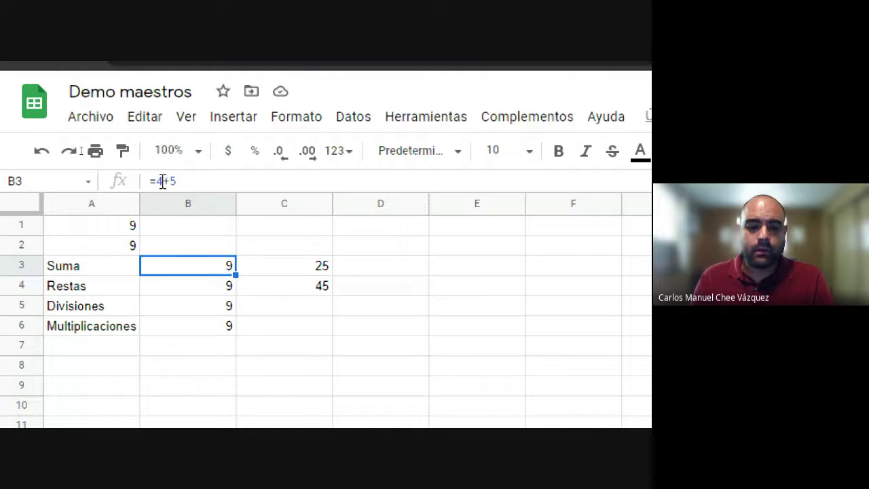
pyautogui.click(372, 270)
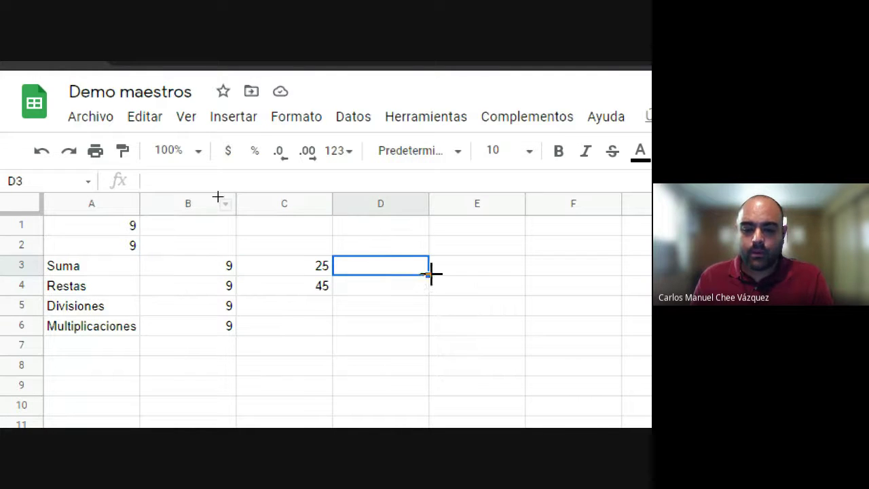
pyautogui.write('=')
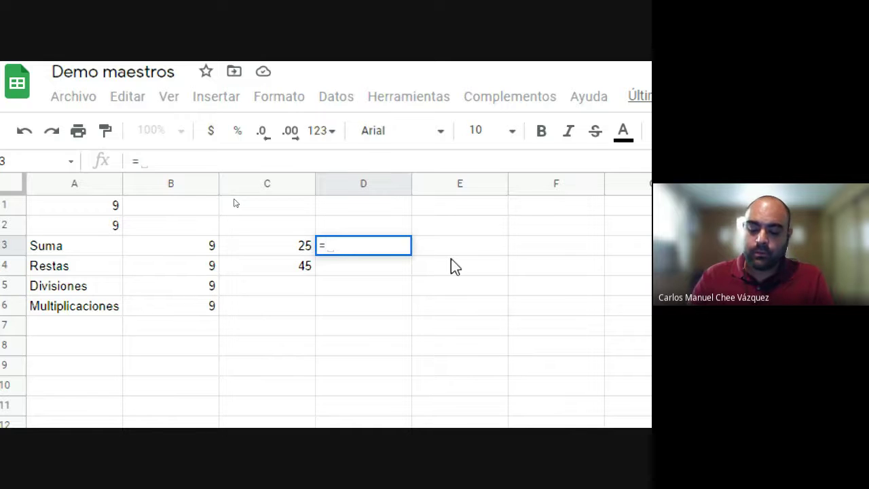
pyautogui.write('25*45')
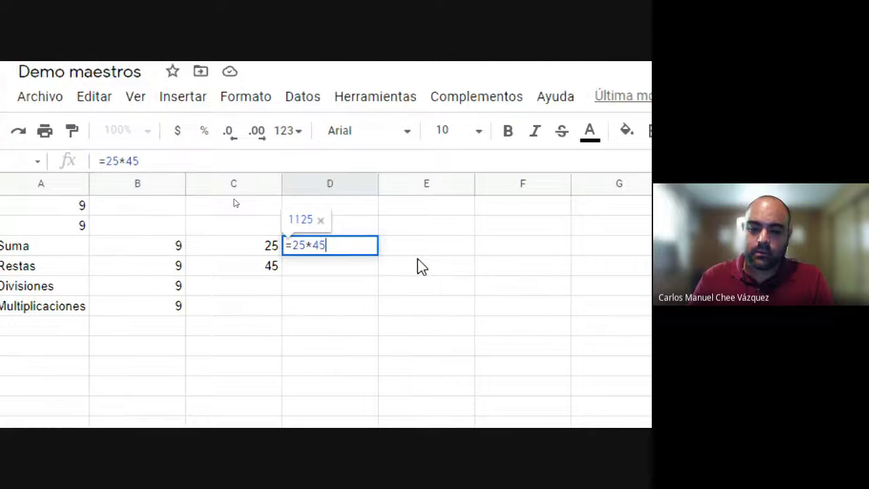
pyautogui.press('Return')
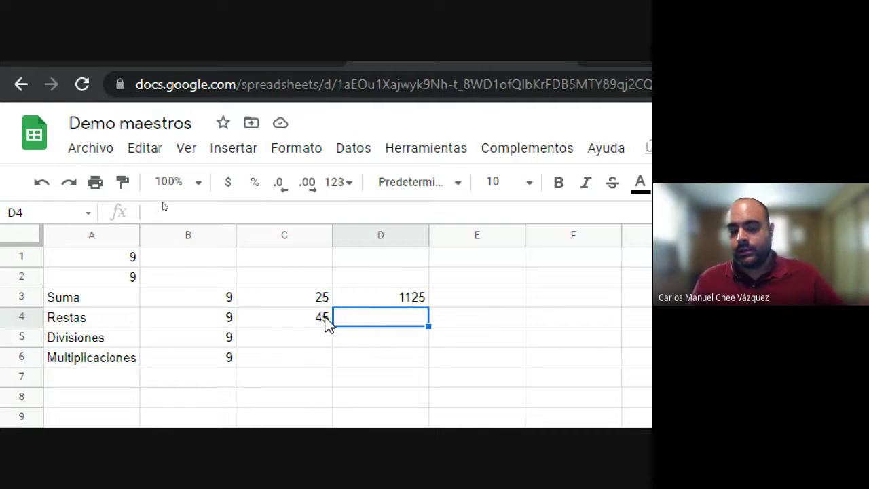
pyautogui.click(387, 299)
pyautogui.write("'")
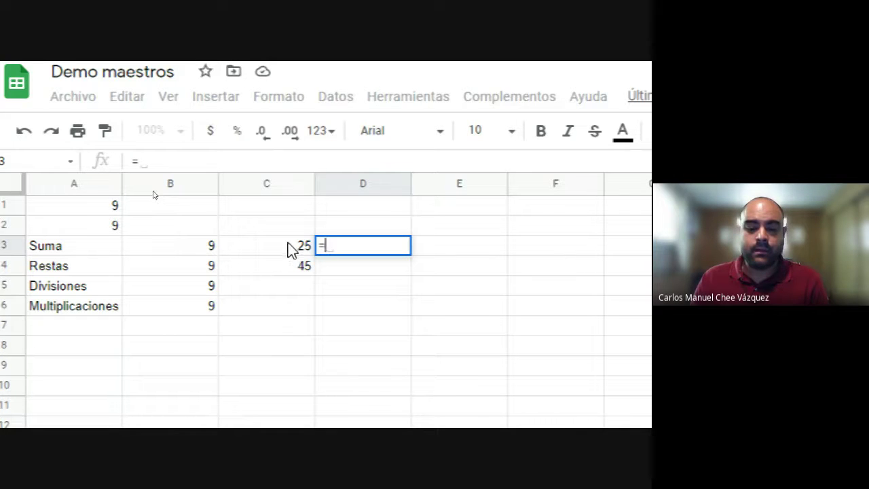
# Step: Enter the formula =C3*C4 in D3 to multiply C3 by C4
pyautogui.click(279, 249)
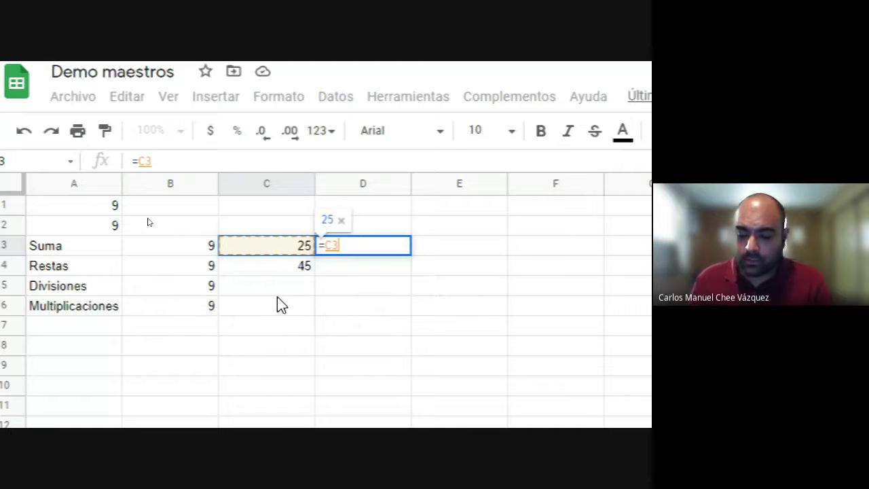
pyautogui.write('*')
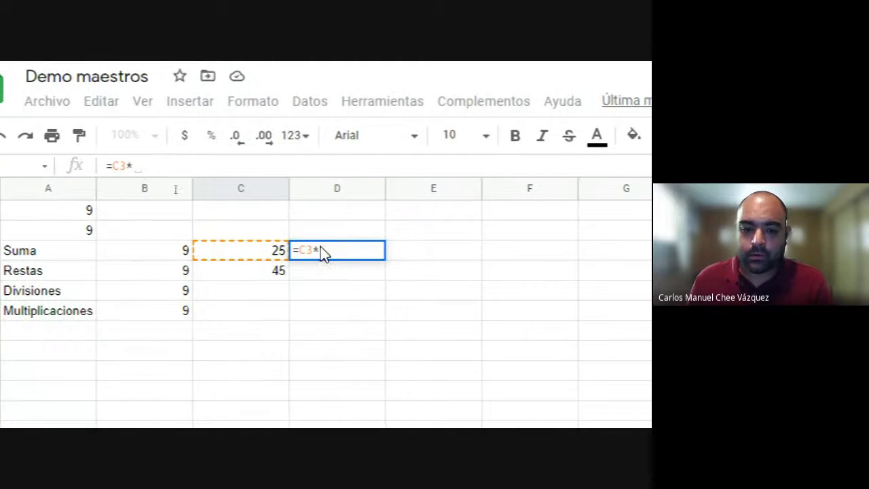
pyautogui.click(265, 274)
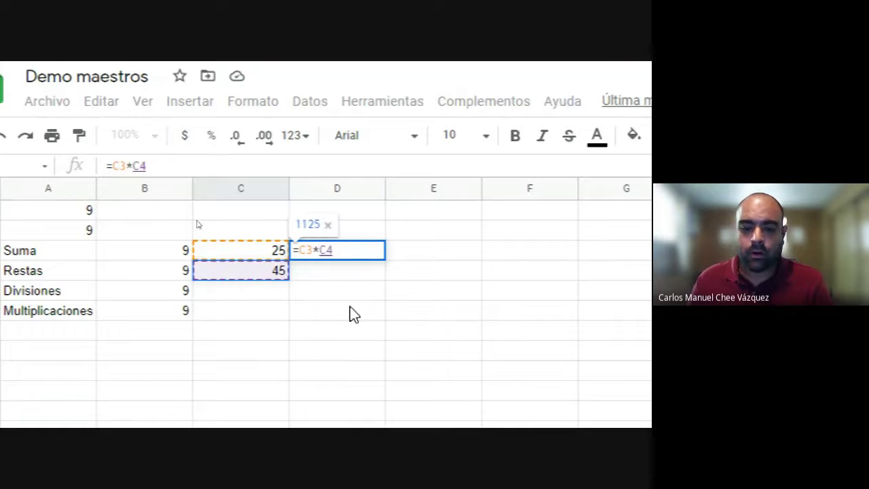
pyautogui.press('Return')
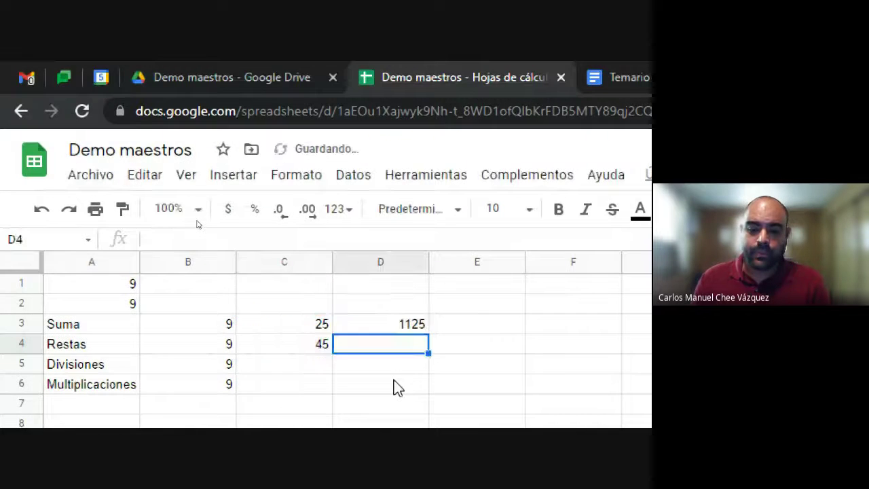
pyautogui.click(370, 324)
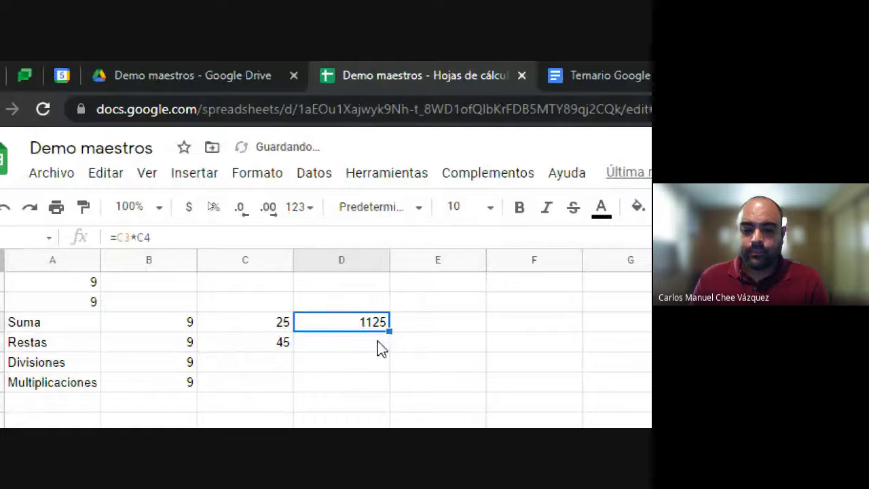
# Step: Change C3's formula to =10+5*30 and check D3's recalculated result
pyautogui.click(247, 322)
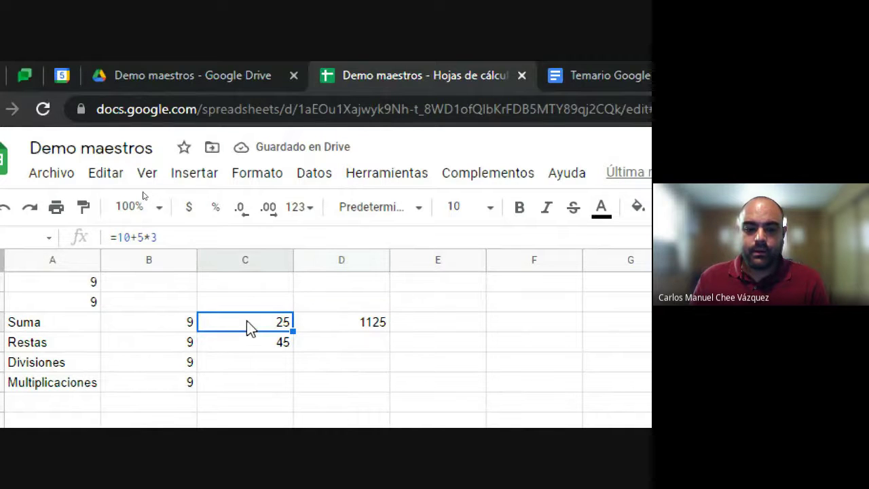
pyautogui.click(166, 238)
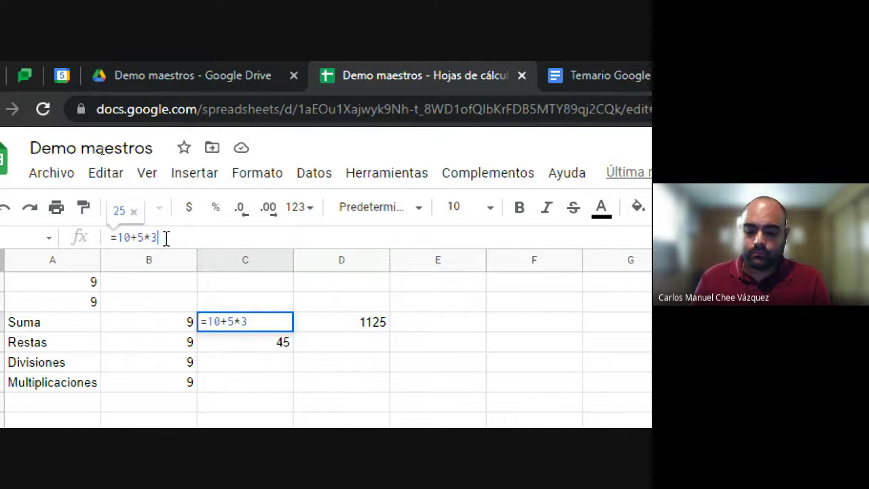
pyautogui.write('0')
pyautogui.press('Return')
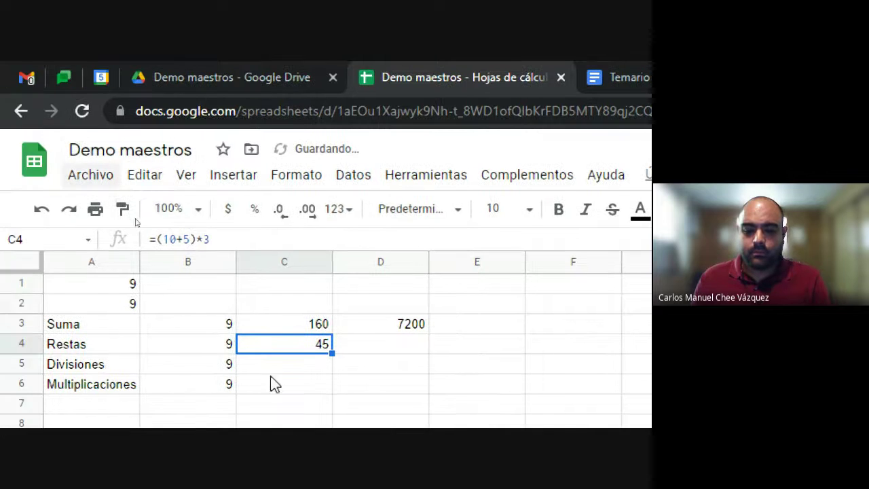
pyautogui.click(401, 329)
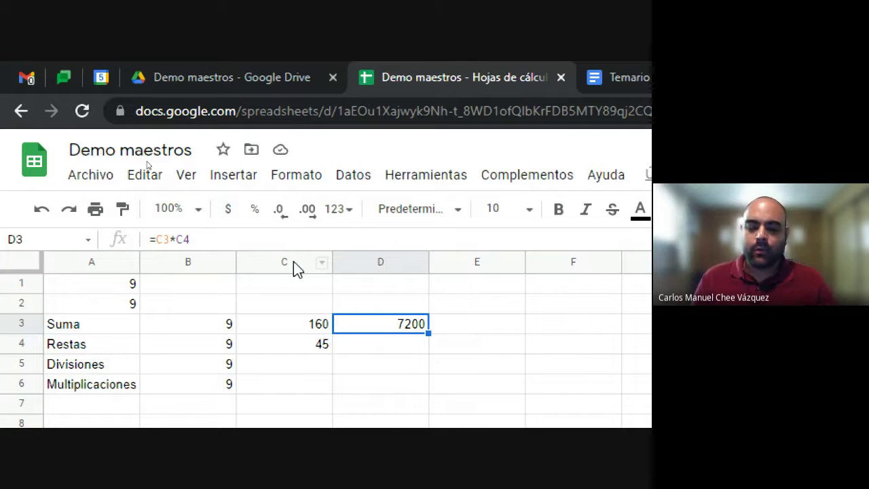
# Step: Change C4's formula to =(10+5)*30, so D3 shows 72000
pyautogui.click(309, 344)
pyautogui.click(219, 239)
pyautogui.write('0+5)*30')
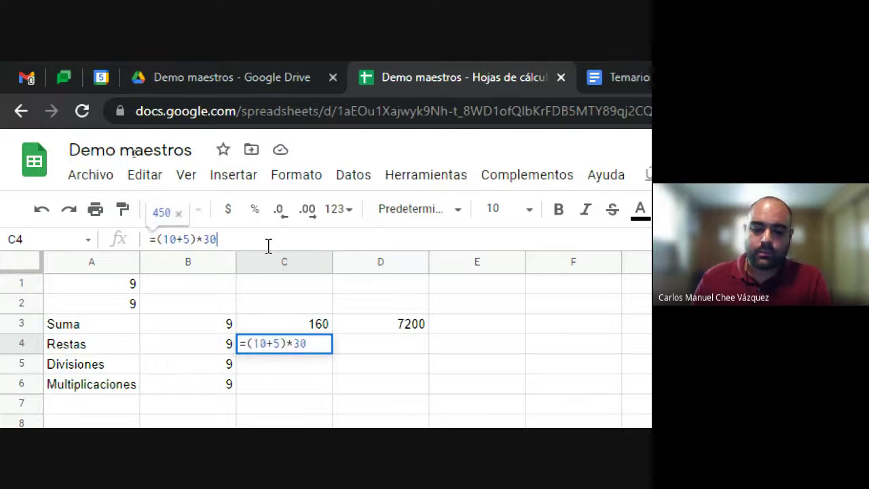
pyautogui.press('Return')
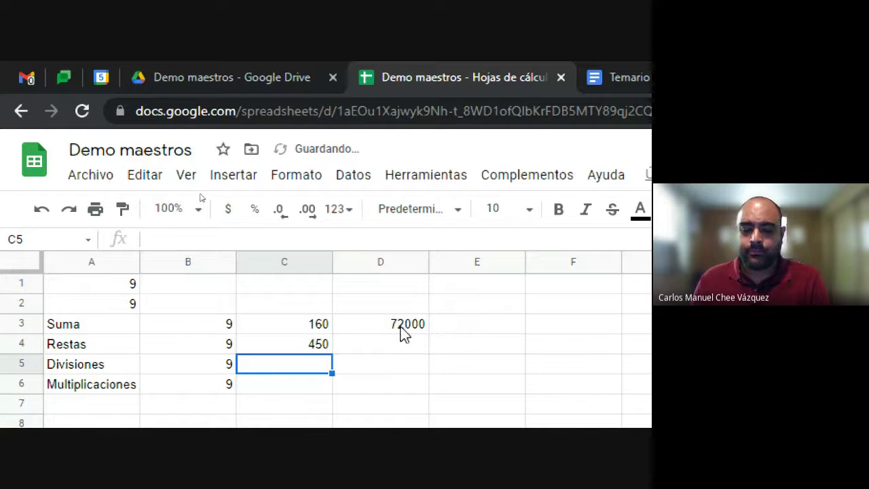
pyautogui.click(401, 326)
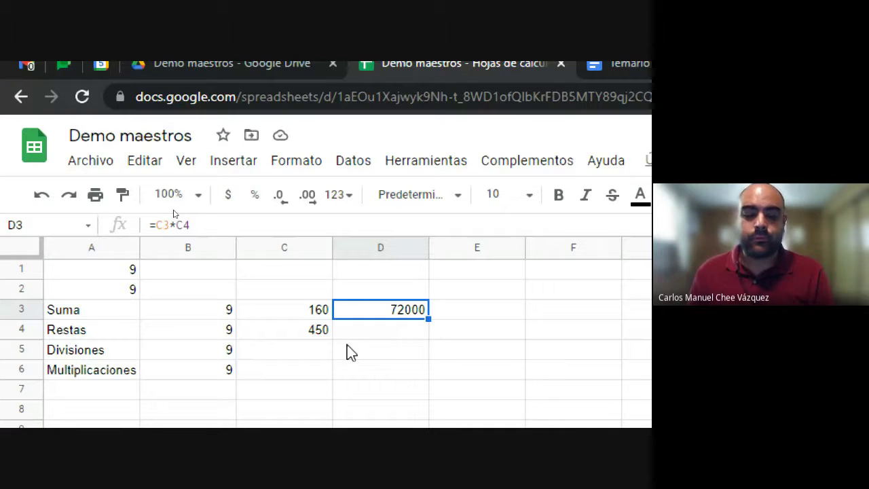
# Step: Leave D3's formula unchanged and type the label 'dato duro' in B2
pyautogui.click(203, 226)
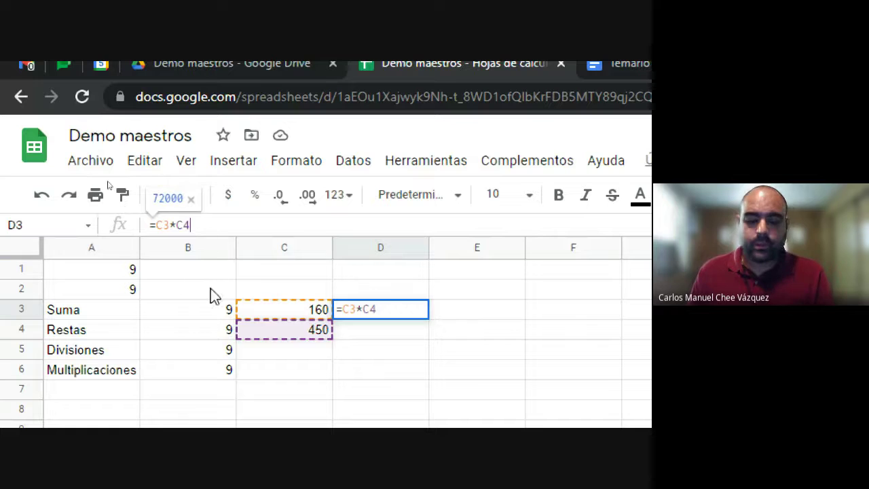
pyautogui.press('Escape')
pyautogui.click(194, 274)
pyautogui.click(113, 274)
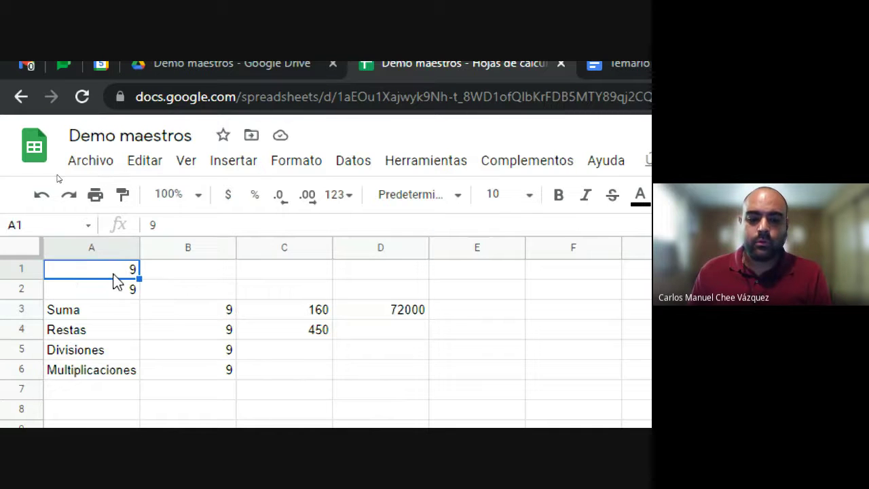
pyautogui.click(148, 290)
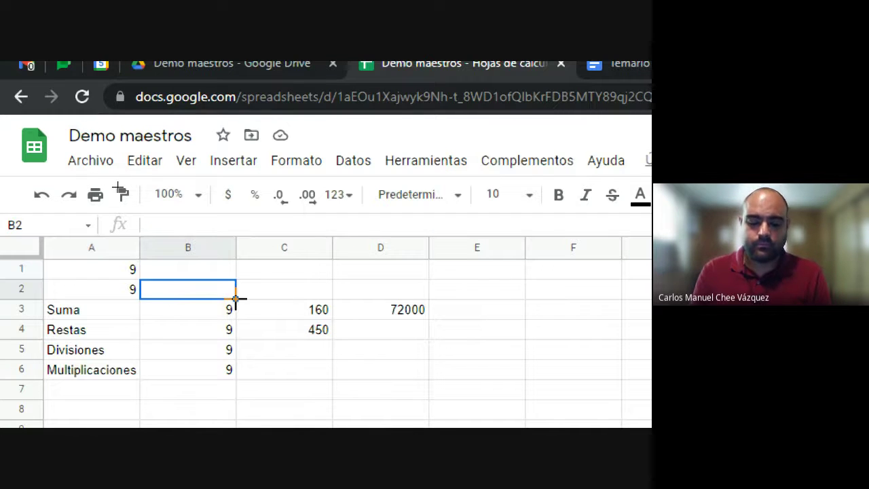
pyautogui.write('dato duro')
pyautogui.press('Return')
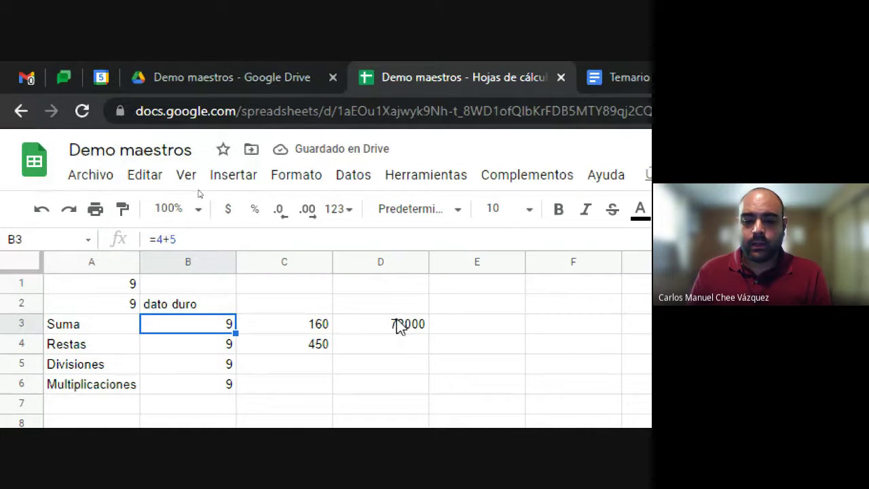
# Step: Add the note 'referencias a otras celdas' in E3
pyautogui.click(399, 326)
pyautogui.click(460, 328)
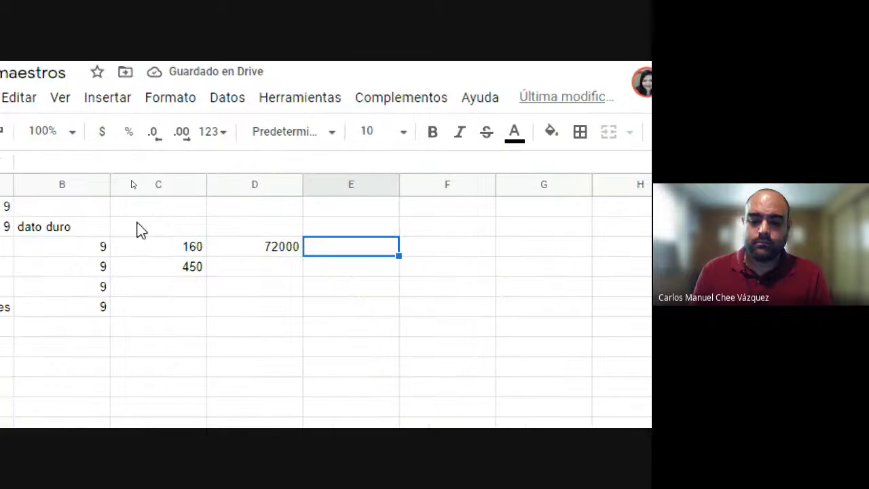
pyautogui.write('referencias')
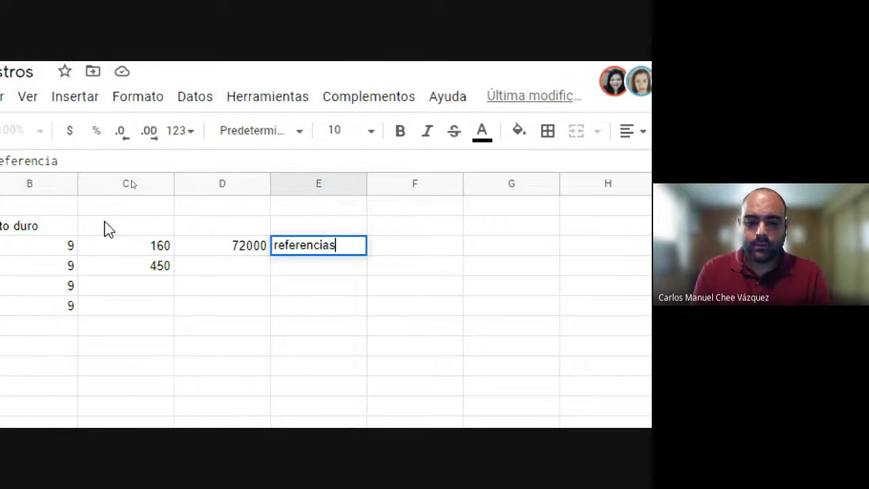
pyautogui.write(' a otras ')
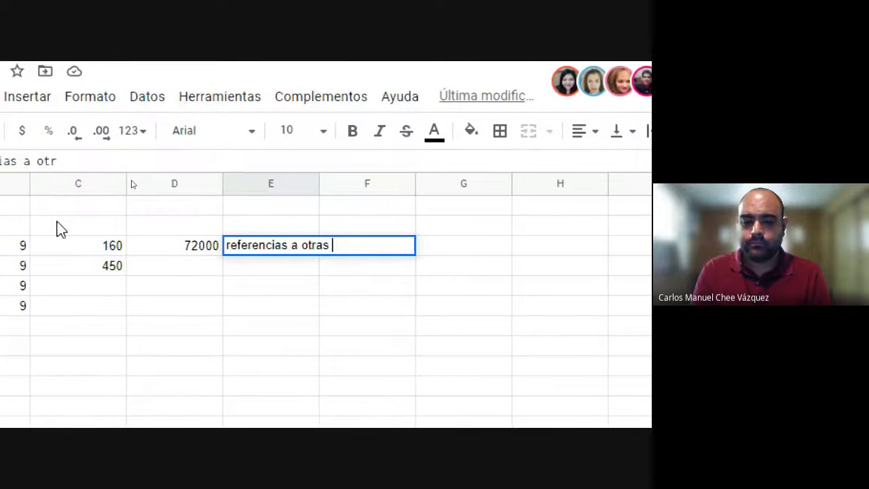
pyautogui.write('celdas')
pyautogui.press('Return')
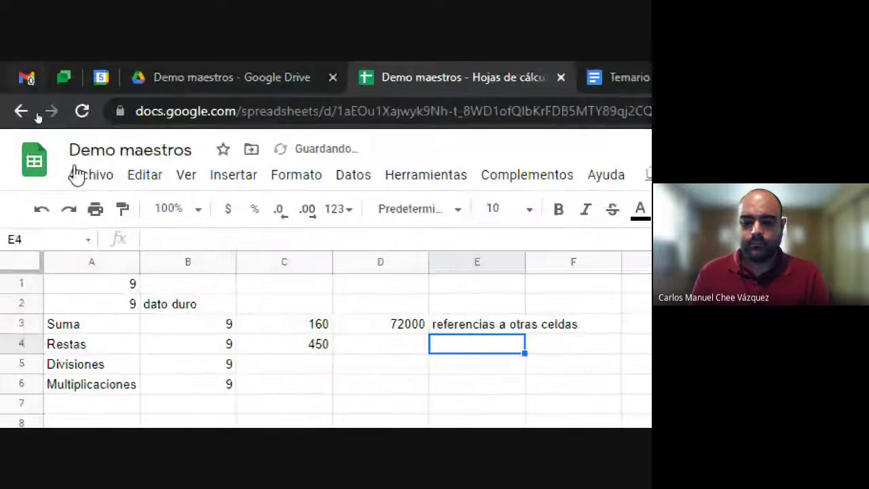
pyautogui.click(399, 383)
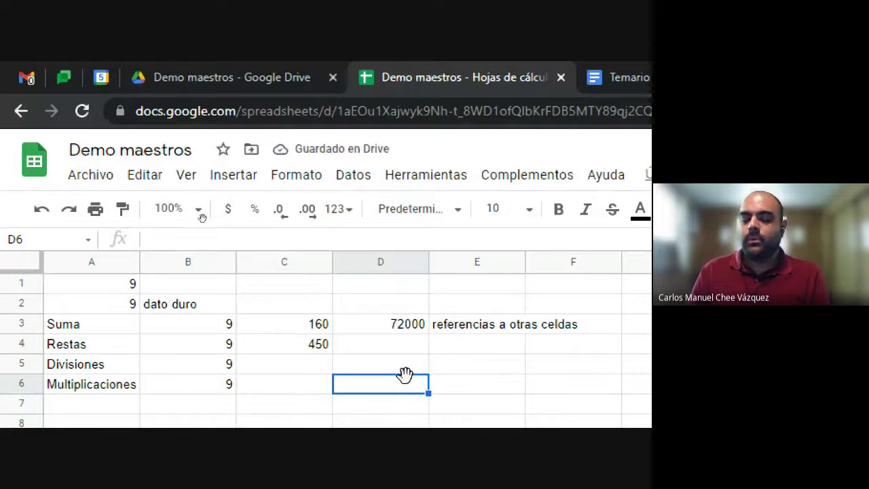
# Step: Enter =D3/2 in E4 so it shows 36000, half of D3
pyautogui.click(444, 345)
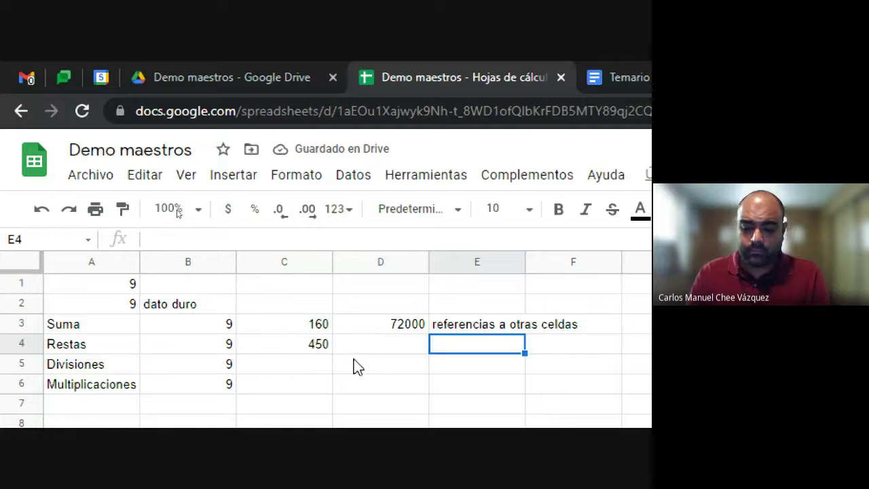
pyautogui.write('=')
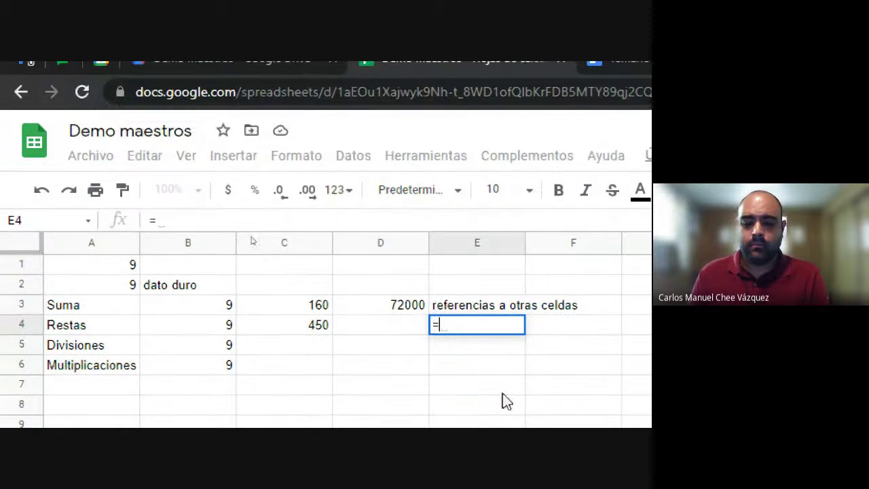
pyautogui.click(390, 306)
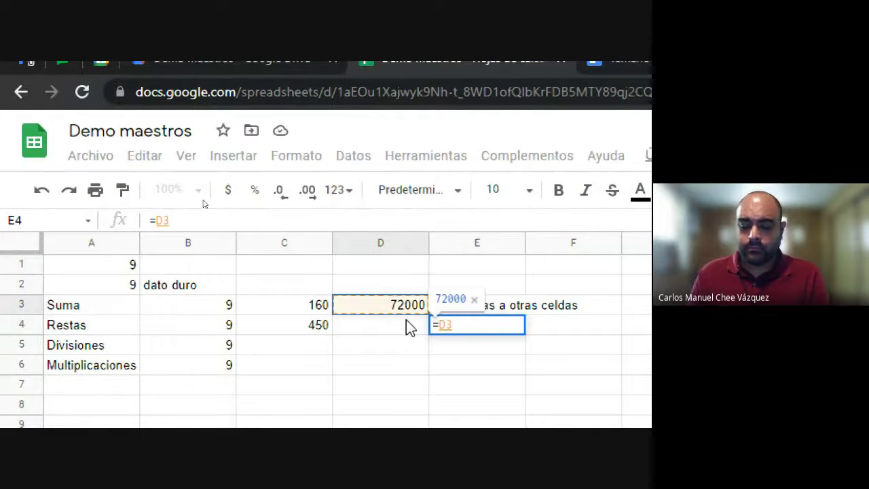
pyautogui.write('/')
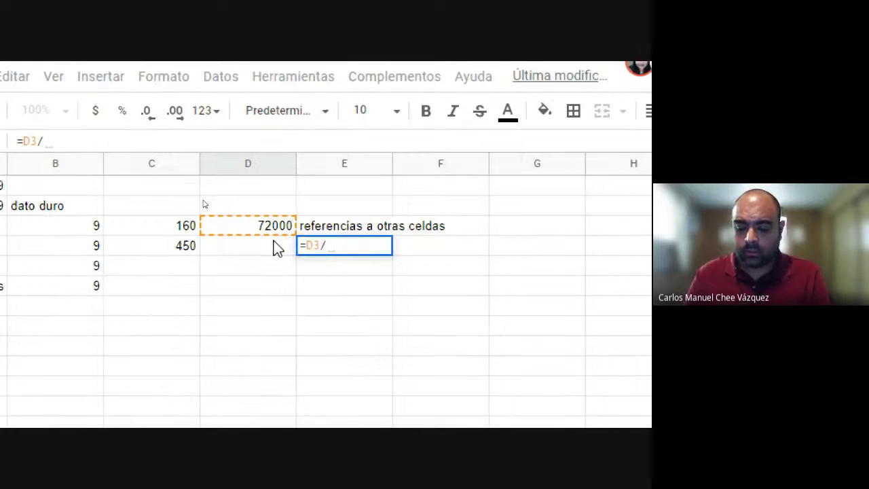
pyautogui.write('2')
pyautogui.press('Return')
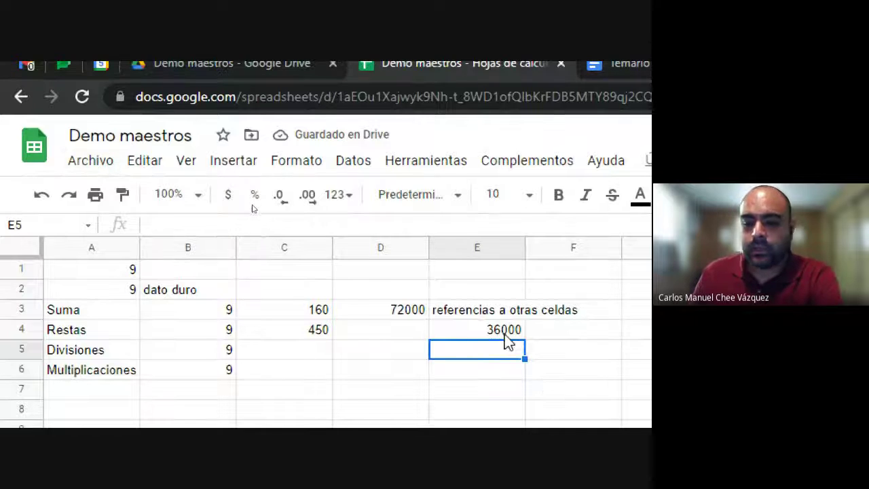
# Step: Compare E4's =D3/2 and D3's =C3*C4 formulas in the formula bar
pyautogui.click(501, 326)
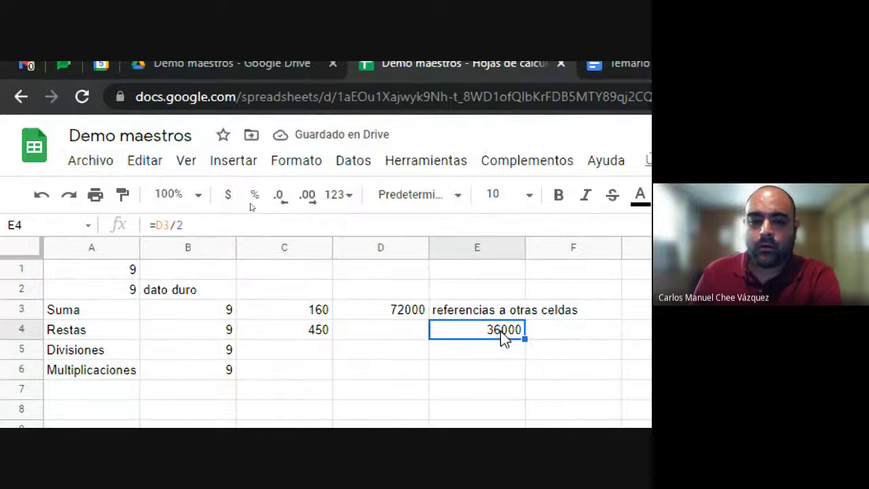
pyautogui.doubleClick(161, 225)
pyautogui.click(186, 225)
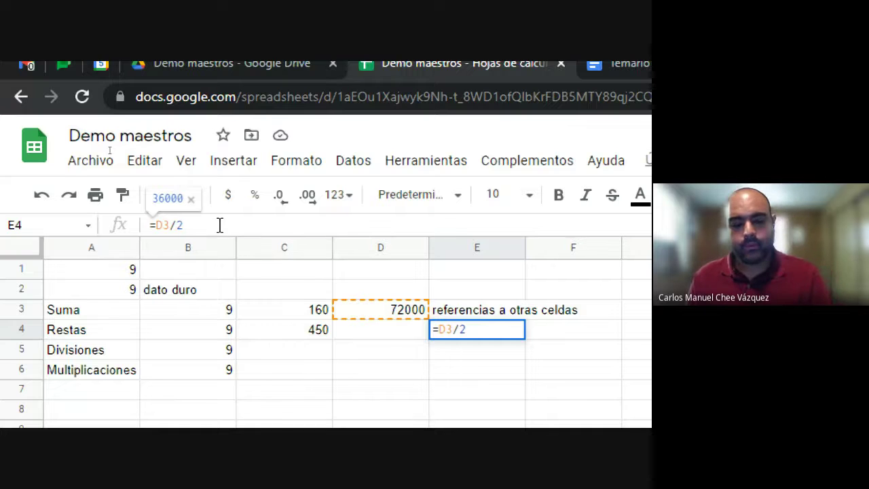
pyautogui.press('Escape')
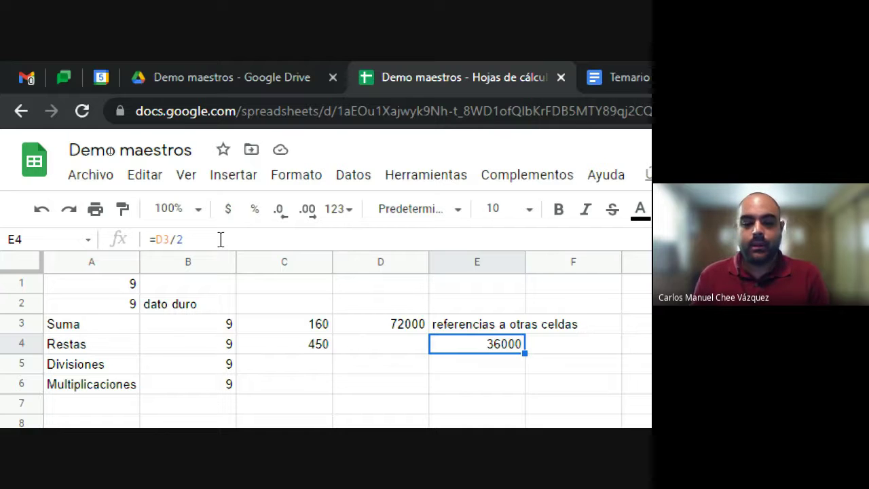
pyautogui.scroll(-2, 264, 401)
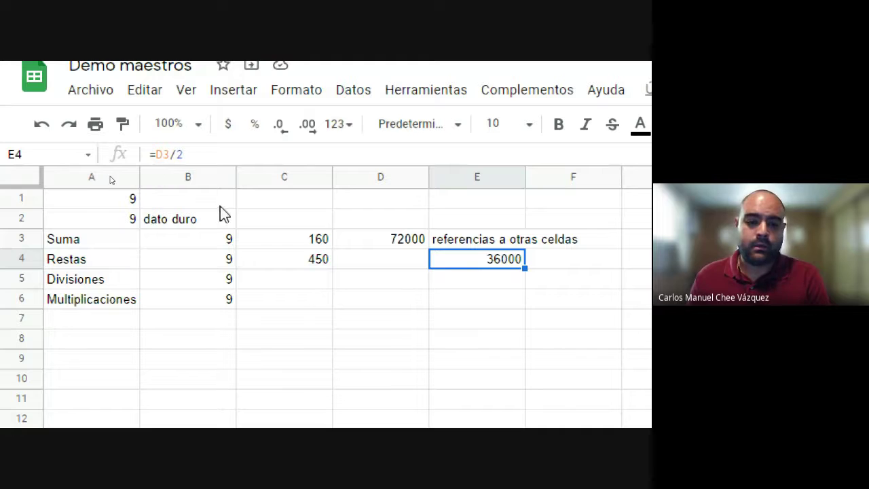
pyautogui.click(136, 224)
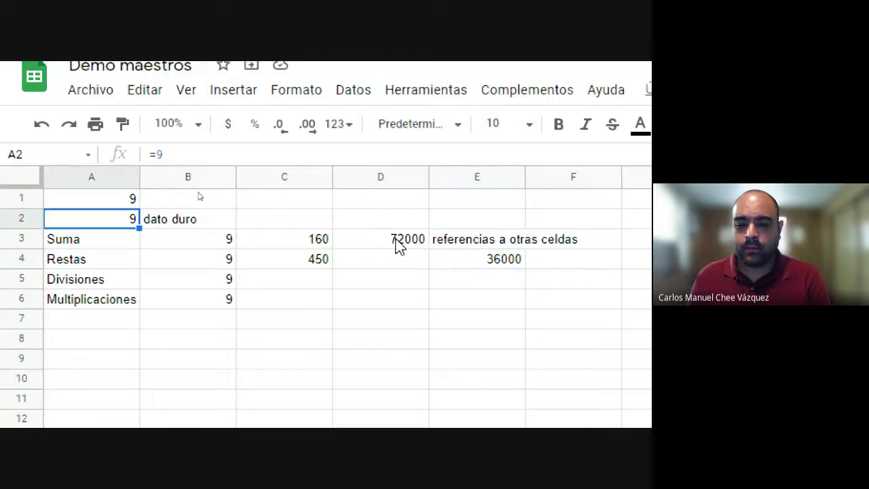
pyautogui.click(399, 245)
pyautogui.click(476, 261)
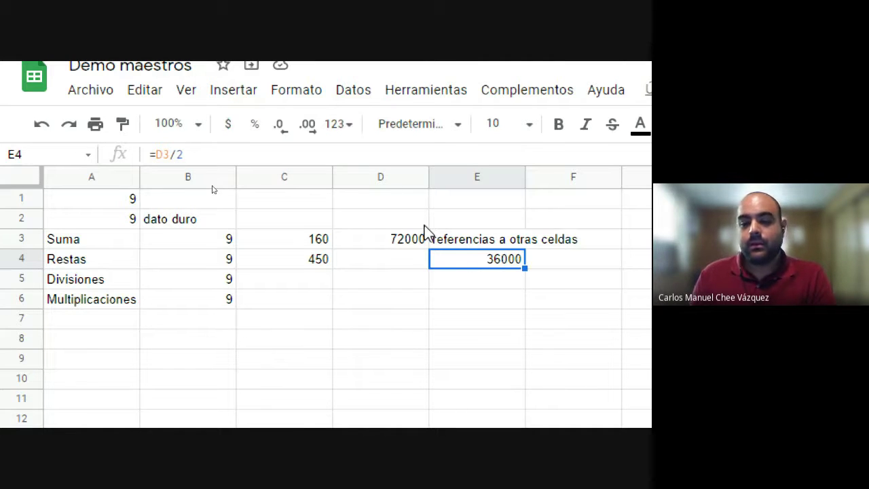
pyautogui.click(411, 247)
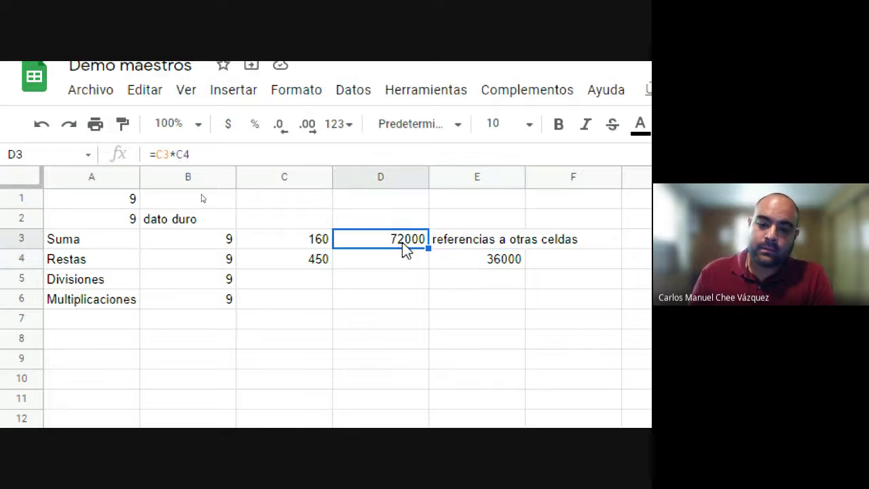
pyautogui.hscroll(1, 510, 269)
pyautogui.click(486, 259)
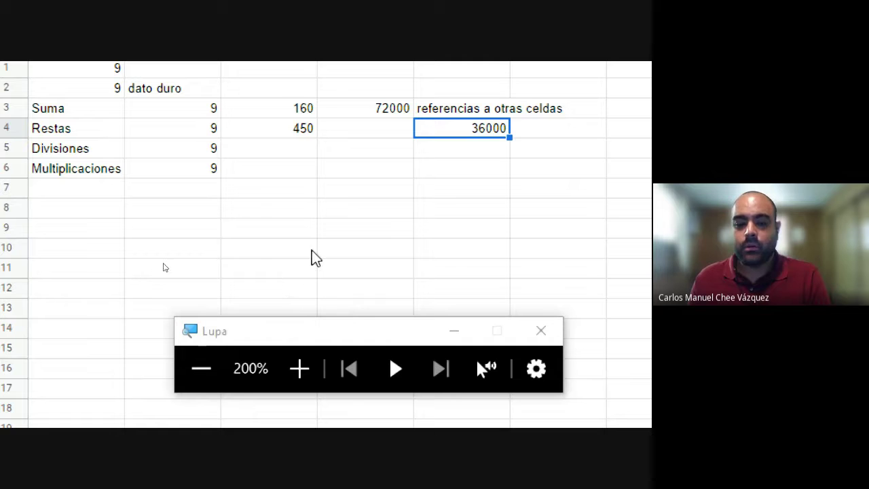
pyautogui.press('super+minus')
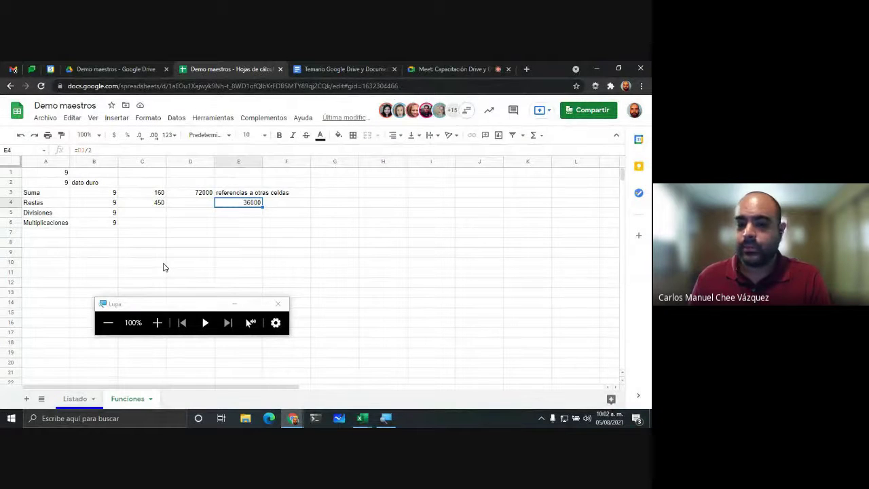
pyautogui.click(201, 246)
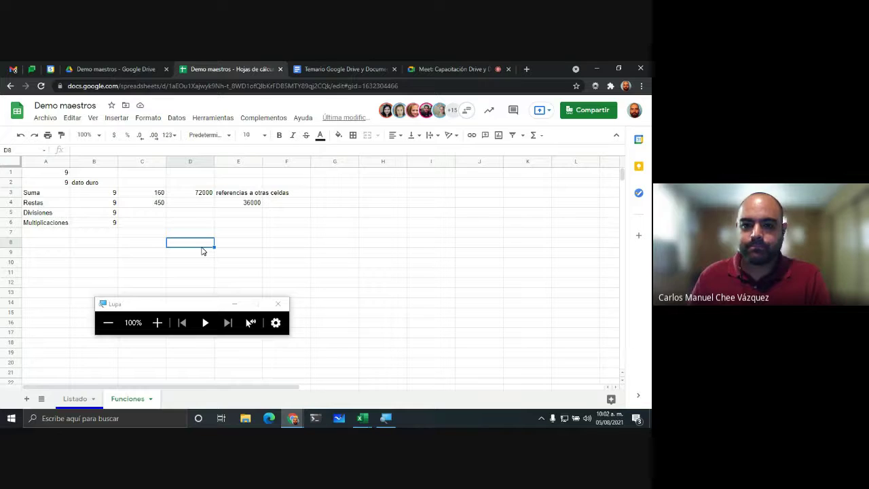
pyautogui.click(431, 68)
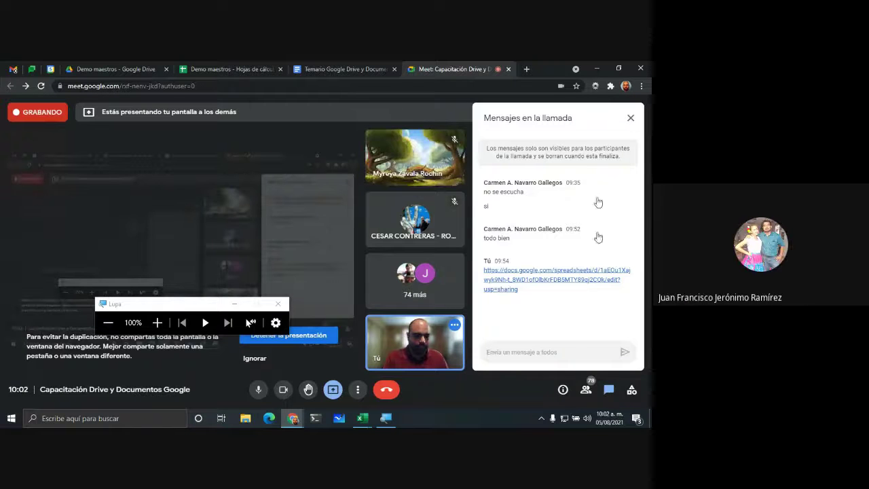
pyautogui.click(630, 118)
pyautogui.click(112, 69)
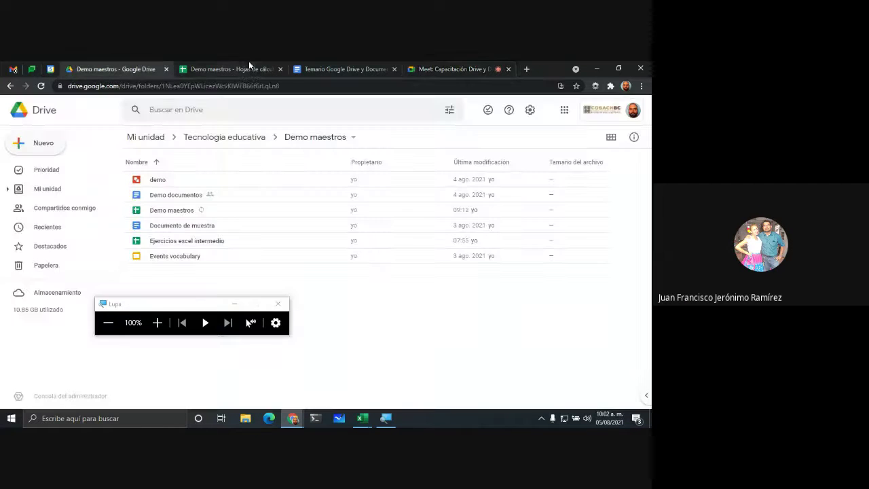
pyautogui.click(247, 68)
pyautogui.click(238, 236)
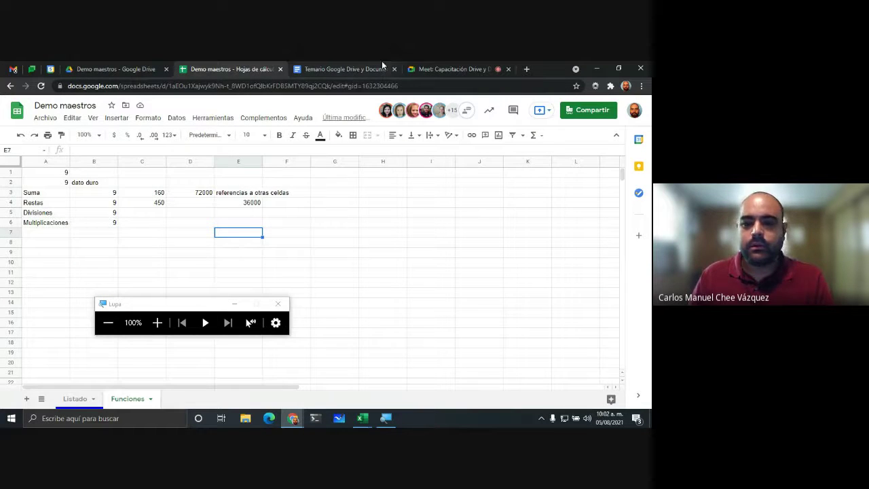
pyautogui.click(435, 68)
pyautogui.click(553, 355)
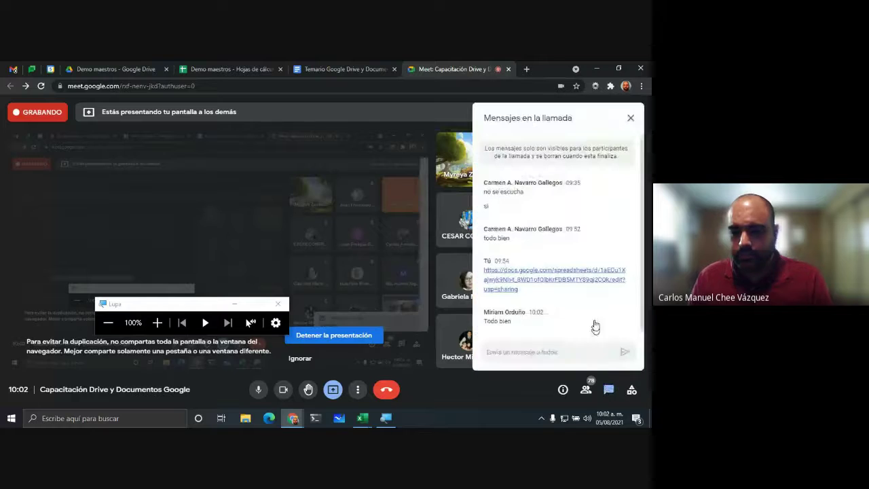
pyautogui.click(630, 120)
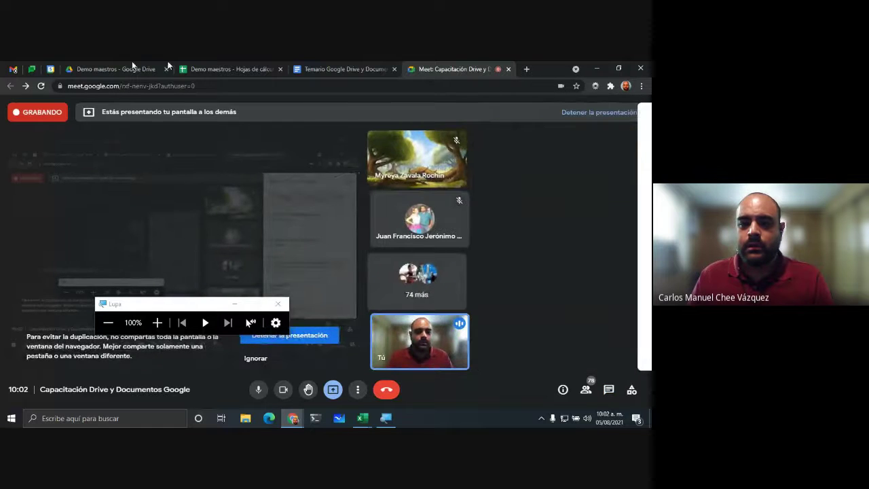
pyautogui.click(342, 68)
pyautogui.click(243, 65)
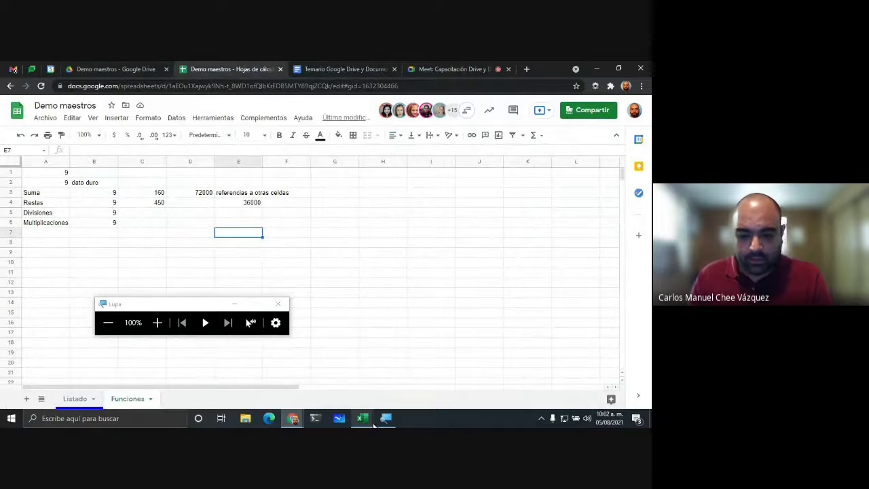
pyautogui.moveTo(366, 421)
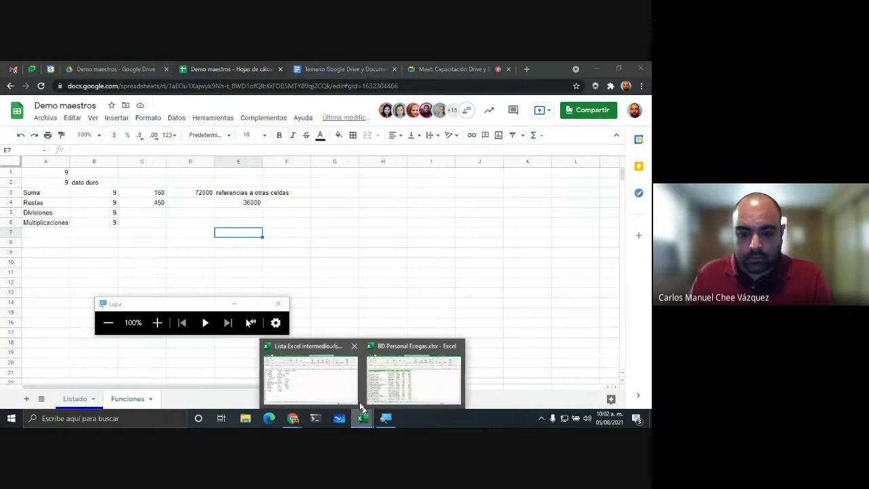
# Step: Copy the A1:D16 name table from the Lista Excel intermedio workbook and return to Chrome
pyautogui.click(333, 379)
pyautogui.click(303, 240)
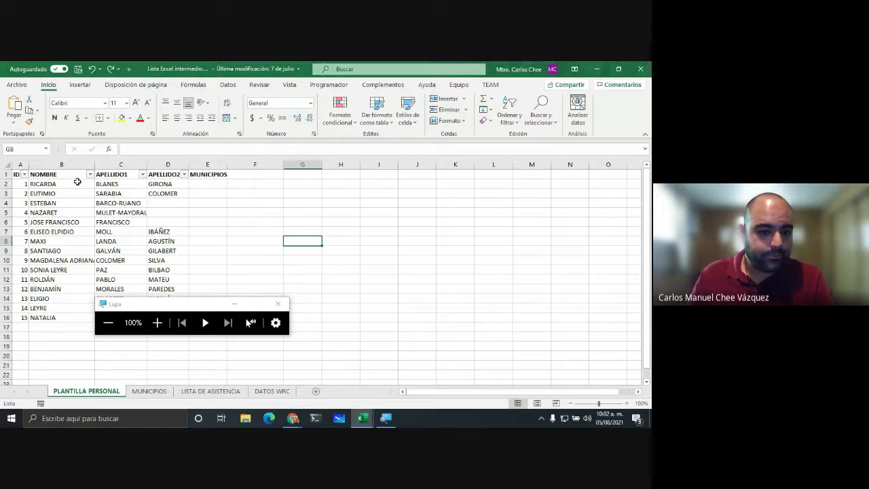
pyautogui.moveTo(24, 316); pyautogui.dragTo(159, 163)
pyautogui.hotkey('ctrl', 'c')
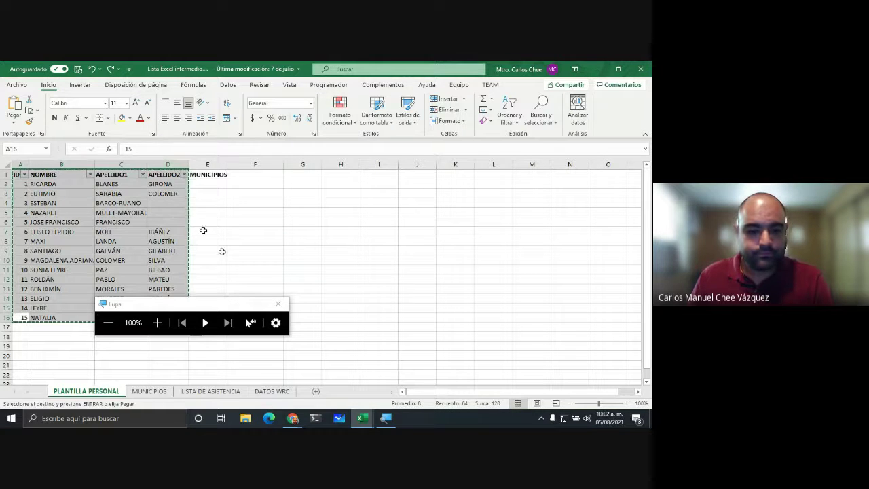
pyautogui.hotkey('alt', 'Tab')
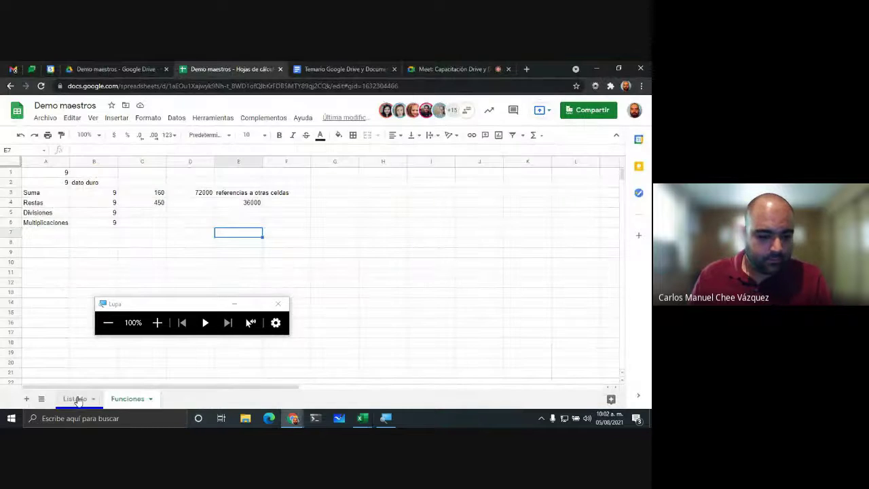
# Step: Rename the Funciones sheet to 'Funciones mat'
pyautogui.click(78, 400)
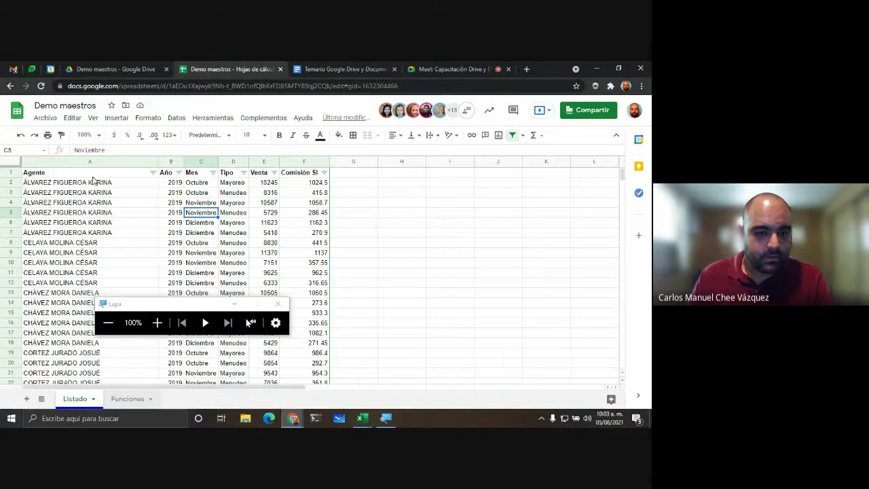
pyautogui.hotkey('ctrl', 'shift', 'pagedown')
pyautogui.click(55, 163)
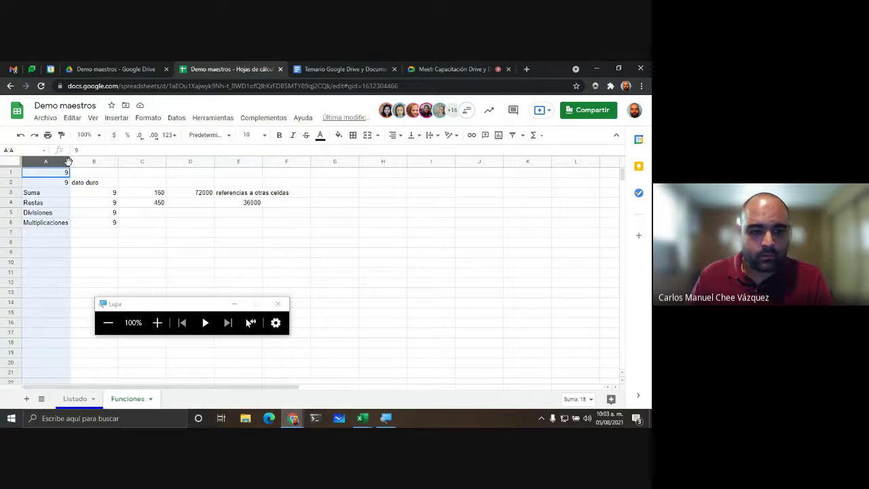
pyautogui.doubleClick(132, 399)
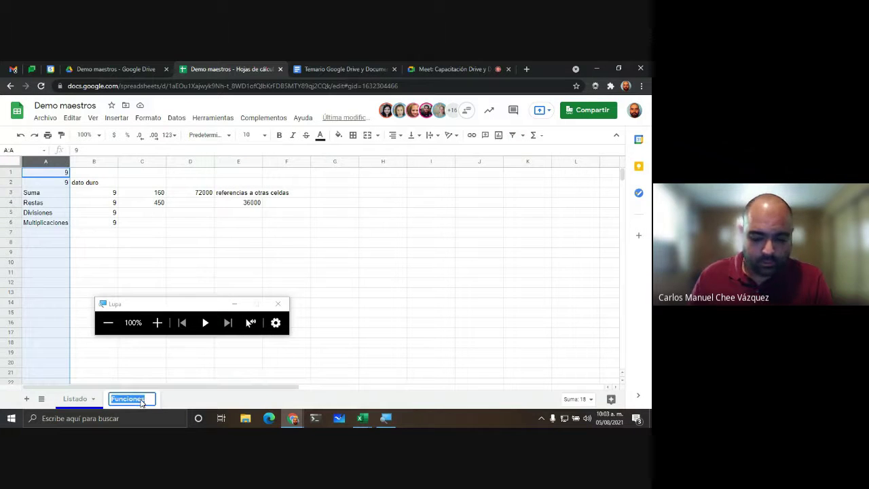
pyautogui.press('End')
pyautogui.write('maes')
pyautogui.press('BackSpace')
pyautogui.press('BackSpace')
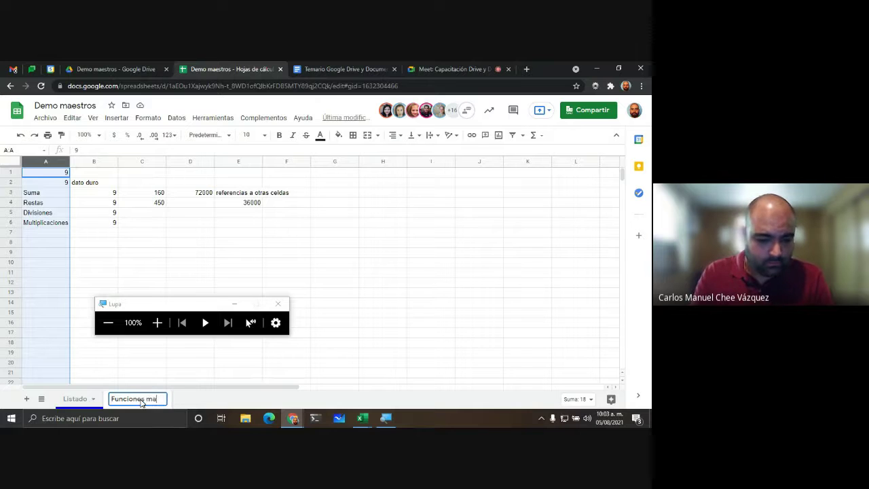
pyautogui.write('t')
pyautogui.press('Return')
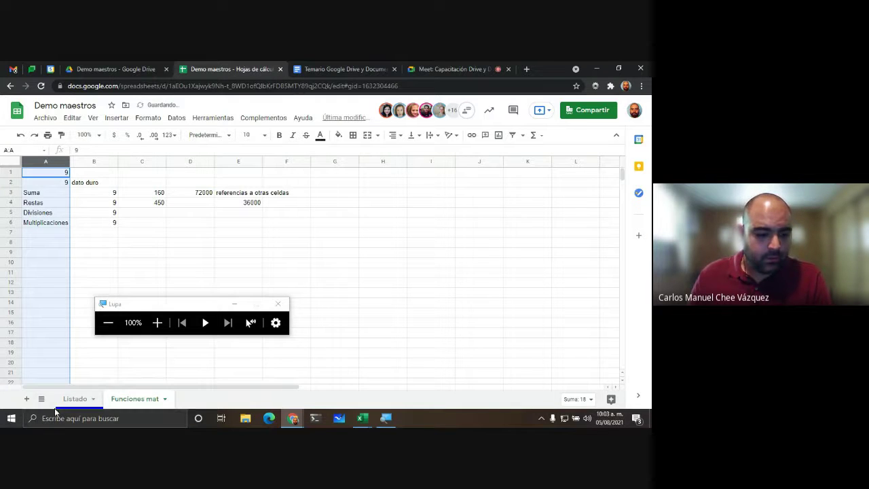
# Step: Add a new sheet named 'Funciones tex' and paste the teacher roster into it
pyautogui.click(27, 398)
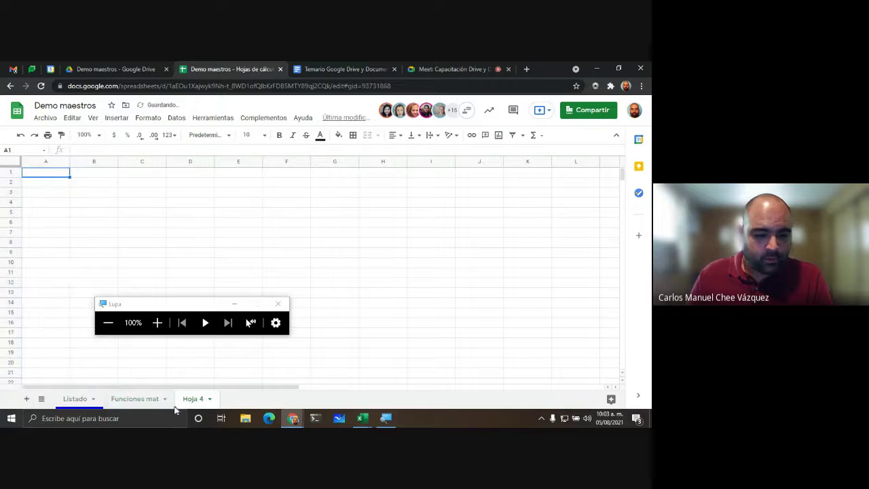
pyautogui.doubleClick(192, 399)
pyautogui.write('Funciones tex')
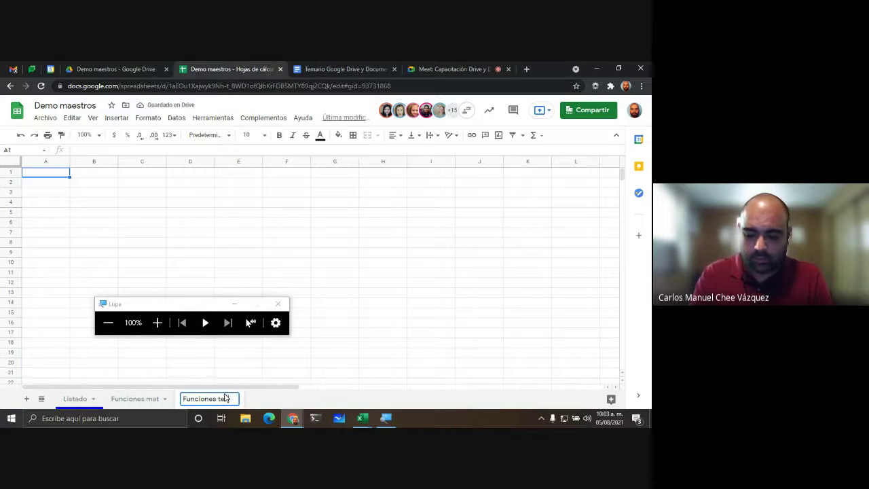
pyautogui.press('Return')
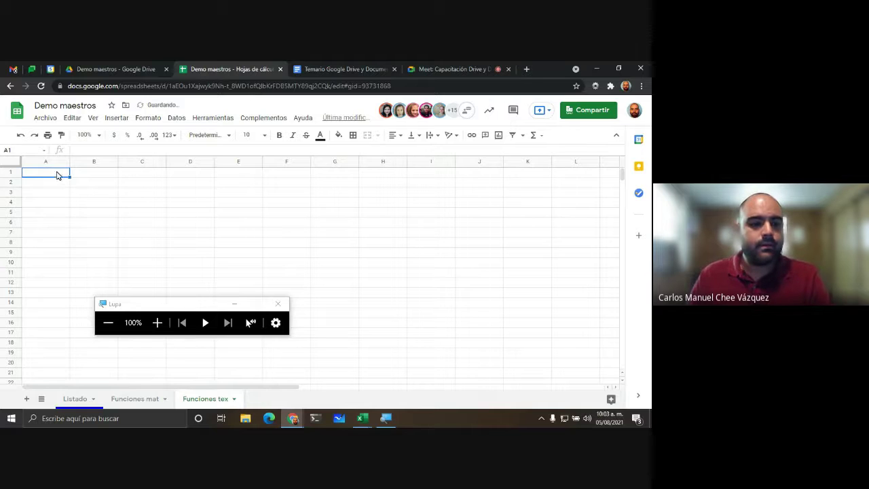
pyautogui.hotkey('ctrl', 'v')
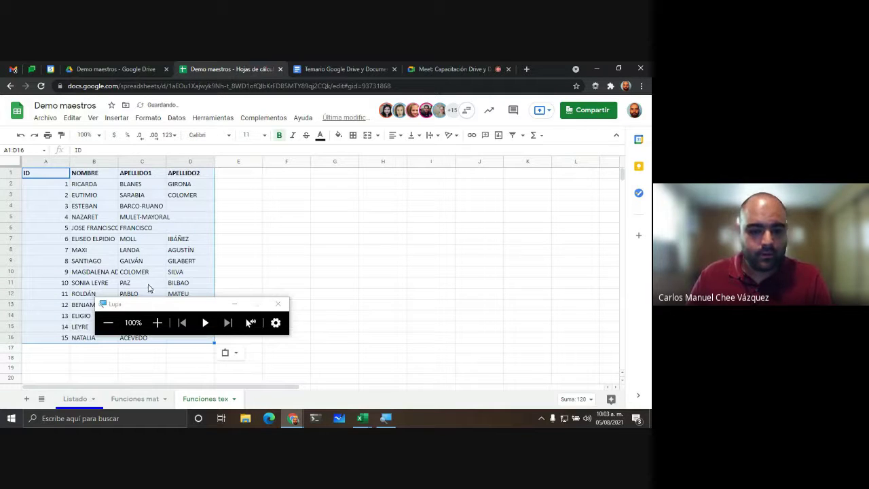
pyautogui.moveTo(169, 309); pyautogui.dragTo(427, 329)
# Step: Auto-fit columns A through D to the roster's names and surnames
pyautogui.click(383, 271)
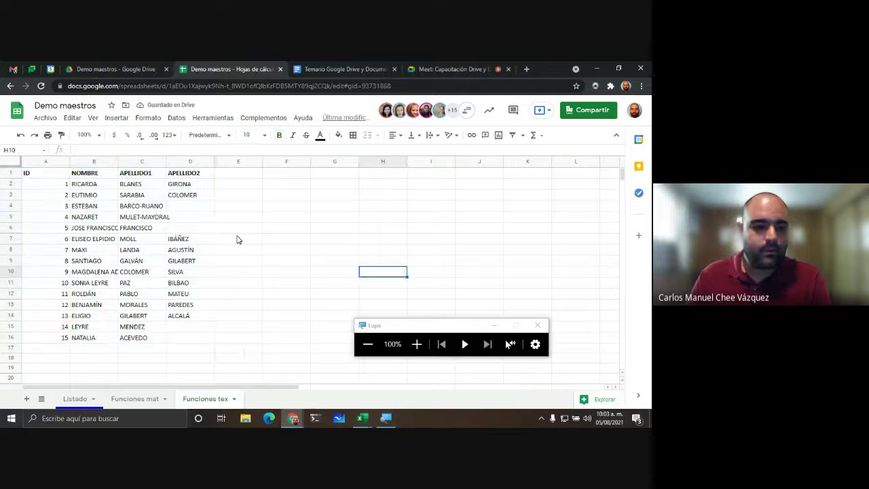
pyautogui.moveTo(219, 230); pyautogui.dragTo(217, 233)
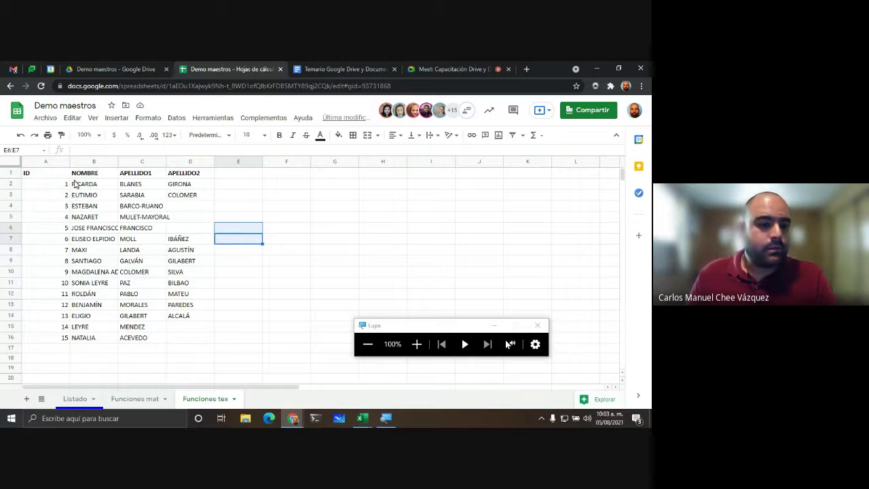
pyautogui.moveTo(41, 160); pyautogui.dragTo(204, 161)
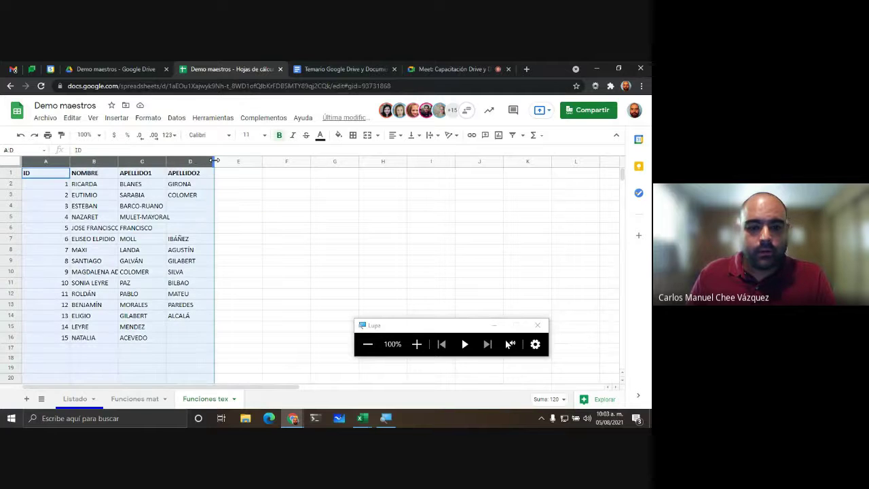
pyautogui.doubleClick(213, 161)
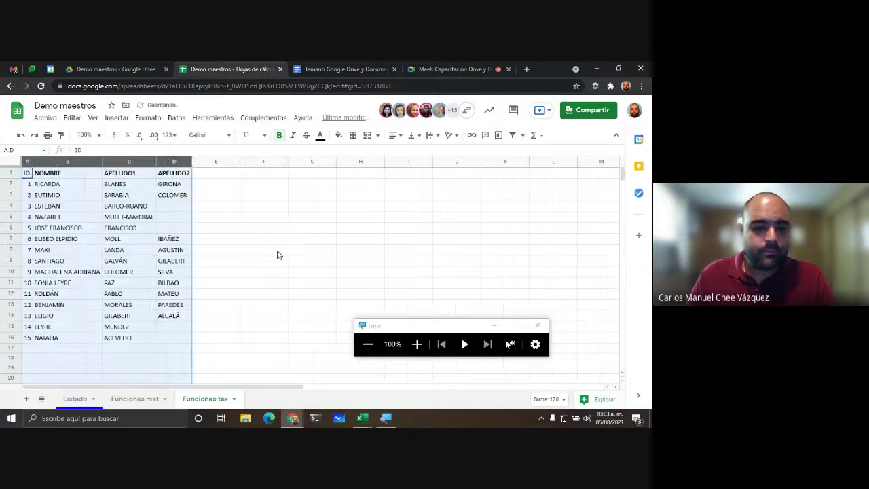
pyautogui.click(275, 251)
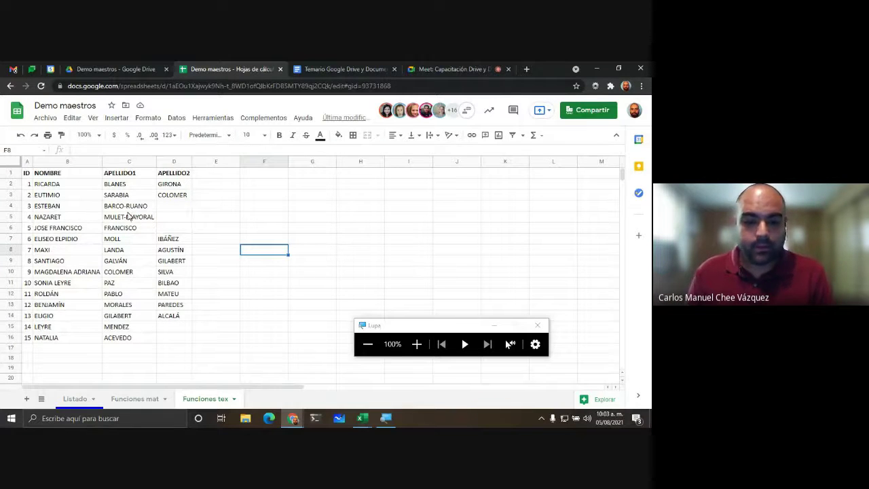
pyautogui.click(417, 344)
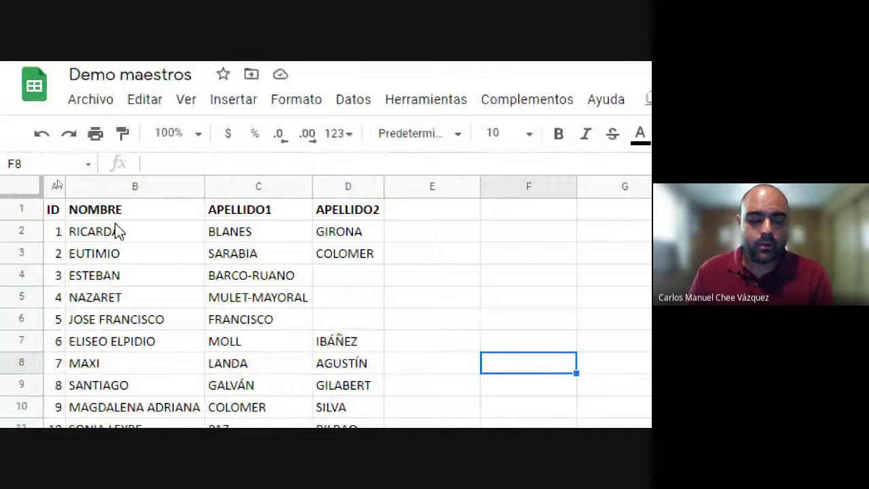
pyautogui.click(117, 231)
pyautogui.click(347, 238)
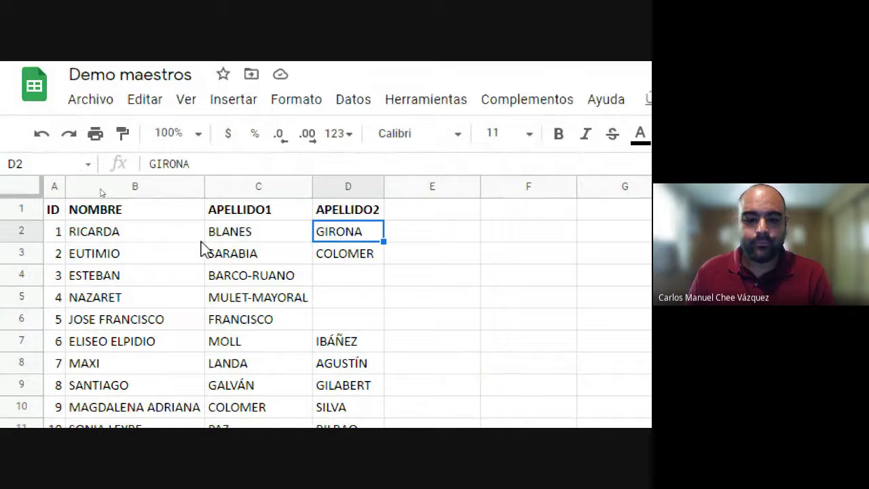
# Step: Type the heading CONCATENACIÓN in E1
pyautogui.click(473, 215)
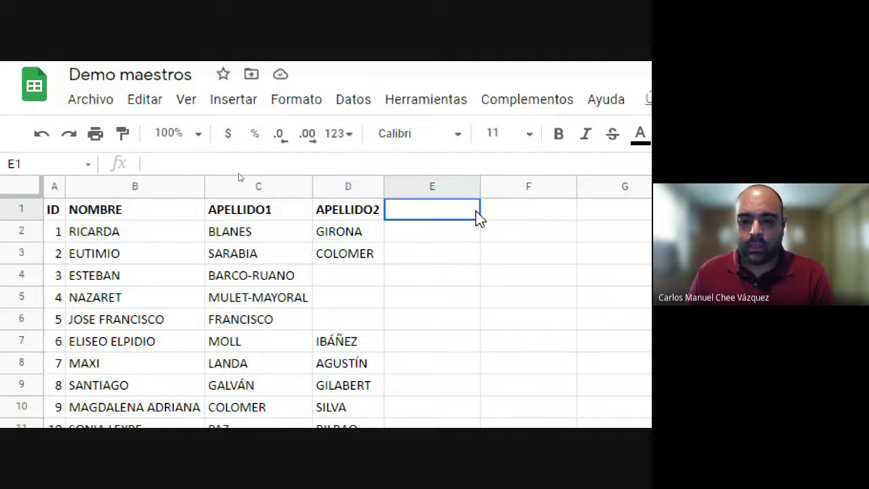
pyautogui.write('con')
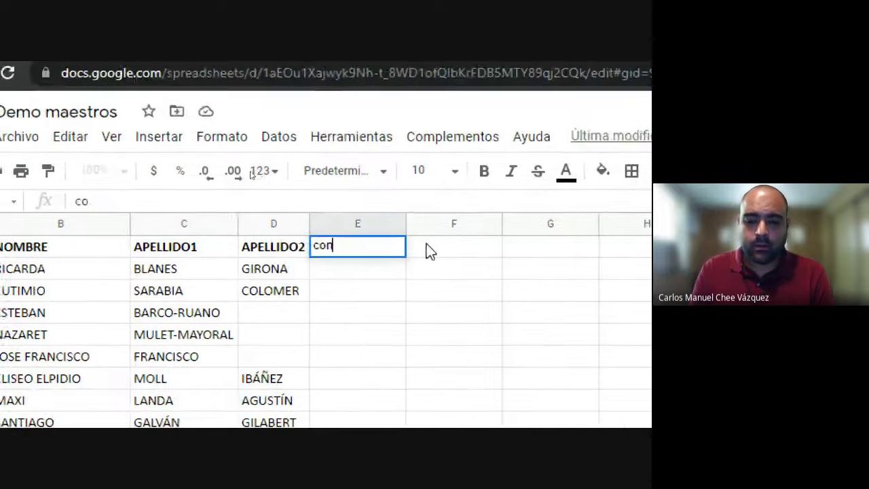
pyautogui.press('BackSpace')
pyautogui.press('BackSpace')
pyautogui.press('BackSpace')
pyautogui.write('CONCATENACIO')
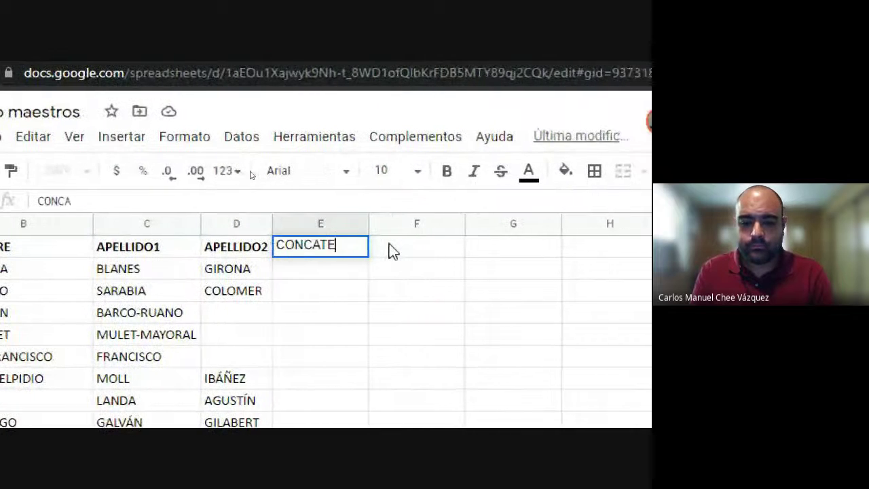
pyautogui.write('NACIÓN')
pyautogui.press('Return')
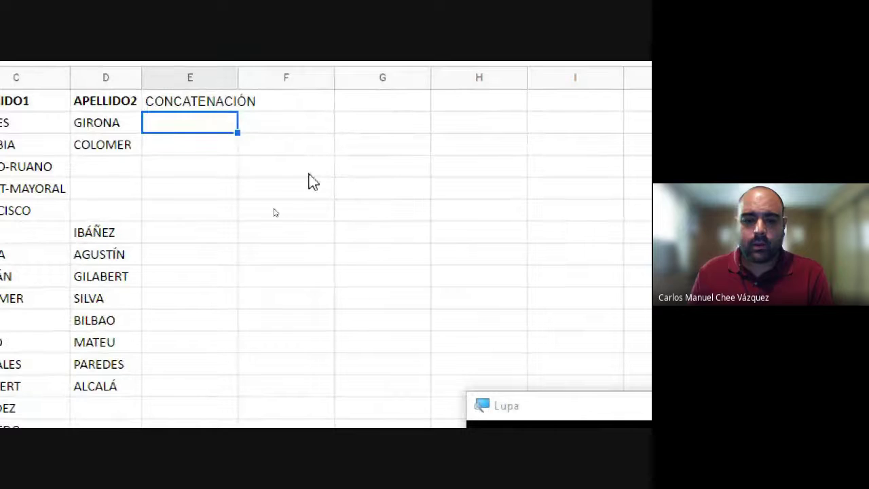
# Step: Enter sample values A, B, C and ABC across row 2's example cells
pyautogui.write('A|')
pyautogui.press('Tab')
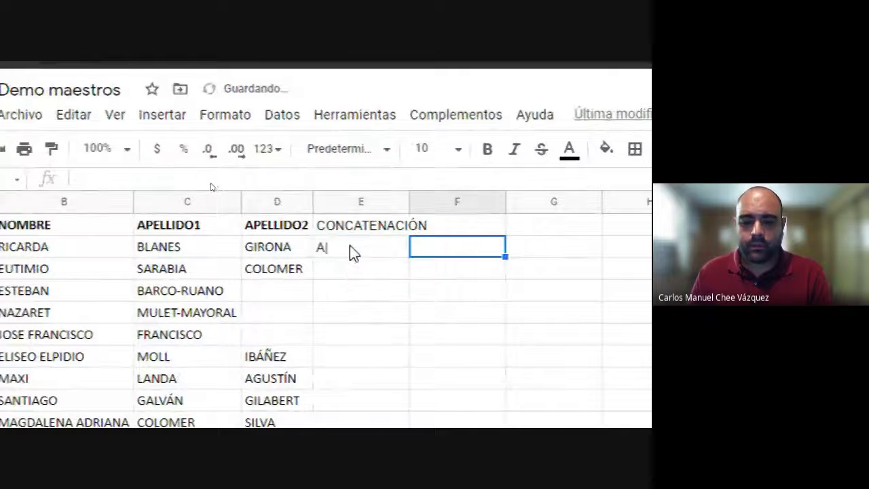
pyautogui.doubleClick(254, 168)
pyautogui.write('B')
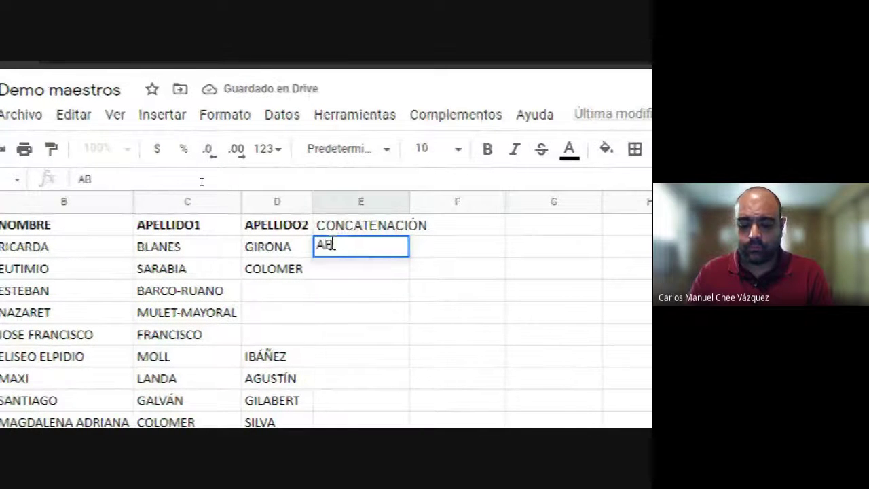
pyautogui.press('BackSpace')
pyautogui.press('Tab')
pyautogui.write('B')
pyautogui.press('Tab')
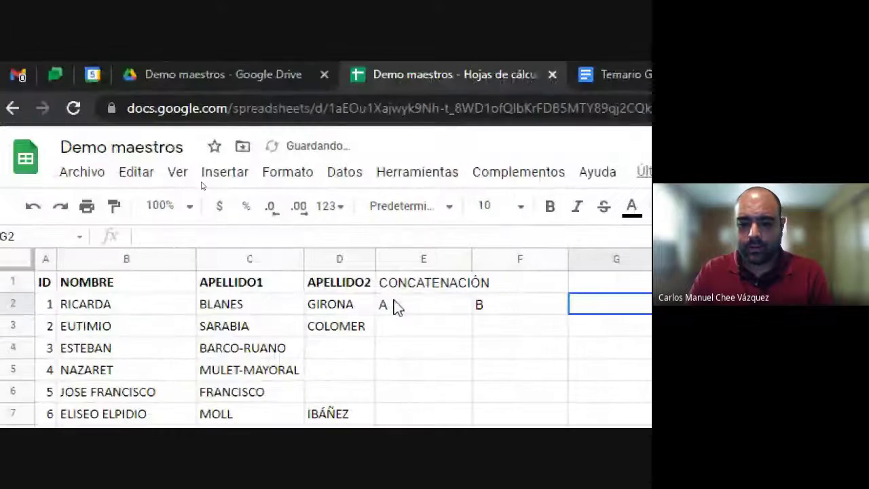
pyautogui.write('C')
pyautogui.click(565, 319)
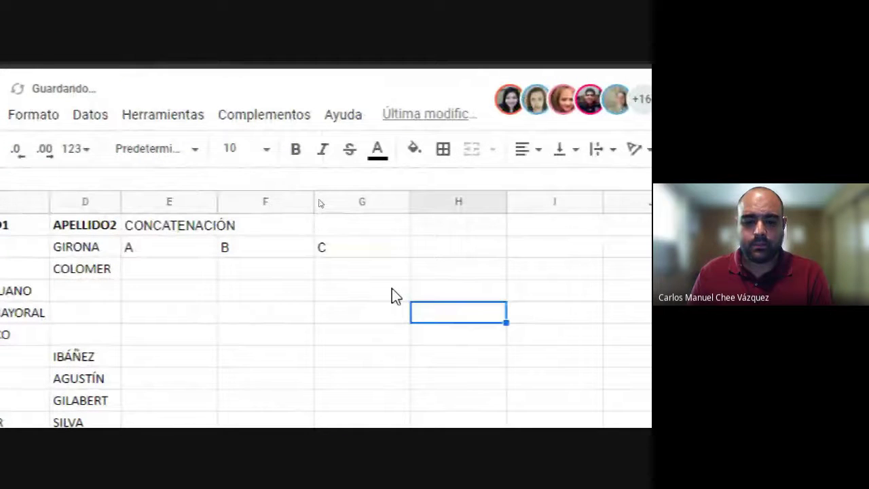
pyautogui.click(457, 246)
pyautogui.write('ABC')
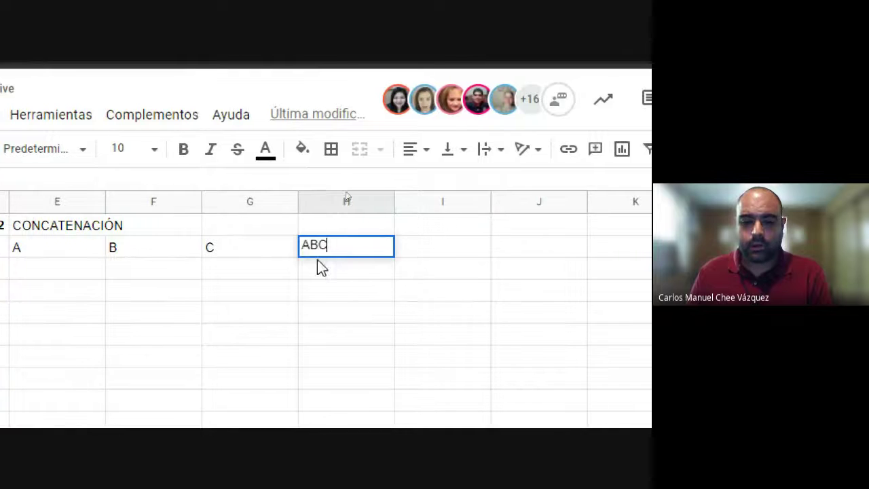
pyautogui.click(307, 292)
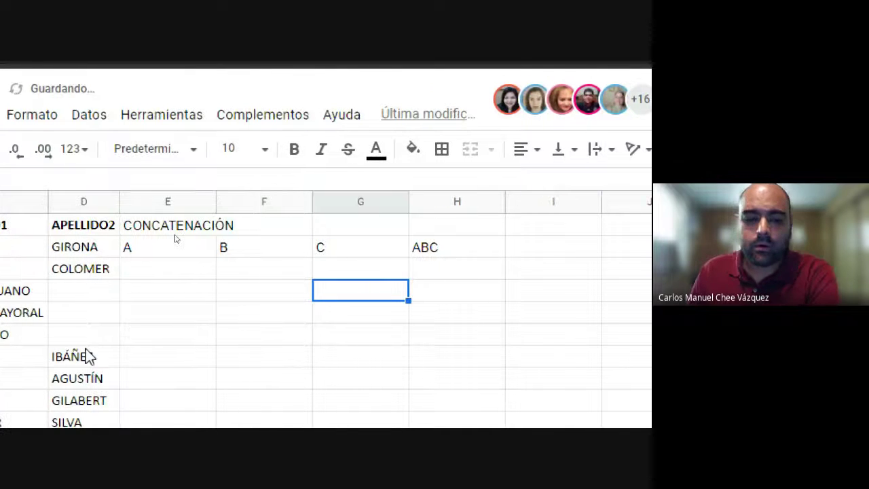
# Step: Clear the A, B, C and ABC sample values from E2:H2
pyautogui.click(142, 252)
pyautogui.click(296, 253)
pyautogui.click(355, 251)
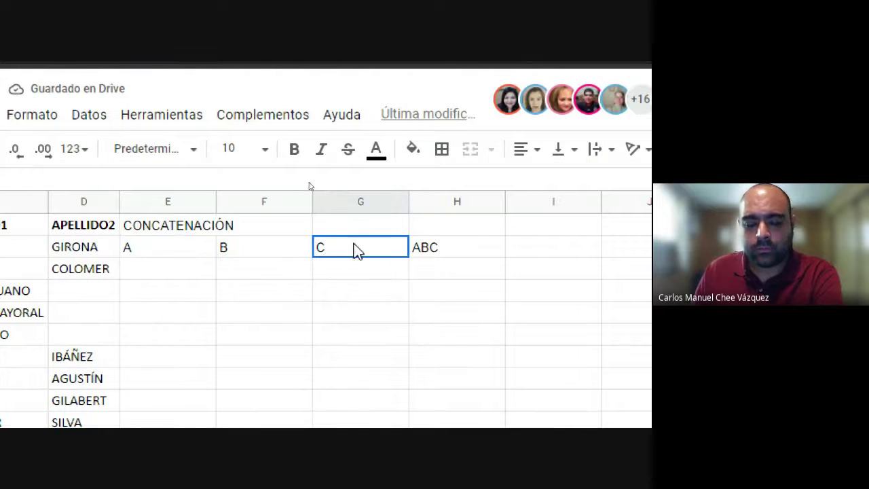
pyautogui.click(425, 253)
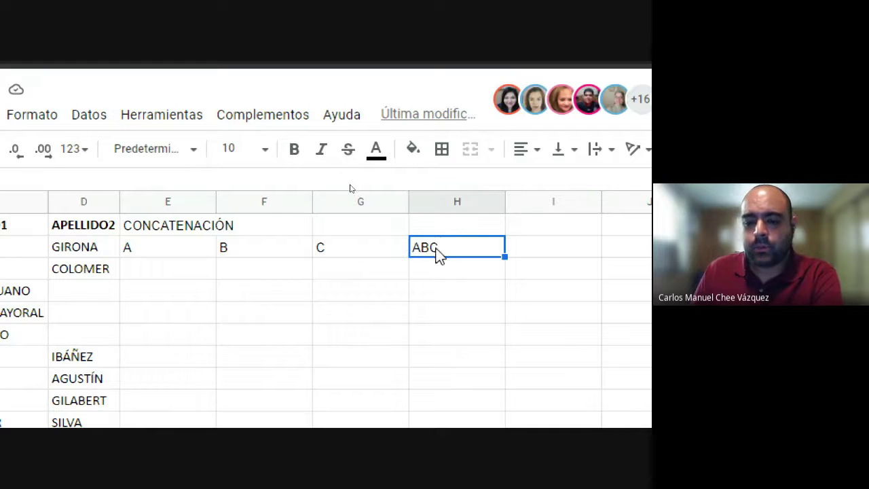
pyautogui.moveTo(164, 247); pyautogui.dragTo(453, 247)
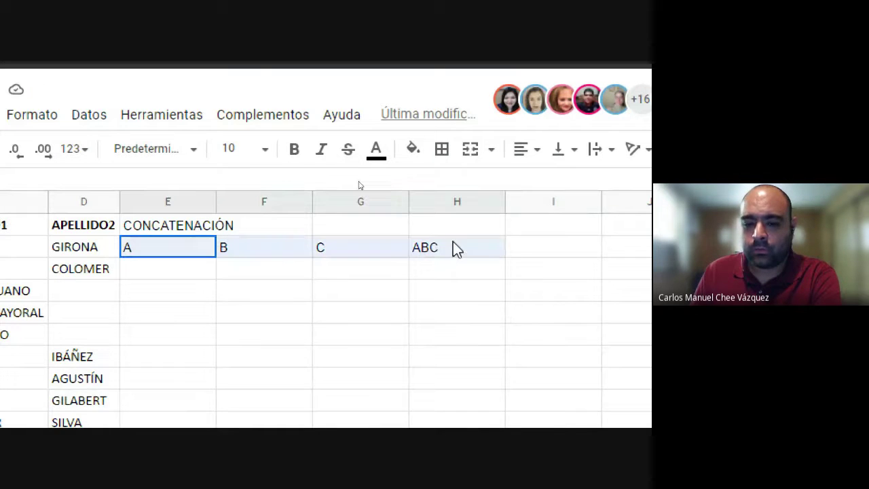
pyautogui.press('Delete')
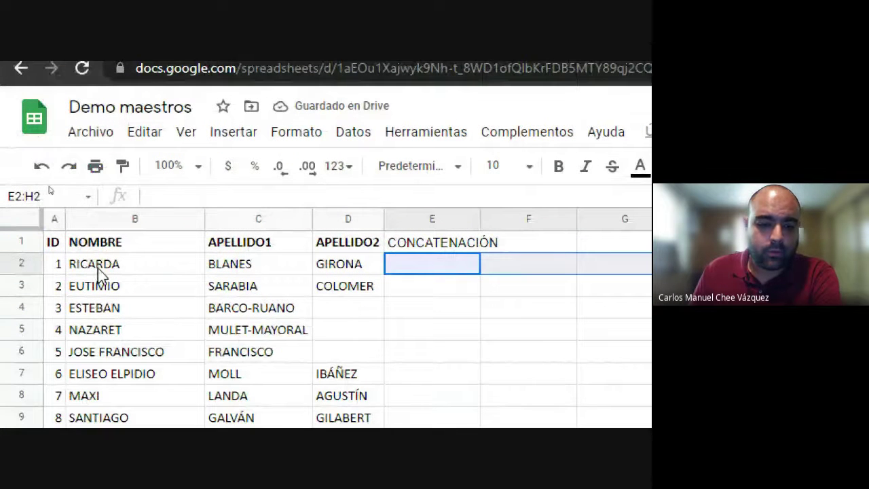
pyautogui.click(102, 270)
pyautogui.click(252, 266)
pyautogui.click(427, 265)
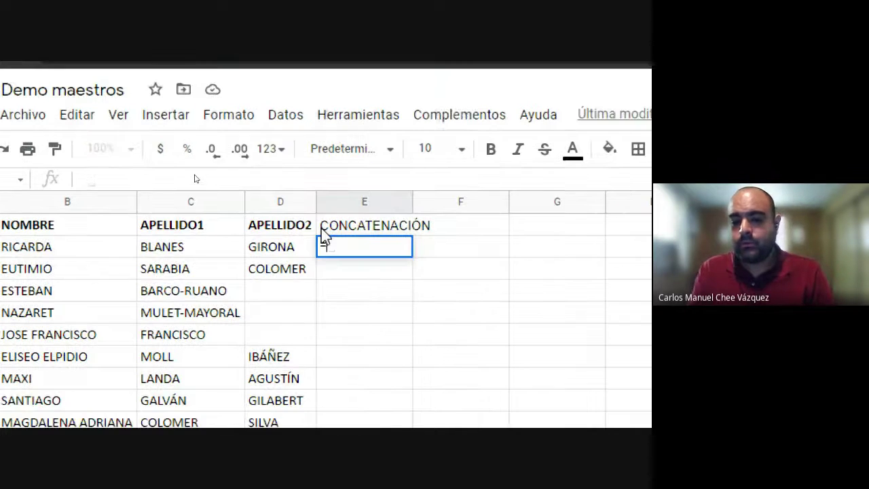
pyautogui.write('=')
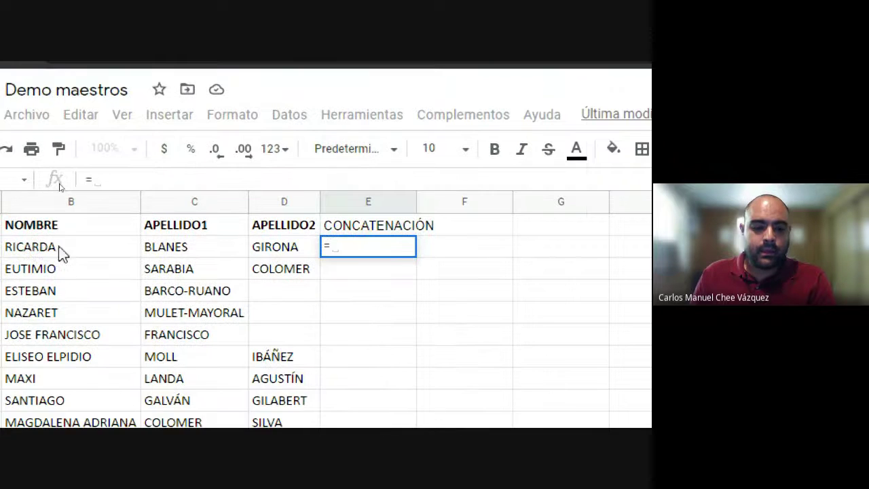
pyautogui.click(114, 257)
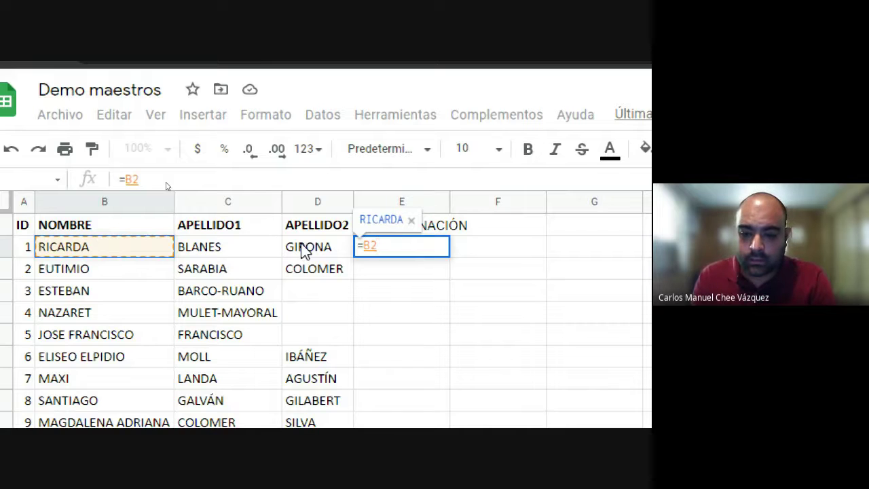
pyautogui.write('&')
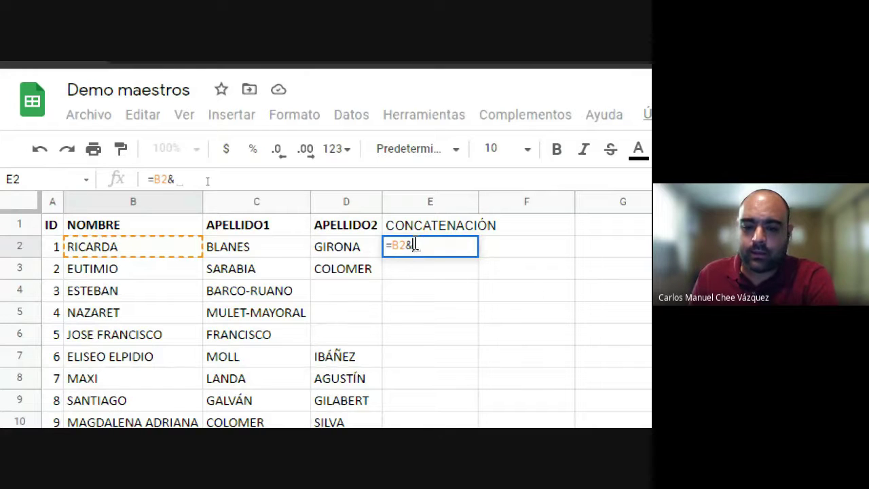
pyautogui.click(239, 249)
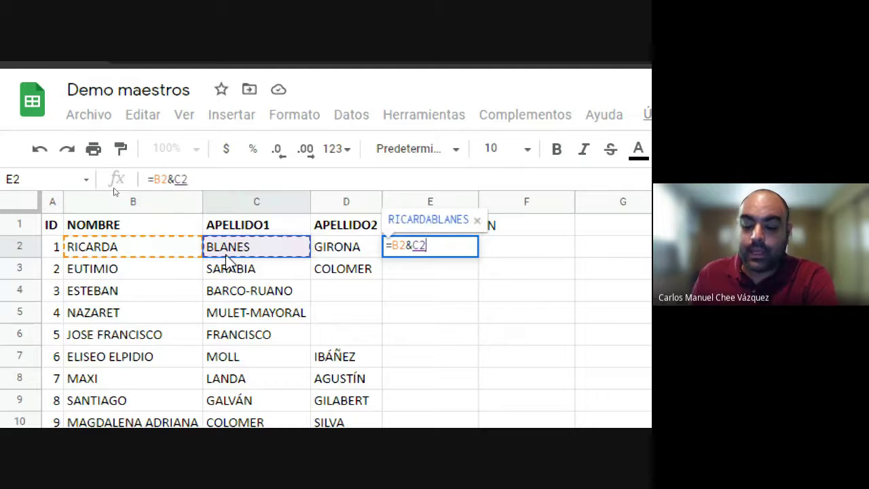
pyautogui.hscroll(3, 227, 261)
pyautogui.write('&')
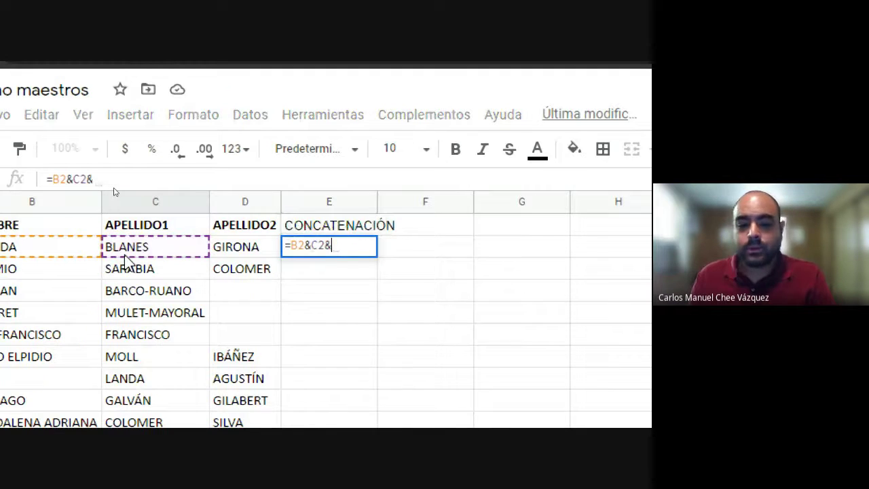
pyautogui.hscroll(1, 210, 251)
pyautogui.click(229, 249)
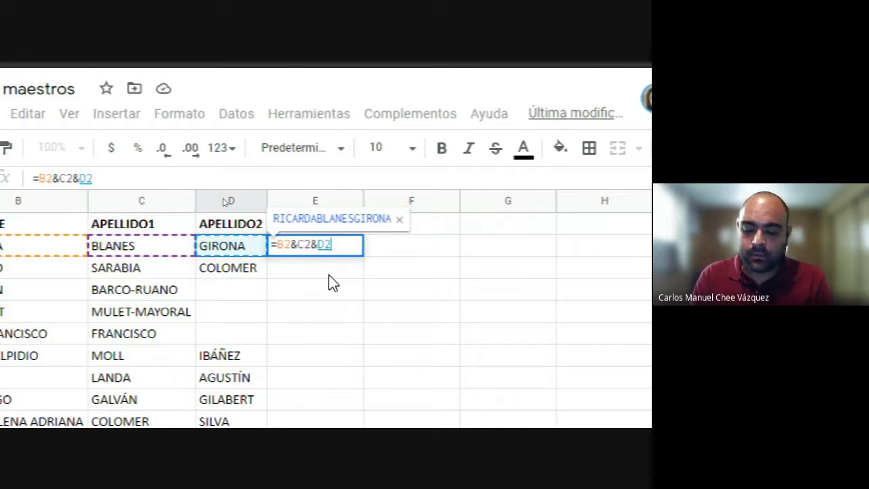
pyautogui.press('Return')
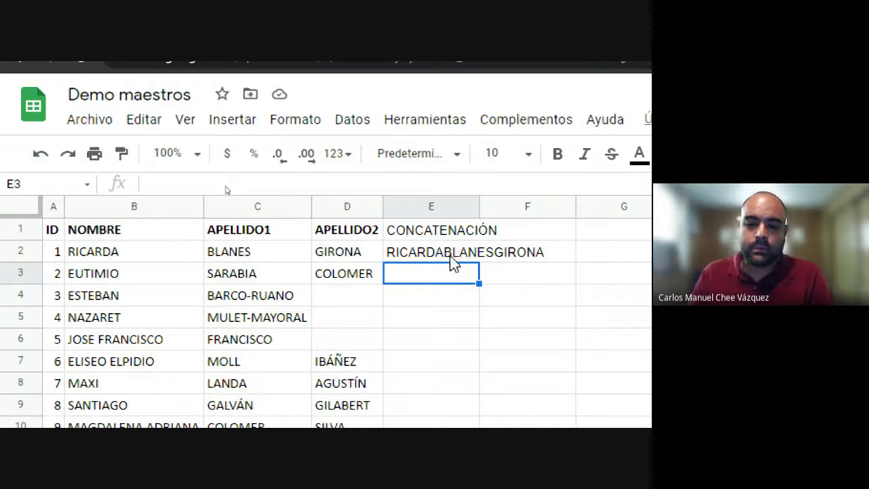
pyautogui.click(450, 257)
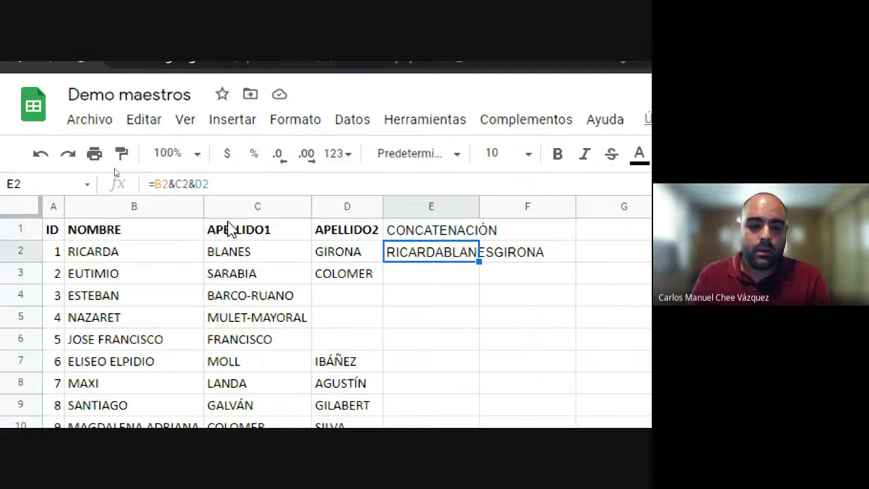
pyautogui.click(162, 185)
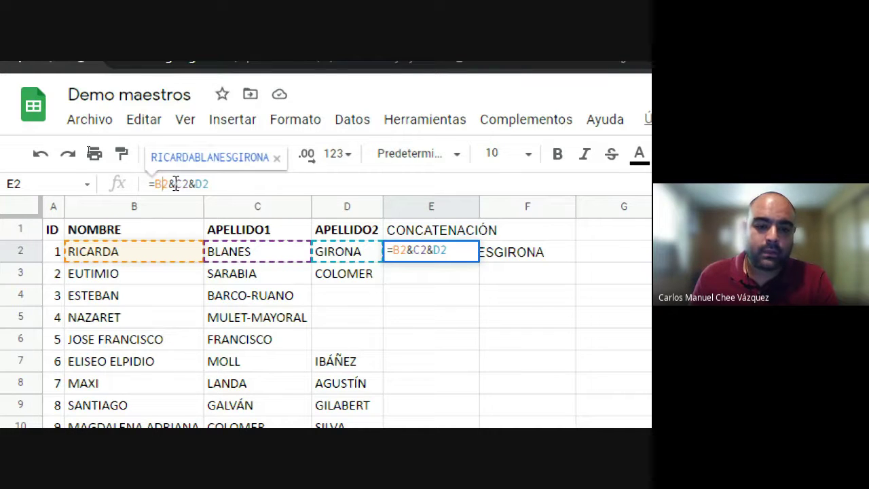
# Step: Insert &"" before C2 so E2 reads =B2&""&C2&D2
pyautogui.click(177, 184)
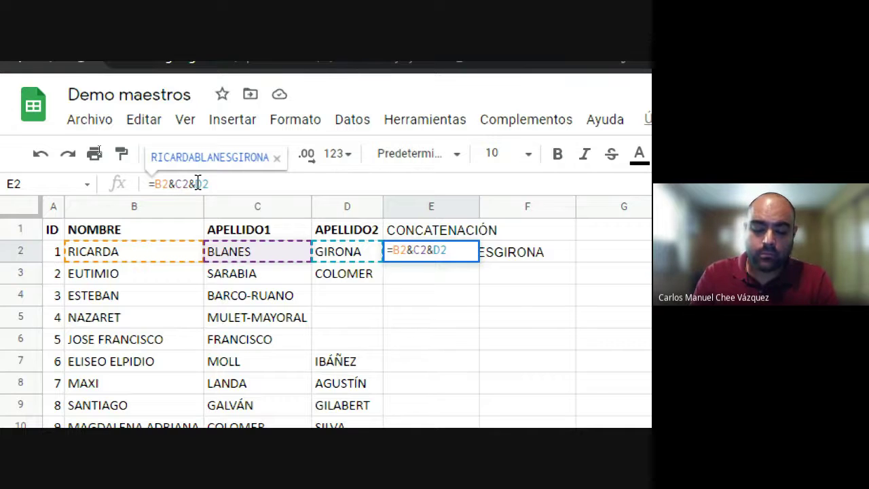
pyautogui.write('&')
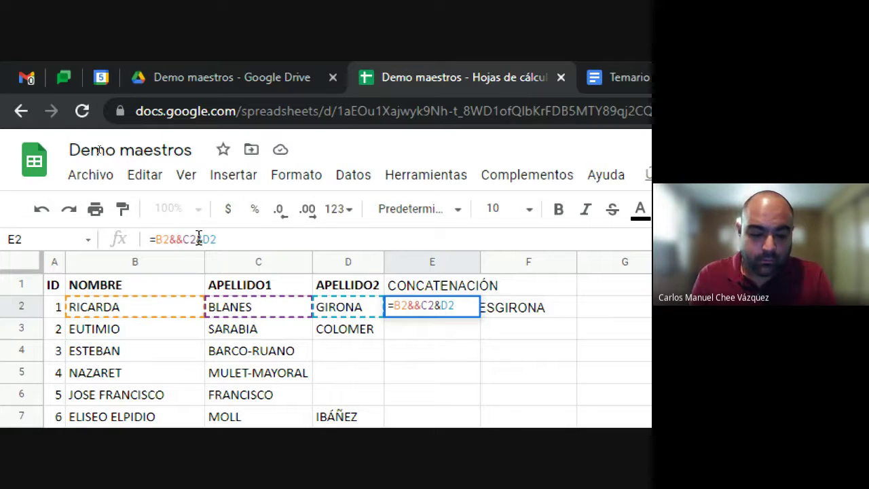
pyautogui.write('""')
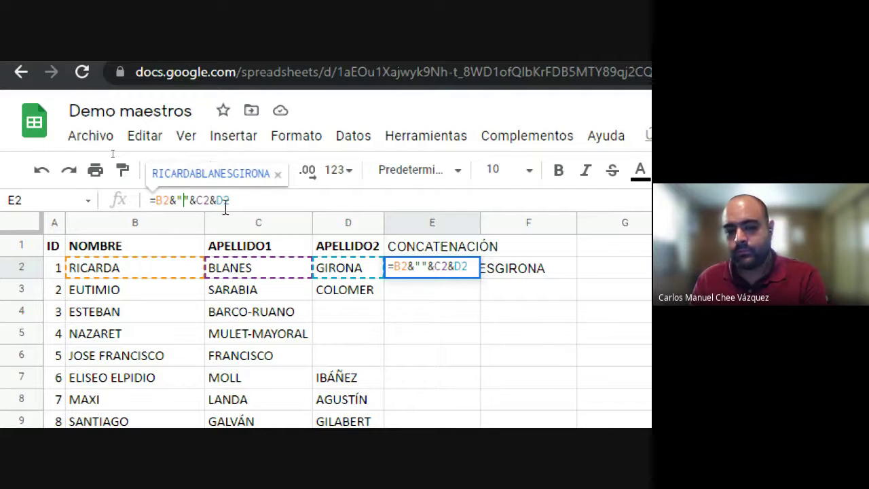
pyautogui.press('Return')
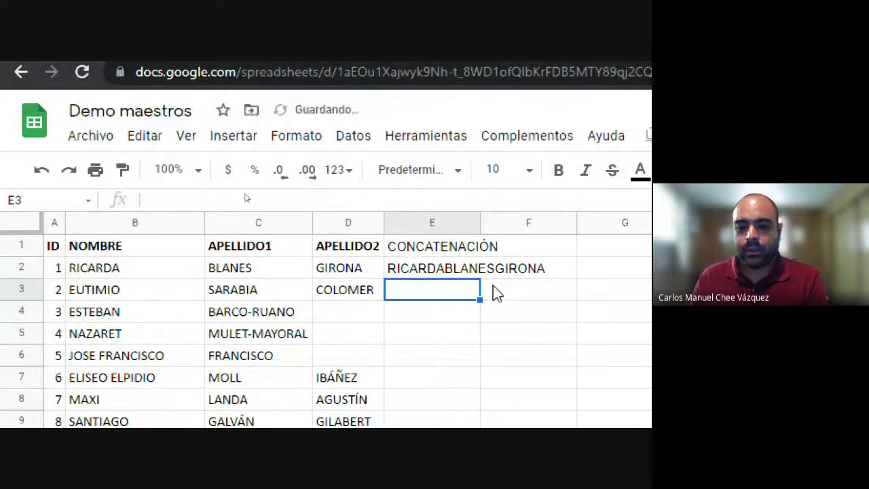
pyautogui.click(452, 267)
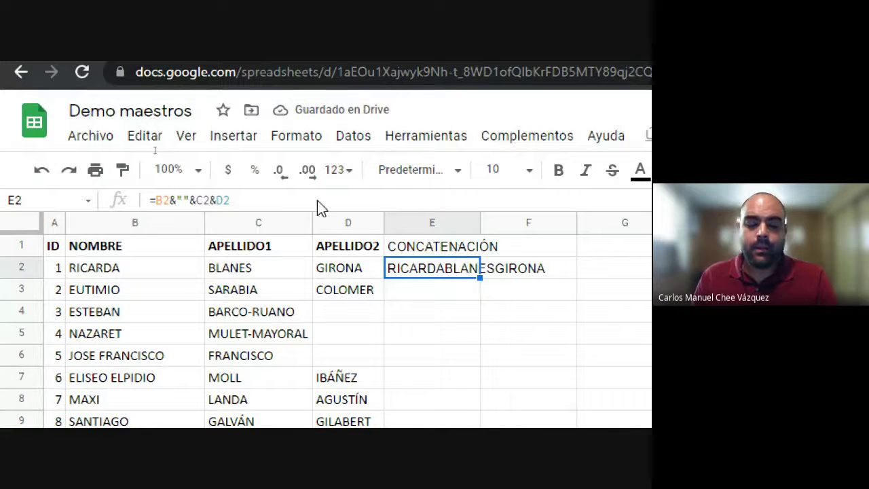
# Step: Try a dash, then a slash, as the separator between B2 and C2 in E2's formula
pyautogui.click(181, 200)
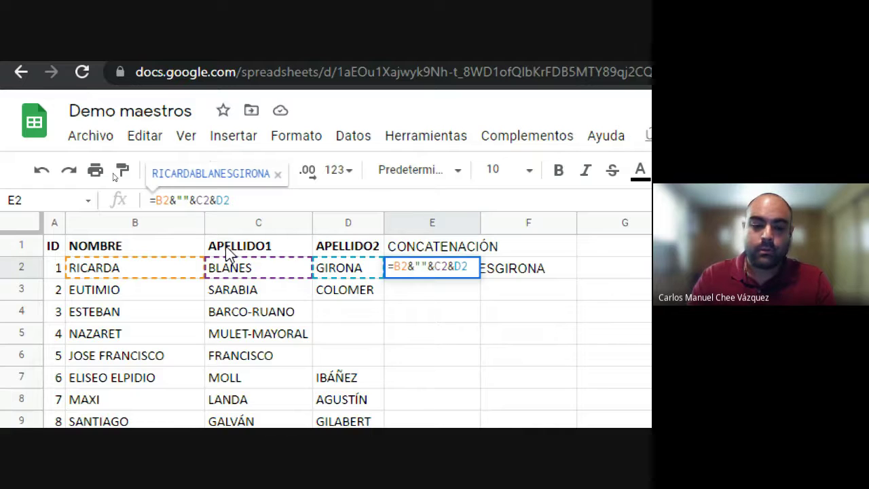
pyautogui.write('-')
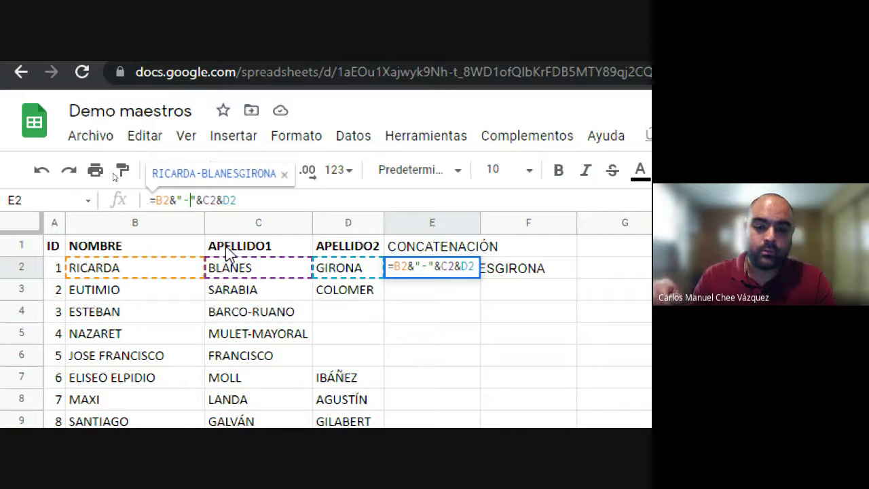
pyautogui.press('Return')
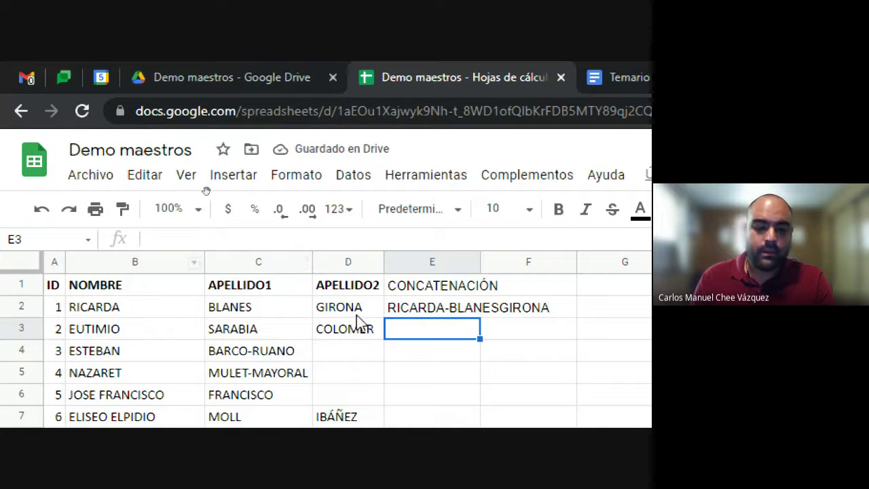
pyautogui.click(446, 314)
pyautogui.click(183, 239)
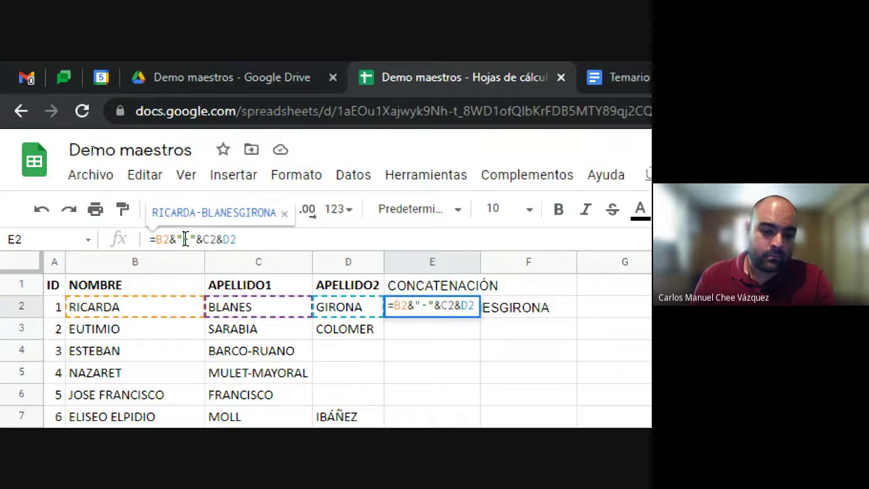
pyautogui.moveTo(184, 239); pyautogui.dragTo(191, 239)
pyautogui.write('/')
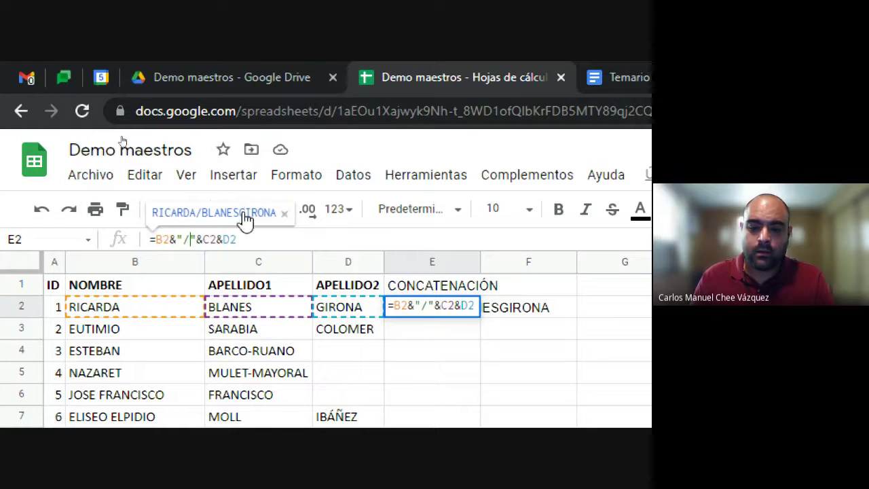
pyautogui.press('Return')
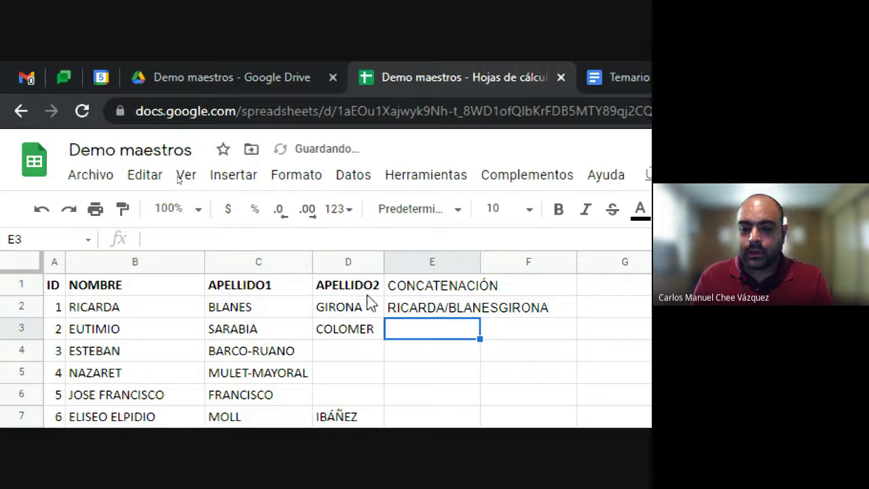
pyautogui.press('Up')
pyautogui.click(182, 239)
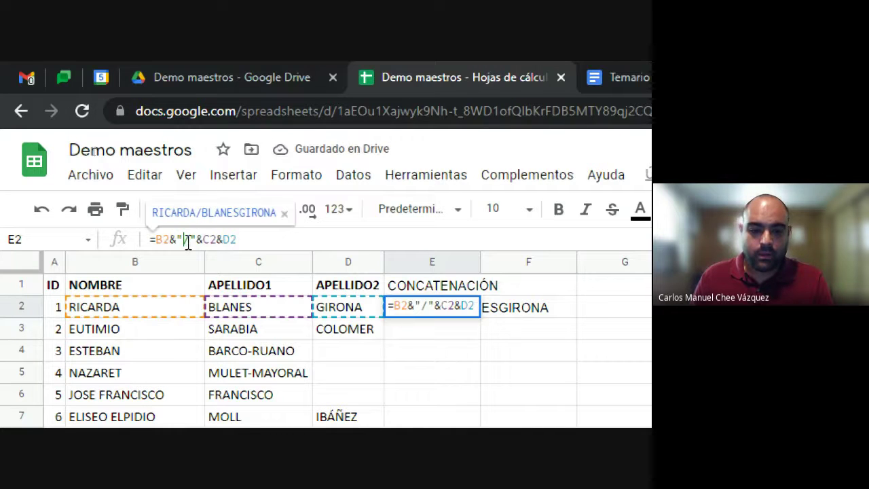
pyautogui.moveTo(183, 239); pyautogui.dragTo(191, 240)
pyautogui.write('+ + +   + +')
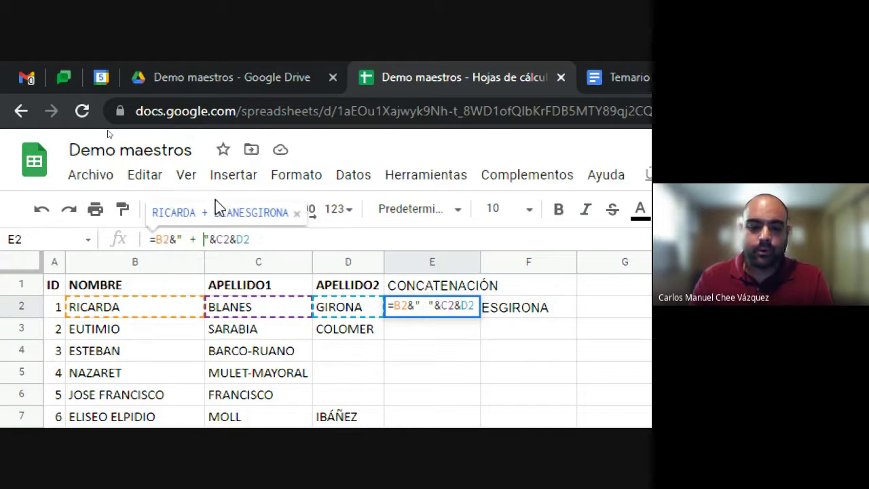
pyautogui.write(' + + + + + + +')
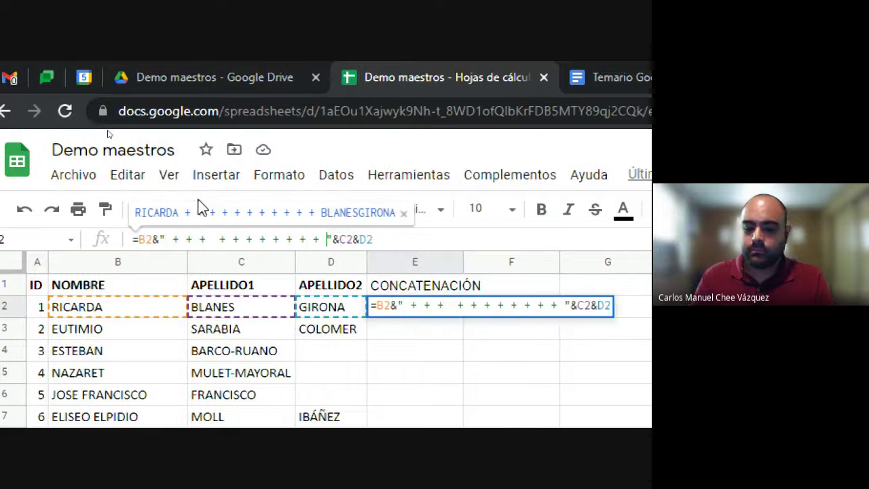
pyautogui.press('Return')
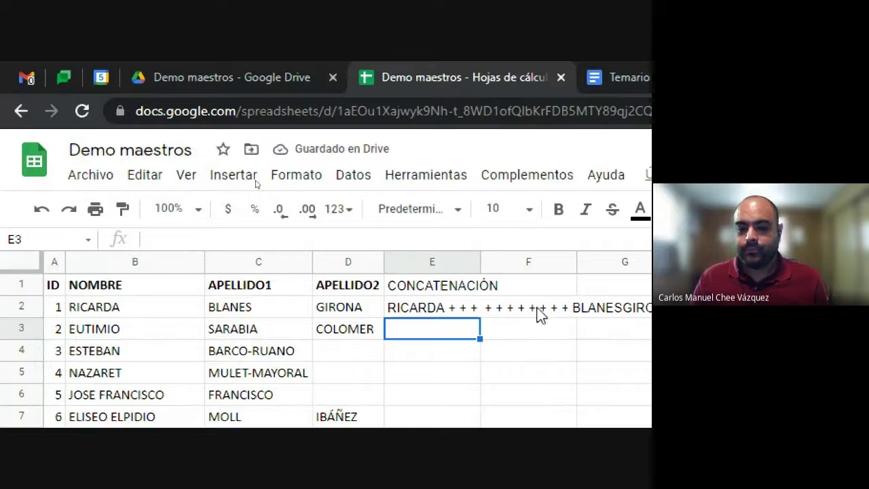
pyautogui.click(452, 309)
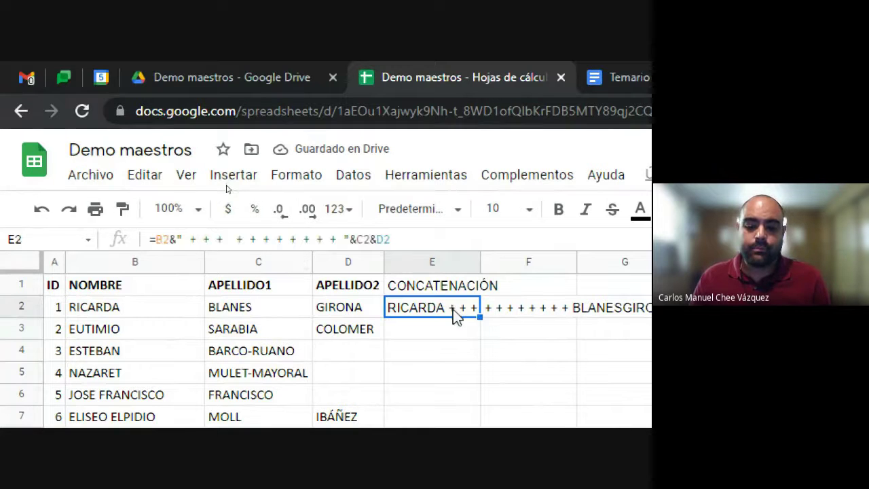
pyautogui.click(182, 239)
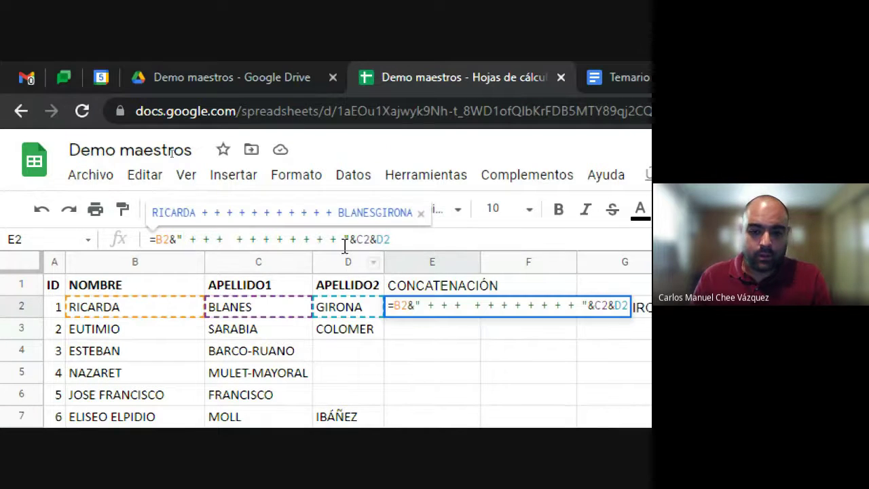
pyautogui.keyDown('shift'); pyautogui.click(342, 239); pyautogui.keyUp('shift')
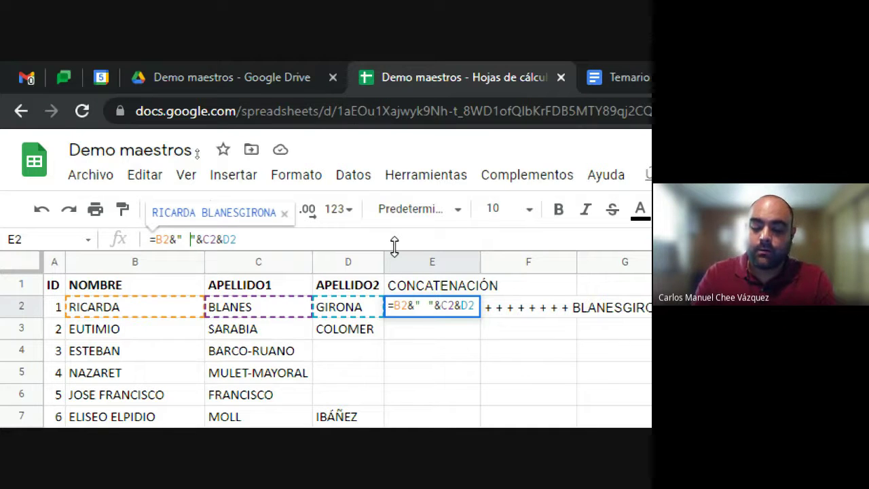
pyautogui.press('Return')
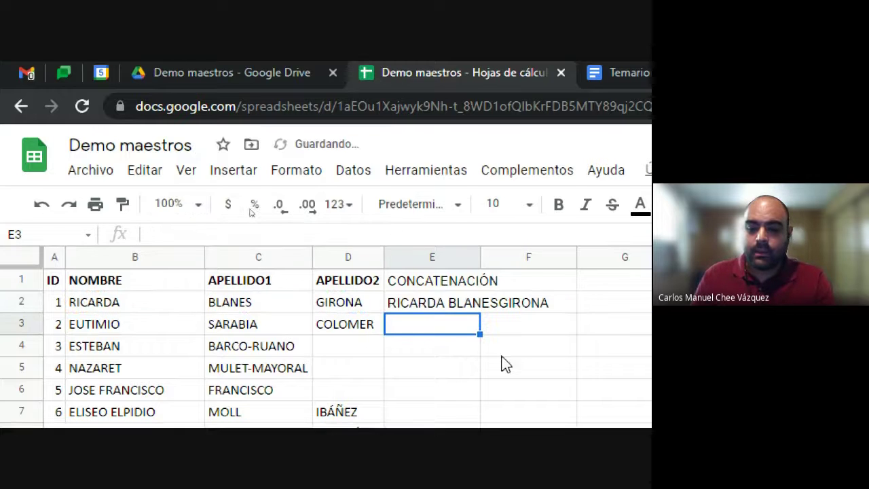
pyautogui.click(441, 304)
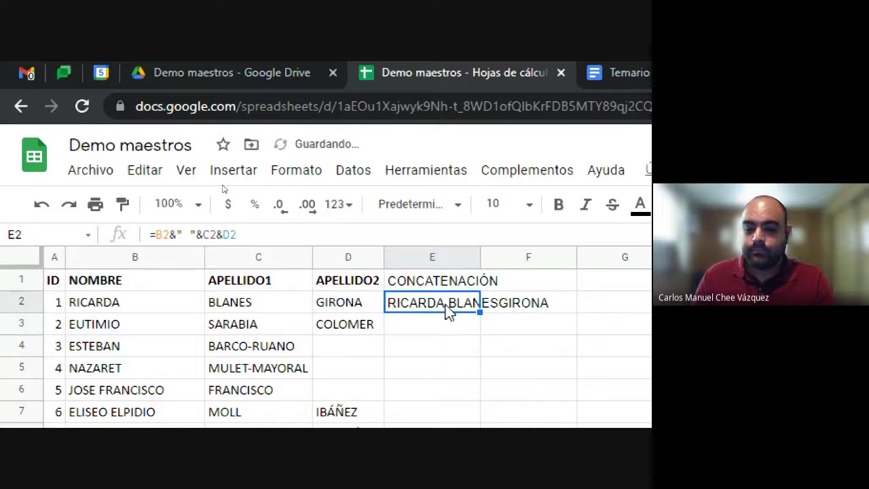
pyautogui.click(209, 235)
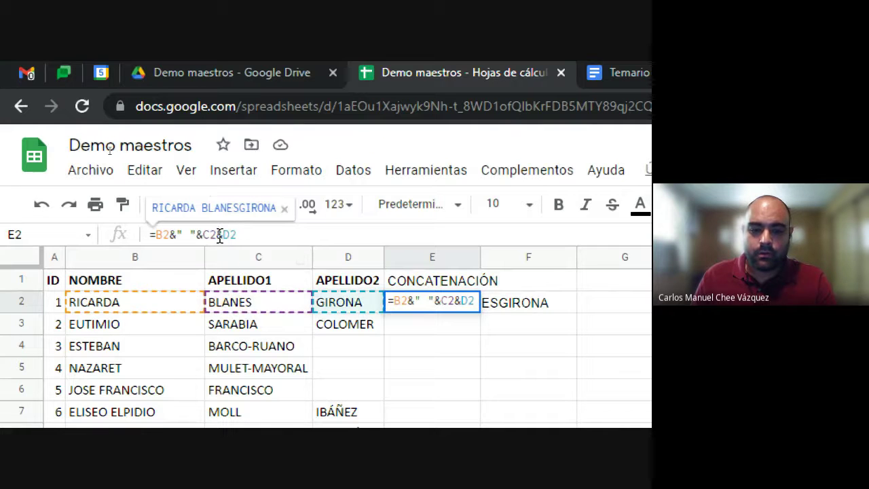
pyautogui.click(218, 235)
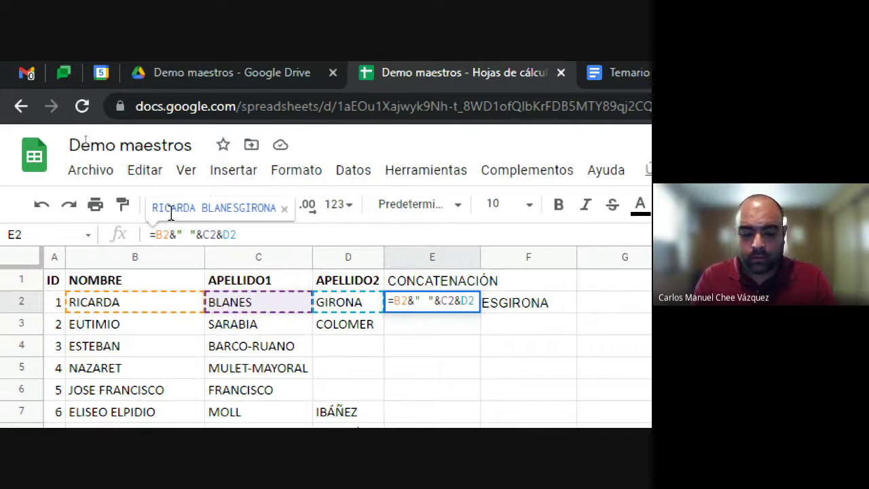
pyautogui.write('&##¿&')
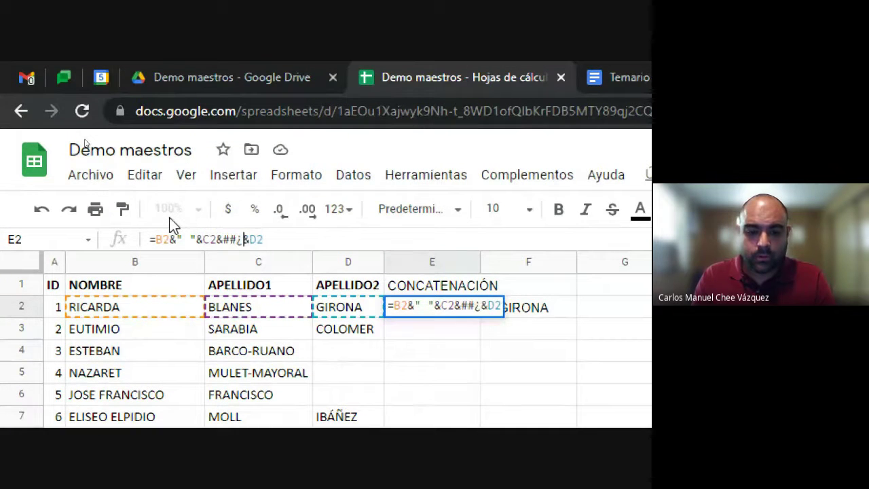
pyautogui.press('BackSpace')
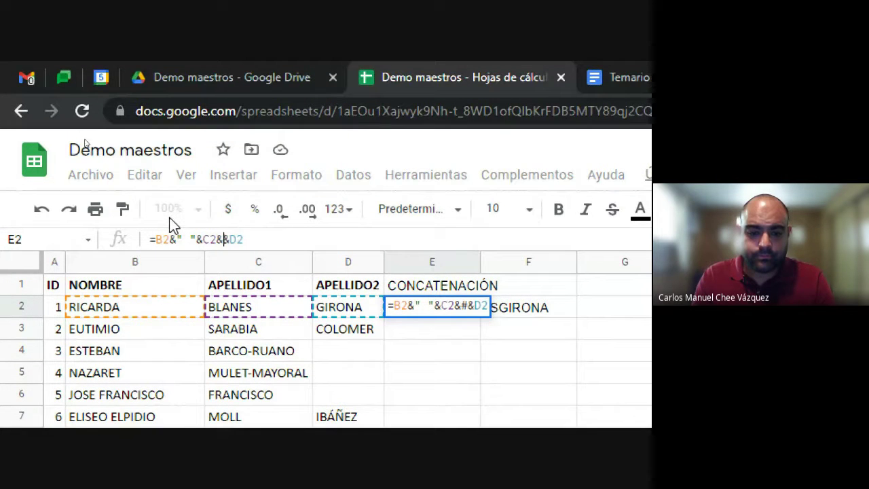
pyautogui.write('"&C2&"')
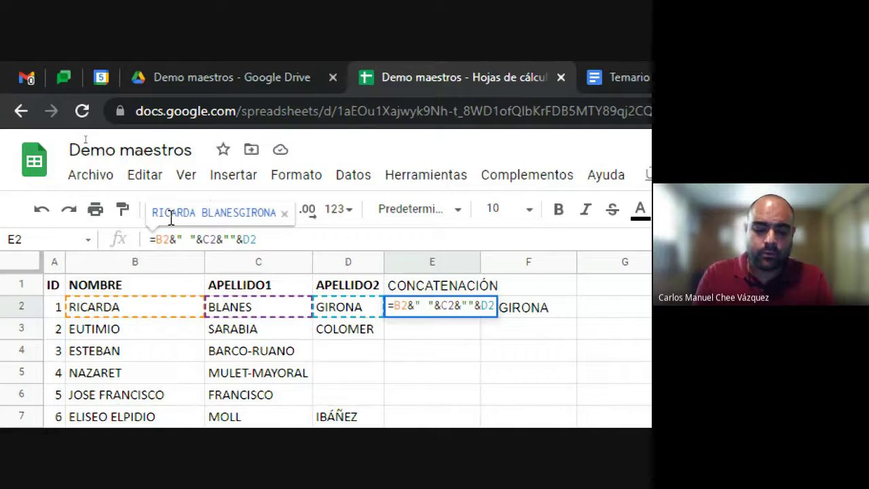
pyautogui.press('Return')
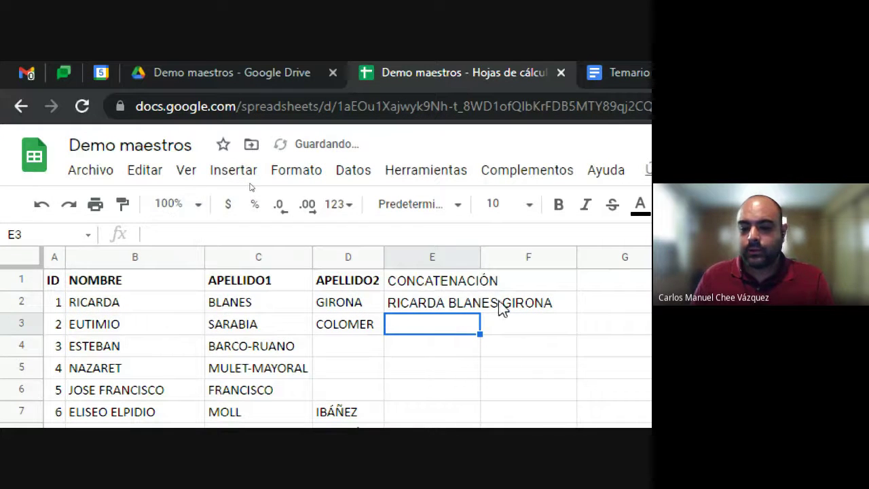
# Step: Review E2's finished concatenation formula without changing it
pyautogui.press('Up')
pyautogui.click(515, 305)
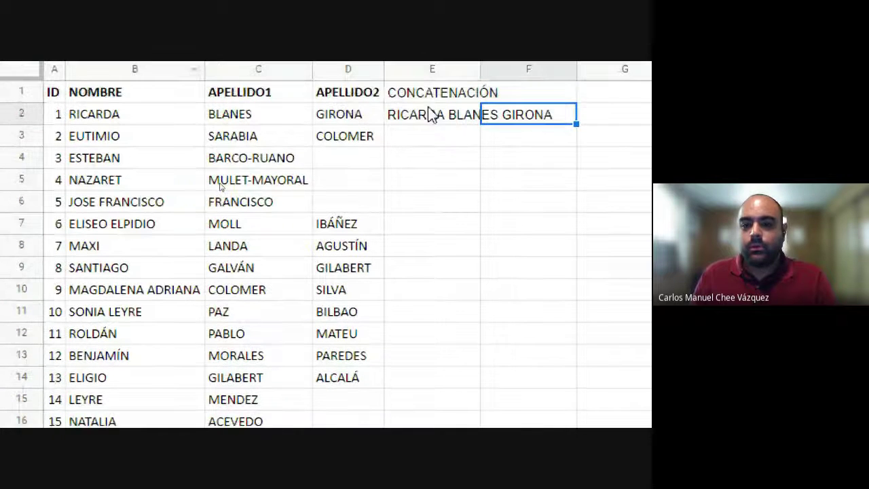
pyautogui.click(445, 120)
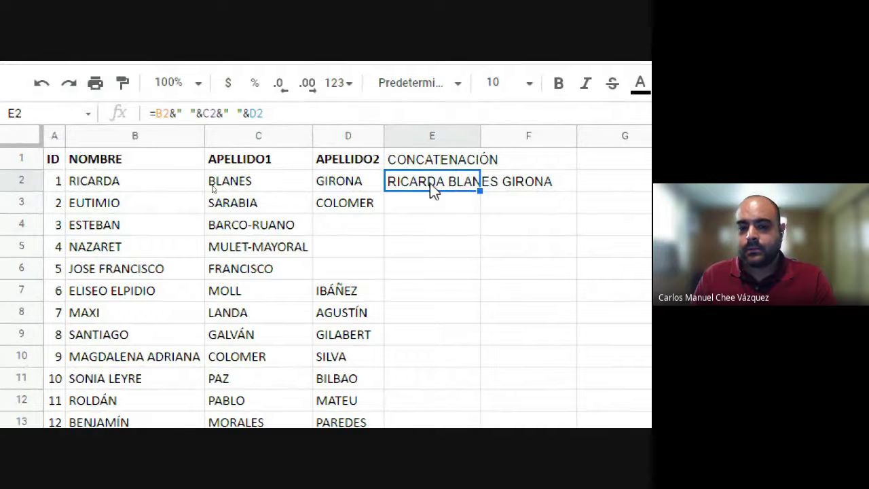
pyautogui.click(271, 112)
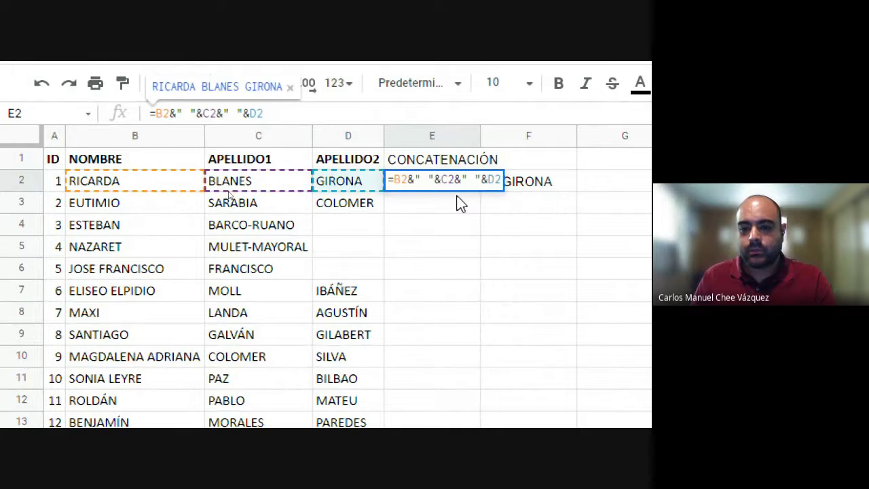
pyautogui.press('Escape')
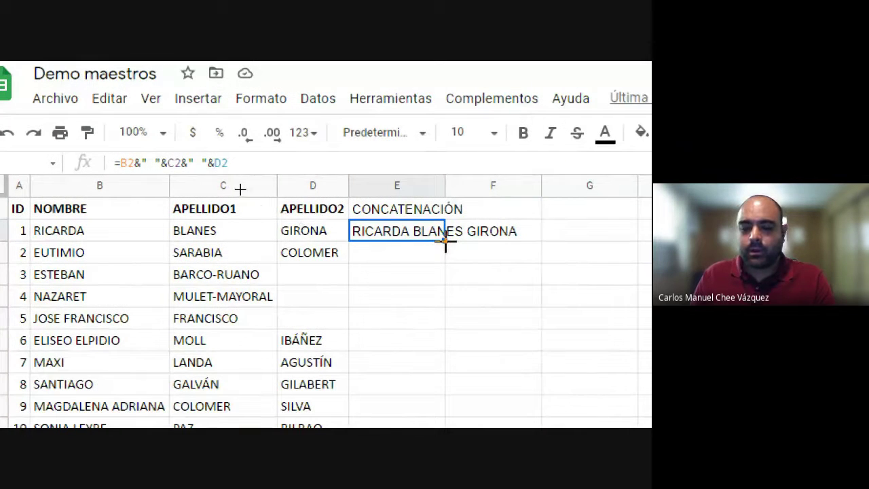
# Step: Drag E2's formula down to ELISEO's row, check each copy, then undo the fill
pyautogui.moveTo(446, 240); pyautogui.dragTo(439, 337)
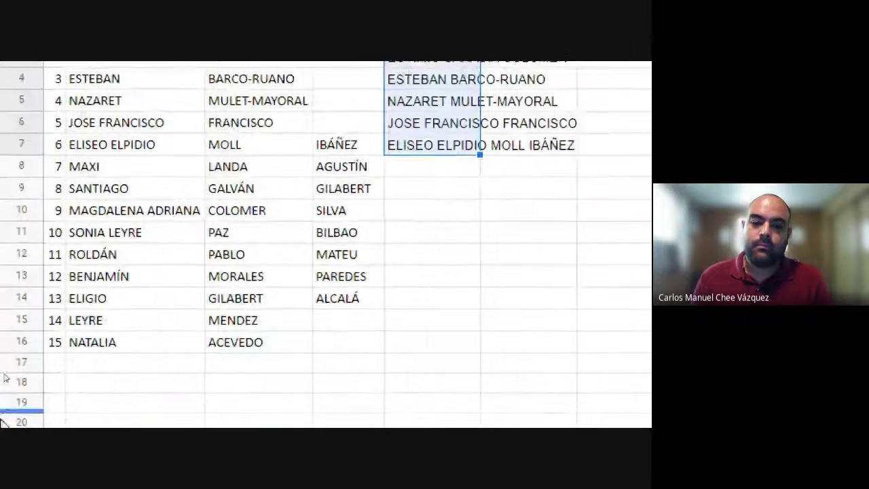
pyautogui.click(415, 225)
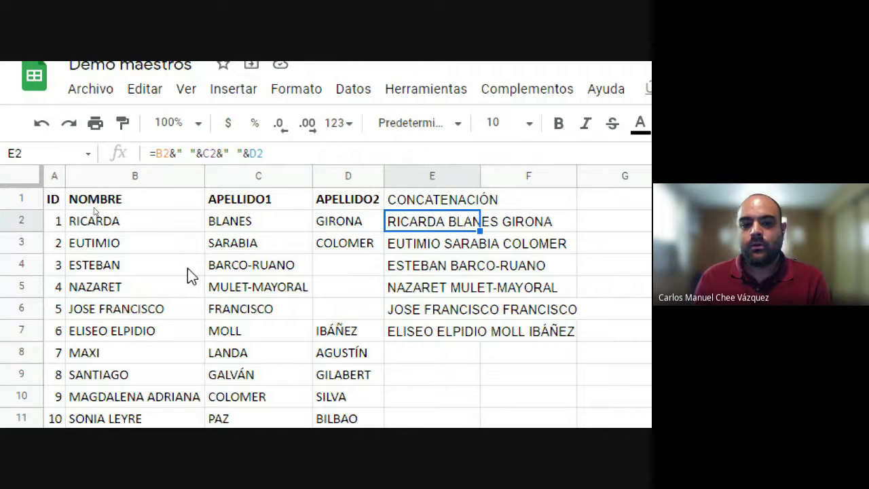
pyautogui.click(466, 243)
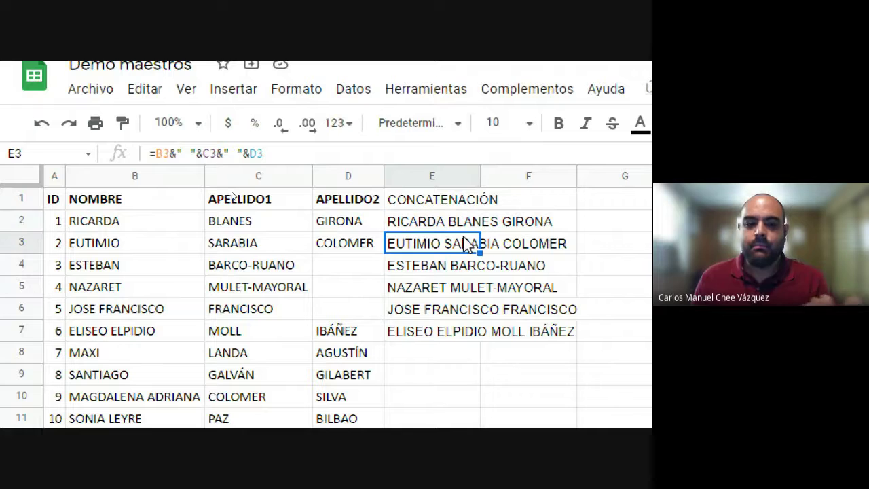
pyautogui.click(466, 266)
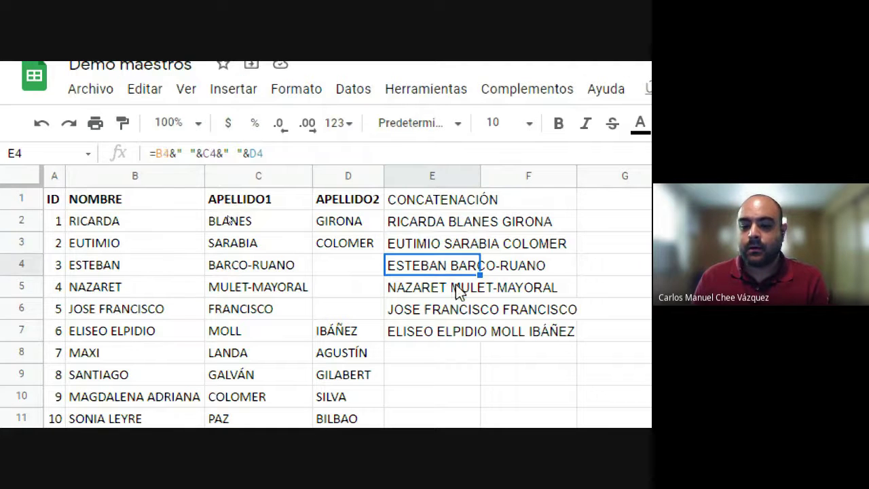
pyautogui.click(459, 288)
pyautogui.click(458, 309)
pyautogui.click(451, 331)
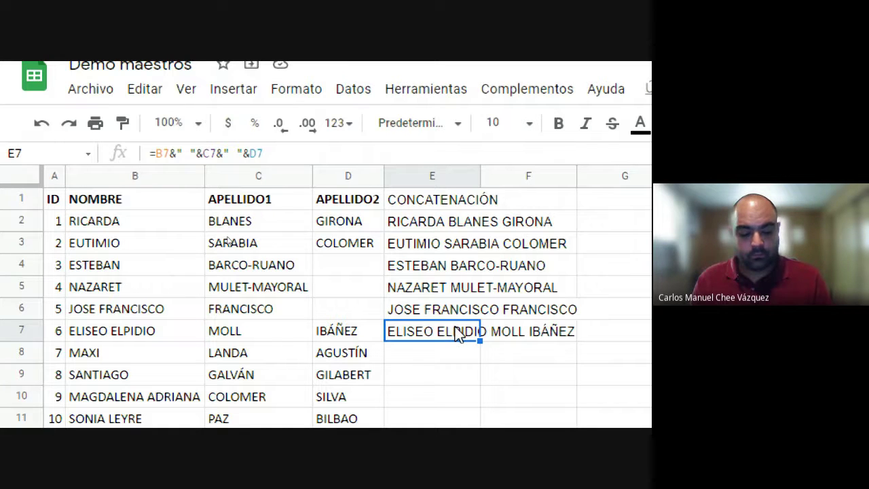
pyautogui.hotkey('ctrl', 'z')
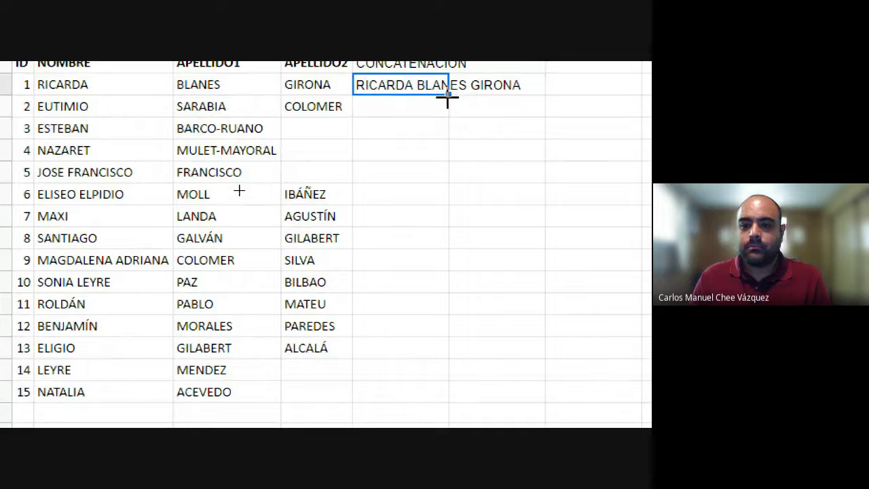
# Step: Auto-fill the full-name formula and copy it down column E through ELISEO's row
pyautogui.doubleClick(447, 96)
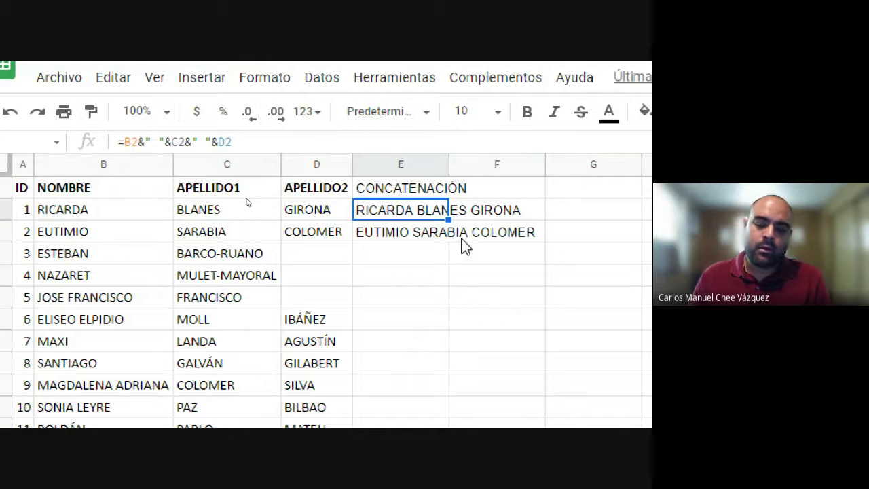
pyautogui.click(324, 235)
pyautogui.click(319, 258)
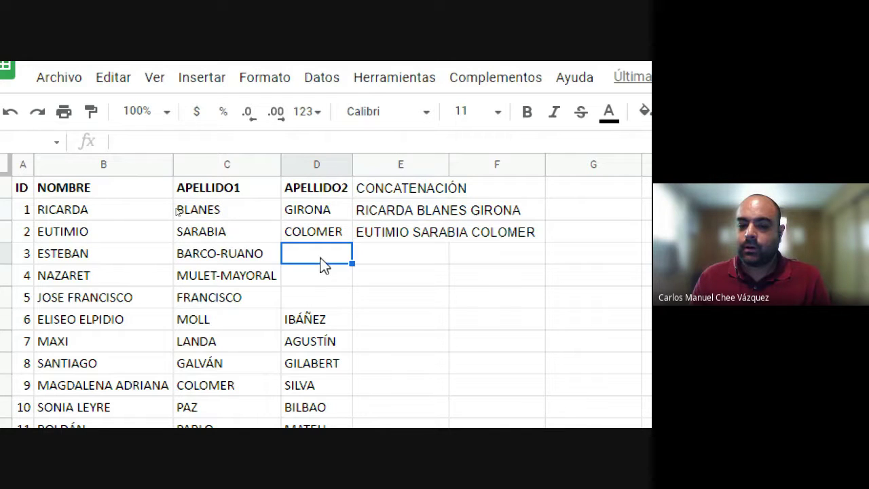
pyautogui.click(319, 299)
pyautogui.moveTo(312, 266); pyautogui.dragTo(314, 255)
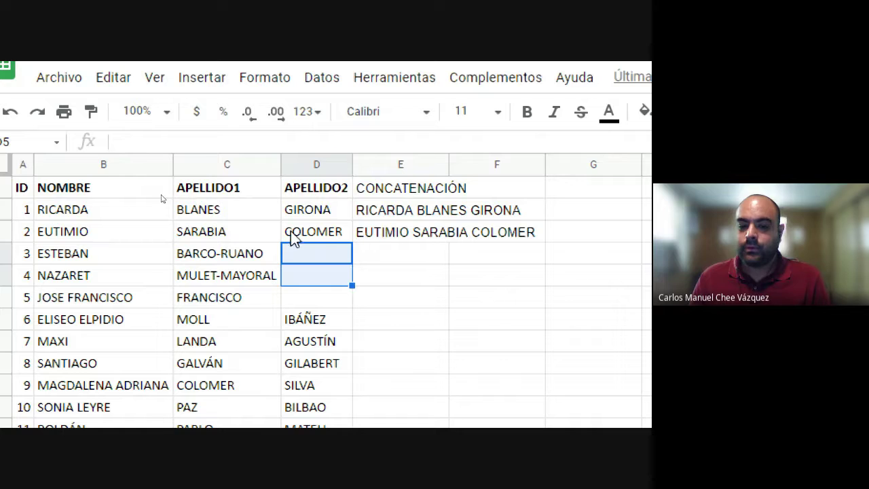
pyautogui.click(442, 238)
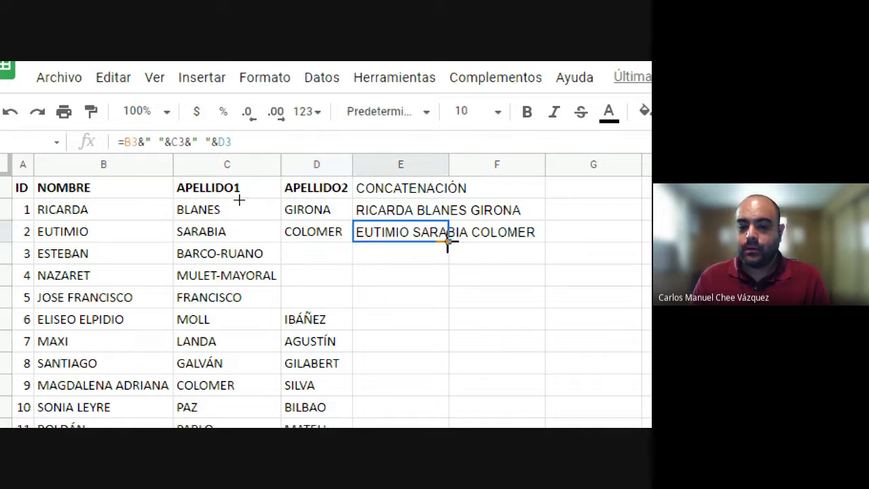
pyautogui.moveTo(446, 240); pyautogui.dragTo(458, 317)
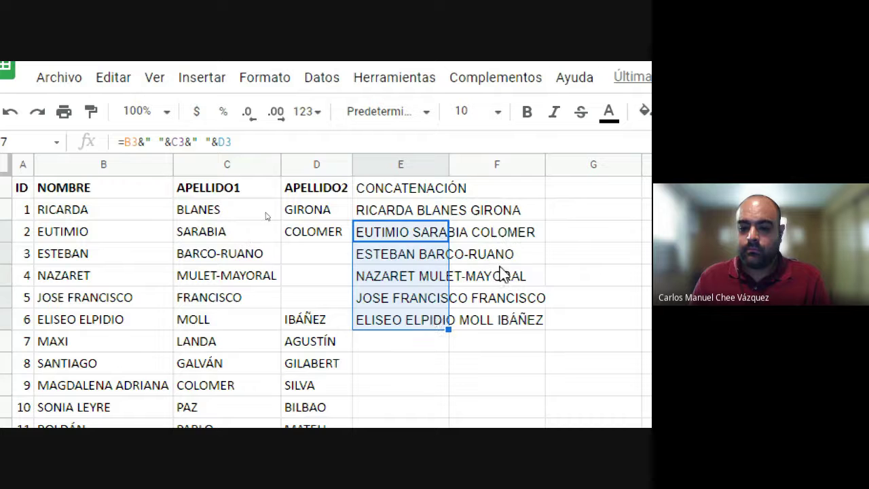
# Step: Extend the formula further down column E to the ELIGIO, LEYRE and NATALIA rows
pyautogui.click(425, 313)
pyautogui.scroll(-1, 440, 299)
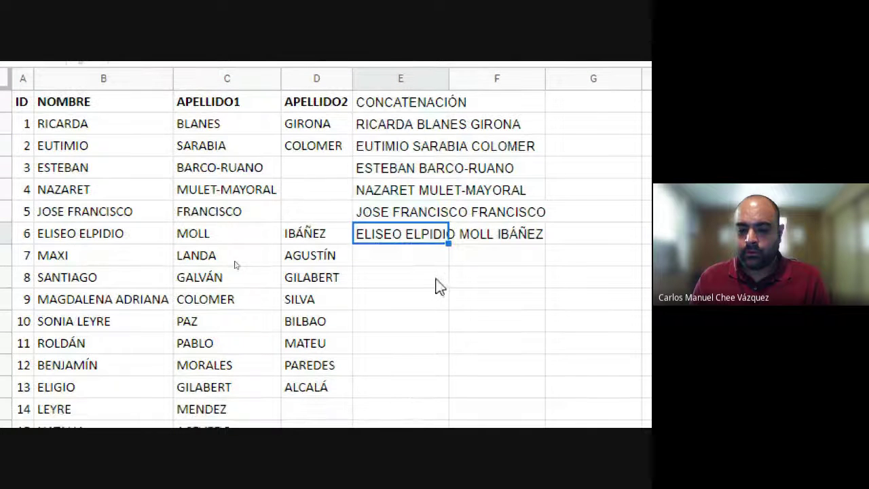
pyautogui.doubleClick(448, 243)
pyautogui.scroll(-3, 449, 284)
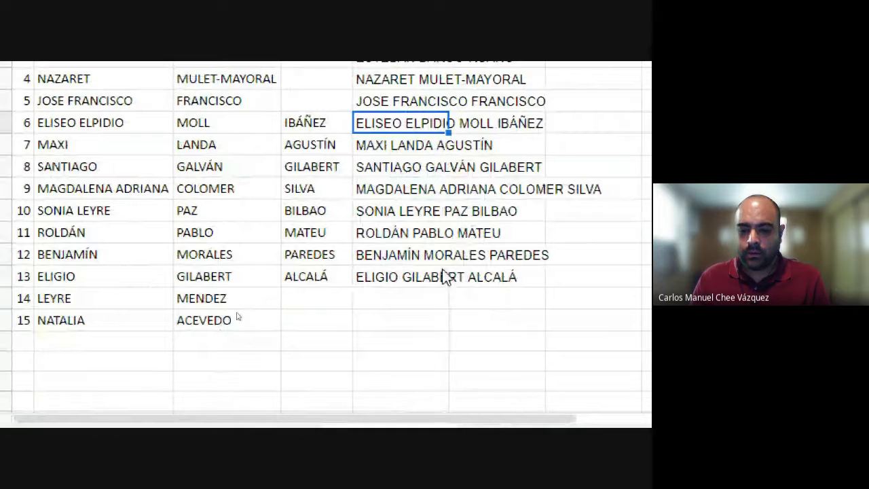
pyautogui.click(437, 277)
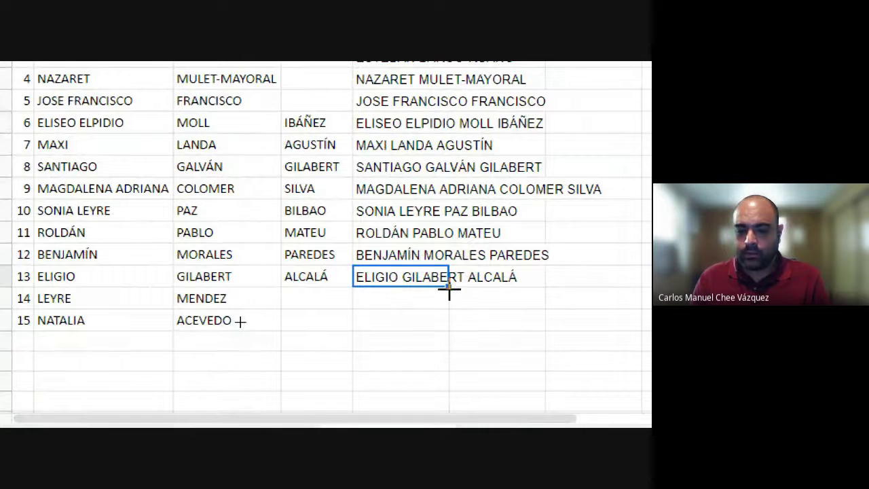
pyautogui.moveTo(448, 287); pyautogui.dragTo(448, 319)
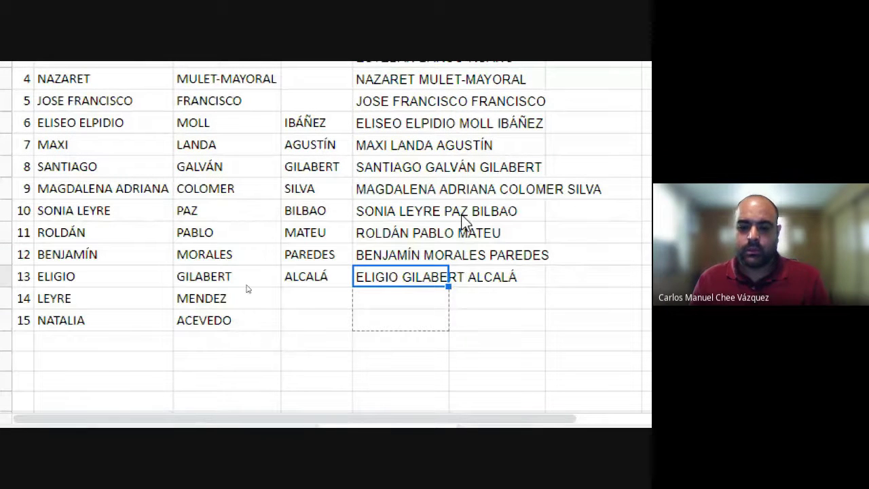
pyautogui.scroll(3, 407, 285)
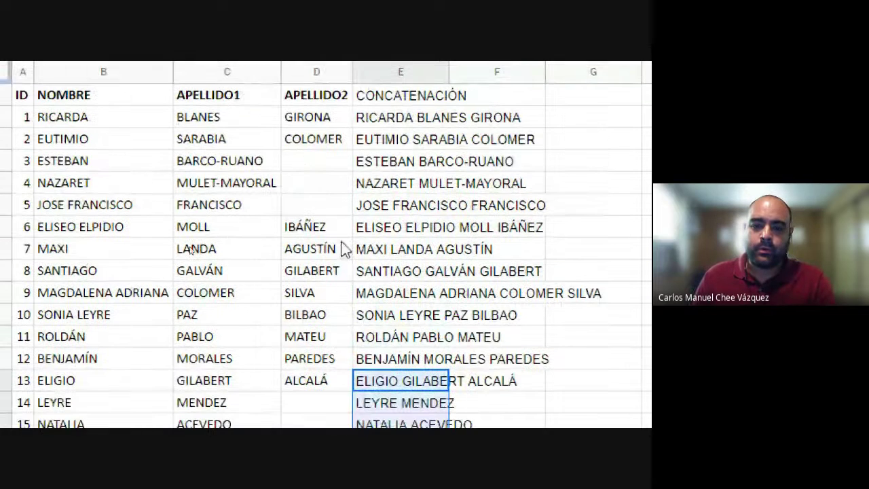
# Step: Clear ESTEBAN's full-name cell and copy the formula sideways into column F
pyautogui.moveTo(315, 139); pyautogui.dragTo(340, 167)
pyautogui.press('Escape')
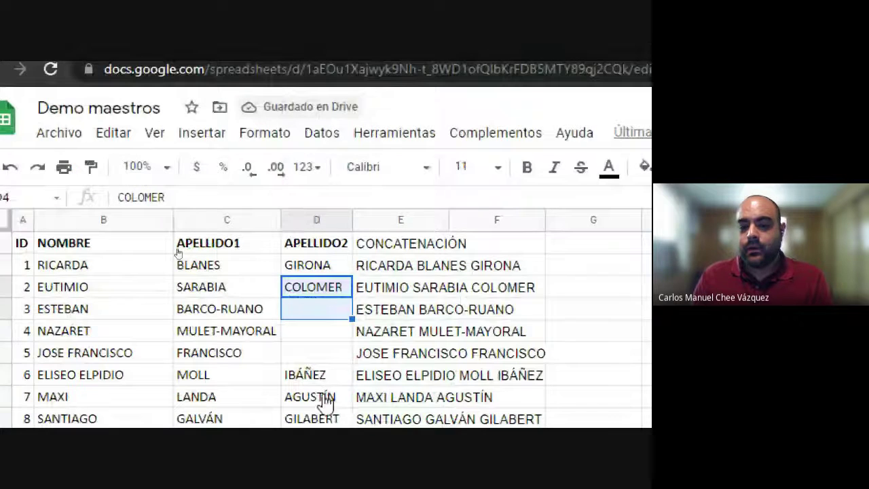
pyautogui.click(312, 309)
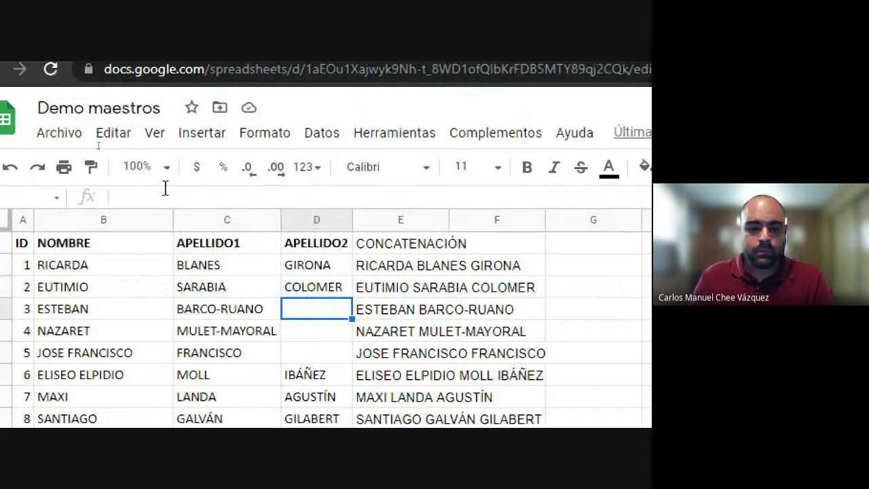
pyautogui.click(203, 197)
pyautogui.press('Return')
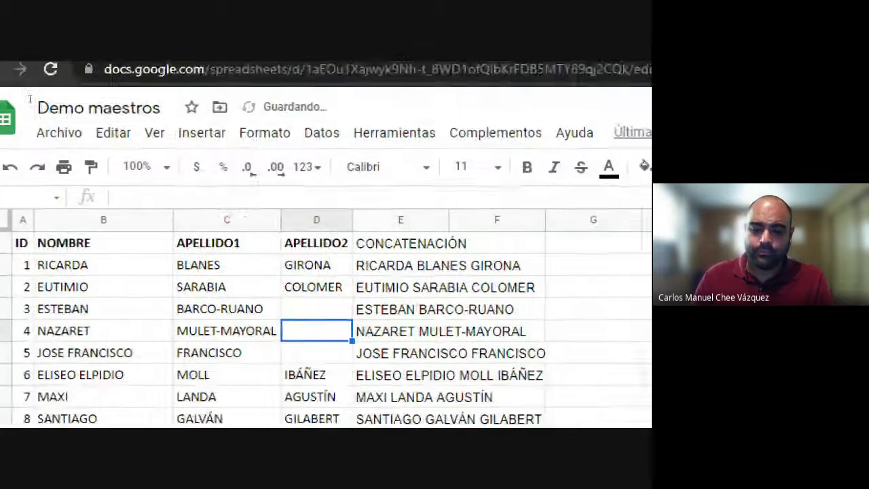
pyautogui.click(446, 264)
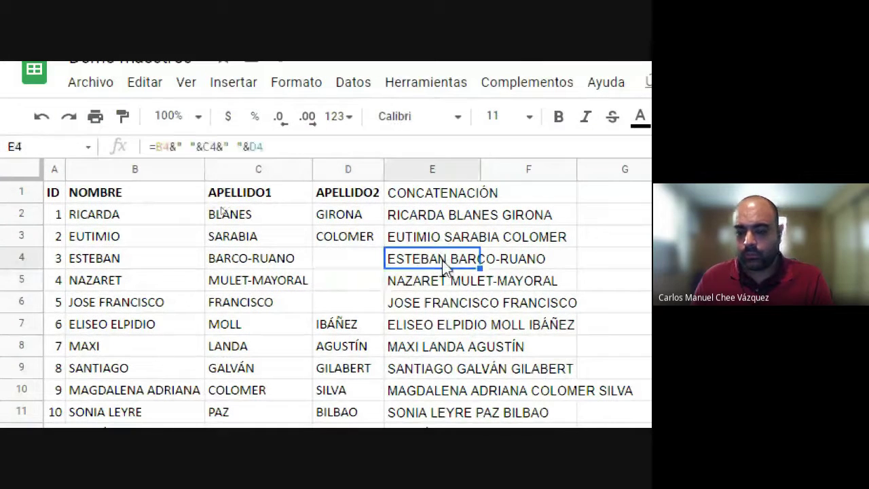
pyautogui.press('Delete')
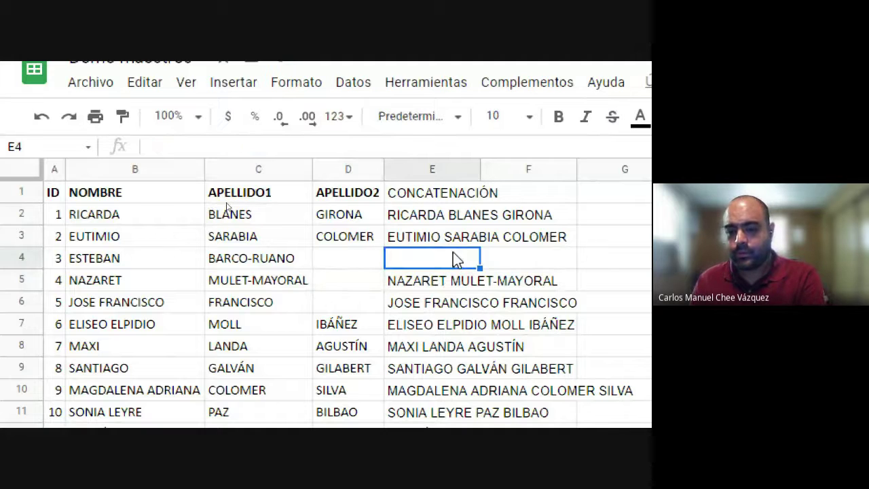
pyautogui.press('Up')
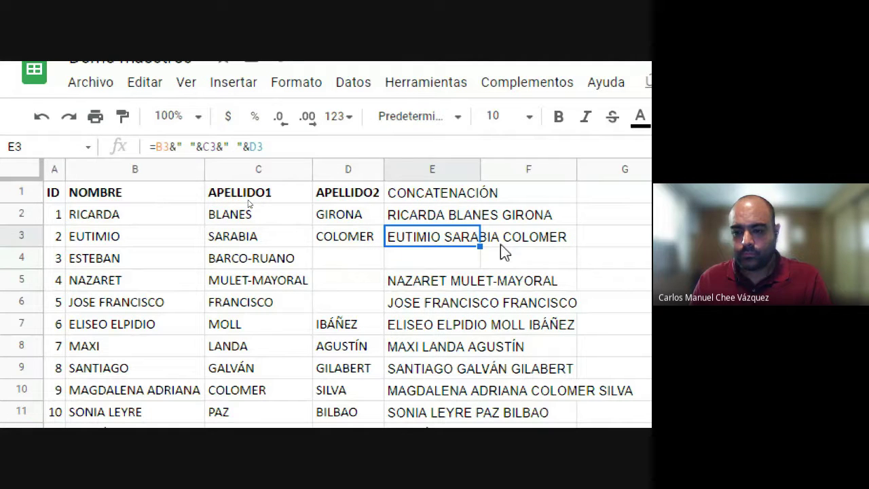
pyautogui.moveTo(481, 246); pyautogui.dragTo(485, 253)
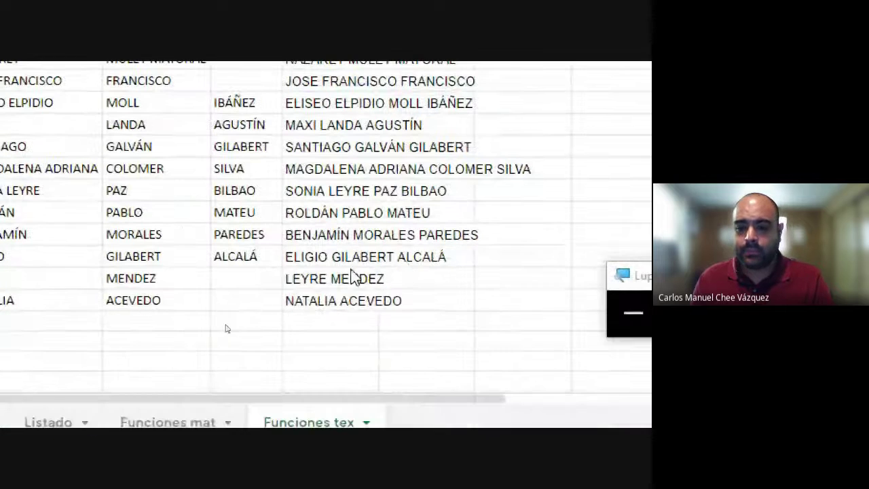
pyautogui.click(350, 317)
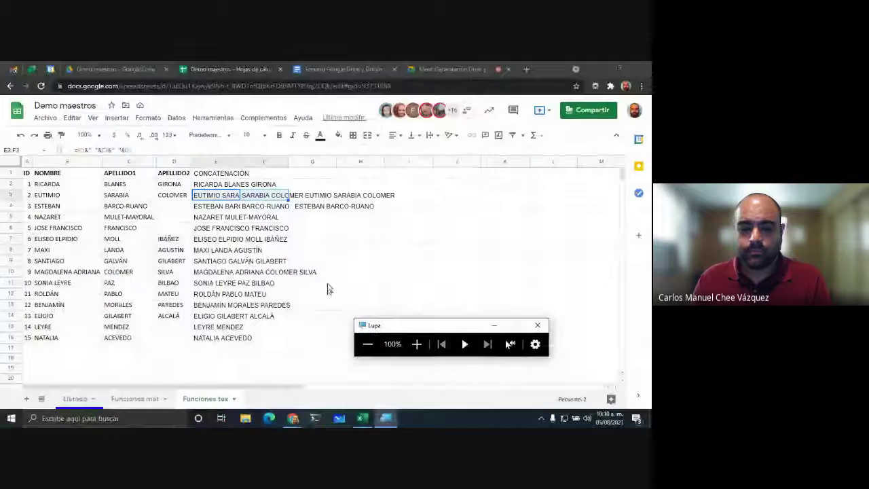
pyautogui.click(238, 251)
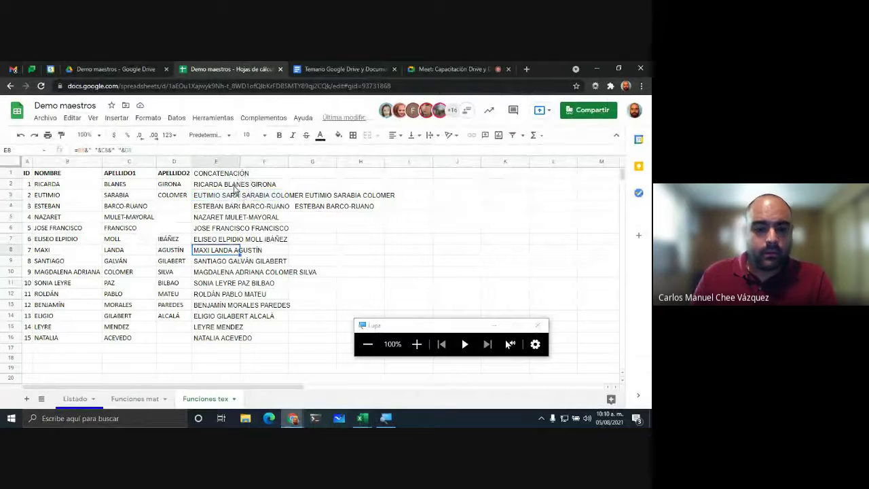
pyautogui.click(234, 186)
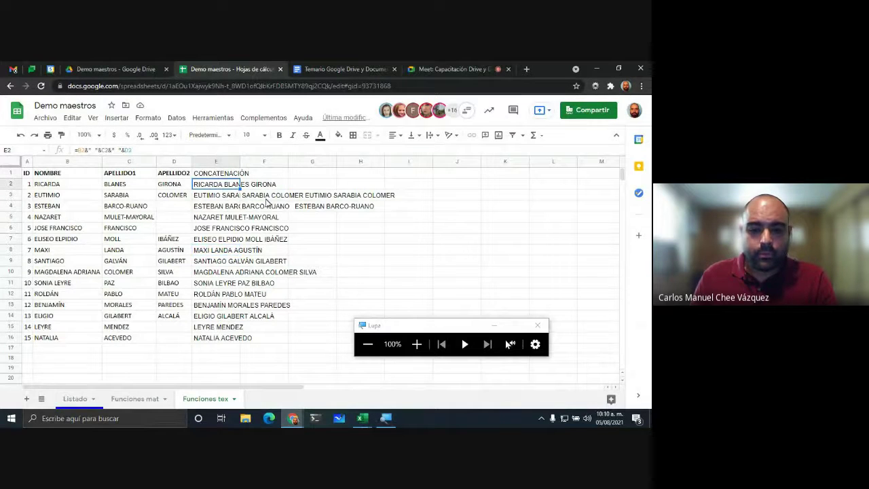
pyautogui.click(229, 200)
pyautogui.click(259, 200)
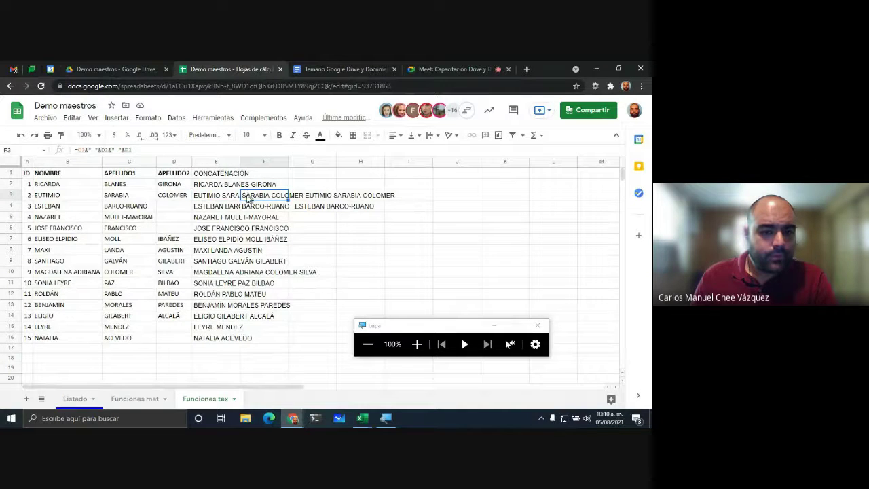
pyautogui.click(261, 185)
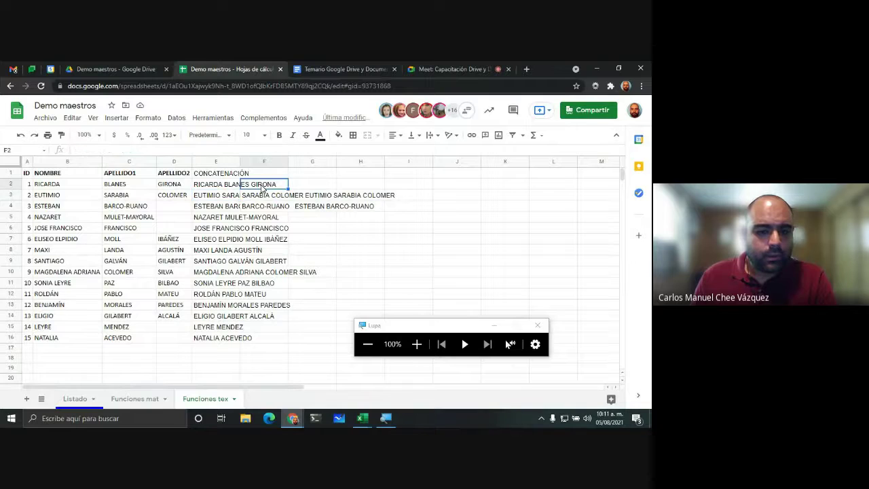
pyautogui.click(254, 198)
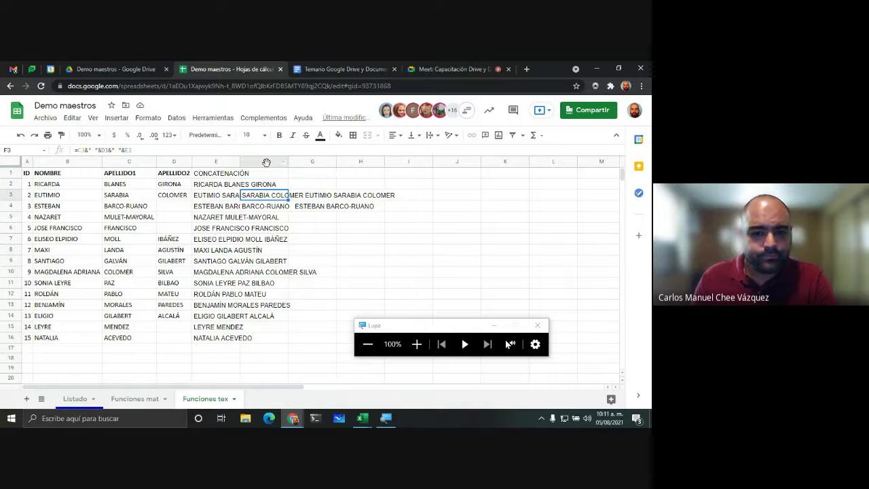
# Step: Delete column F with the extra concatenation copies
pyautogui.rightClick(266, 161)
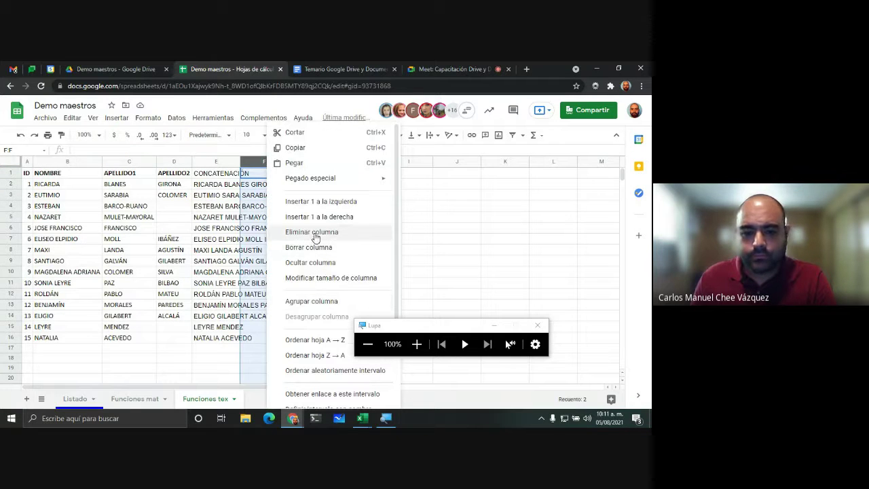
pyautogui.click(315, 232)
pyautogui.click(392, 241)
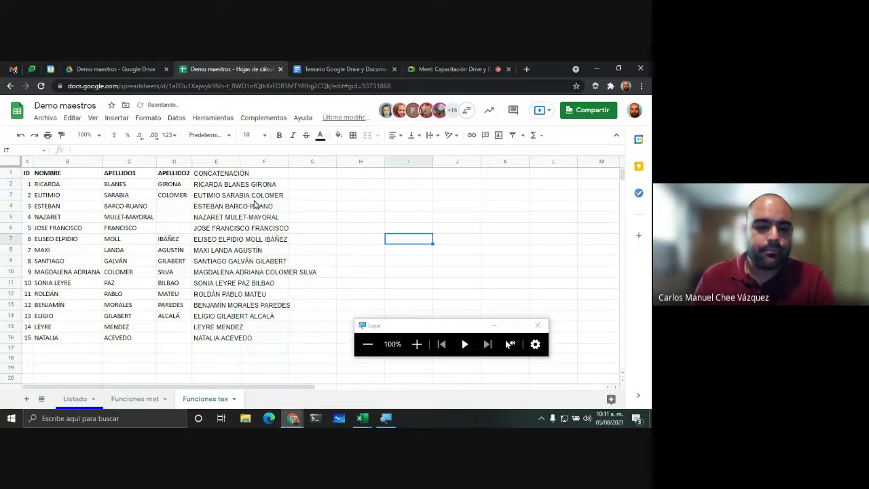
# Step: Retitle E1 as NOMBRE COMPLETO and make the header bold
pyautogui.click(215, 173)
pyautogui.write('nomb')
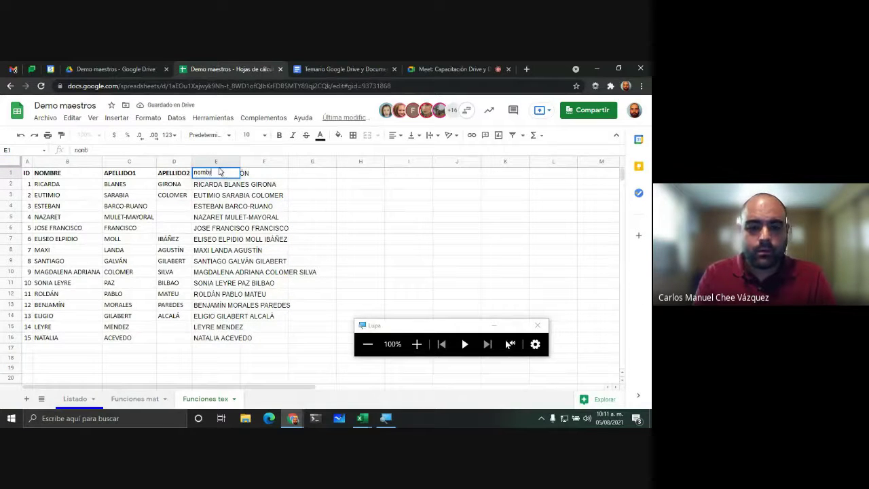
pyautogui.write('re')
pyautogui.press('BackSpace')
pyautogui.press('BackSpace')
pyautogui.press('BackSpace')
pyautogui.press('BackSpace')
pyautogui.press('BackSpace')
pyautogui.press('BackSpace')
pyautogui.write('NOMB')
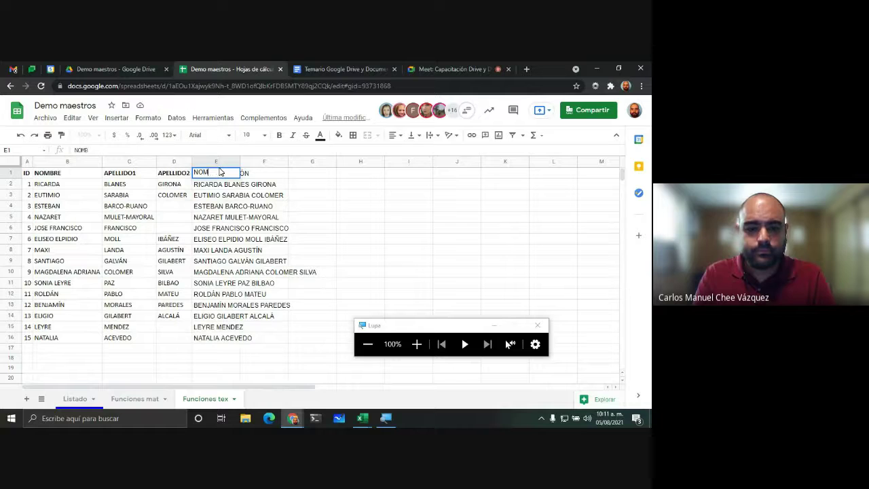
pyautogui.write('RE COMPEL')
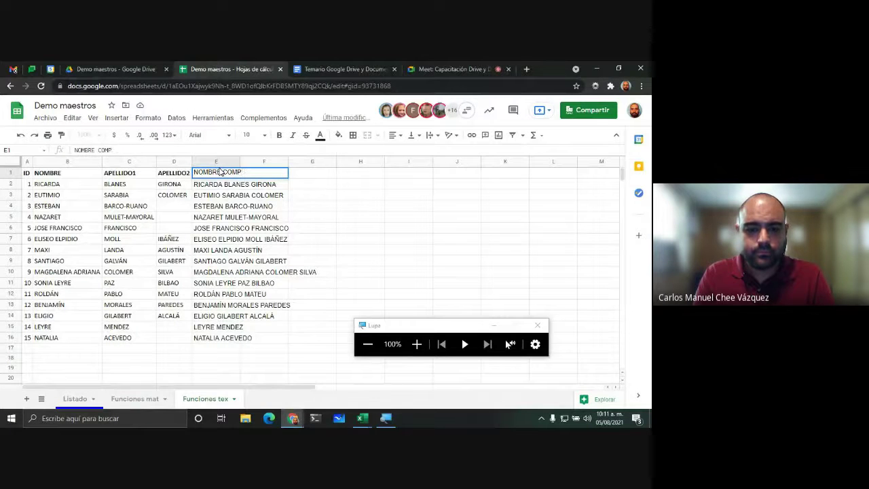
pyautogui.press('Return')
pyautogui.click(246, 174)
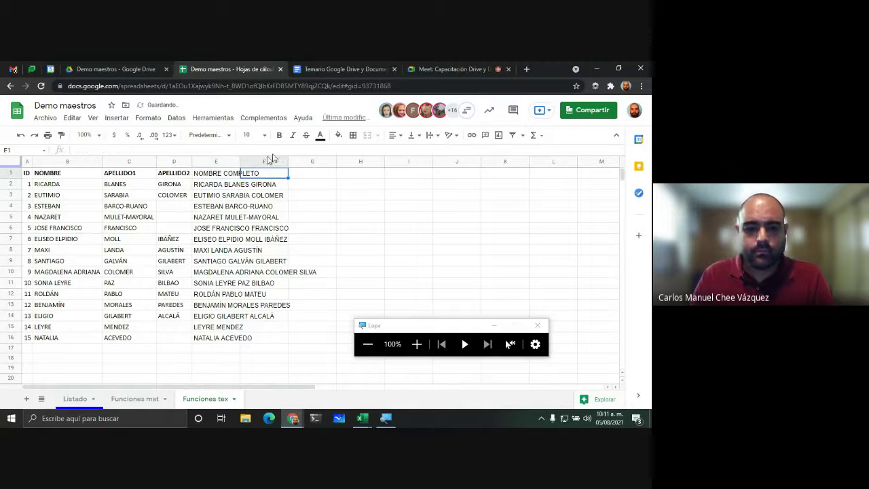
pyautogui.click(223, 173)
pyautogui.click(279, 136)
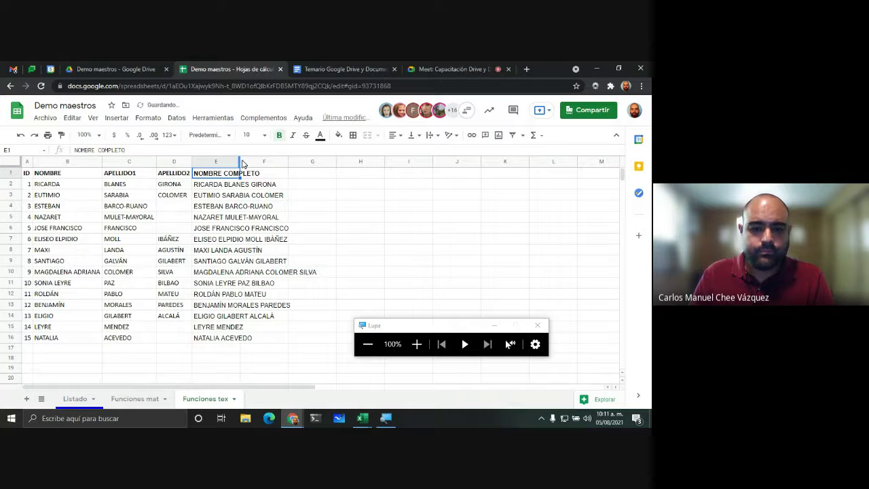
# Step: Autofit column E to the full names and zoom in to check the E12 and E2 formulas
pyautogui.click(238, 161)
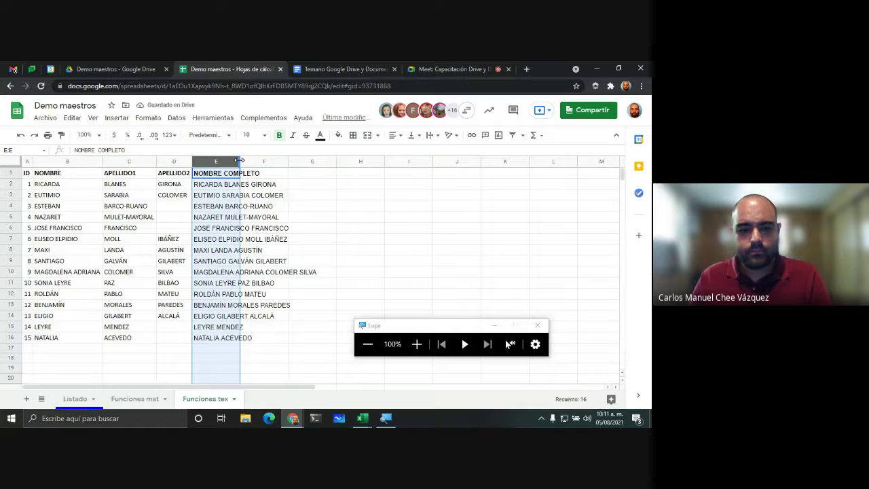
pyautogui.doubleClick(239, 160)
pyautogui.click(275, 293)
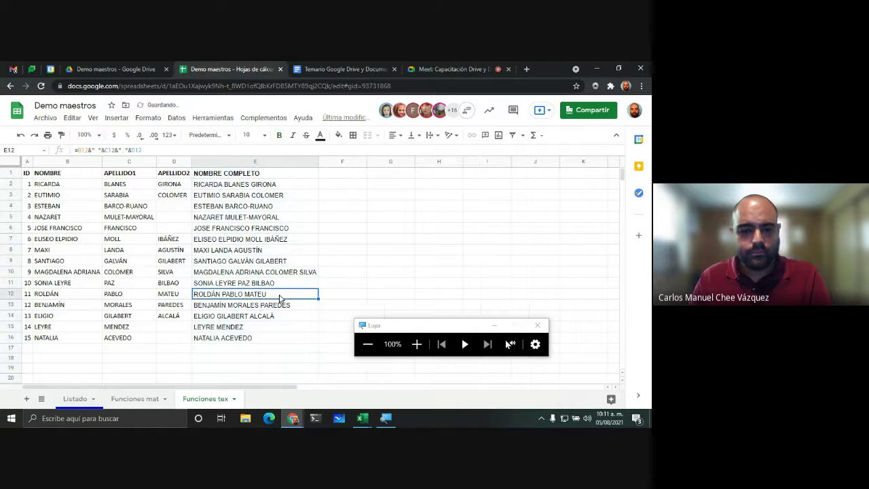
pyautogui.click(417, 344)
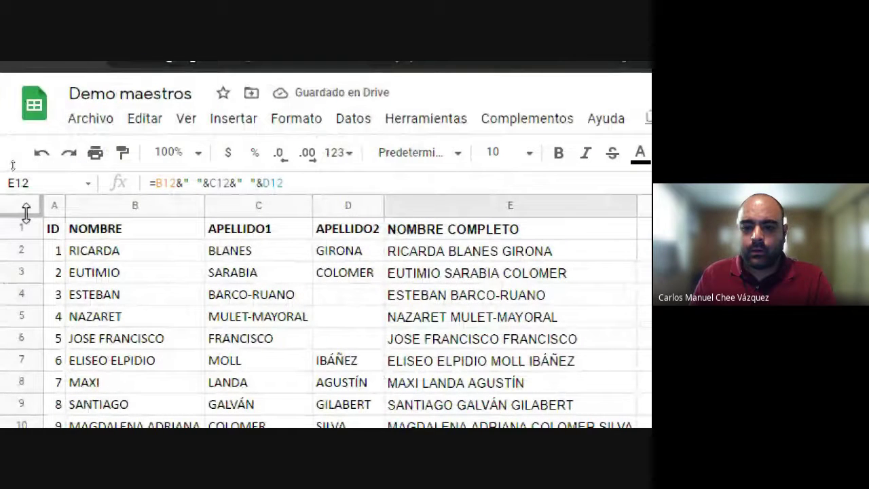
pyautogui.click(474, 230)
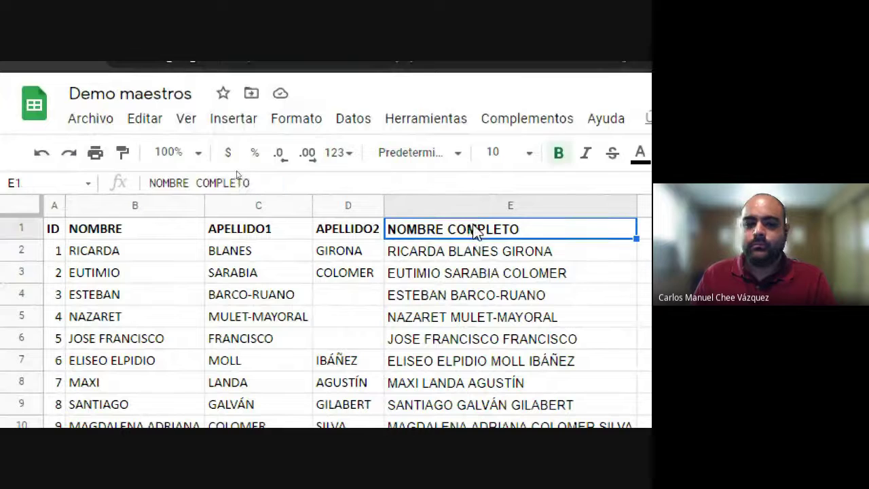
pyautogui.click(483, 252)
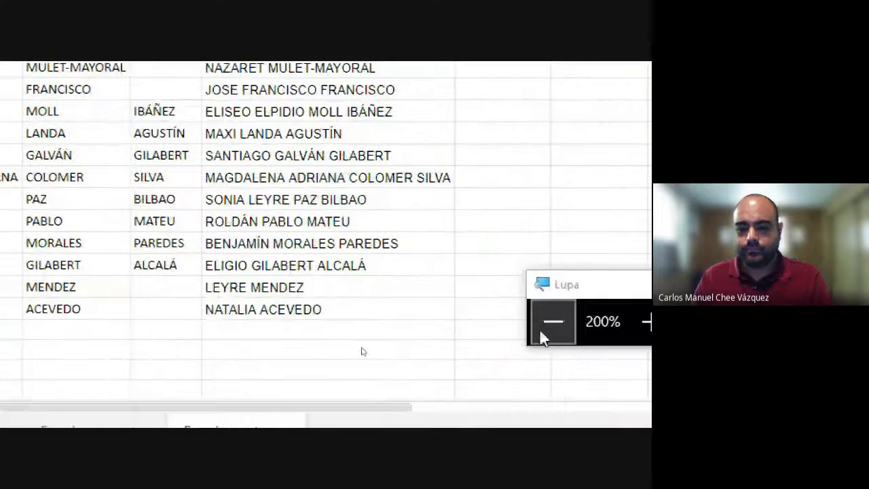
pyautogui.click(518, 321)
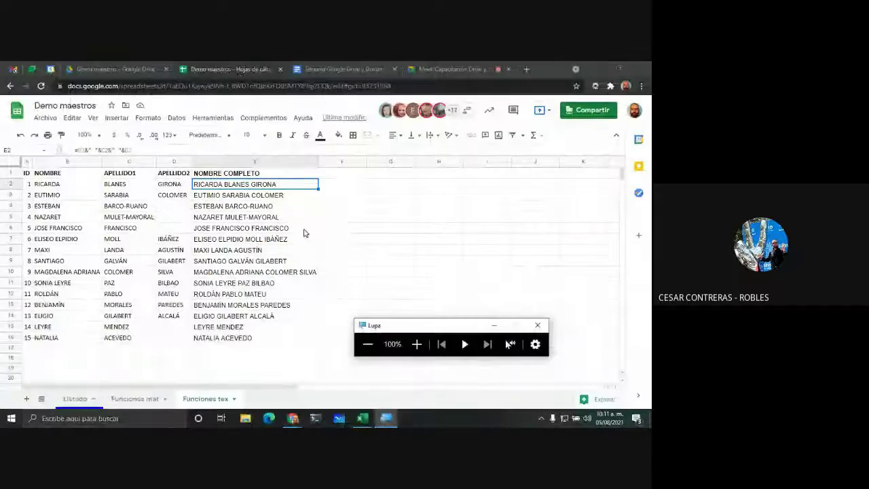
# Step: Switch to the Temario course outline document and scroll through it
pyautogui.click(349, 68)
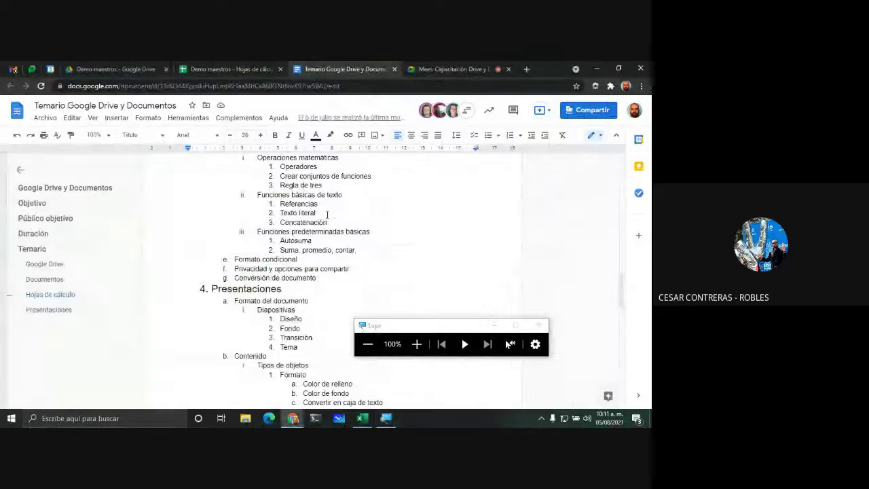
pyautogui.scroll(2, 341, 199)
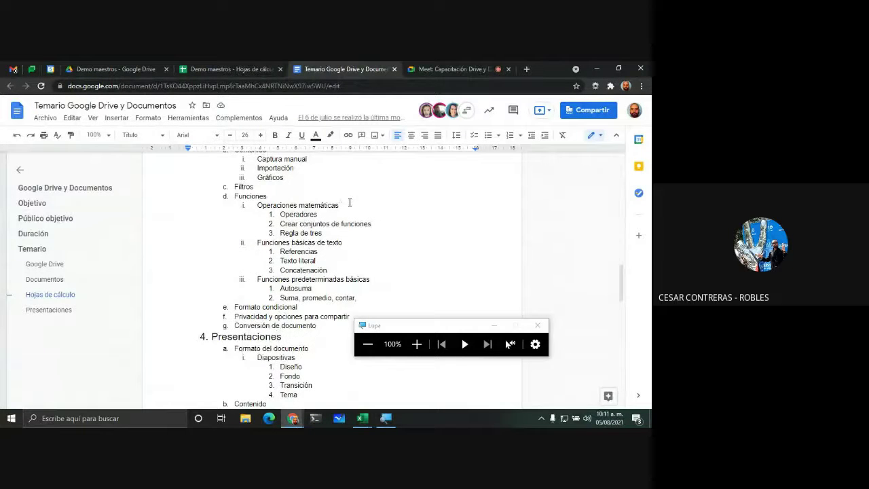
pyautogui.scroll(2, 348, 199)
pyautogui.scroll(-2, 349, 202)
# Step: Look over the Funciones mat and Listado sheets in Demo maestros, then switch to the Meet call
pyautogui.click(222, 68)
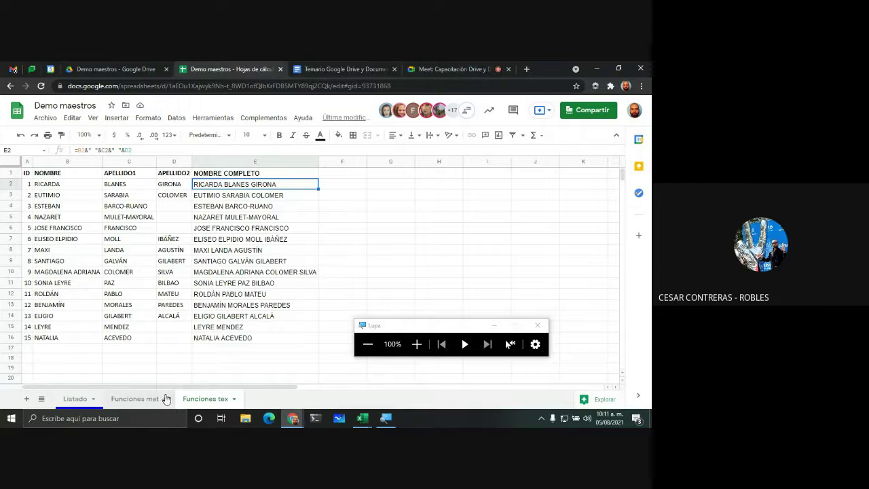
pyautogui.click(146, 401)
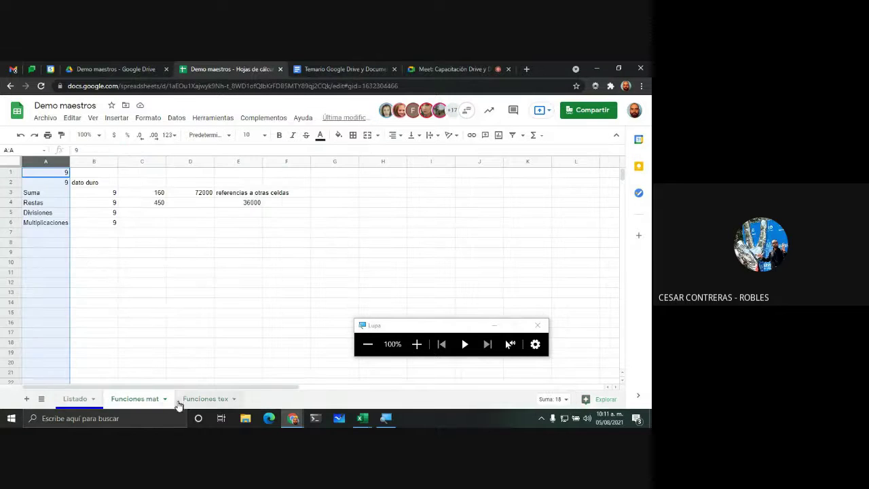
pyautogui.click(78, 401)
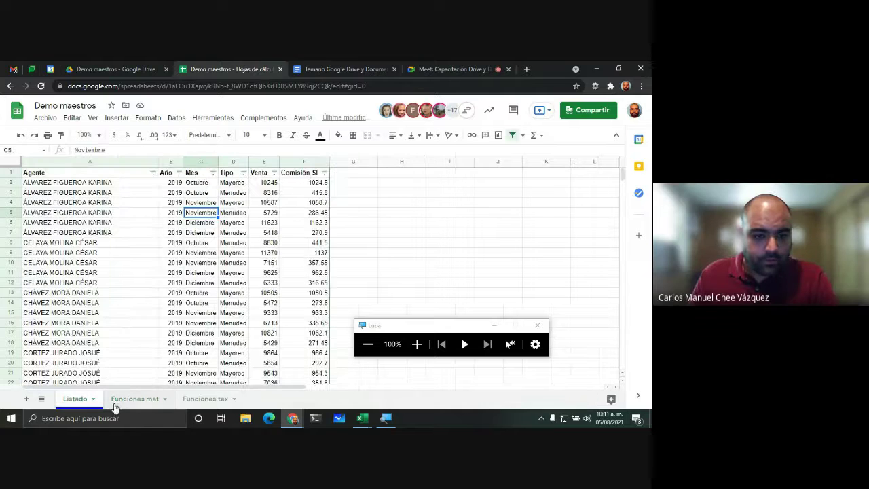
pyautogui.click(337, 246)
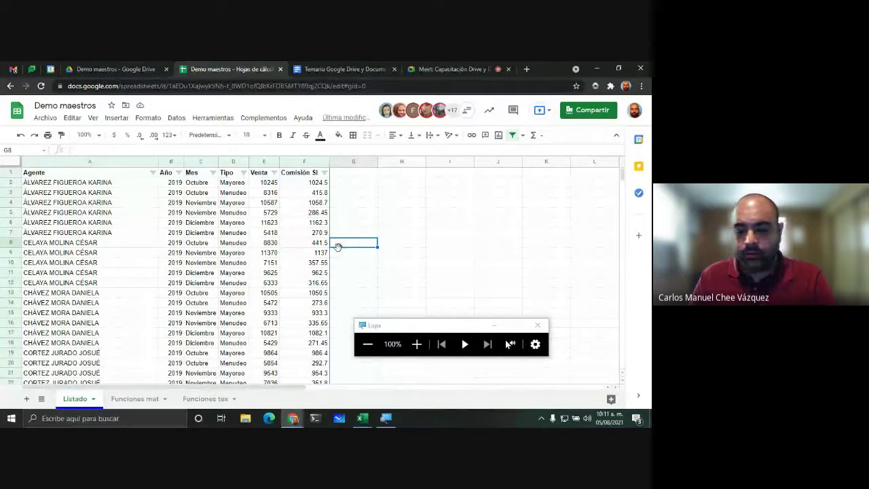
pyautogui.moveTo(435, 325); pyautogui.dragTo(472, 297)
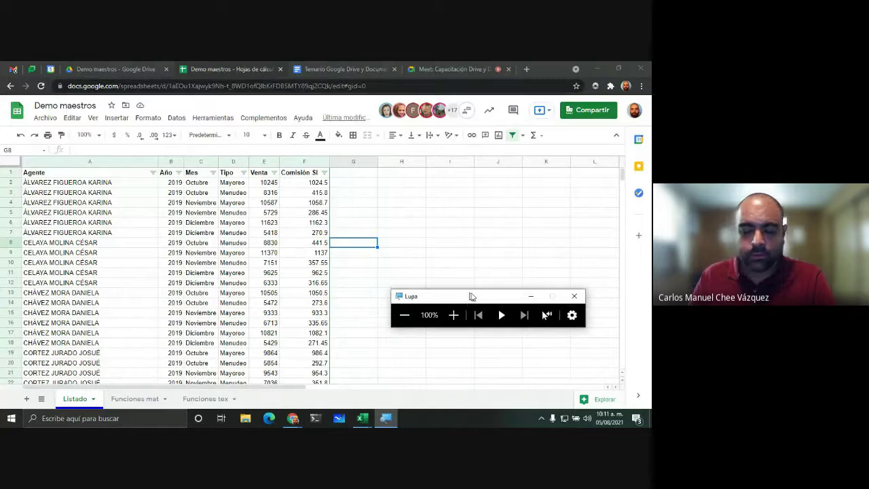
pyautogui.scroll(-2, 353, 279)
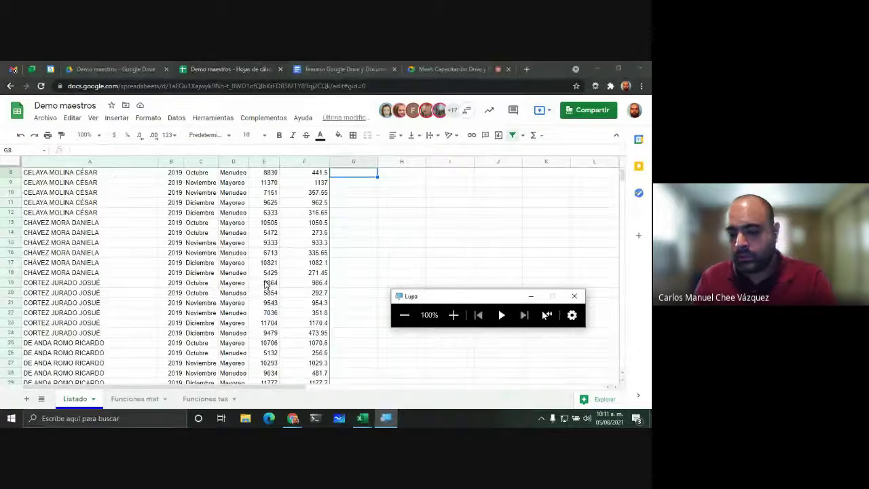
pyautogui.click(451, 68)
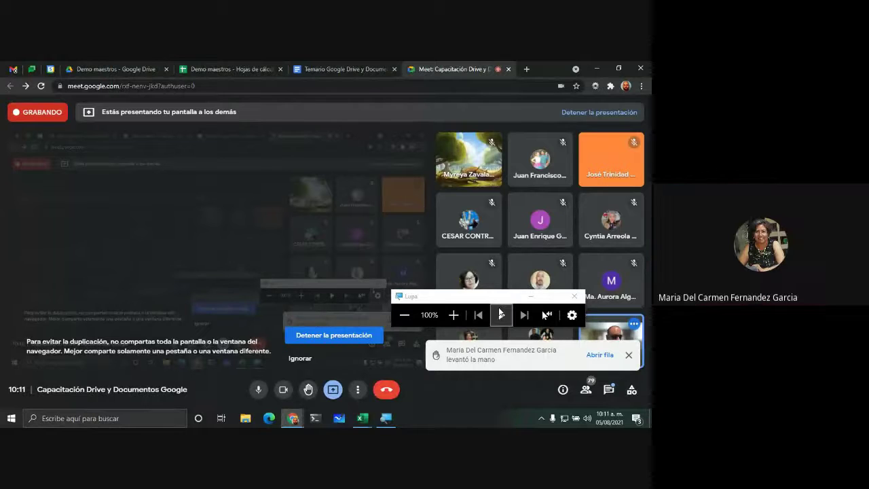
# Step: View Meet's raised-hand queue, close the participants list, and return to Demo maestros
pyautogui.moveTo(478, 300); pyautogui.dragTo(110, 376)
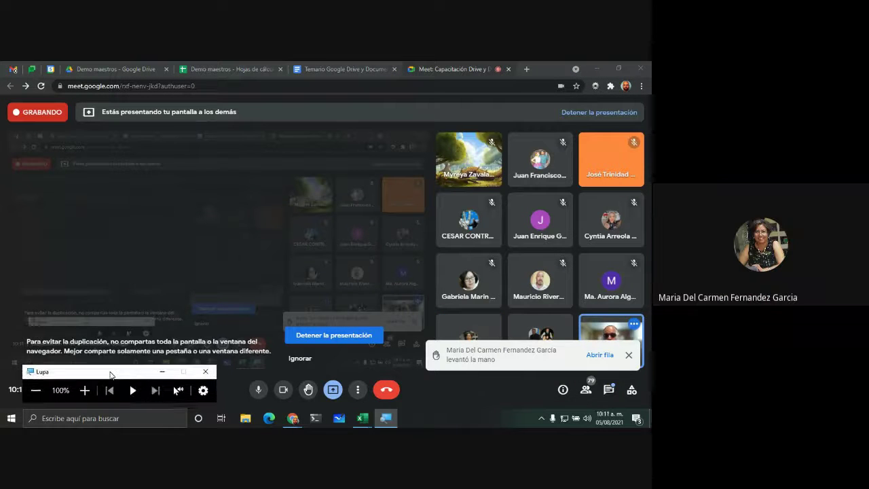
pyautogui.click(607, 356)
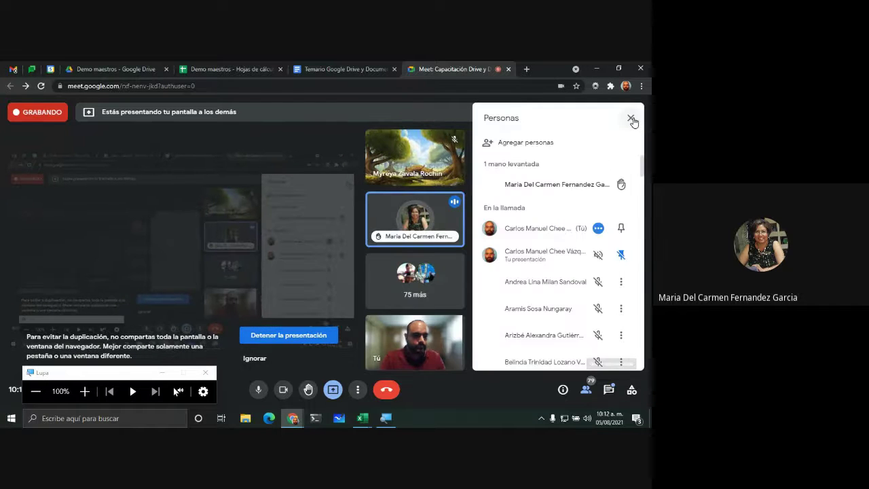
pyautogui.click(630, 120)
pyautogui.click(197, 65)
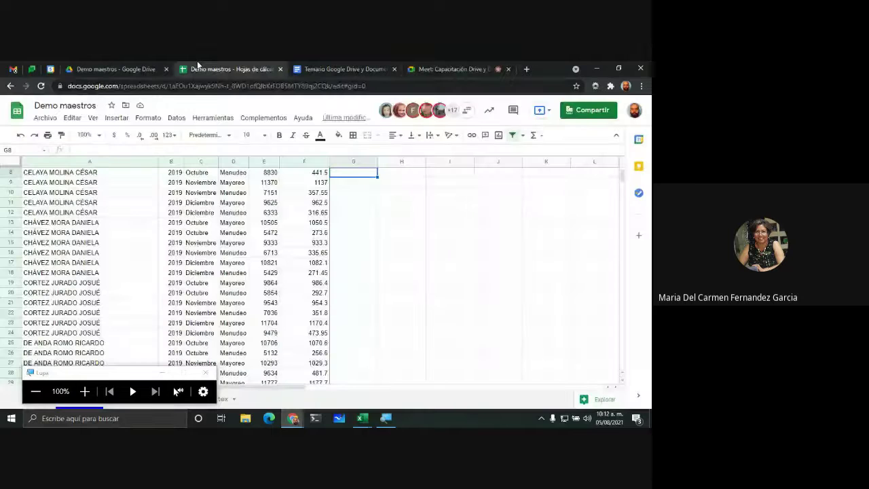
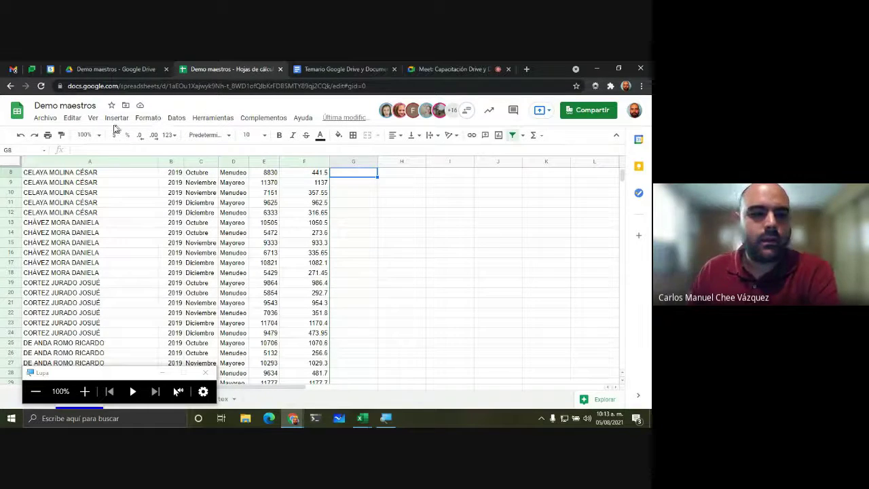
# Step: Open the spreadsheet's settings from the File menu
pyautogui.click(46, 119)
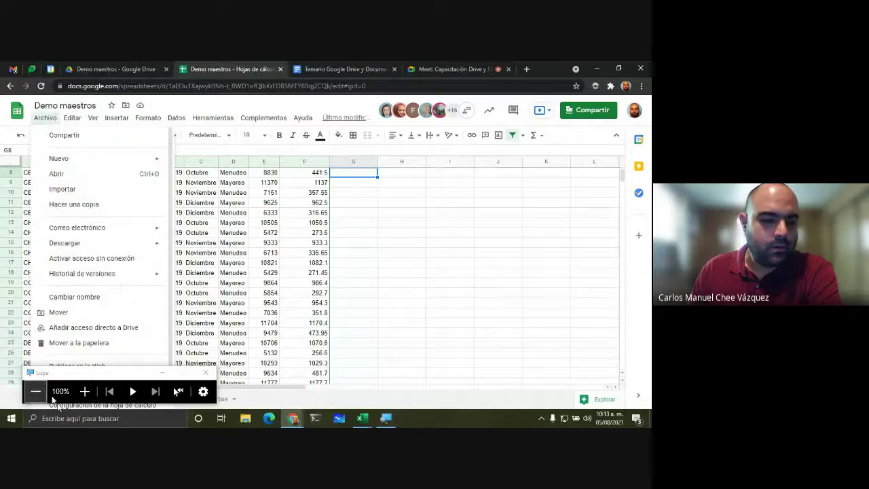
pyautogui.moveTo(119, 377); pyautogui.dragTo(419, 339)
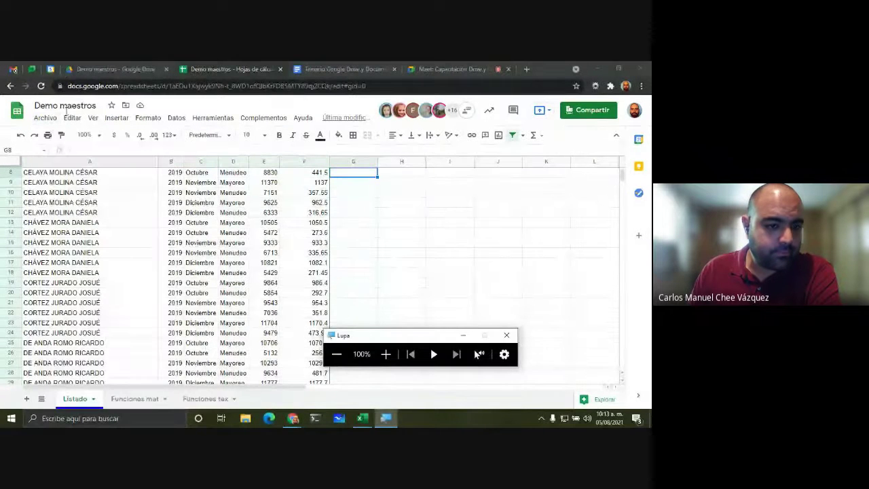
pyautogui.scroll(-5, 30, 315)
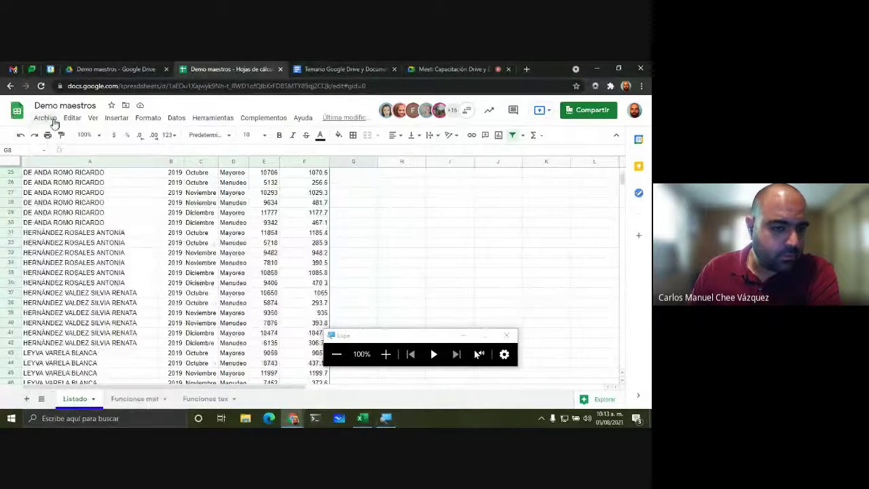
pyautogui.click(45, 117)
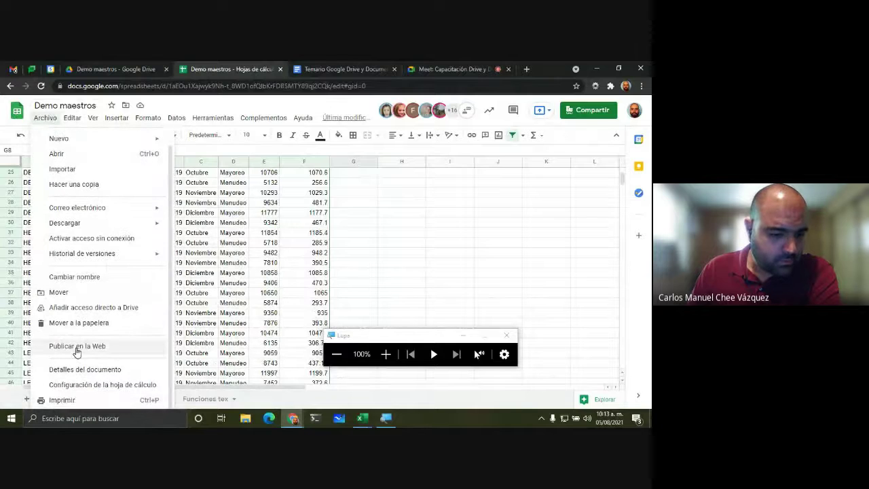
pyautogui.click(53, 384)
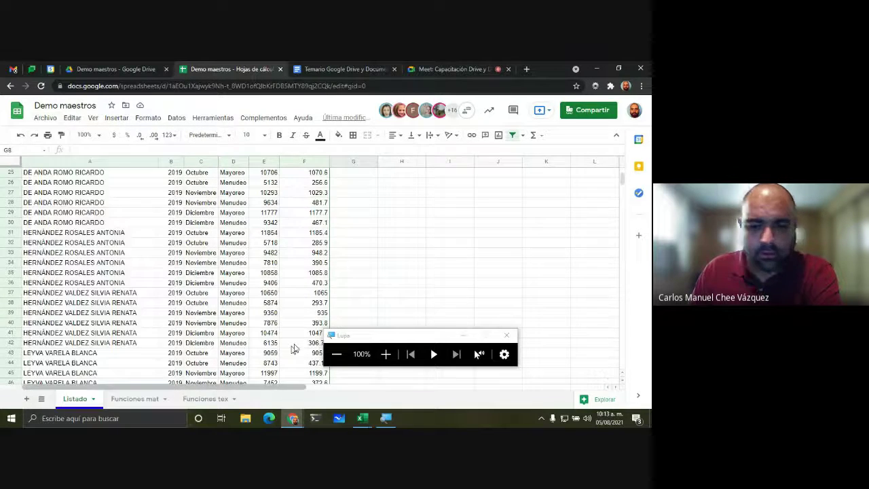
pyautogui.moveTo(387, 331); pyautogui.dragTo(577, 309)
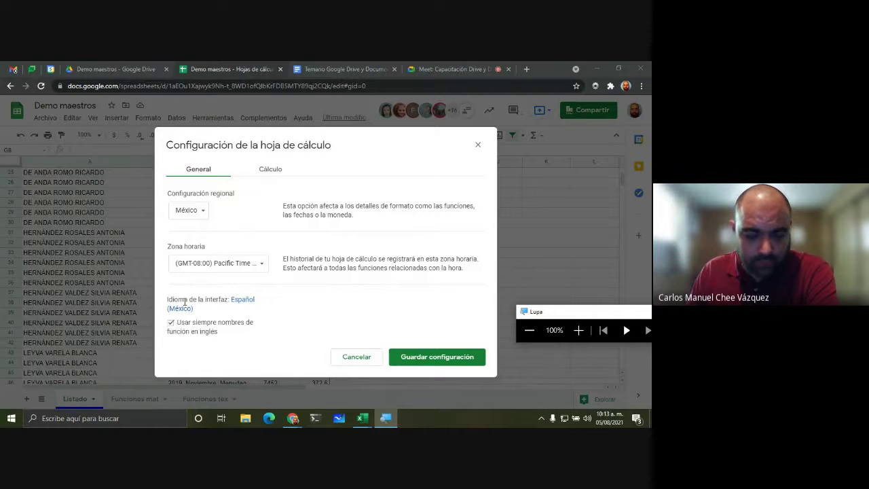
pyautogui.click(578, 329)
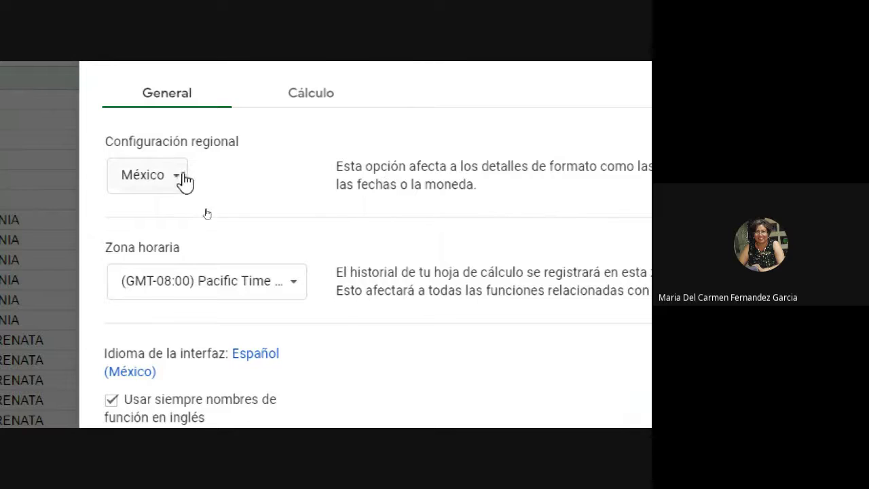
# Step: Keep México as the regional locale and close the settings without saving
pyautogui.click(182, 176)
pyautogui.click(194, 175)
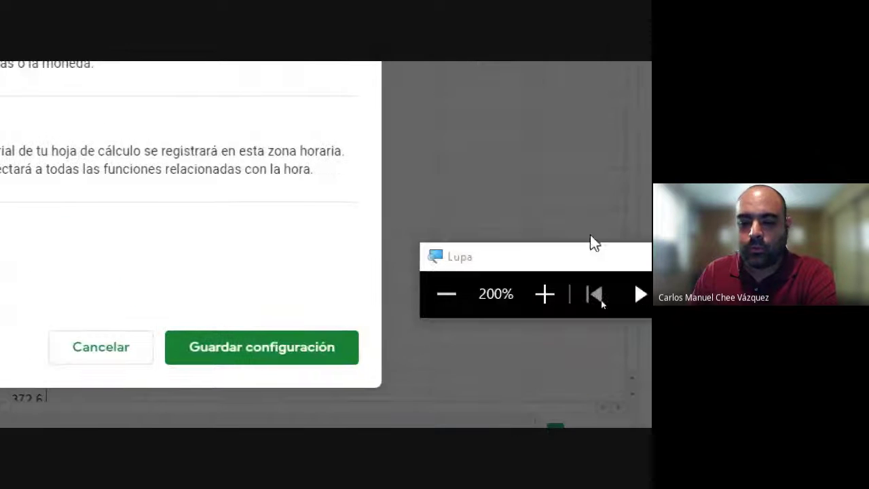
pyautogui.moveTo(553, 266); pyautogui.dragTo(259, 251)
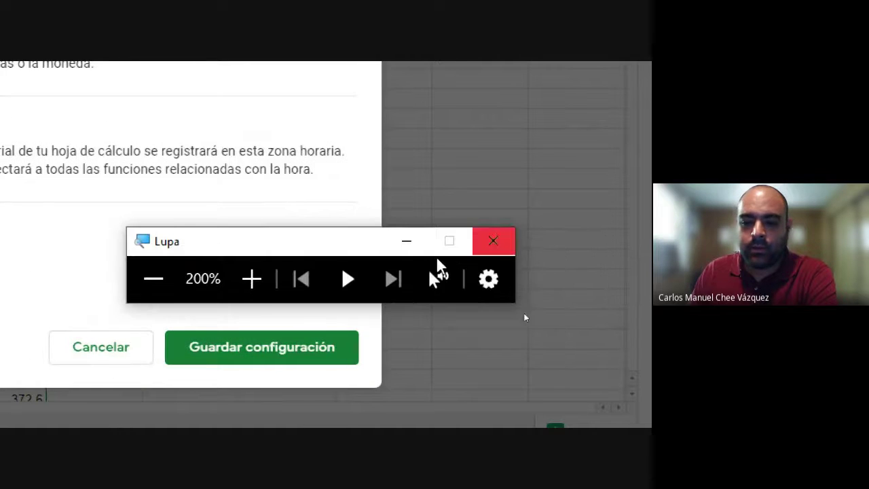
pyautogui.click(248, 286)
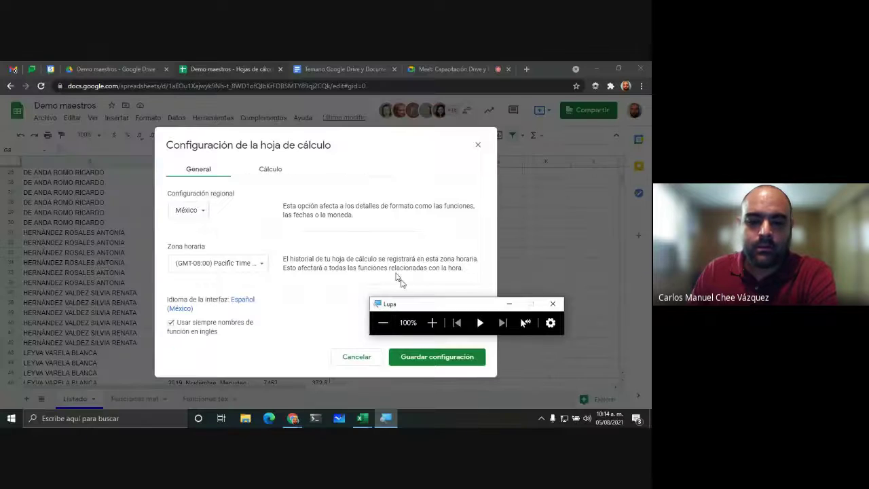
pyautogui.click(478, 145)
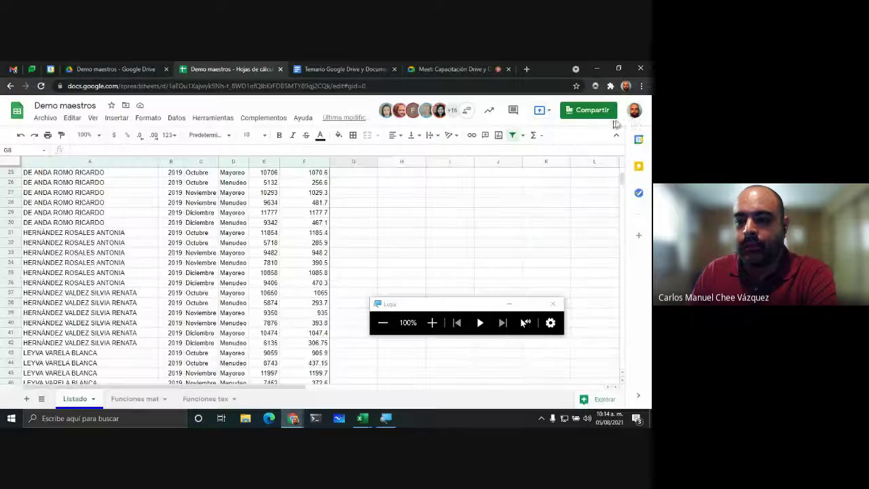
# Step: Open Google Account management and search it for REGIONAL
pyautogui.click(634, 114)
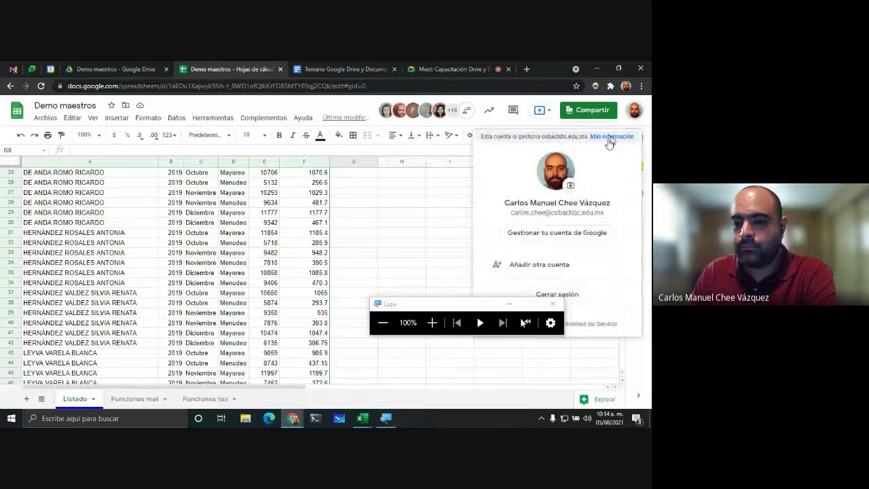
pyautogui.click(550, 235)
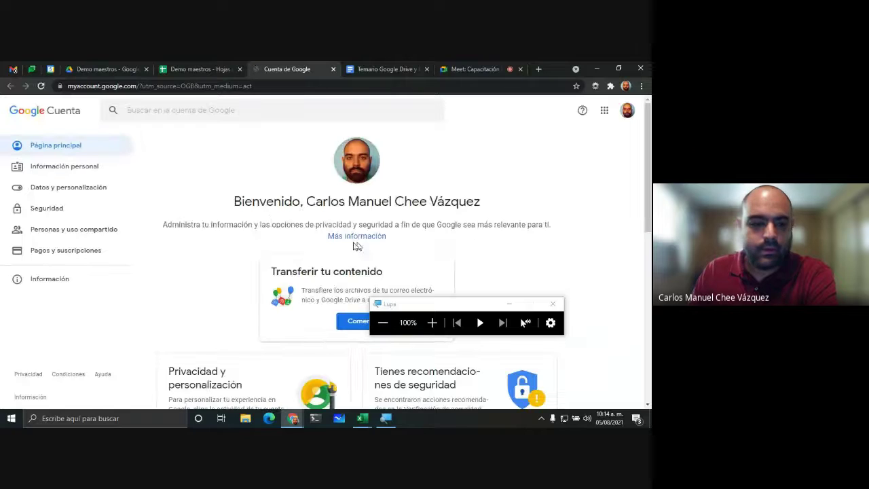
pyautogui.click(224, 117)
pyautogui.write('REGIONAL')
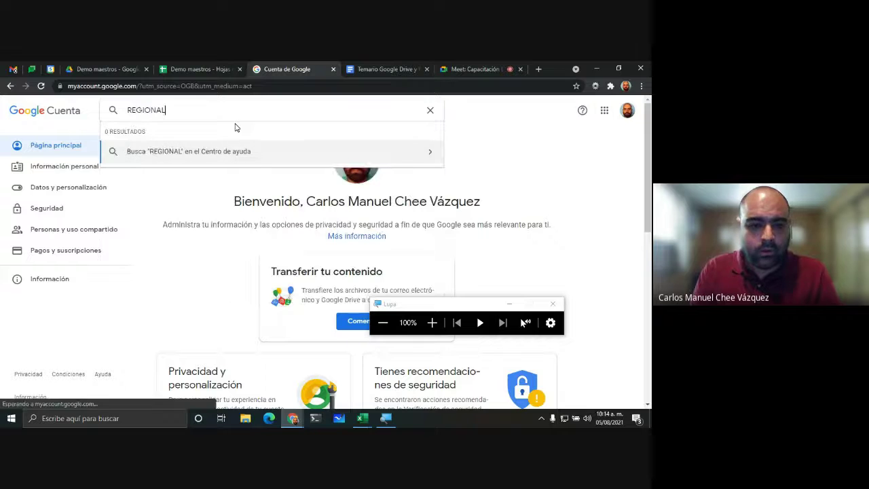
pyautogui.press('Return')
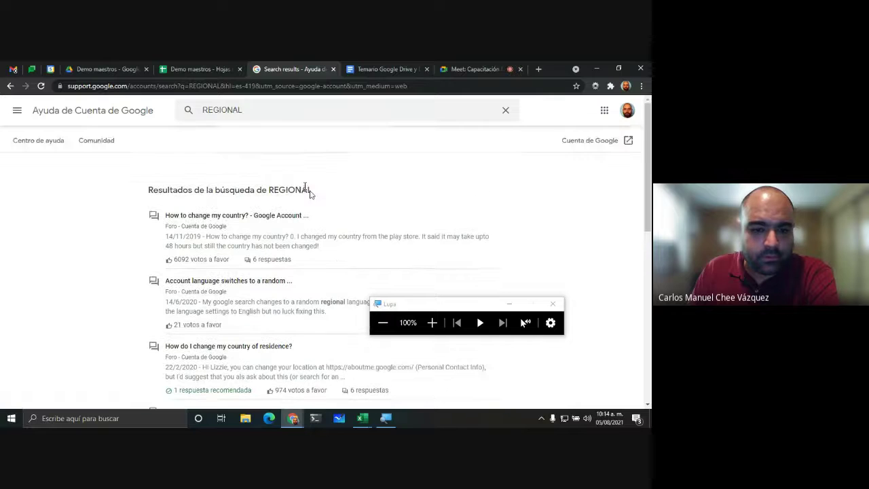
# Step: Go back to the Account home and browse the Información personal page
pyautogui.click(10, 85)
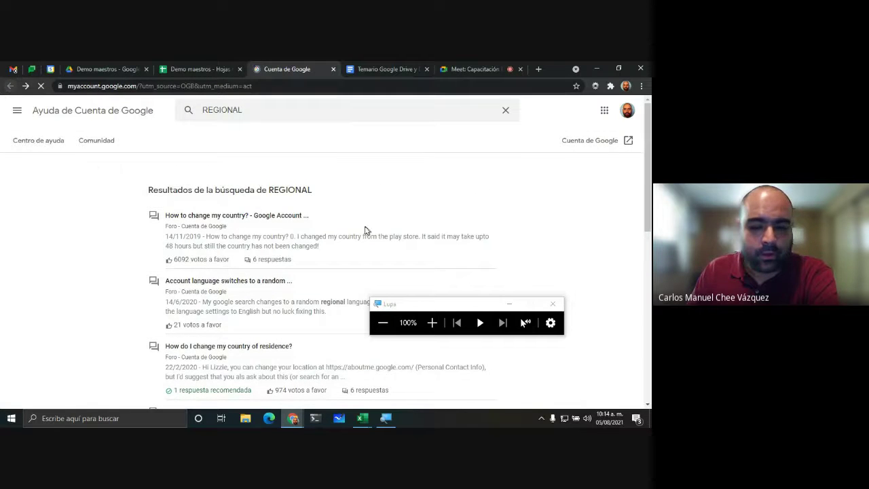
pyautogui.scroll(-4, 332, 300)
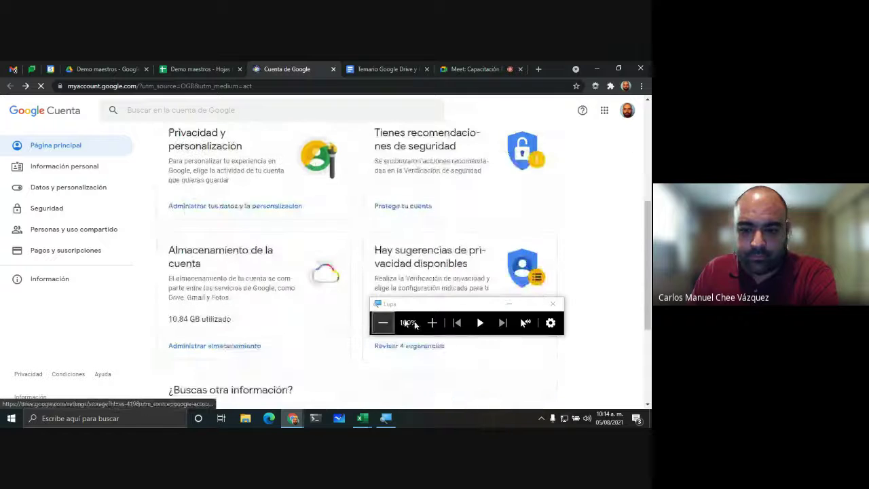
pyautogui.moveTo(433, 310); pyautogui.dragTo(63, 358)
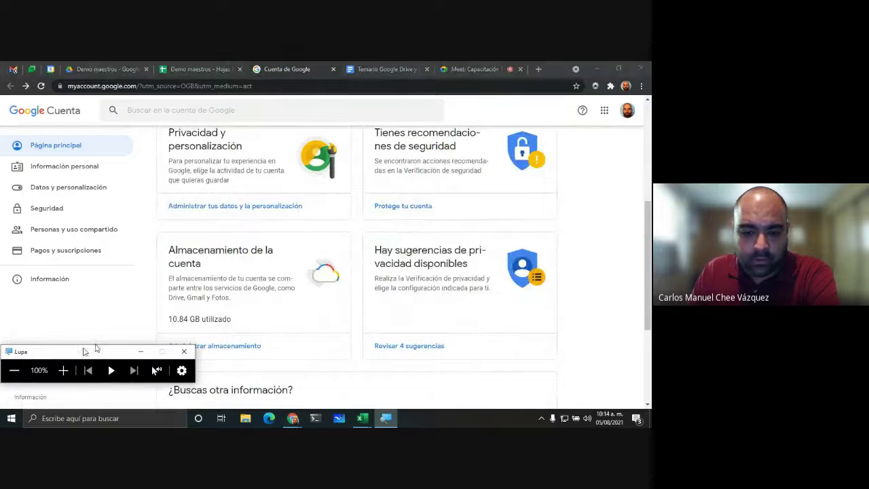
pyautogui.scroll(-3, 410, 248)
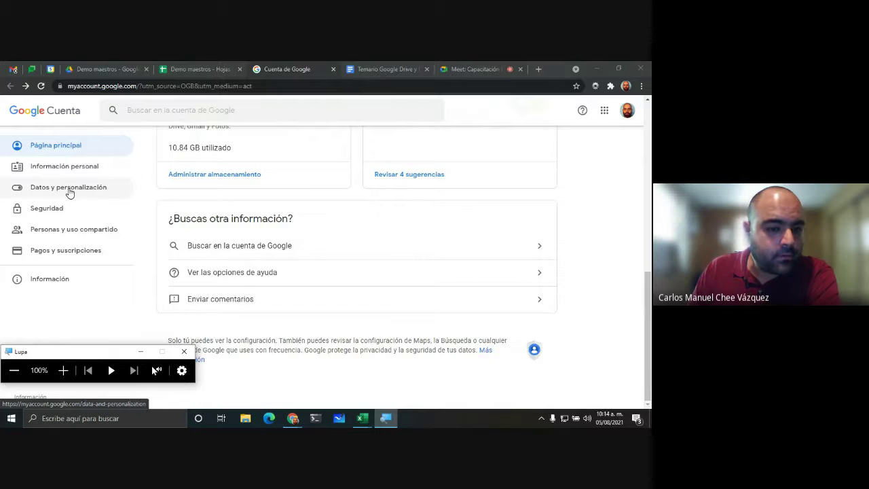
pyautogui.click(71, 168)
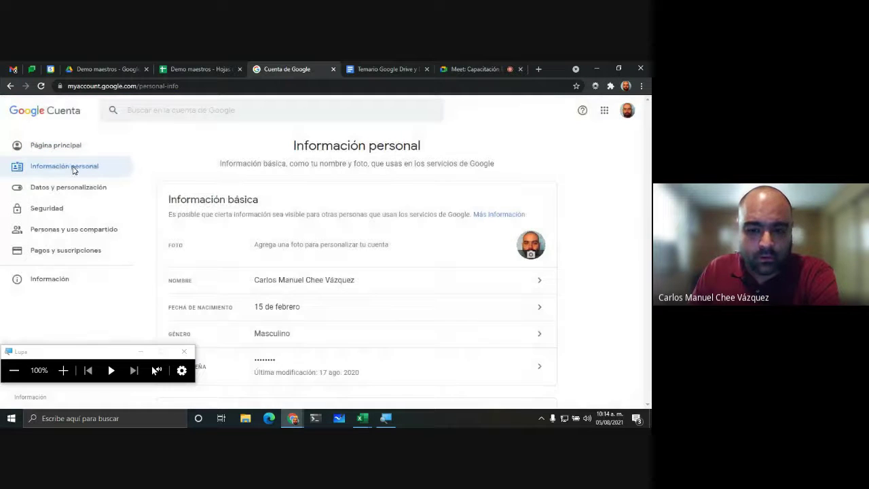
pyautogui.scroll(-2, 340, 238)
pyautogui.scroll(-5, 340, 241)
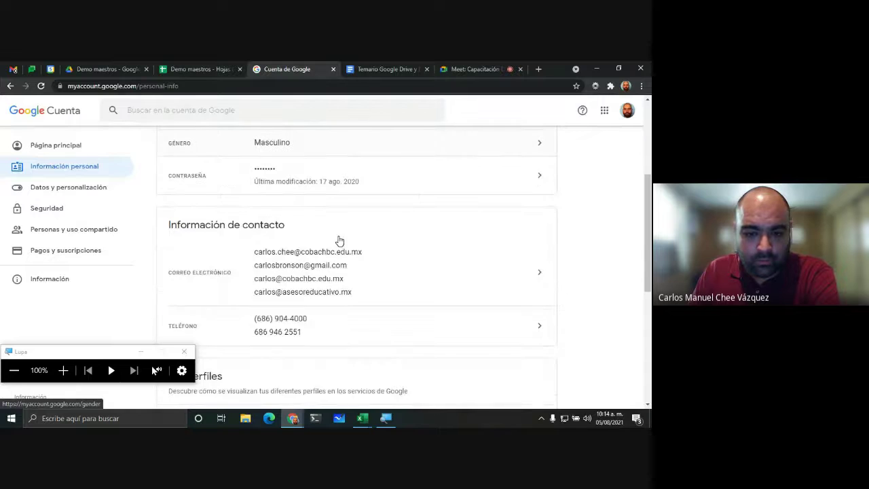
pyautogui.scroll(-1, 339, 240)
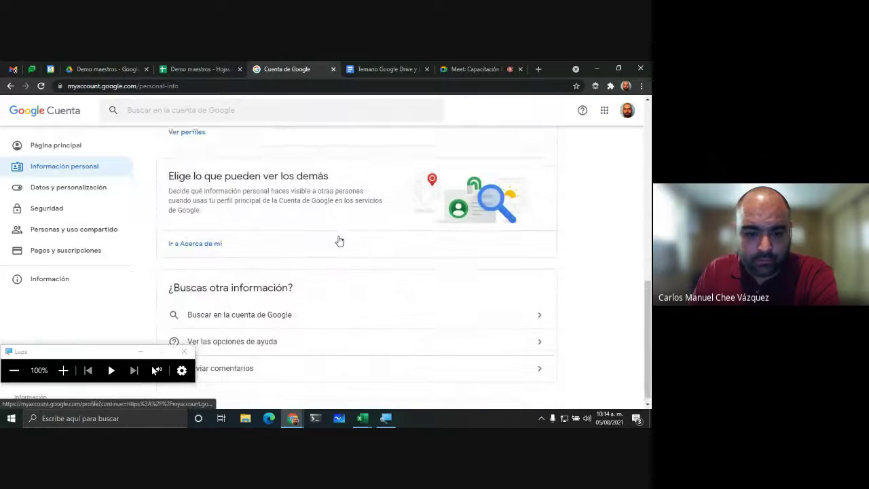
pyautogui.scroll(4, 340, 240)
pyautogui.scroll(1, 340, 203)
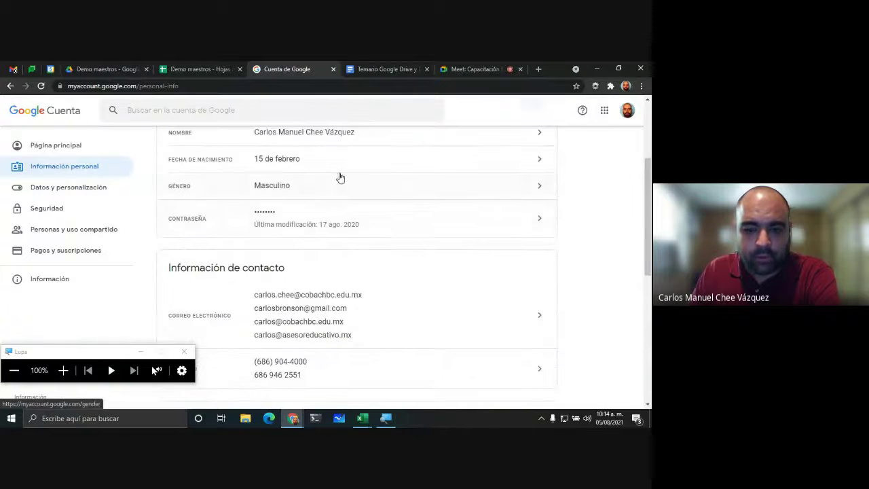
pyautogui.scroll(2, 381, 163)
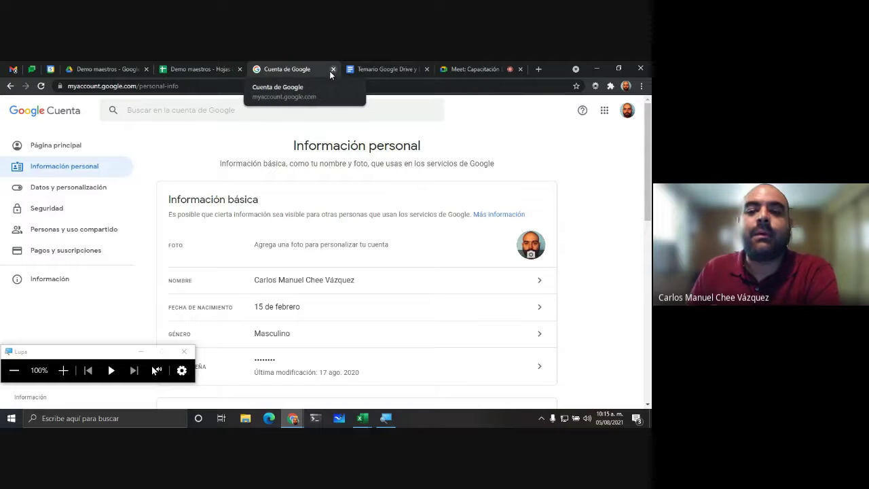
# Step: Move through the Meet and Temario tabs back to the Demo maestros spreadsheet
pyautogui.click(465, 66)
pyautogui.click(381, 68)
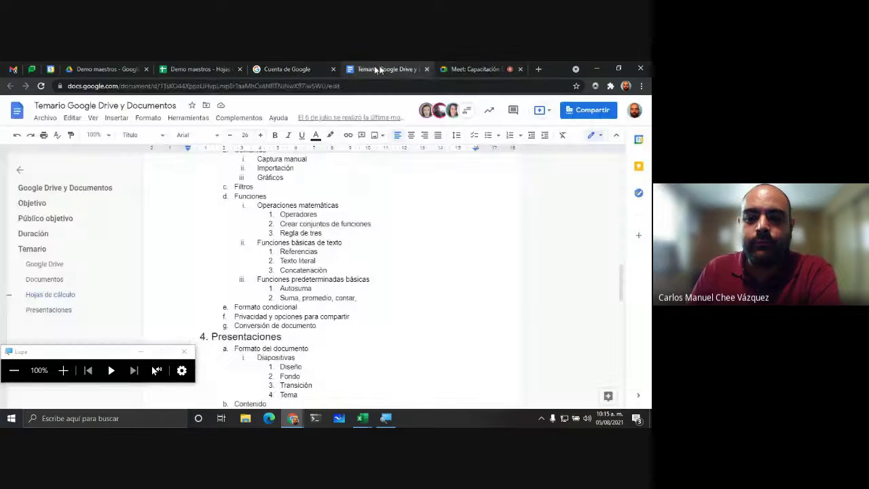
pyautogui.click(326, 67)
pyautogui.click(217, 68)
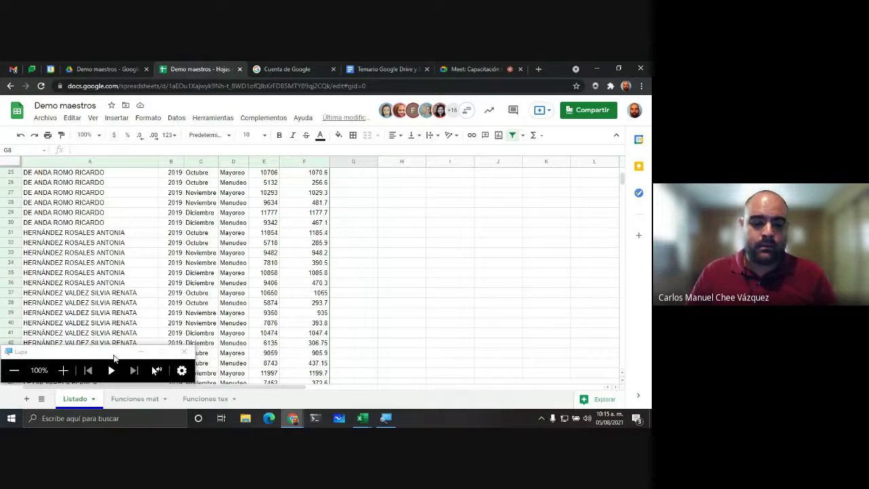
pyautogui.moveTo(112, 352); pyautogui.dragTo(511, 332)
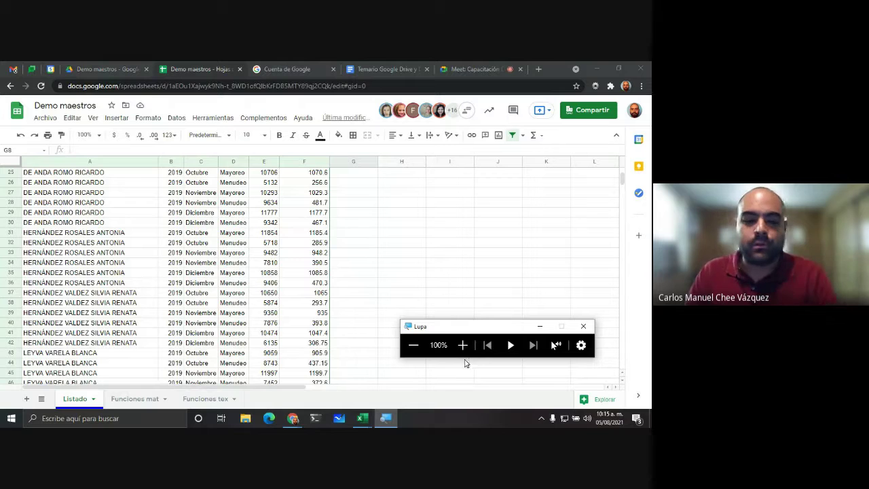
pyautogui.scroll(8, 108, 309)
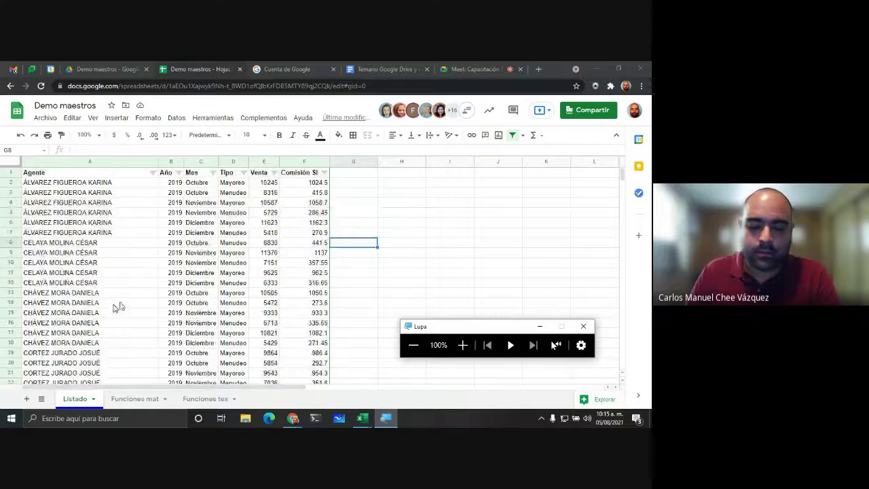
pyautogui.click(356, 175)
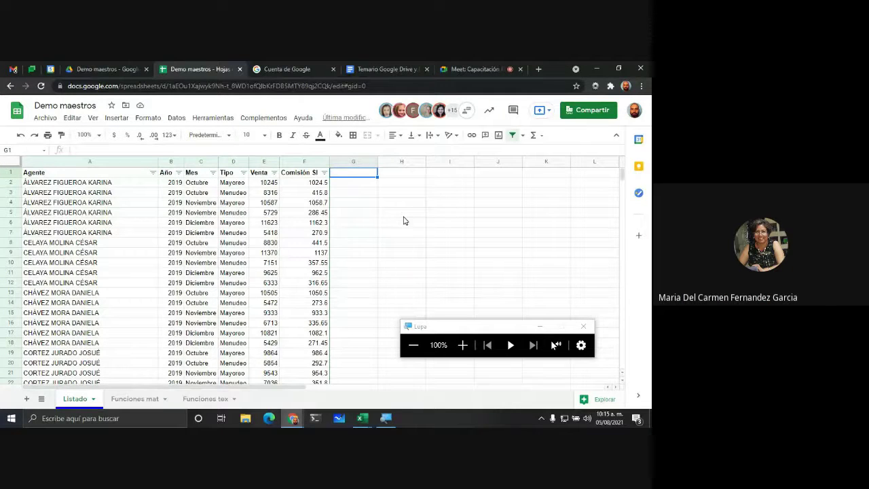
pyautogui.click(147, 118)
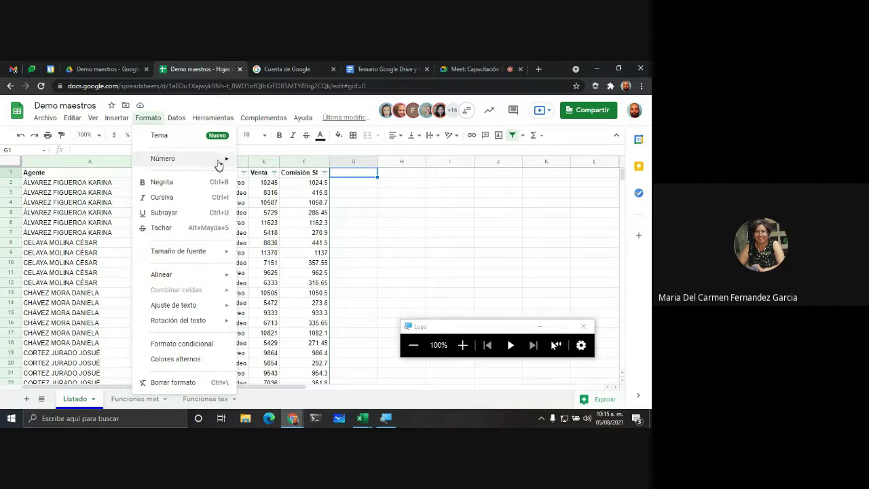
pyautogui.moveTo(219, 165)
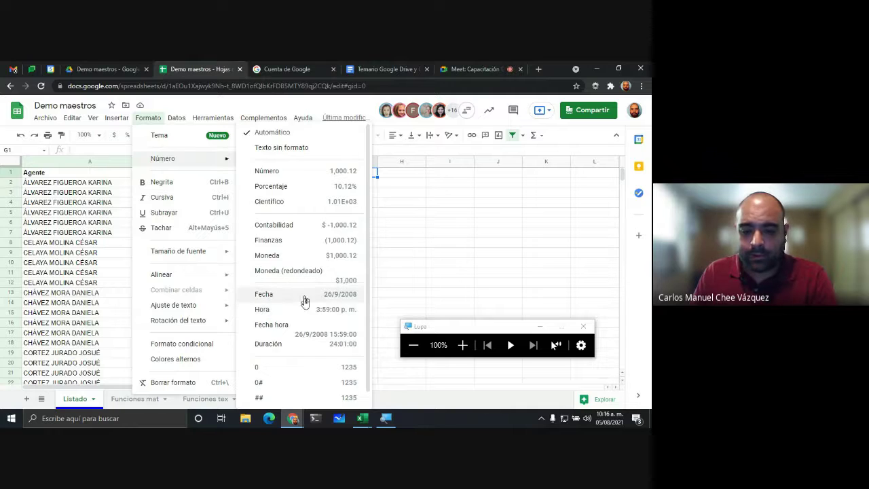
pyautogui.scroll(-1, 313, 303)
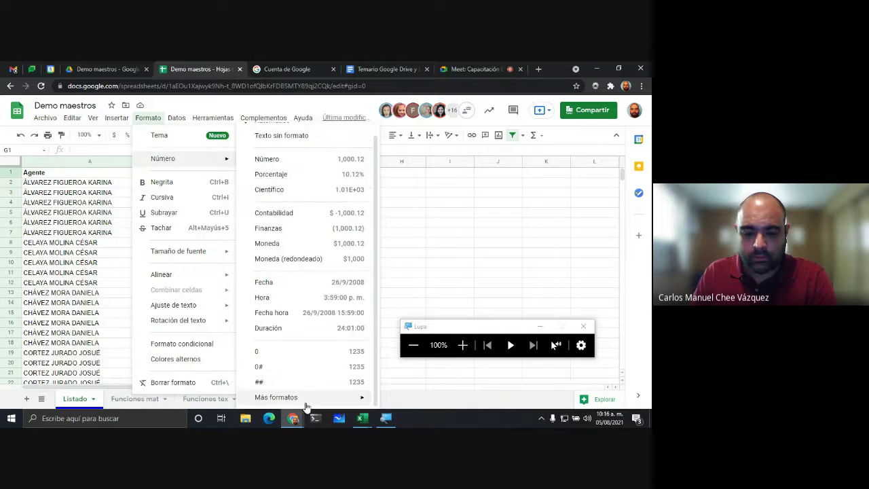
pyautogui.moveTo(296, 398)
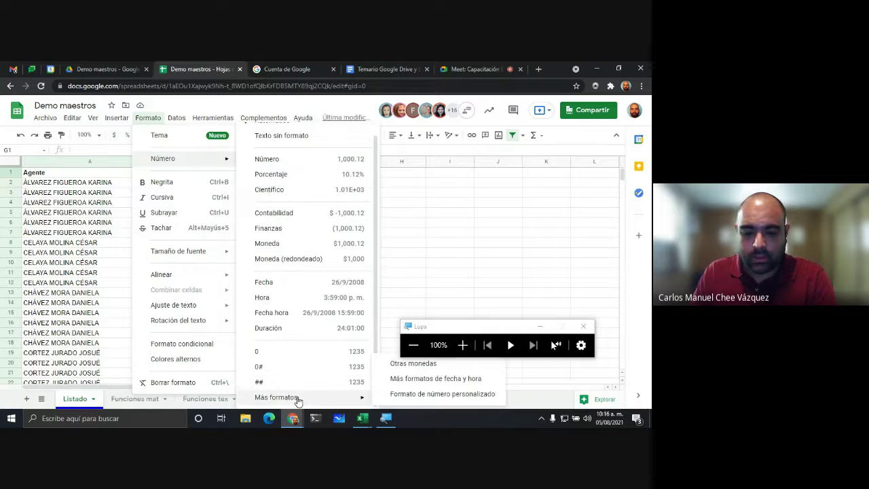
pyautogui.click(437, 395)
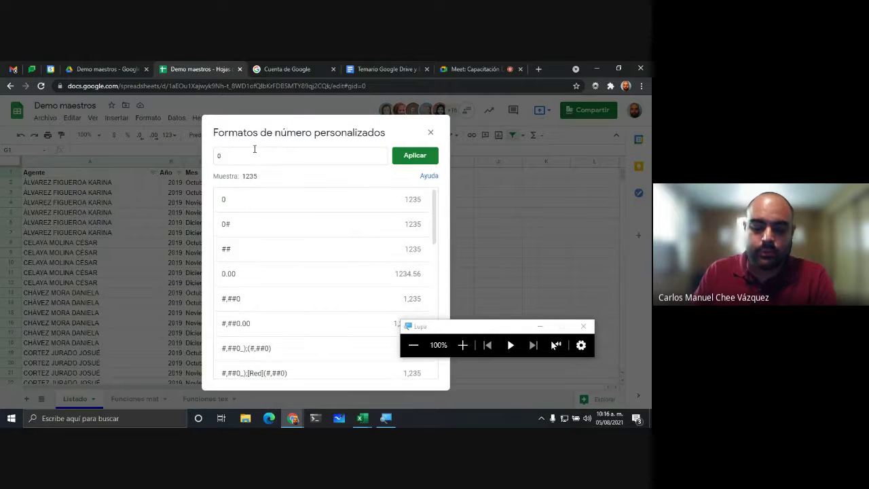
pyautogui.write('0')
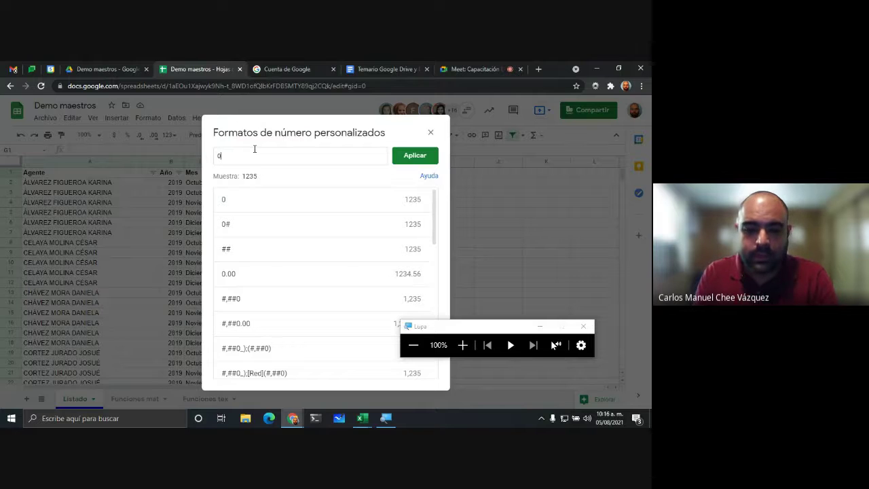
pyautogui.write('.')
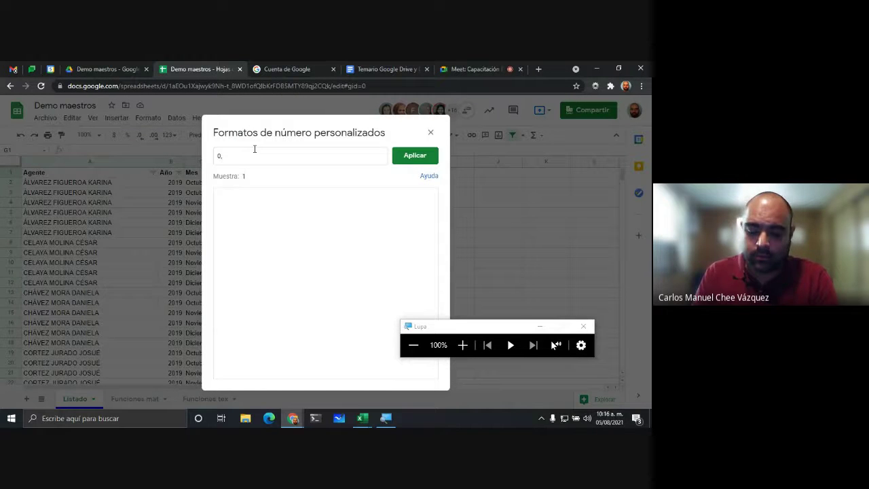
pyautogui.write('000')
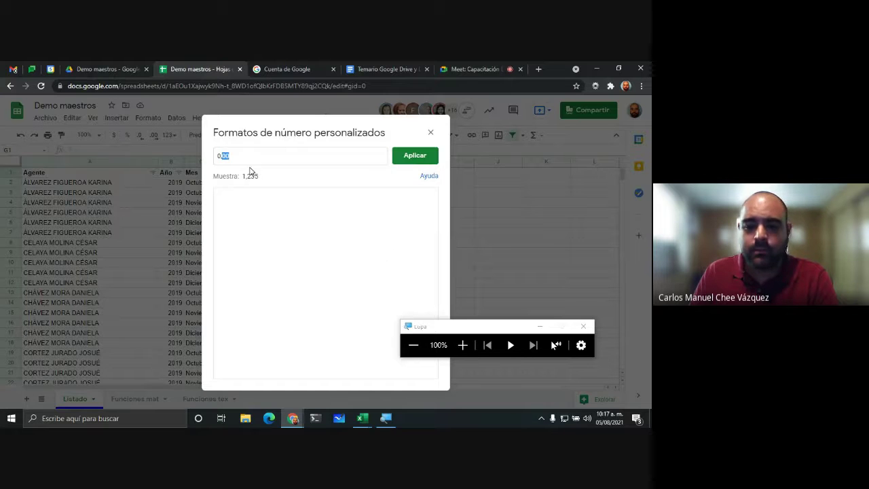
pyautogui.hotkey('shift', 'Left')
pyautogui.hotkey('shift', 'Left')
pyautogui.hotkey('shift', 'Left')
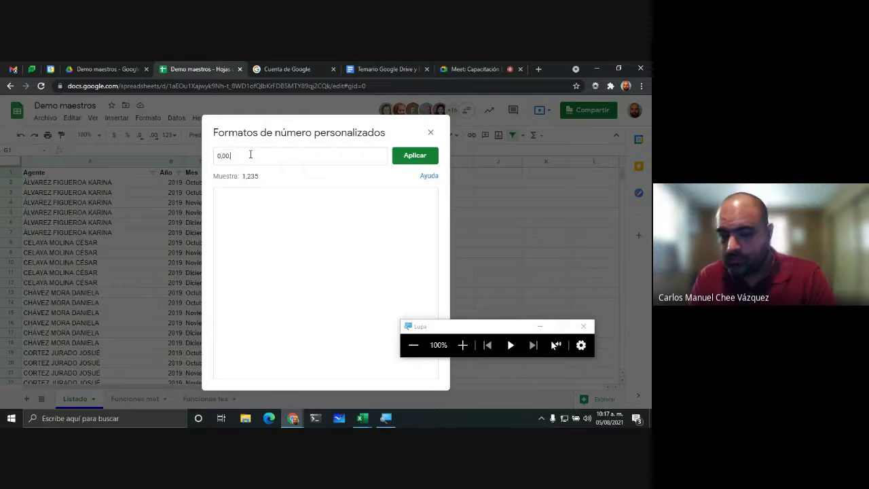
pyautogui.write('.00')
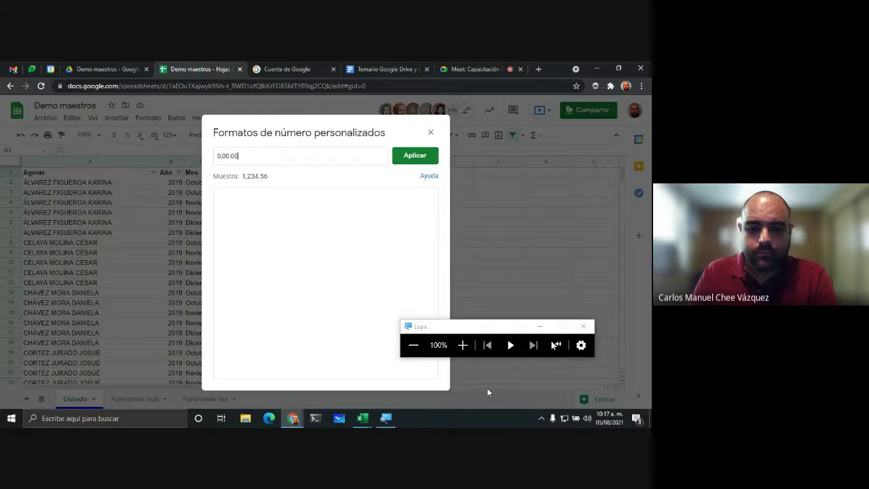
pyautogui.click(463, 348)
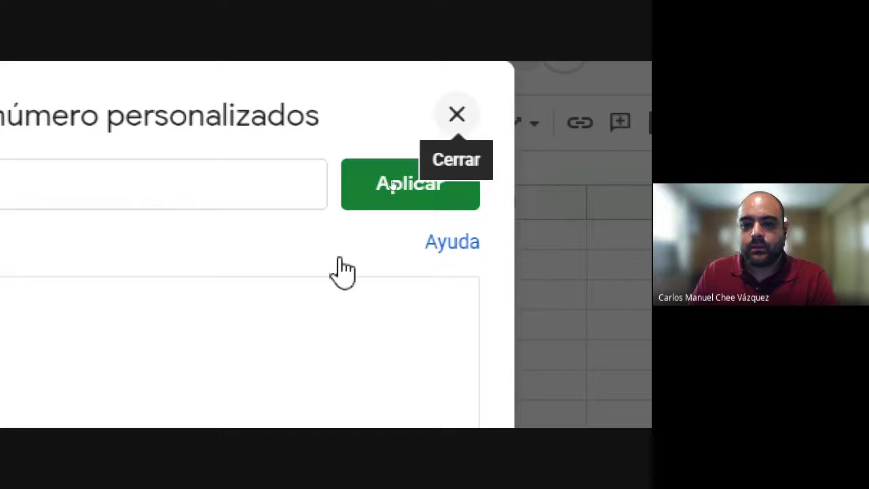
pyautogui.click(631, 114)
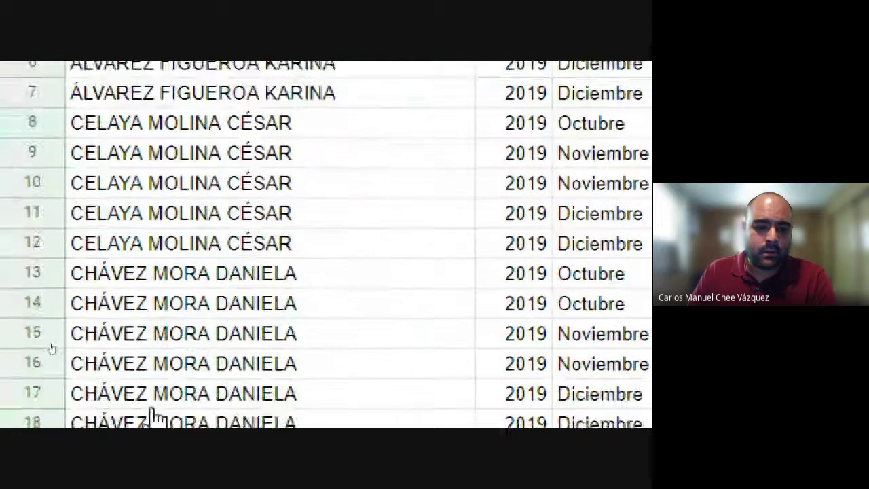
pyautogui.hotkey('alt', 'f')
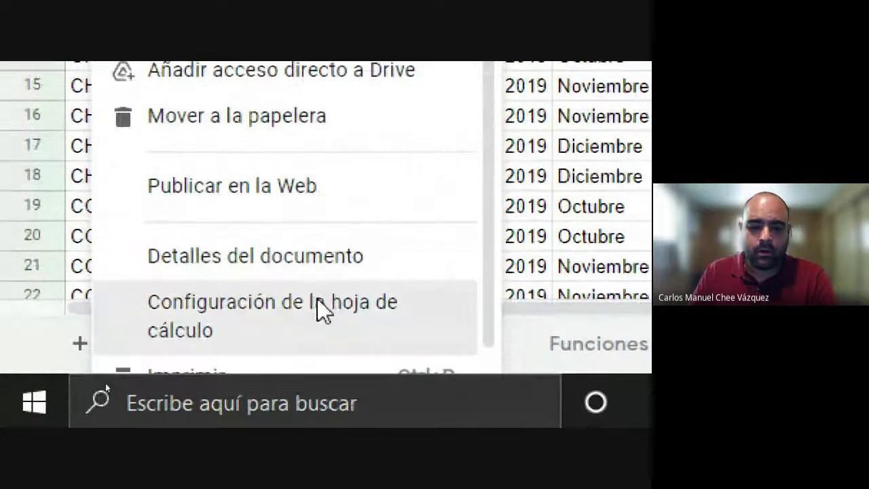
pyautogui.click(320, 307)
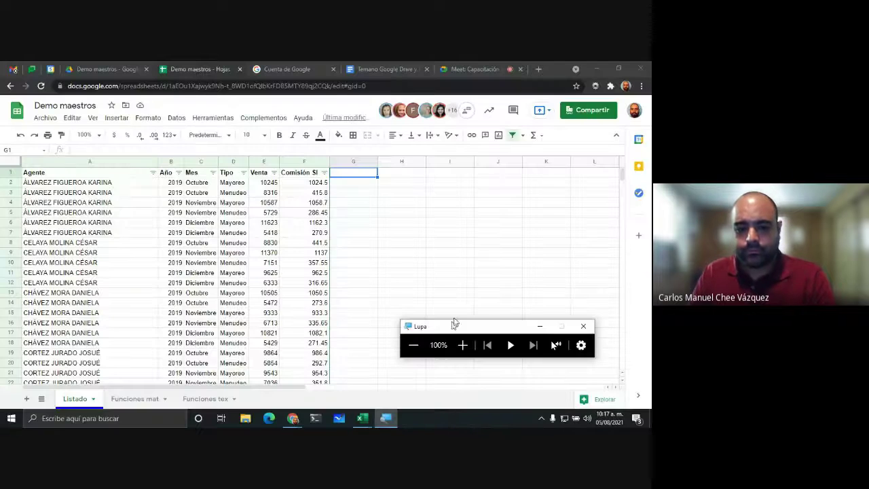
pyautogui.click(349, 259)
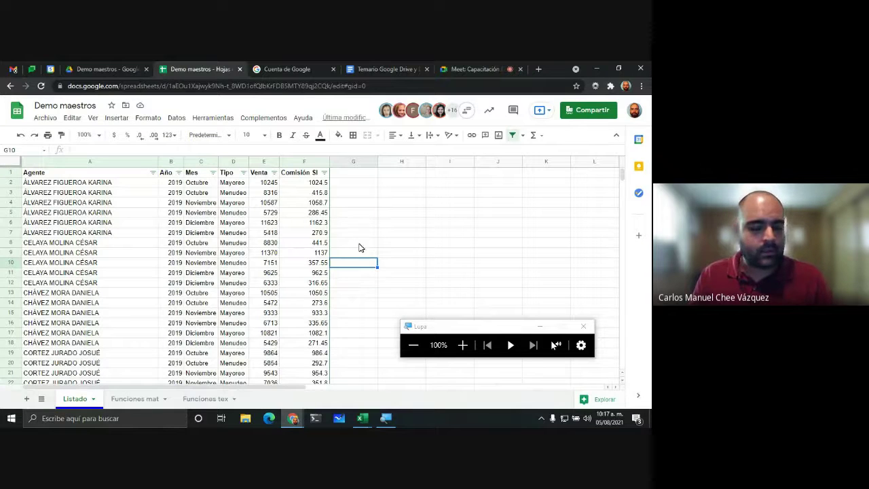
pyautogui.click(277, 244)
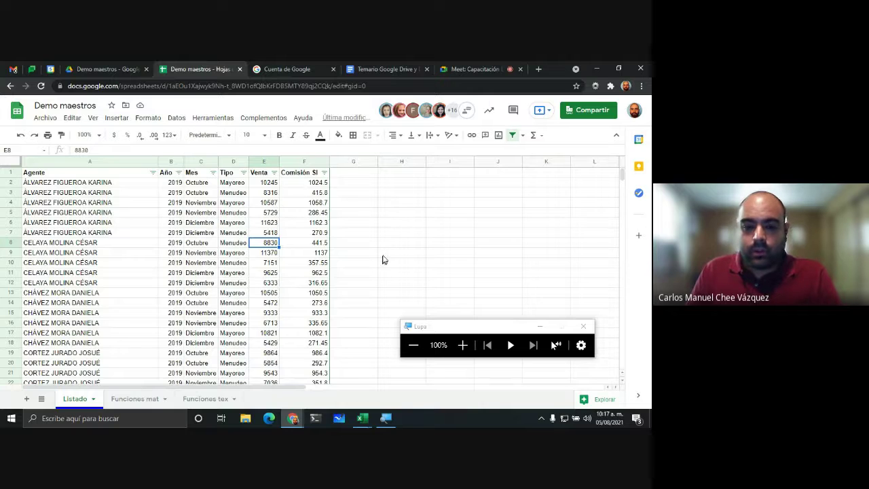
pyautogui.click(385, 255)
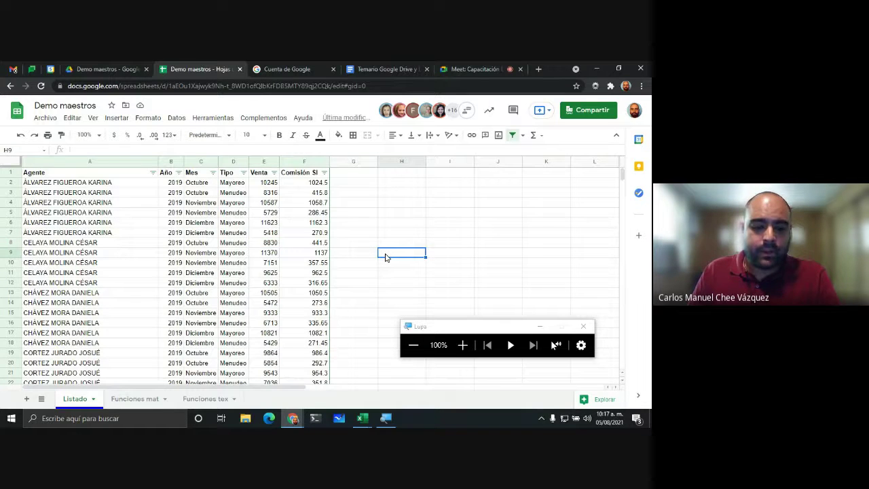
pyautogui.moveTo(457, 327); pyautogui.dragTo(108, 341)
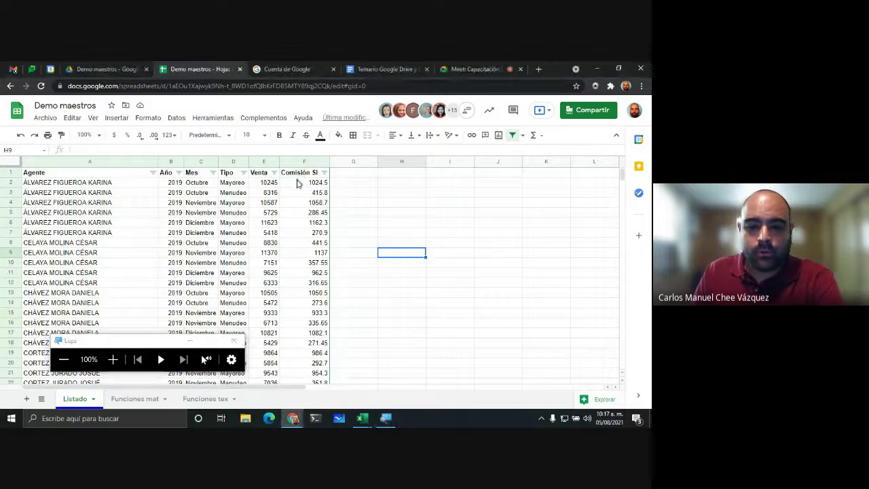
pyautogui.moveTo(302, 177); pyautogui.dragTo(299, 276)
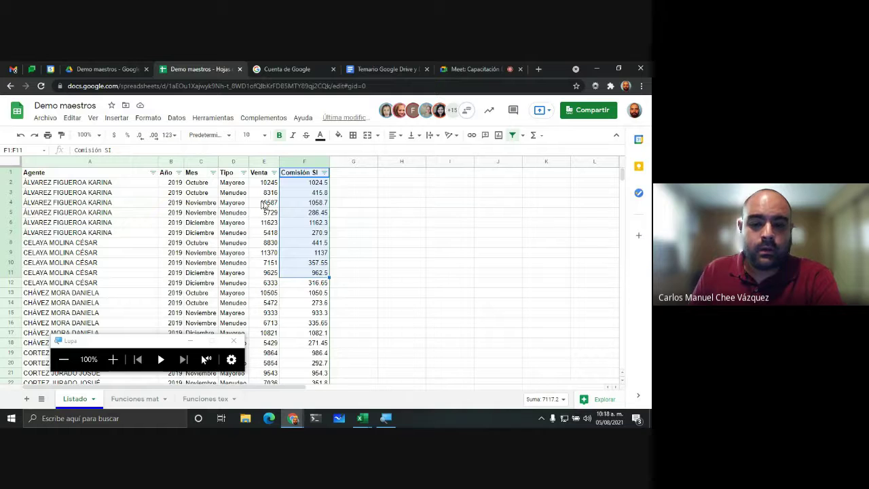
# Step: Insert a column chart of the Comisión SI values in F1:F11
pyautogui.click(113, 360)
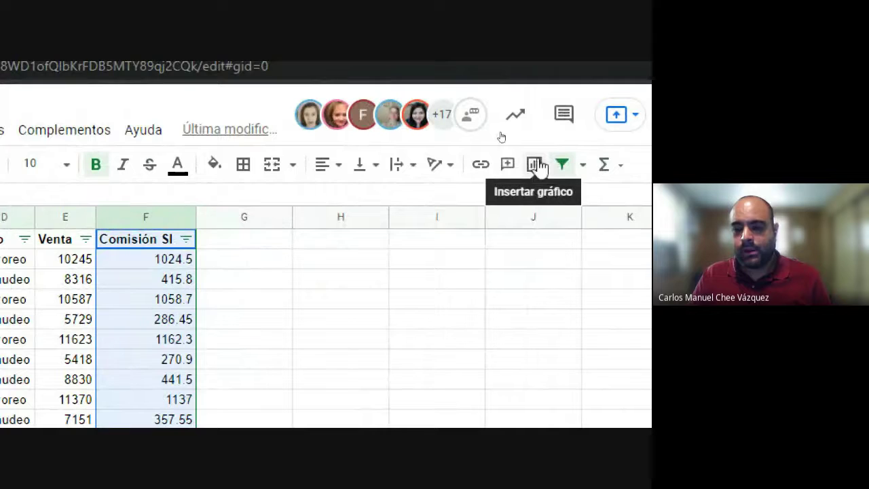
pyautogui.click(535, 170)
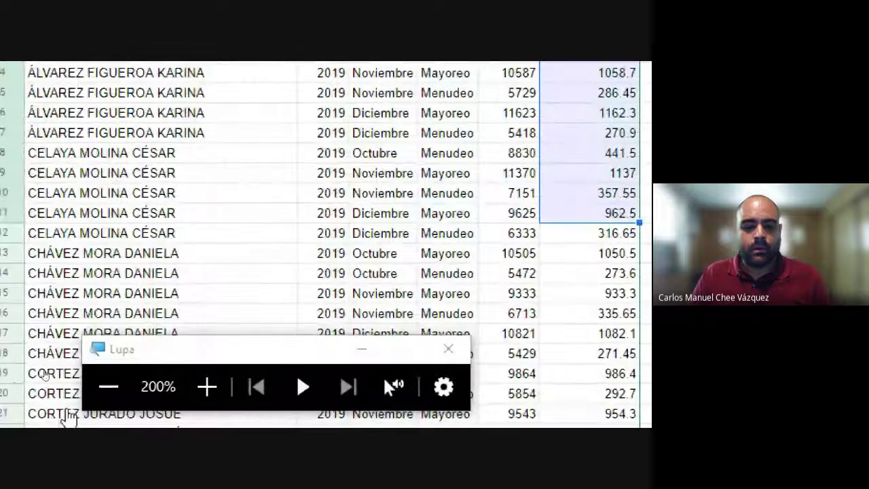
pyautogui.click(109, 386)
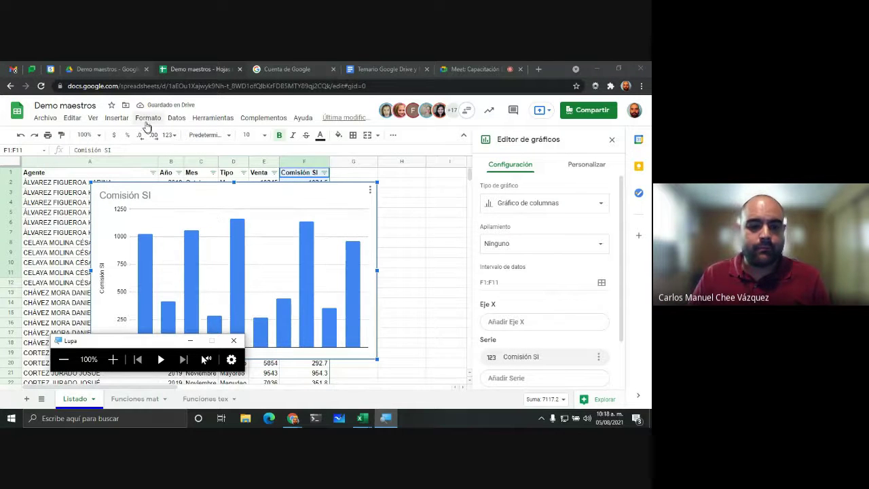
# Step: Nudge the Comisión SI chart down-right and reopen it with Editar gráfico
pyautogui.click(116, 117)
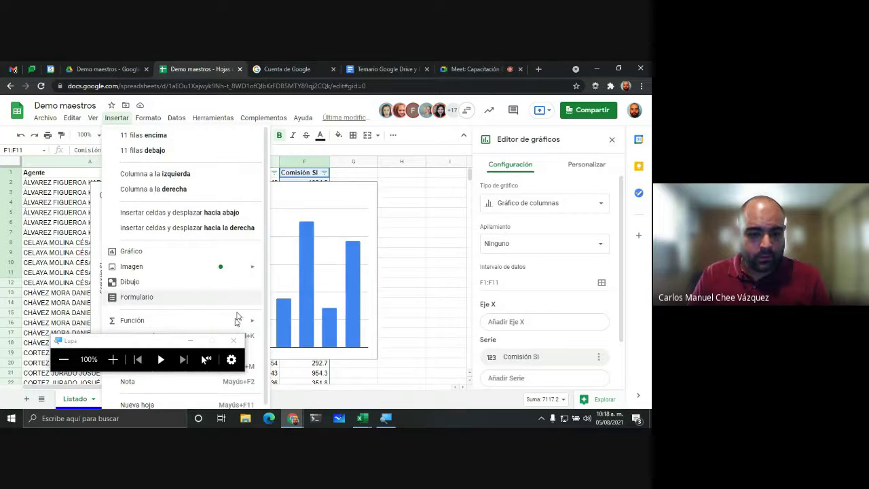
pyautogui.click(264, 218)
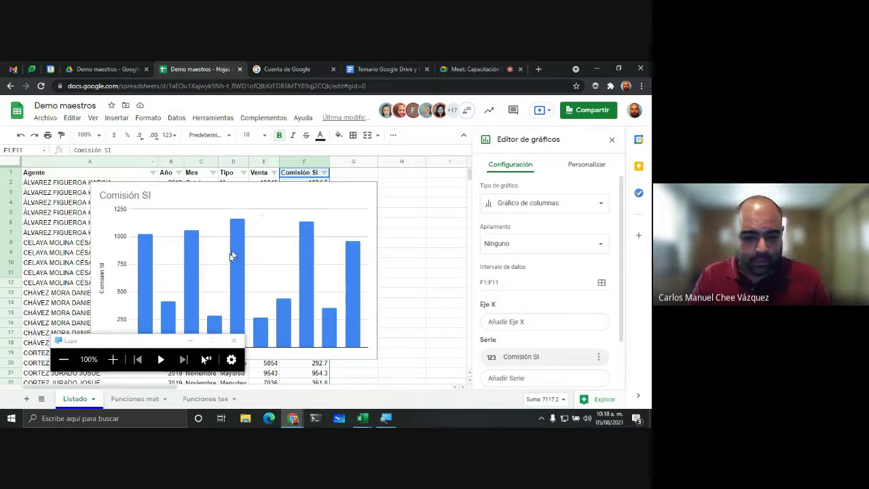
pyautogui.click(291, 224)
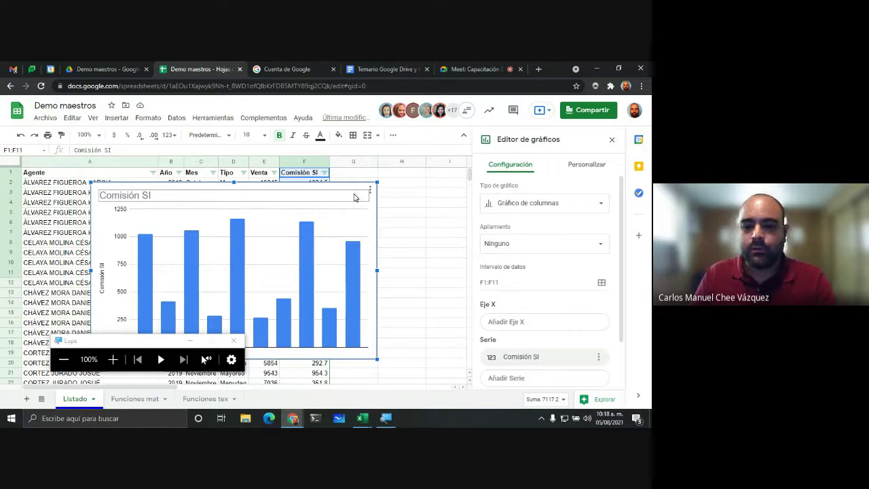
pyautogui.press('Escape')
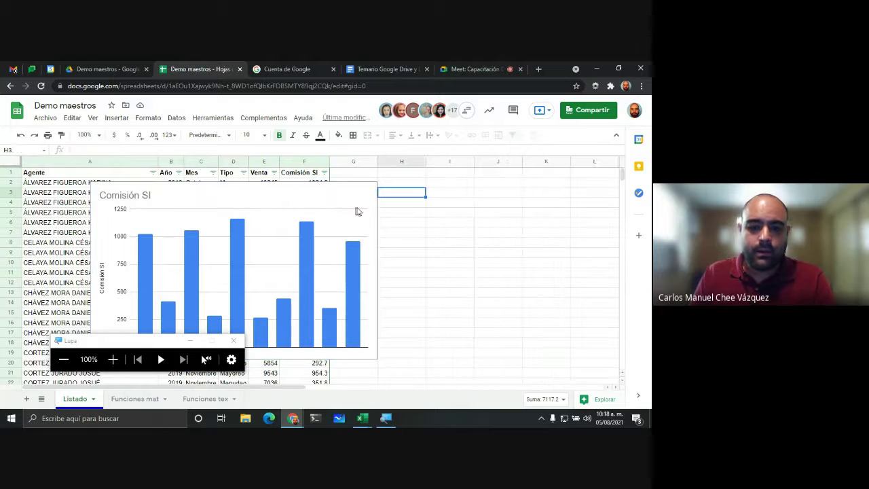
pyautogui.click(353, 190)
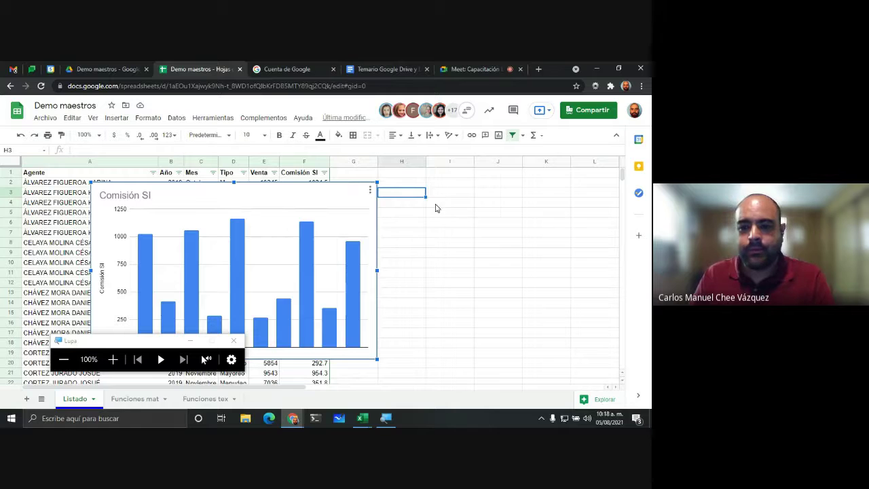
pyautogui.moveTo(351, 197); pyautogui.dragTo(395, 207)
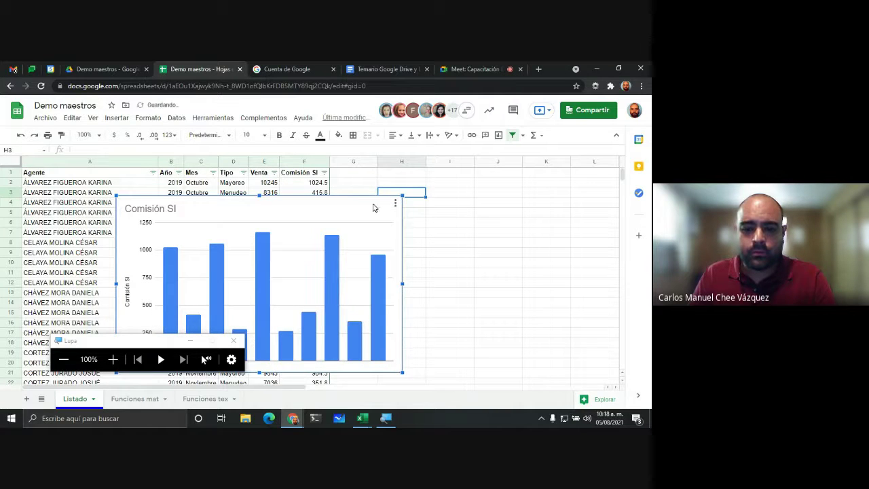
pyautogui.click(395, 205)
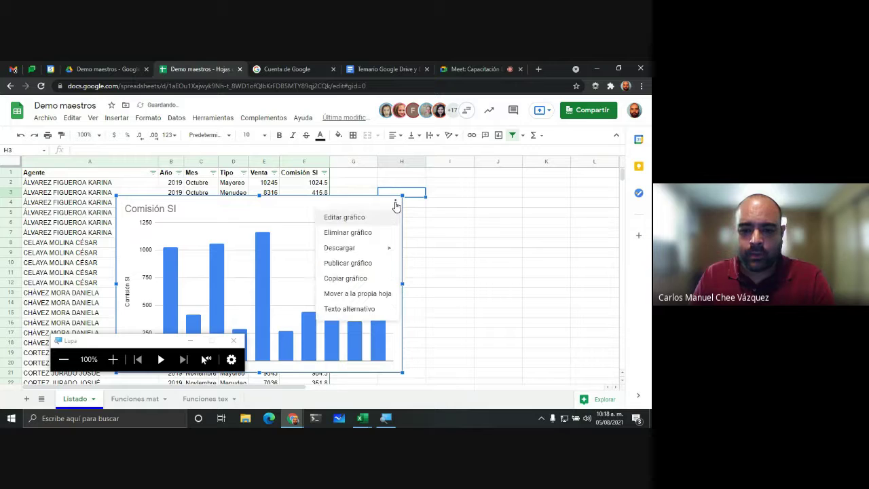
pyautogui.click(360, 219)
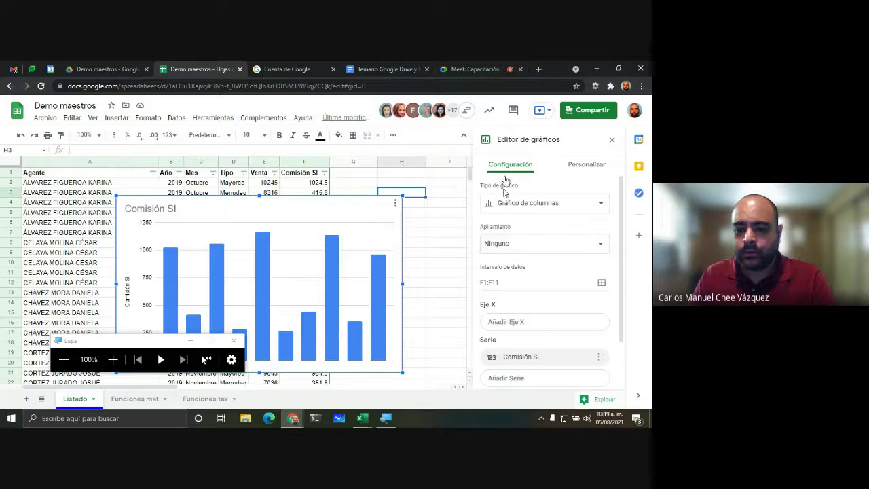
# Step: Change the chart type to the first Barras option for horizontal bars
pyautogui.click(114, 359)
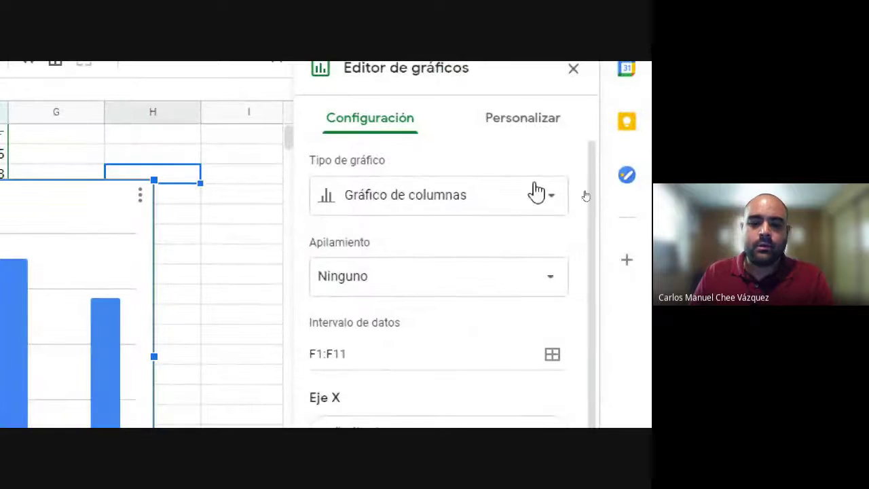
pyautogui.click(410, 205)
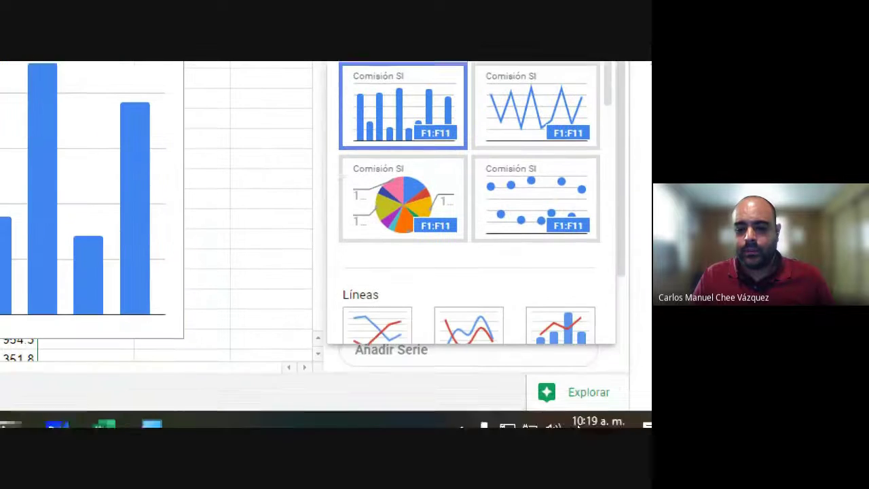
pyautogui.scroll(-5, 491, 204)
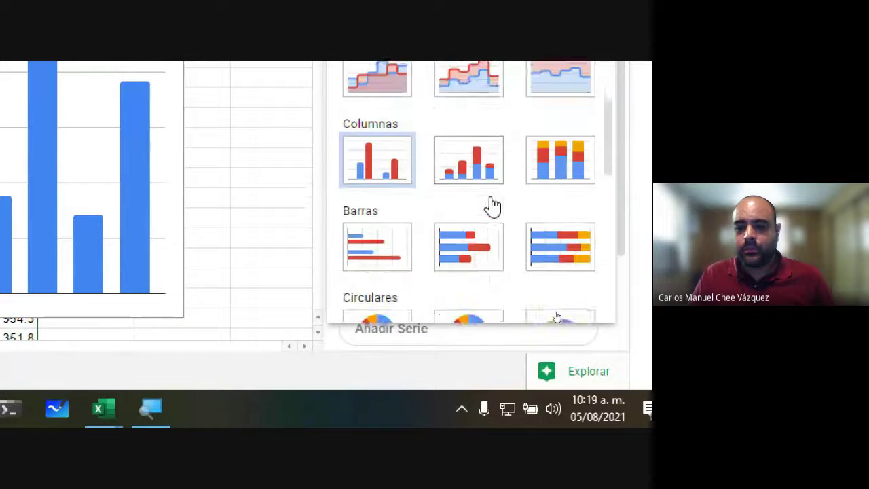
pyautogui.scroll(-3, 491, 203)
pyautogui.scroll(4, 491, 203)
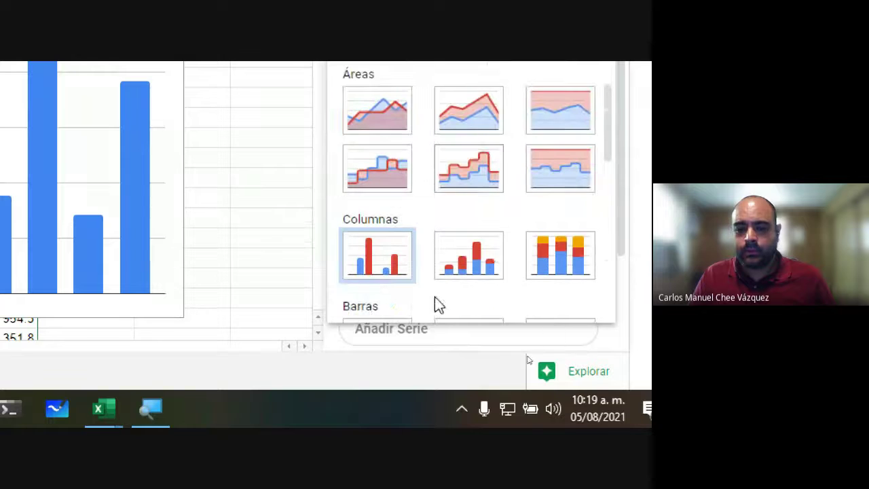
pyautogui.scroll(-2, 411, 252)
pyautogui.click(383, 246)
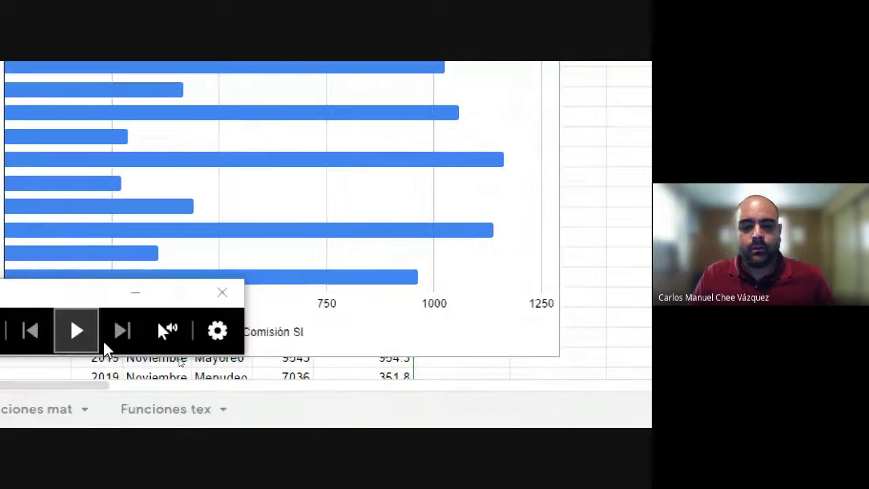
pyautogui.click(101, 329)
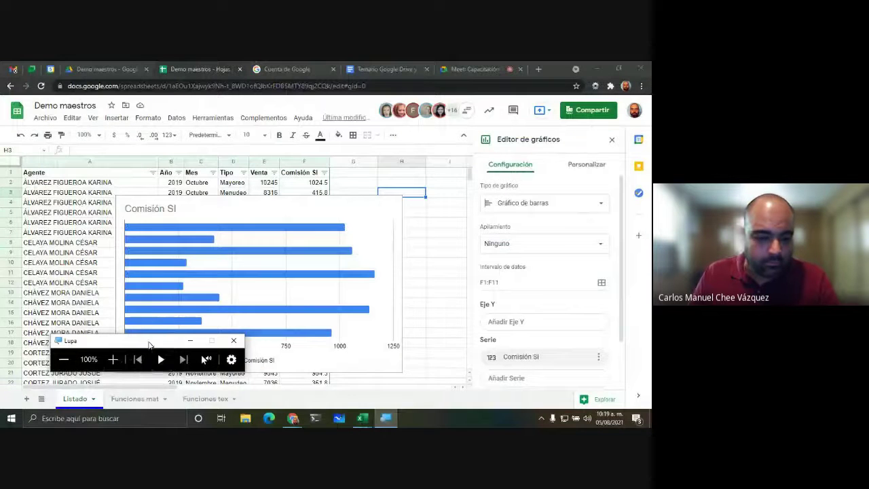
# Step: Move the Comisión SI bar chart to sit over rows 3–19
pyautogui.moveTo(150, 345); pyautogui.dragTo(116, 375)
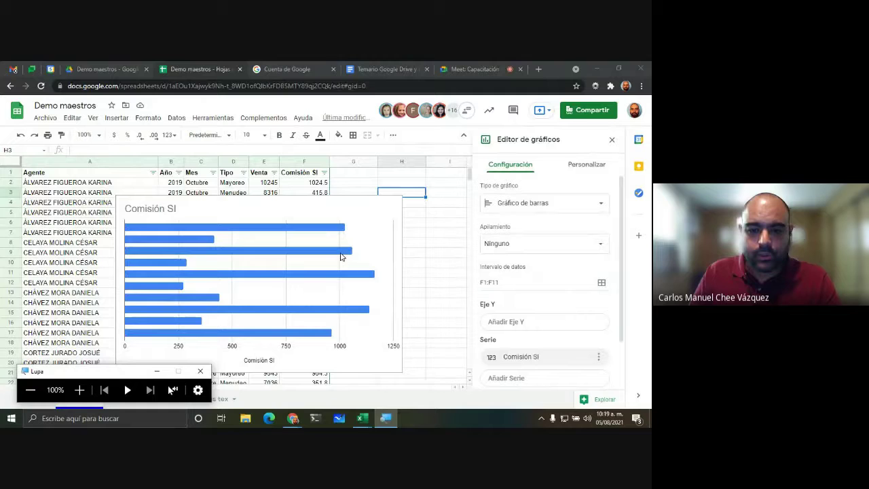
pyautogui.click(285, 215)
pyautogui.click(298, 230)
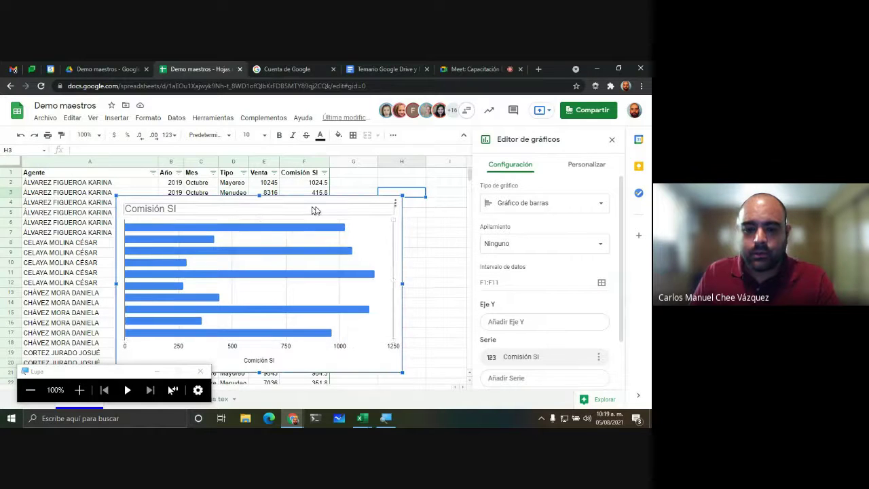
pyautogui.moveTo(316, 208); pyautogui.dragTo(350, 294)
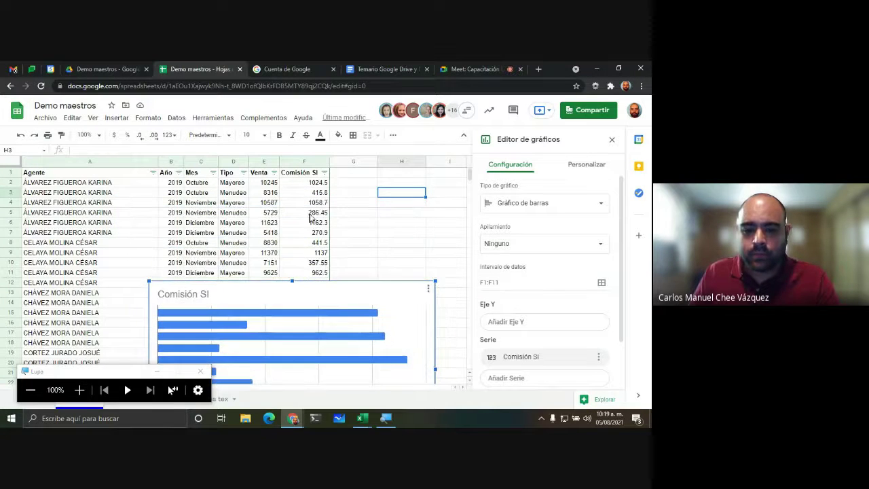
pyautogui.scroll(-2, 312, 204)
pyautogui.scroll(2, 363, 192)
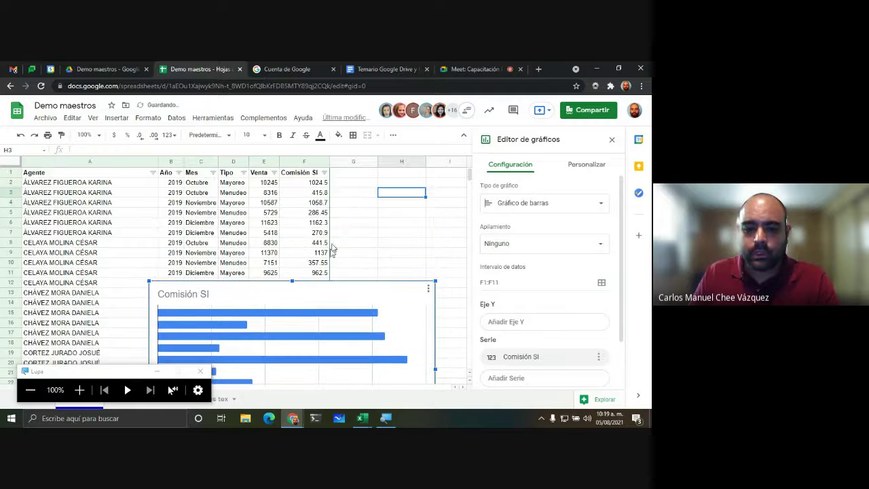
pyautogui.moveTo(330, 288); pyautogui.dragTo(312, 189)
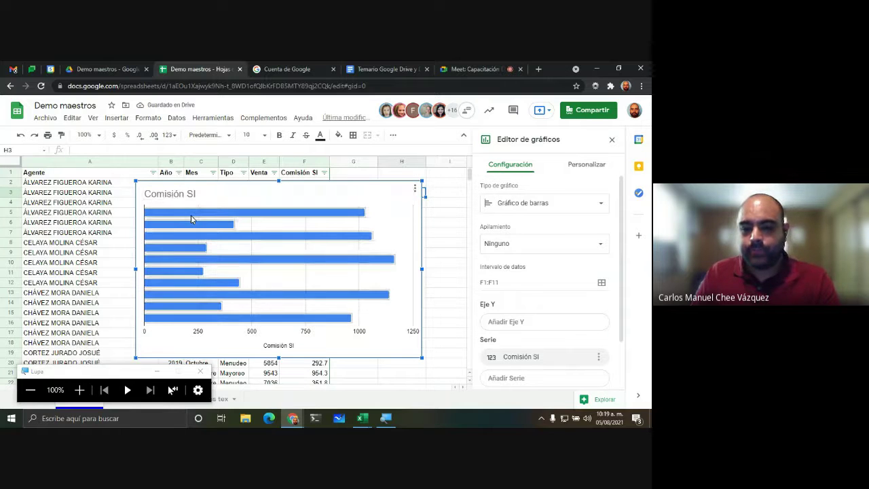
# Step: Delete the chart, select cell H4, and bring up the Mes filter options
pyautogui.click(396, 191)
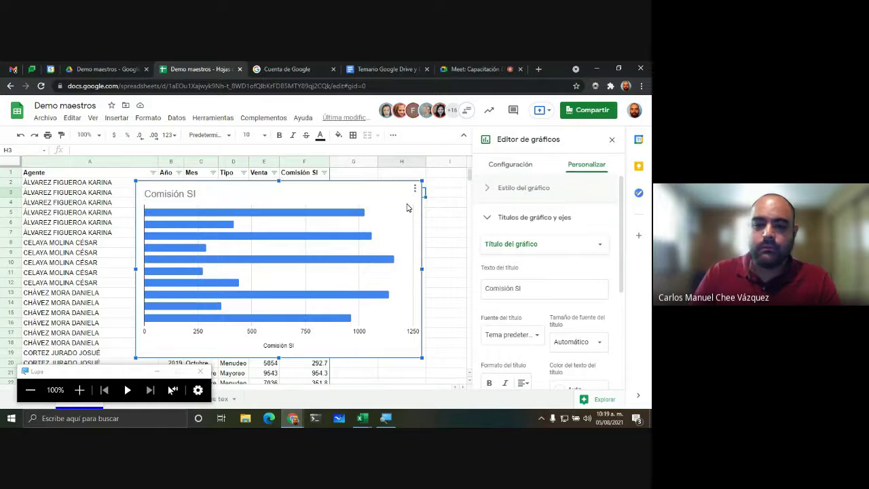
pyautogui.press('Delete')
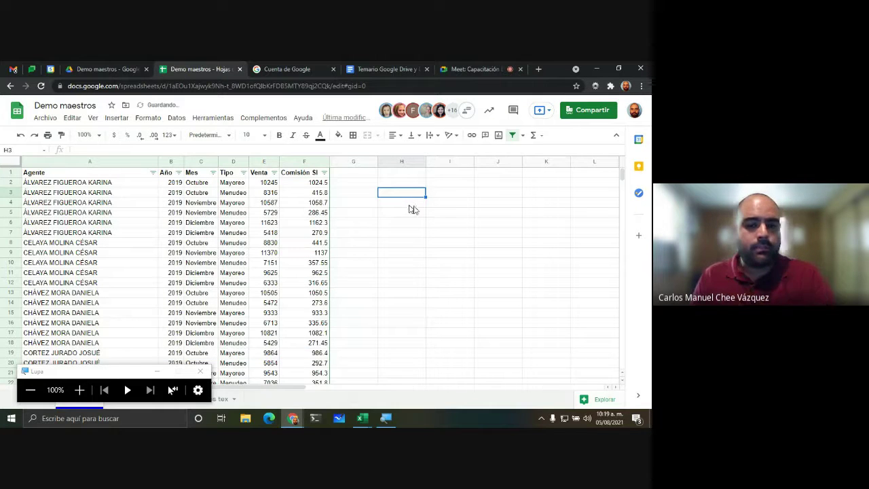
pyautogui.click(400, 203)
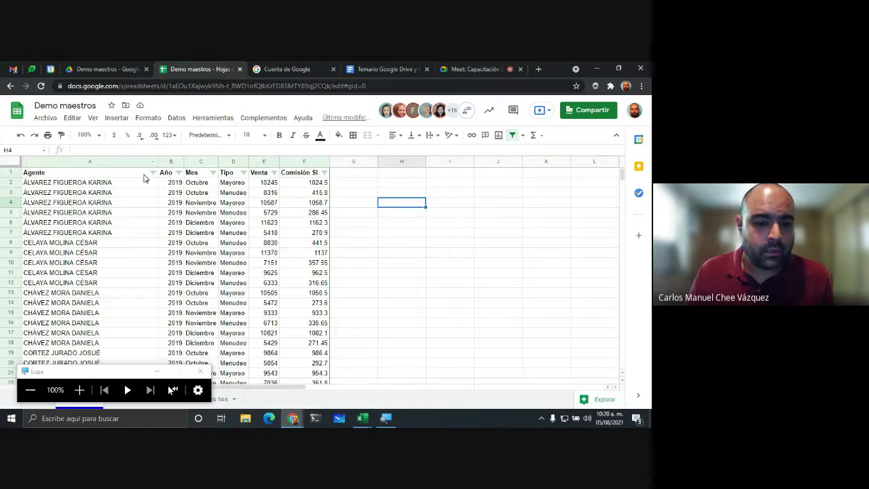
pyautogui.click(212, 173)
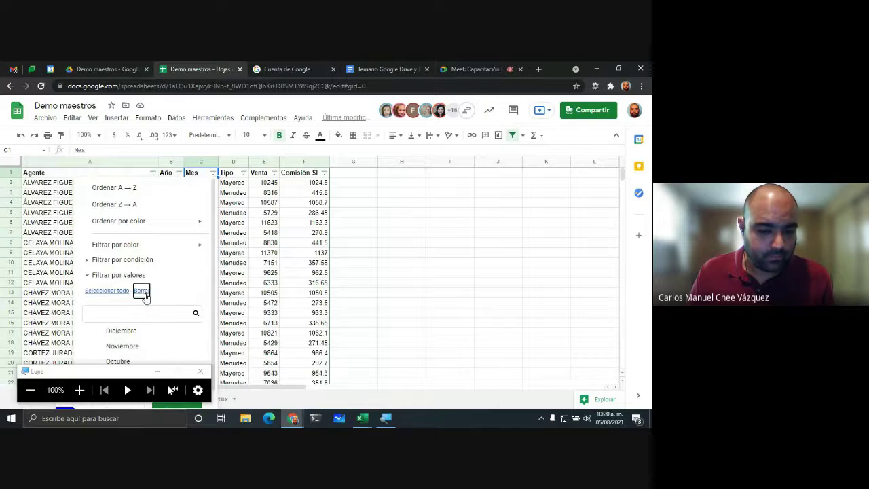
# Step: Close the Mes filter unchanged, browse Funciones tex and Funciones mat, then return to Listado
pyautogui.click(116, 361)
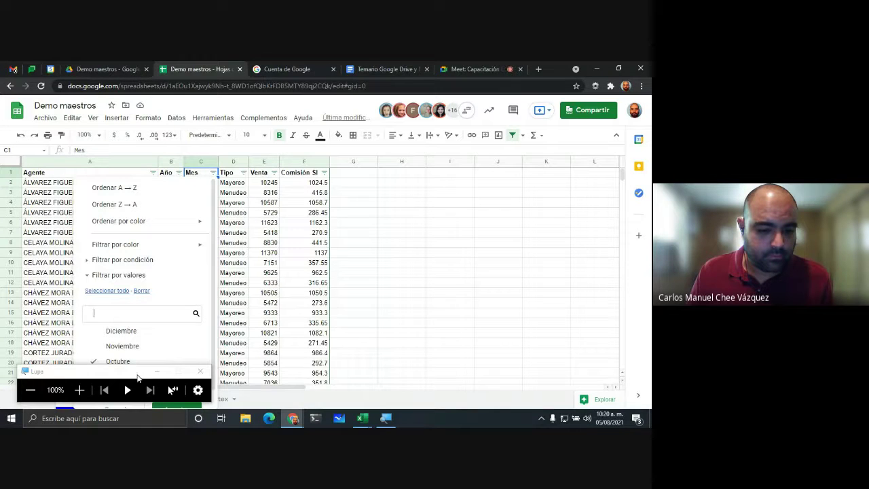
pyautogui.moveTo(137, 375); pyautogui.dragTo(455, 331)
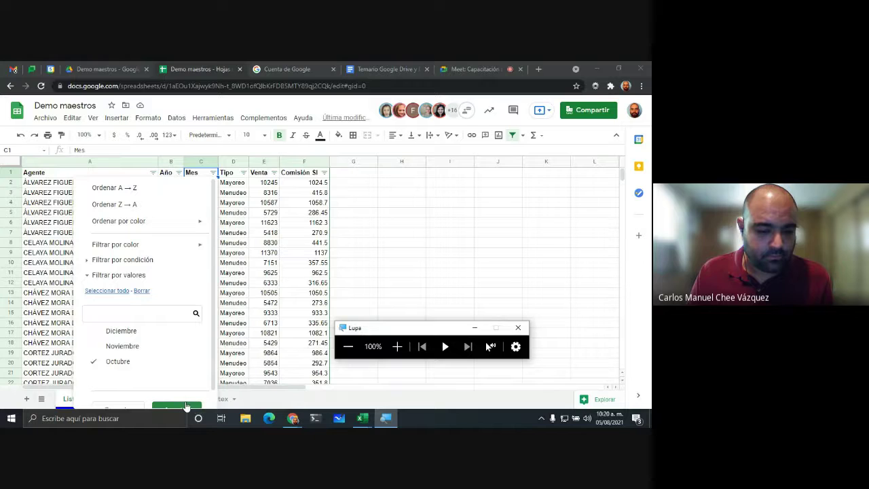
pyautogui.click(220, 399)
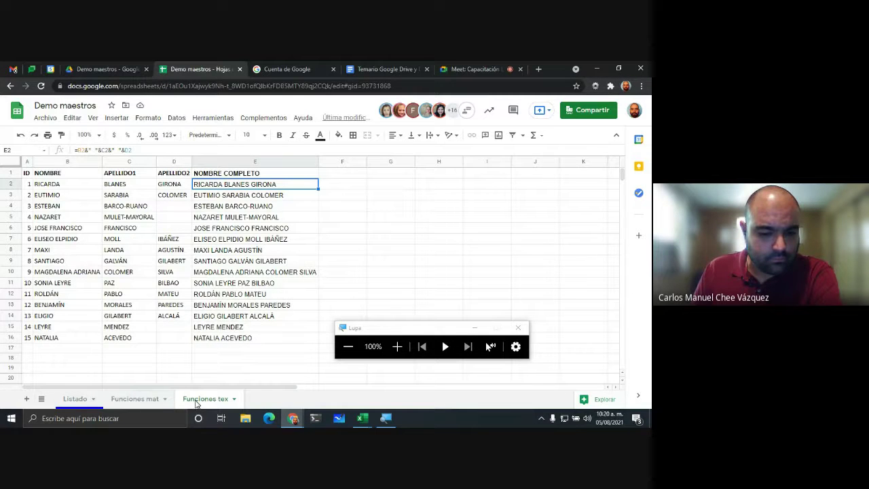
pyautogui.click(140, 401)
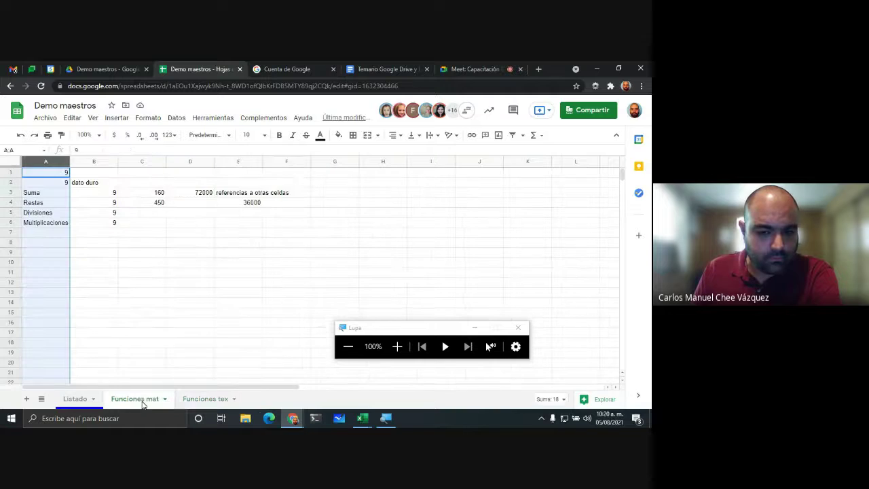
pyautogui.click(201, 404)
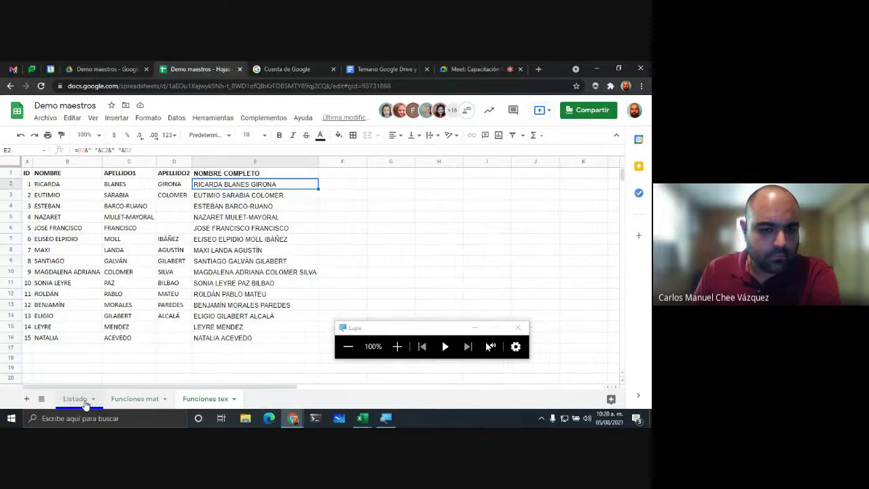
pyautogui.click(85, 403)
pyautogui.hotkey('alt', 'Tab')
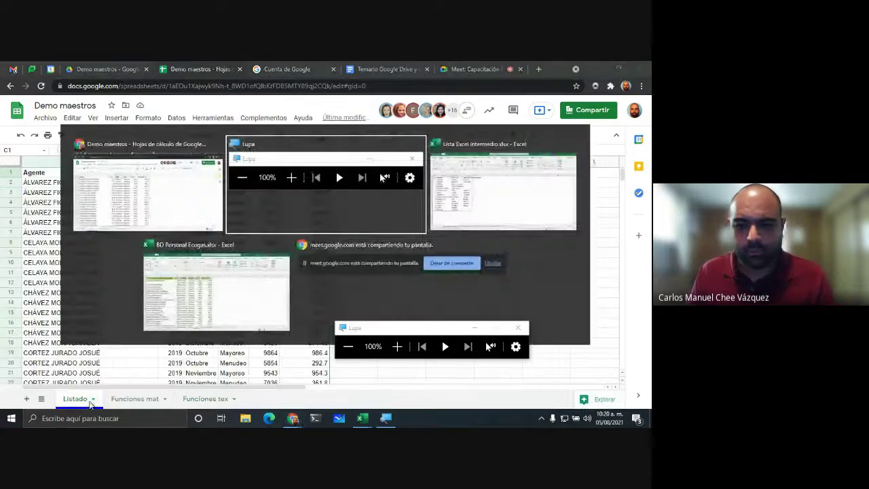
pyautogui.press('Tab')
pyautogui.hotkey('alt', 'Tab')
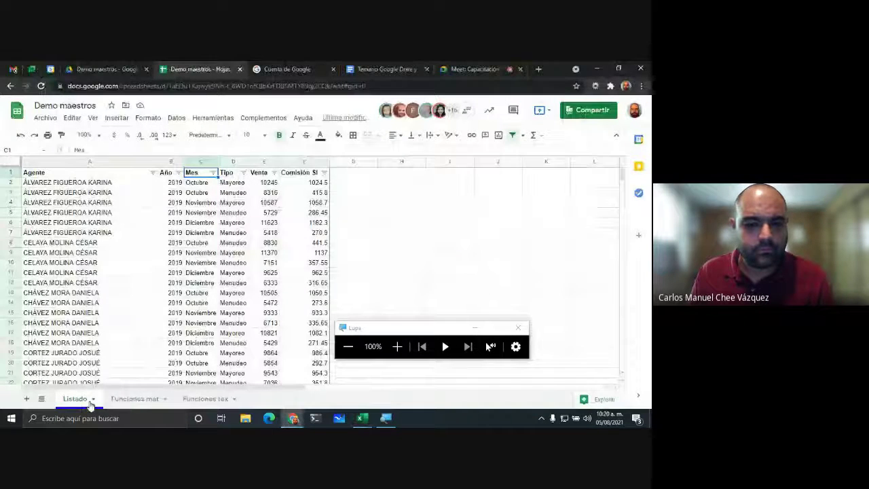
# Step: Filter the Mes column to show only Octubre
pyautogui.click(213, 174)
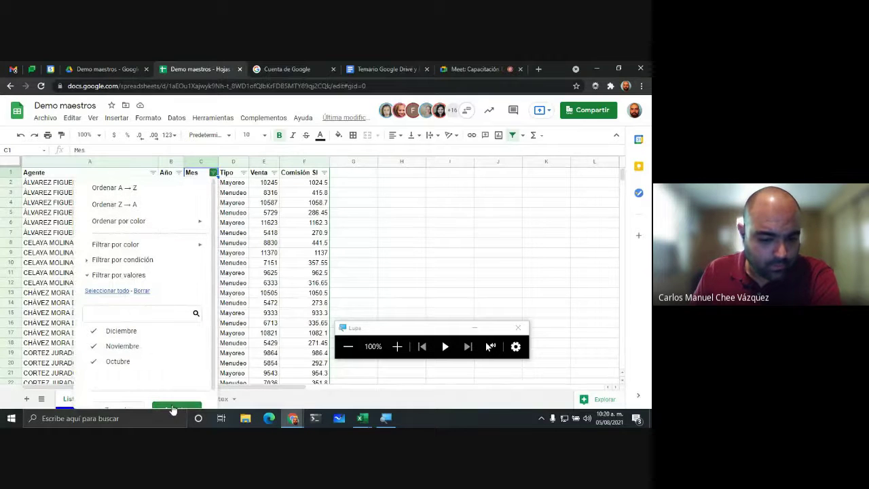
pyautogui.click(173, 410)
pyautogui.scroll(-2, 184, 336)
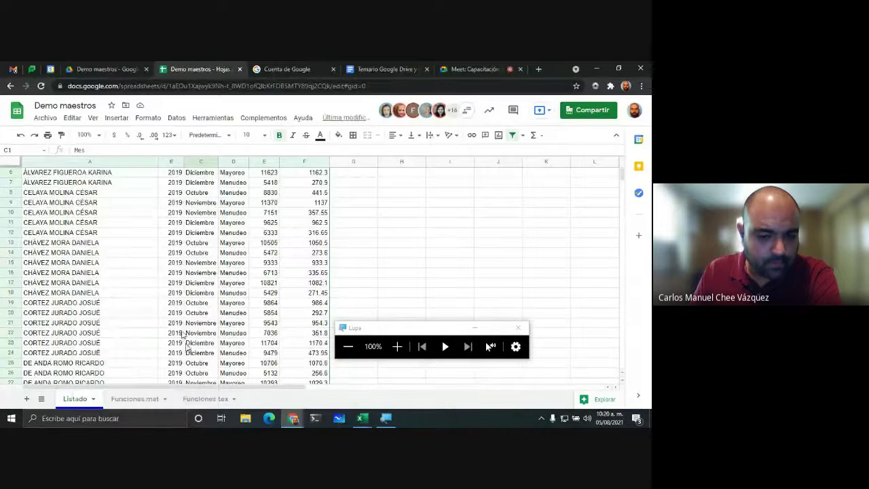
pyautogui.scroll(2, 212, 192)
pyautogui.click(213, 174)
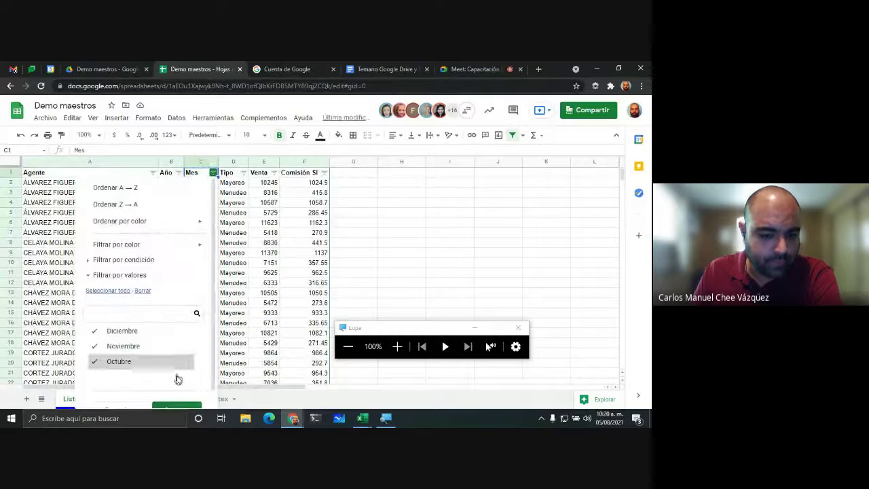
pyautogui.click(142, 291)
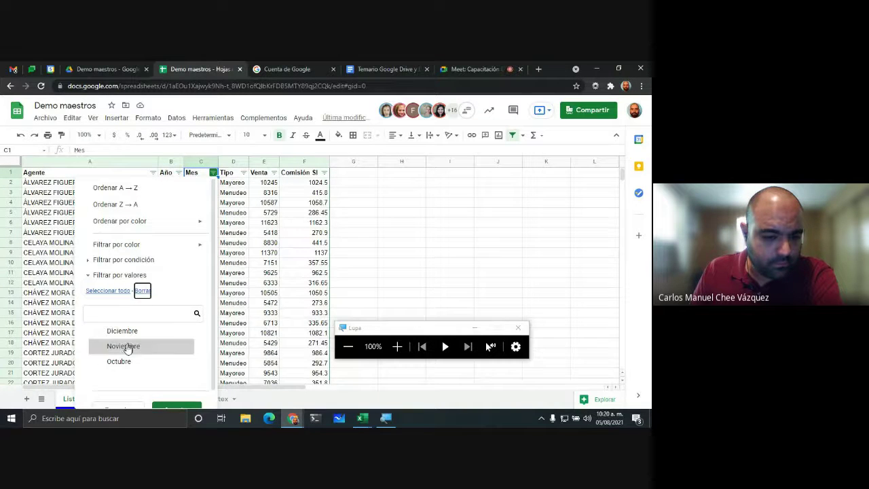
pyautogui.click(119, 361)
pyautogui.scroll(-1, 160, 407)
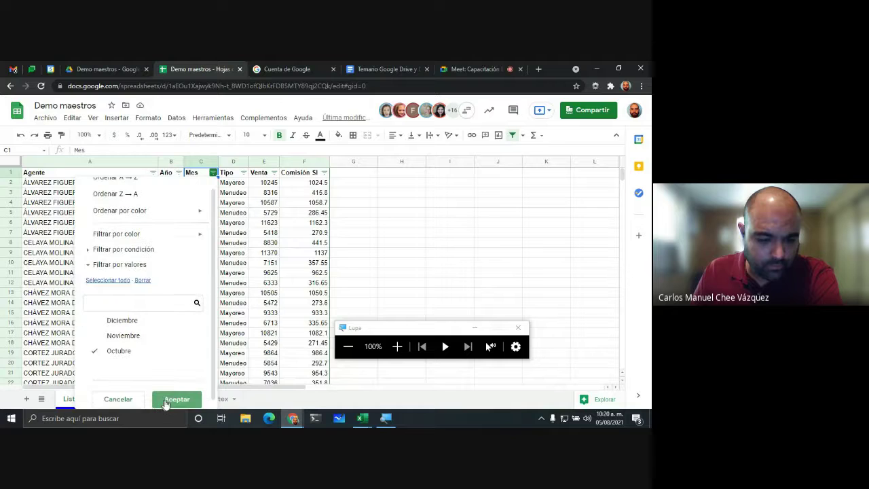
pyautogui.click(163, 404)
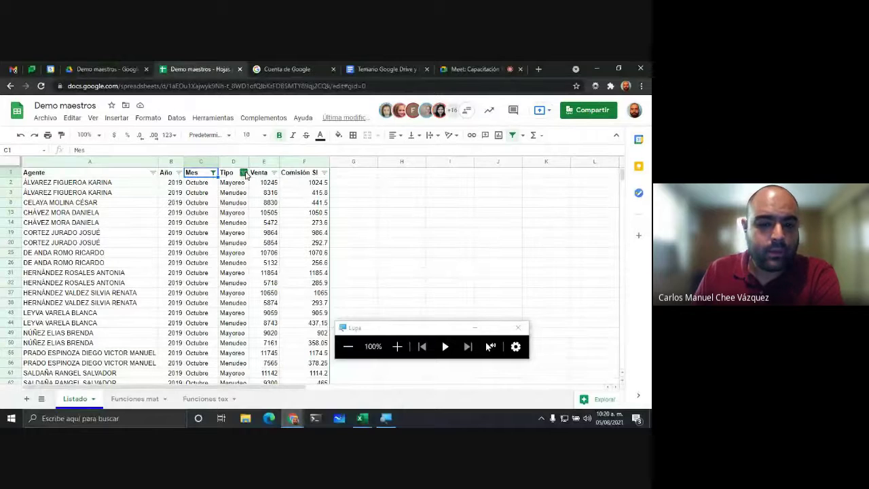
# Step: Filter the Tipo column to keep only Mayoreo rows
pyautogui.click(244, 173)
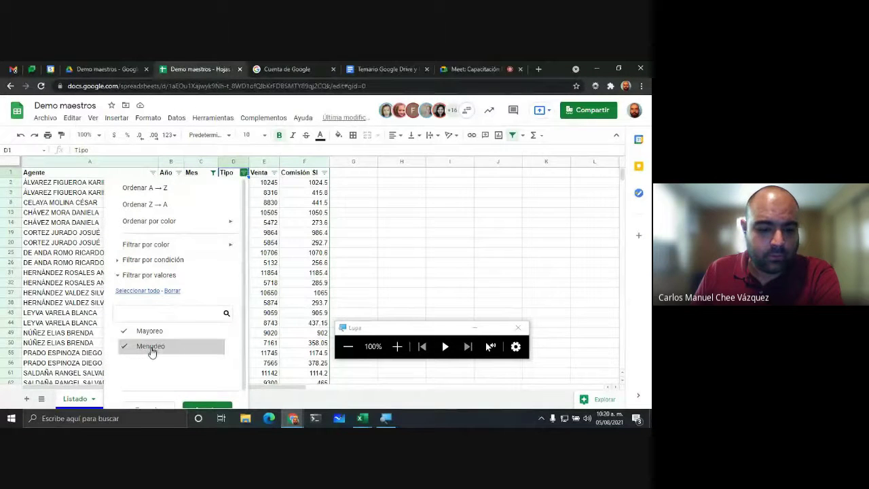
pyautogui.click(206, 405)
pyautogui.click(274, 234)
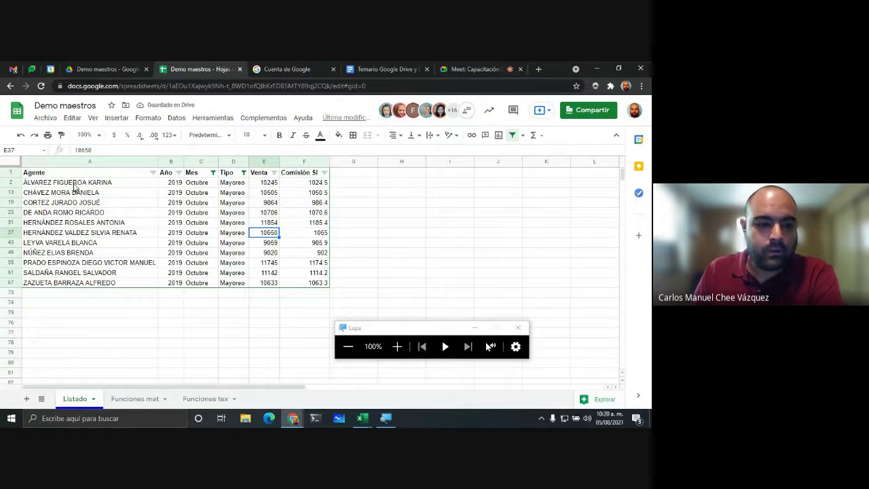
# Step: Select A1:A67 and Ctrl-add E1:E67, highlighting Agente and Venta with headers
pyautogui.moveTo(75, 185); pyautogui.dragTo(109, 280)
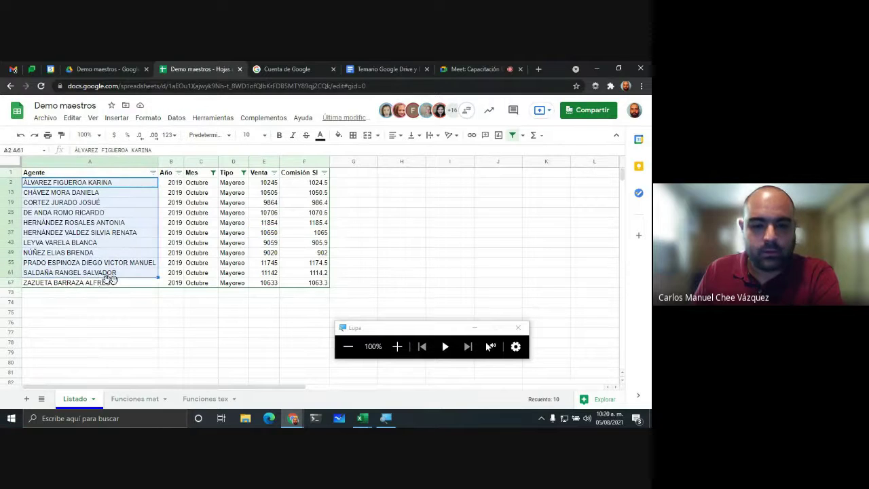
pyautogui.moveTo(275, 184); pyautogui.dragTo(278, 282)
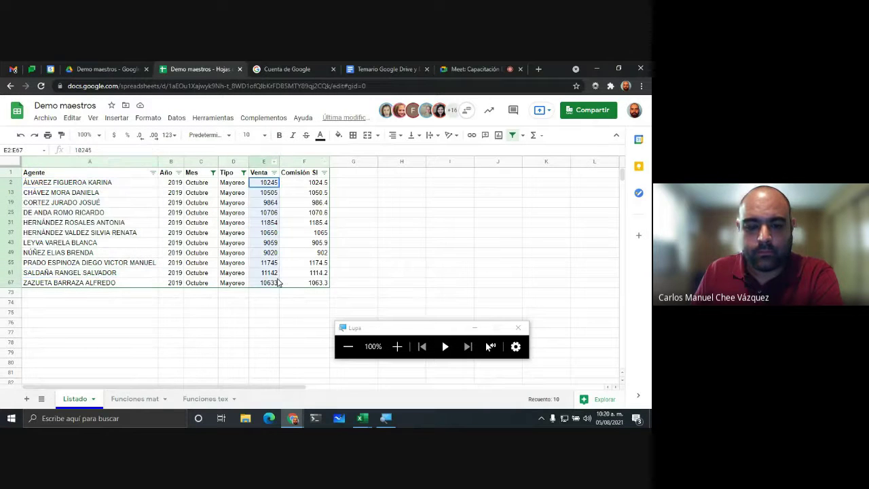
pyautogui.click(404, 221)
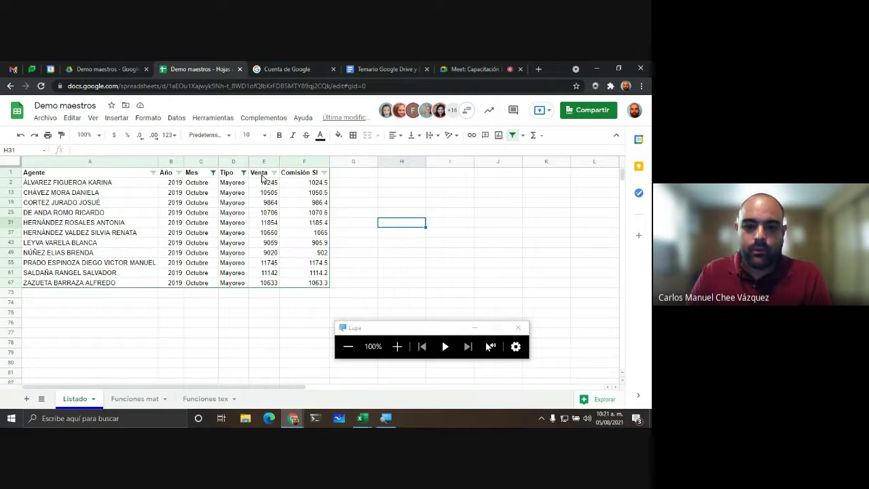
pyautogui.moveTo(264, 176); pyautogui.dragTo(265, 288)
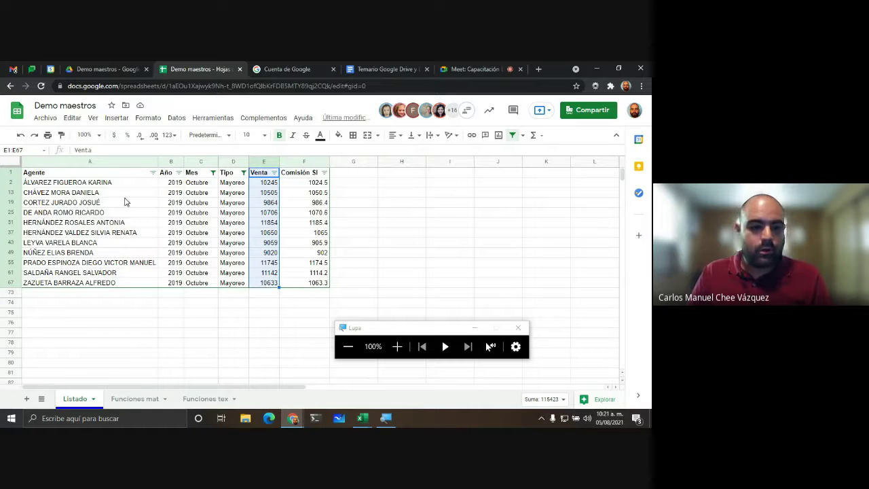
pyautogui.moveTo(39, 175); pyautogui.dragTo(44, 285)
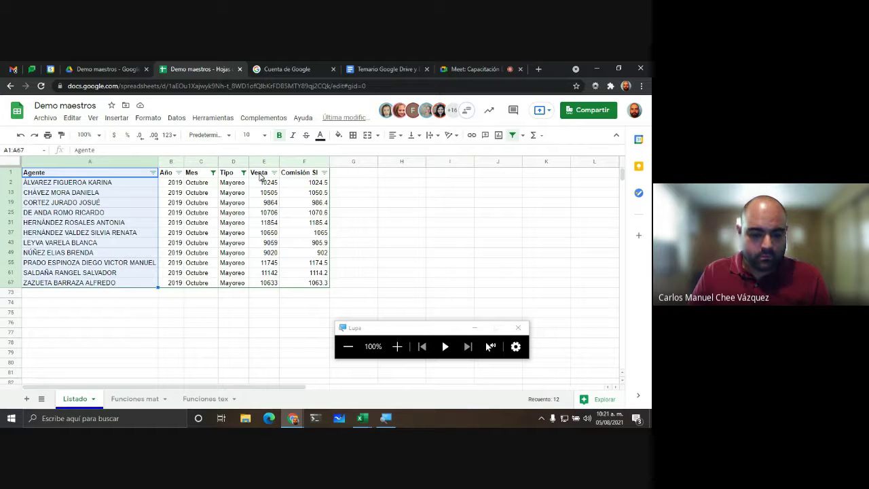
pyautogui.moveTo(265, 175); pyautogui.dragTo(265, 286)
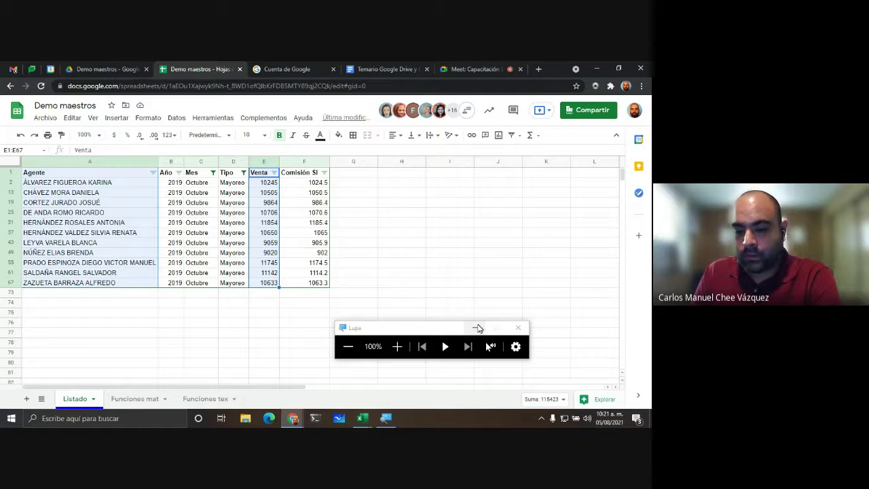
pyautogui.click(119, 119)
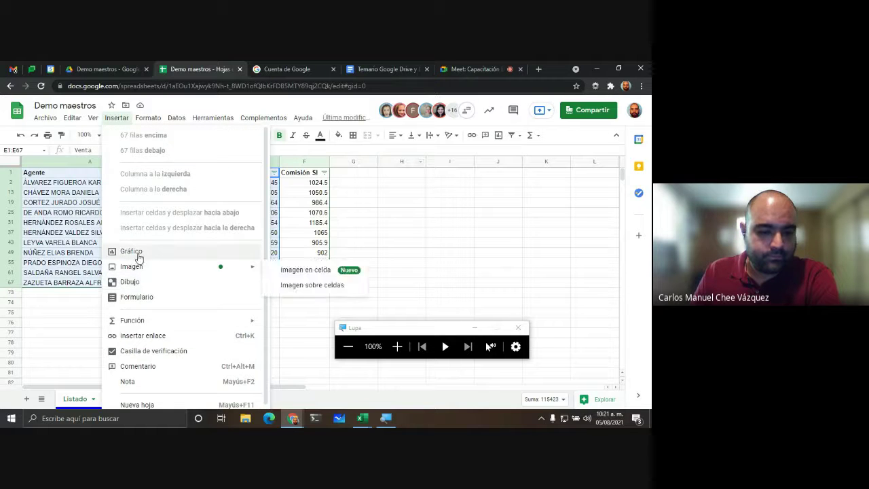
pyautogui.press('Escape')
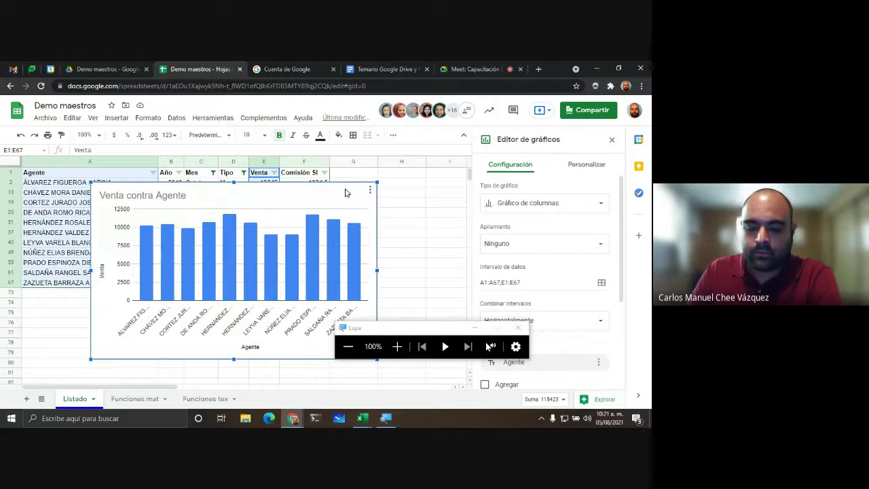
pyautogui.press('Delete')
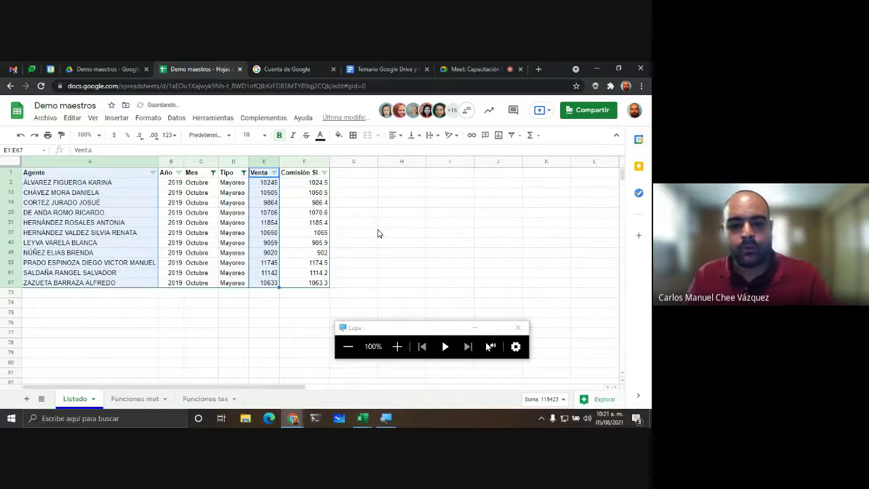
# Step: Add Menudeo back into the Tipo filter alongside Mayoreo
pyautogui.click(243, 173)
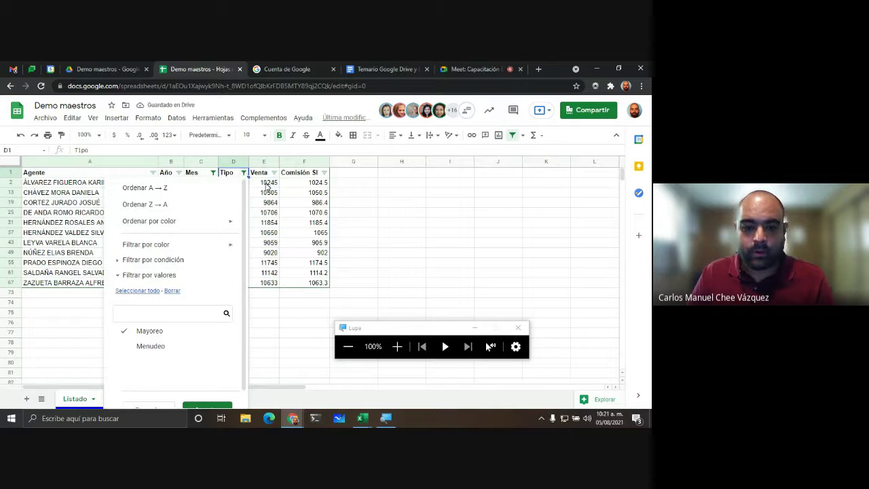
pyautogui.click(146, 346)
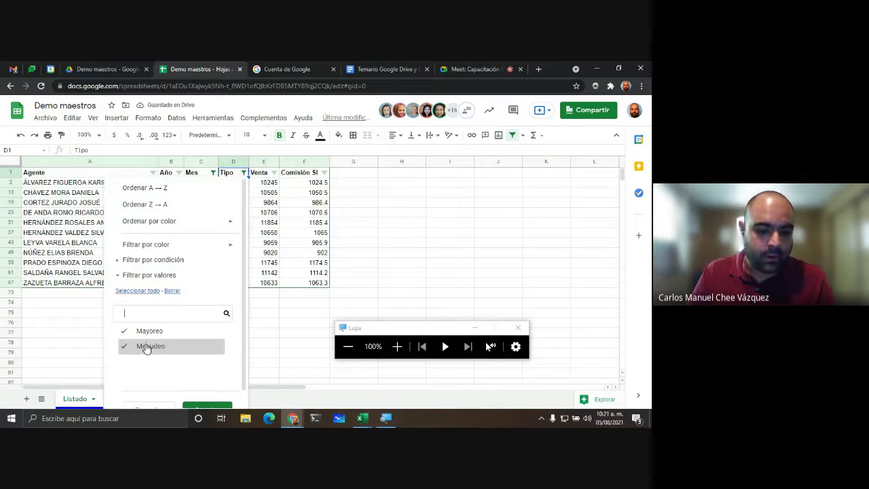
pyautogui.click(207, 408)
# Step: Select A1:A68 and Ctrl-add D1:E68 for the Agente, Tipo and Venta columns
pyautogui.click(399, 262)
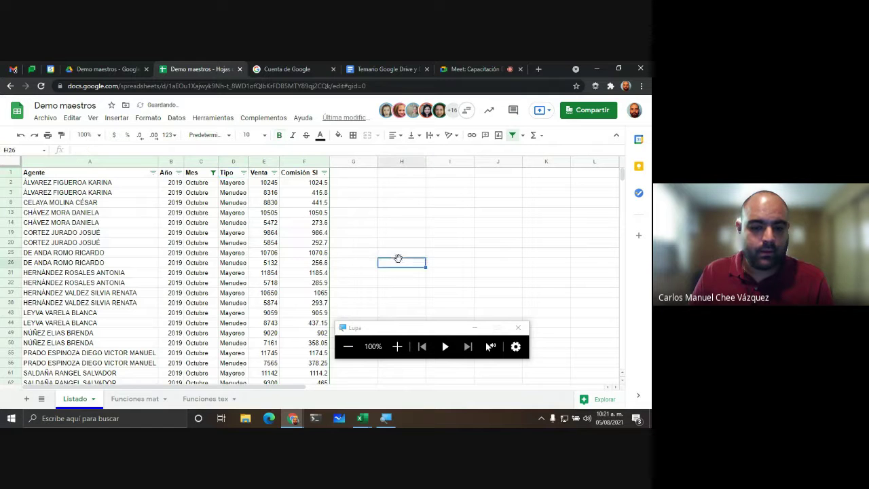
pyautogui.scroll(-1, 62, 204)
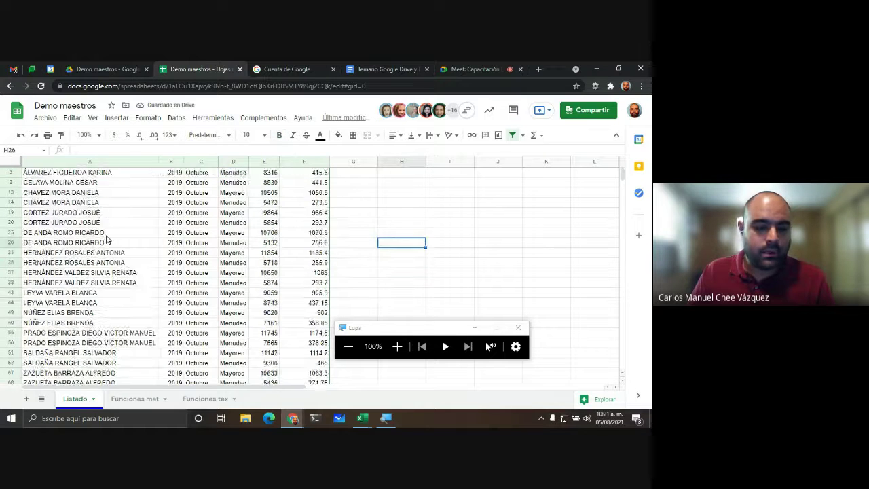
pyautogui.scroll(1, 48, 190)
pyautogui.click(59, 174)
pyautogui.scroll(-5, 75, 218)
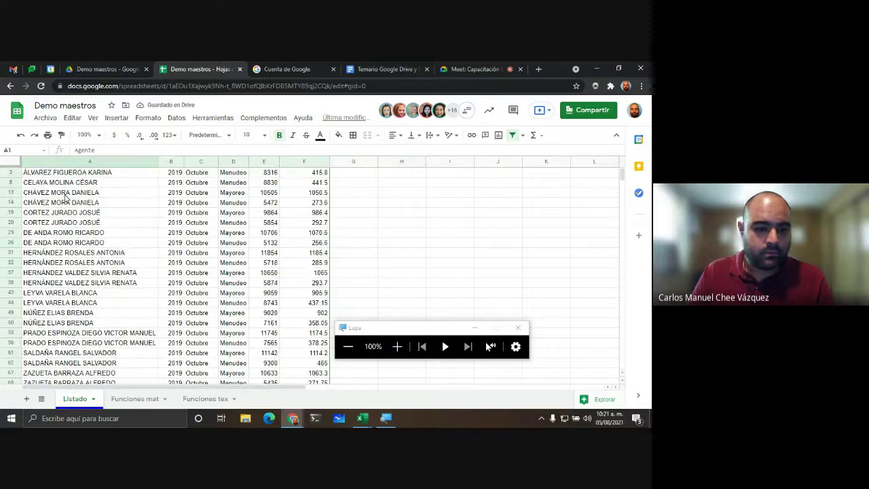
pyautogui.click(95, 280)
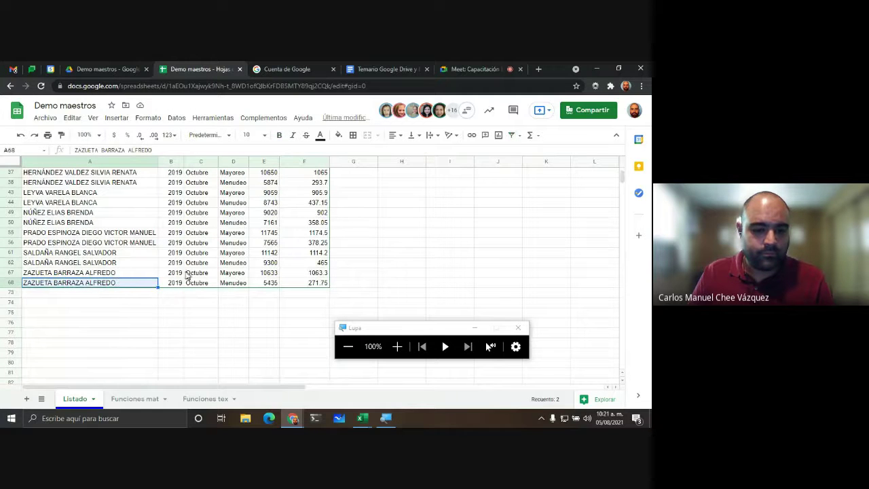
pyautogui.click(127, 310)
pyautogui.moveTo(110, 285); pyautogui.dragTo(121, 86)
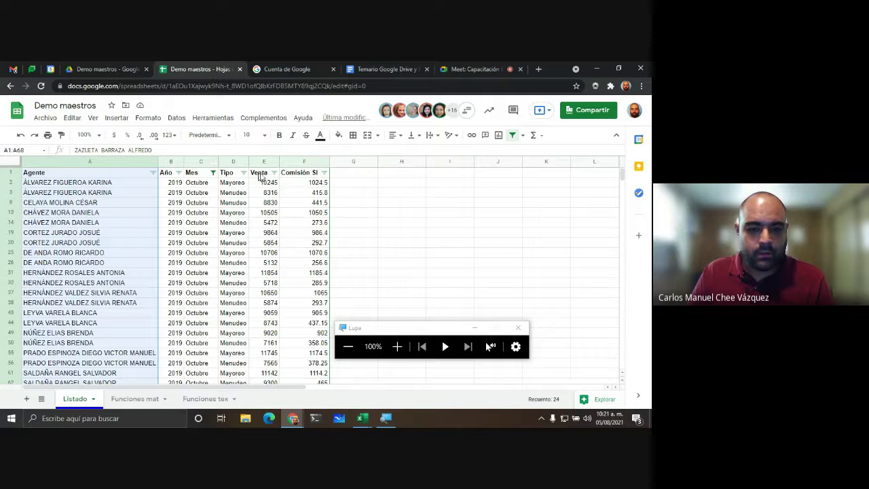
pyautogui.moveTo(238, 178); pyautogui.dragTo(273, 334)
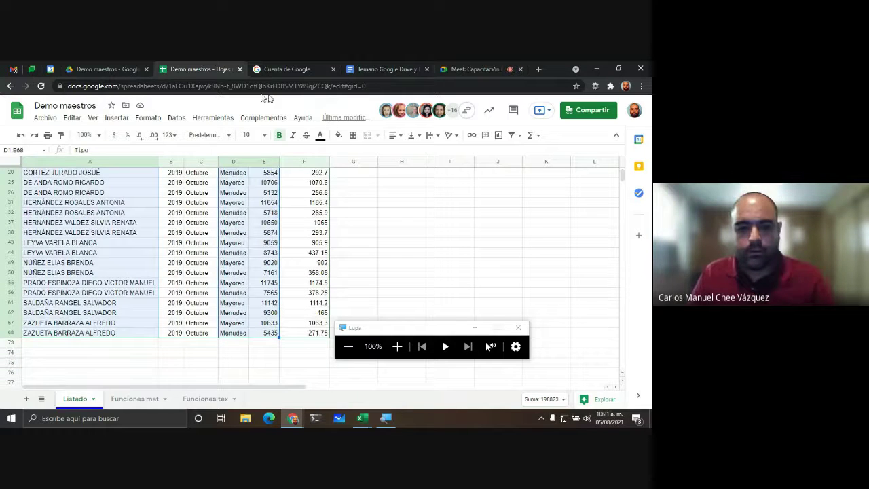
# Step: Switch the chart to a horizontal bar chart, then to a line chart
pyautogui.click(146, 121)
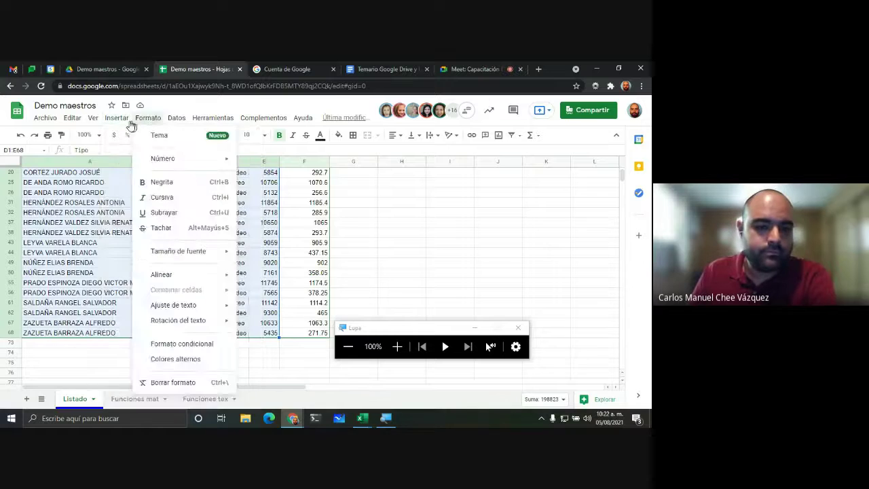
pyautogui.moveTo(122, 125)
pyautogui.press('Escape')
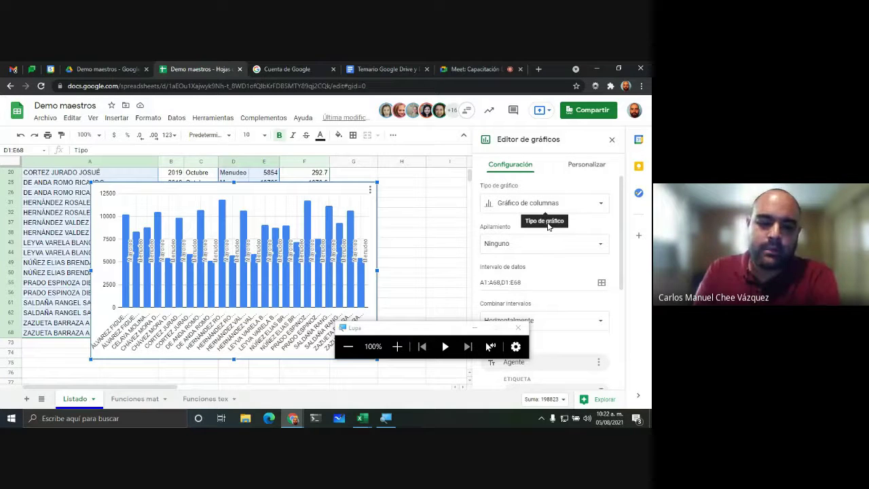
pyautogui.click(532, 205)
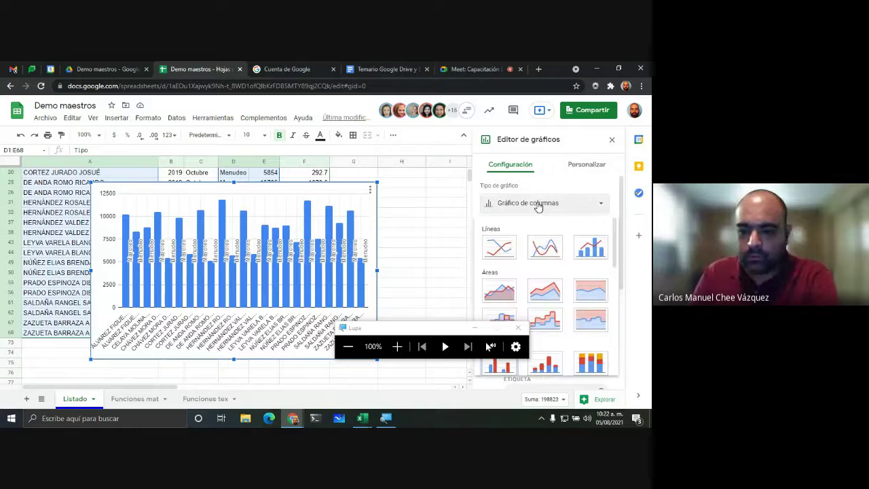
pyautogui.scroll(-3, 560, 324)
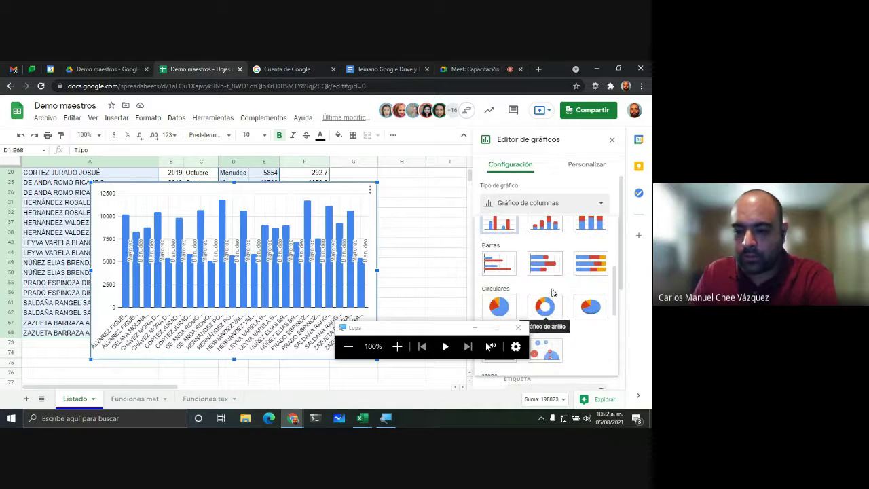
pyautogui.click(497, 265)
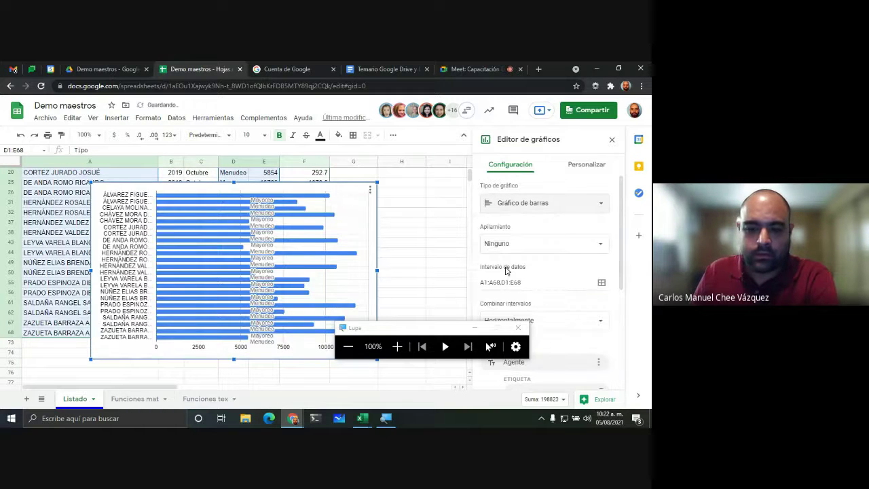
pyautogui.click(524, 205)
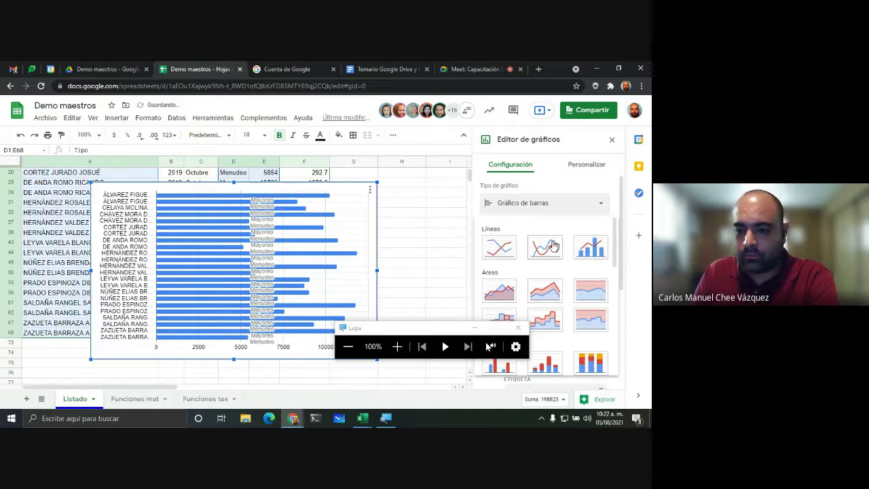
pyautogui.click(510, 251)
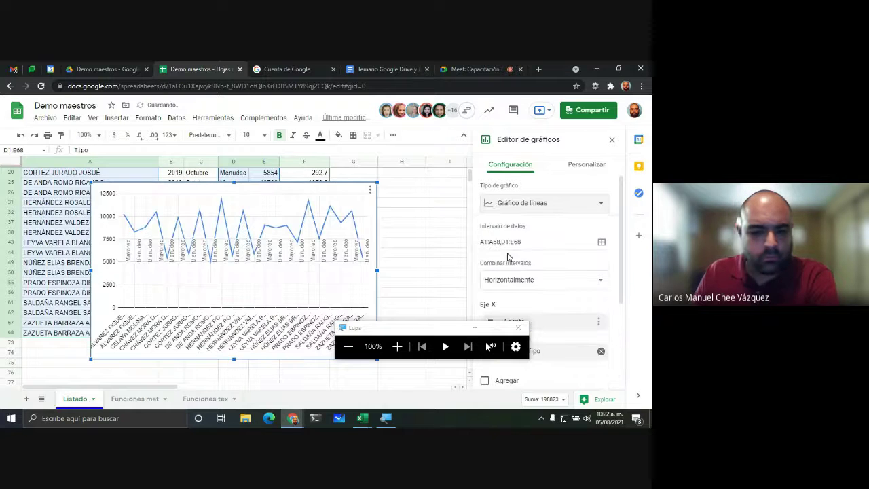
# Step: Try the chart as a combo chart, a stacked bar chart, then a pie chart
pyautogui.click(518, 204)
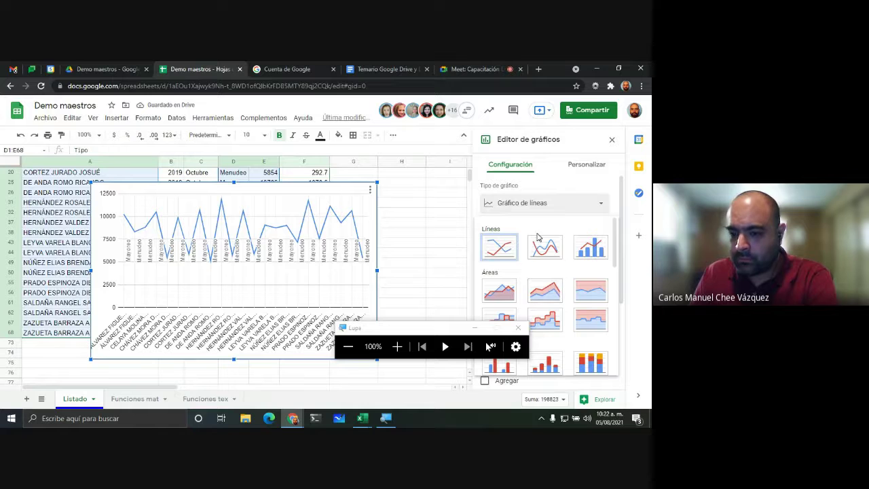
pyautogui.click(582, 248)
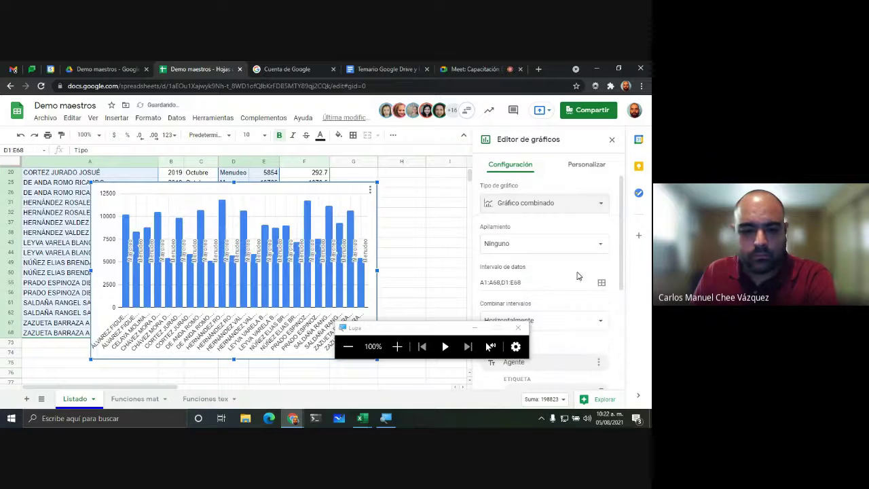
pyautogui.click(510, 203)
pyautogui.scroll(-5, 563, 288)
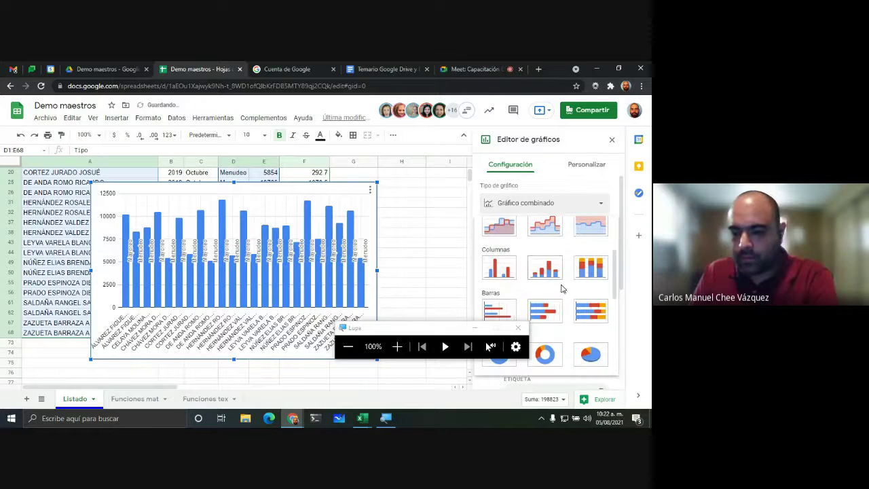
pyautogui.click(551, 270)
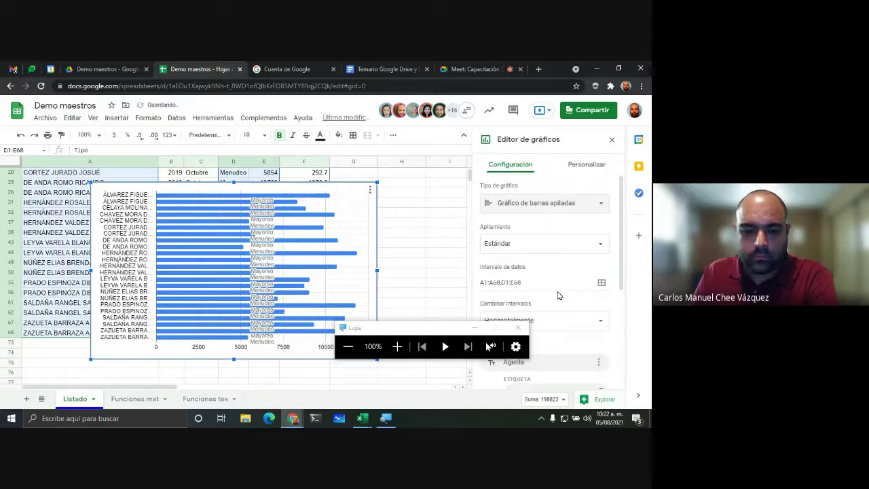
pyautogui.click(524, 208)
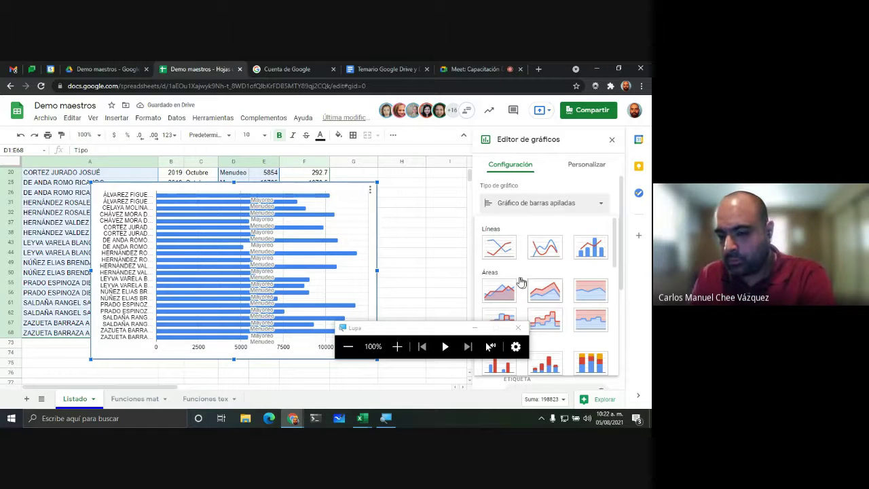
pyautogui.scroll(-5, 512, 281)
pyautogui.scroll(-1, 511, 281)
pyautogui.scroll(1, 512, 281)
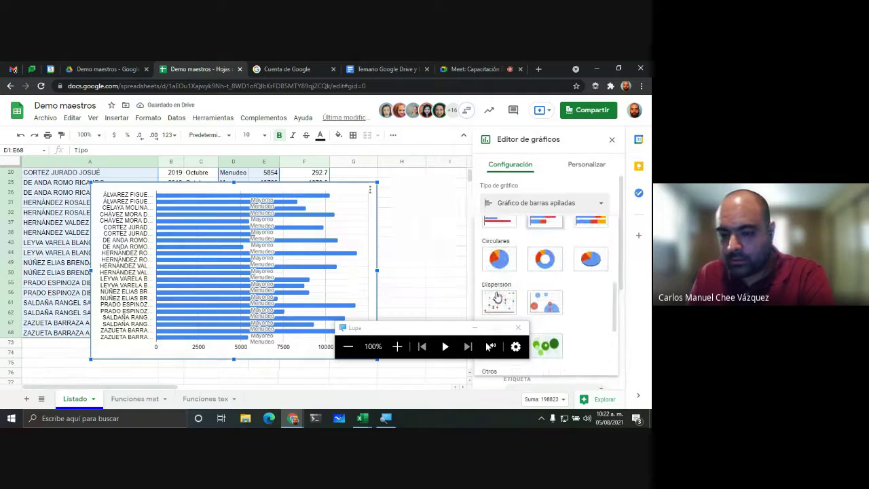
pyautogui.click(501, 259)
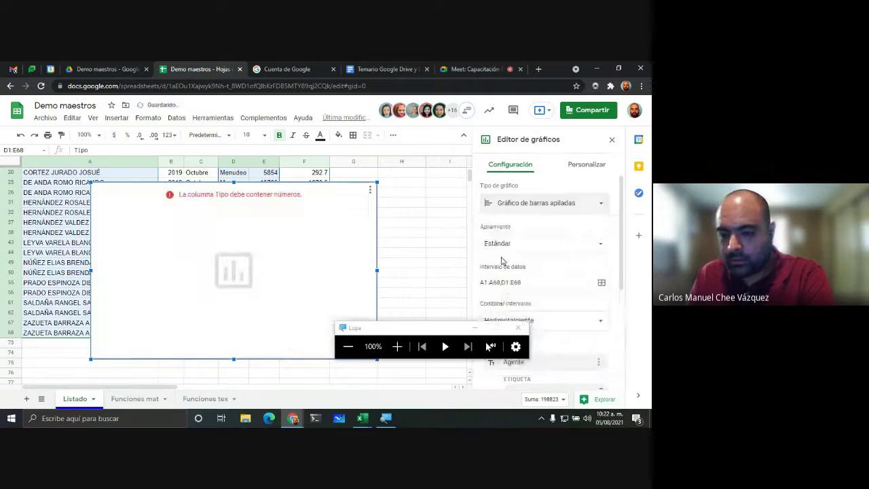
# Step: Make the chart an area chart and refocus it on the sheet
pyautogui.click(526, 206)
pyautogui.click(504, 298)
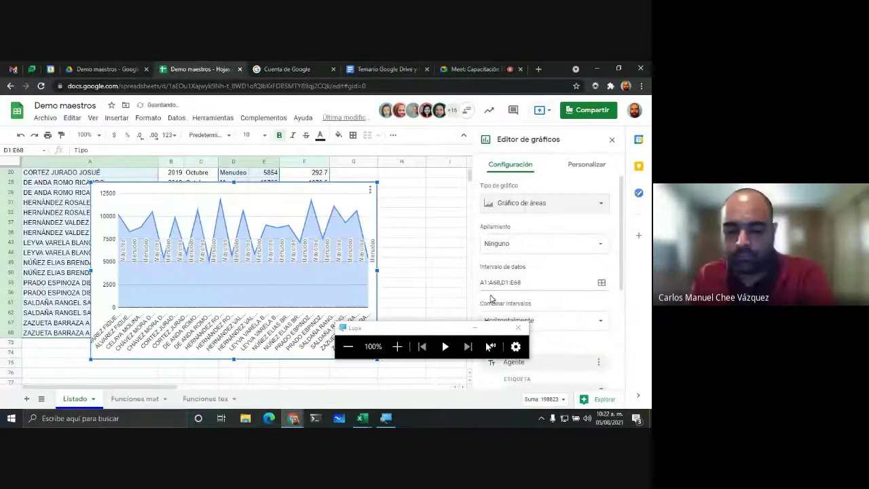
pyautogui.moveTo(425, 336); pyautogui.dragTo(126, 365)
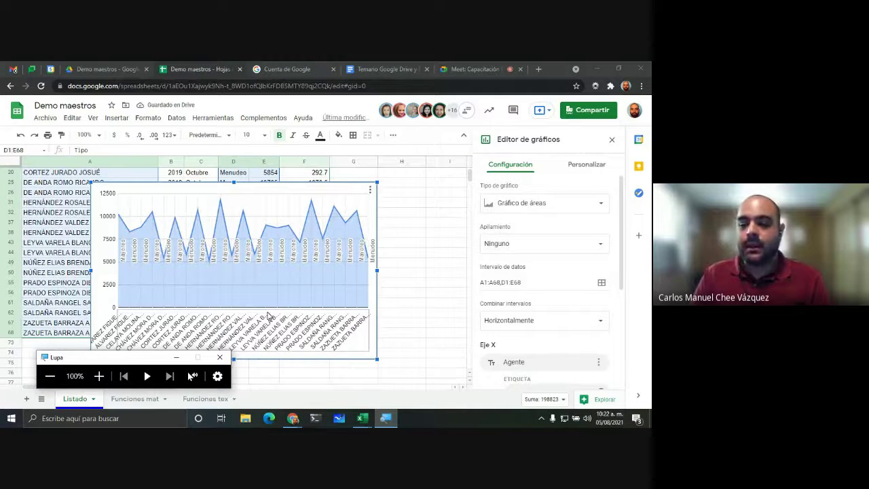
pyautogui.click(333, 195)
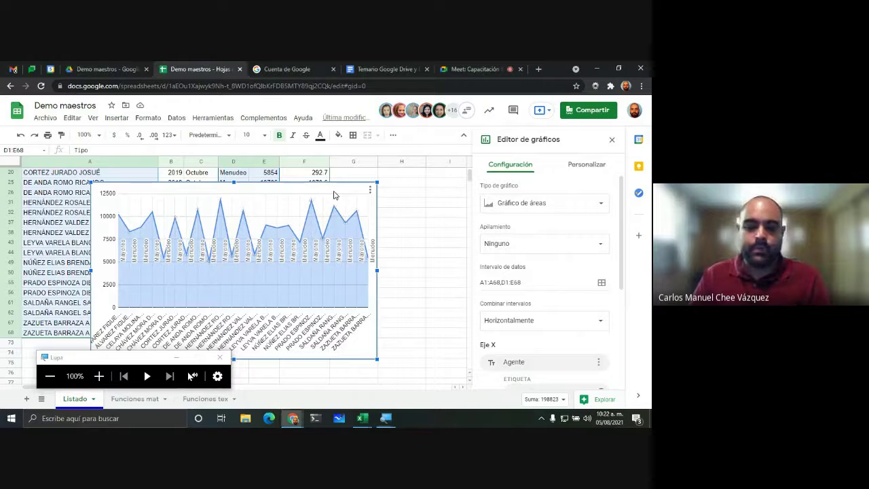
# Step: Delete the chart so only the October data remains on Listado
pyautogui.press('Delete')
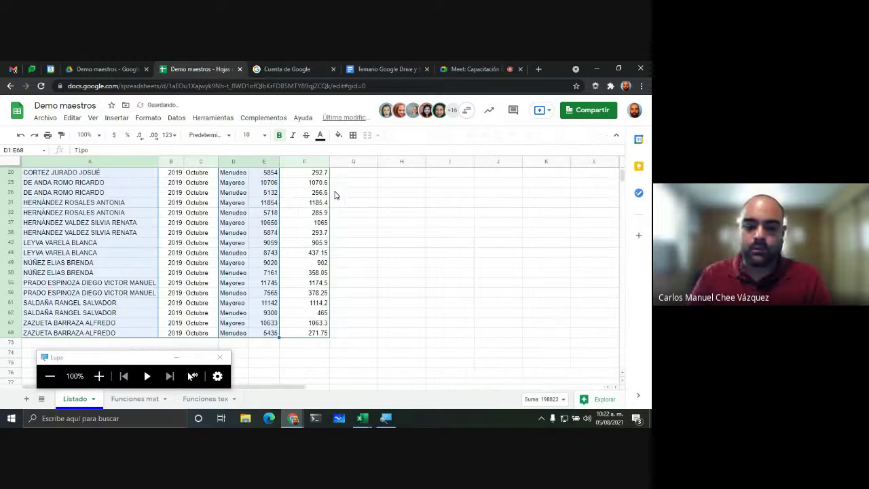
pyautogui.scroll(2, 413, 268)
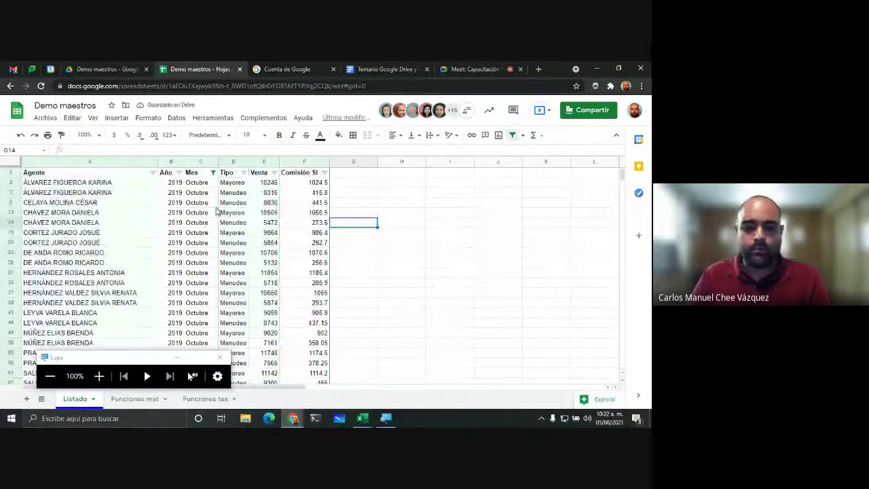
pyautogui.click(70, 402)
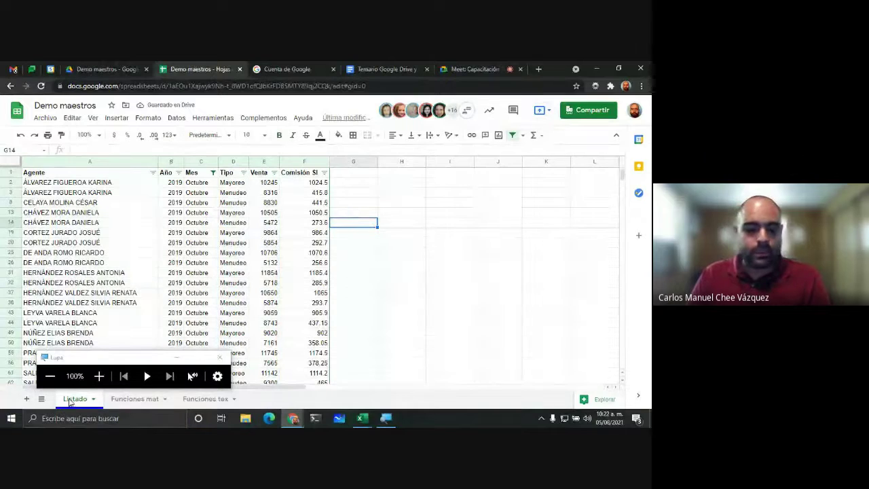
pyautogui.click(99, 375)
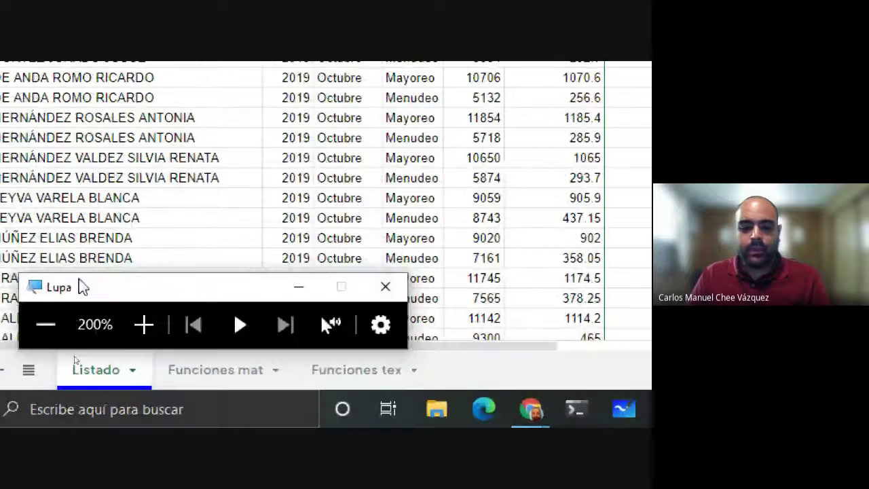
pyautogui.click(41, 324)
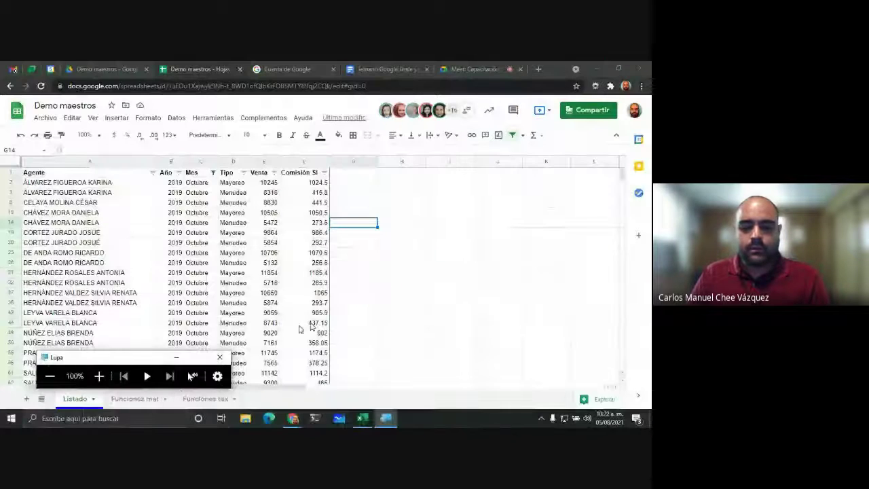
# Step: Open Explorar and browse to the Comisión SI contra Agente chart suggestion
pyautogui.click(606, 400)
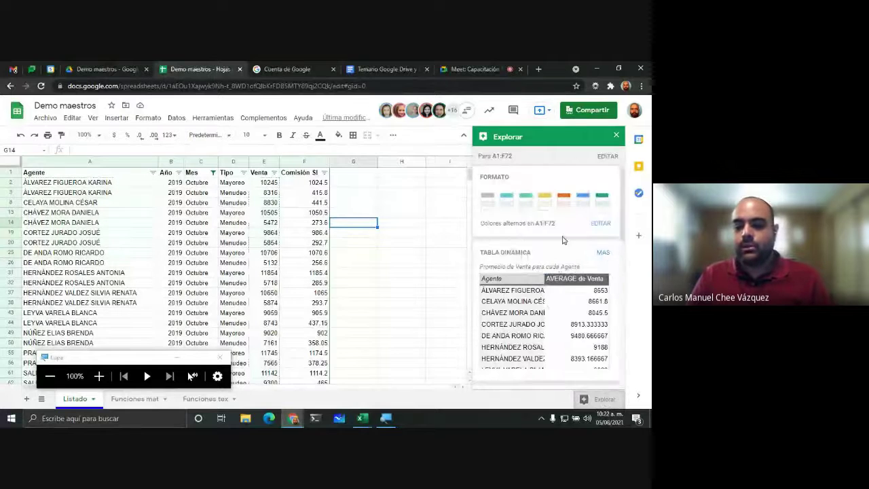
pyautogui.scroll(-8, 557, 226)
pyautogui.scroll(-4, 555, 224)
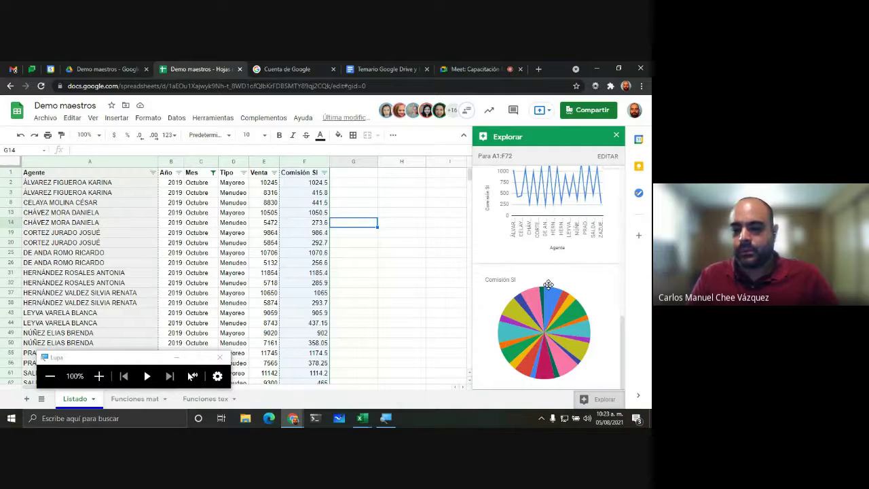
pyautogui.scroll(5, 567, 287)
pyautogui.scroll(-5, 567, 288)
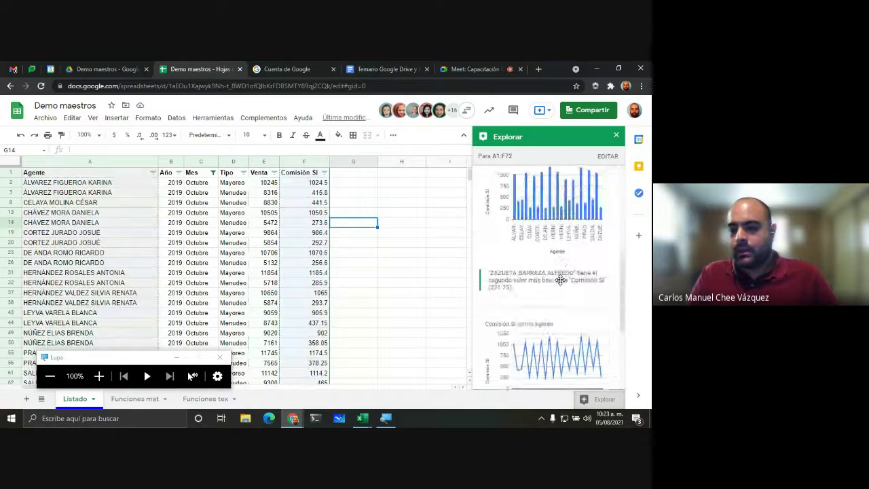
pyautogui.scroll(2, 567, 290)
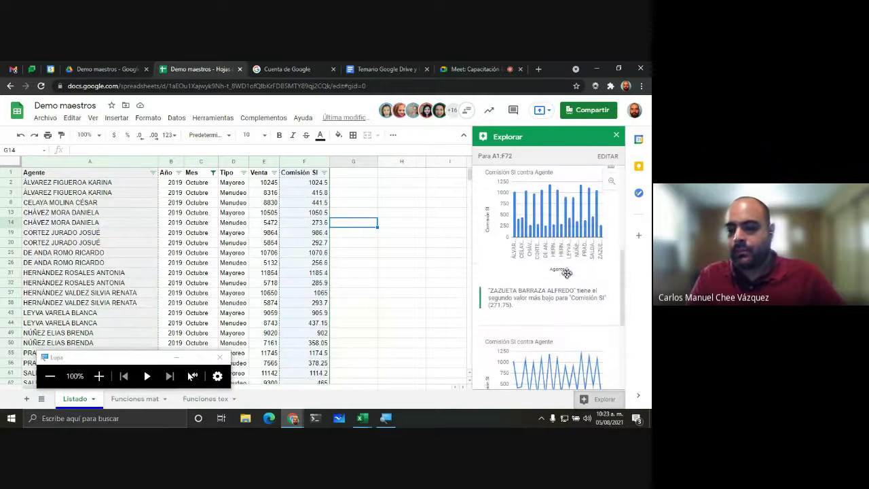
pyautogui.scroll(1, 530, 250)
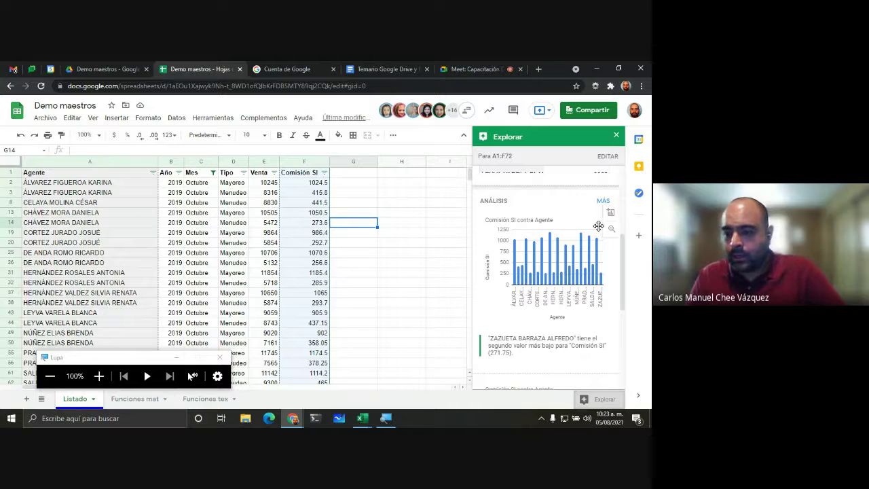
pyautogui.scroll(1, 564, 237)
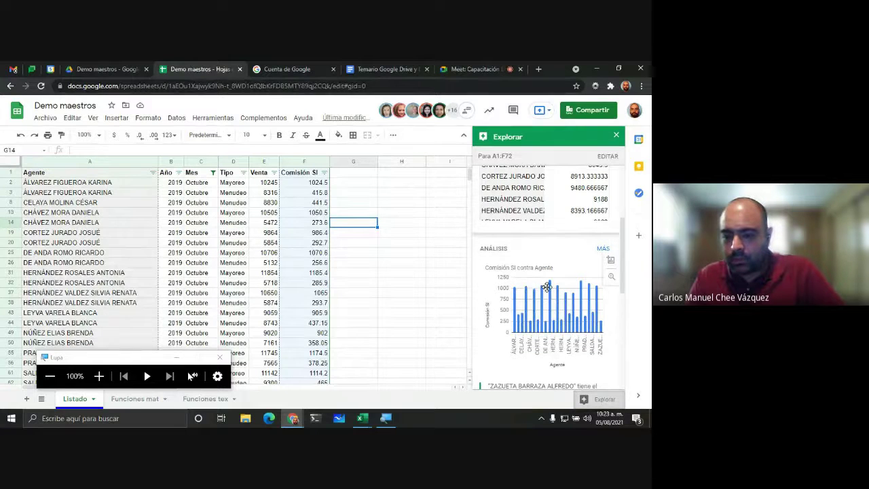
# Step: Drop the Comisión SI contra Agente chart into the sheet and close Explorar
pyautogui.moveTo(502, 289); pyautogui.dragTo(390, 272)
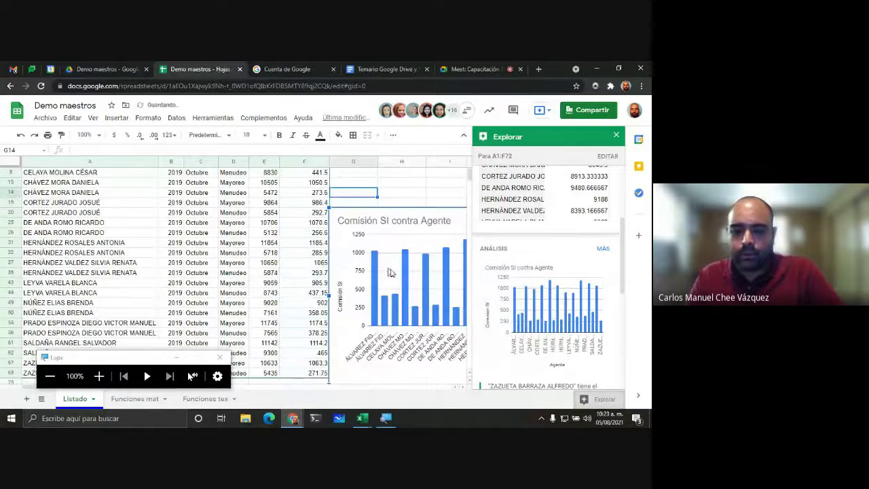
pyautogui.click(442, 189)
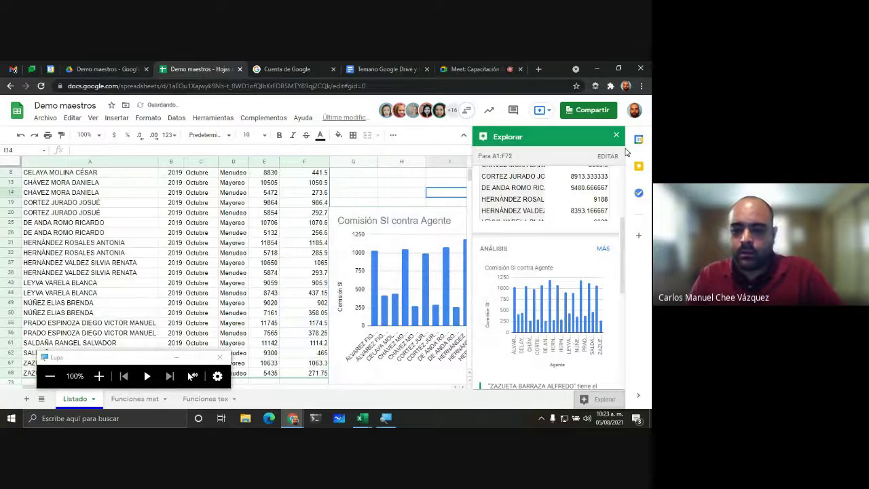
pyautogui.click(616, 135)
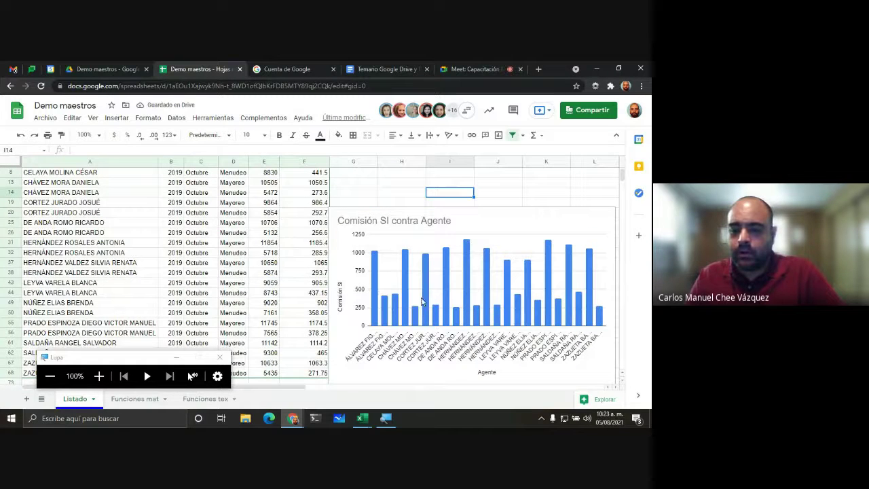
# Step: Move the chart up beside the data columns A–F
pyautogui.click(478, 228)
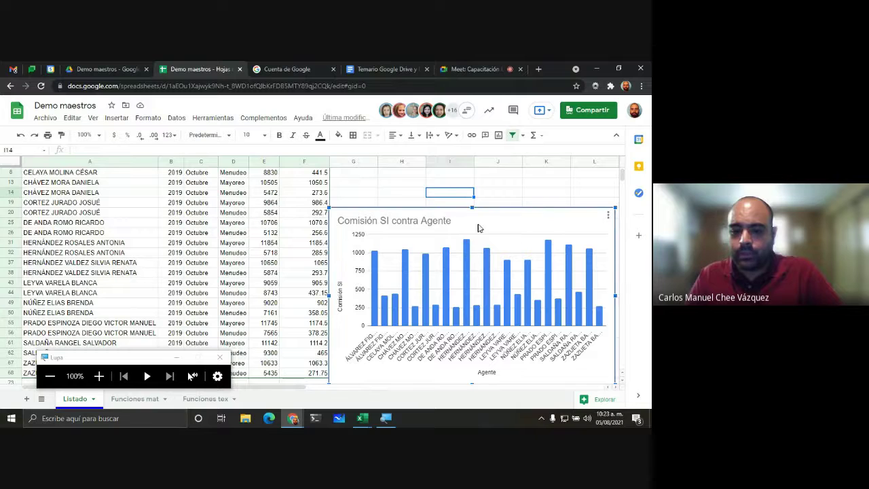
pyautogui.moveTo(512, 215); pyautogui.dragTo(532, 190)
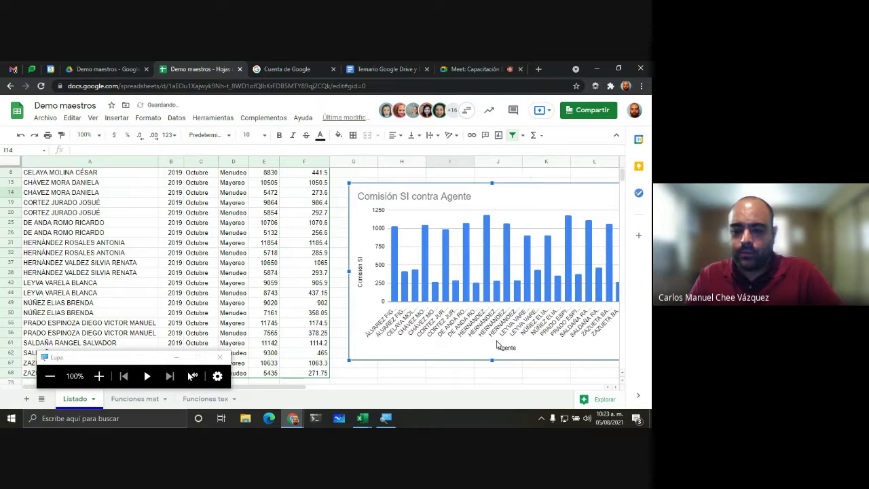
pyautogui.scroll(-1, 435, 312)
pyautogui.scroll(2, 431, 313)
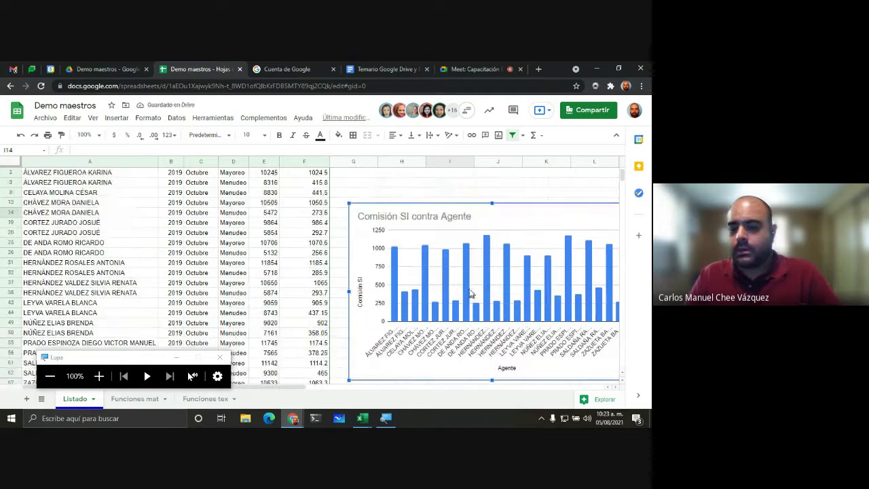
pyautogui.scroll(1, 445, 313)
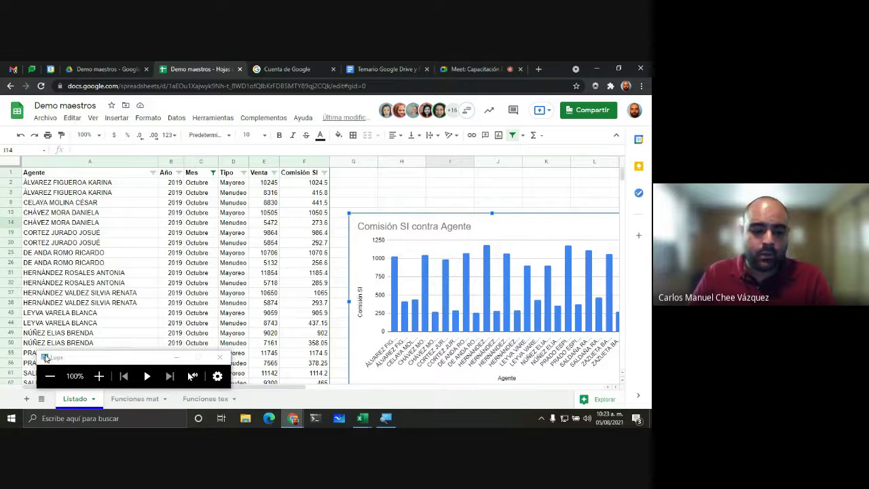
pyautogui.moveTo(77, 361); pyautogui.dragTo(75, 352)
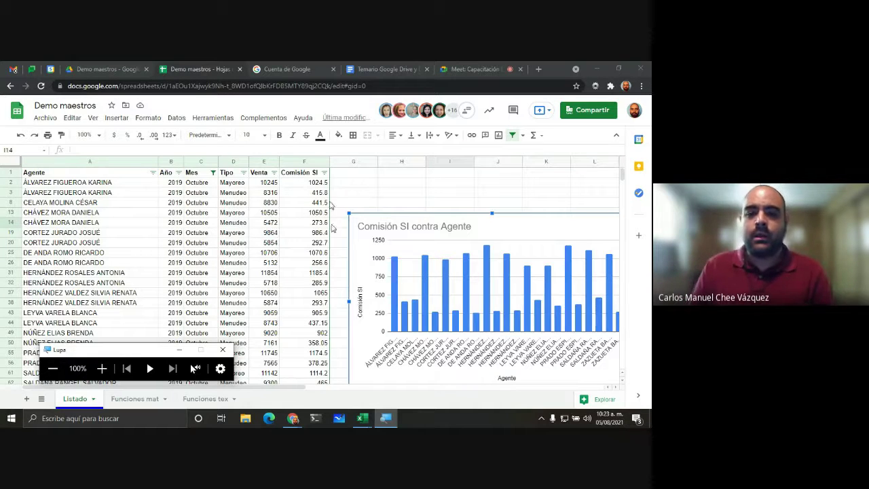
pyautogui.click(225, 148)
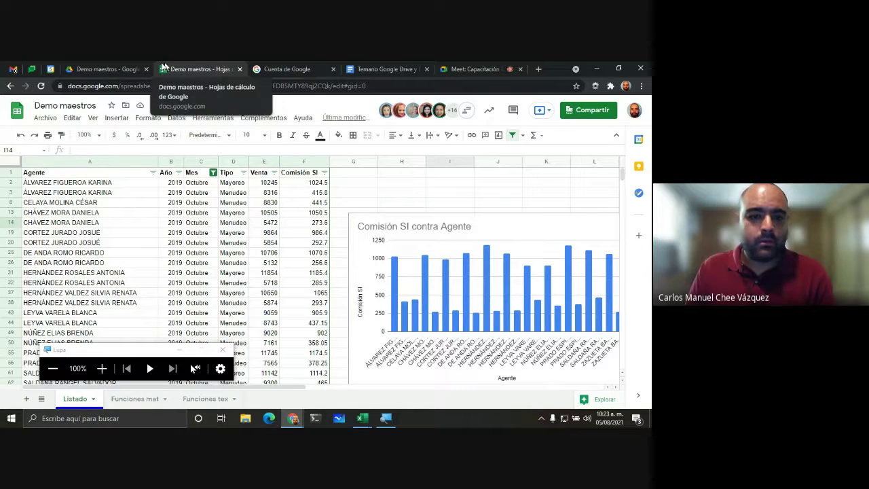
# Step: Open Demo documentos from the Demo maestros folder in Drive
pyautogui.click(112, 69)
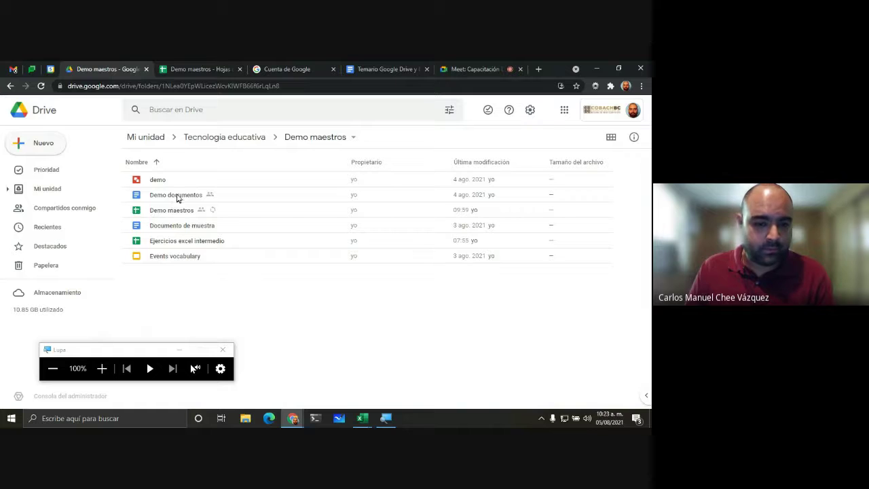
pyautogui.doubleClick(178, 197)
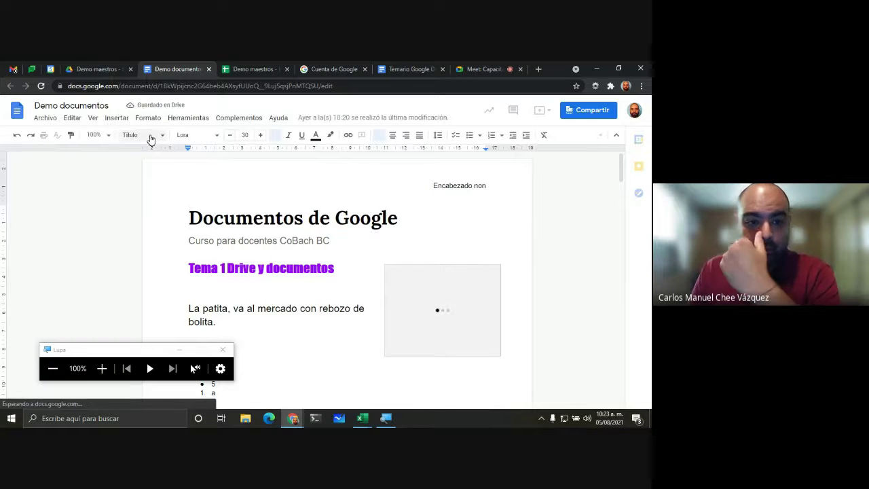
# Step: Insert a blank line after the 'Tema 1 Drive y documentos' heading
pyautogui.click(358, 274)
pyautogui.press('Return')
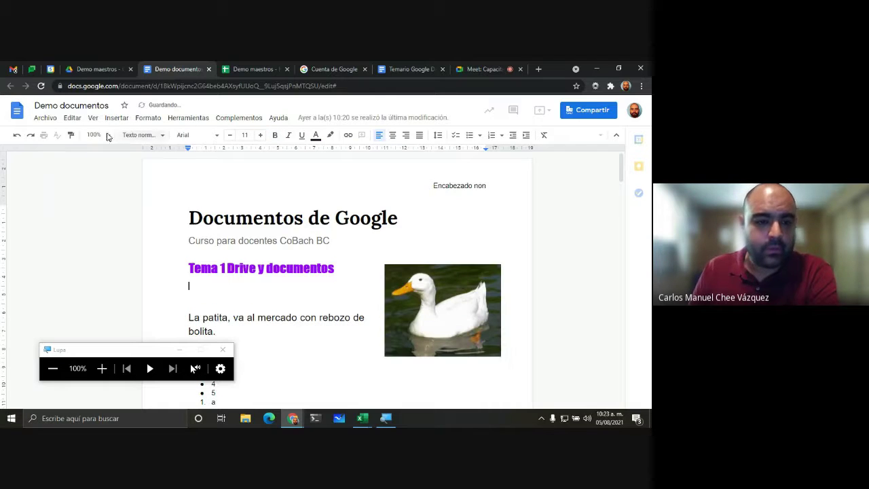
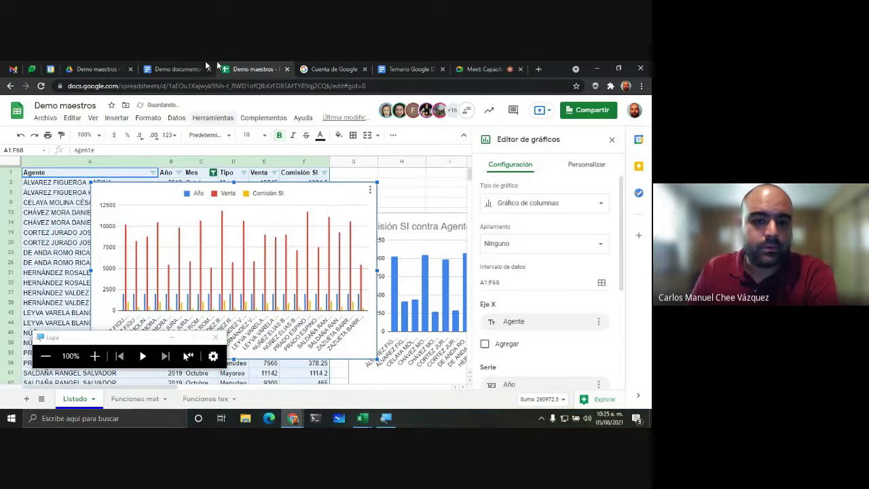
# Step: In Demo documentos, delete the existing chart
pyautogui.click(175, 65)
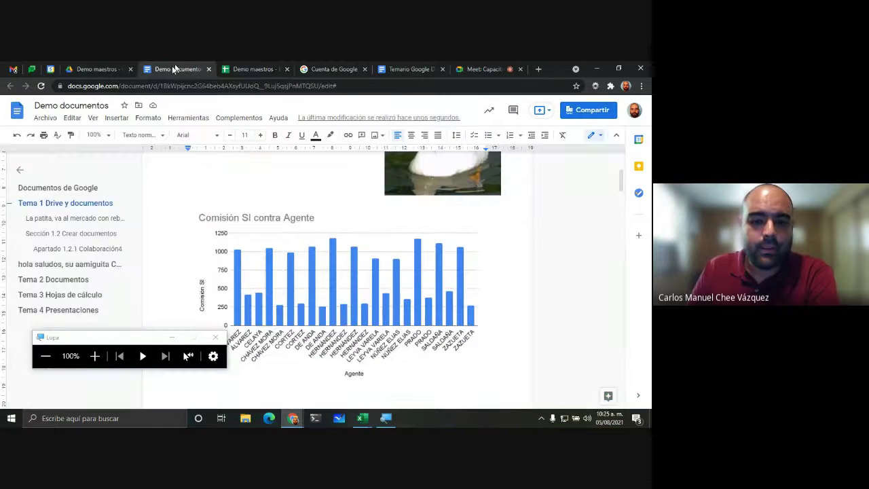
pyautogui.click(334, 296)
pyautogui.press('Delete')
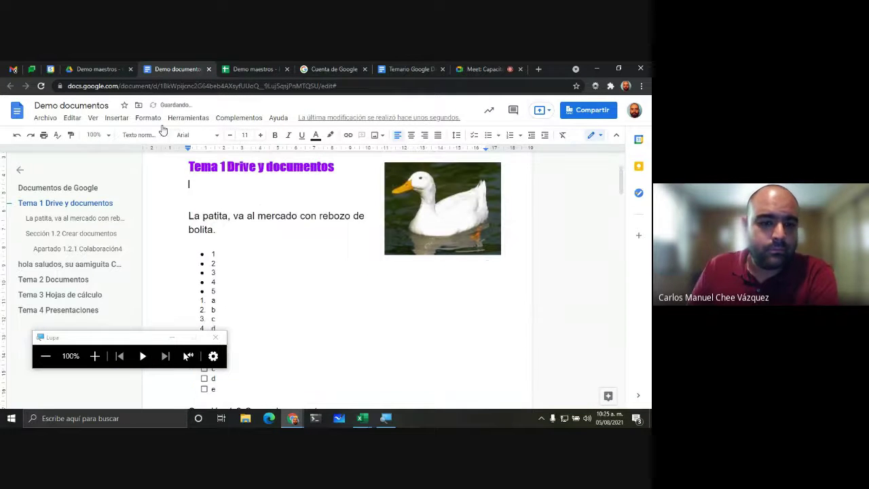
# Step: Import both linked charts from Demo maestros, including 'Comisión SI contra Agente'
pyautogui.click(116, 118)
pyautogui.moveTo(226, 186)
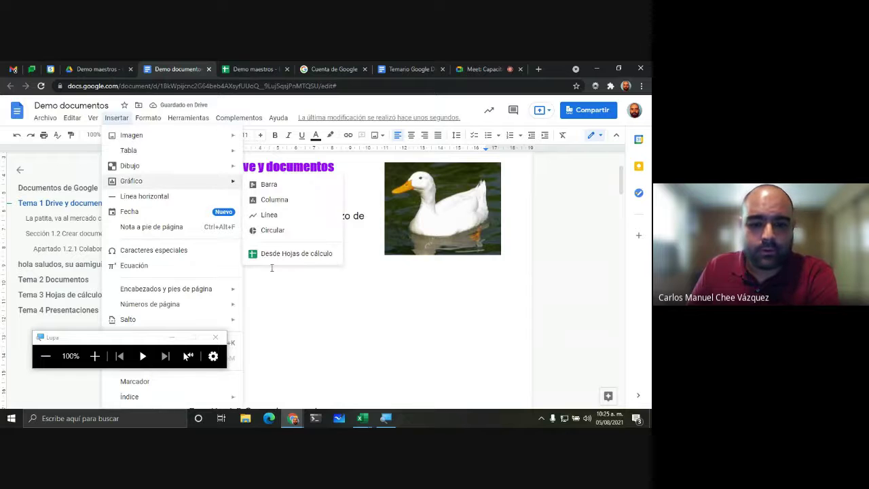
pyautogui.click(325, 254)
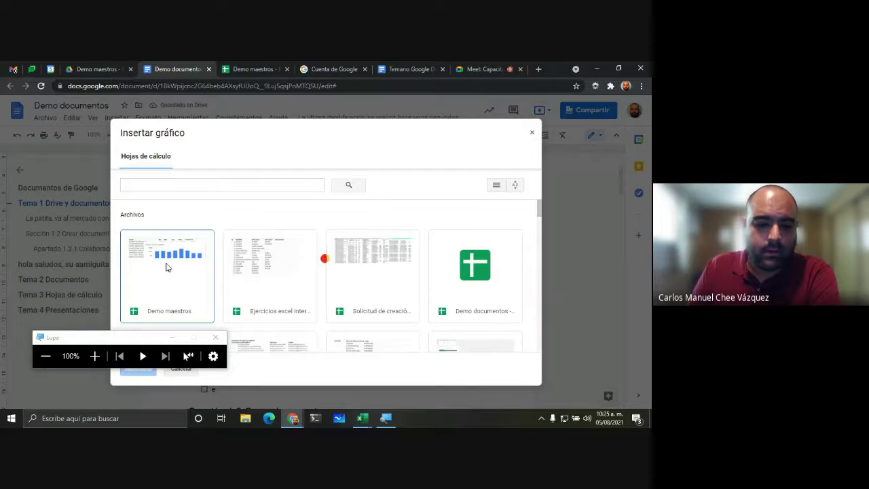
pyautogui.click(139, 371)
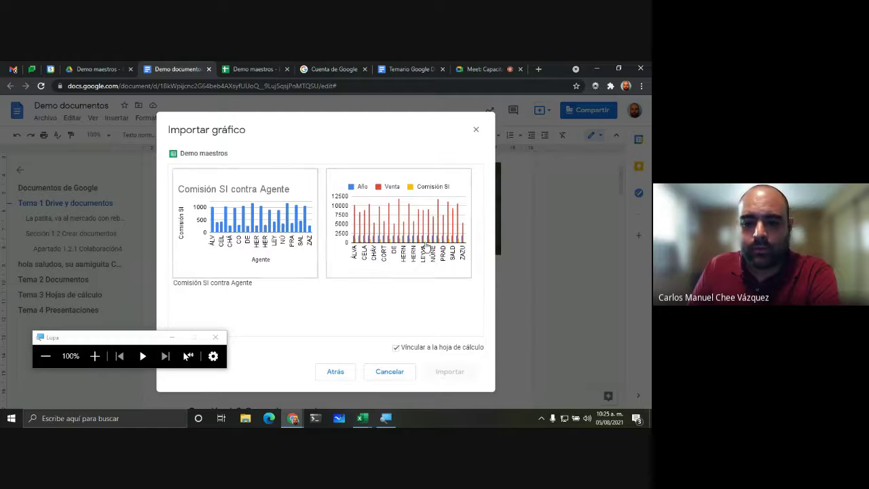
pyautogui.moveTo(151, 341); pyautogui.dragTo(63, 347)
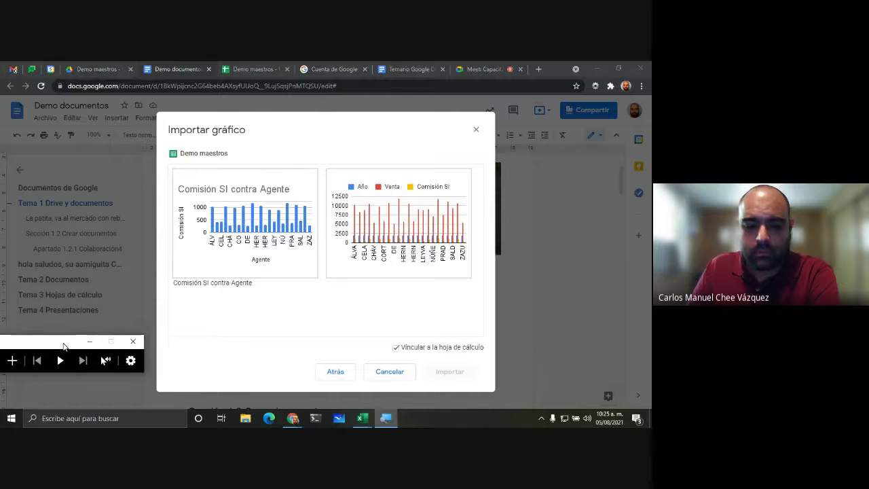
pyautogui.click(265, 228)
pyautogui.click(386, 238)
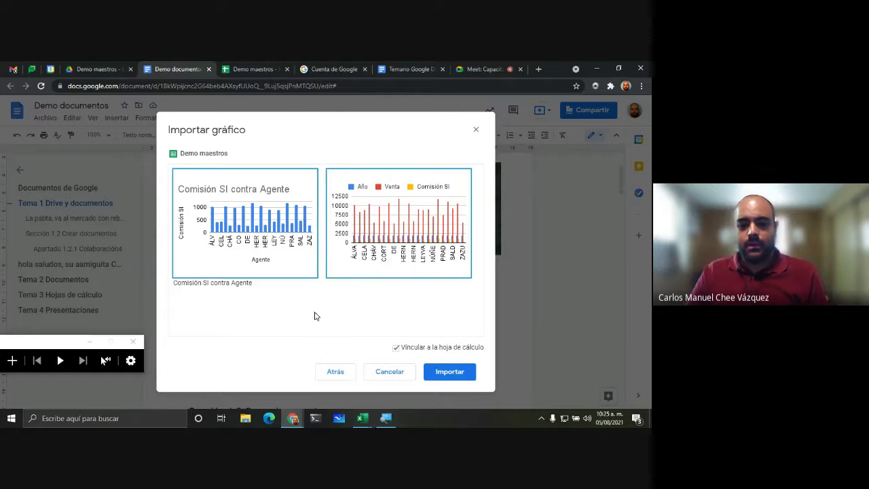
pyautogui.click(290, 243)
pyautogui.click(276, 232)
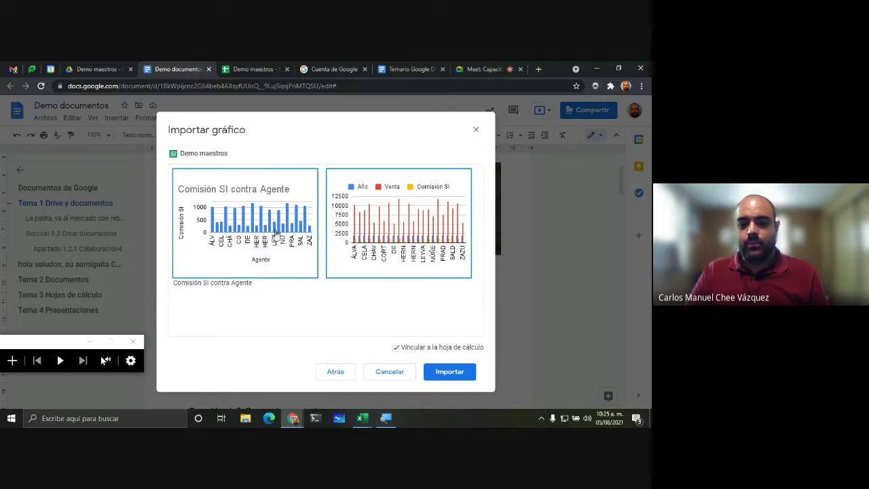
pyautogui.click(450, 373)
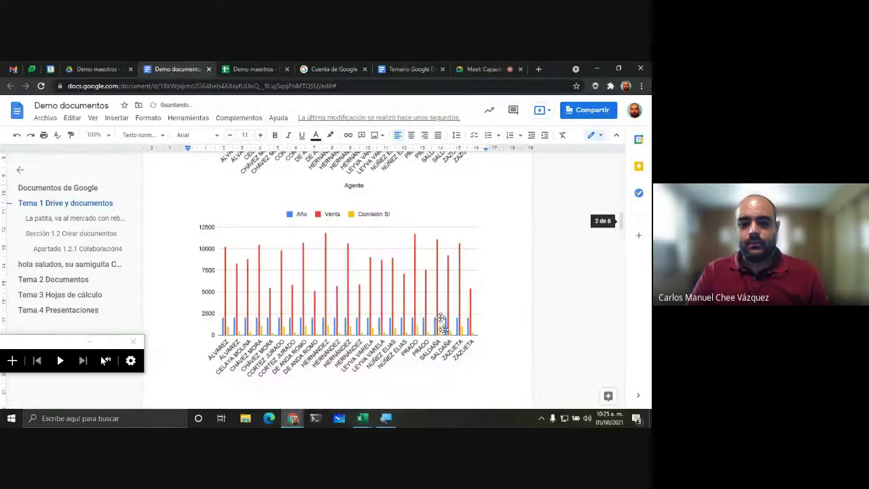
pyautogui.scroll(-3, 428, 273)
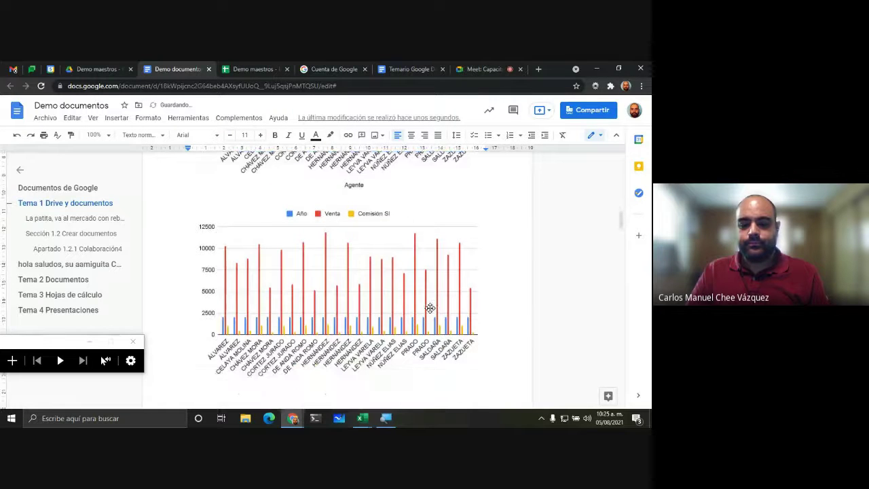
pyautogui.scroll(3, 430, 308)
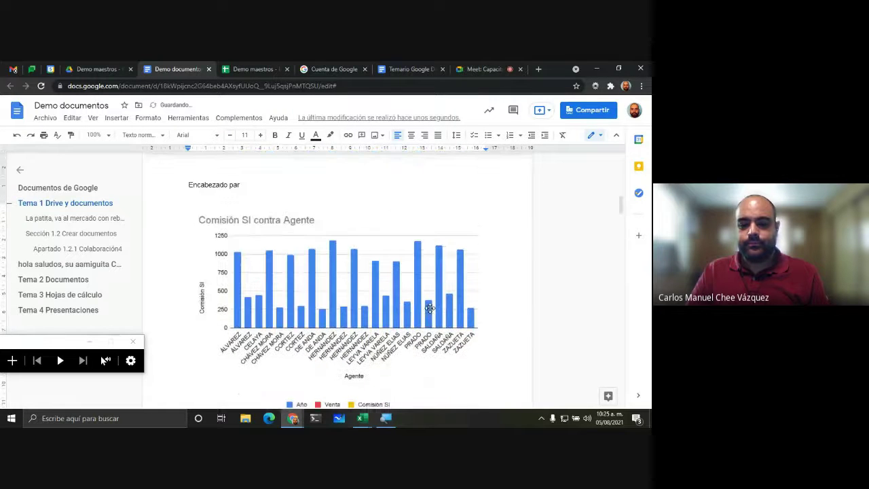
# Step: Close the Google account tab, return to Demo maestros and close the chart editor
pyautogui.click(331, 69)
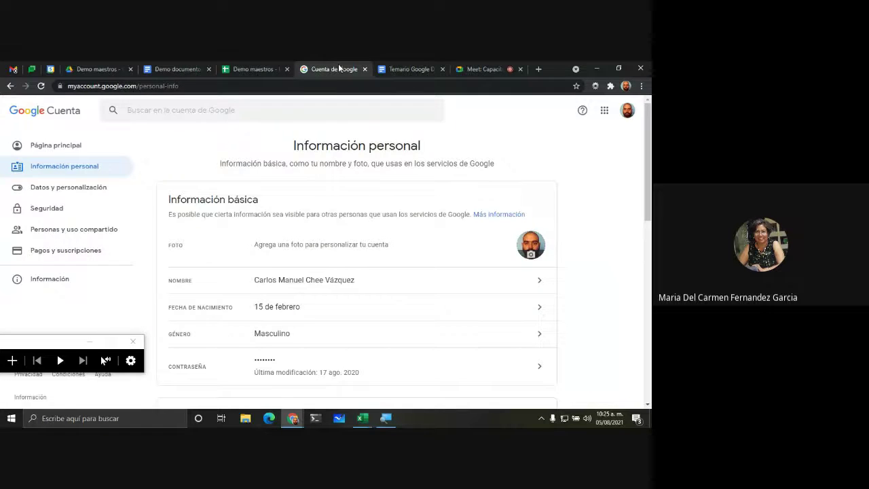
pyautogui.middleClick(338, 64)
pyautogui.click(287, 61)
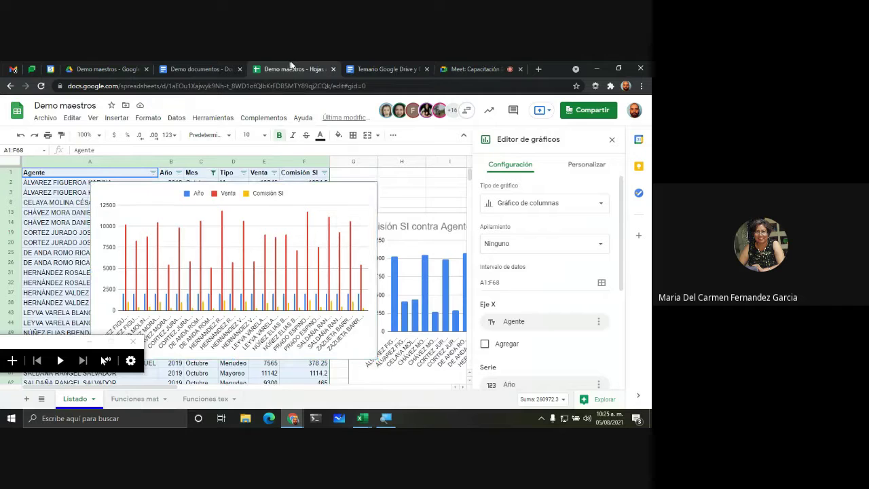
pyautogui.click(611, 139)
# Step: Drag the Año/Venta/Comisión SI column chart off the data, below the Comisión SI contra Agente chart
pyautogui.scroll(-3, 100, 356)
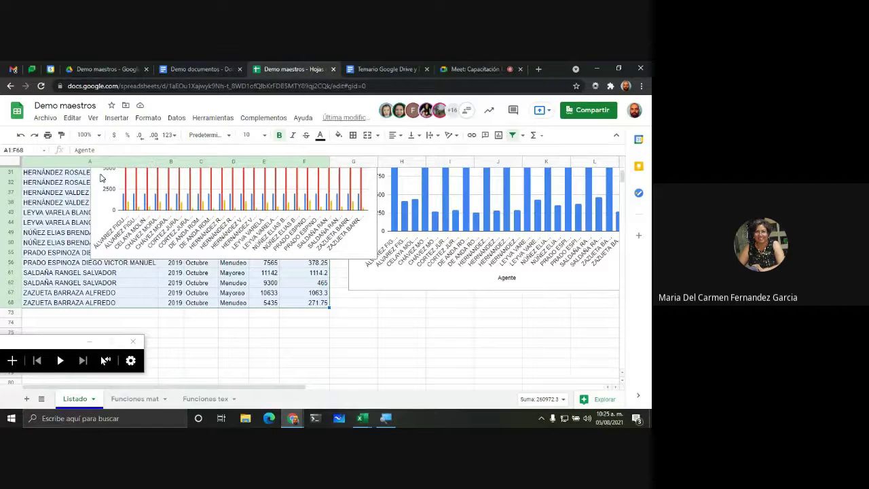
pyautogui.click(335, 224)
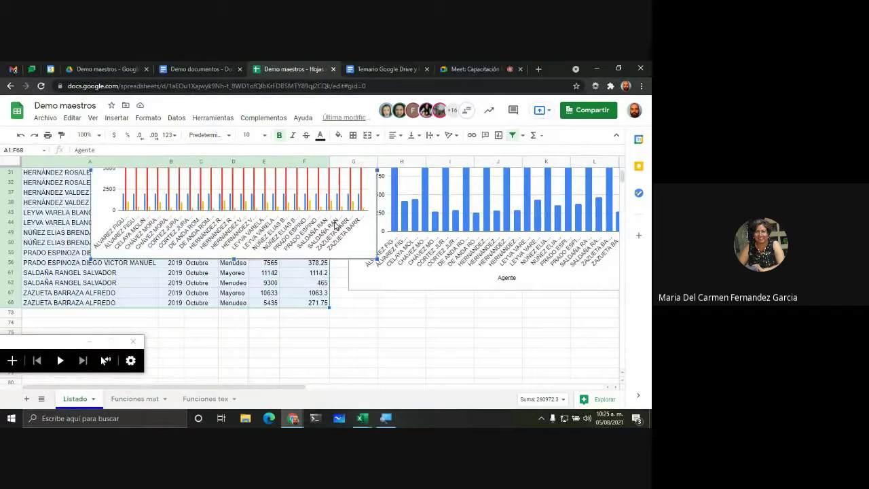
pyautogui.moveTo(101, 183); pyautogui.dragTo(274, 301)
pyautogui.moveTo(286, 257); pyautogui.dragTo(468, 361)
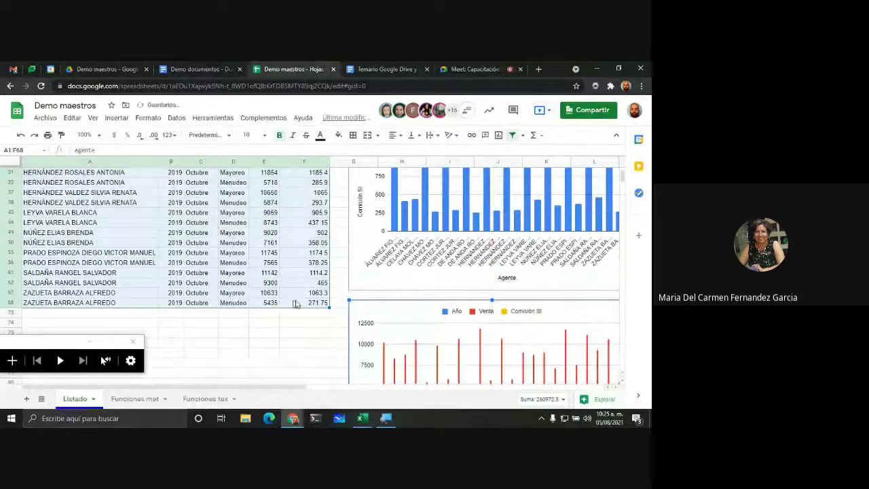
pyautogui.scroll(-2, 282, 301)
pyautogui.scroll(-2, 282, 302)
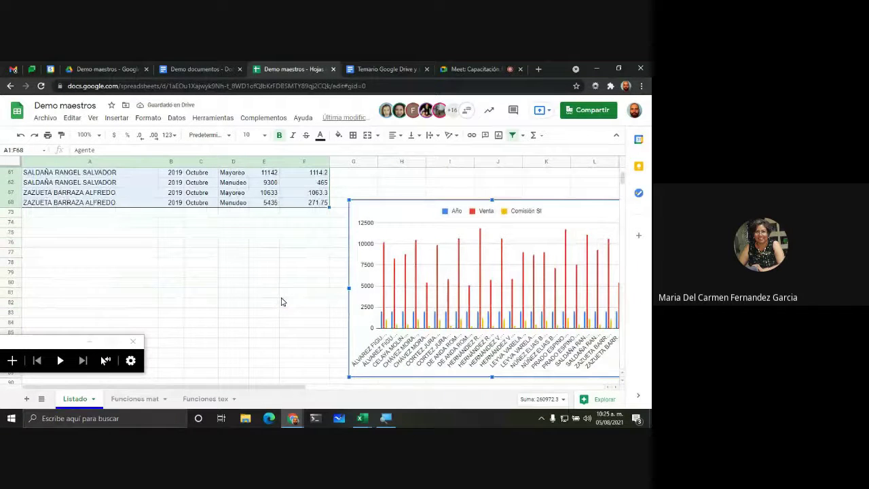
pyautogui.scroll(10, 283, 306)
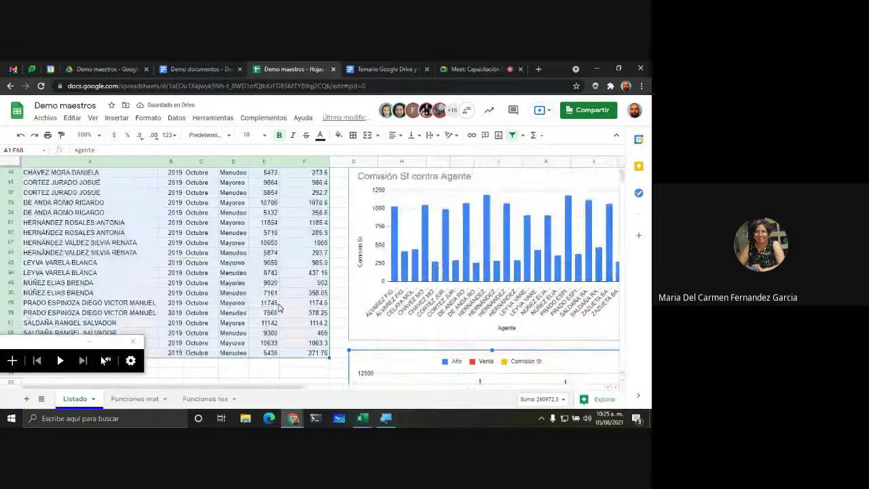
pyautogui.moveTo(69, 350); pyautogui.dragTo(151, 348)
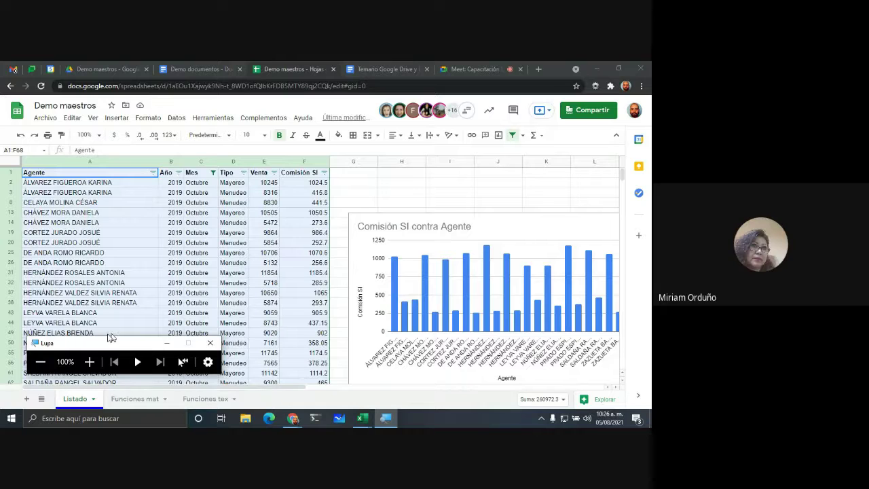
pyautogui.click(89, 361)
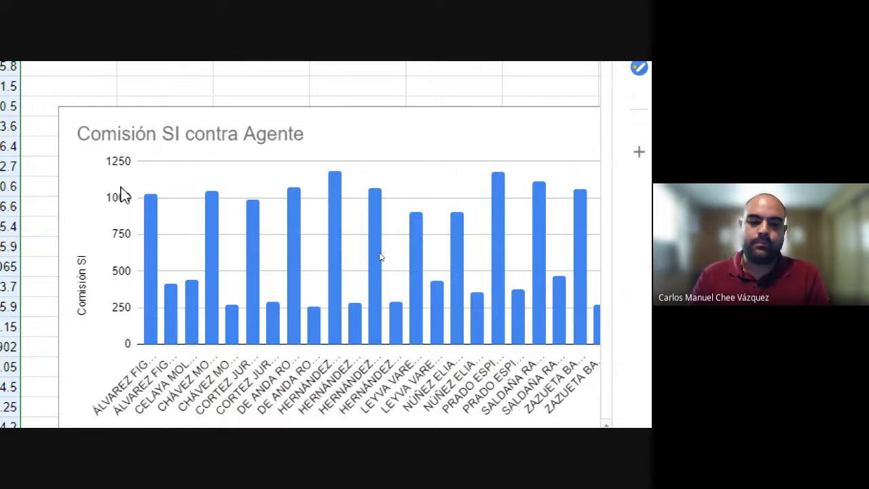
pyautogui.click(118, 203)
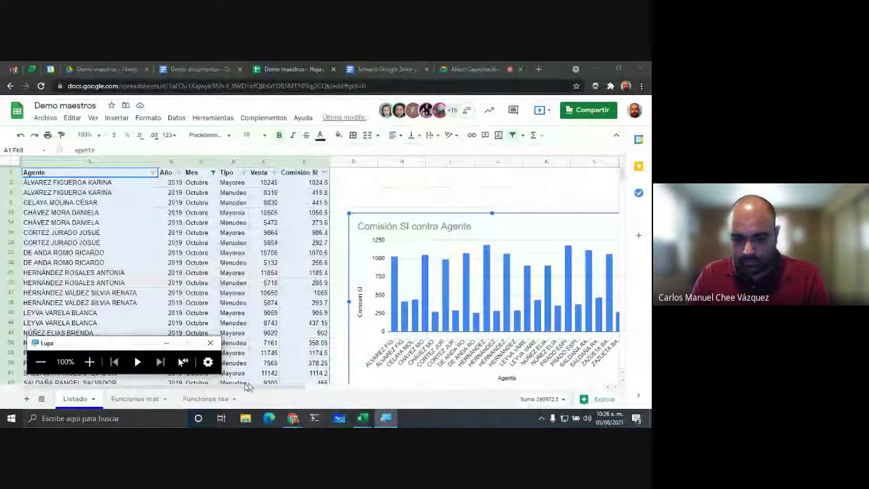
# Step: Nudge the Comisión SI contra Agente chart slightly up and right
pyautogui.moveTo(188, 387); pyautogui.dragTo(303, 391)
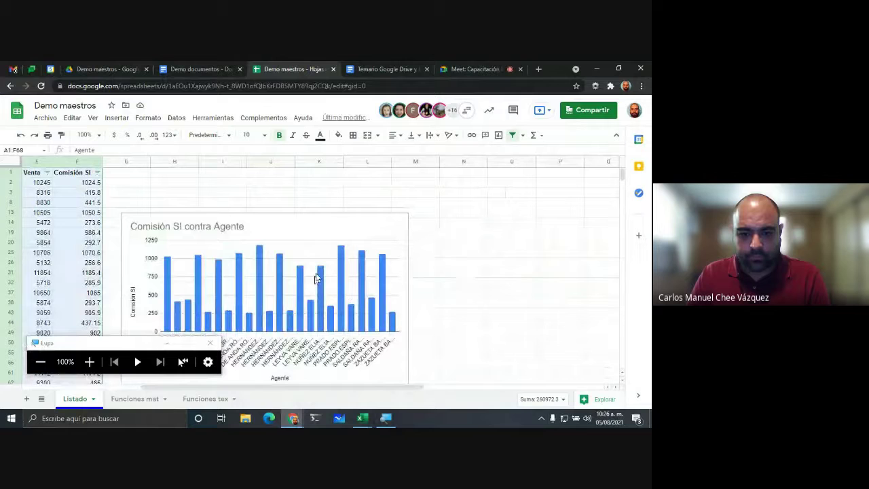
pyautogui.click(337, 227)
pyautogui.moveTo(332, 222); pyautogui.dragTo(349, 201)
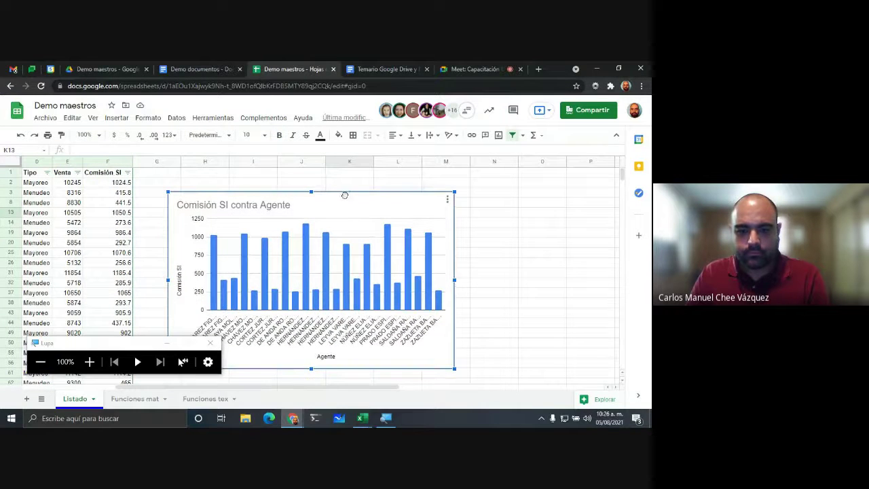
# Step: In the chart's Personalizar settings, try 3D then revert to flat bars, and expand Títulos de gráfico y ejes
pyautogui.click(447, 199)
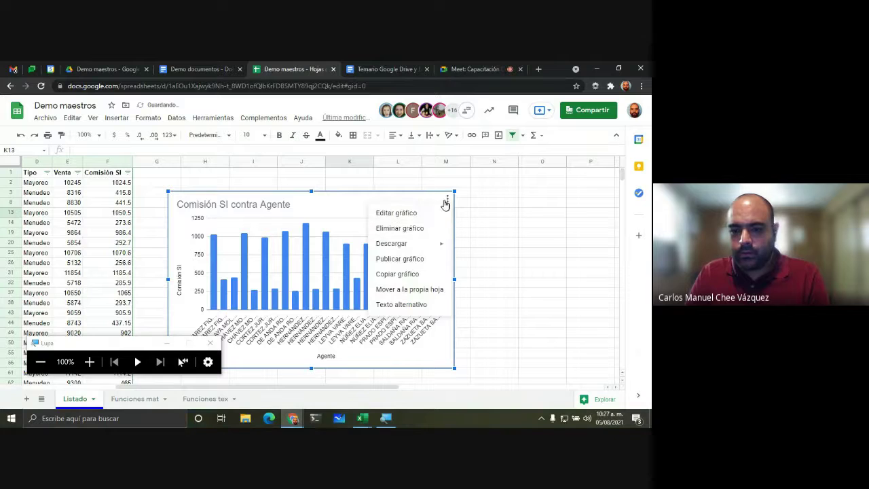
pyautogui.click(399, 215)
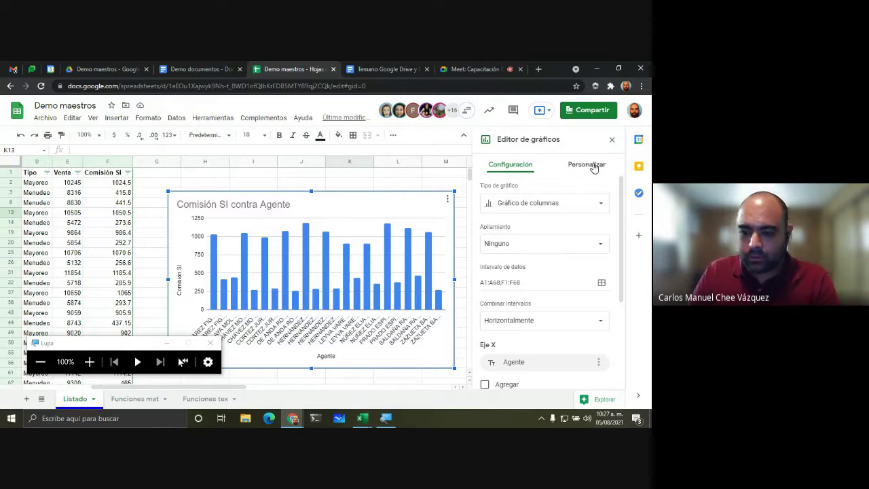
pyautogui.click(91, 362)
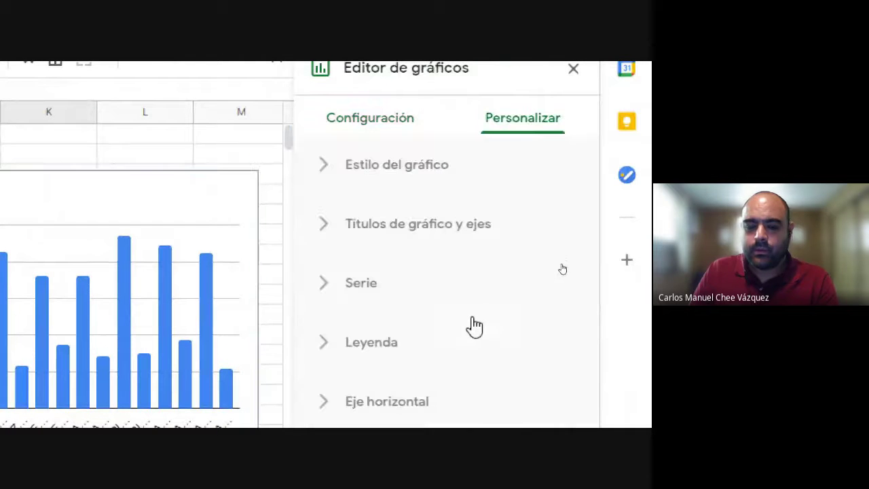
pyautogui.click(326, 170)
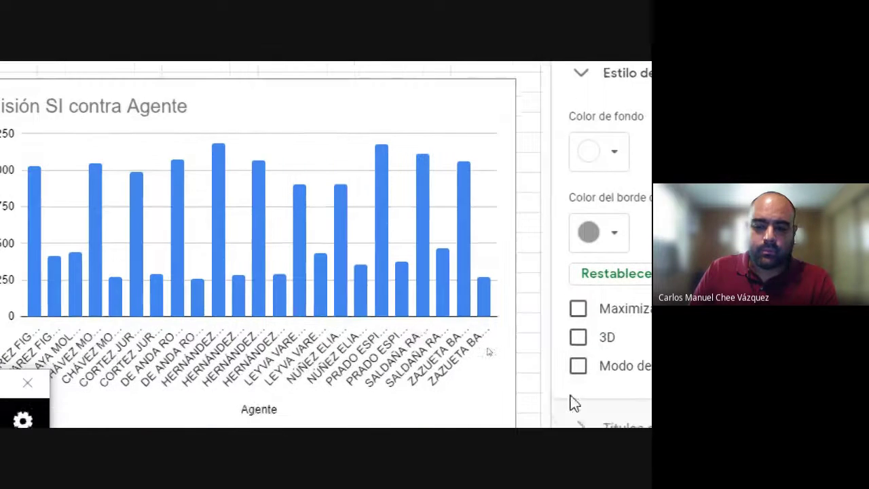
pyautogui.click(321, 368)
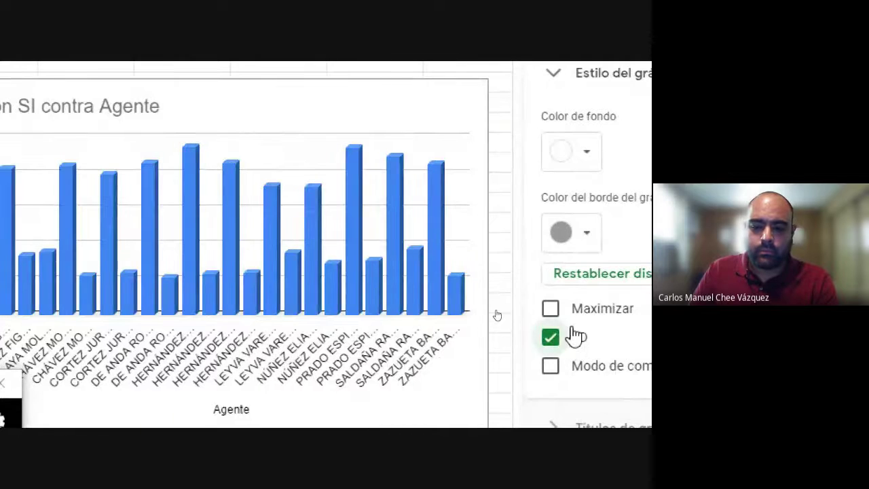
pyautogui.click(551, 338)
pyautogui.click(583, 131)
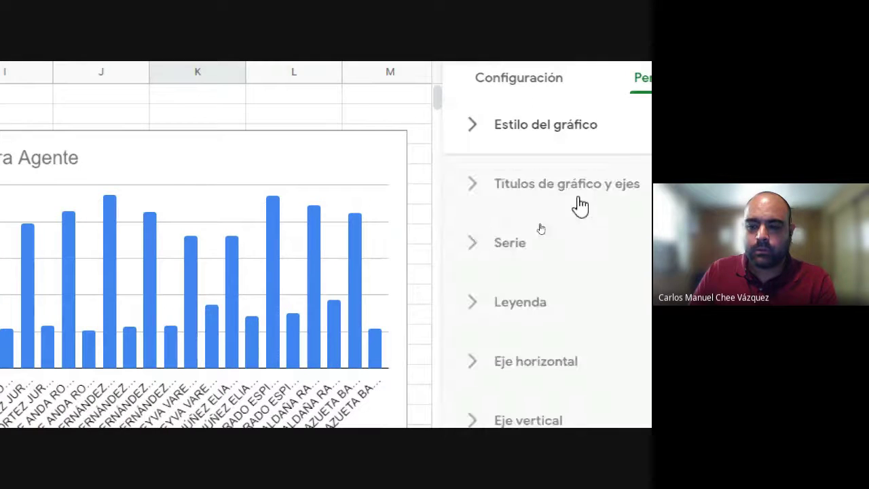
pyautogui.click(475, 190)
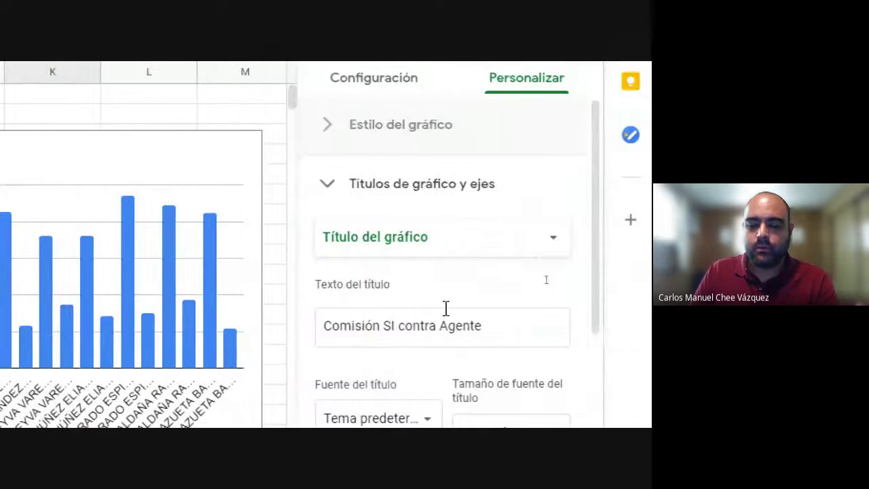
# Step: Overwrite the 'Comisión SI contra Agente' chart title with 'Ejercicio 1'
pyautogui.tripleClick(378, 328)
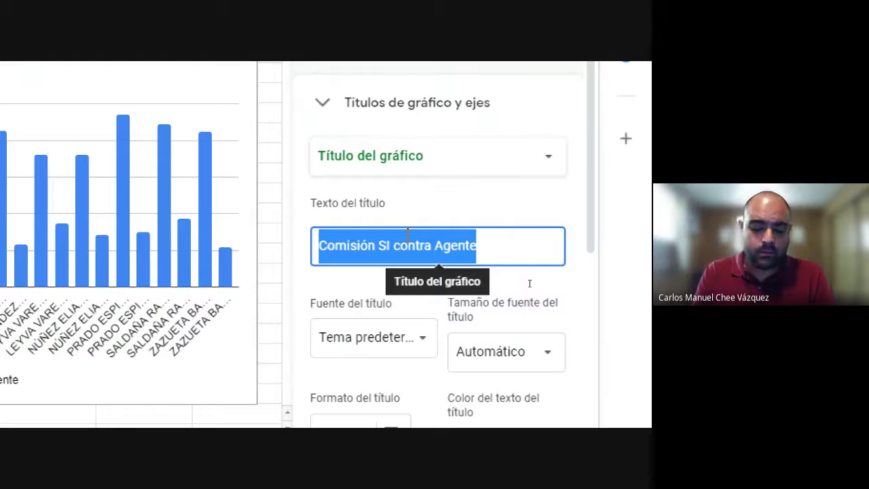
pyautogui.write('eJER')
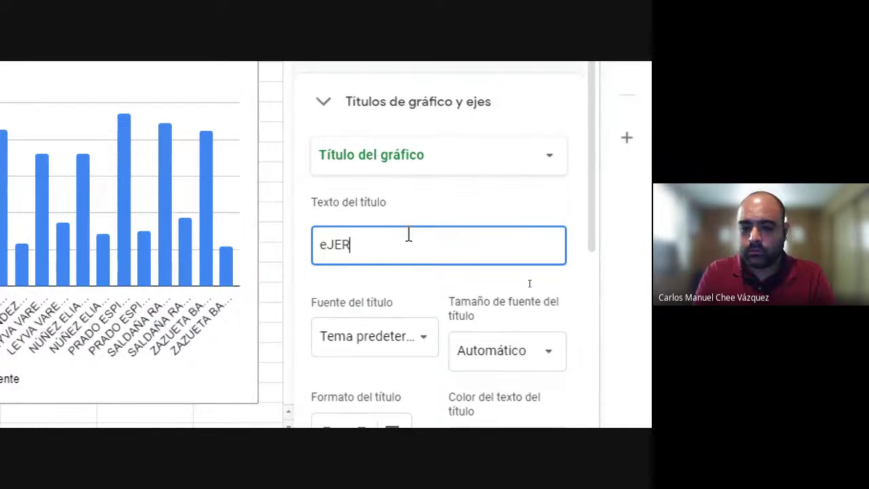
pyautogui.press('BackSpace')
pyautogui.write('Erc')
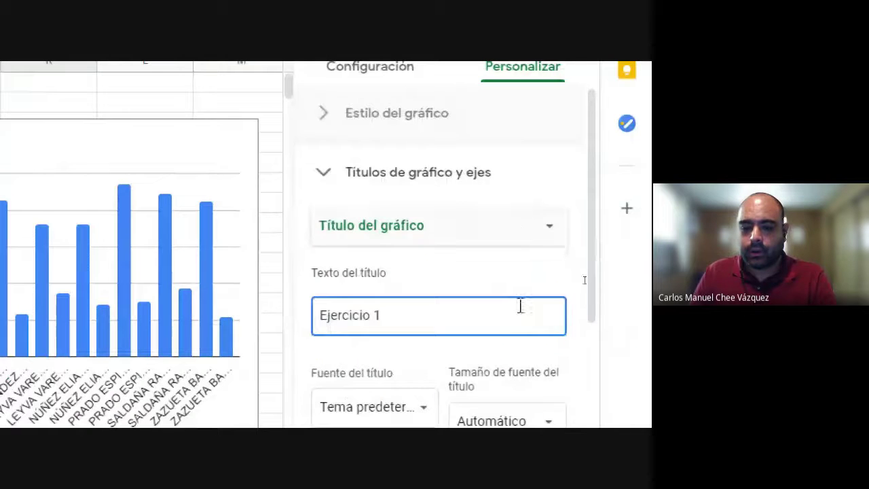
# Step: Expand the Series section and select the Comisión SI series
pyautogui.scroll(-5, 387, 184)
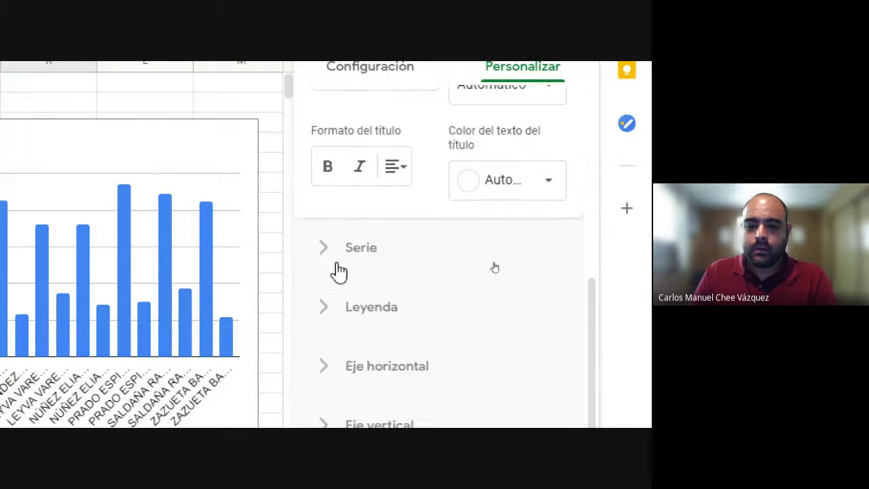
pyautogui.click(329, 255)
pyautogui.scroll(-5, 319, 282)
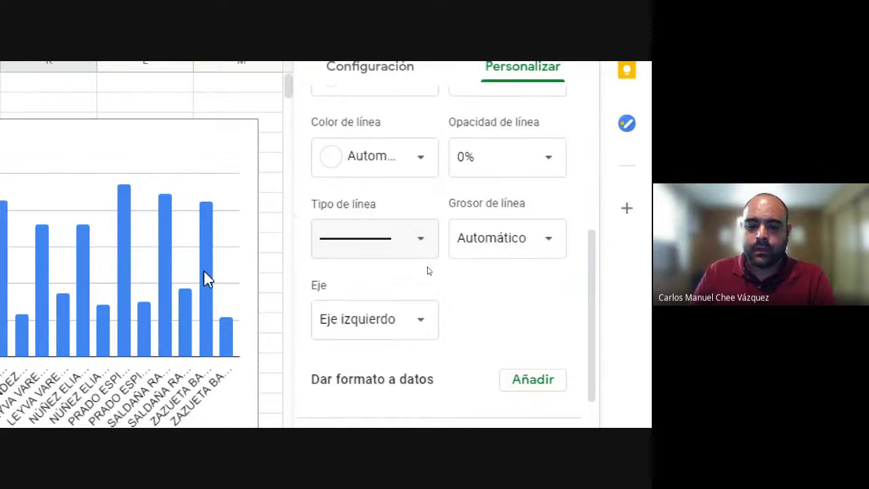
pyautogui.scroll(-3, 428, 253)
pyautogui.scroll(4, 516, 244)
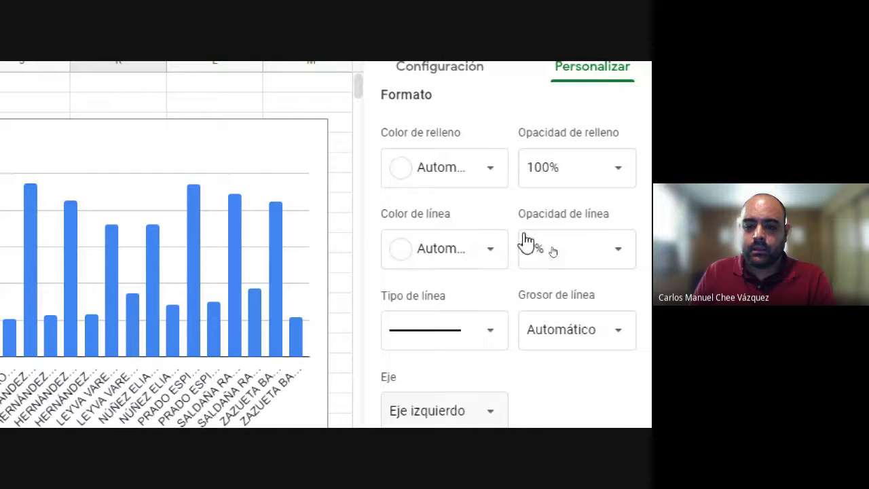
pyautogui.scroll(-1, 556, 142)
pyautogui.scroll(5, 564, 275)
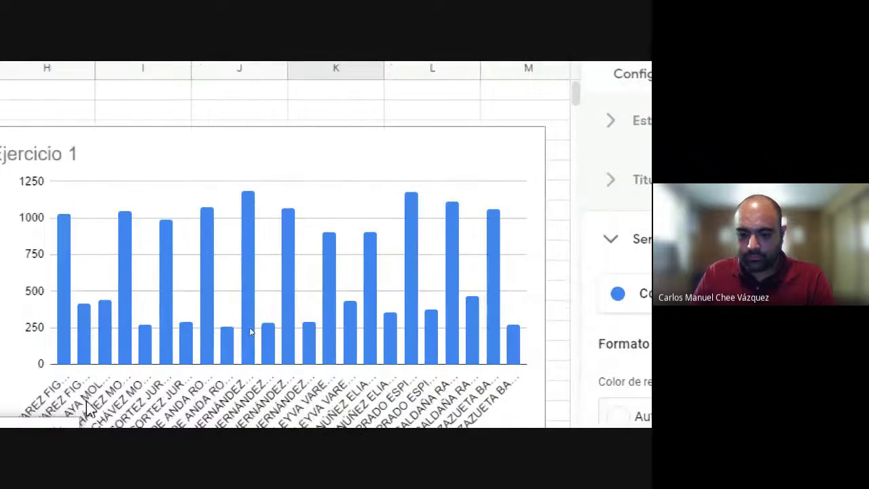
pyautogui.click(556, 304)
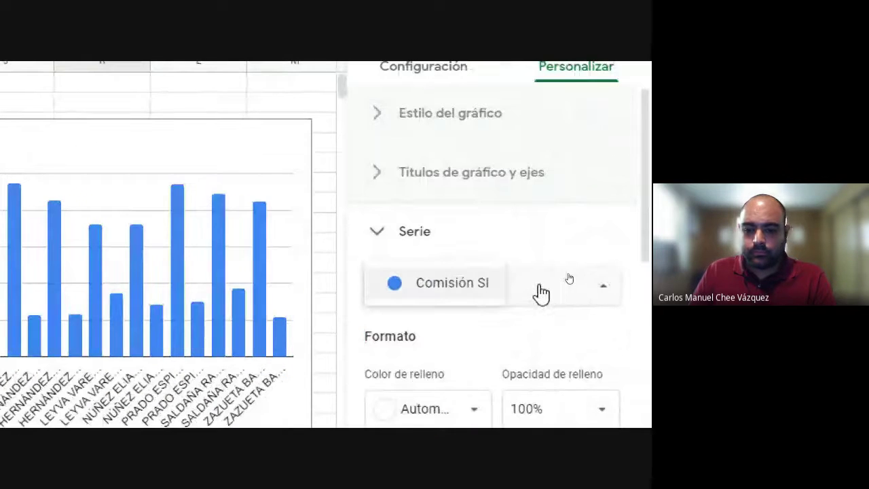
pyautogui.click(435, 296)
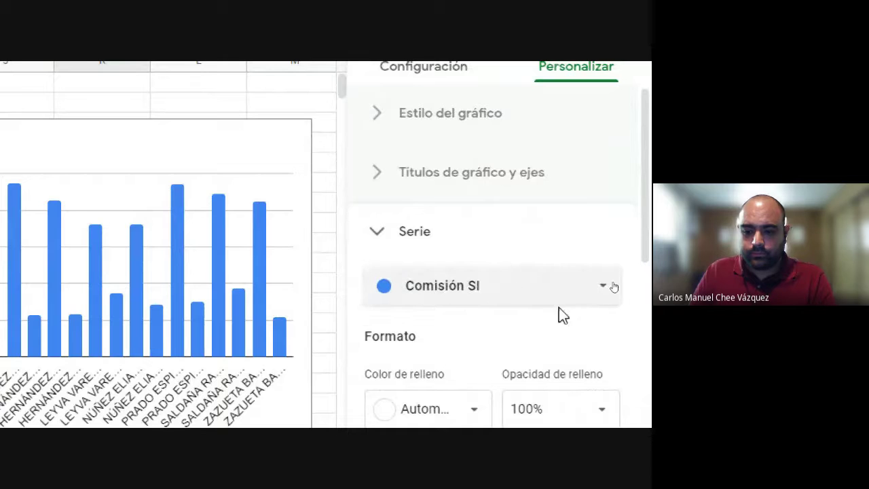
pyautogui.click(600, 288)
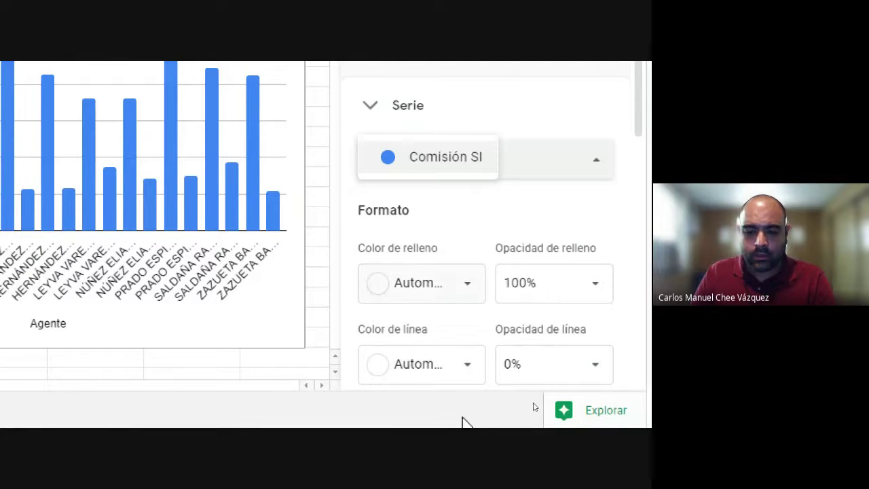
# Step: Add data-point formatting for the first agent's bar and color it yellow
pyautogui.scroll(-3, 535, 305)
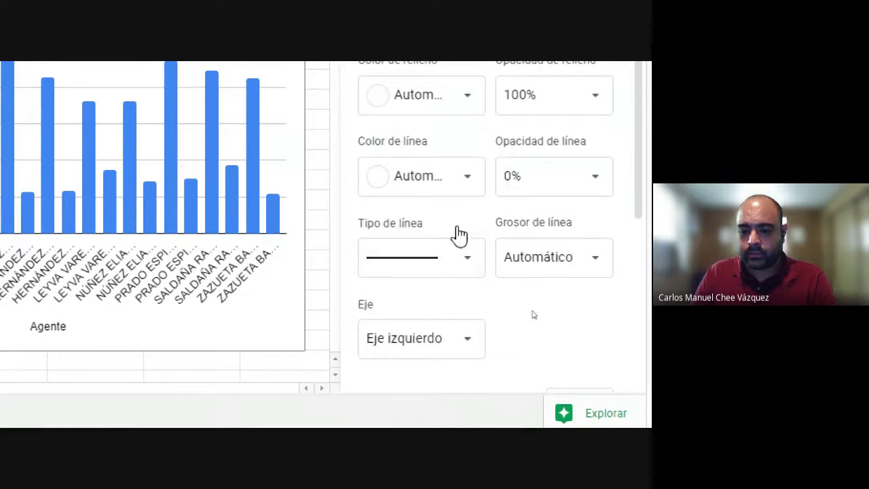
pyautogui.scroll(-2, 486, 274)
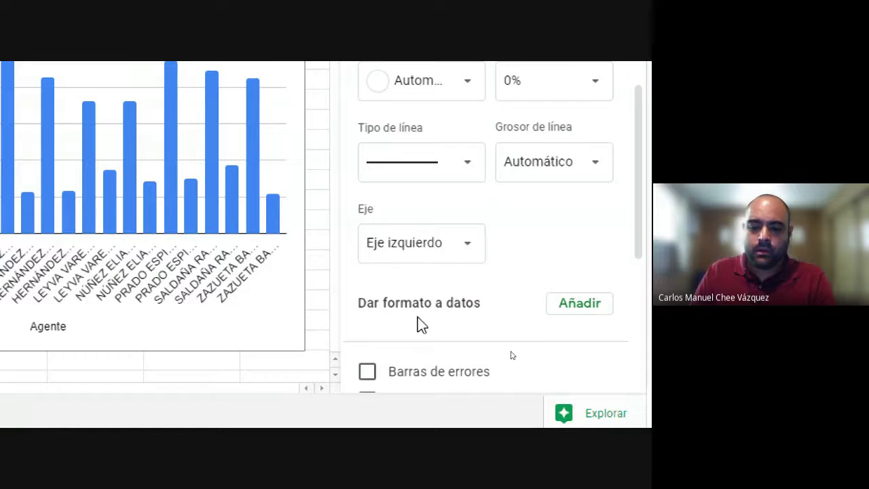
pyautogui.scroll(-2, 500, 303)
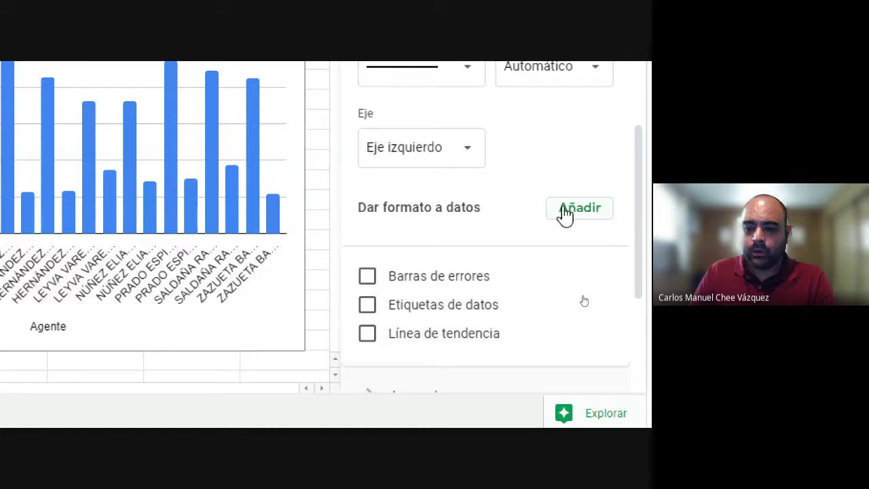
pyautogui.click(579, 208)
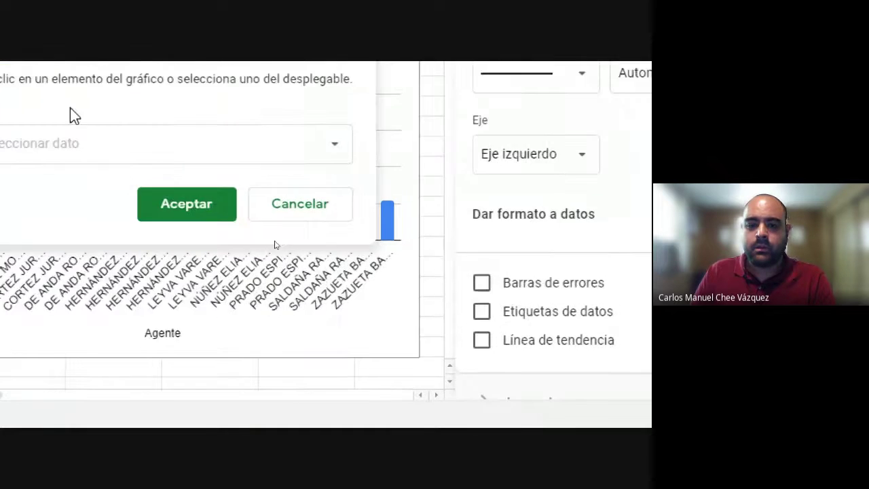
pyautogui.click(333, 151)
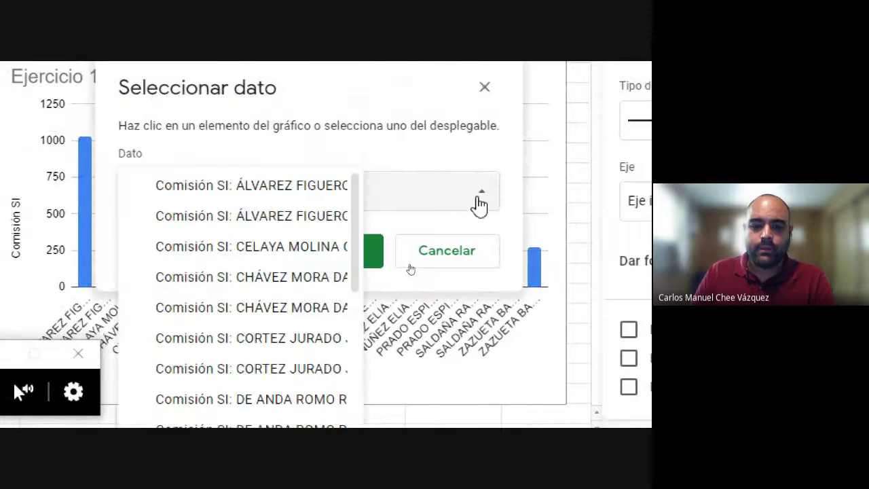
pyautogui.click(233, 186)
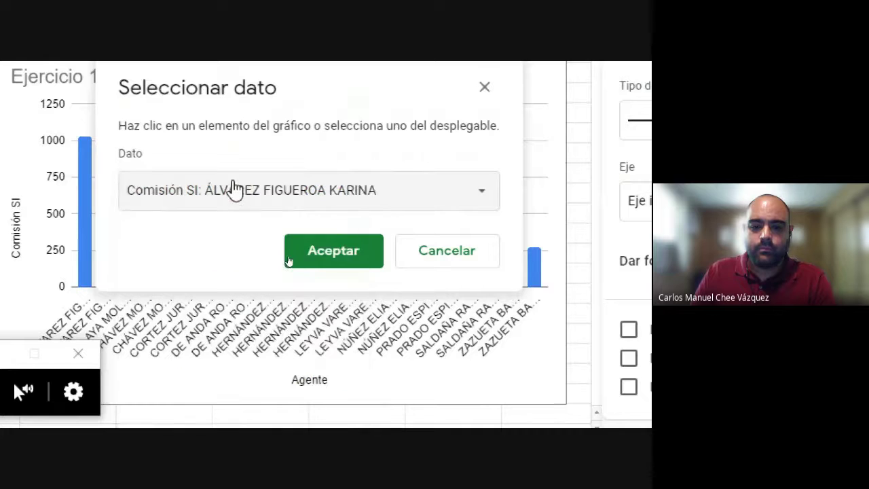
pyautogui.click(333, 252)
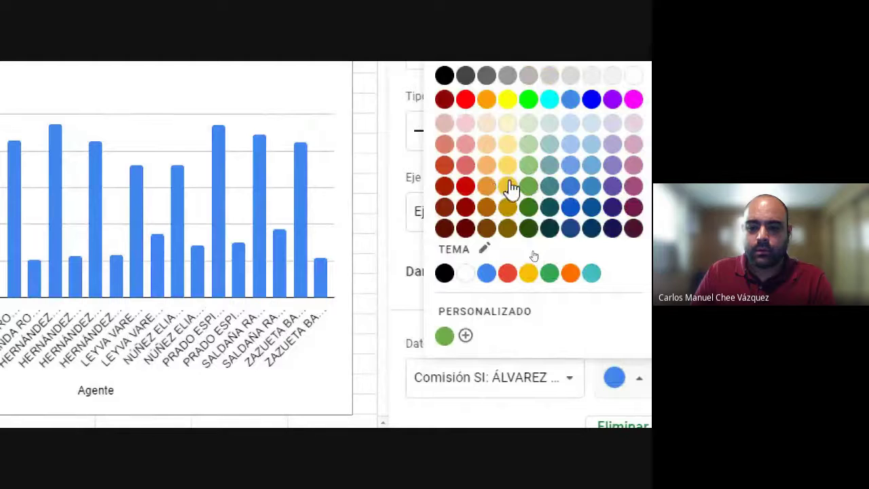
pyautogui.click(507, 185)
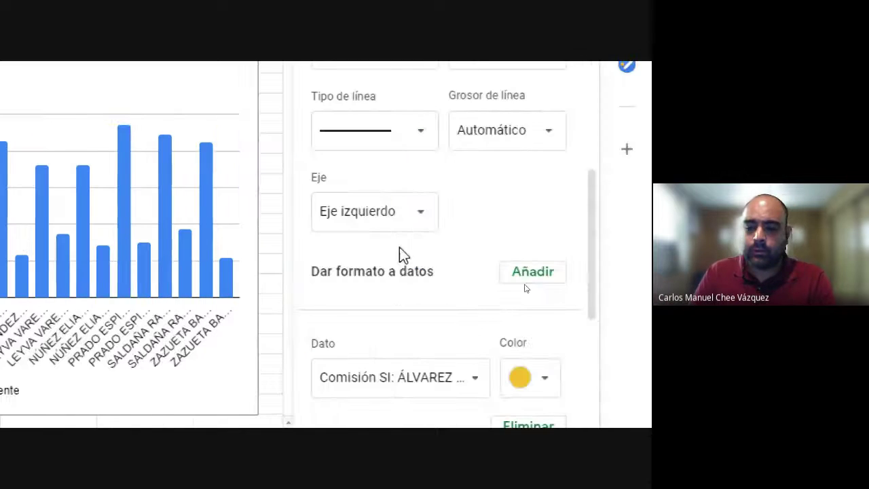
pyautogui.scroll(-4, 354, 247)
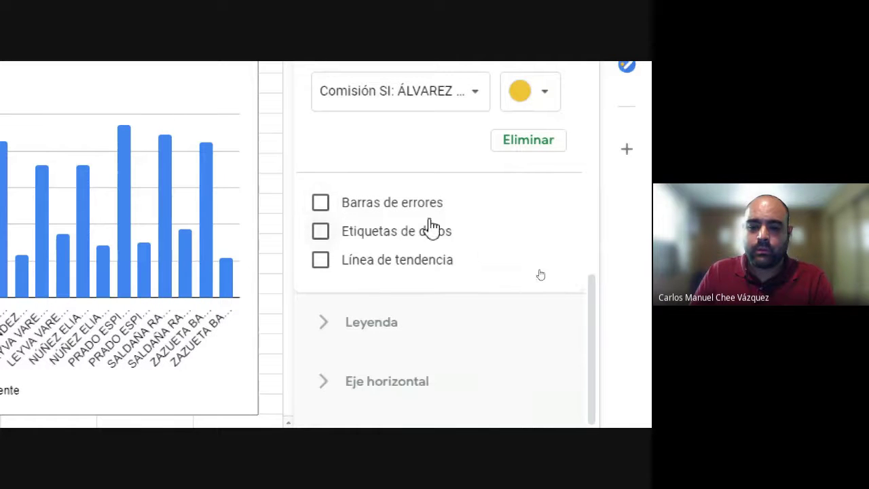
pyautogui.scroll(-2, 326, 267)
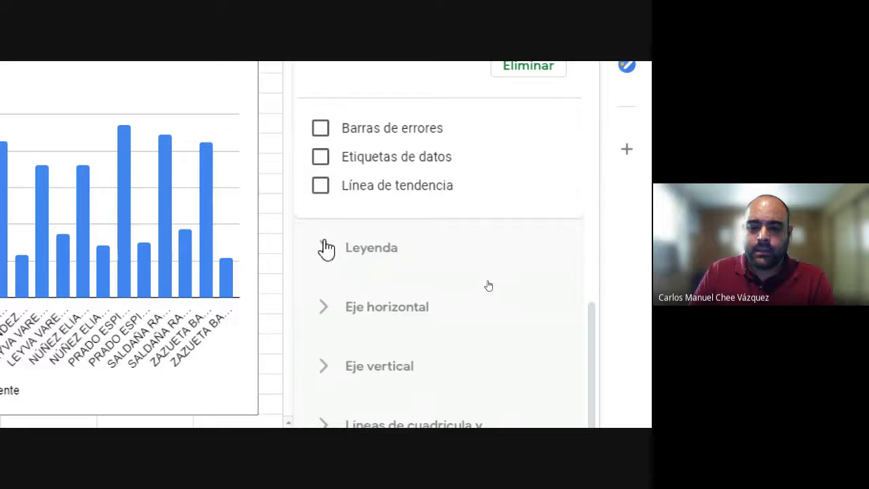
pyautogui.click(332, 247)
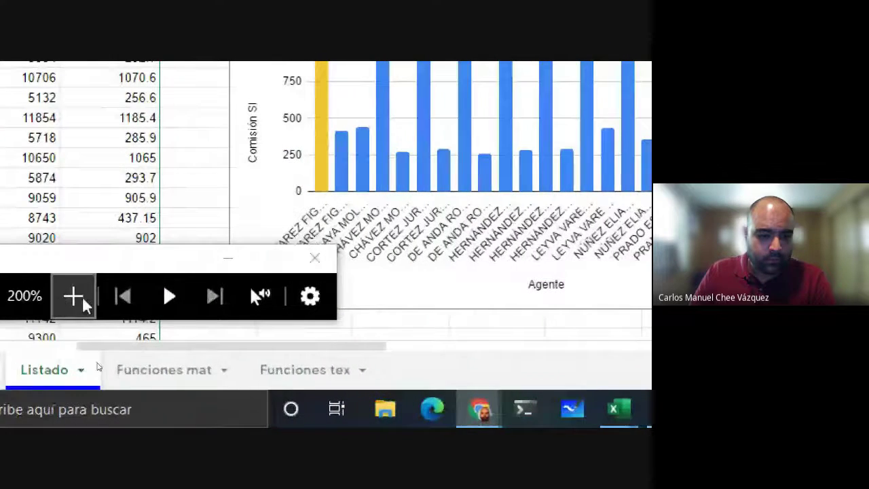
# Step: Scroll down and select the Año, Venta and Comisión SI chart
pyautogui.click(20, 296)
pyautogui.scroll(-10, 306, 365)
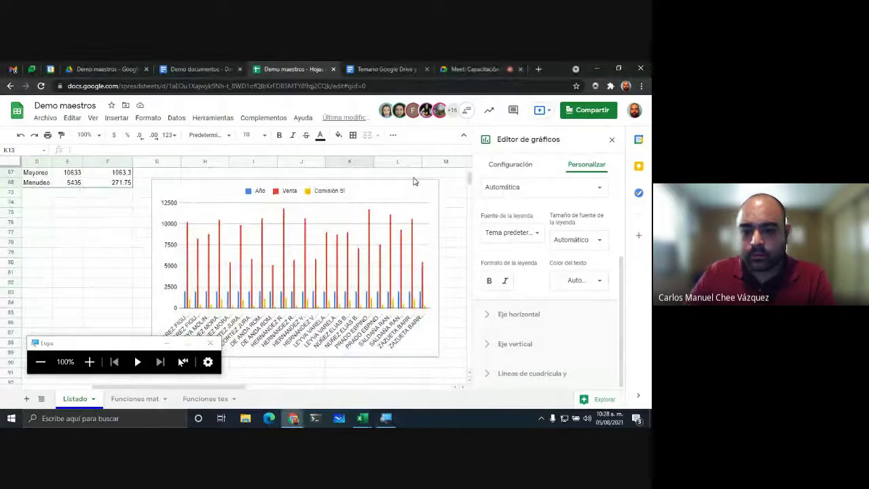
pyautogui.click(434, 200)
pyautogui.click(432, 188)
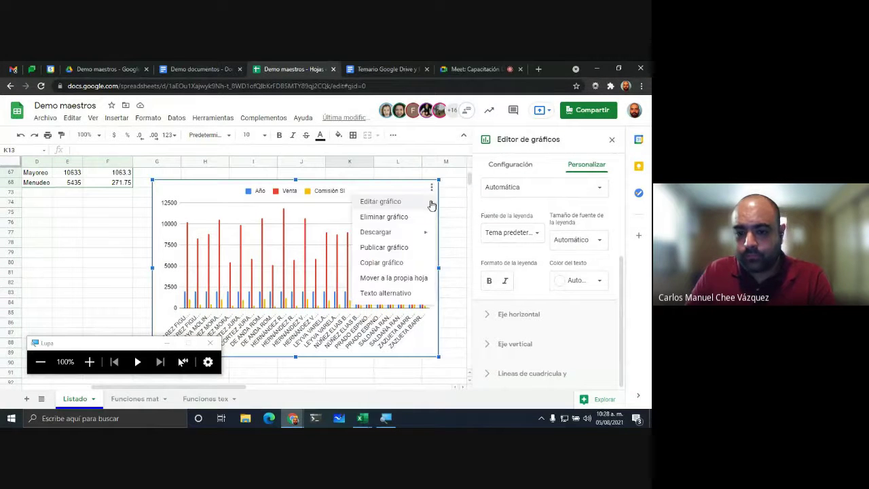
pyautogui.click(399, 204)
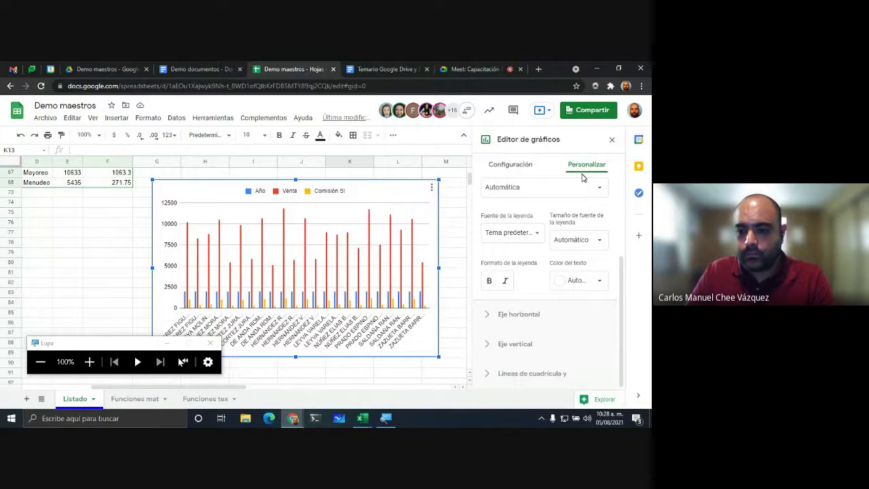
pyautogui.scroll(3, 537, 209)
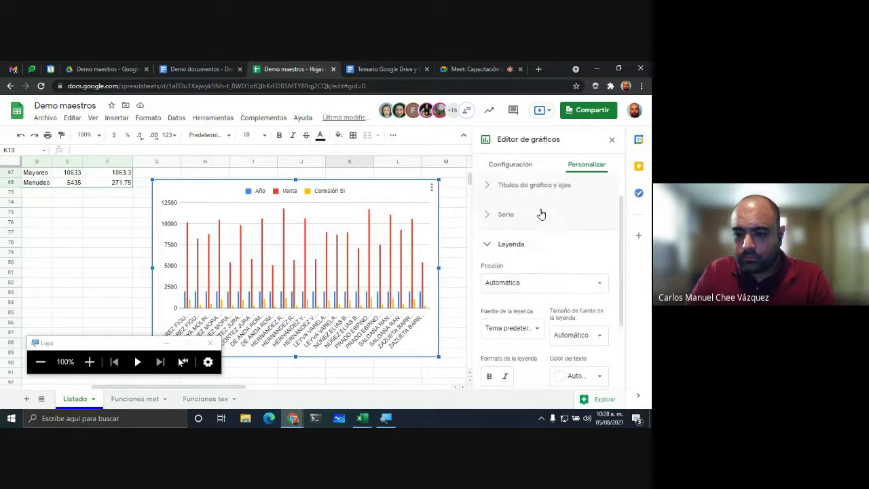
# Step: Set the legend position to Arriba, after briefly trying Dentro and Nada
pyautogui.click(505, 287)
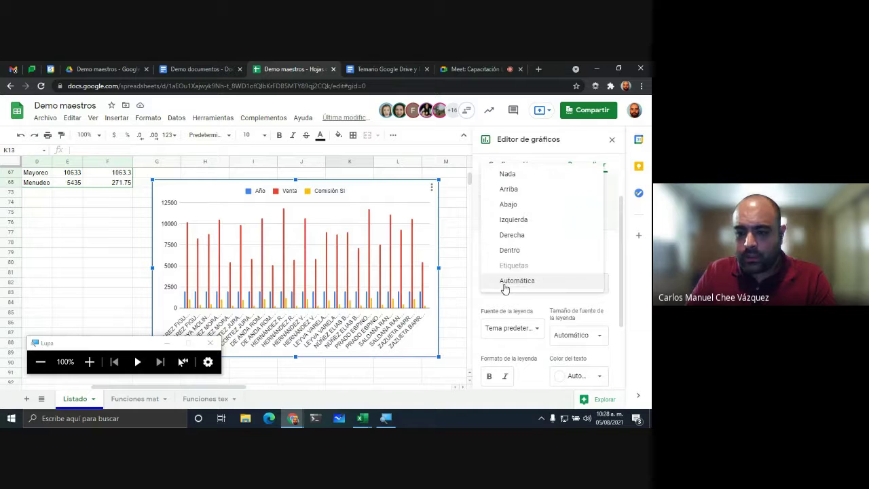
pyautogui.click(519, 251)
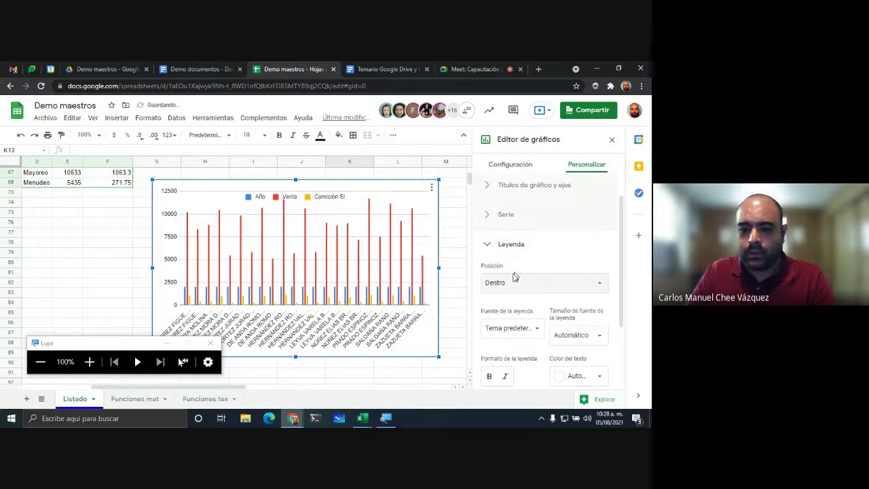
pyautogui.click(516, 284)
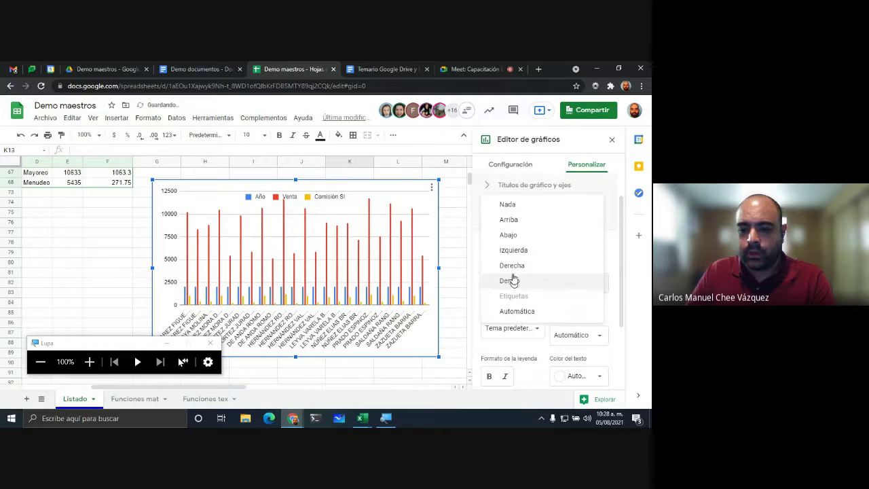
pyautogui.click(517, 207)
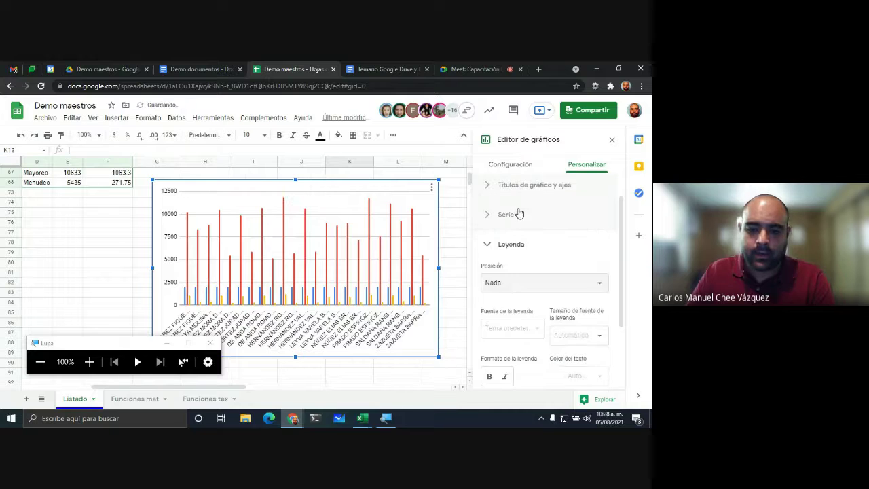
pyautogui.click(498, 288)
pyautogui.click(517, 299)
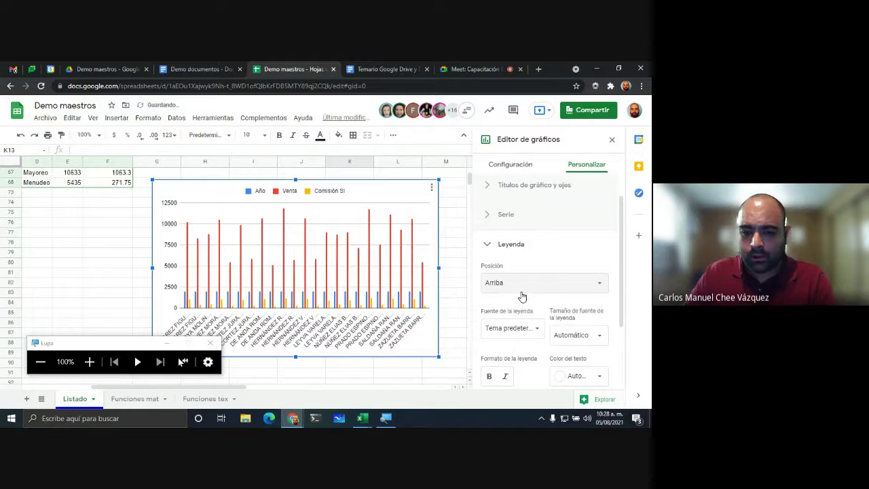
pyautogui.scroll(-2, 559, 339)
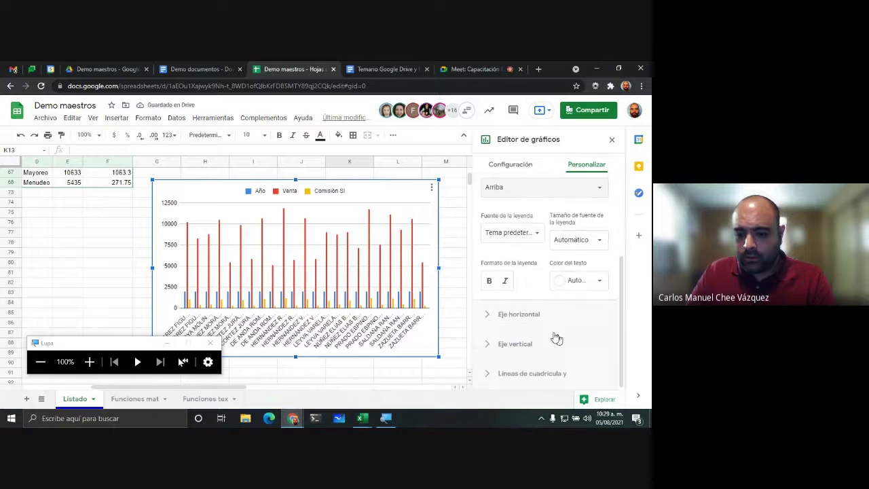
# Step: Expand the horizontal and vertical axis sections in the Personalizar settings
pyautogui.click(483, 315)
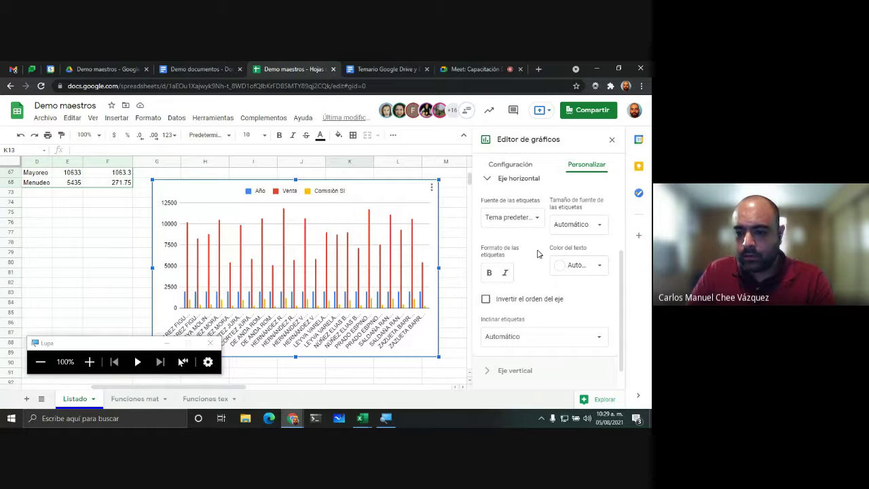
pyautogui.scroll(1, 531, 236)
pyautogui.scroll(-2, 538, 271)
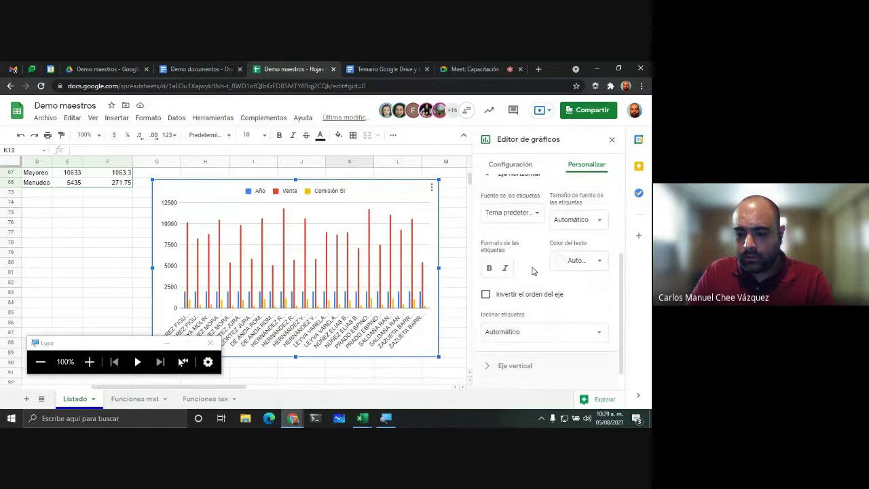
pyautogui.click(491, 346)
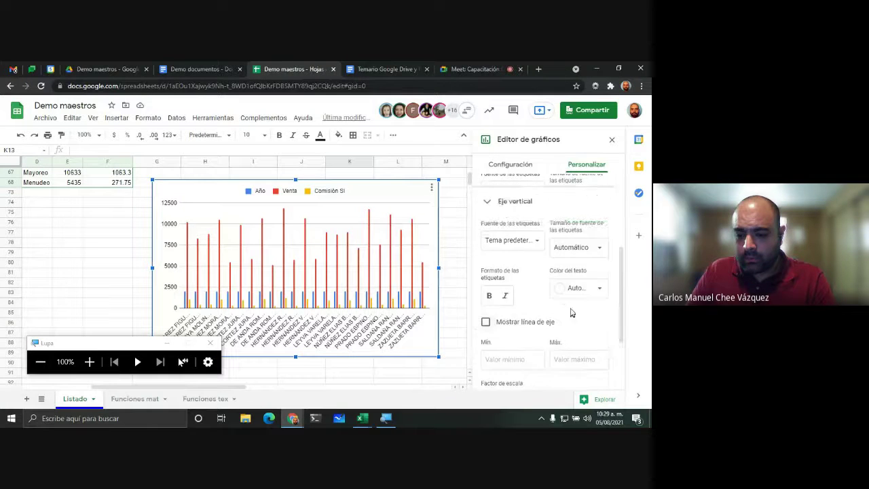
pyautogui.scroll(-3, 556, 275)
pyautogui.scroll(-1, 560, 286)
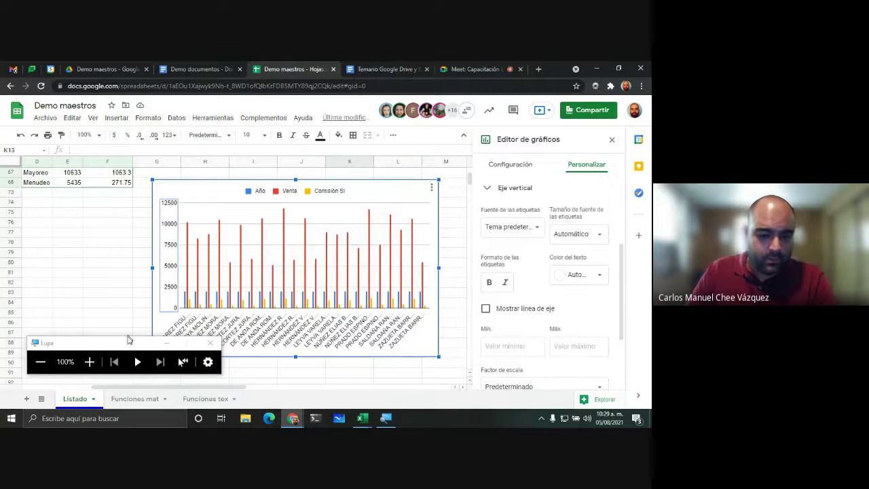
# Step: Magnify the screen to 200%, resize the chart's plot area, then undo the resize
pyautogui.click(89, 362)
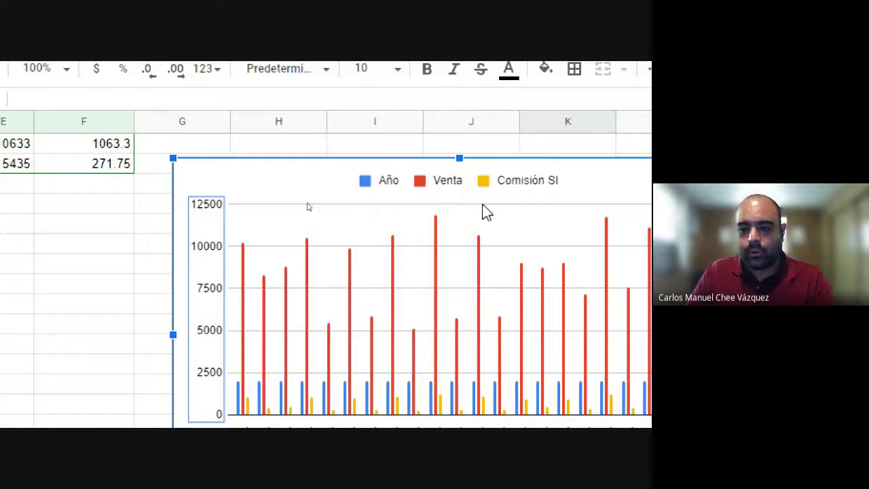
pyautogui.click(487, 213)
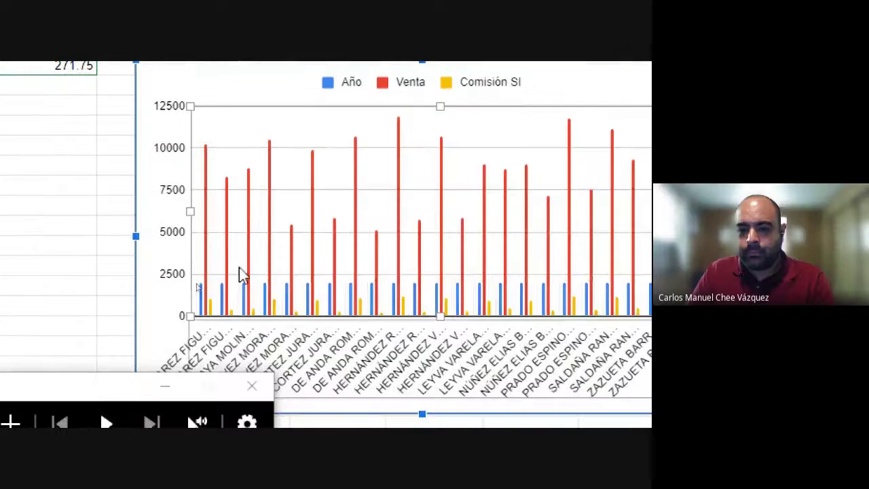
pyautogui.click(324, 125)
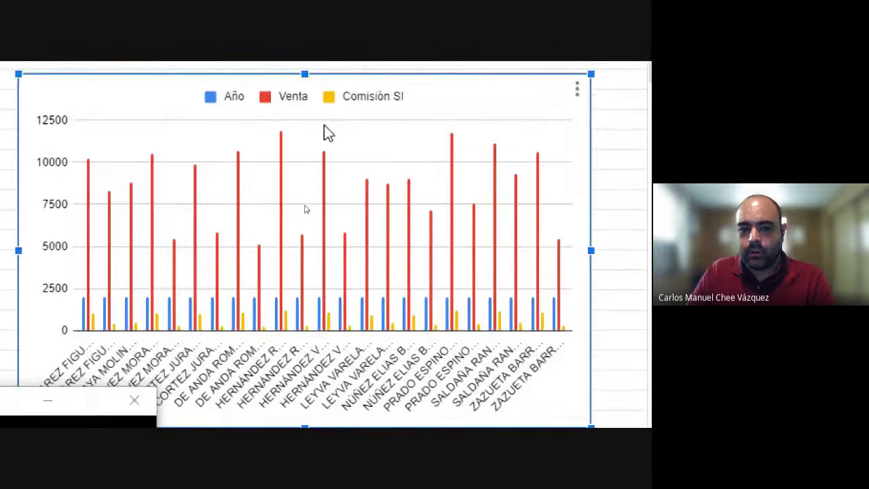
pyautogui.click(324, 129)
pyautogui.click(320, 135)
pyautogui.moveTo(324, 155); pyautogui.dragTo(320, 154)
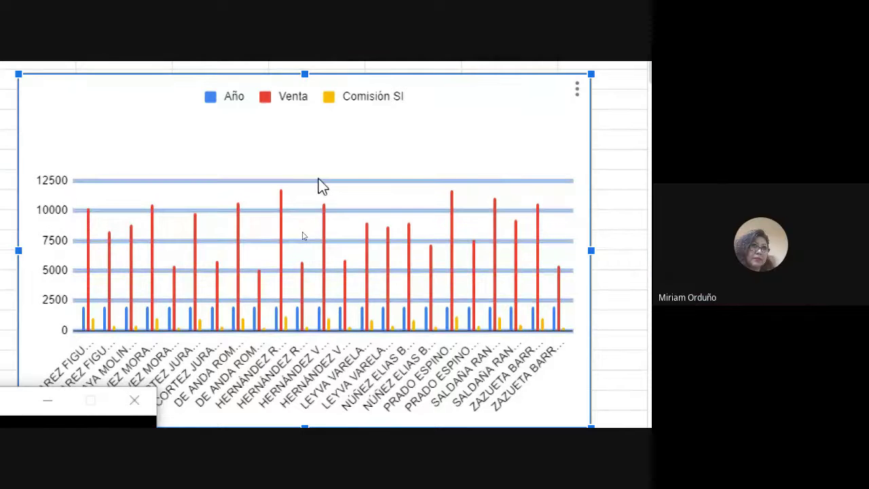
pyautogui.hotkey('ctrl', 'z')
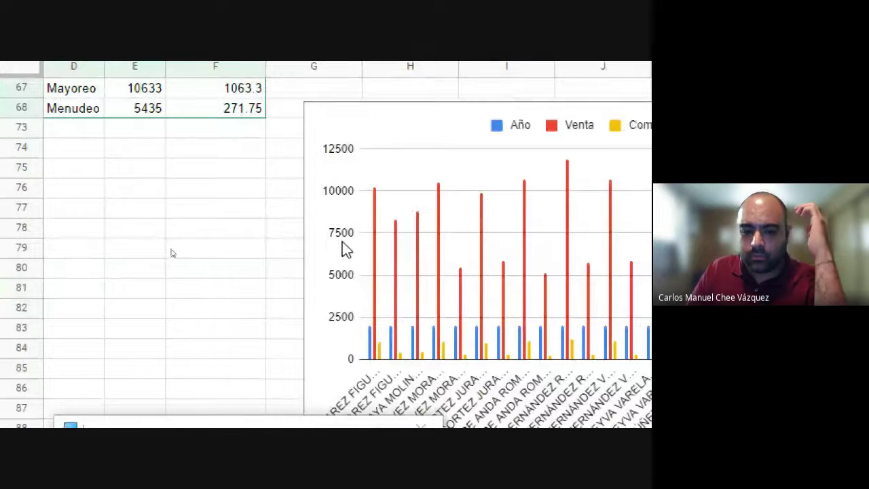
# Step: Double-click the sales chart to reopen the editor at the vertical axis settings
pyautogui.click(339, 246)
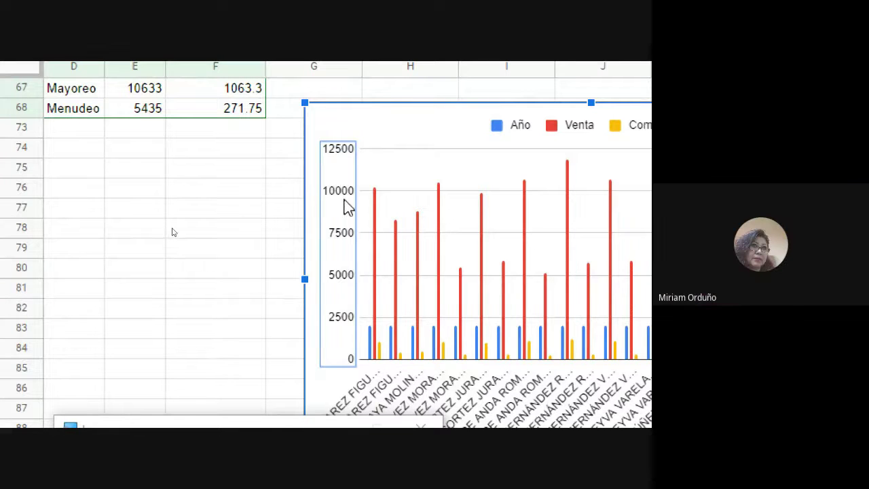
pyautogui.doubleClick(345, 216)
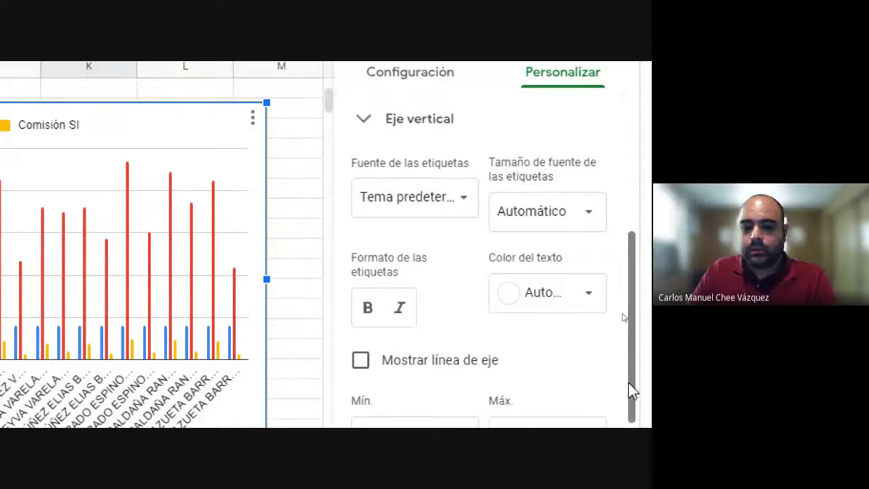
pyautogui.scroll(-2, 631, 388)
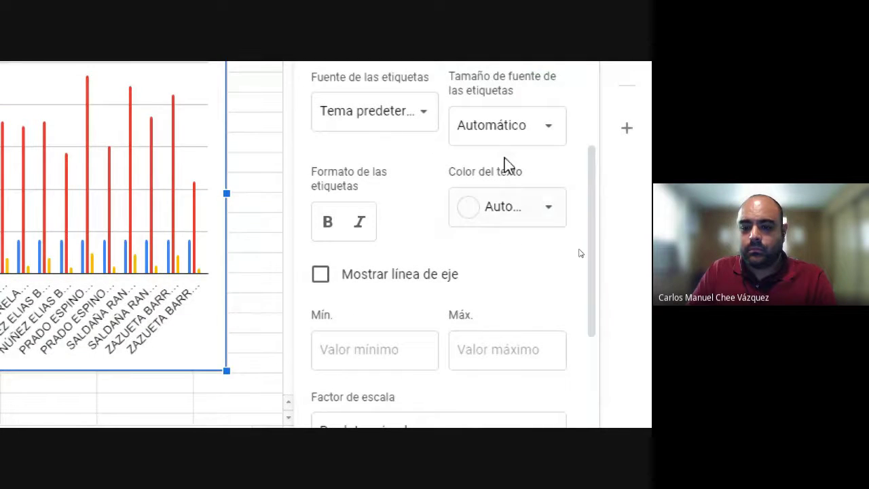
pyautogui.scroll(1, 513, 101)
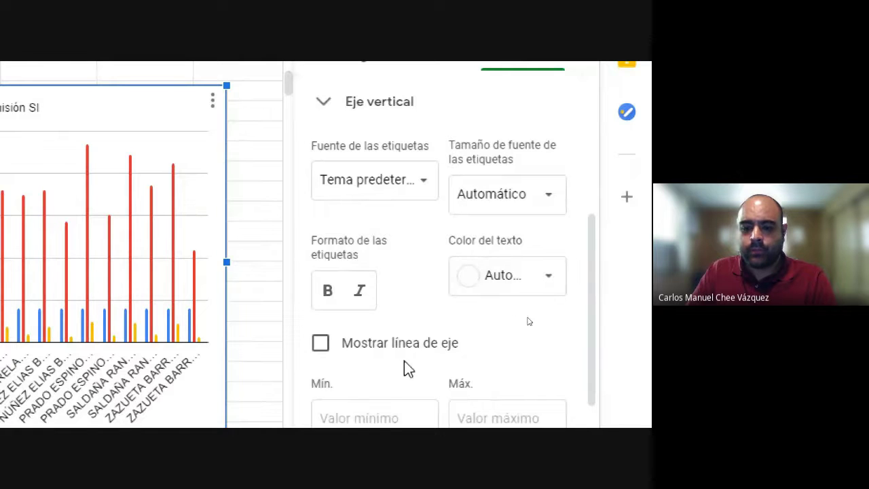
pyautogui.hscroll(-2, 322, 280)
pyautogui.hscroll(-2, 321, 280)
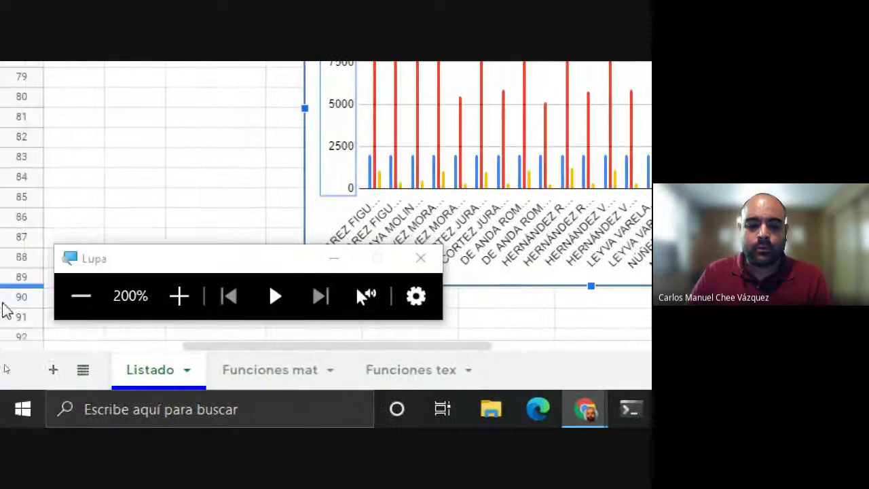
# Step: Return the screen magnification to 100% and refocus the browser window
pyautogui.click(80, 295)
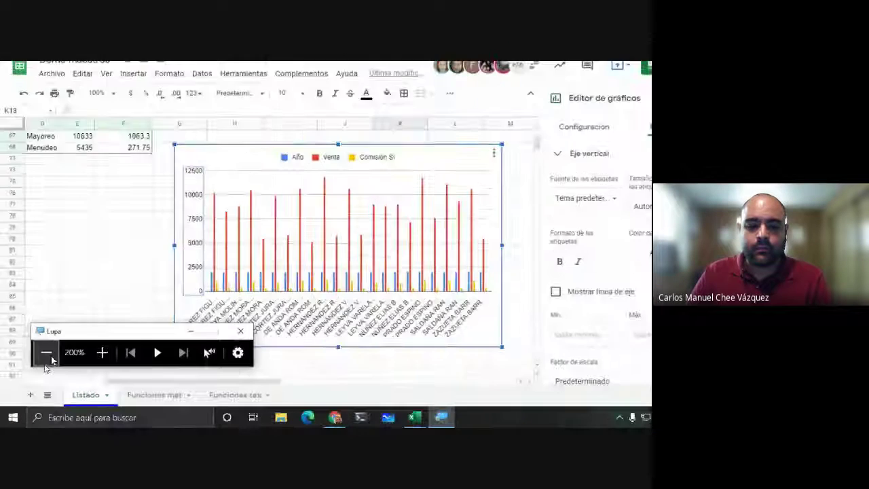
pyautogui.click(46, 356)
pyautogui.scroll(1, 142, 287)
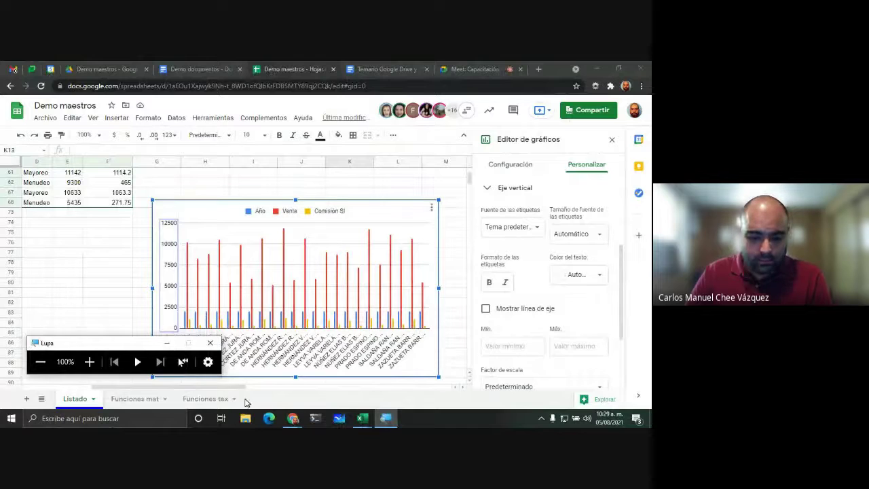
pyautogui.click(284, 405)
pyautogui.moveTo(203, 387); pyautogui.dragTo(134, 387)
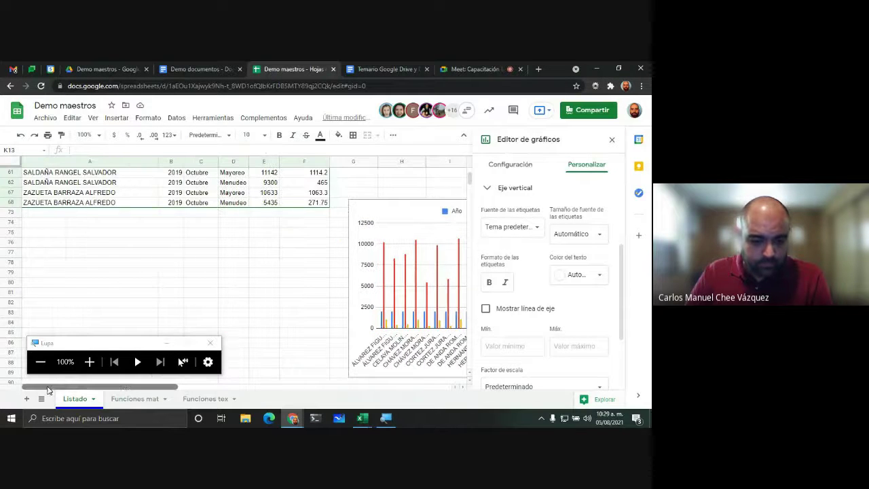
# Step: Enter the label 'Edades' in cell A76 and select the sales chart
pyautogui.click(117, 243)
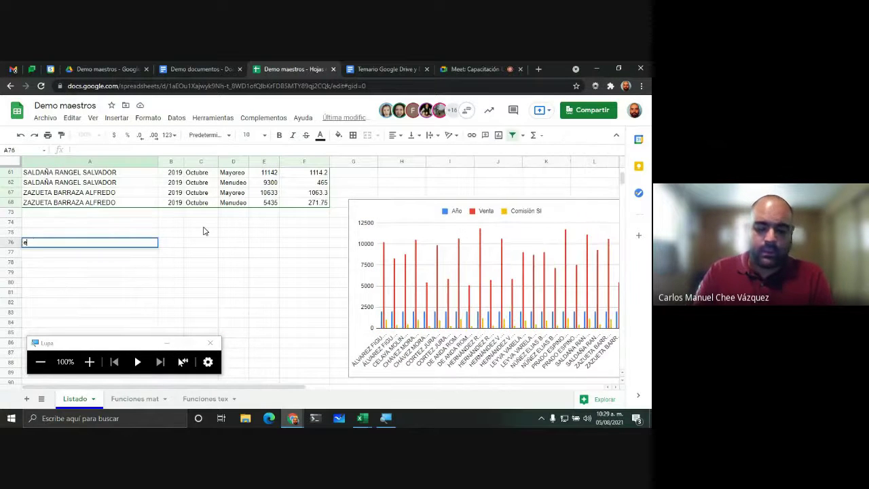
pyautogui.write('edaes')
pyautogui.press('BackSpace')
pyautogui.press('BackSpace')
pyautogui.press('BackSpace')
pyautogui.press('BackSpace')
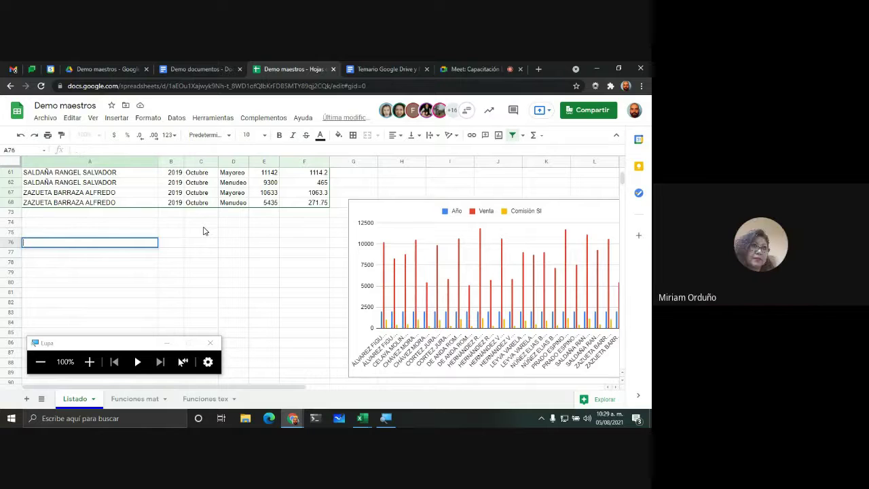
pyautogui.write('Edades')
pyautogui.press('Return')
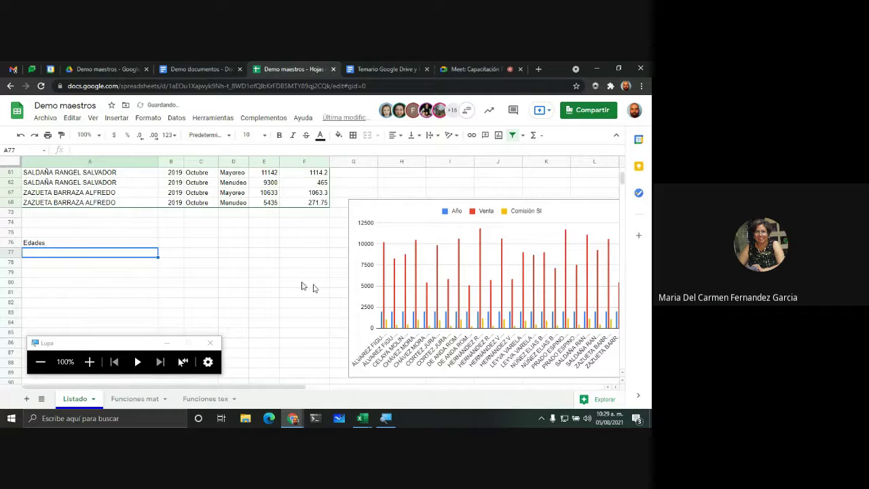
pyautogui.click(420, 209)
pyautogui.moveTo(225, 388); pyautogui.dragTo(396, 393)
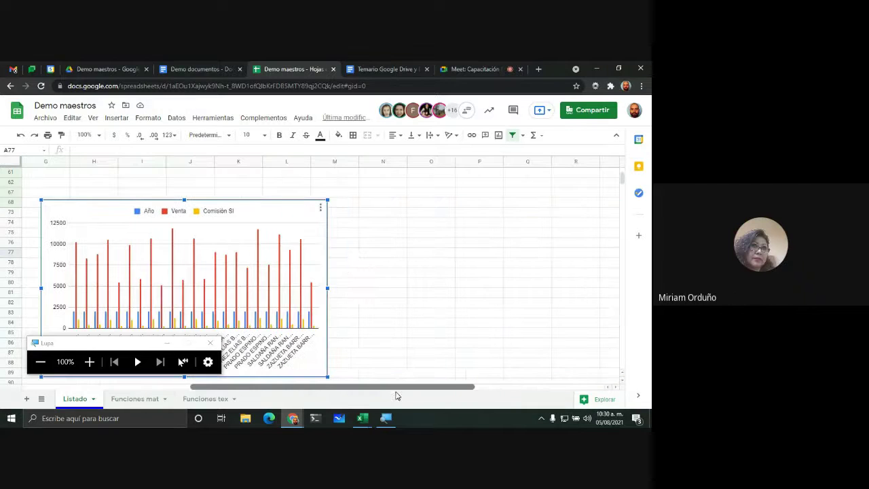
# Step: Open the chart editor for the Año/Venta/Comisión SI chart and compare its Setup and Customize panels
pyautogui.click(321, 208)
pyautogui.click(294, 228)
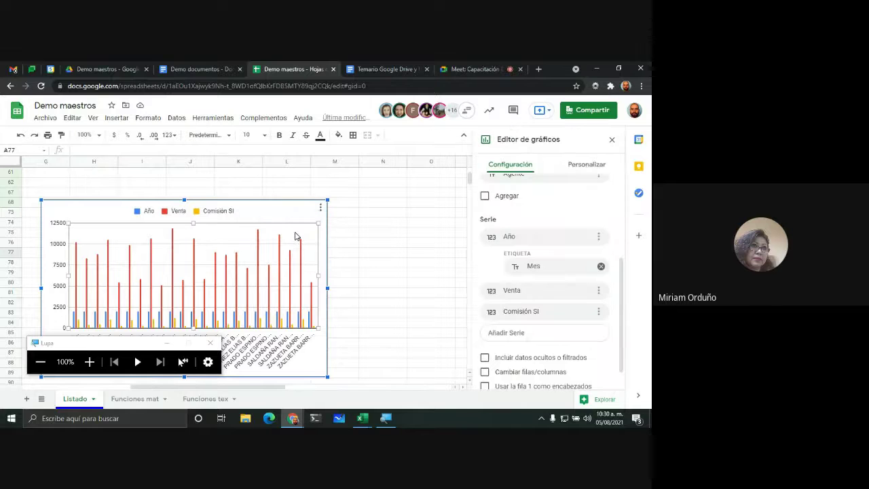
pyautogui.scroll(2, 532, 300)
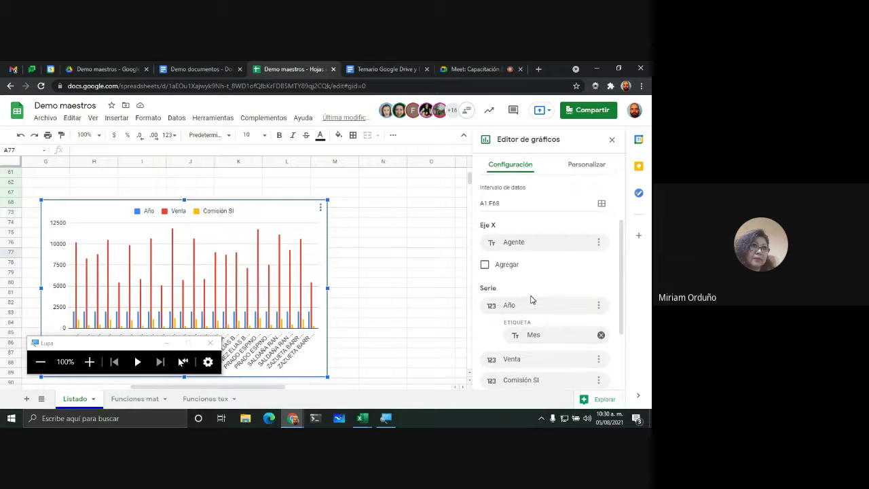
pyautogui.scroll(-1, 539, 246)
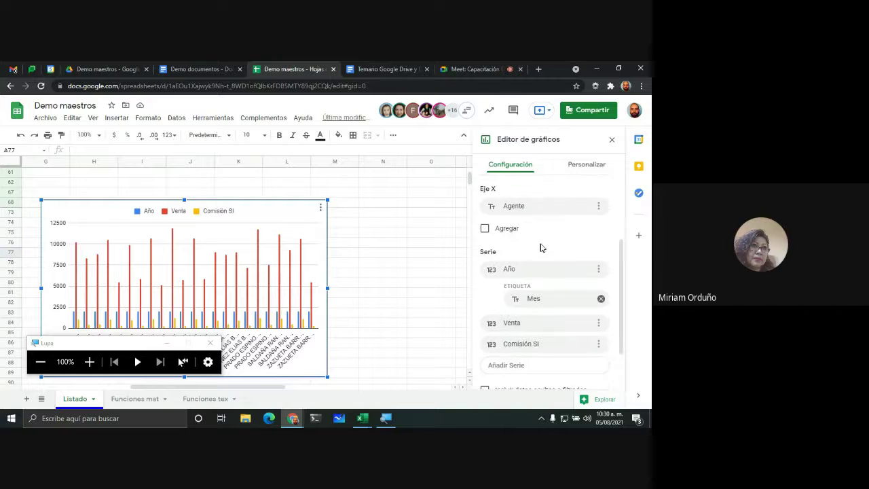
pyautogui.scroll(2, 543, 246)
pyautogui.scroll(-5, 530, 188)
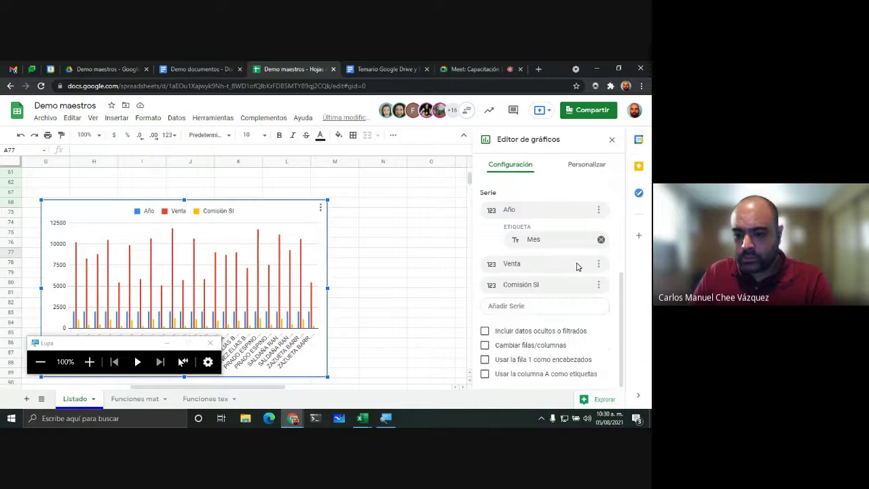
pyautogui.scroll(4, 576, 266)
pyautogui.scroll(-3, 509, 306)
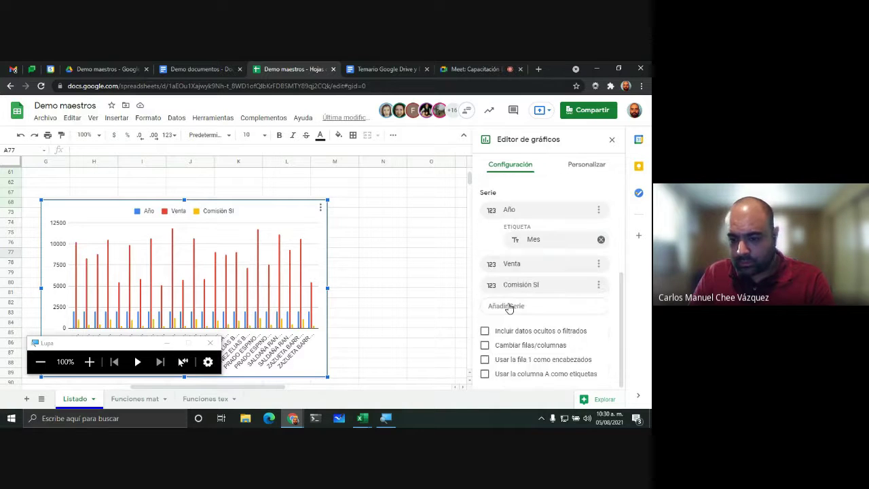
pyautogui.scroll(4, 516, 235)
pyautogui.click(588, 165)
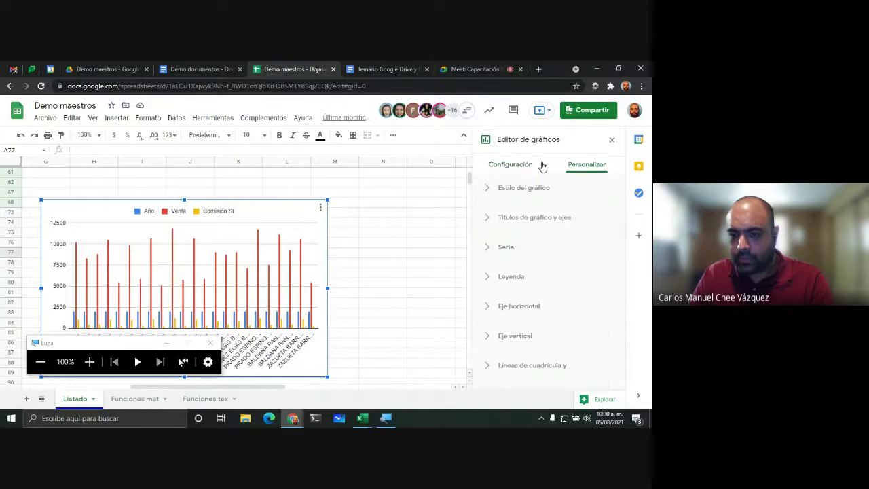
pyautogui.click(539, 165)
# Step: Look through the gridlines and ticks customization options, then return to the series setup
pyautogui.scroll(-3, 518, 277)
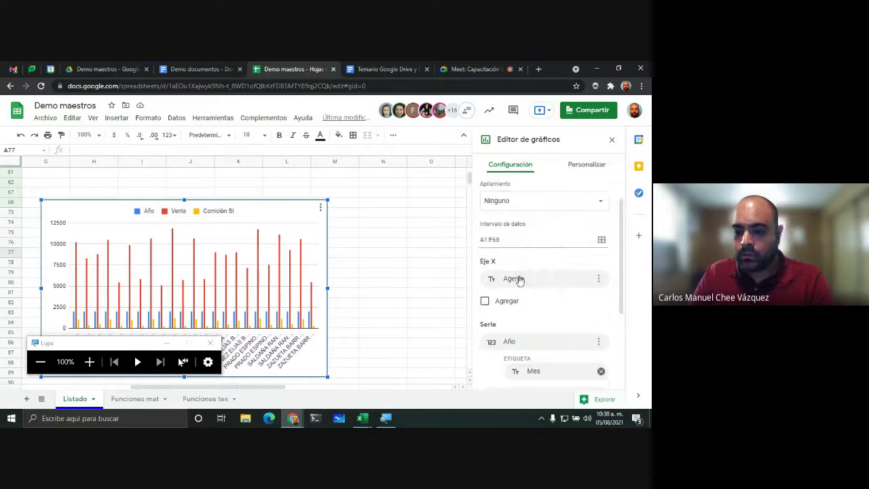
pyautogui.scroll(1, 518, 277)
pyautogui.scroll(-1, 519, 276)
pyautogui.scroll(1, 521, 270)
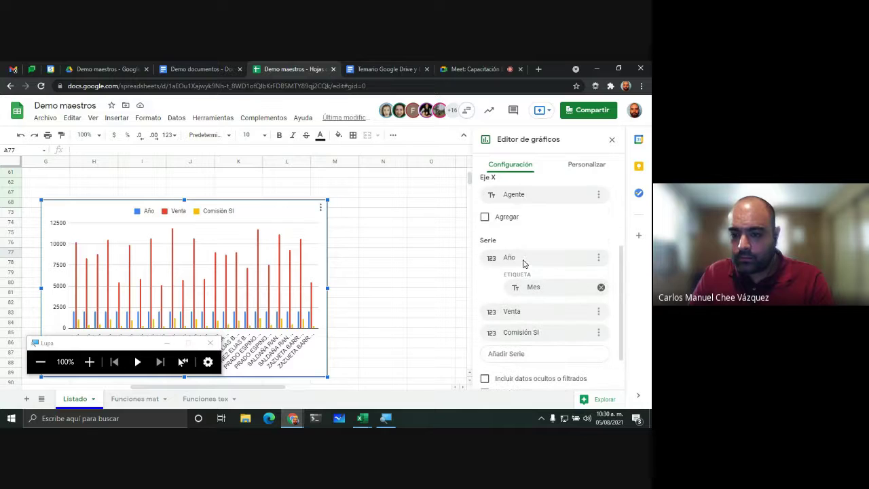
pyautogui.scroll(-1, 519, 233)
pyautogui.scroll(4, 518, 235)
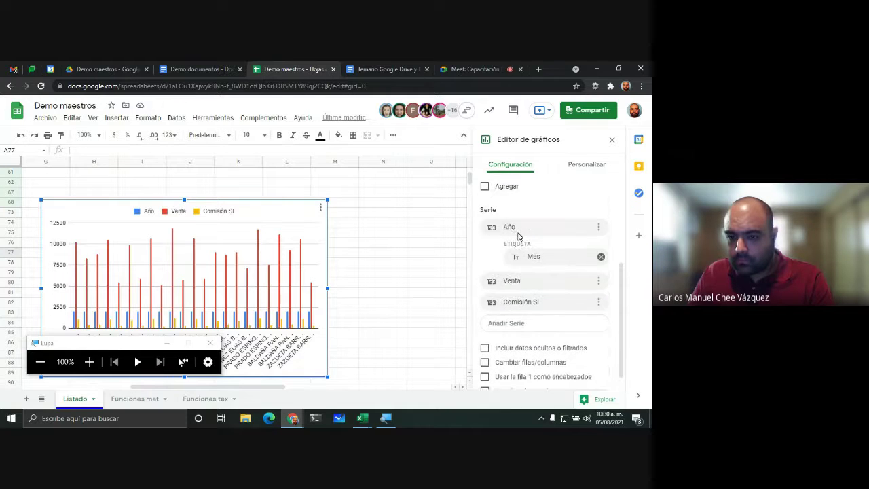
pyautogui.click(591, 167)
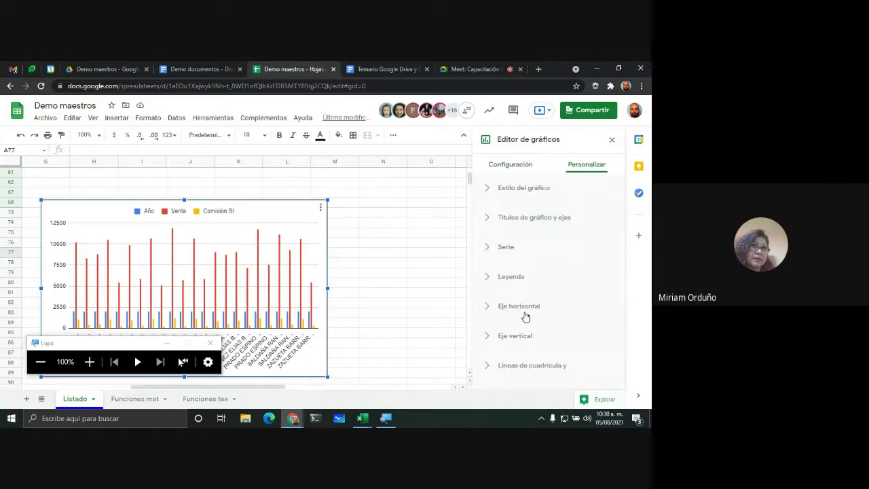
pyautogui.click(490, 367)
pyautogui.scroll(-3, 549, 262)
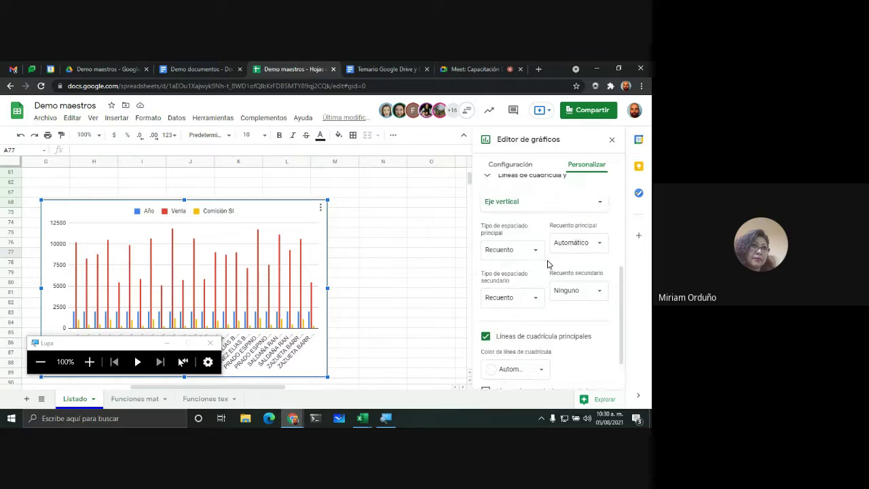
pyautogui.scroll(1, 550, 262)
pyautogui.scroll(-2, 590, 285)
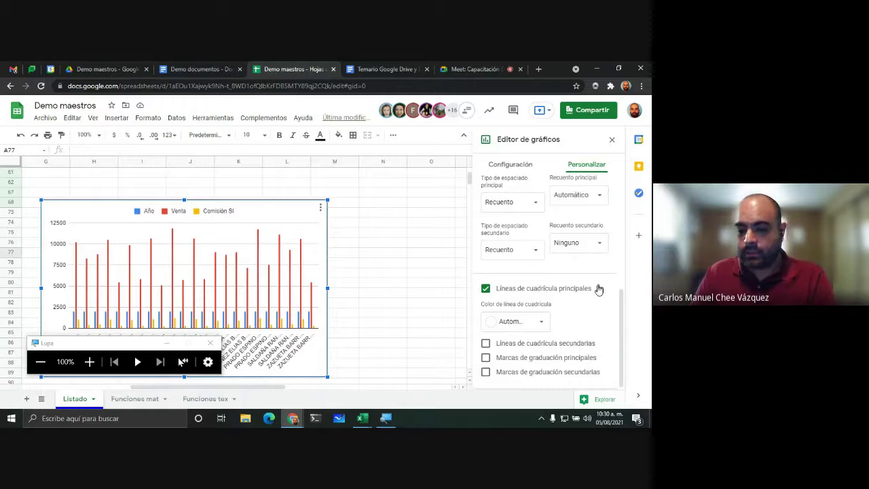
pyautogui.click(514, 168)
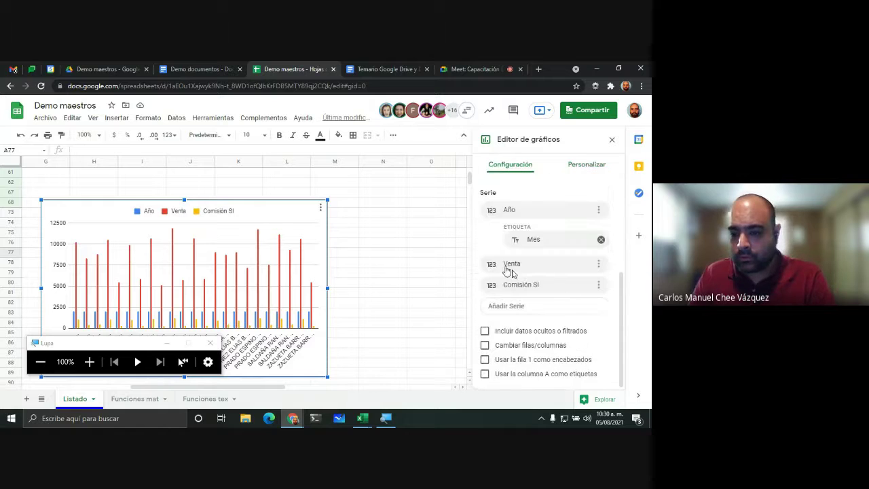
pyautogui.scroll(1, 535, 293)
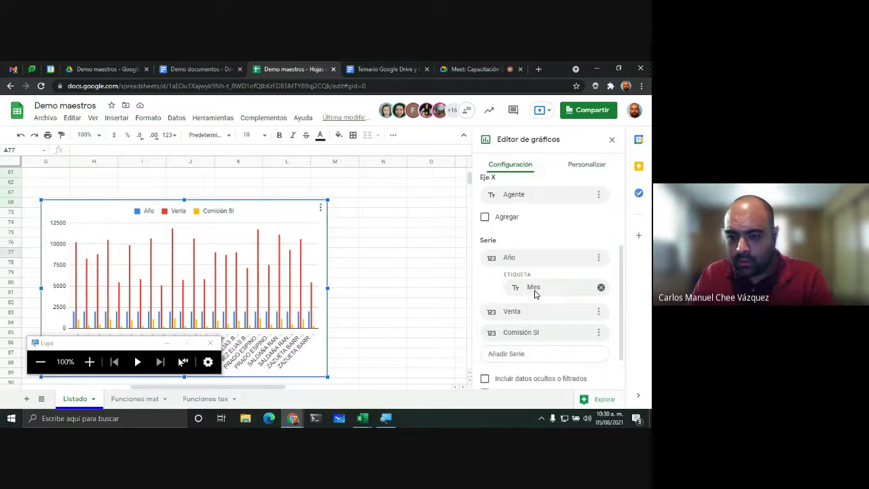
pyautogui.scroll(1, 543, 261)
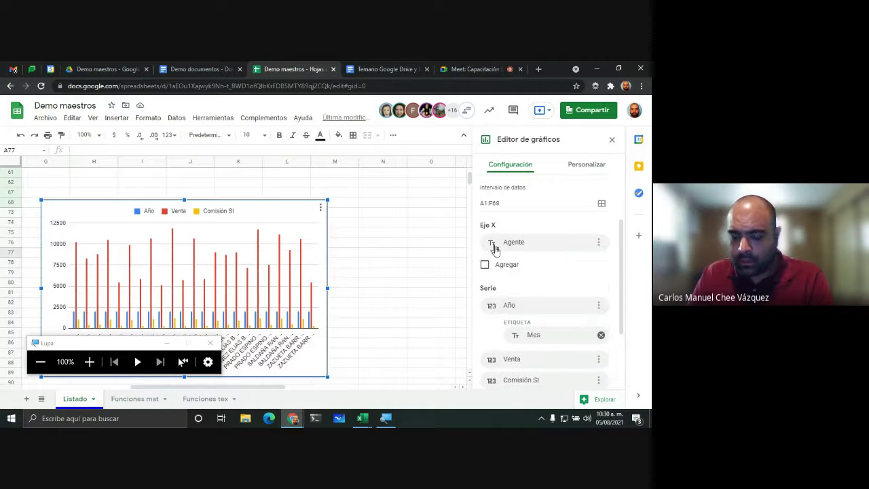
pyautogui.scroll(-2, 539, 291)
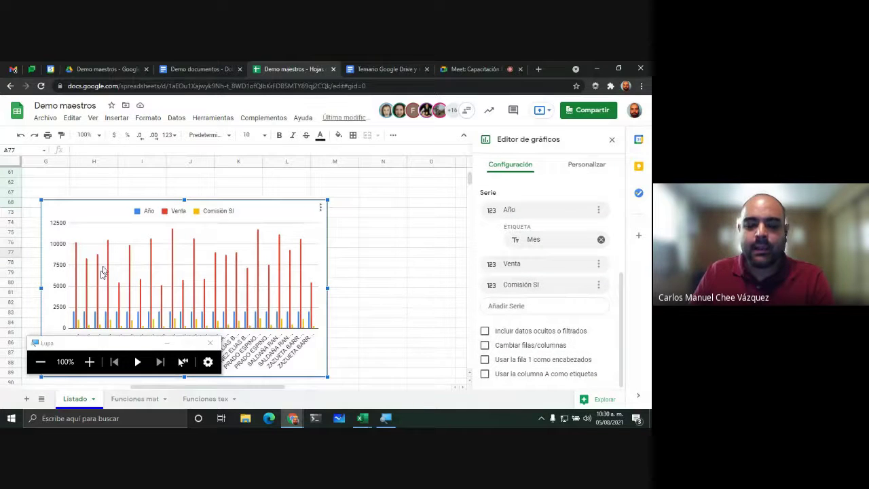
# Step: Close the chart editor by selecting an empty cell, then close the Demo documentos document
pyautogui.click(153, 291)
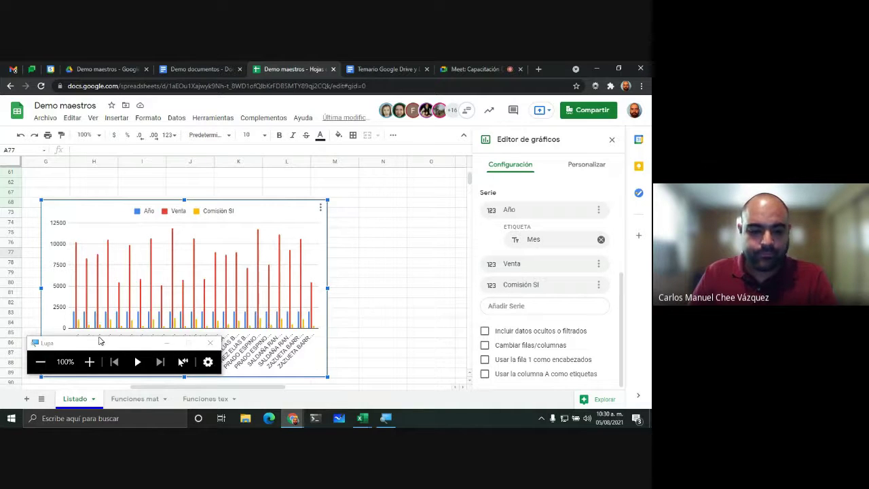
pyautogui.moveTo(99, 345); pyautogui.dragTo(336, 345)
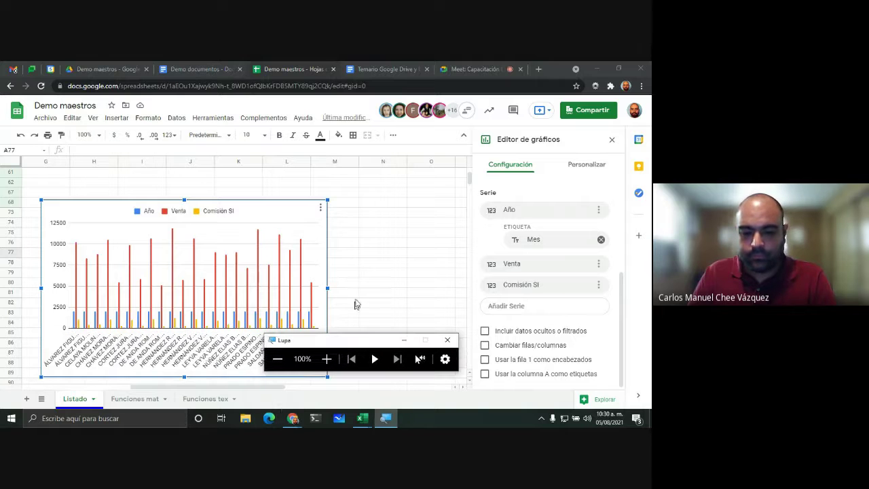
pyautogui.click(333, 266)
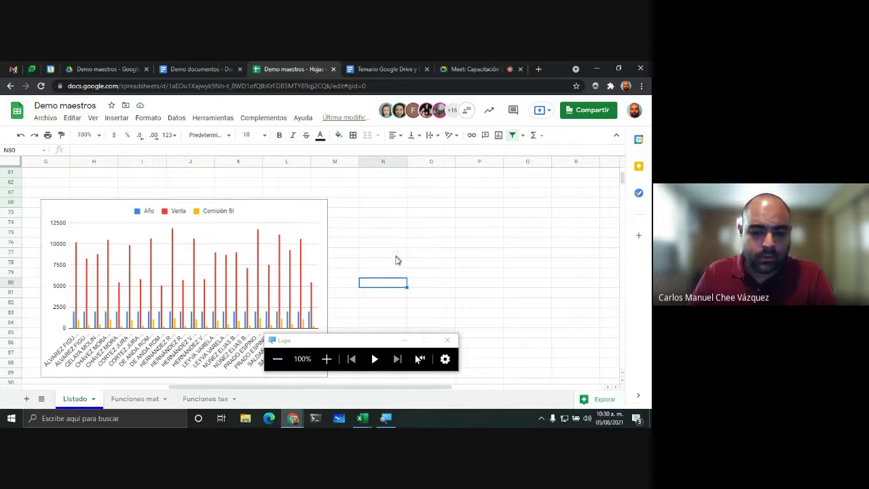
pyautogui.click(397, 255)
pyautogui.scroll(-1, 381, 299)
pyautogui.scroll(1, 388, 285)
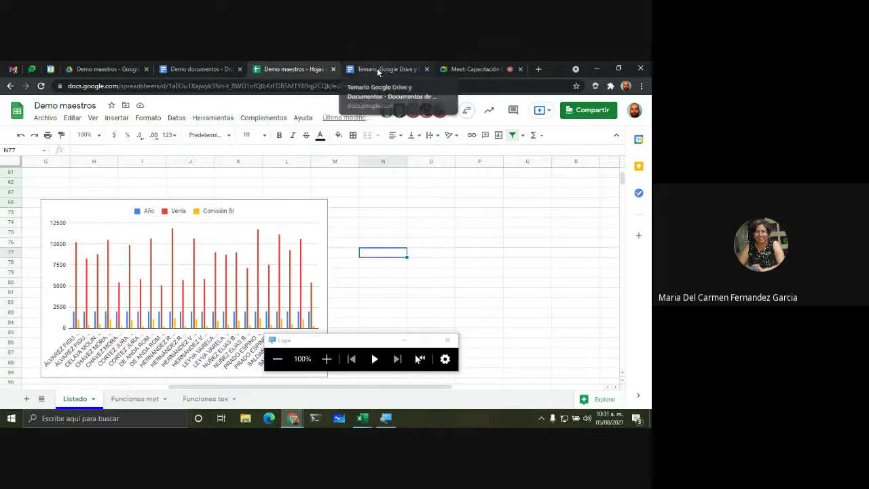
pyautogui.click(202, 68)
pyautogui.click(239, 70)
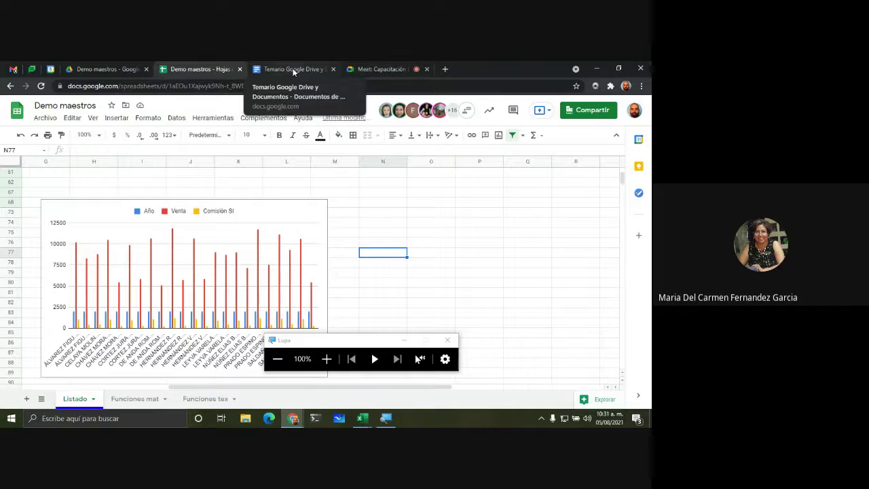
# Step: Read the participants' messages in the Meet chat, then go back to the Demo maestros spreadsheet
pyautogui.click(397, 69)
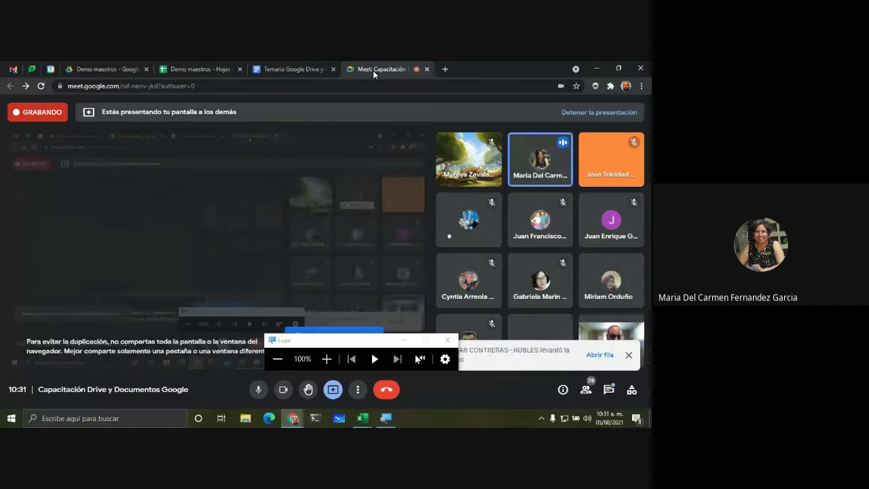
pyautogui.moveTo(367, 343); pyautogui.dragTo(206, 276)
pyautogui.click(547, 329)
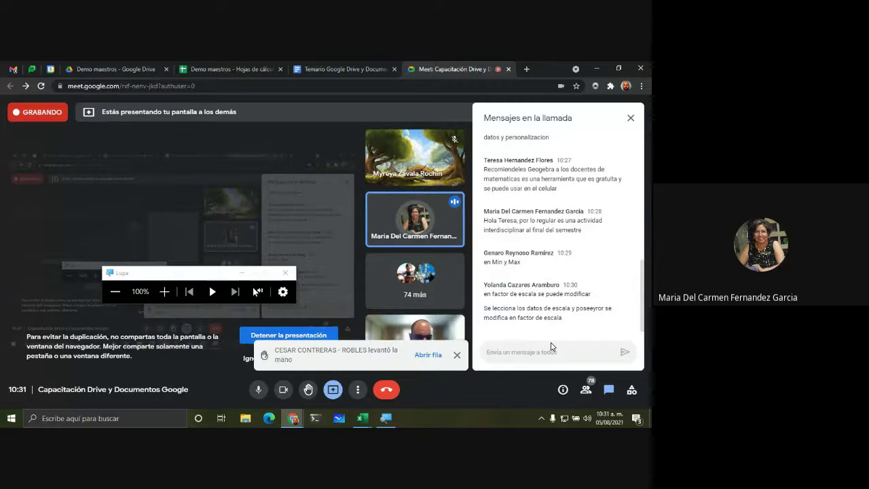
pyautogui.click(552, 347)
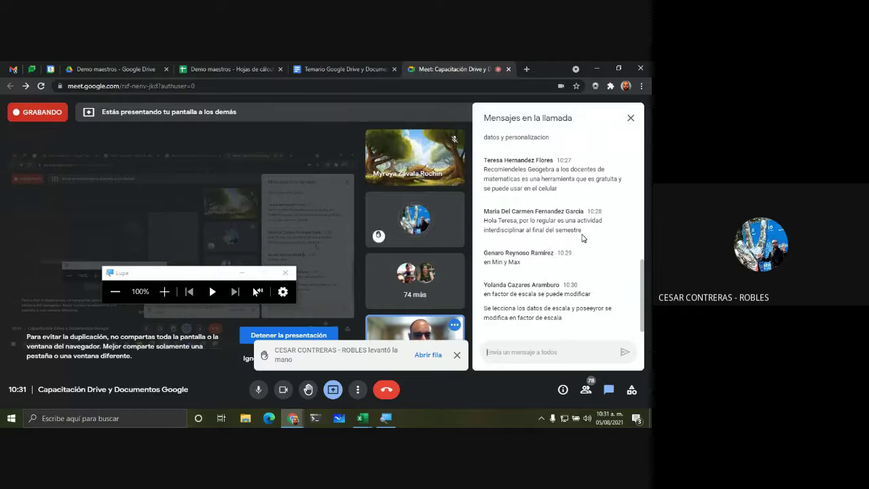
pyautogui.click(231, 69)
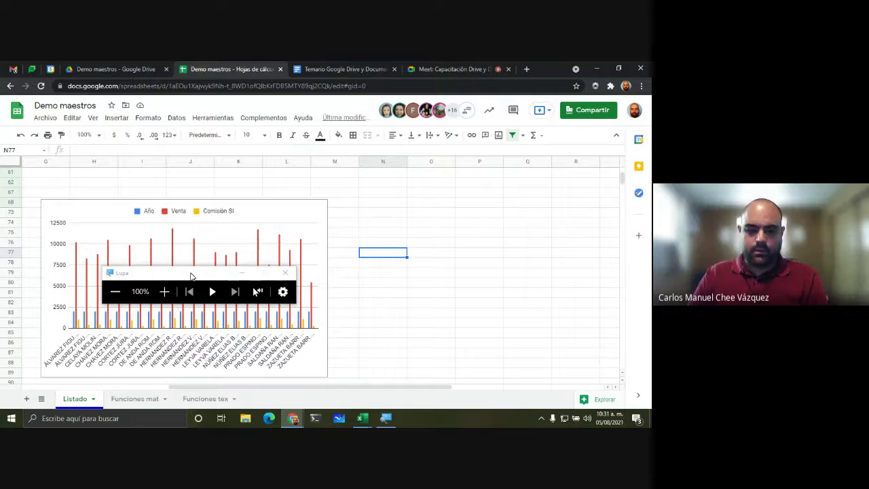
# Step: Bring up Customize > Vertical axis for the chart, magnifying to 200% and back to 100%
pyautogui.moveTo(200, 271); pyautogui.dragTo(114, 357)
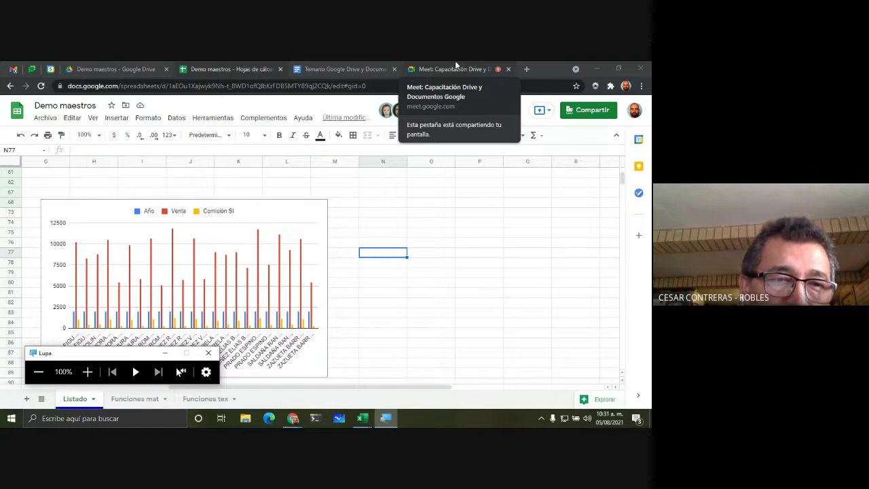
pyautogui.click(87, 372)
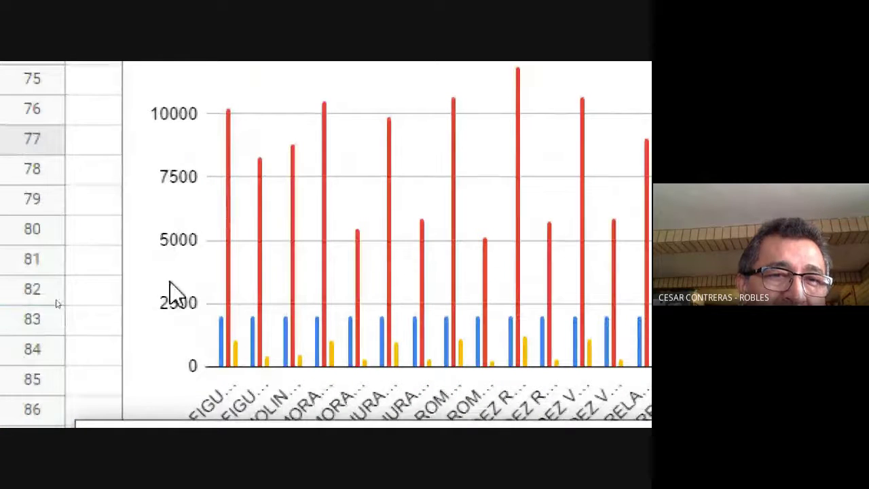
pyautogui.click(182, 305)
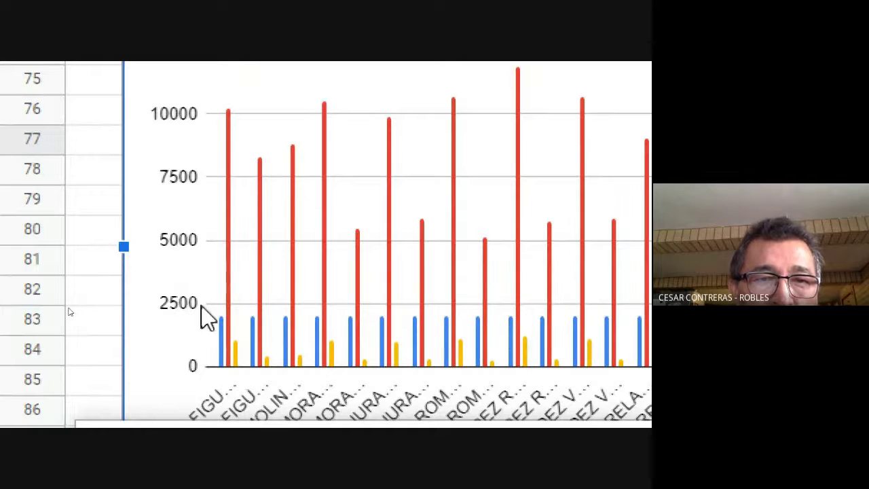
pyautogui.click(168, 312)
pyautogui.click(178, 313)
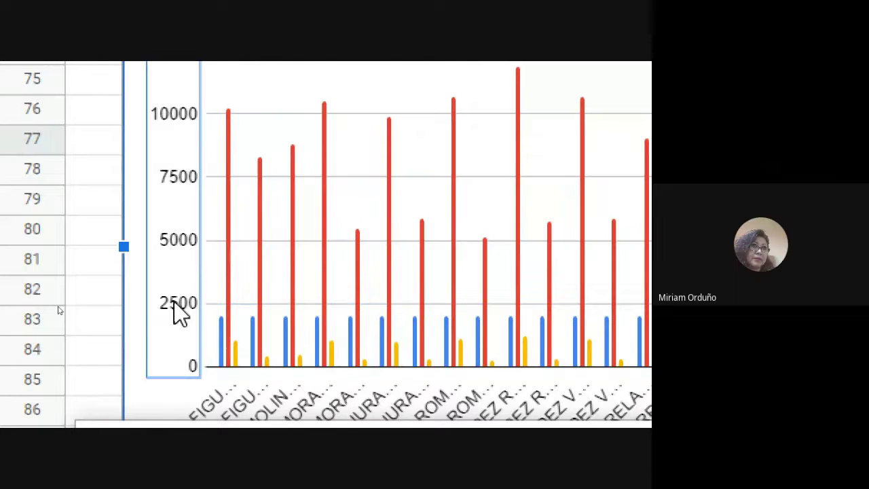
pyautogui.rightClick(178, 312)
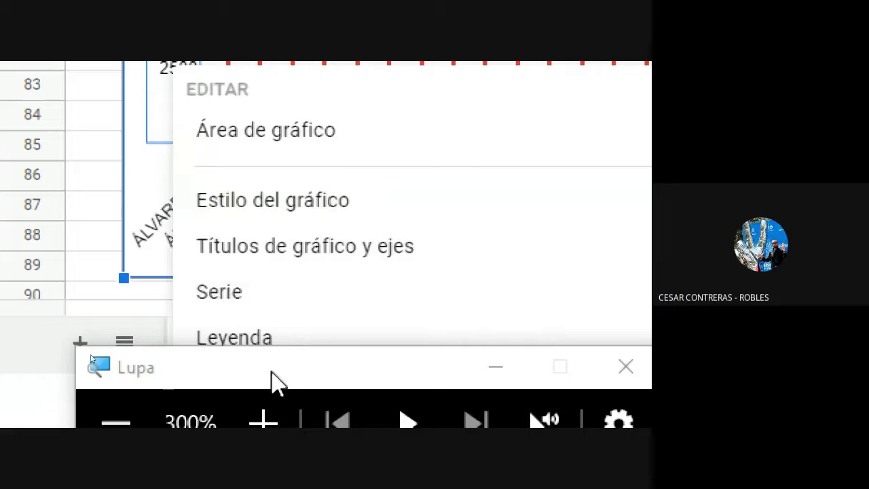
pyautogui.moveTo(272, 380); pyautogui.dragTo(338, 284)
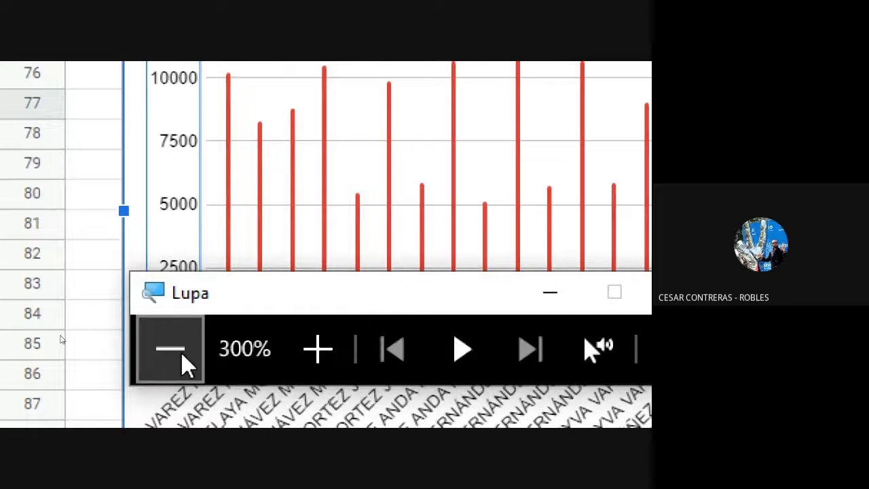
pyautogui.click(168, 367)
pyautogui.click(115, 349)
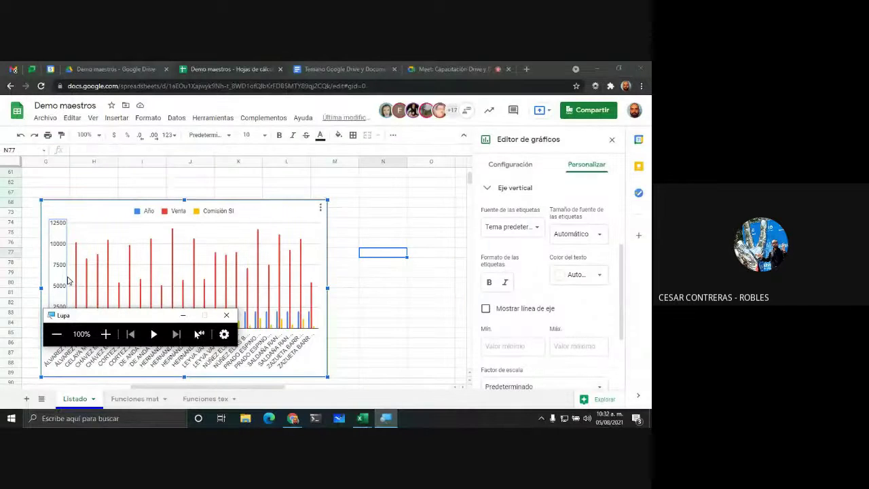
# Step: Check who raised a hand in Meet, scroll through the chat, and switch to the Temario document
pyautogui.click(452, 68)
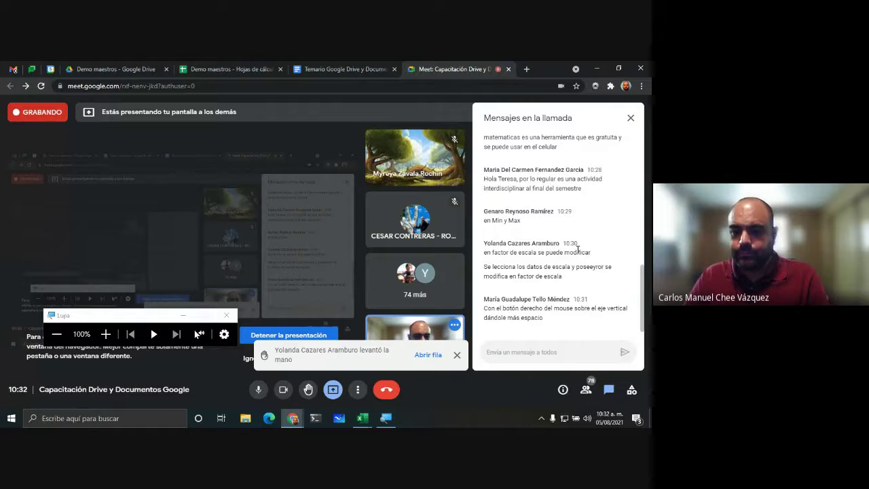
pyautogui.click(433, 354)
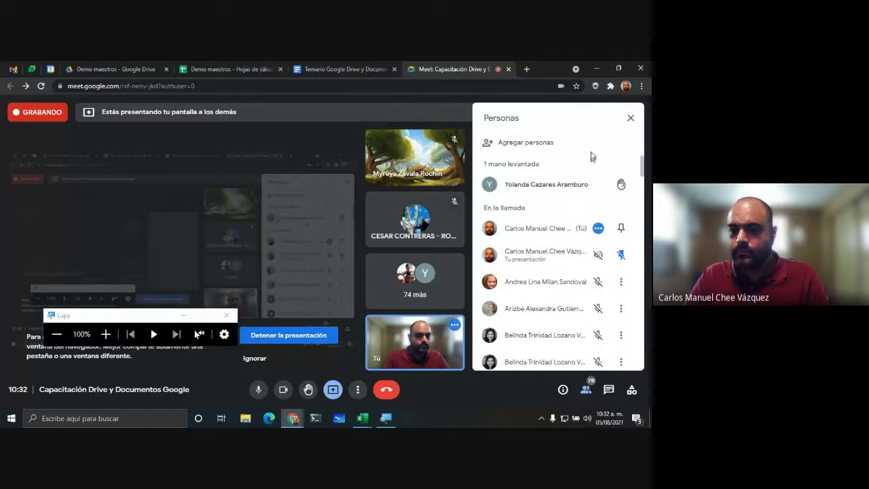
pyautogui.click(630, 117)
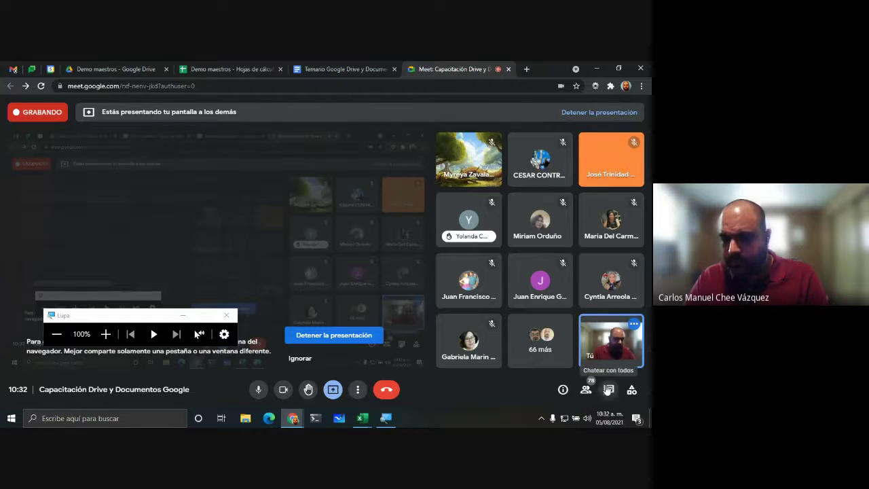
pyautogui.click(608, 389)
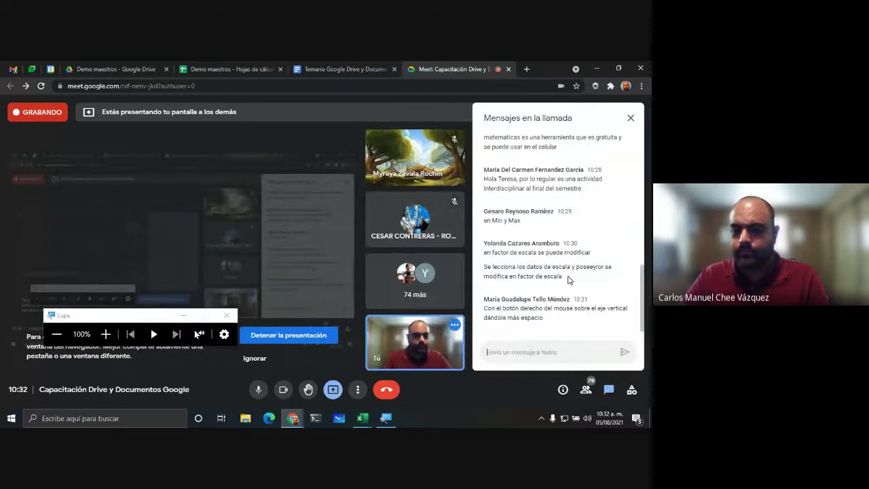
pyautogui.scroll(5, 566, 231)
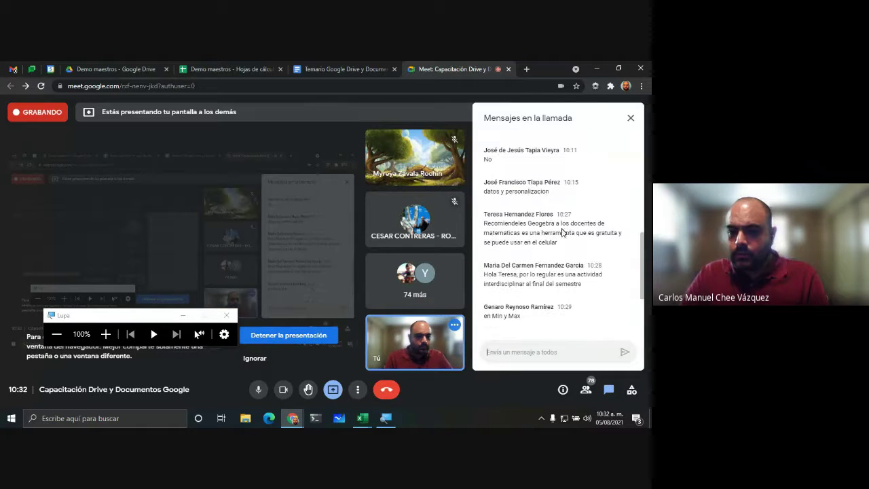
pyautogui.scroll(-2, 567, 248)
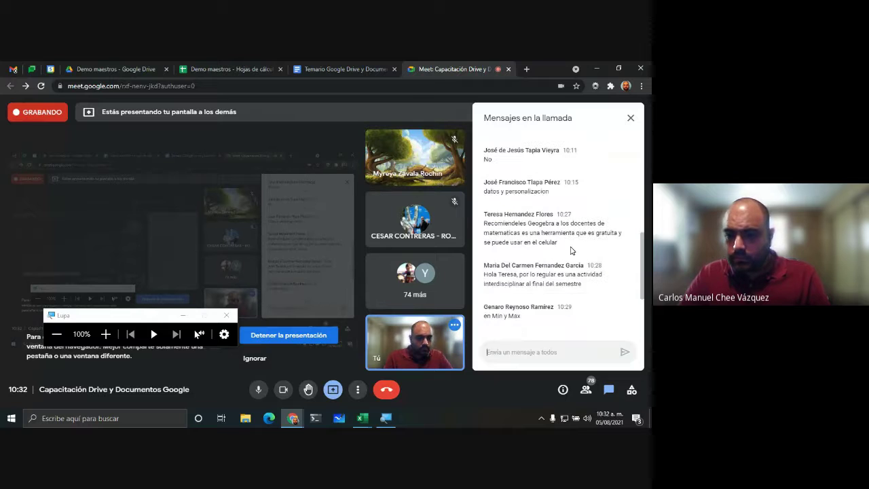
pyautogui.scroll(-3, 570, 250)
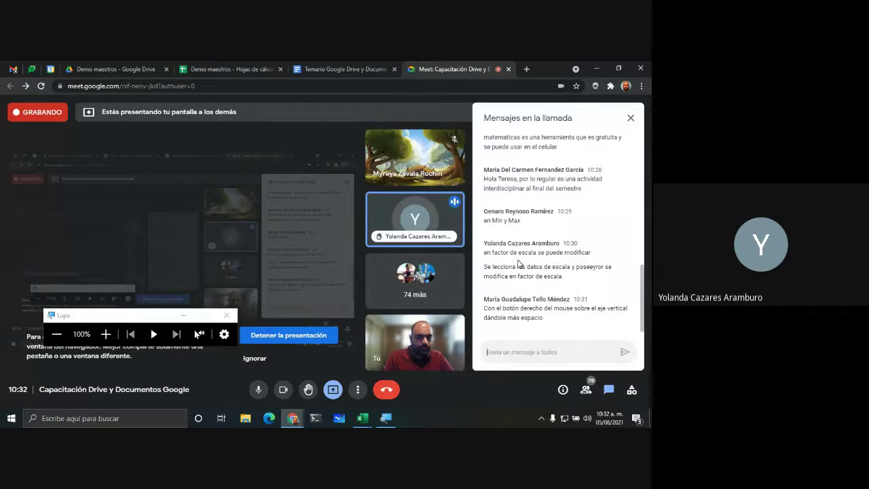
pyautogui.hotkey('ctrl', 'shift', 'Tab')
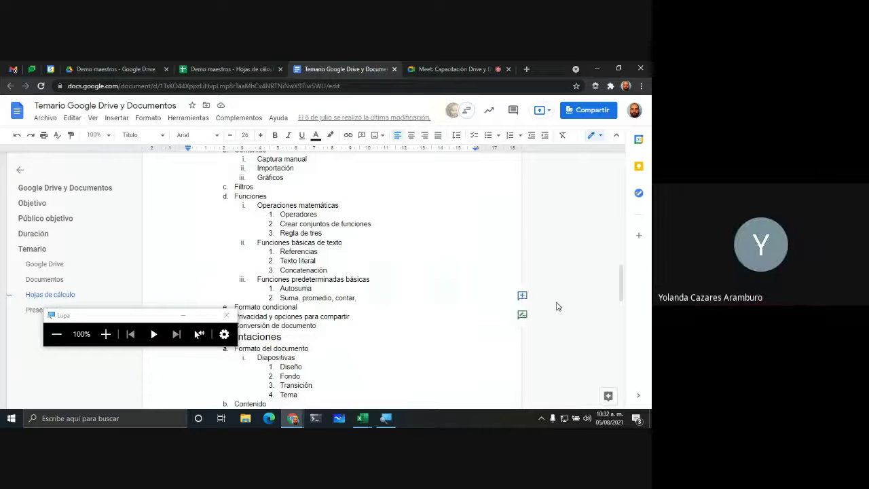
# Step: Close the chart editor on Listado, glance at the Temario outline, and return to Demo maestros
pyautogui.hotkey('ctrl', 'shift', 'Tab')
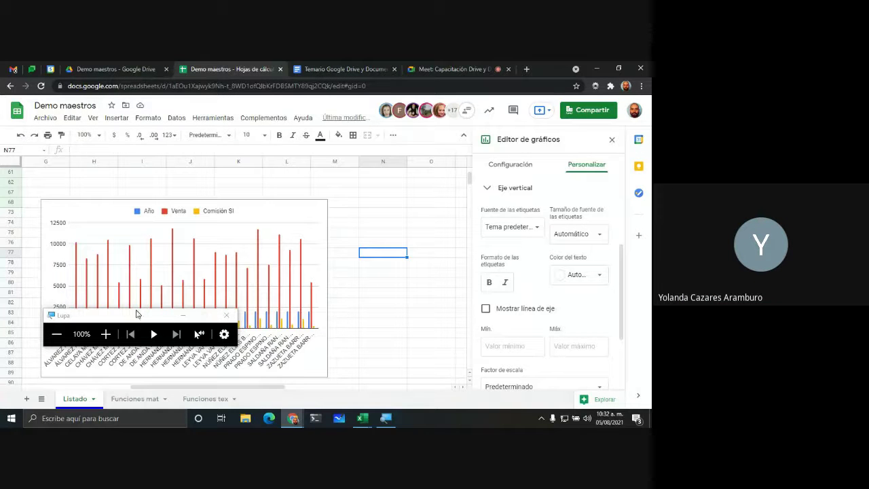
pyautogui.moveTo(138, 319); pyautogui.dragTo(342, 351)
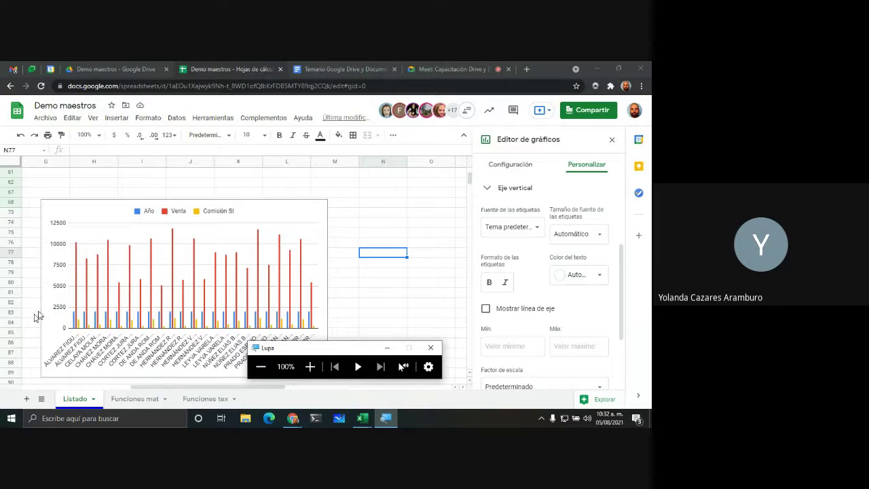
pyautogui.click(115, 388)
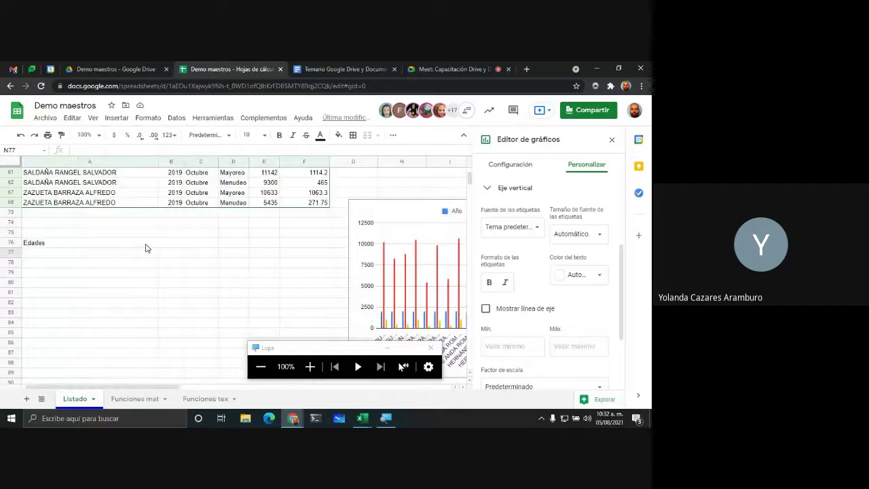
pyautogui.scroll(1, 393, 299)
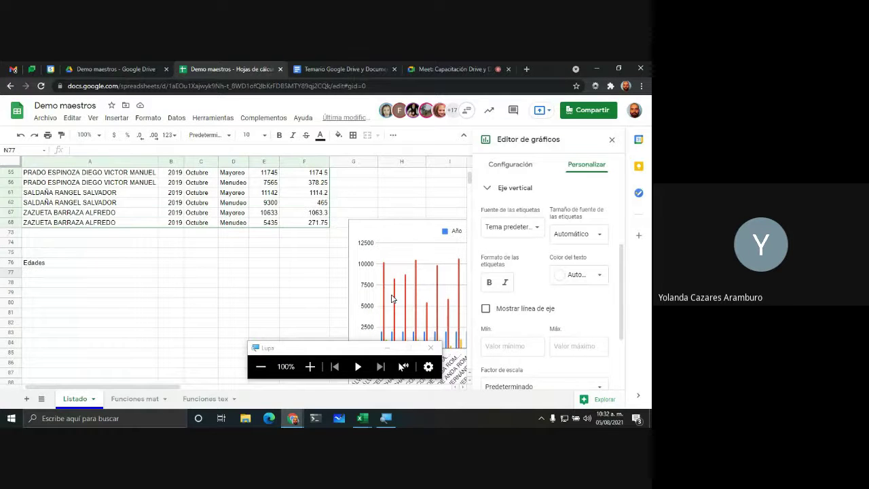
pyautogui.scroll(6, 393, 299)
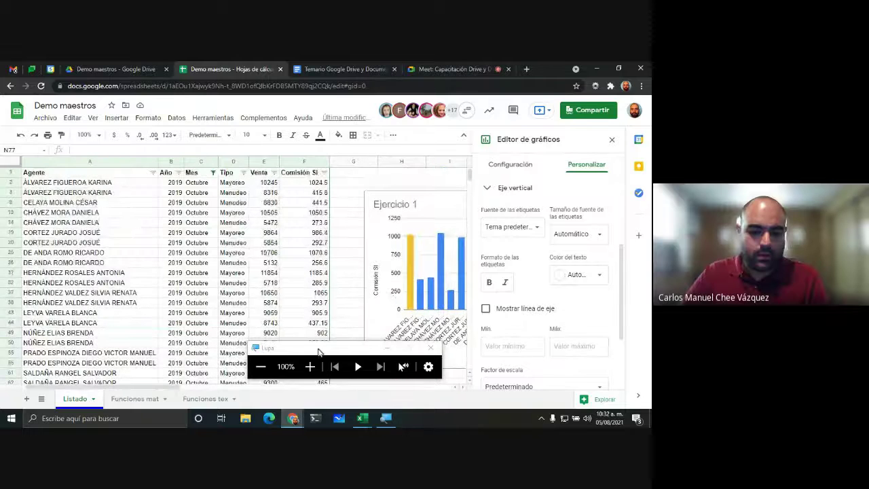
pyautogui.moveTo(319, 351); pyautogui.dragTo(88, 341)
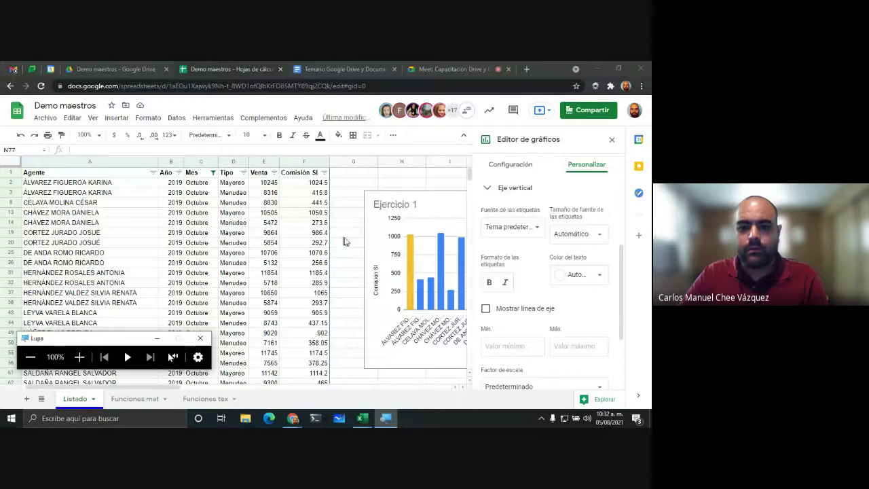
pyautogui.click(561, 215)
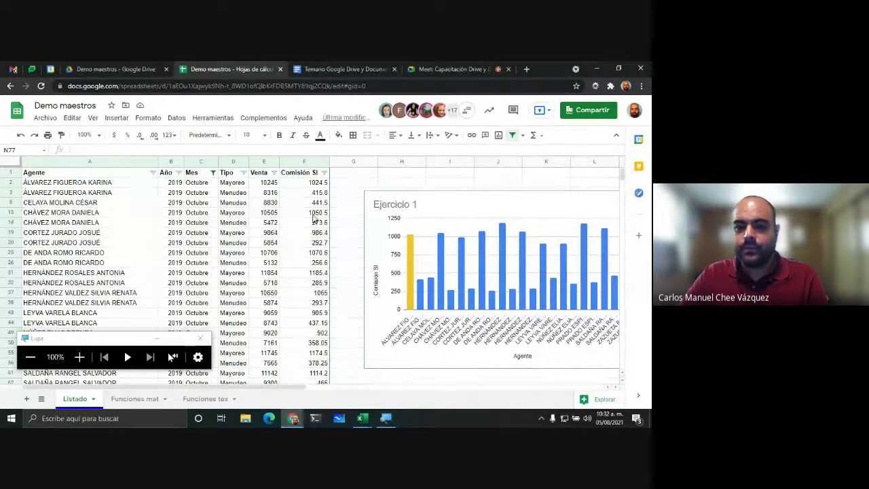
pyautogui.click(319, 69)
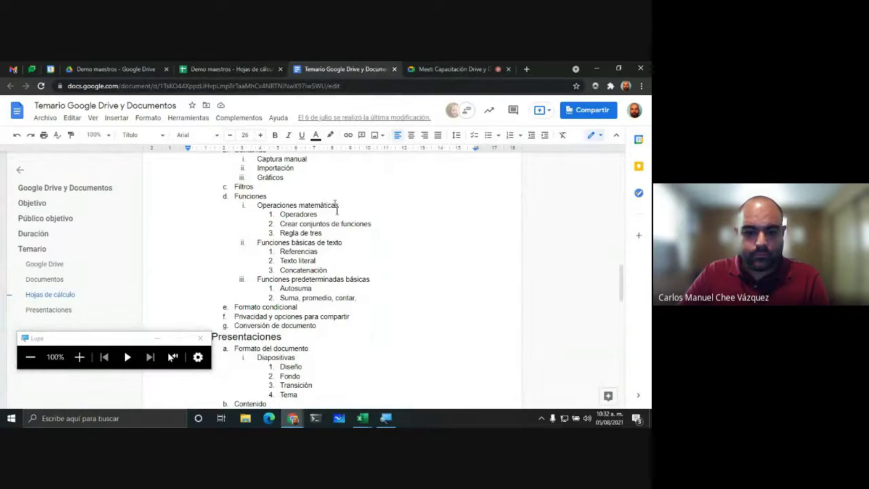
pyautogui.scroll(1, 325, 206)
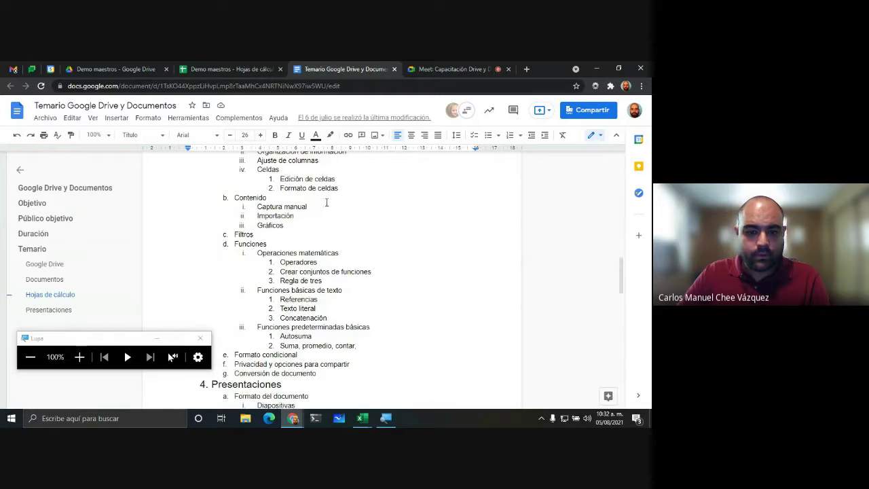
pyautogui.scroll(-1, 325, 205)
pyautogui.click(208, 67)
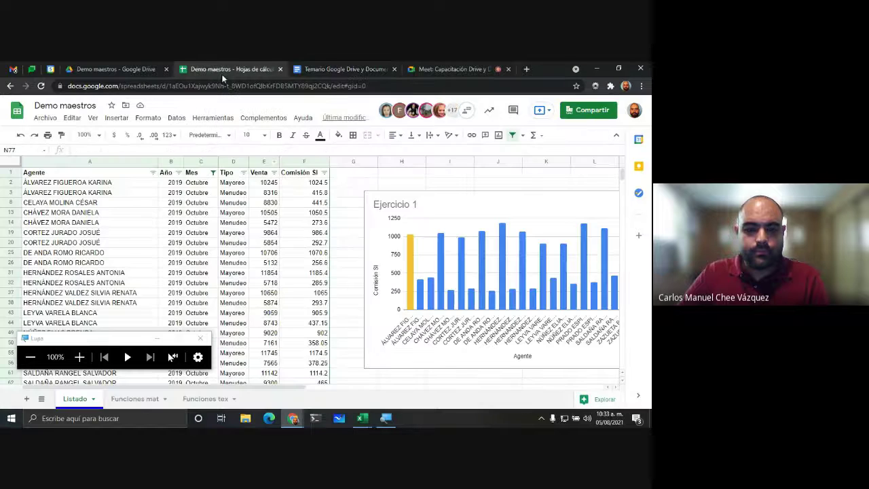
# Step: Open the Funciones tex sheet and auto-fit the name columns B through E to their contents
pyautogui.click(136, 401)
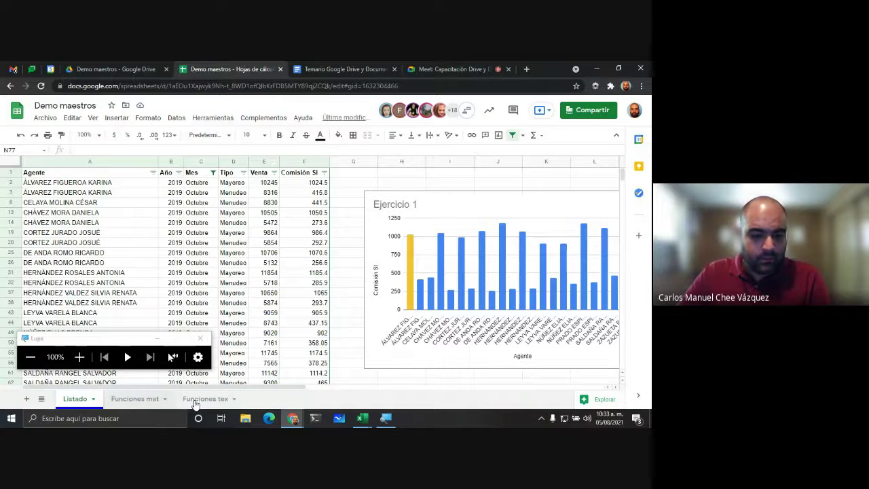
pyautogui.doubleClick(201, 400)
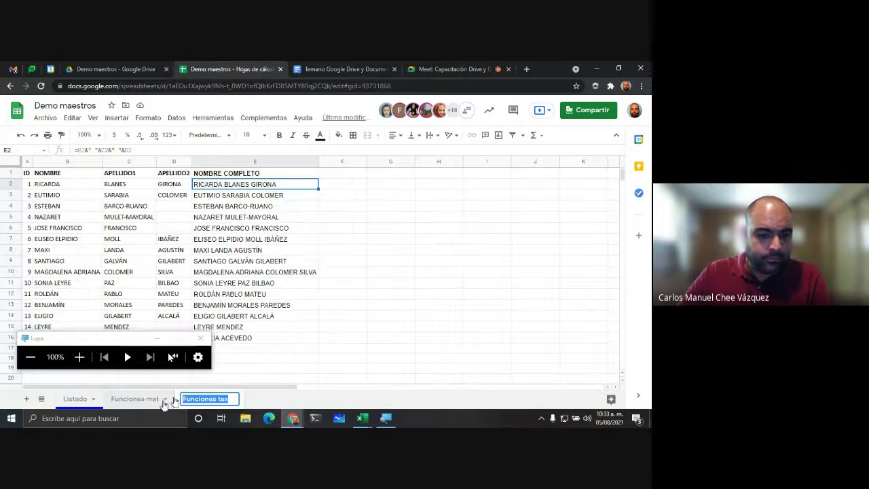
pyautogui.click(134, 230)
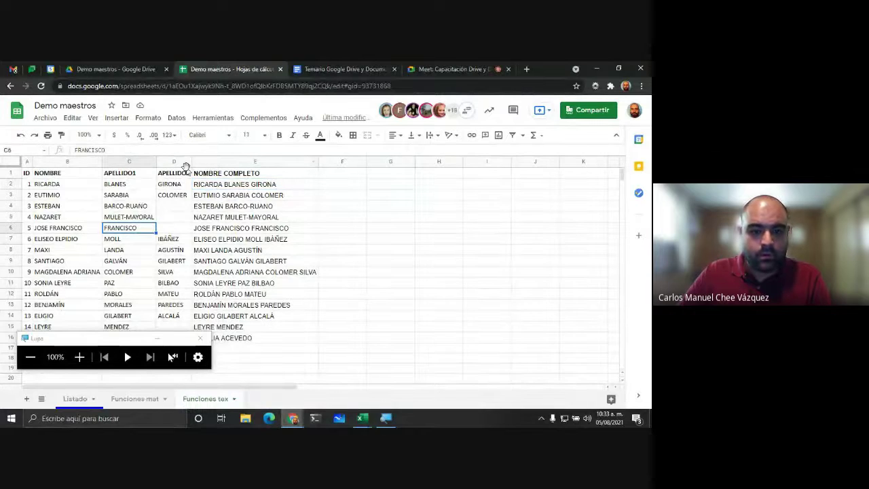
pyautogui.moveTo(65, 164); pyautogui.dragTo(316, 162)
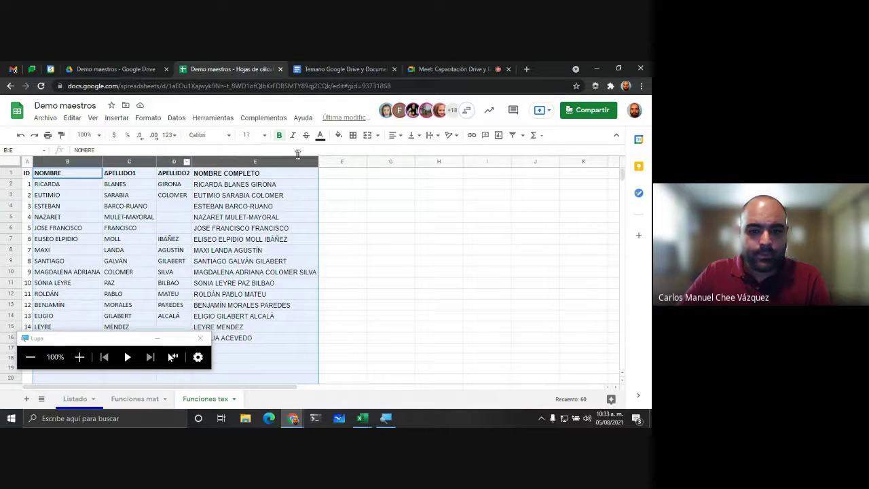
pyautogui.click(316, 161)
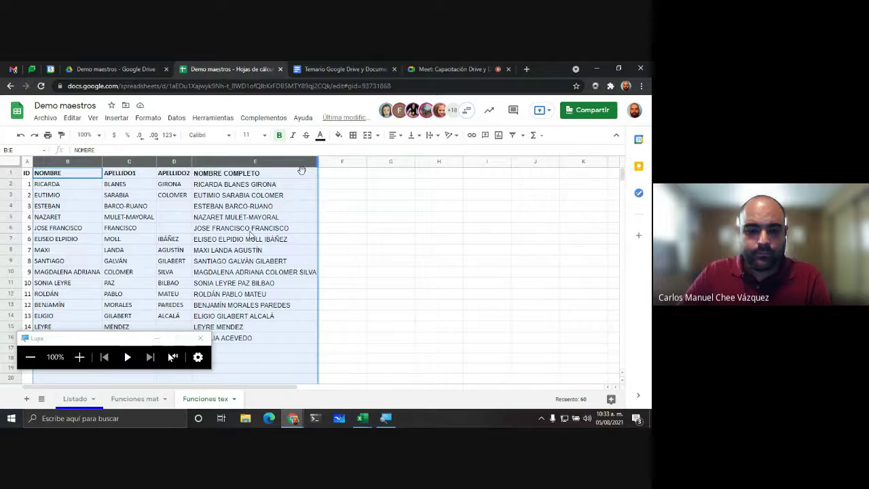
pyautogui.click(348, 206)
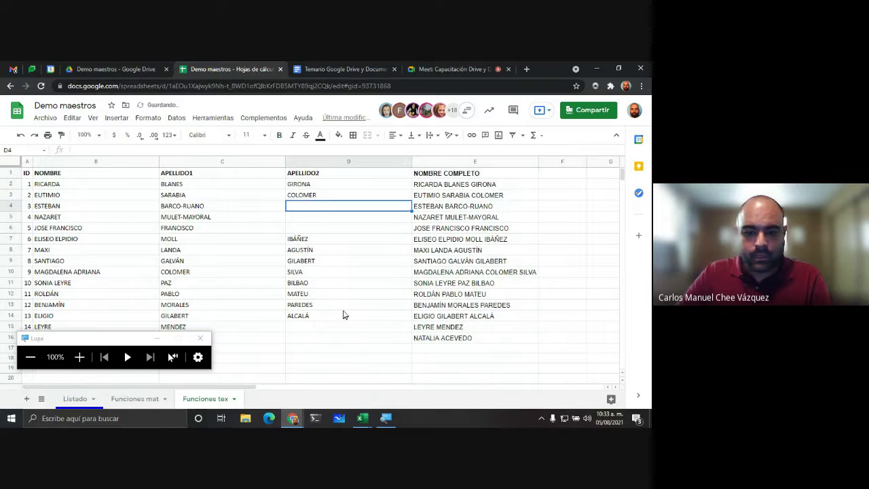
pyautogui.hotkey('ctrl', 'c')
pyautogui.click(326, 251)
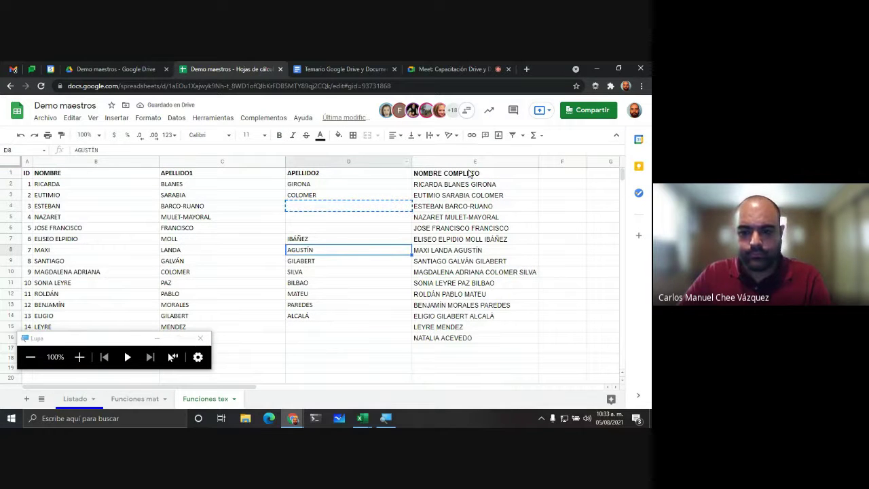
pyautogui.click(468, 161)
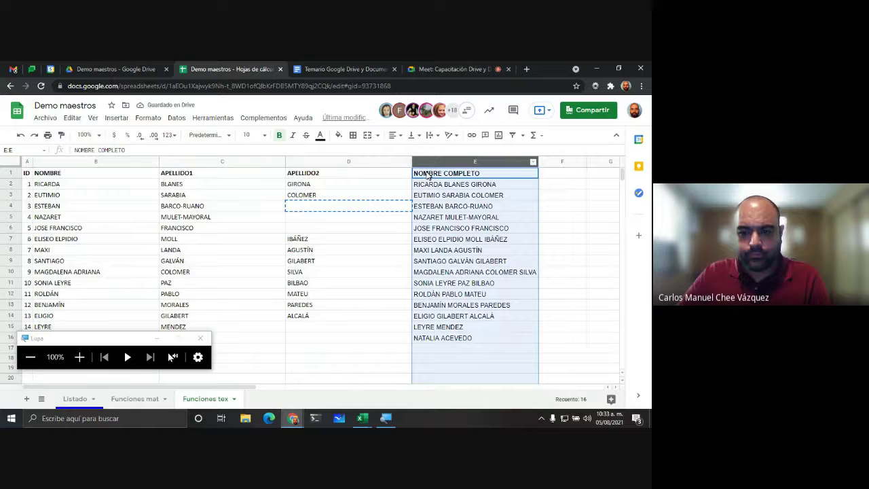
pyautogui.keyDown('shift'); pyautogui.click(72, 163); pyautogui.keyUp('shift')
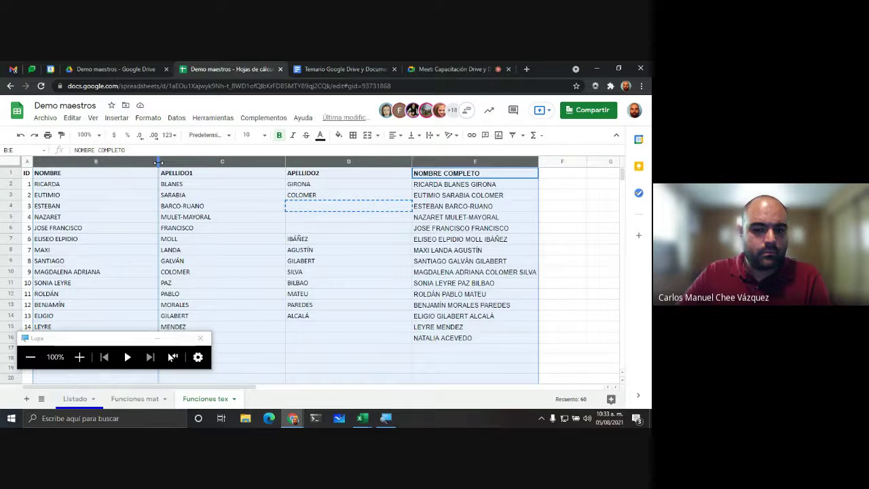
pyautogui.doubleClick(159, 161)
# Step: Enter the heading S1 in cell F1
pyautogui.click(345, 174)
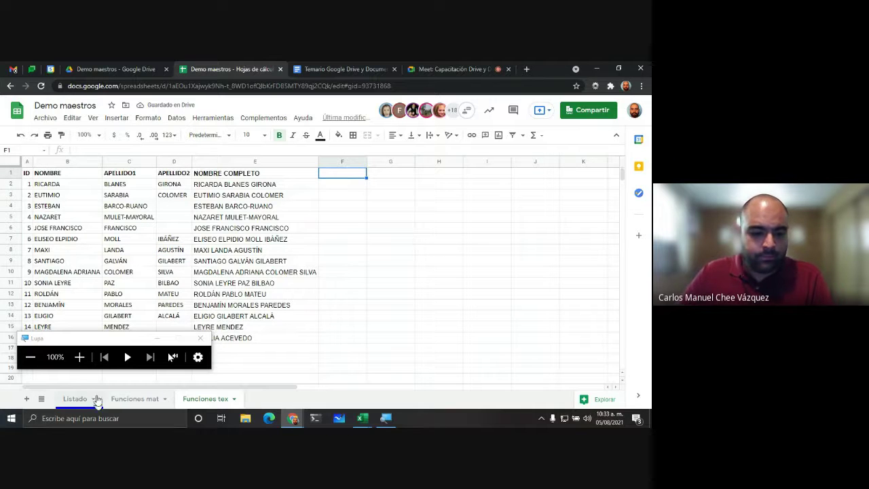
pyautogui.click(79, 357)
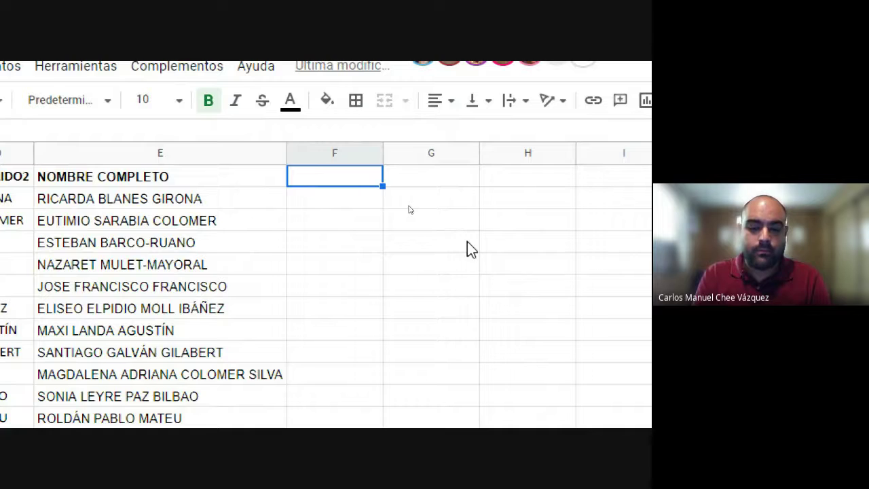
pyautogui.write('S1')
pyautogui.press('Tab')
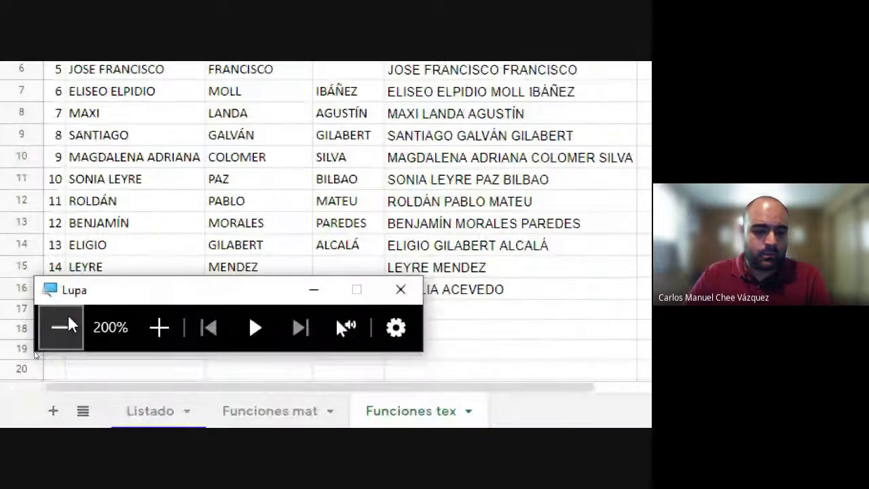
pyautogui.click(62, 328)
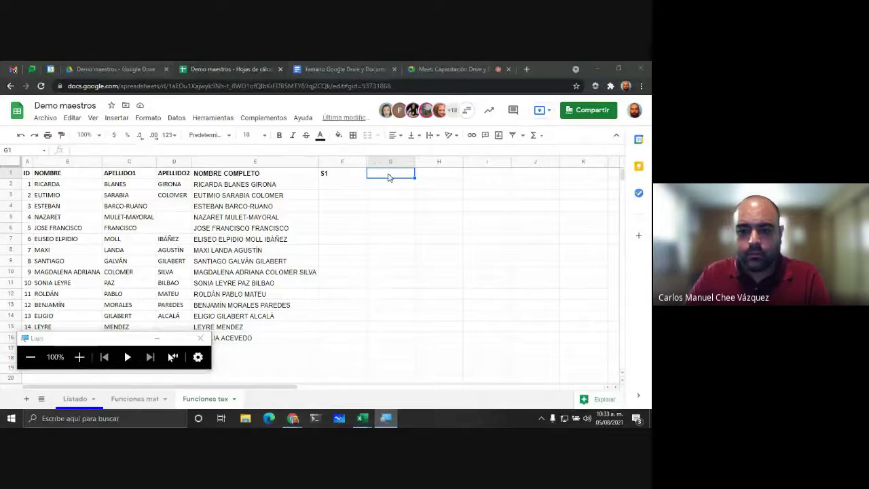
# Step: Enter the headings S2, S3, S4, S5, S6 and S7 across G1:L1
pyautogui.click(398, 177)
pyautogui.write('S2')
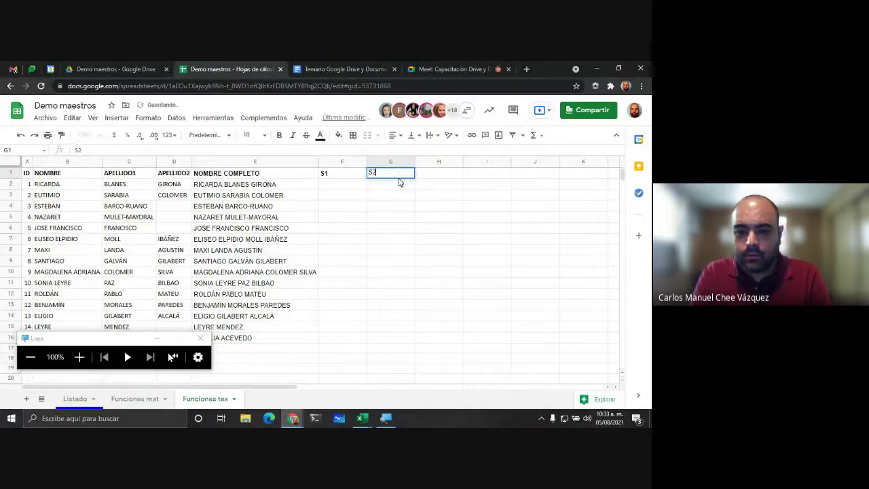
pyautogui.press('Tab')
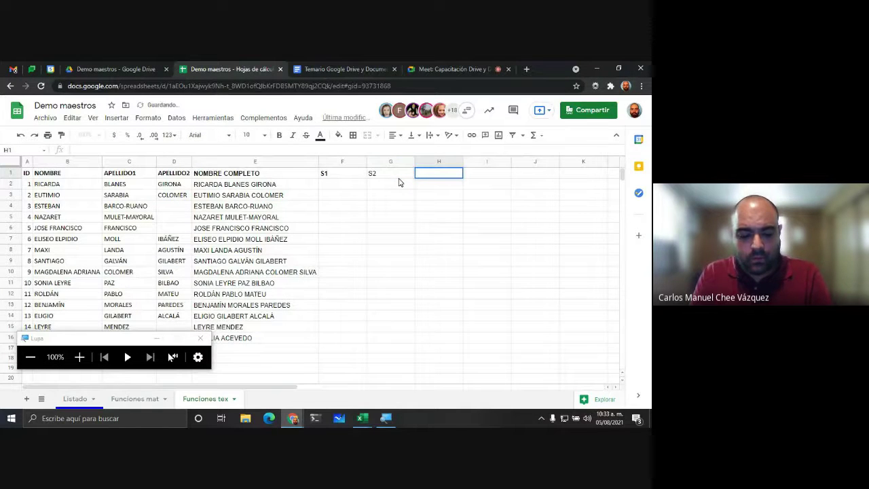
pyautogui.press('Tab')
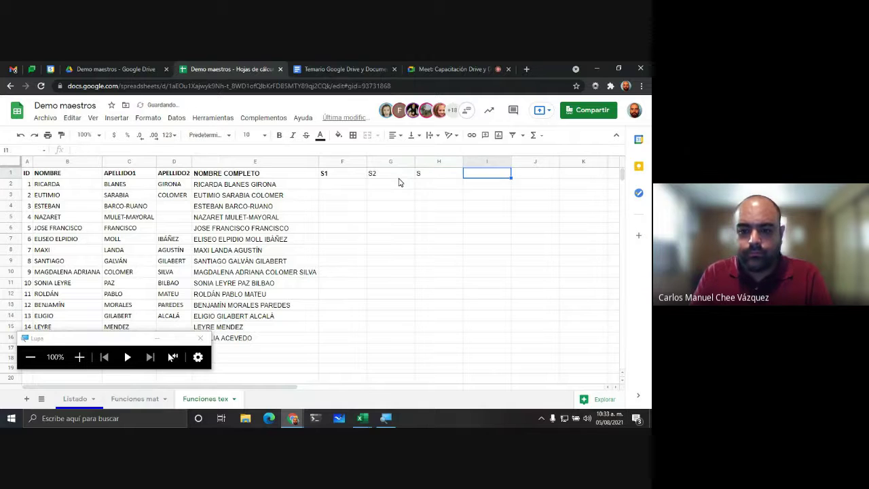
pyautogui.hotkey('shift', 'Tab')
pyautogui.write('3')
pyautogui.press('Home')
pyautogui.write('S')
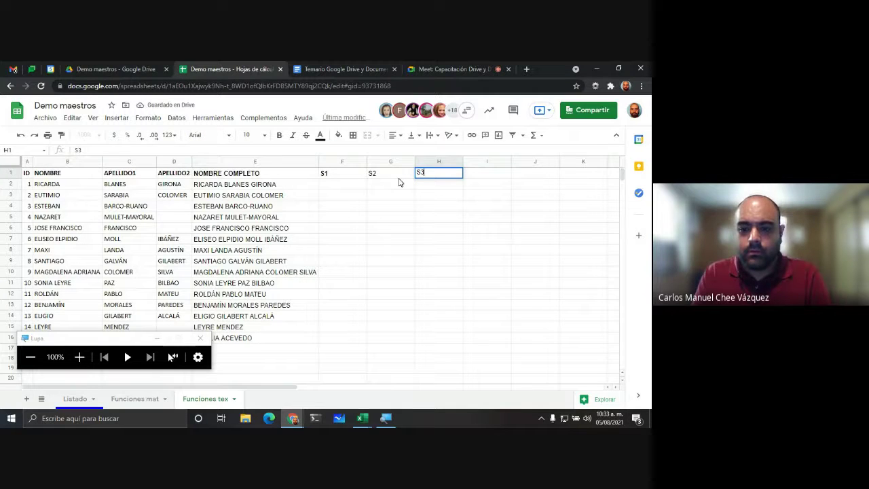
pyautogui.press('Tab')
pyautogui.write('S4')
pyautogui.press('Tab')
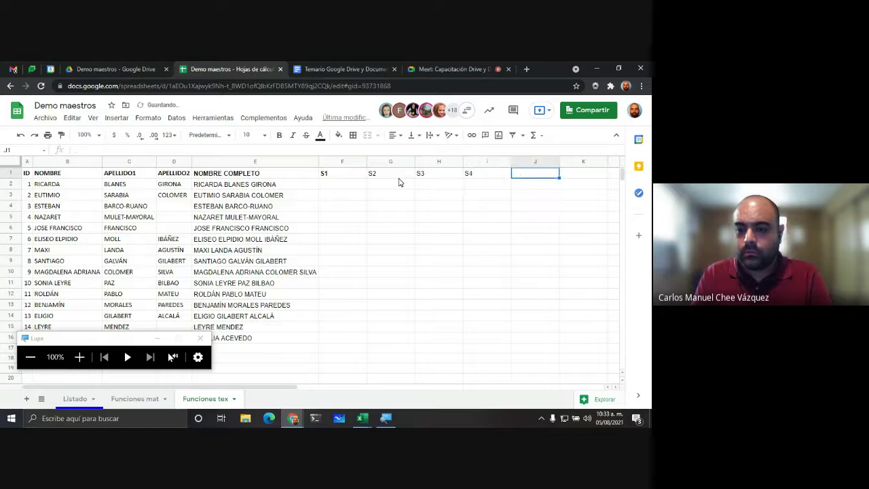
pyautogui.write('S5')
pyautogui.press('Tab')
pyautogui.write('S')
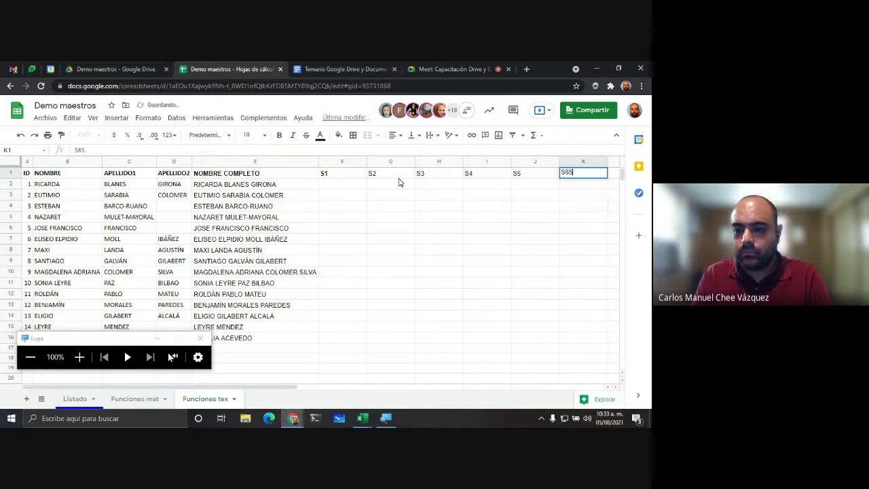
pyautogui.write('6')
pyautogui.press('Tab')
pyautogui.write('S')
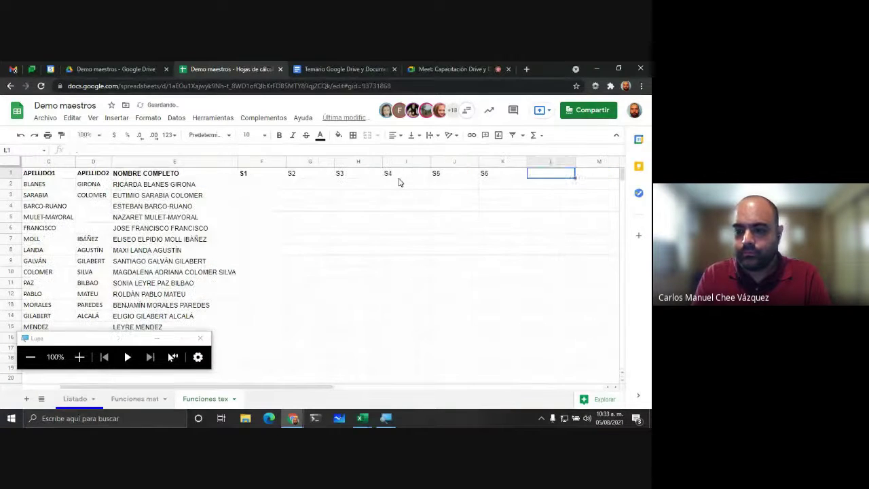
pyautogui.write('7')
pyautogui.press('Return')
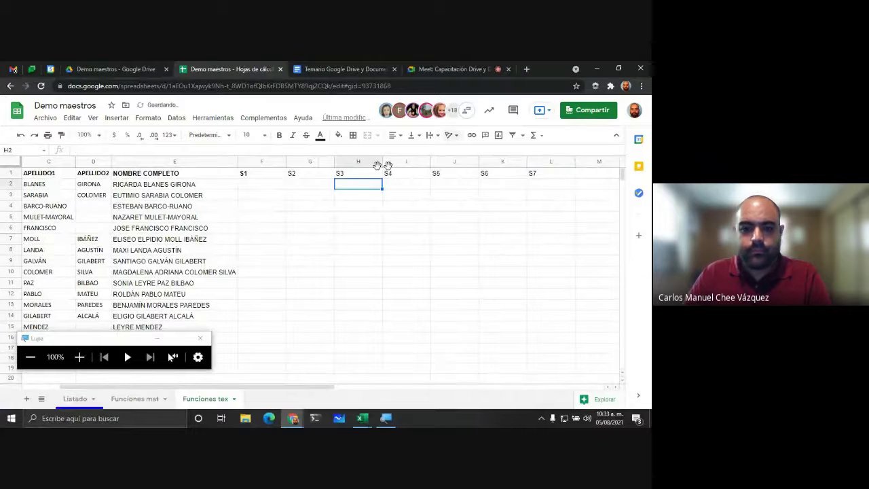
# Step: Make the S1–S7 headers in F1:L1 bold and select cell F2
pyautogui.moveTo(268, 178); pyautogui.dragTo(543, 176)
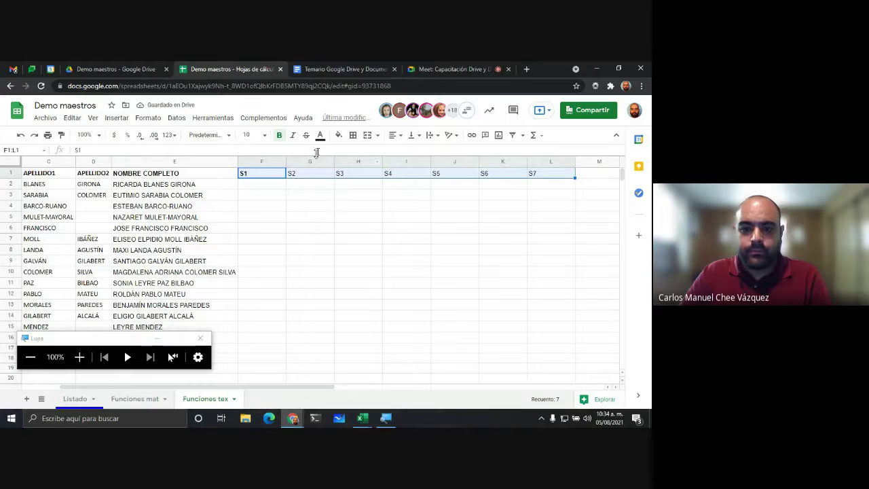
pyautogui.click(279, 135)
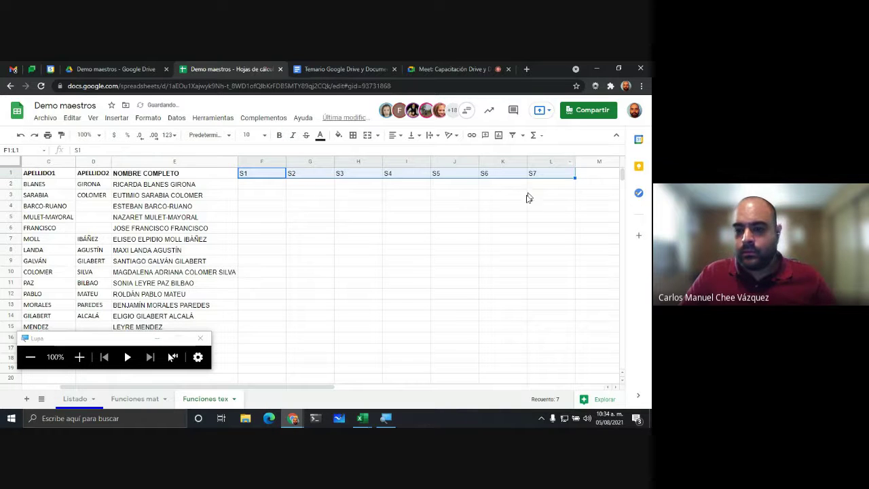
pyautogui.click(279, 135)
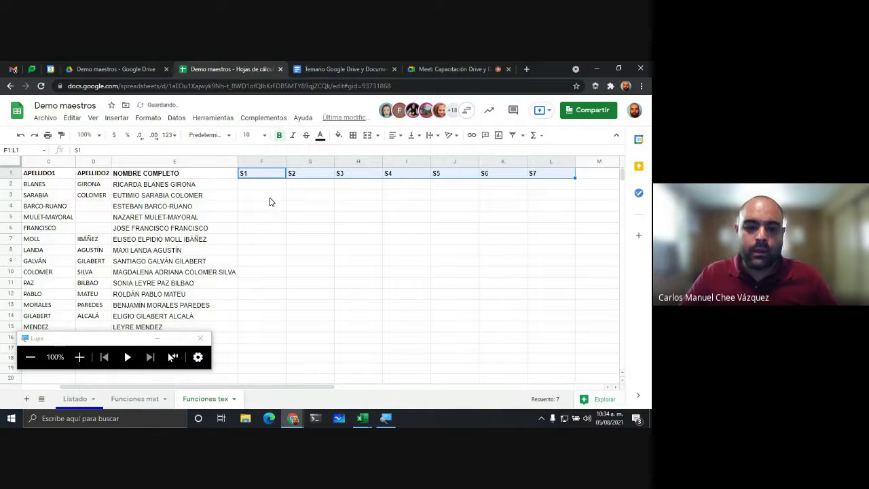
pyautogui.click(270, 196)
pyautogui.click(258, 163)
pyautogui.click(454, 199)
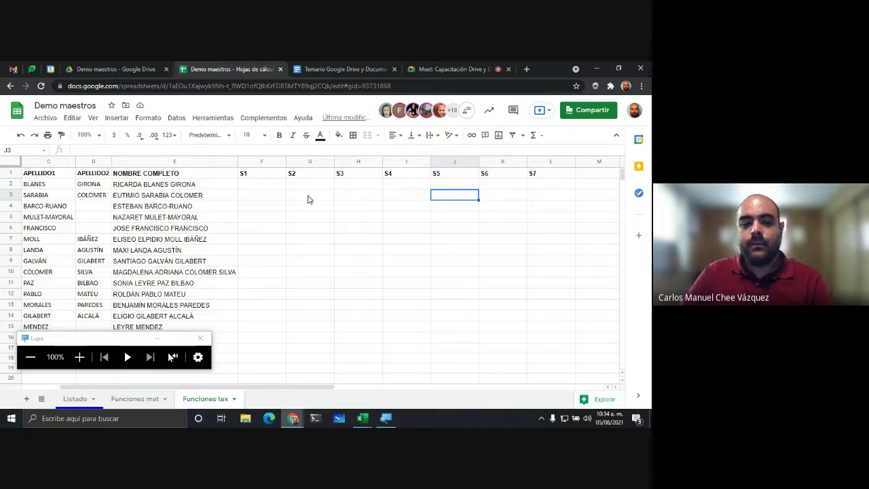
pyautogui.click(268, 186)
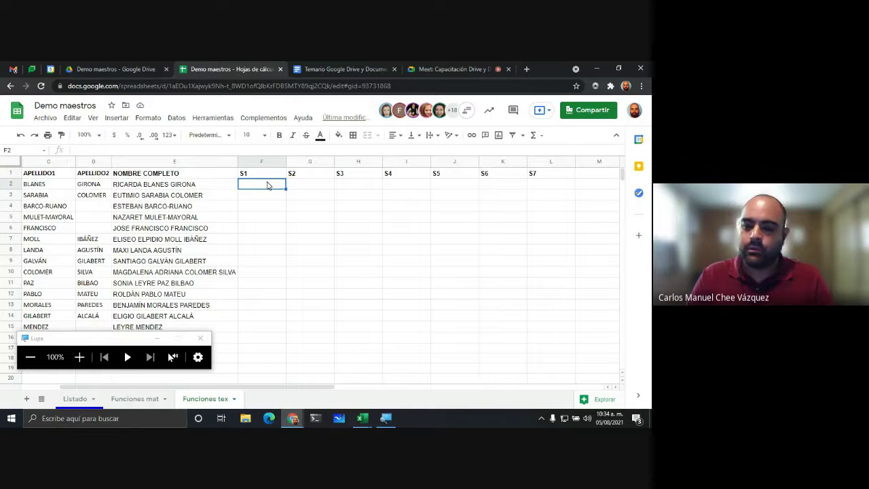
# Step: Enter =RANDBETWEEN(0, 1) in cell F2 under the S1 heading
pyautogui.click(264, 198)
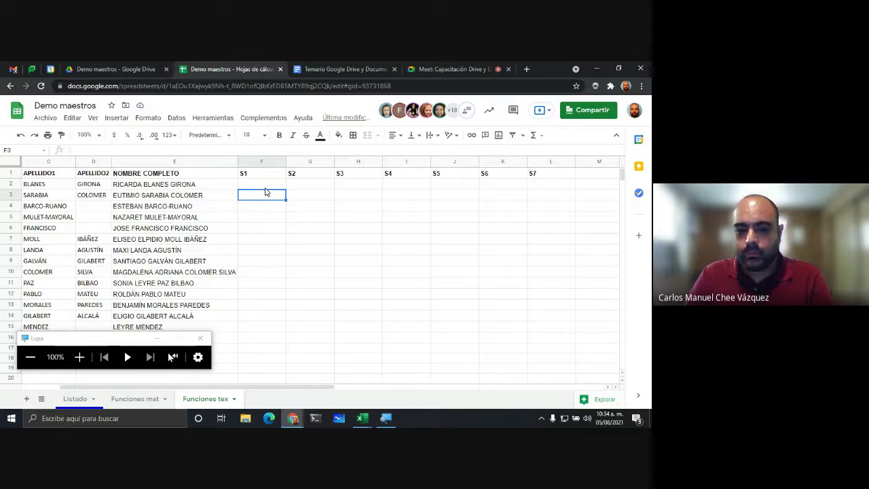
pyautogui.moveTo(264, 187); pyautogui.dragTo(526, 335)
pyautogui.moveTo(134, 348); pyautogui.dragTo(141, 370)
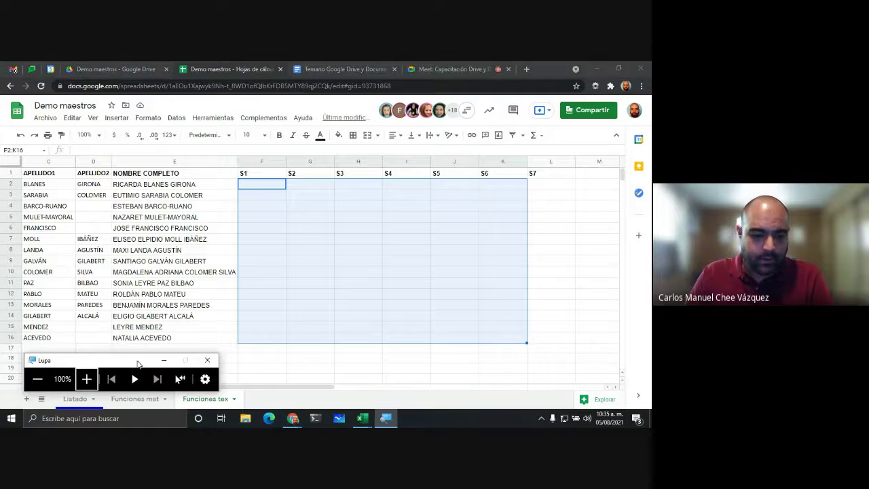
pyautogui.click(265, 331)
pyautogui.click(275, 185)
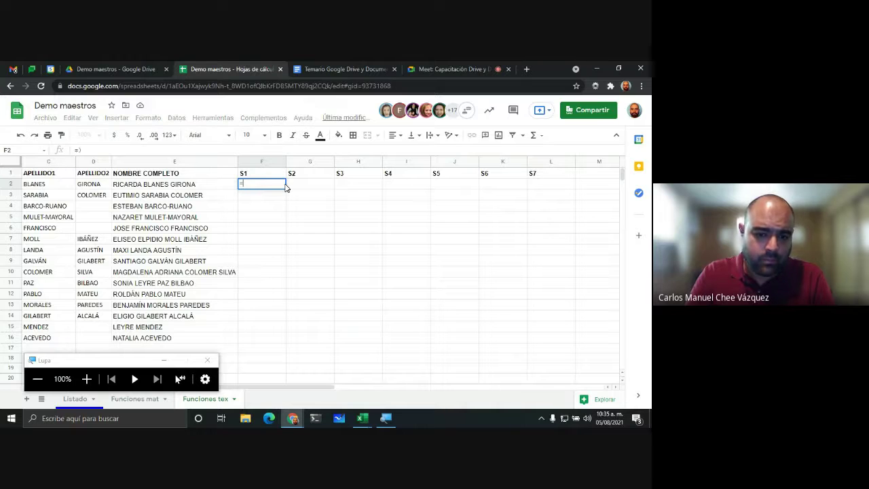
pyautogui.write('=ALEA')
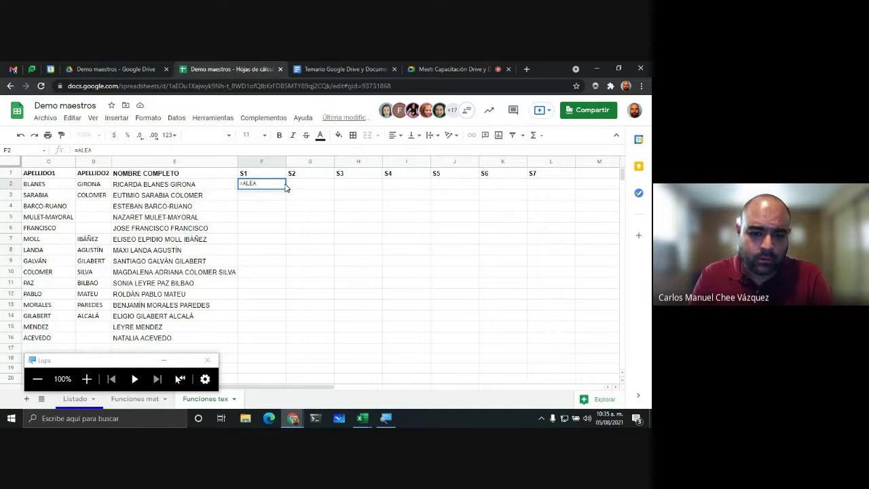
pyautogui.press('BackSpace')
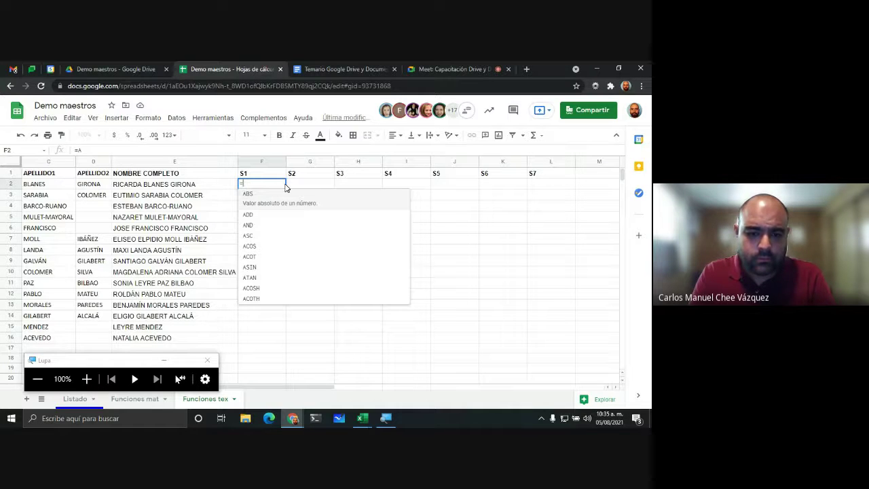
pyautogui.press('BackSpace')
pyautogui.write('RA')
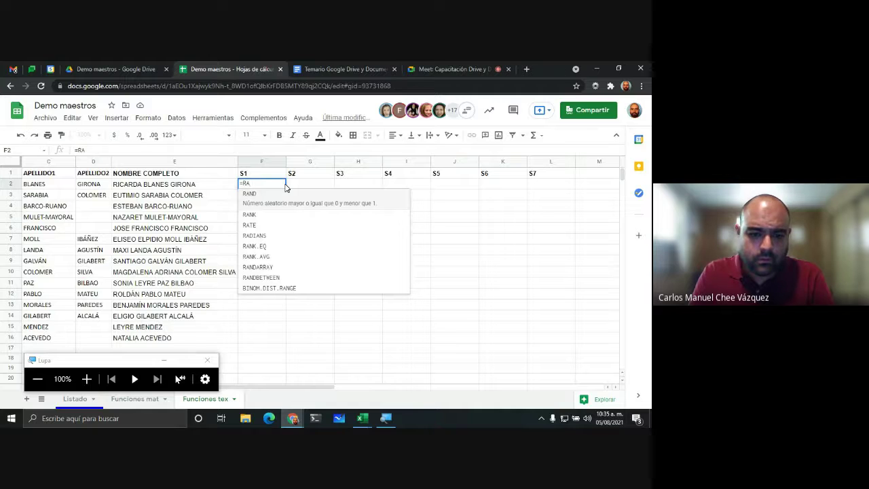
pyautogui.write('ND')
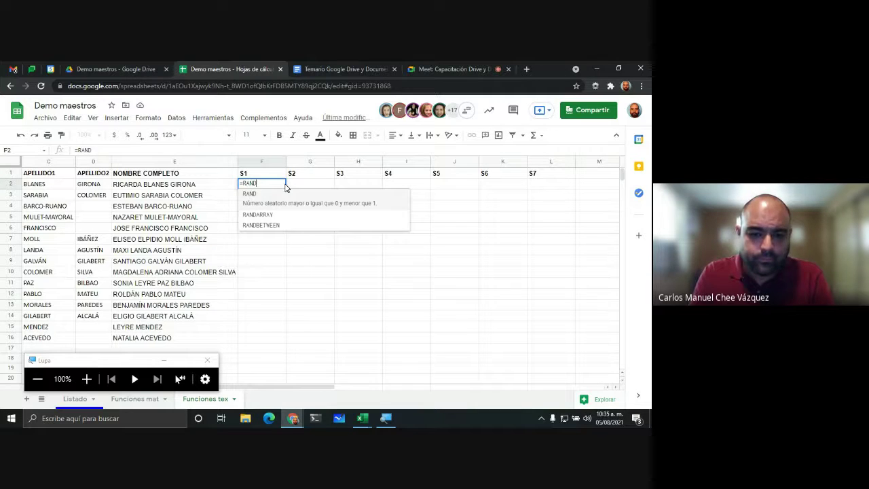
pyautogui.press('Down')
pyautogui.press('Down')
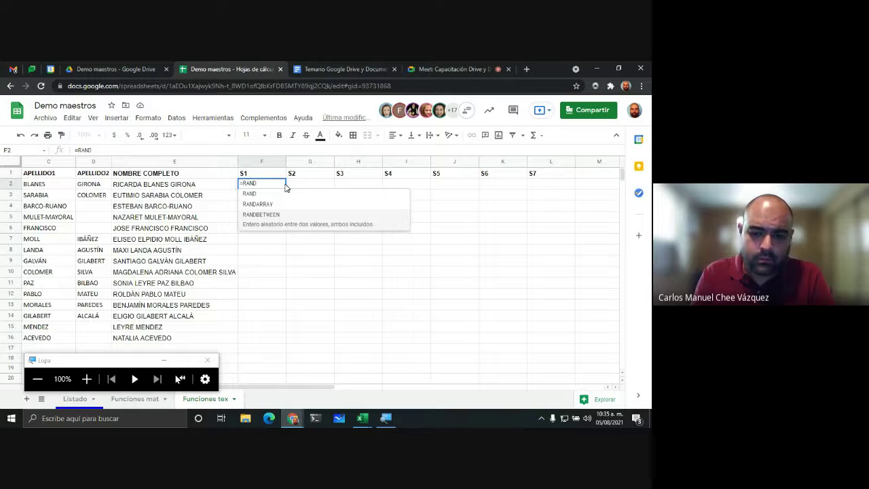
pyautogui.write('D')
pyautogui.press('Tab')
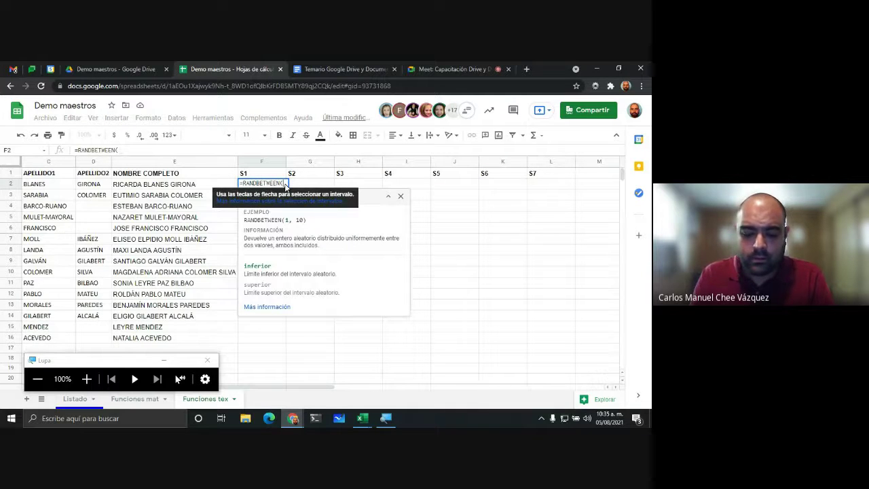
pyautogui.write('0, 1')
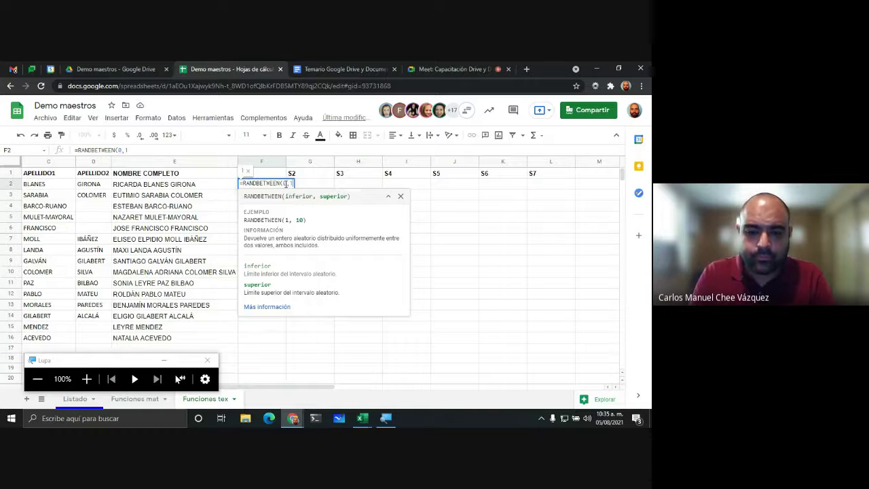
pyautogui.write(')')
pyautogui.press('Return')
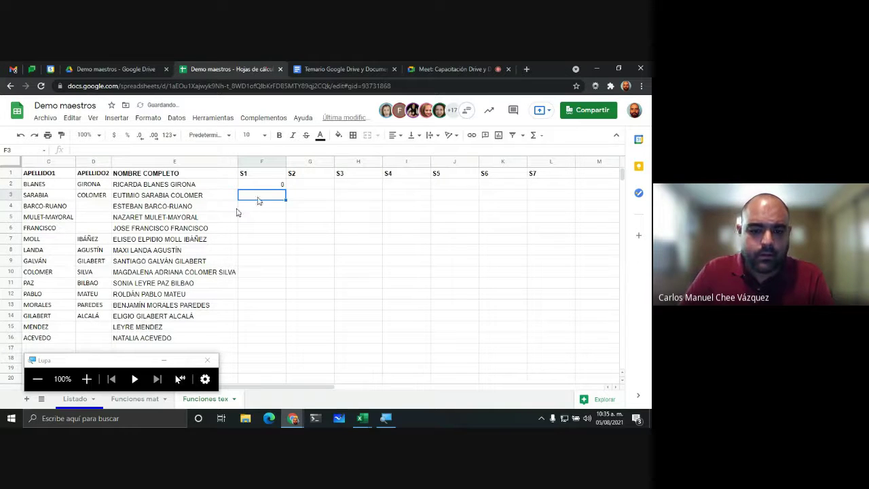
pyautogui.click(265, 185)
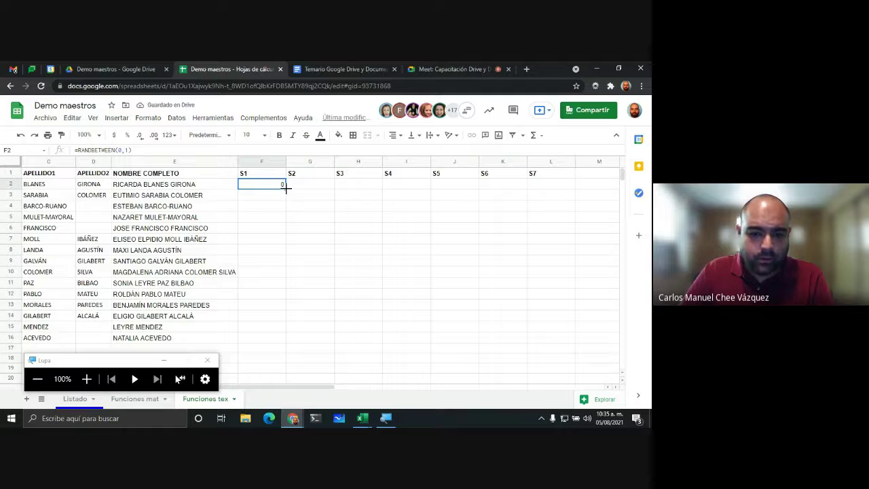
# Step: Fill the random formula across F2:L16 and auto-fit columns F to L
pyautogui.moveTo(285, 188); pyautogui.dragTo(541, 328)
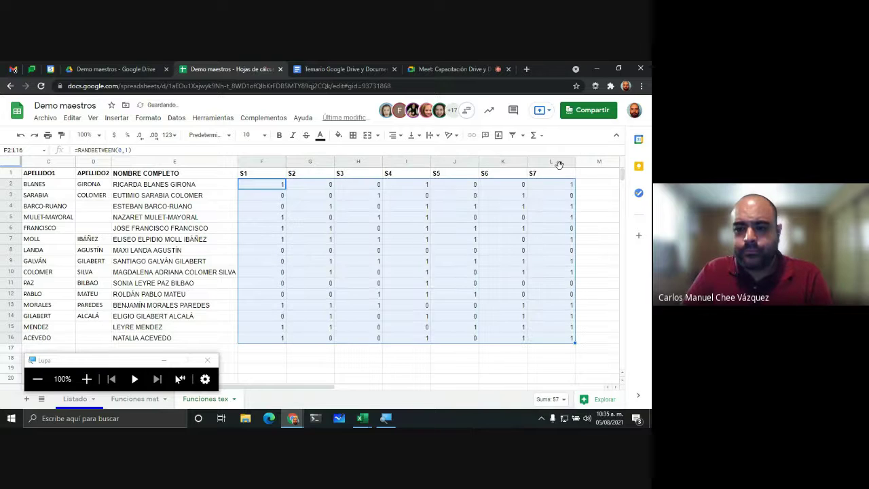
pyautogui.moveTo(558, 165); pyautogui.dragTo(293, 161)
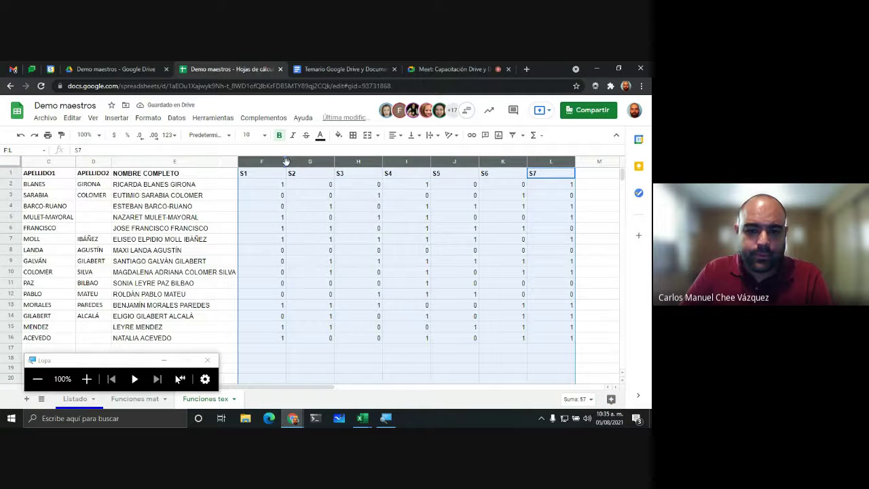
pyautogui.doubleClick(285, 163)
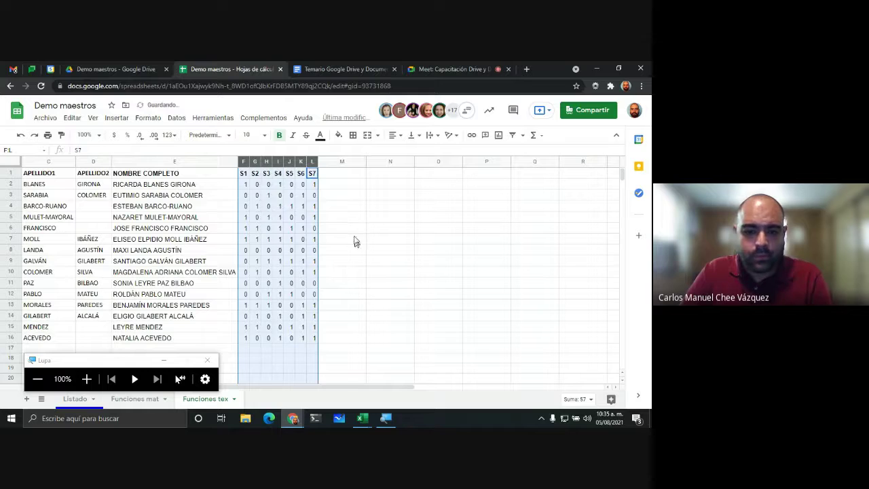
pyautogui.click(355, 239)
# Step: Replace the formulas in F2:L16 with fixed values using Paste special > Values only
pyautogui.moveTo(246, 184); pyautogui.dragTo(316, 339)
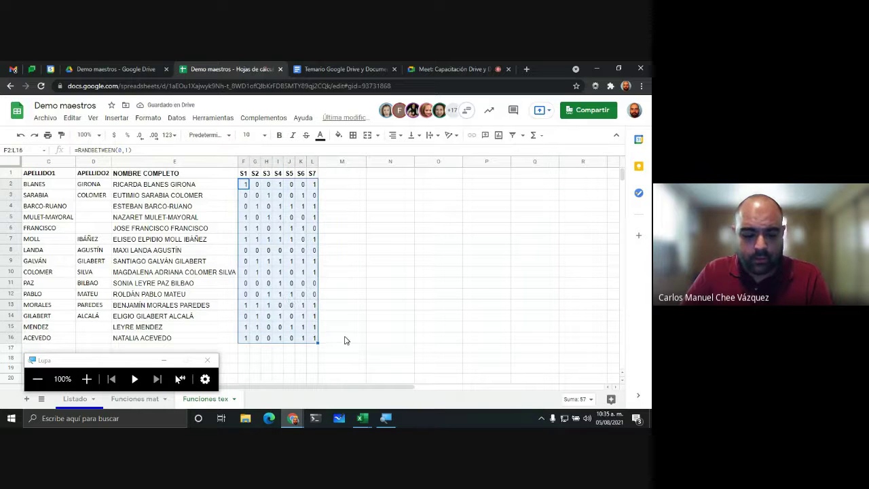
pyautogui.click(93, 119)
pyautogui.moveTo(73, 120)
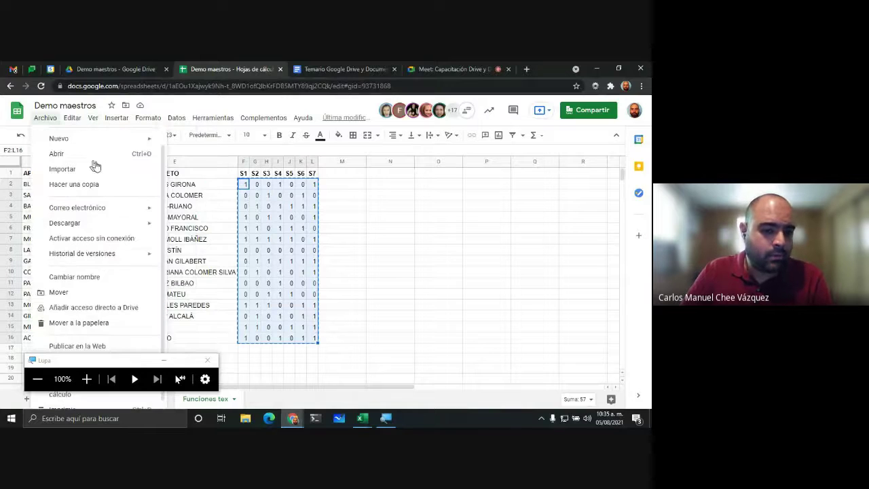
pyautogui.moveTo(113, 226)
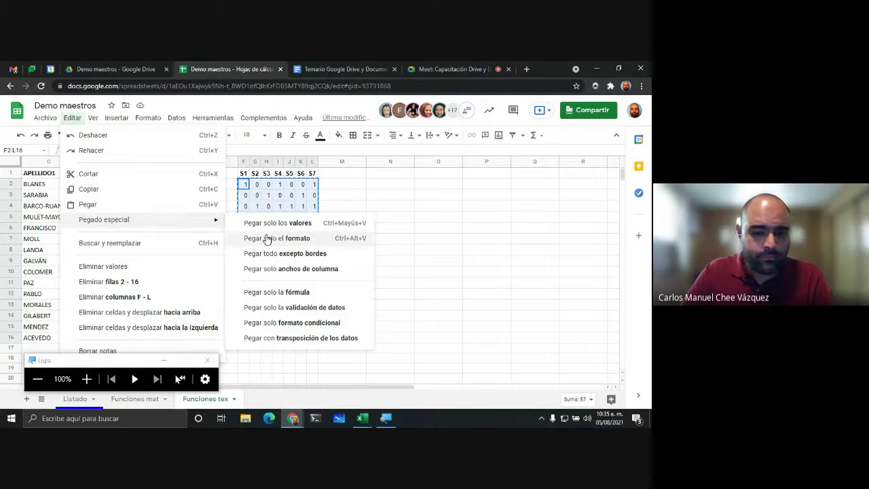
pyautogui.click(324, 228)
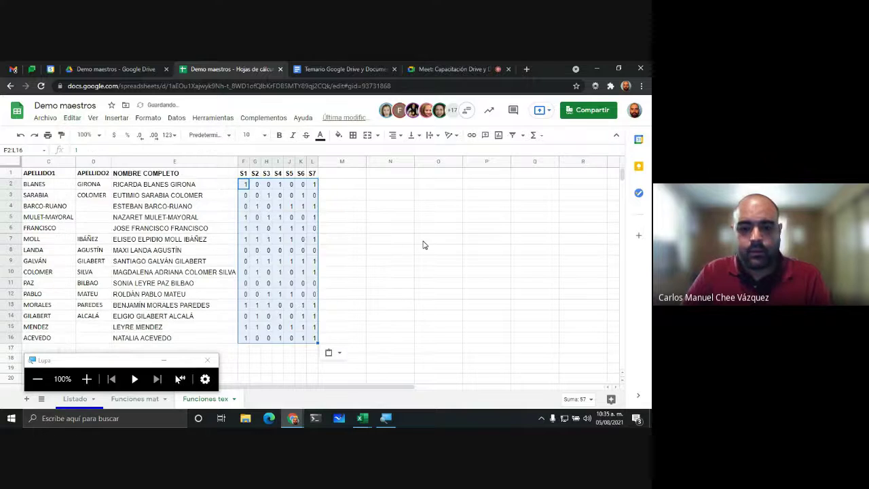
pyautogui.click(426, 242)
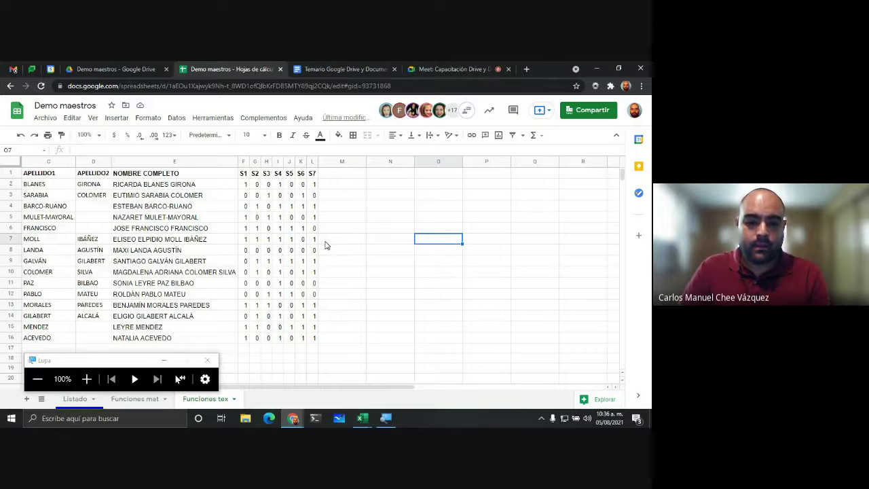
# Step: Type 'Total Asist', 'Total de faltas' and '% Asist' across cells M1 to O1
pyautogui.click(87, 379)
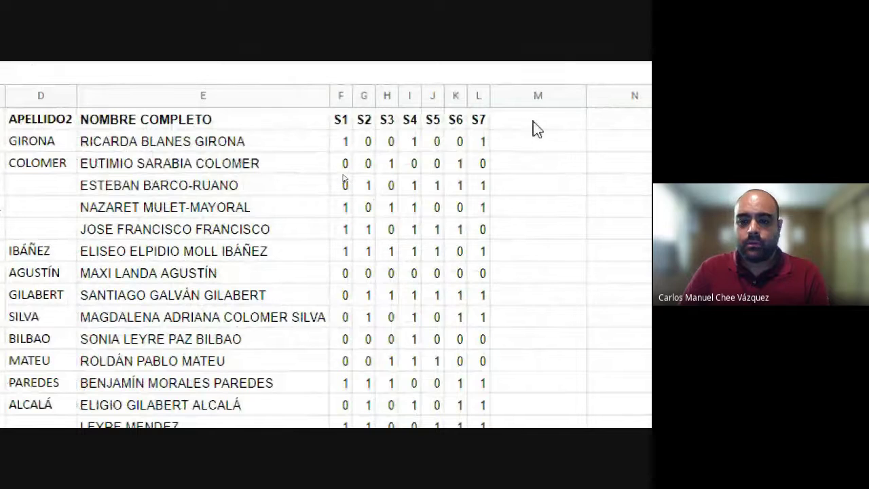
pyautogui.click(533, 123)
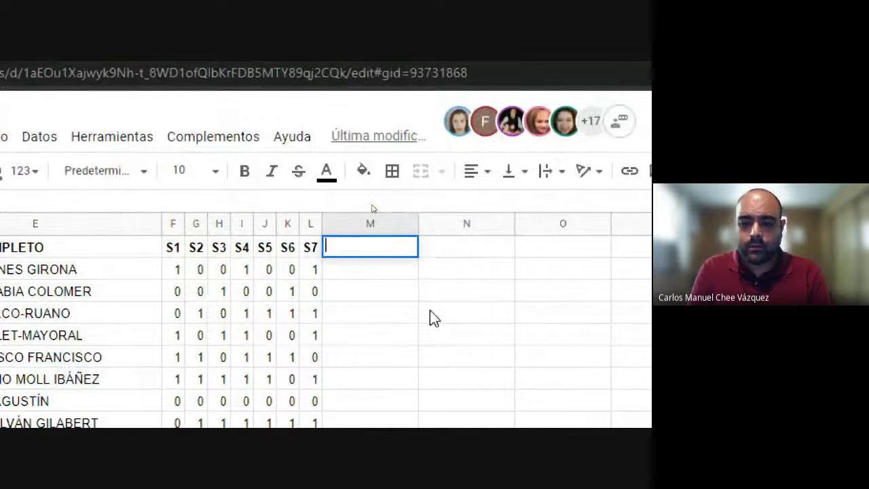
pyautogui.write('Total Asist')
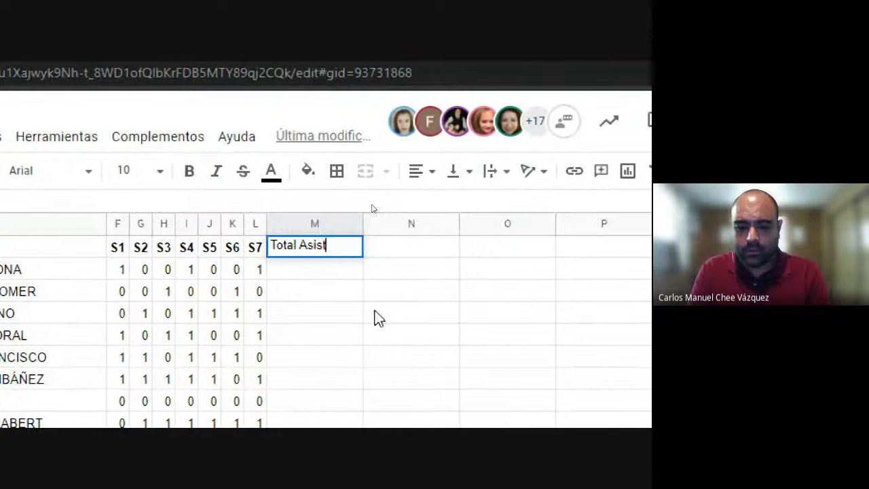
pyautogui.press('Tab')
pyautogui.write('Tot')
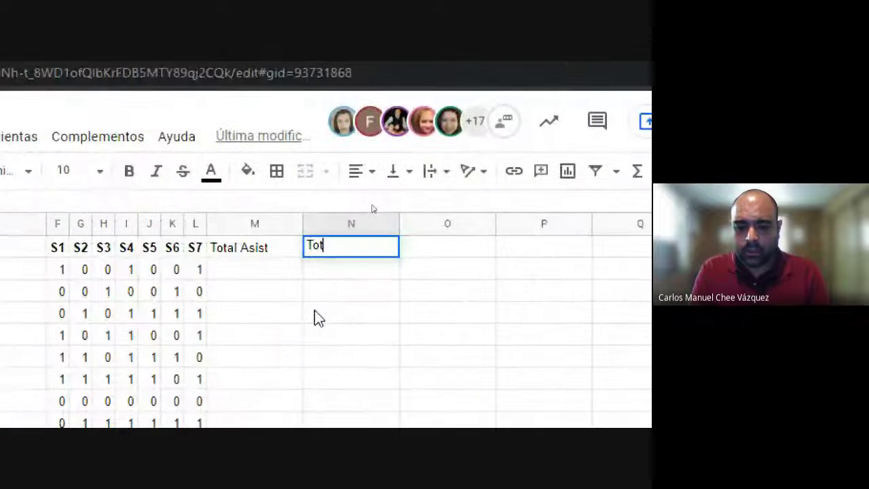
pyautogui.write('al de falt')
pyautogui.press('Return')
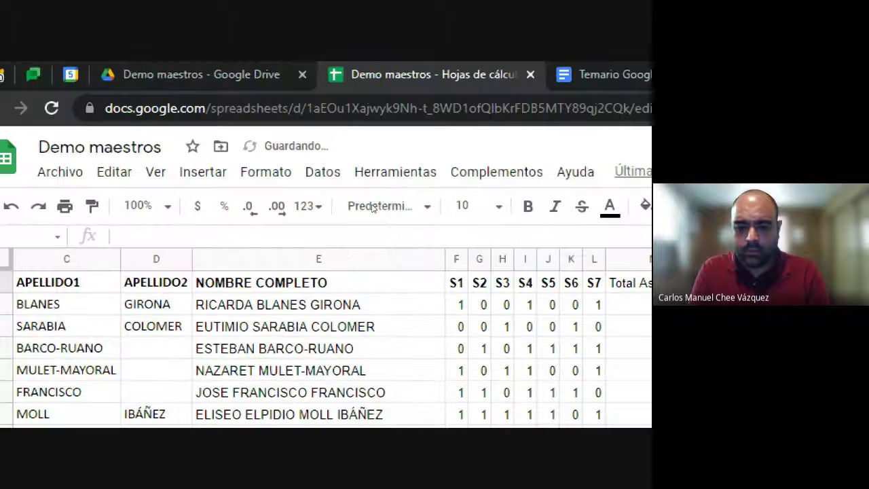
pyautogui.write('% As')
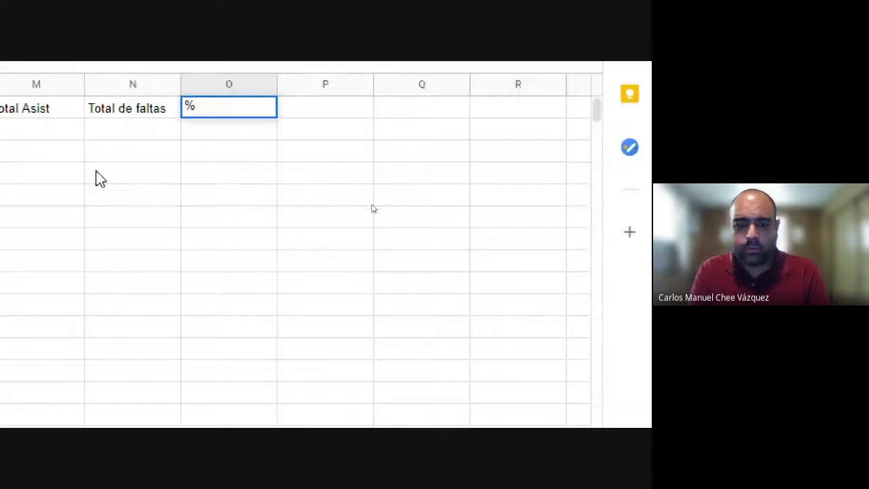
pyautogui.write('ist')
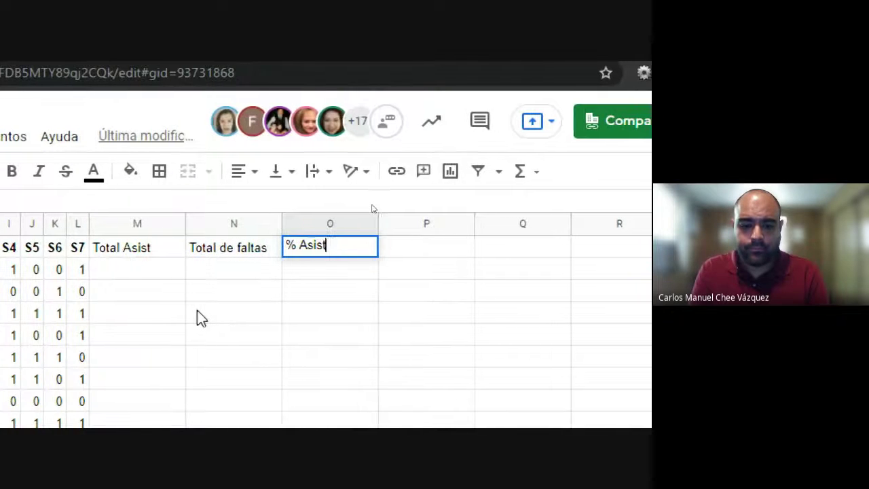
pyautogui.press('Return')
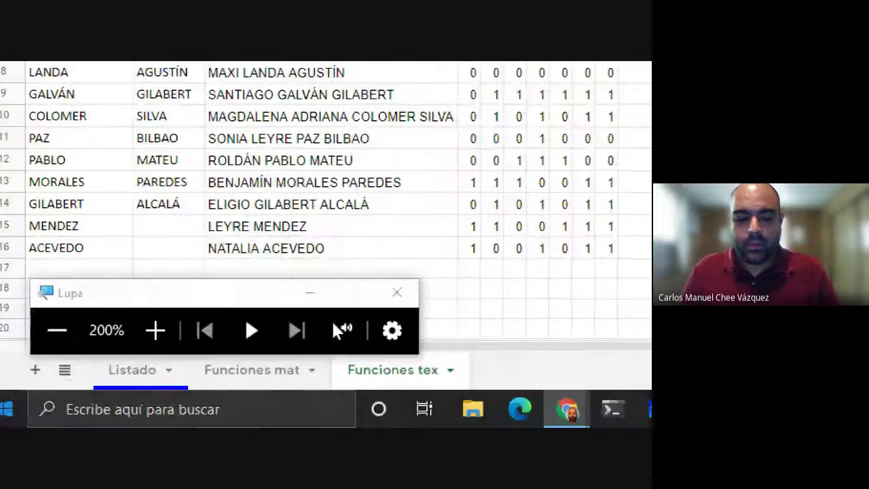
pyautogui.click(52, 336)
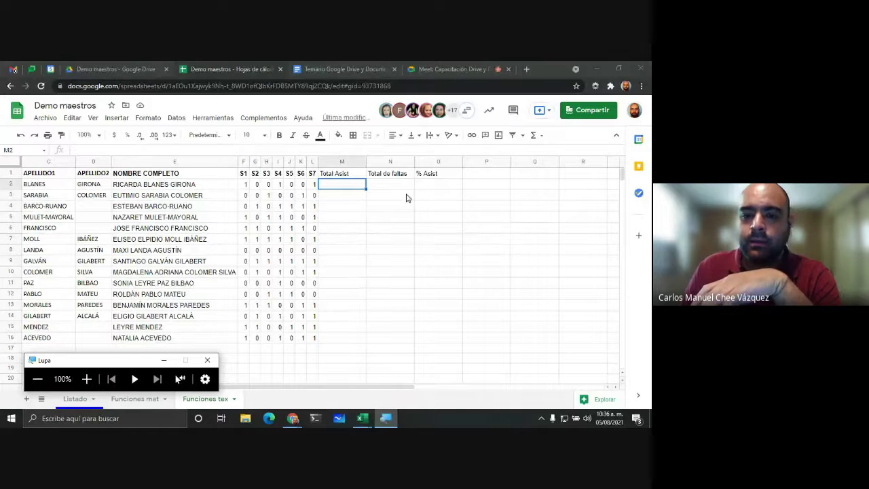
pyautogui.click(86, 378)
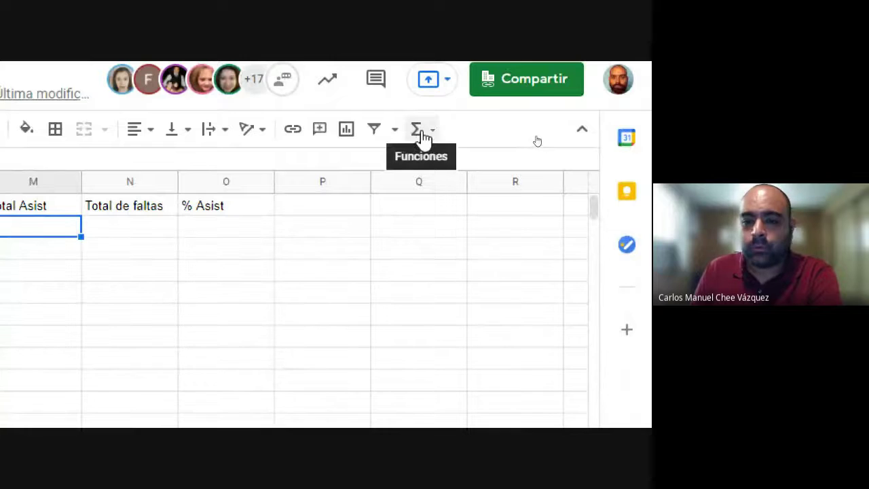
pyautogui.click(420, 130)
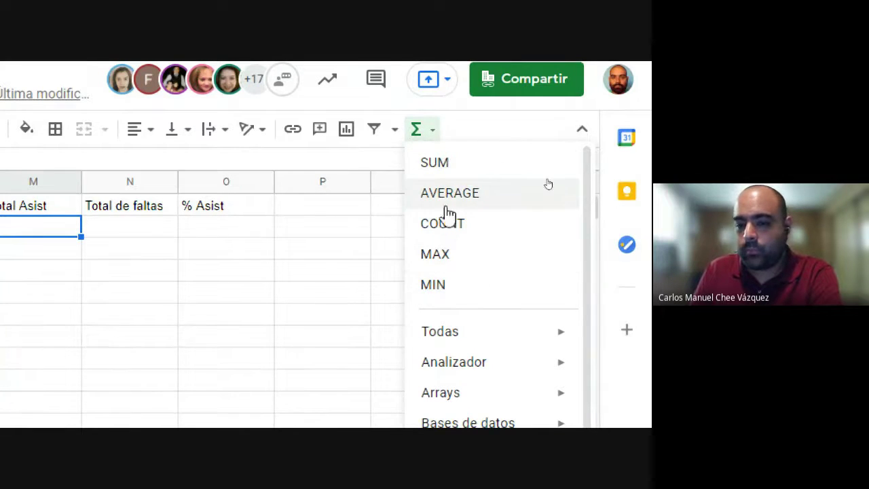
pyautogui.scroll(-5, 508, 291)
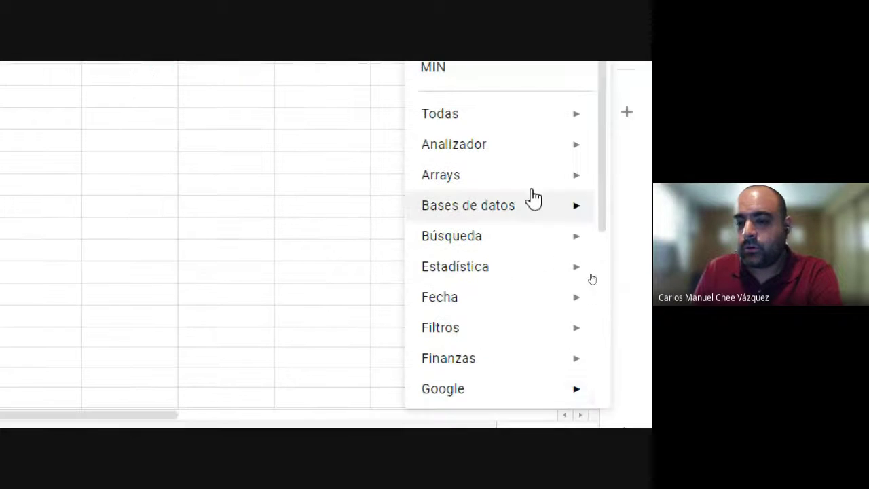
pyautogui.scroll(-2, 476, 136)
pyautogui.moveTo(475, 290)
pyautogui.scroll(-2, 473, 295)
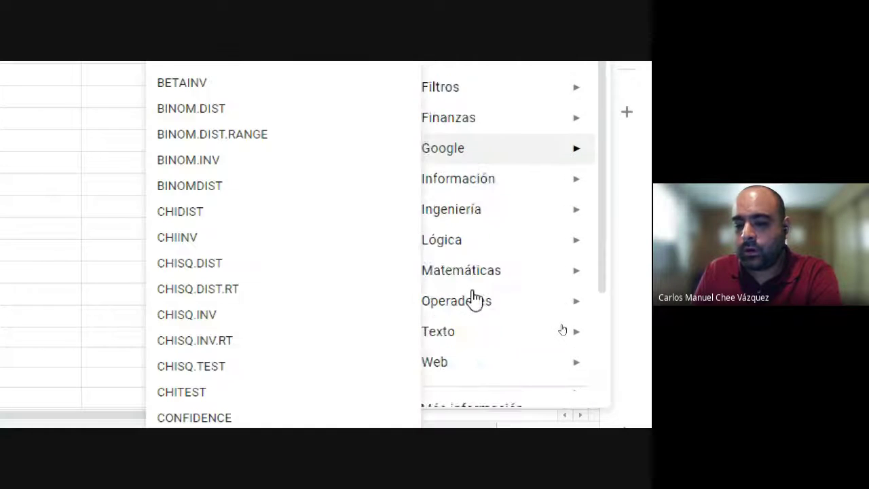
pyautogui.scroll(3, 474, 299)
pyautogui.scroll(1, 487, 292)
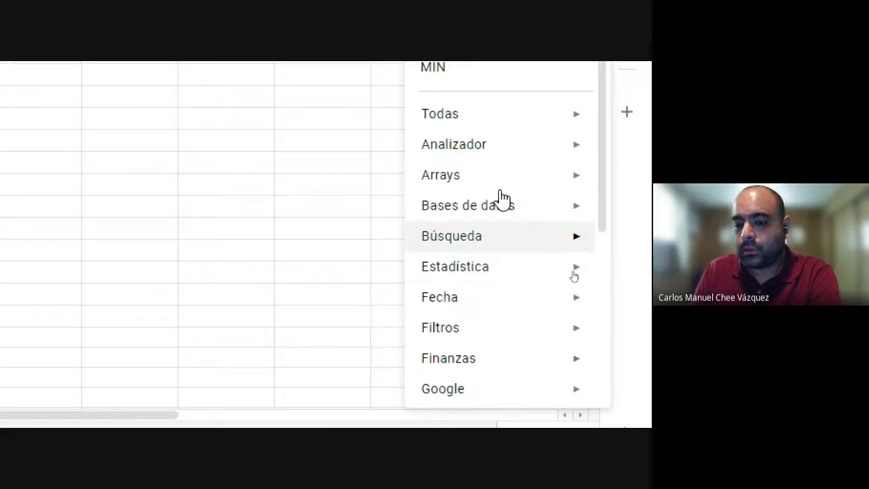
pyautogui.moveTo(448, 235)
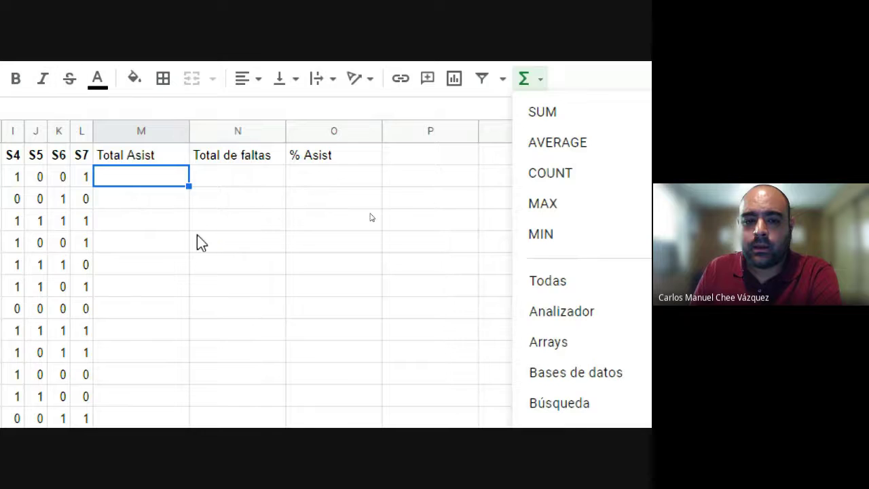
pyautogui.click(197, 235)
# Step: Enter =SUM(F2:L2) in M2 and accept the autocomplete to fill Total Asist for every student
pyautogui.click(291, 180)
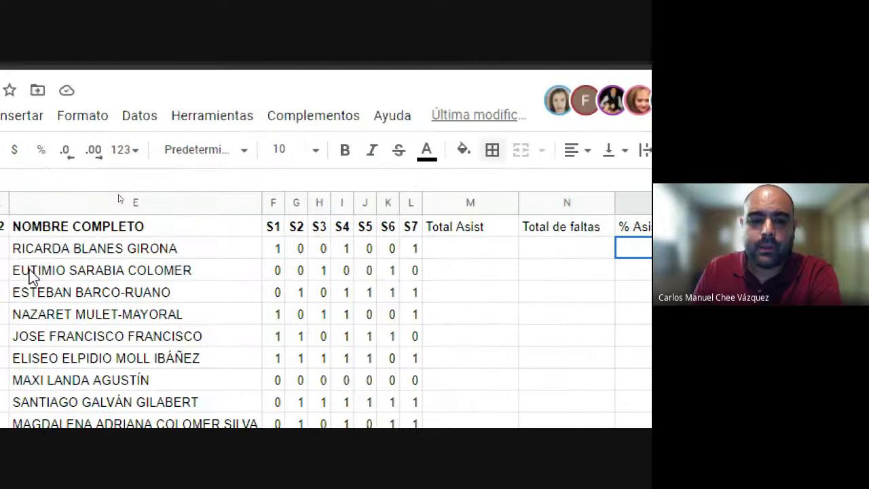
pyautogui.click(480, 255)
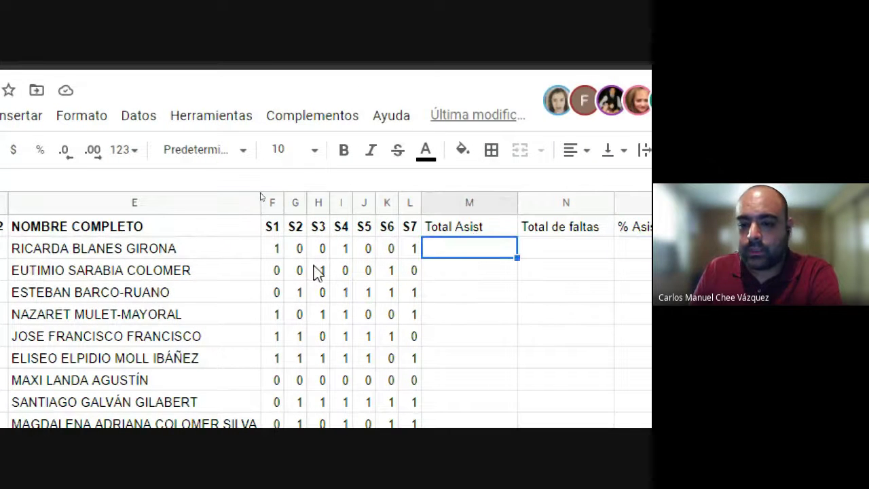
pyautogui.moveTo(277, 252); pyautogui.dragTo(413, 258)
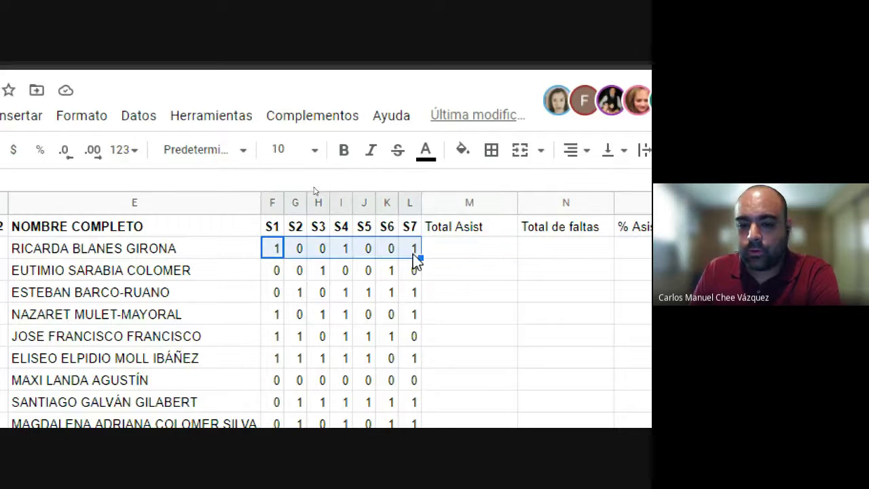
pyautogui.click(461, 248)
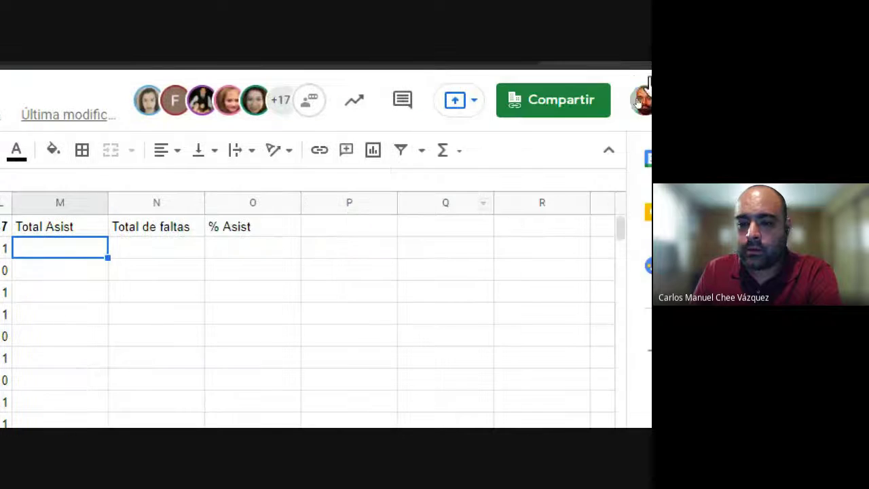
pyautogui.click(421, 151)
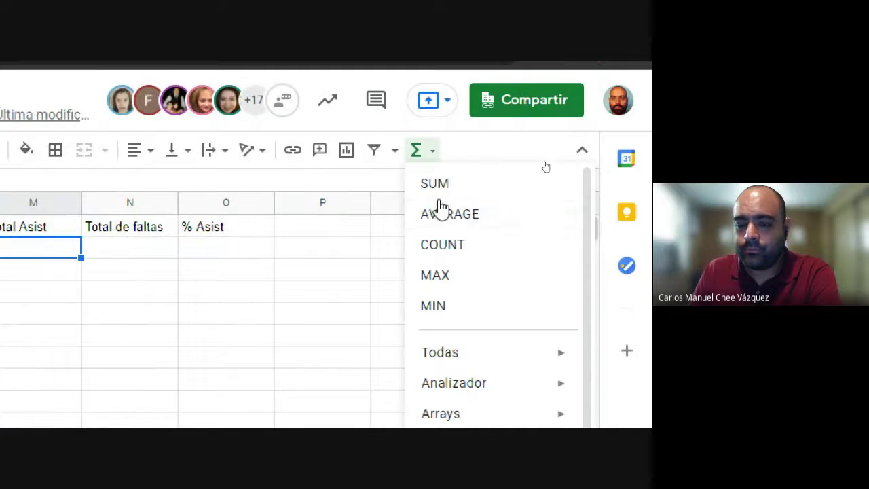
pyautogui.click(435, 183)
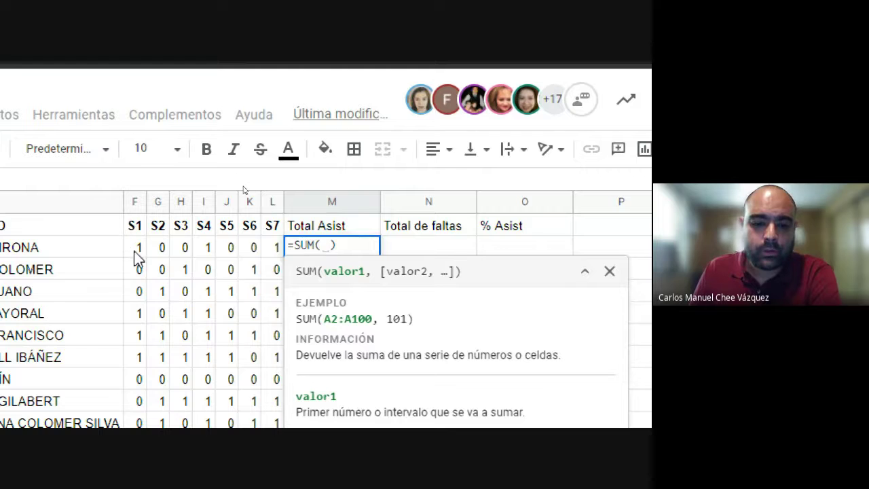
pyautogui.moveTo(136, 248); pyautogui.dragTo(277, 248)
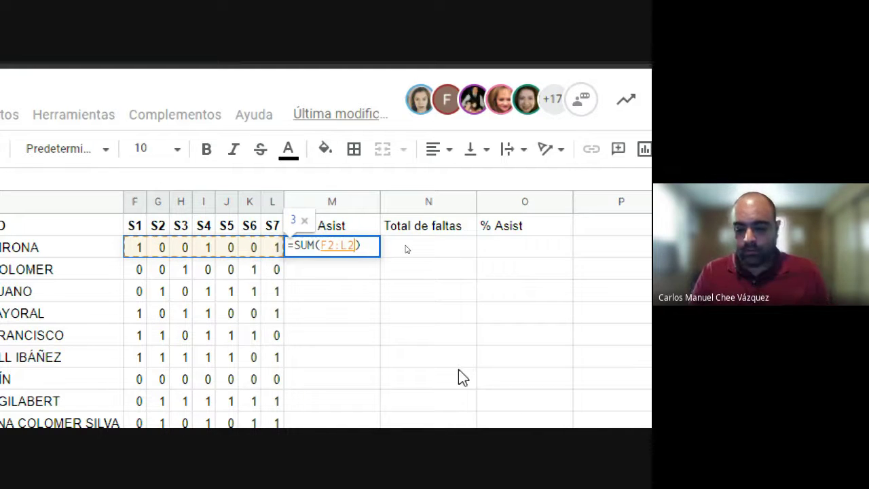
pyautogui.press('Return')
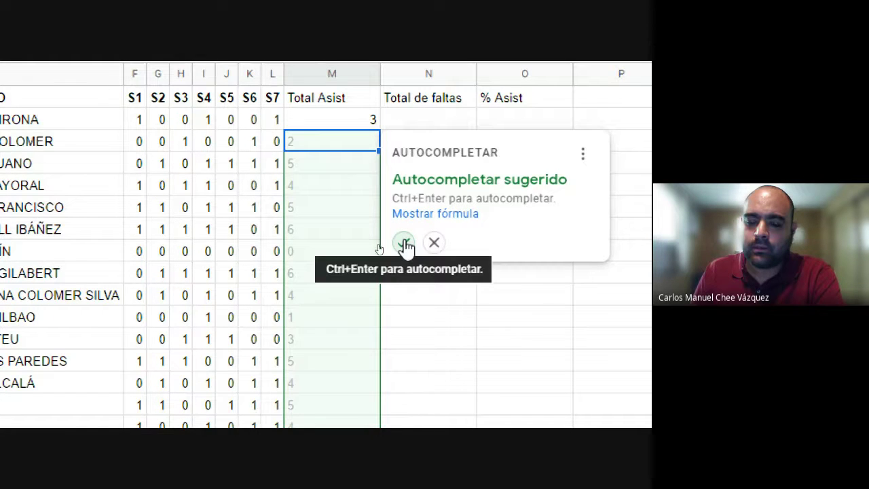
pyautogui.hotkey('ctrl', 'Return')
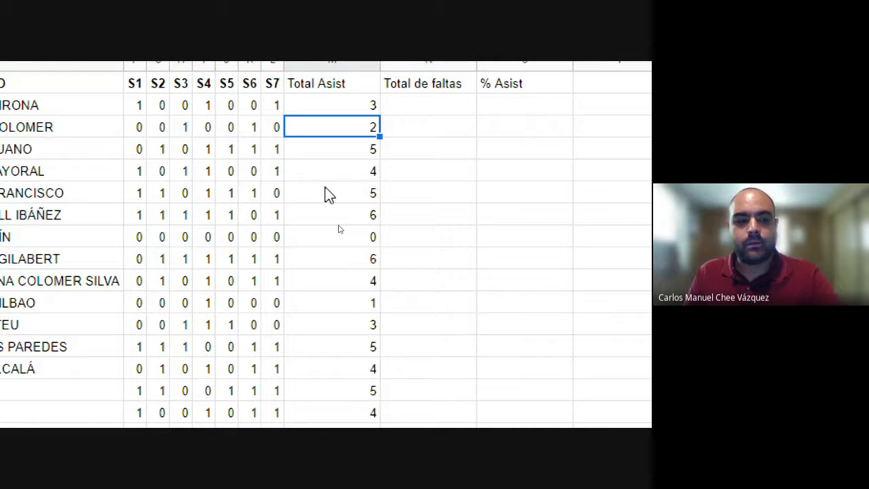
pyautogui.click(427, 106)
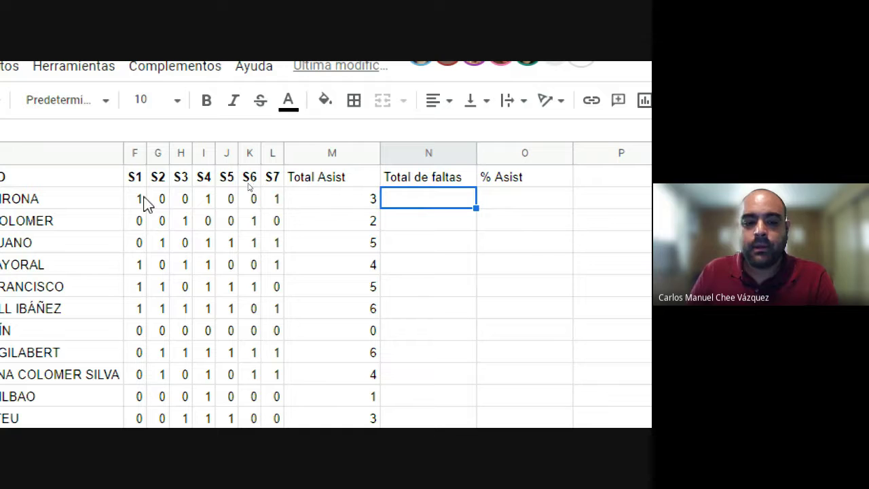
pyautogui.moveTo(144, 202); pyautogui.dragTo(277, 205)
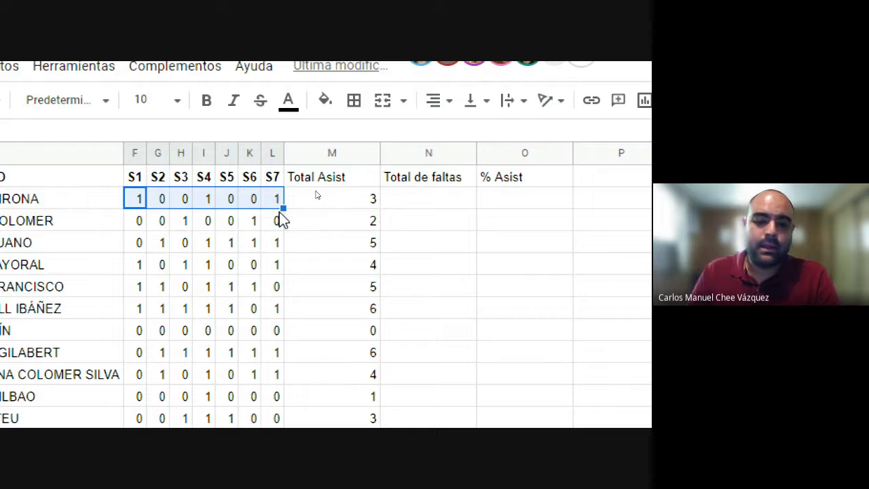
pyautogui.click(154, 201)
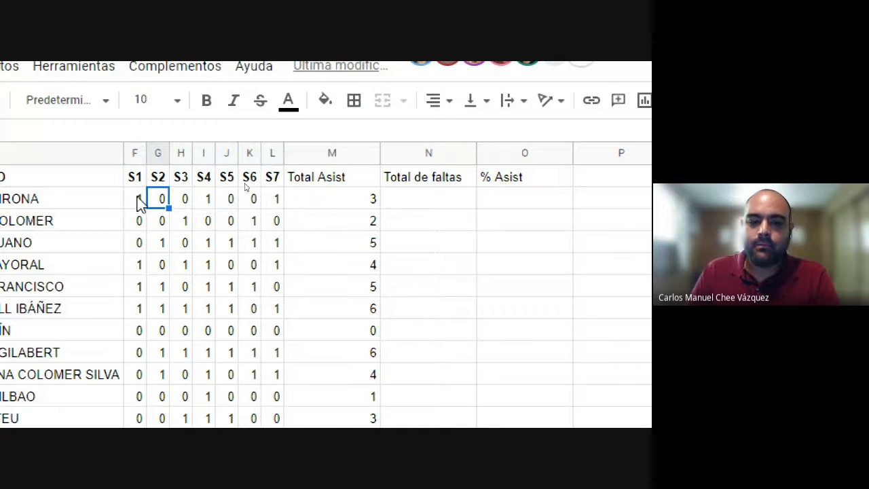
pyautogui.press('Left')
pyautogui.click(208, 201)
pyautogui.click(277, 203)
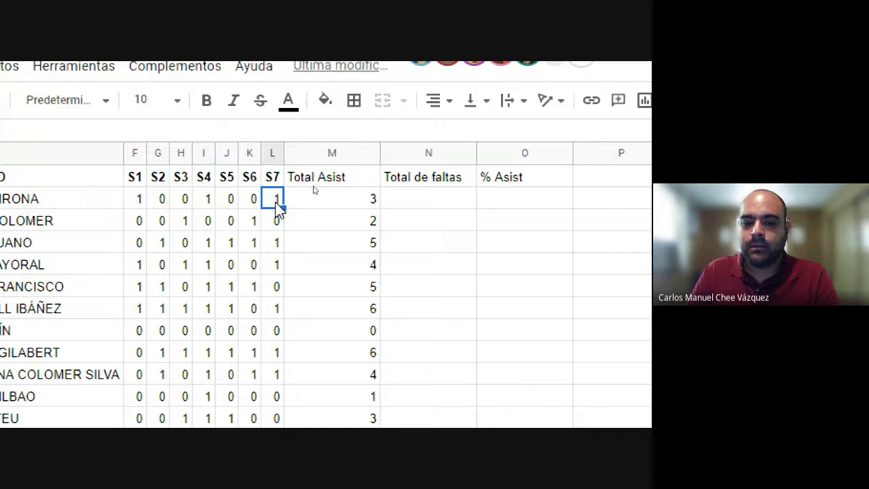
pyautogui.click(411, 203)
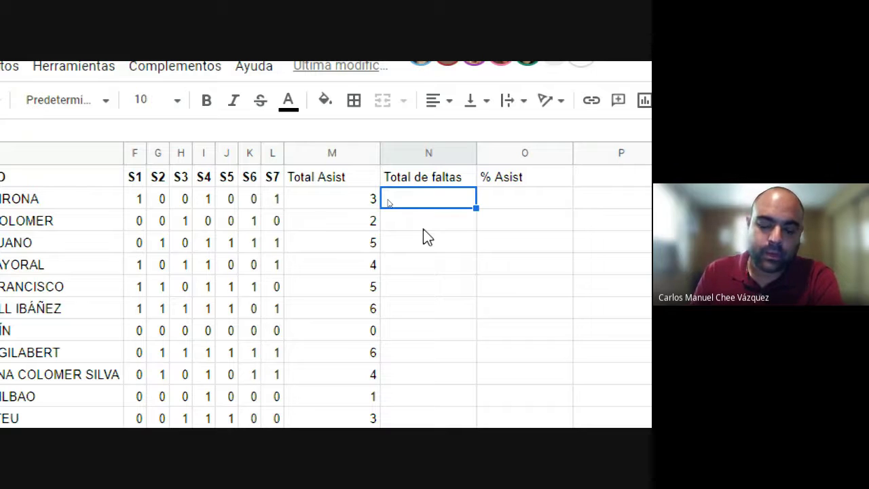
pyautogui.click(139, 203)
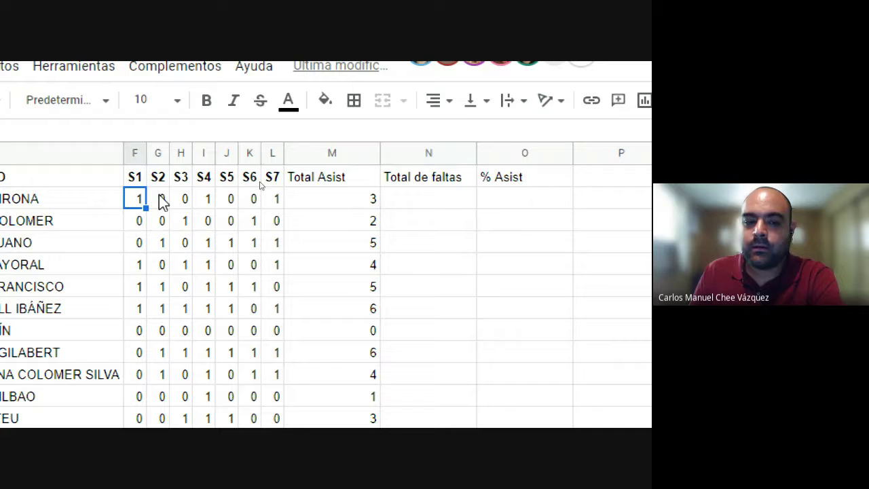
pyautogui.click(243, 204)
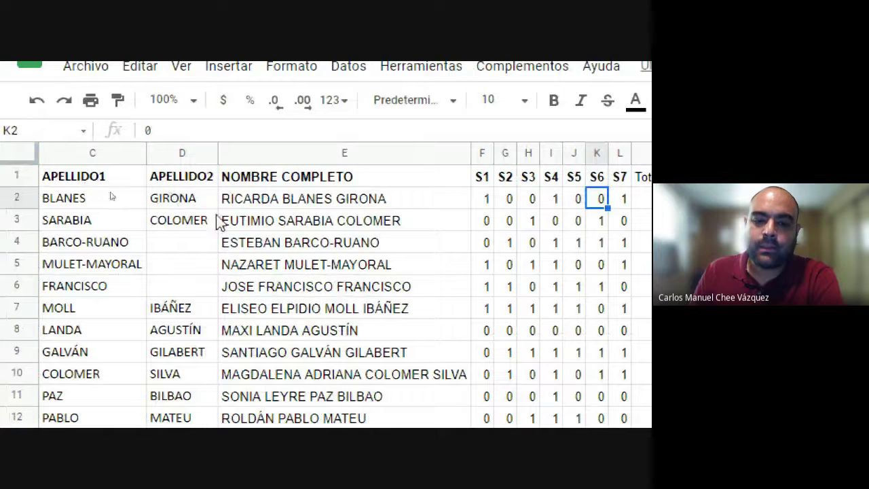
pyautogui.click(204, 200)
pyautogui.click(247, 201)
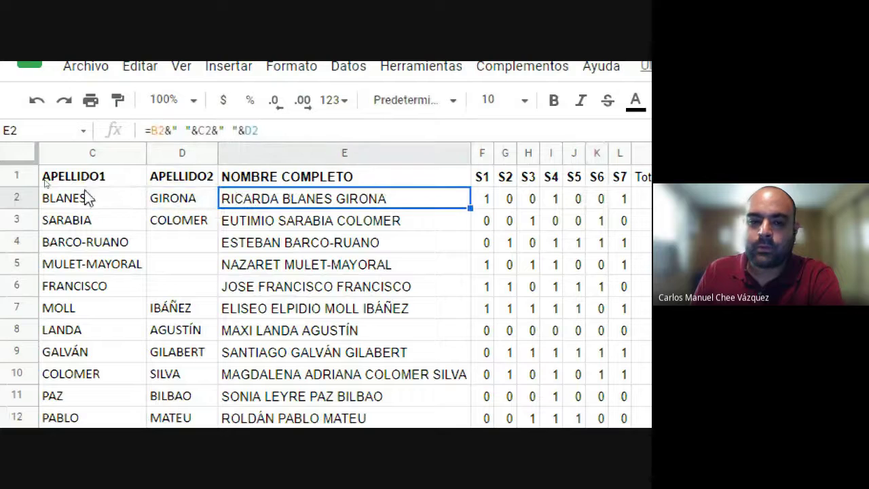
pyautogui.click(98, 207)
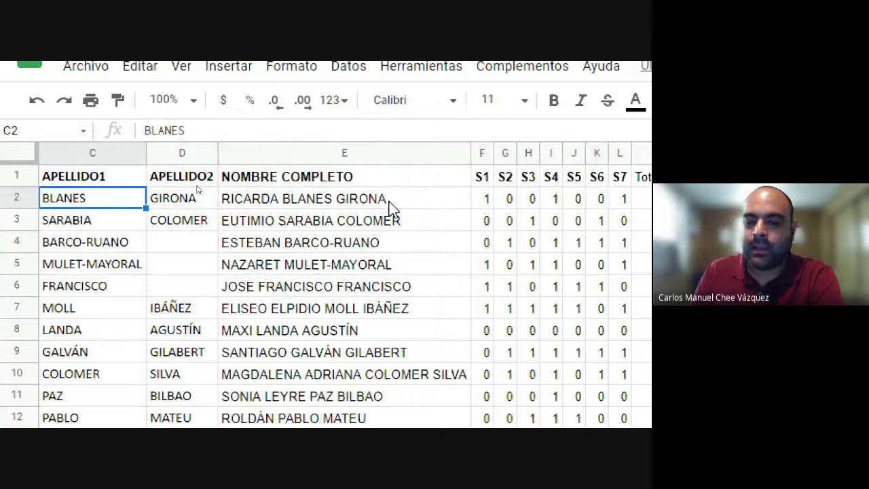
pyautogui.click(486, 204)
pyautogui.press('Right')
pyautogui.press('Right')
pyautogui.press('Right')
pyautogui.press('Right')
pyautogui.press('Right')
pyautogui.press('Right')
pyautogui.press('Right')
pyautogui.press('Right')
pyautogui.press('Right')
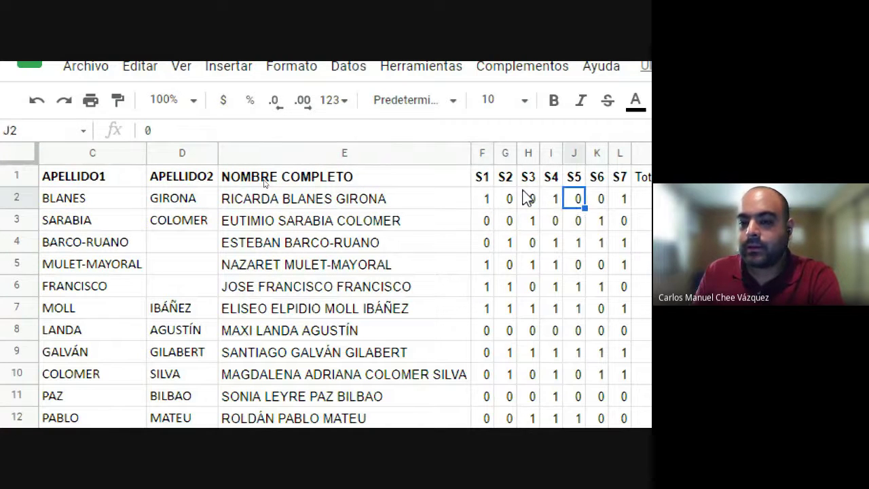
pyautogui.press('Right')
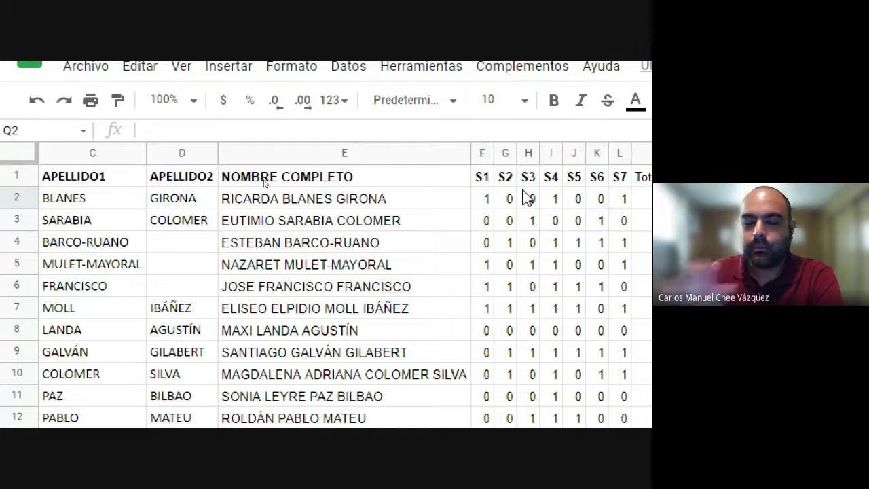
pyautogui.hscroll(6, 620, 288)
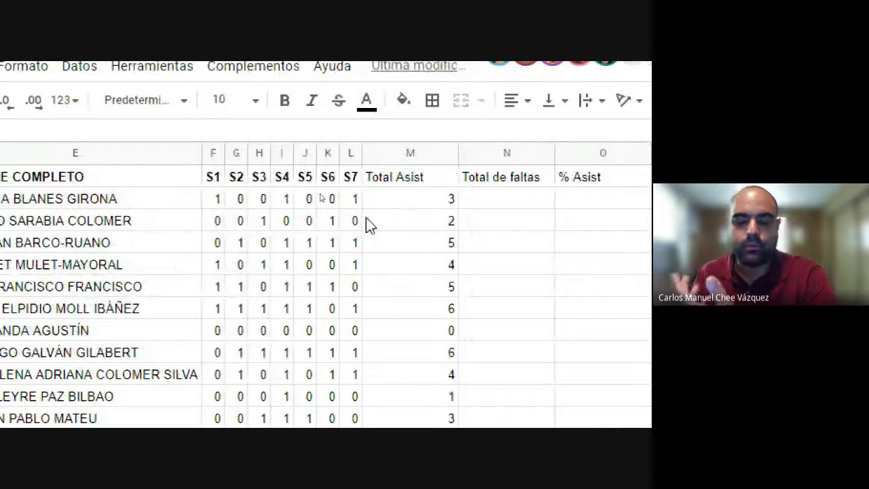
pyautogui.click(385, 199)
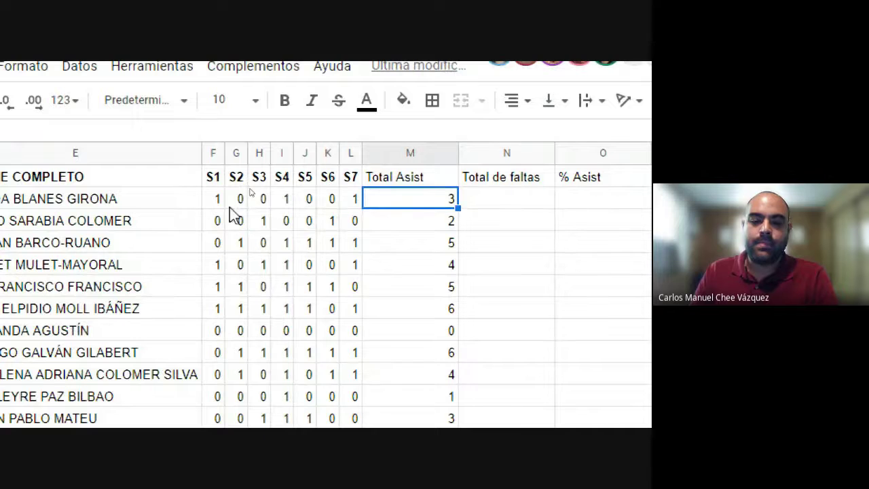
pyautogui.moveTo(213, 198); pyautogui.dragTo(351, 199)
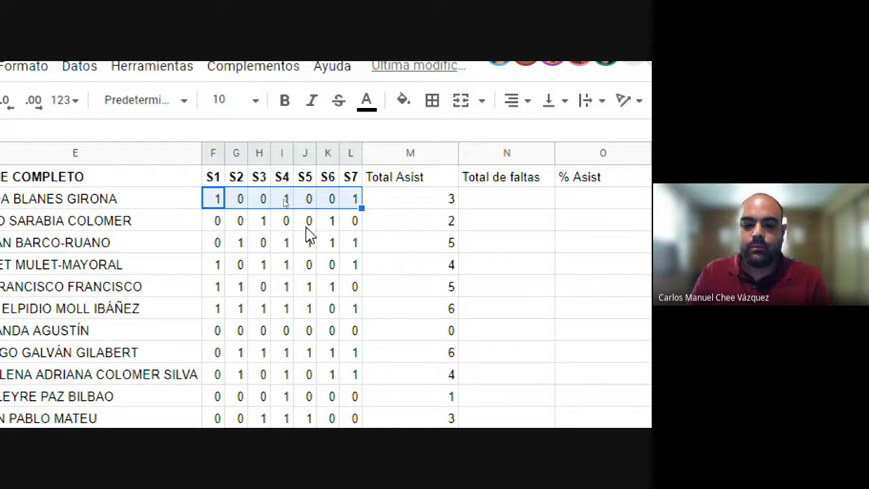
pyautogui.moveTo(216, 220); pyautogui.dragTo(353, 221)
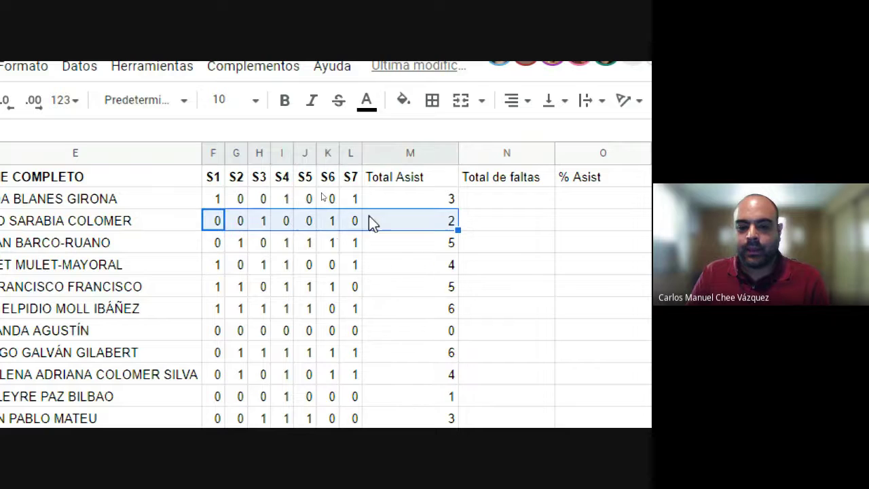
pyautogui.click(353, 243)
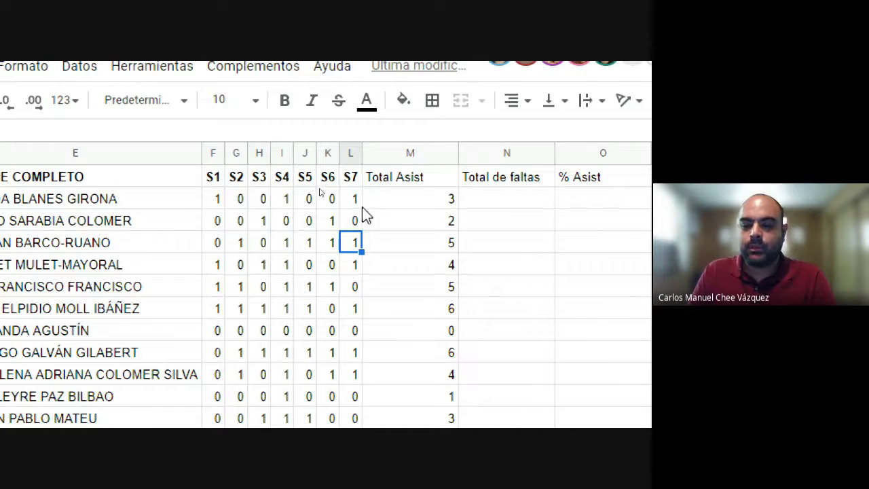
pyautogui.click(504, 199)
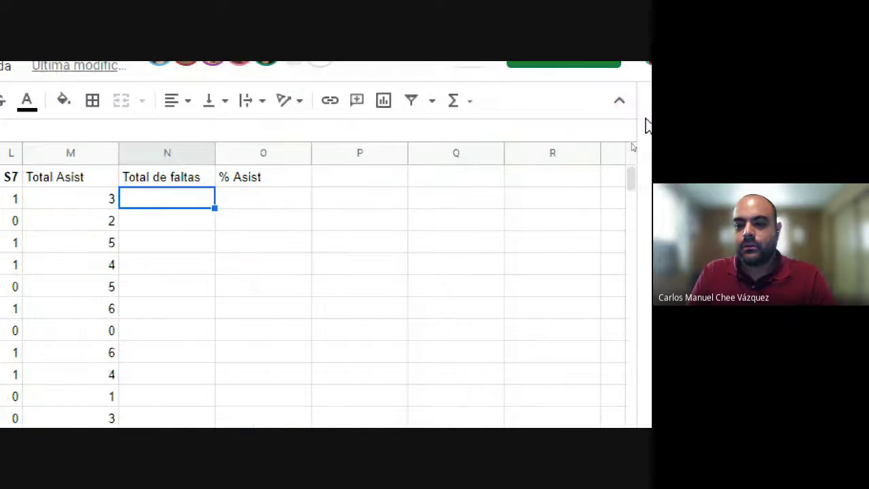
pyautogui.click(416, 165)
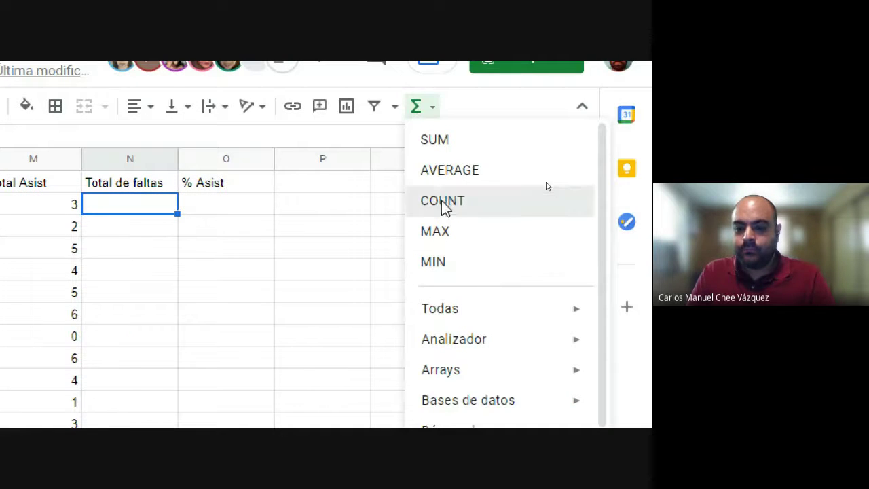
pyautogui.click(443, 201)
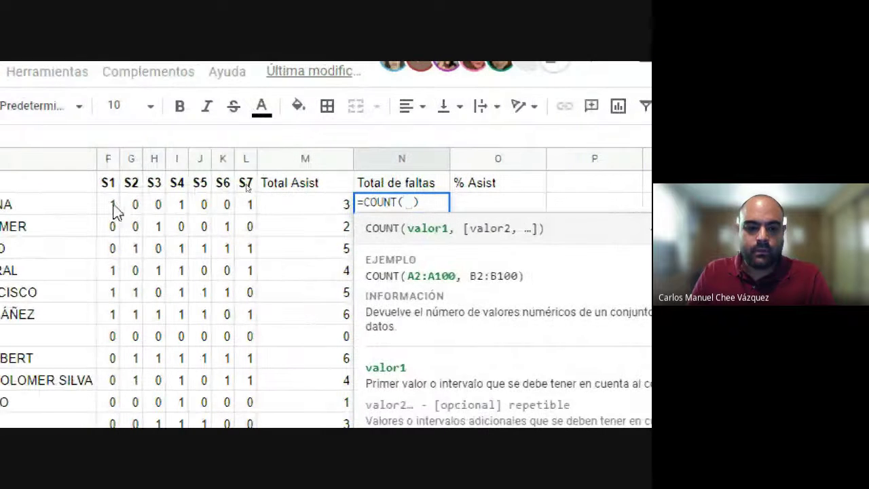
pyautogui.moveTo(111, 204); pyautogui.dragTo(246, 203)
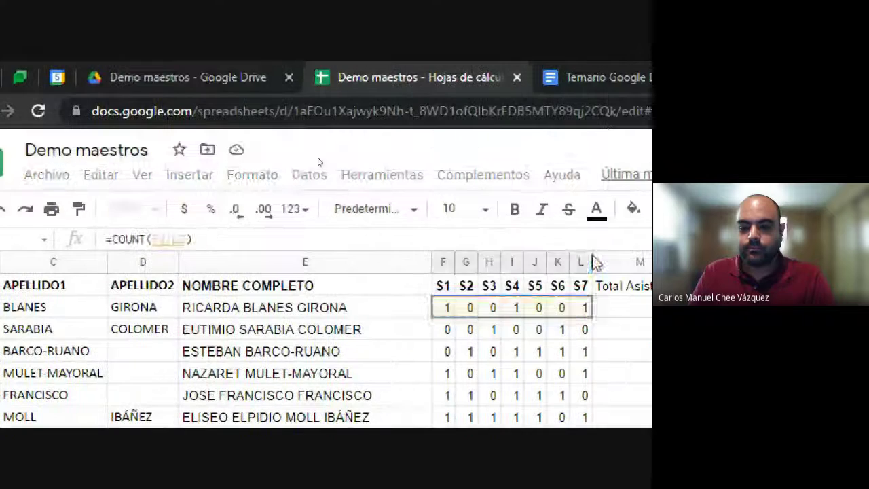
pyautogui.press('Return')
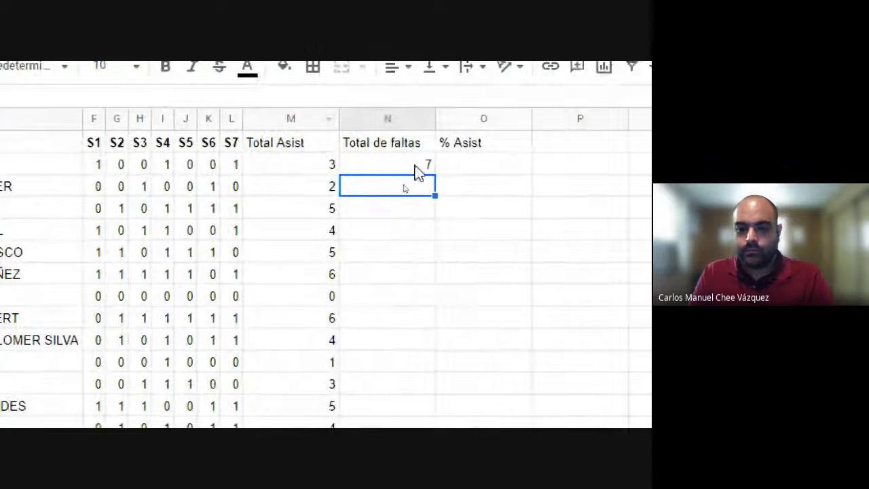
pyautogui.click(413, 170)
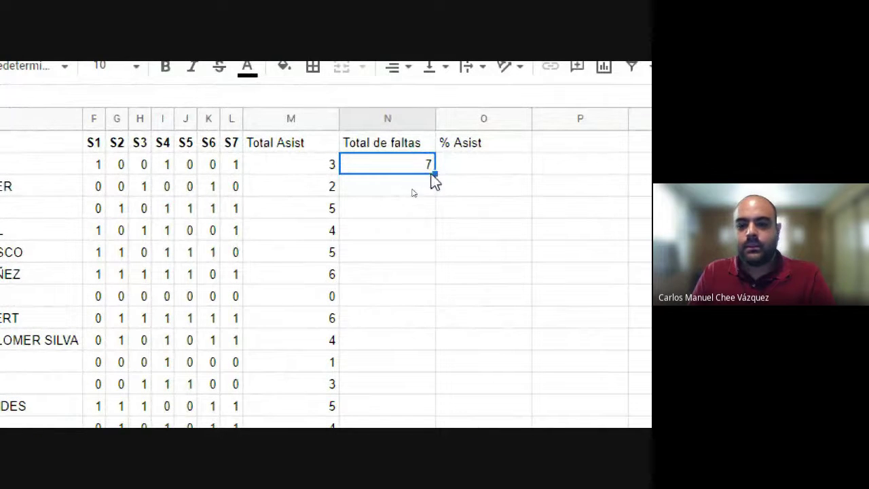
pyautogui.doubleClick(435, 174)
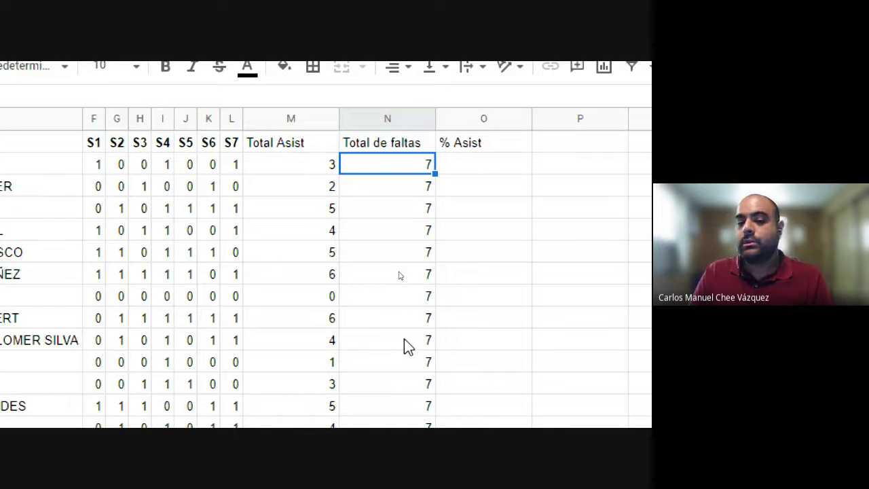
pyautogui.hotkey('ctrl', 'z')
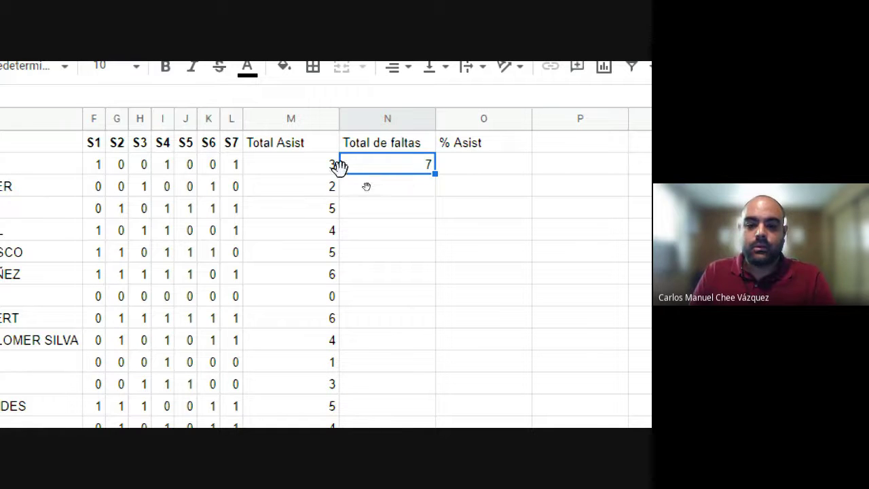
pyautogui.click(309, 168)
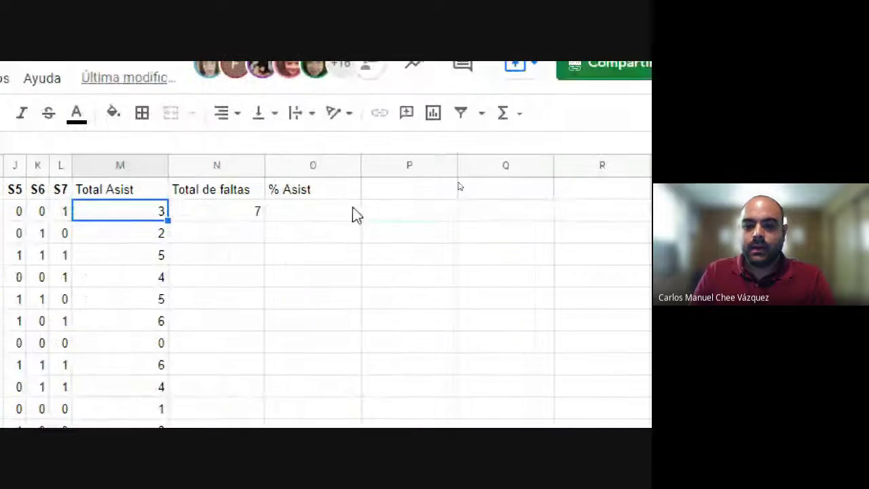
pyautogui.click(607, 217)
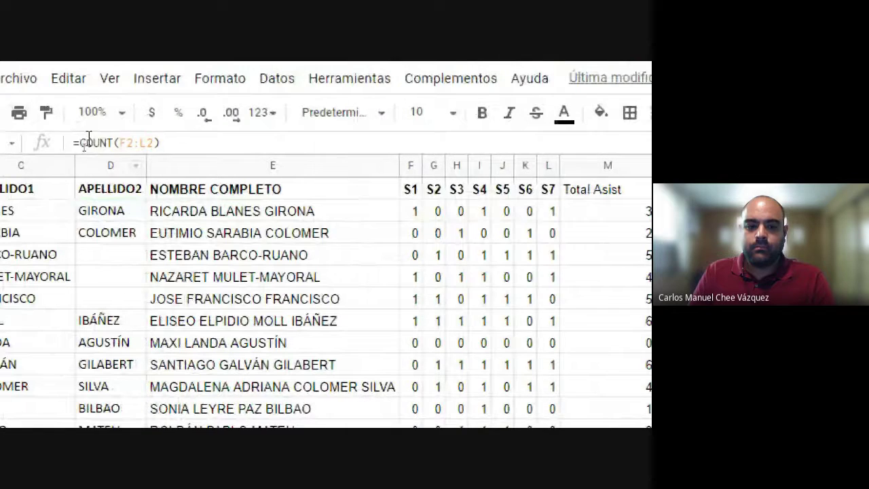
pyautogui.click(425, 211)
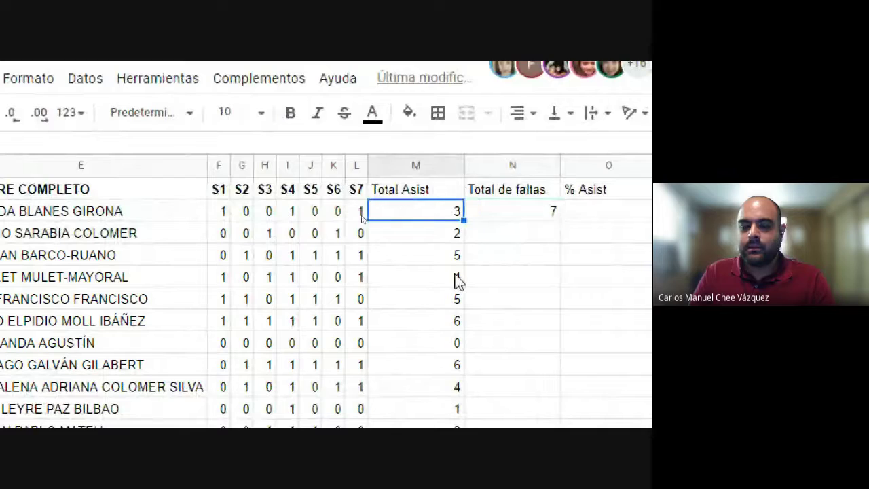
pyautogui.click(163, 143)
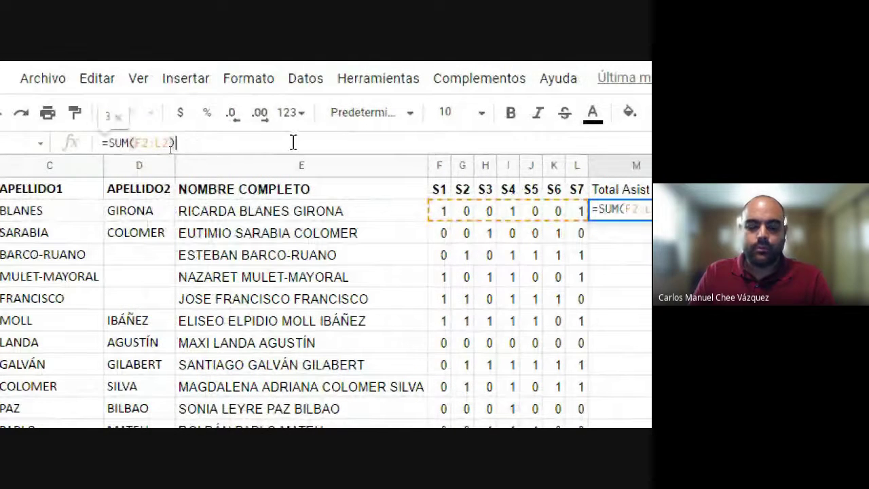
pyautogui.write('-')
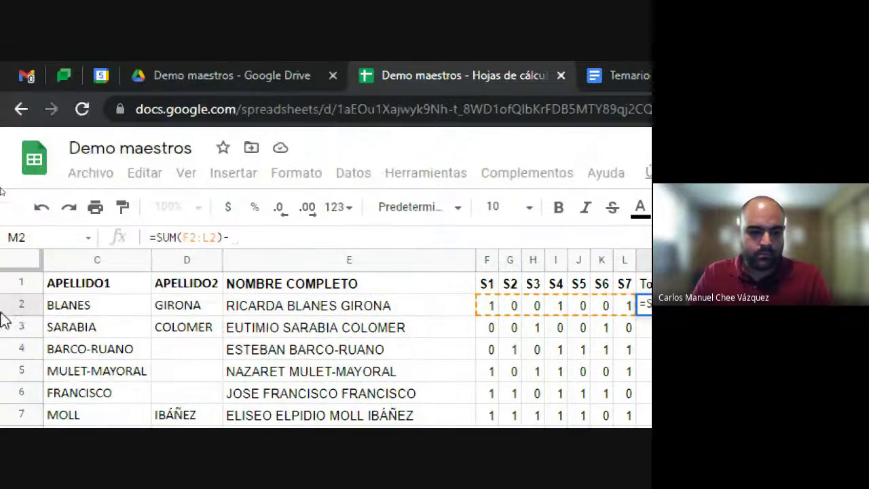
pyautogui.write('m2')
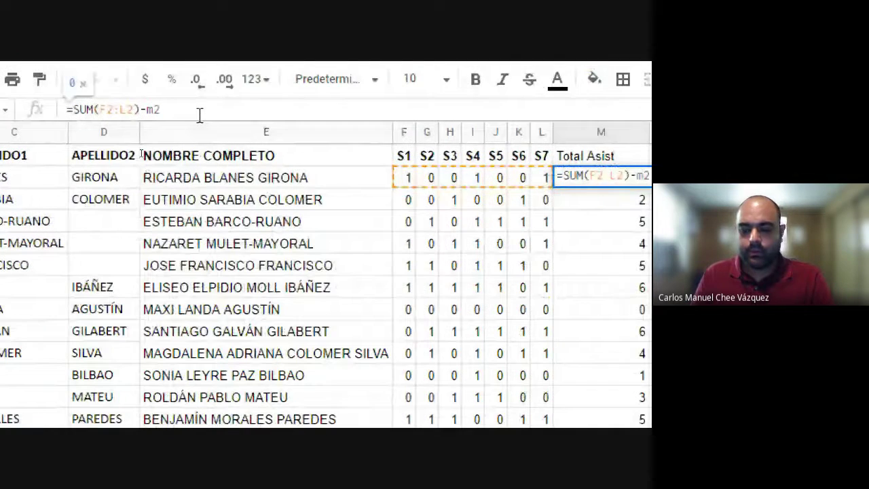
pyautogui.press('Return')
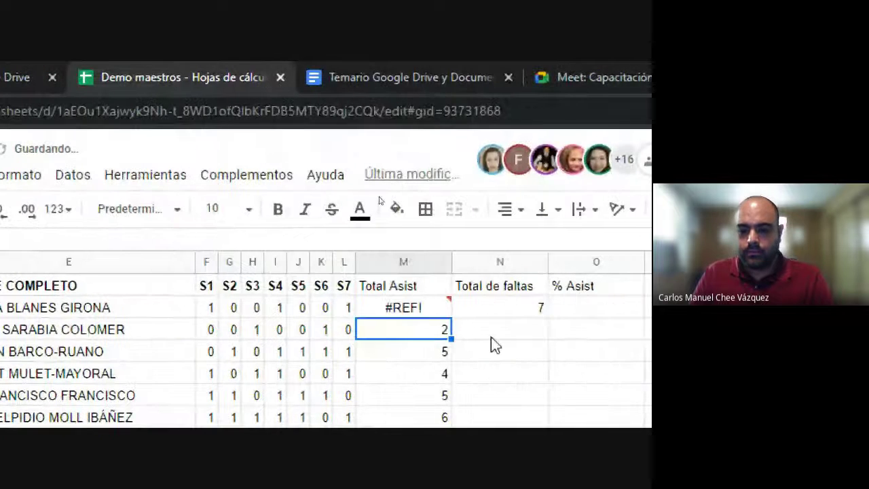
pyautogui.hotkey('ctrl', 'z')
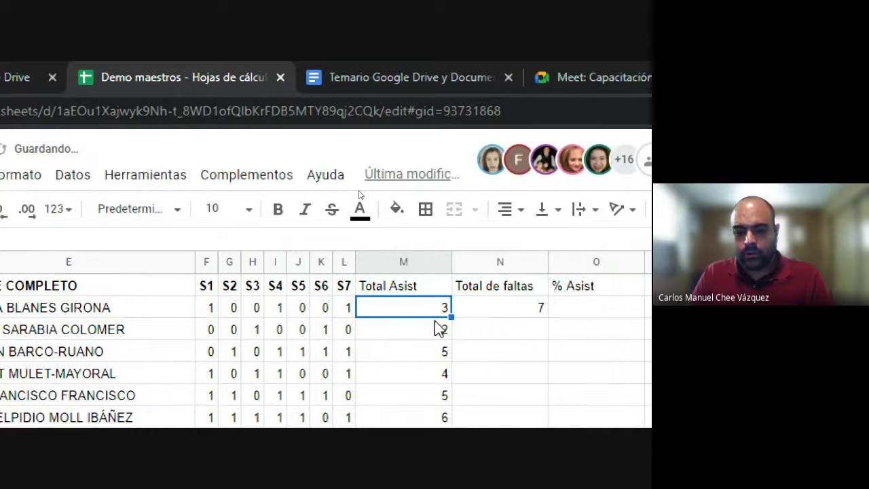
# Step: Change N2 to =COUNT(F2:L2)-M2 and accept the suggested fill down column N
pyautogui.click(503, 310)
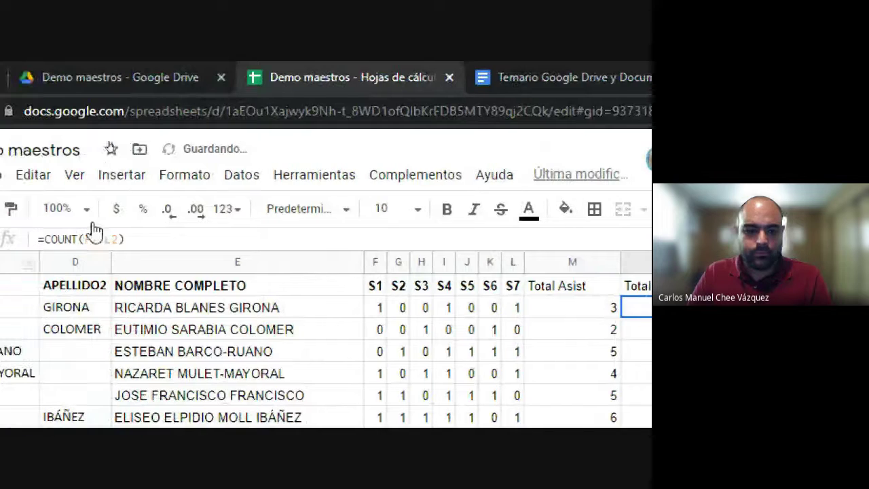
pyautogui.click(143, 238)
pyautogui.write('-')
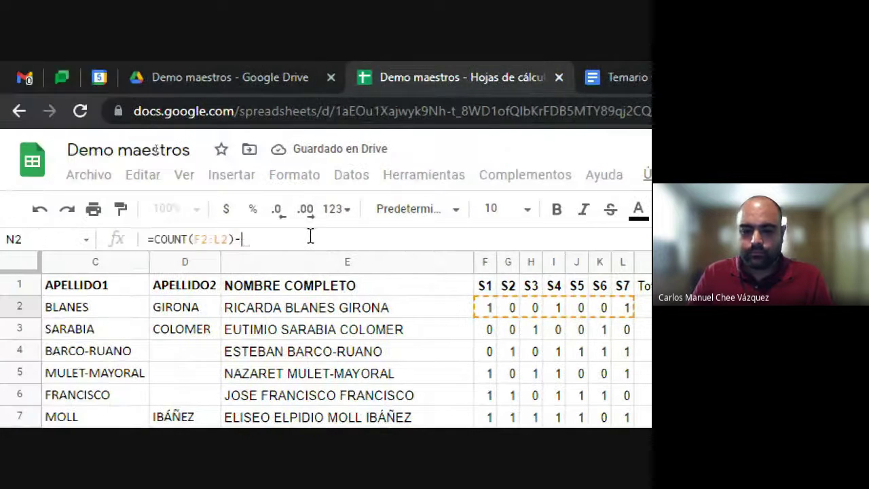
pyautogui.click(272, 314)
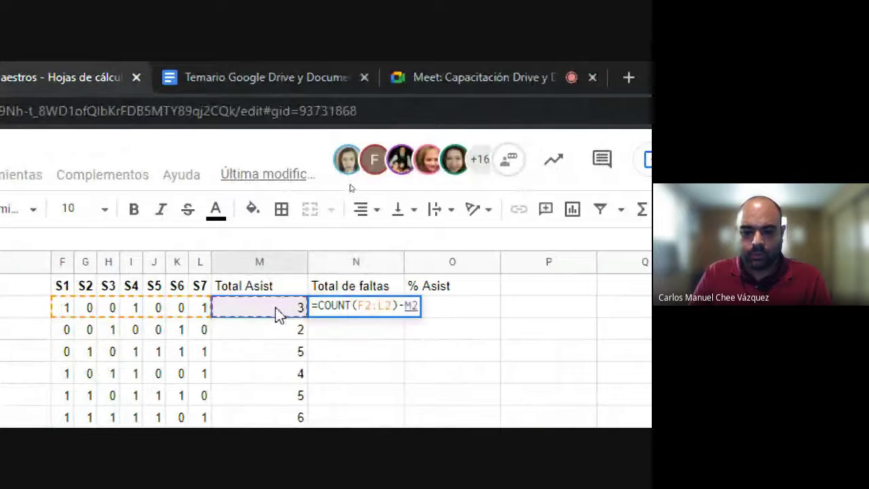
pyautogui.press('Return')
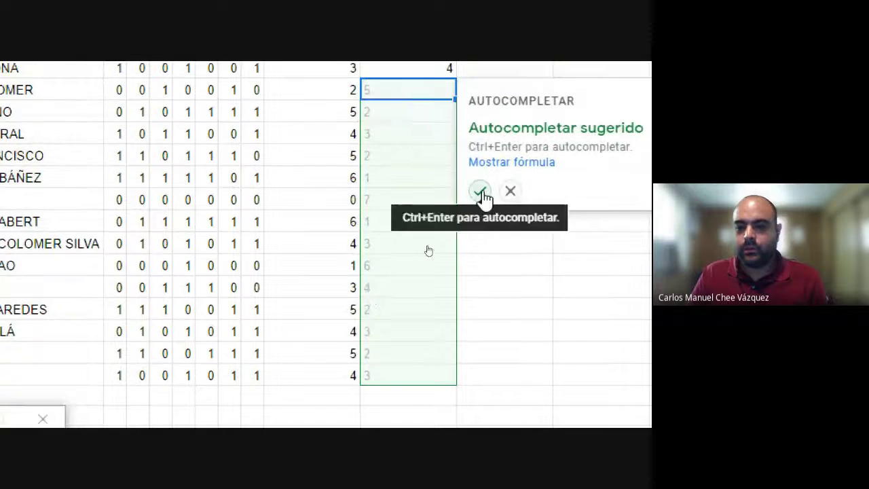
pyautogui.click(480, 192)
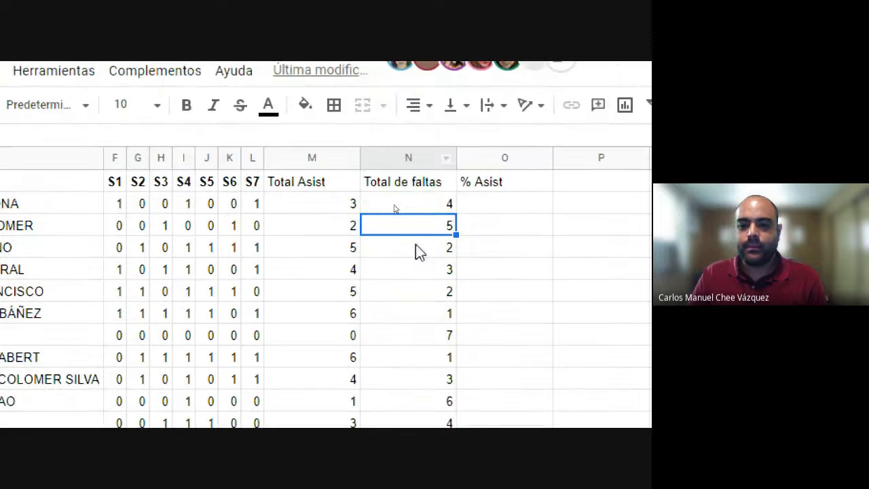
pyautogui.click(432, 74)
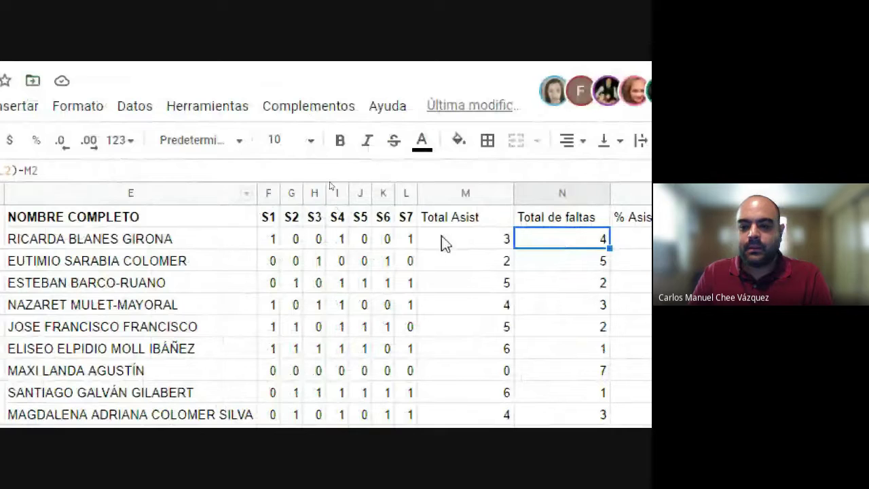
pyautogui.click(475, 242)
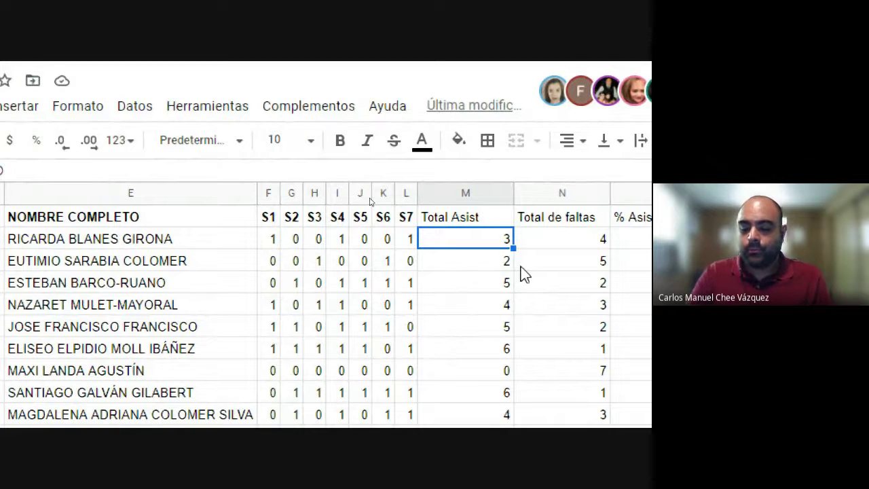
pyautogui.press('Delete')
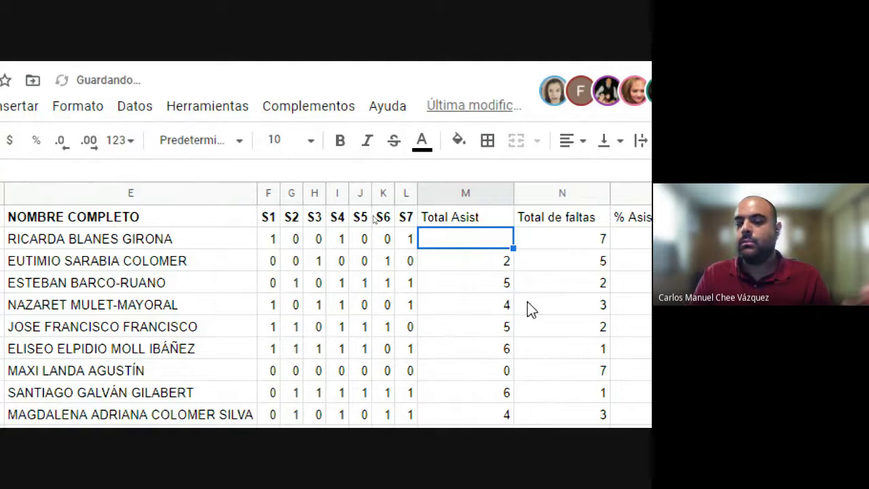
pyautogui.hotkey('ctrl', 'z')
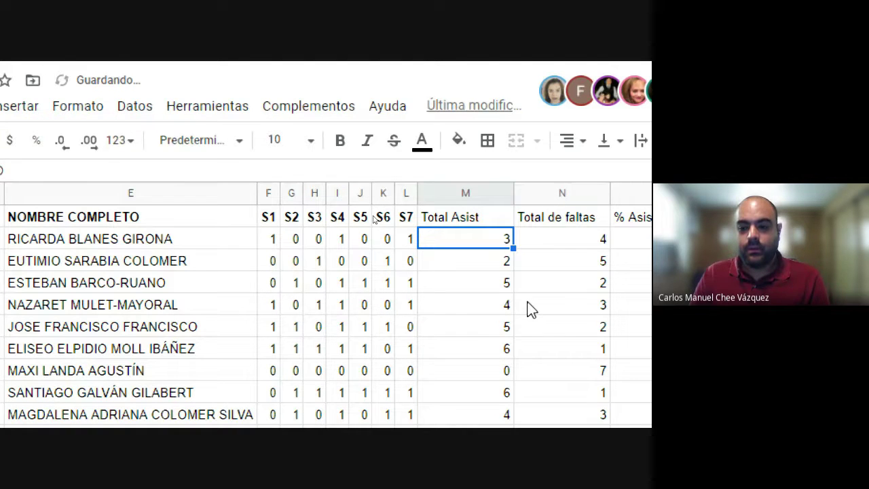
pyautogui.click(563, 238)
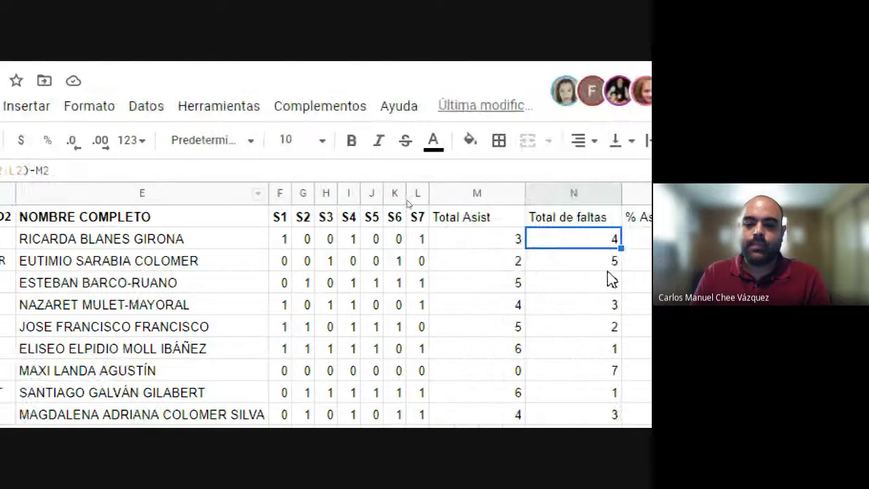
pyautogui.click(439, 237)
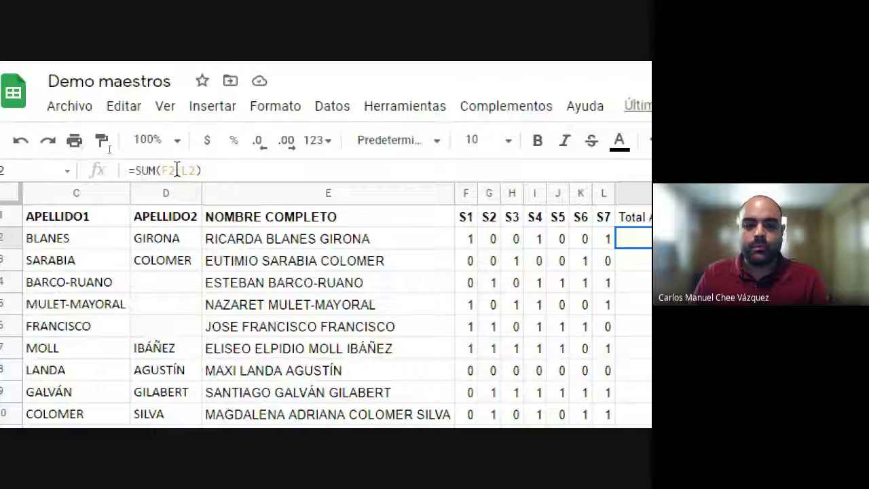
# Step: Replace M2 in the N2 formula with sum(F2:L2), giving =COUNT(F2:L2)-sum(F2:L2)
pyautogui.click(399, 236)
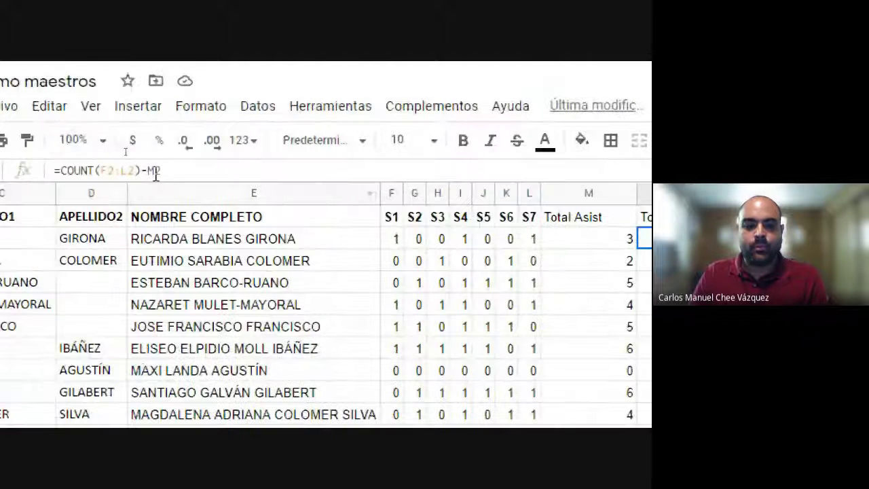
pyautogui.moveTo(150, 170); pyautogui.dragTo(174, 171)
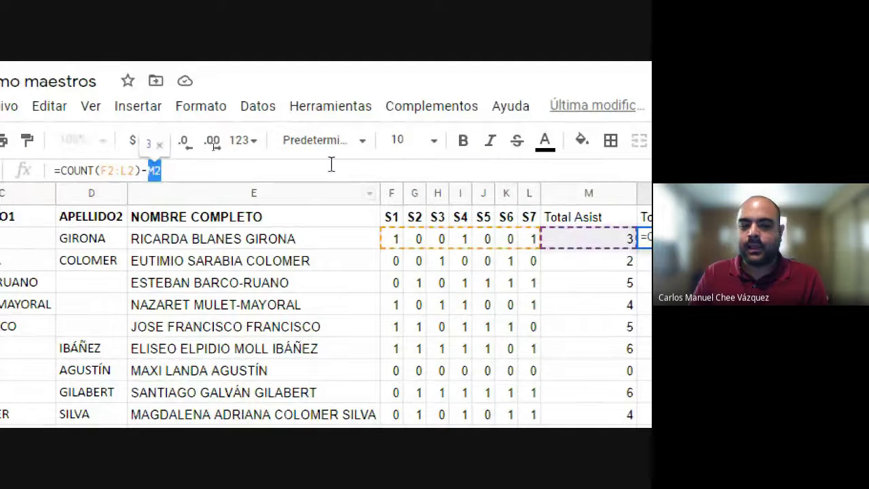
pyautogui.press('BackSpace')
pyautogui.write('sum')
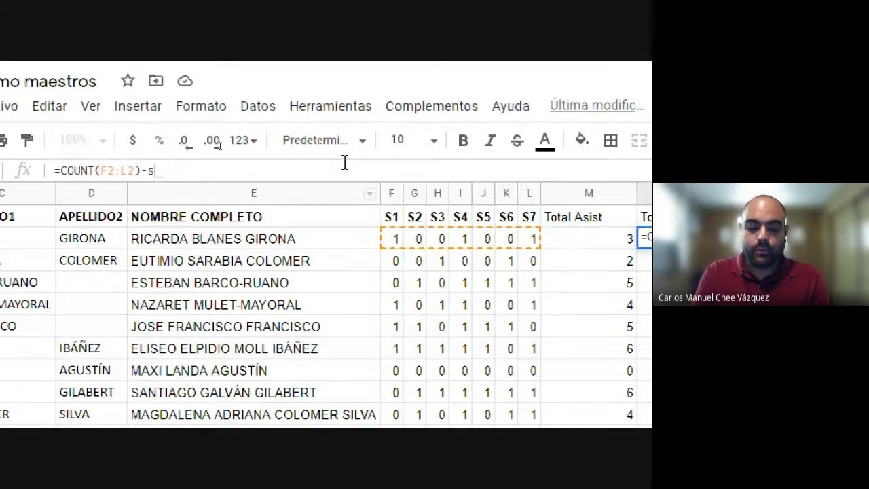
pyautogui.write('(')
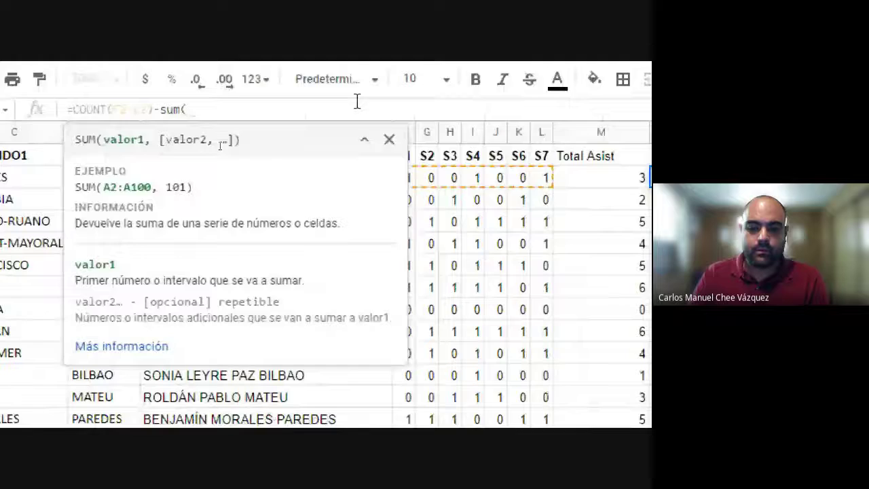
pyautogui.click(364, 140)
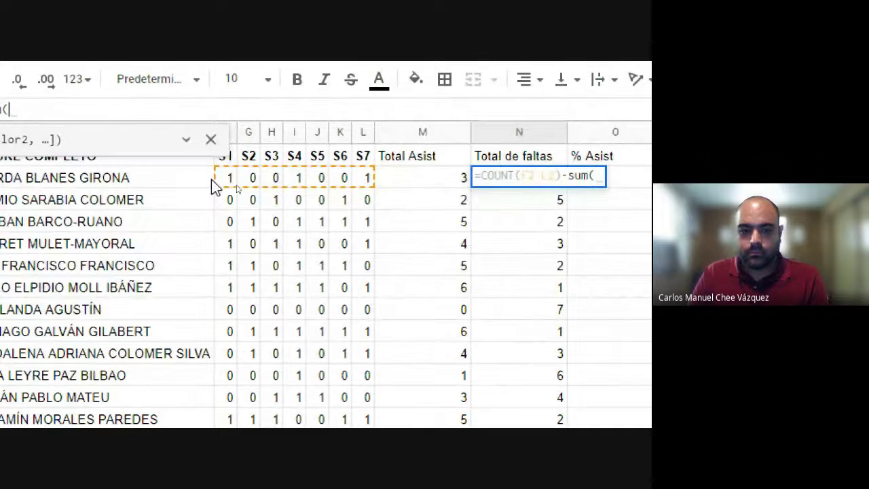
pyautogui.moveTo(228, 182); pyautogui.dragTo(365, 185)
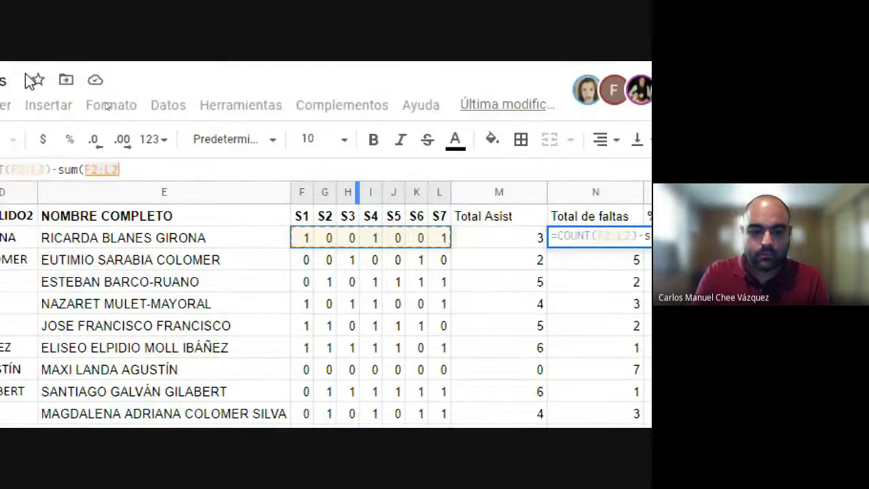
pyautogui.write(')')
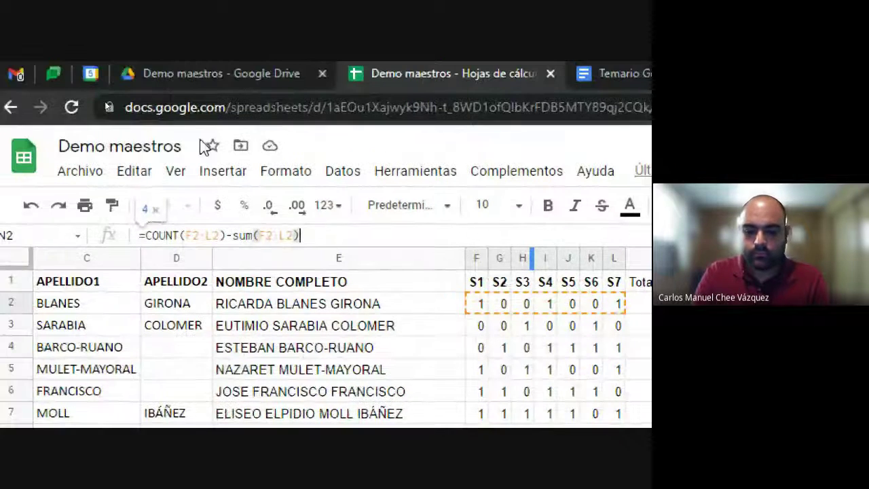
pyautogui.press('Return')
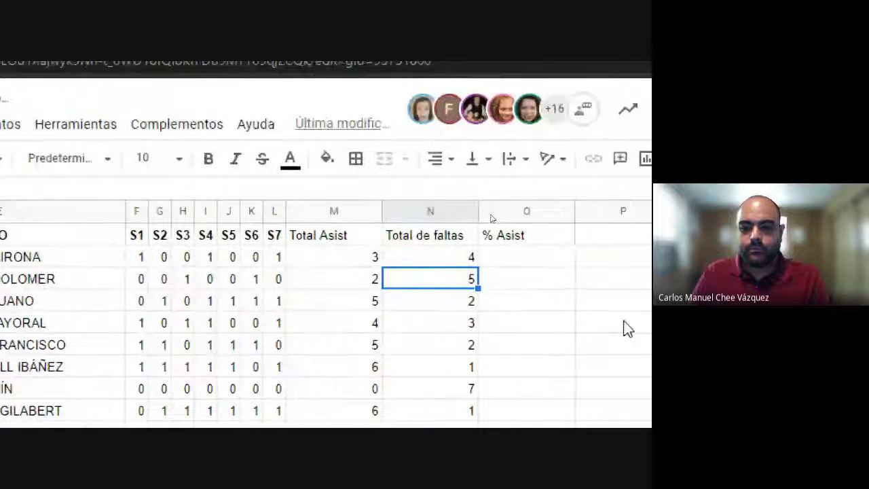
pyautogui.click(427, 262)
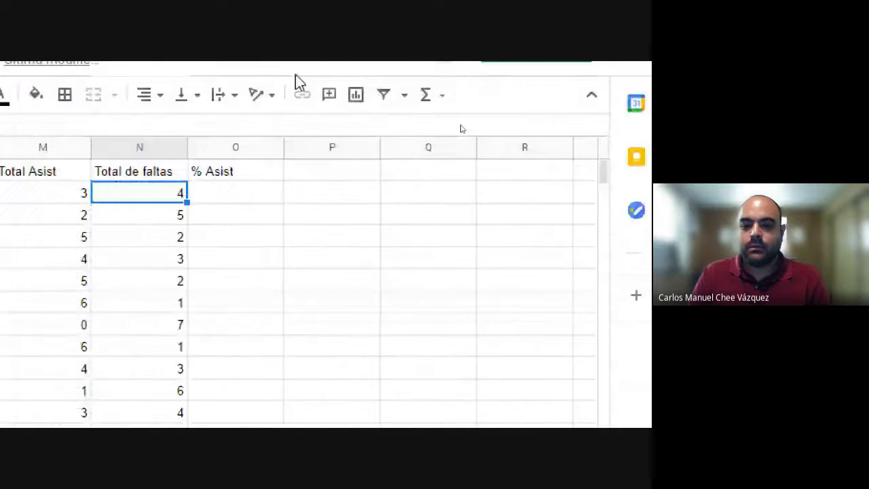
pyautogui.click(322, 192)
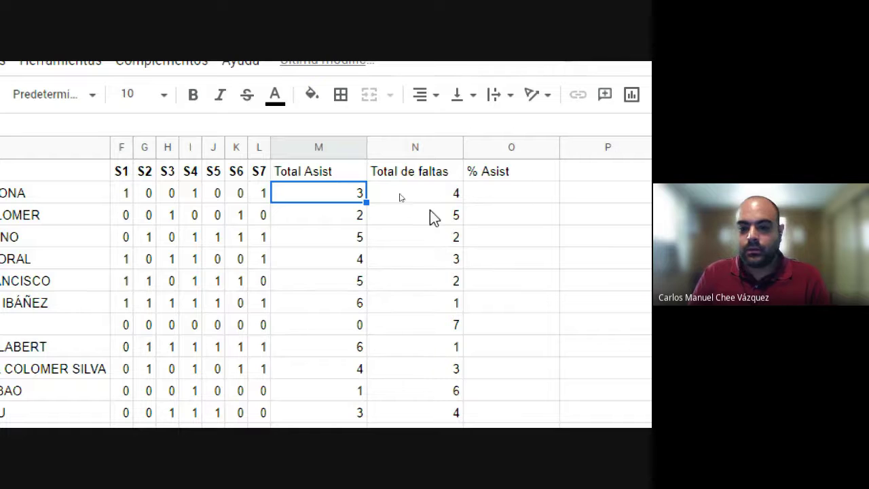
# Step: Clear column N below N2, then double-click N2's fill handle to copy its formula down
pyautogui.click(452, 217)
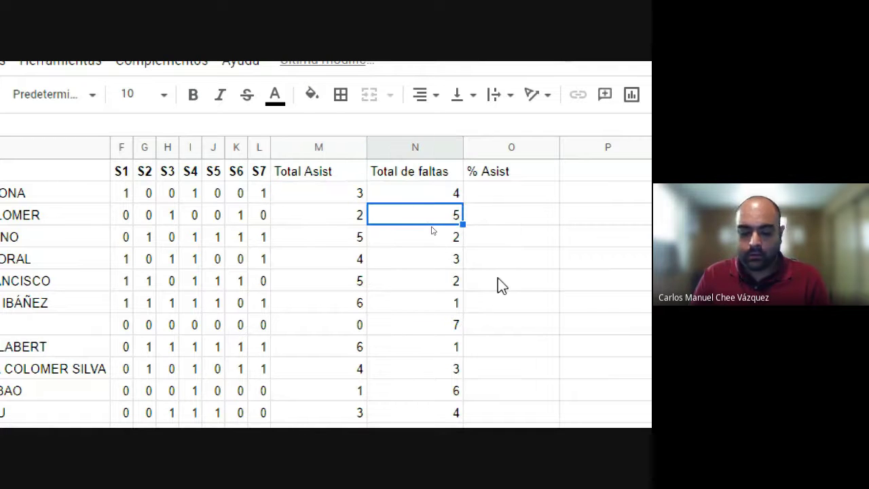
pyautogui.hotkey('ctrl', 'shift', 'Down')
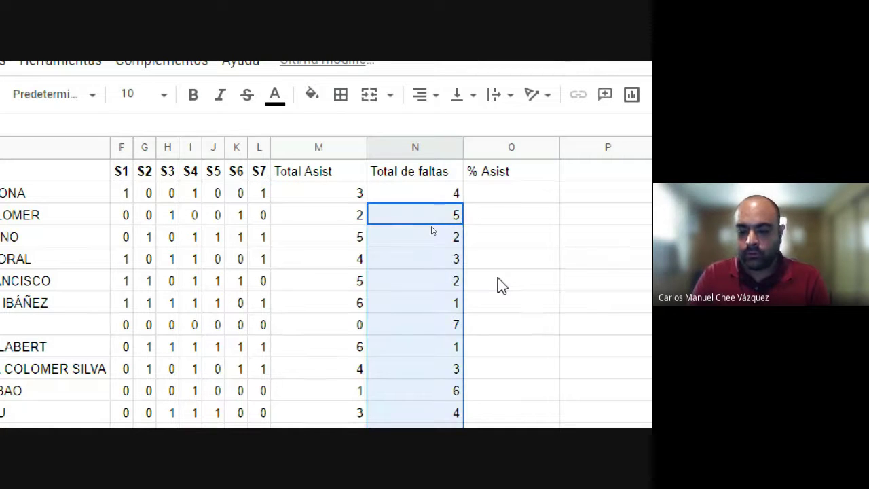
pyautogui.press('Delete')
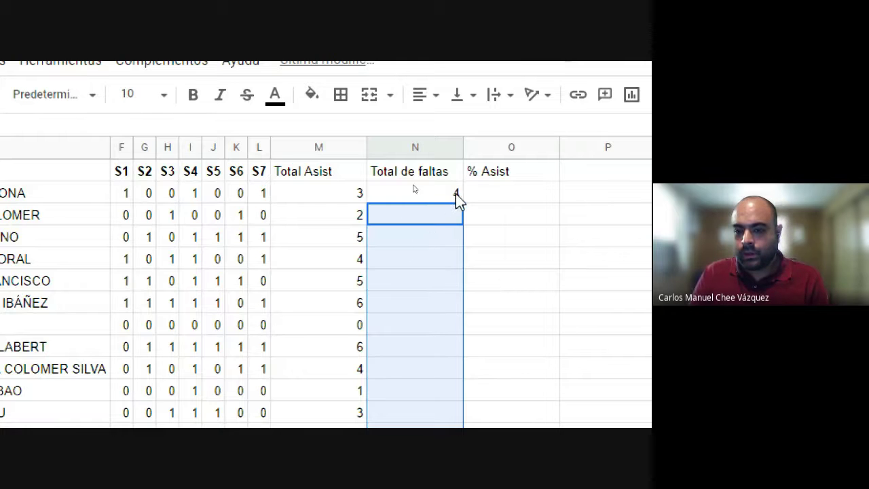
pyautogui.click(413, 190)
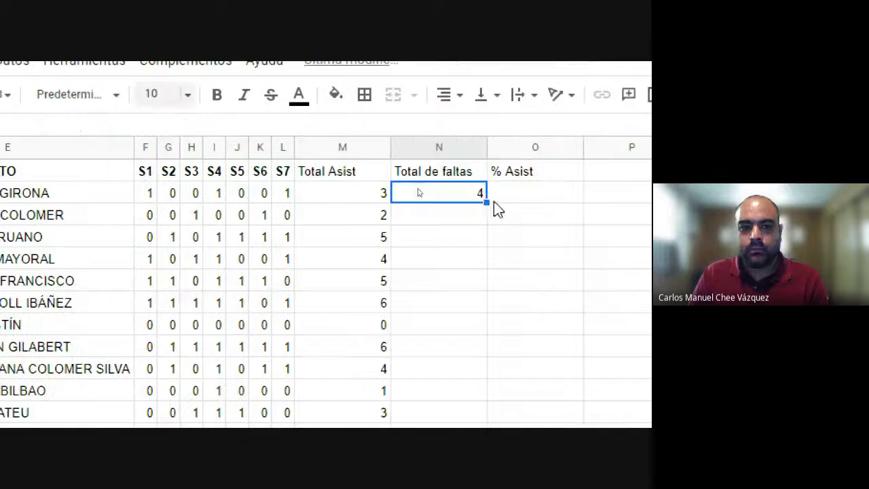
pyautogui.press('Delete')
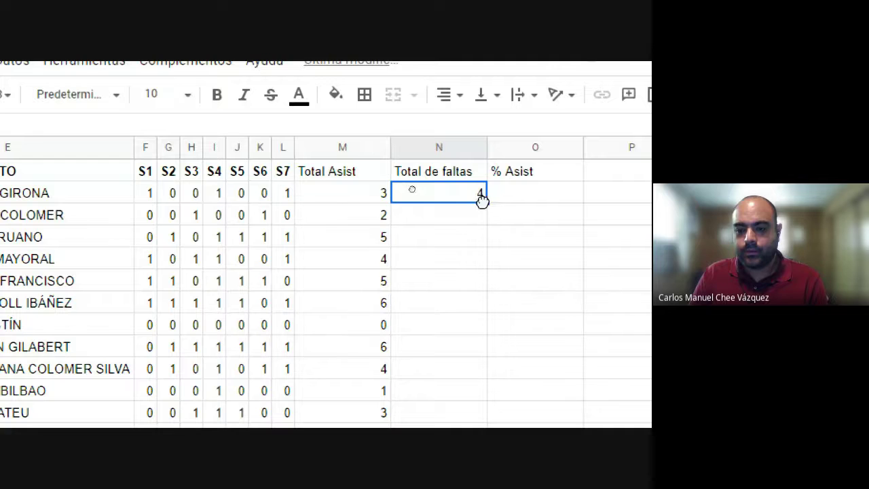
pyautogui.doubleClick(486, 202)
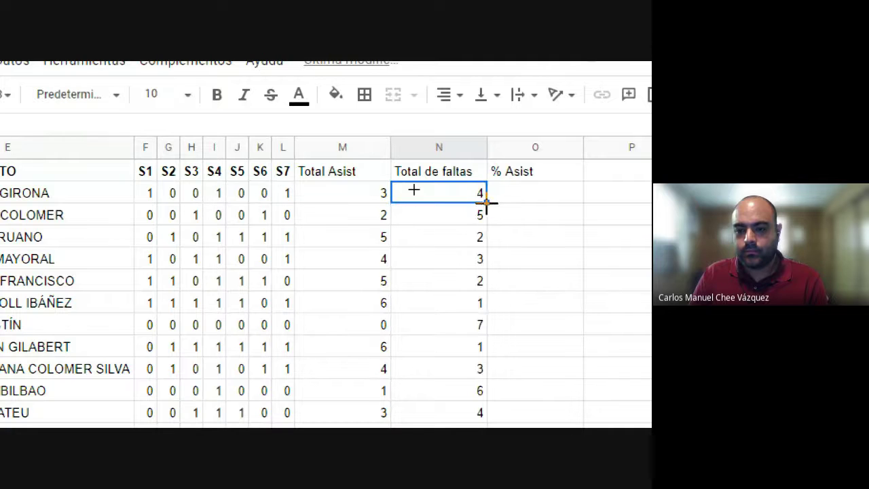
# Step: Check the Total Asist and Total de faltas formulas in row 2, ending at O2
pyautogui.click(540, 276)
pyautogui.scroll(-3, 375, 421)
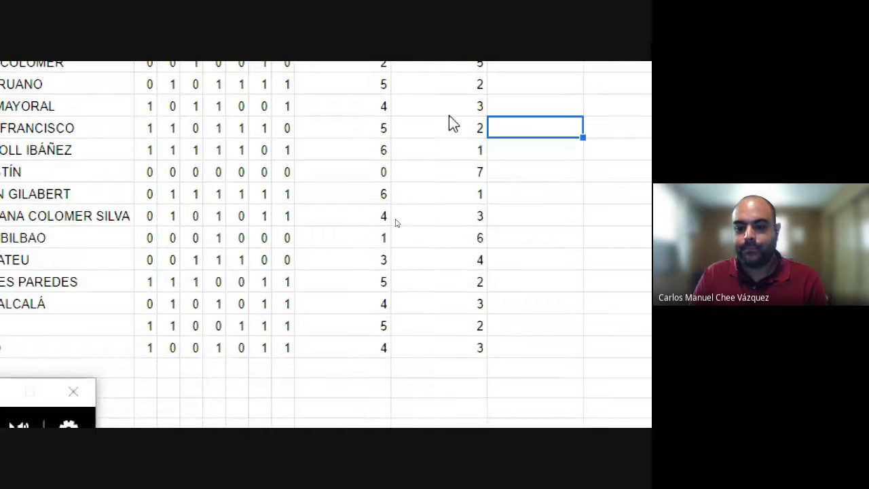
pyautogui.scroll(3, 452, 123)
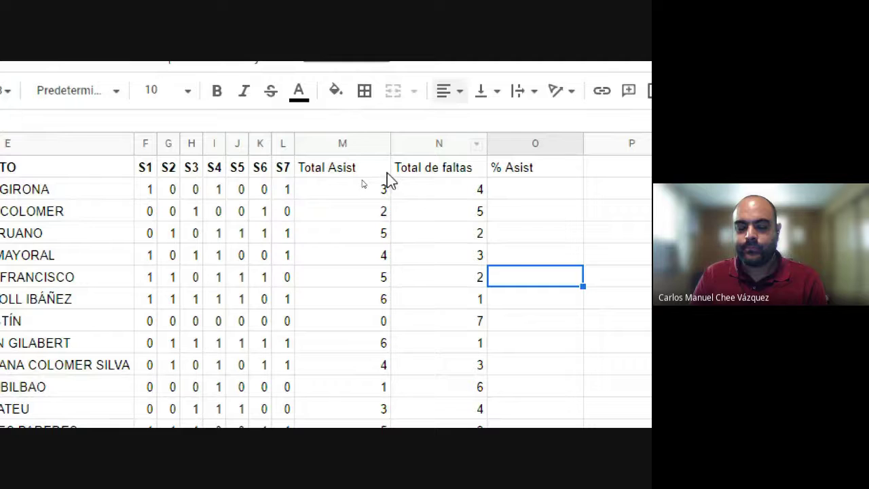
pyautogui.click(360, 195)
pyautogui.click(122, 138)
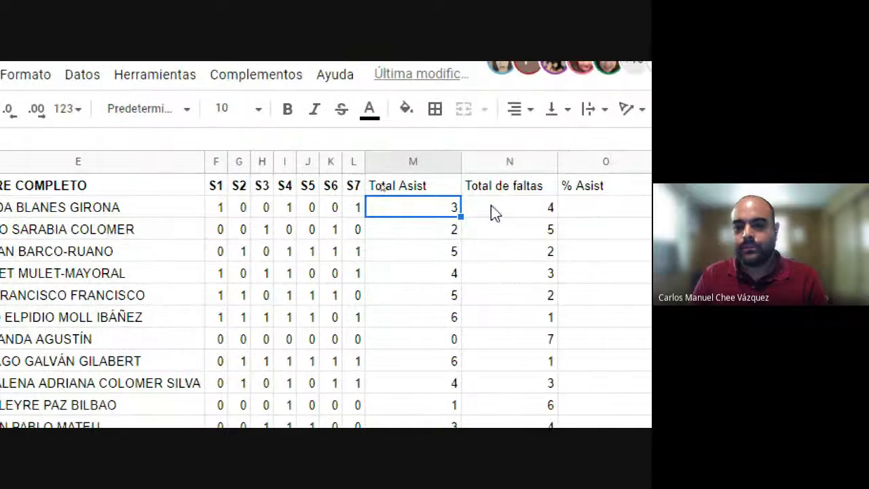
pyautogui.click(491, 210)
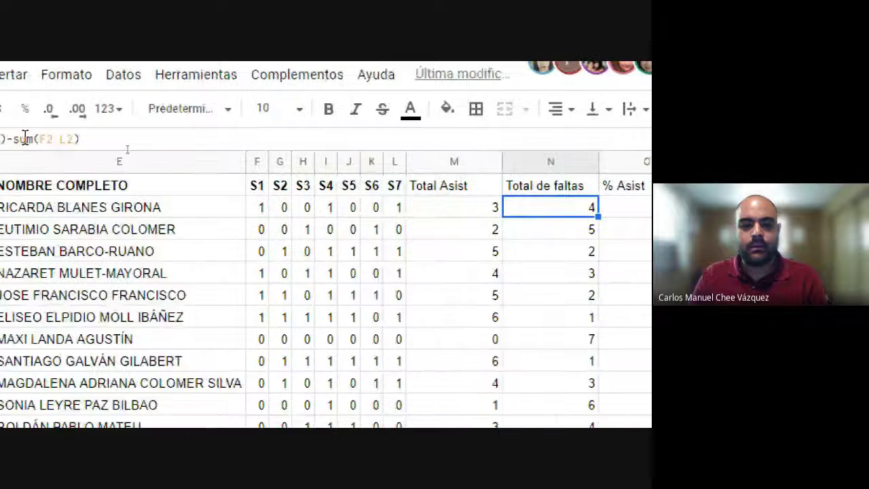
pyautogui.click(638, 209)
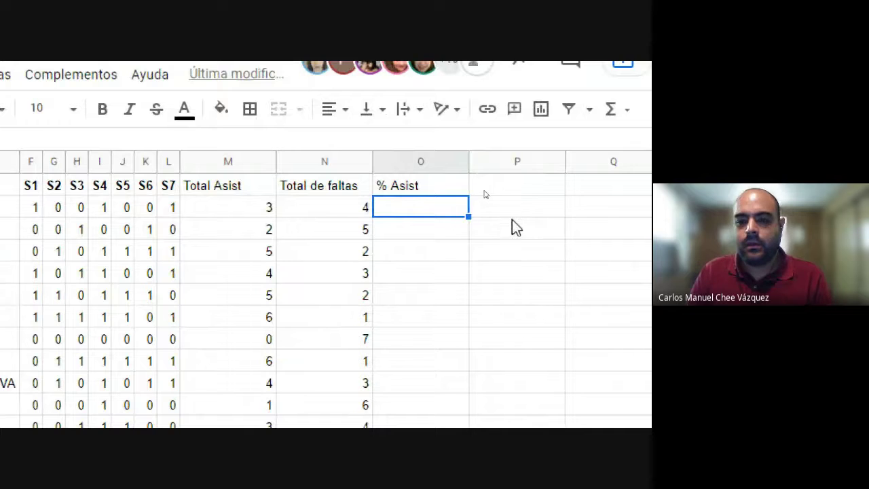
# Step: Type 100 in P2 and 7 total sessions beside it in Q2
pyautogui.click(526, 211)
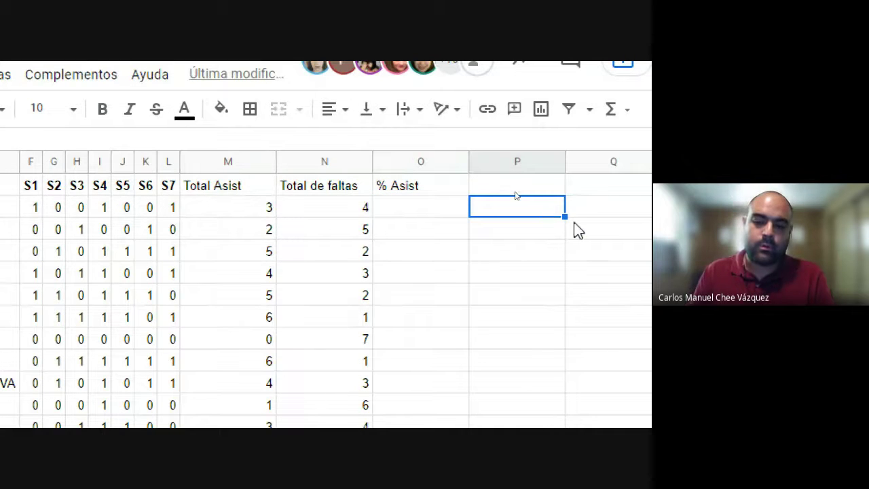
pyautogui.write('100')
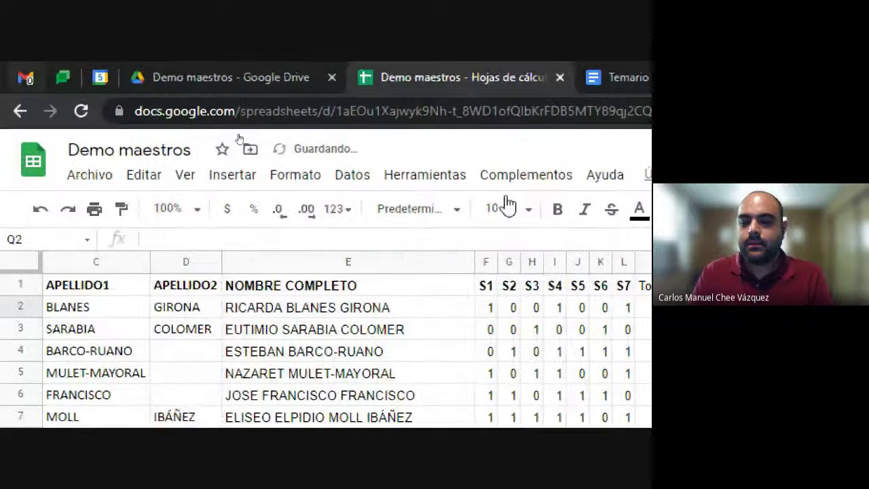
pyautogui.click(340, 208)
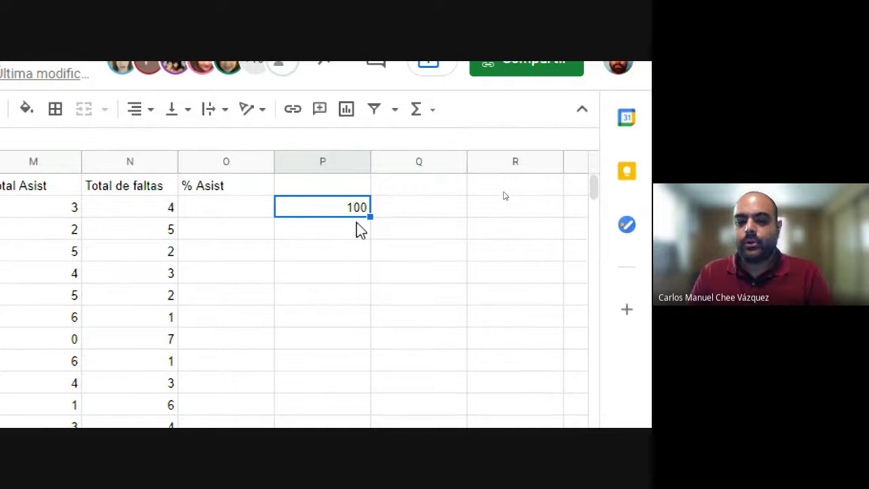
pyautogui.click(401, 210)
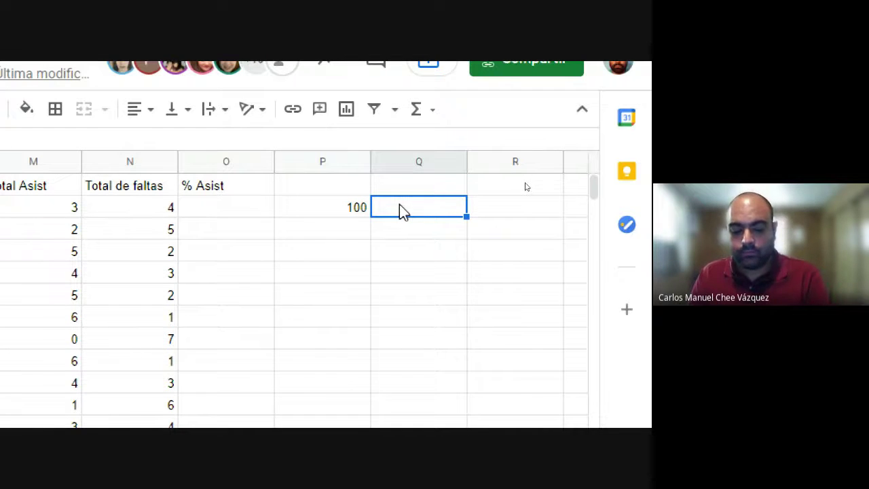
pyautogui.write('7')
pyautogui.click(348, 271)
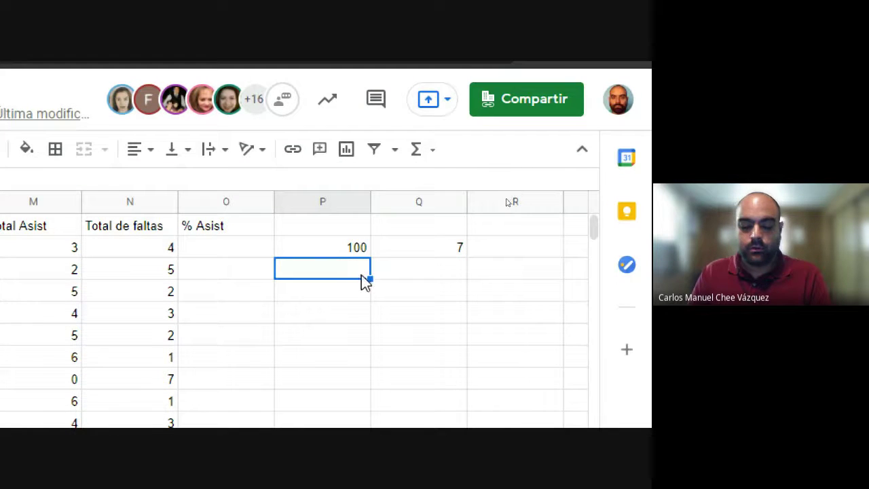
# Step: Put x in P3 and the attended sessions beside it in Q3, then review the proportion
pyautogui.write('x')
pyautogui.click(408, 272)
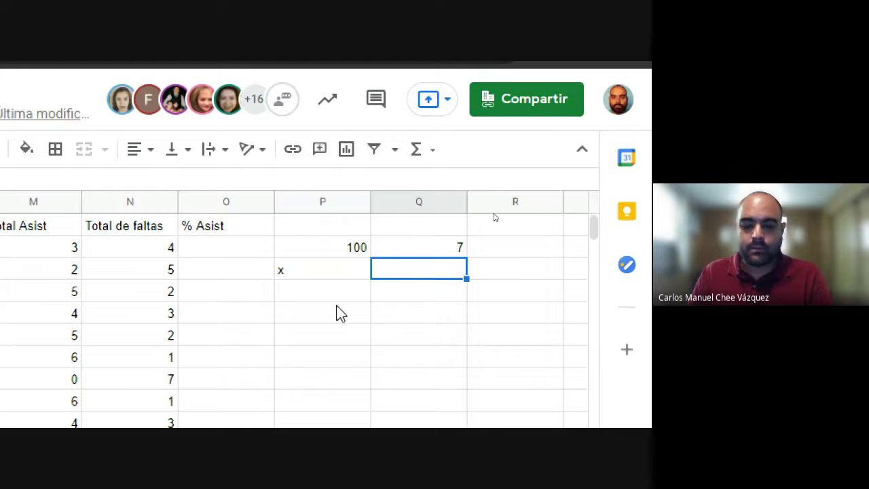
pyautogui.write('4')
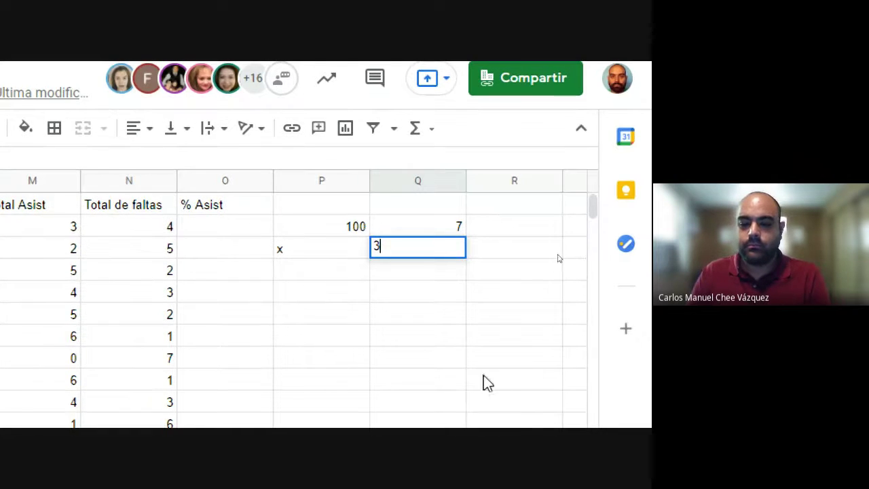
pyautogui.click(436, 319)
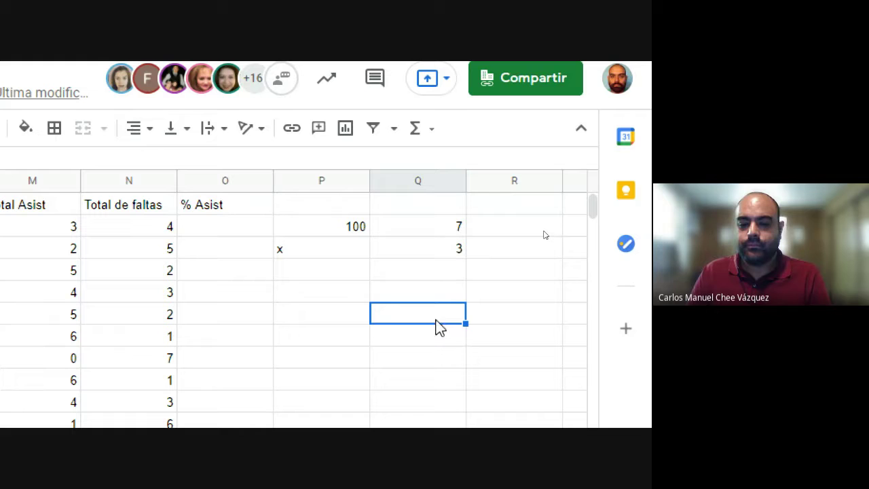
pyautogui.click(424, 251)
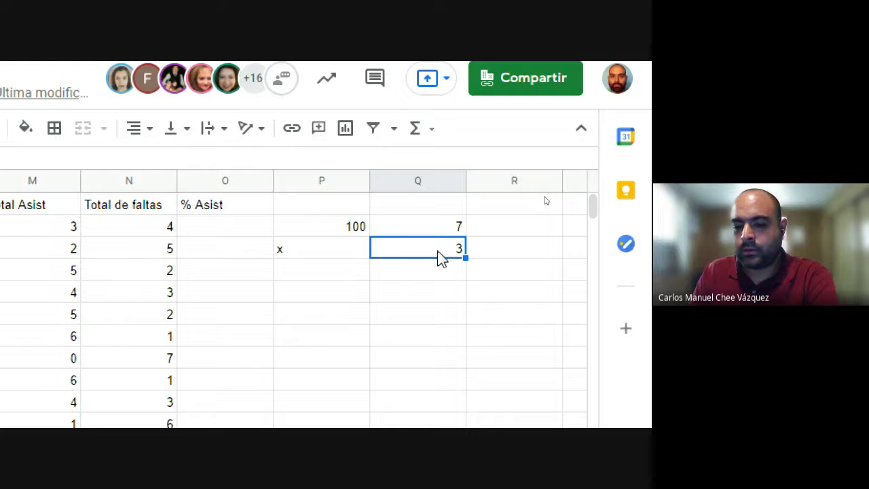
pyautogui.click(348, 228)
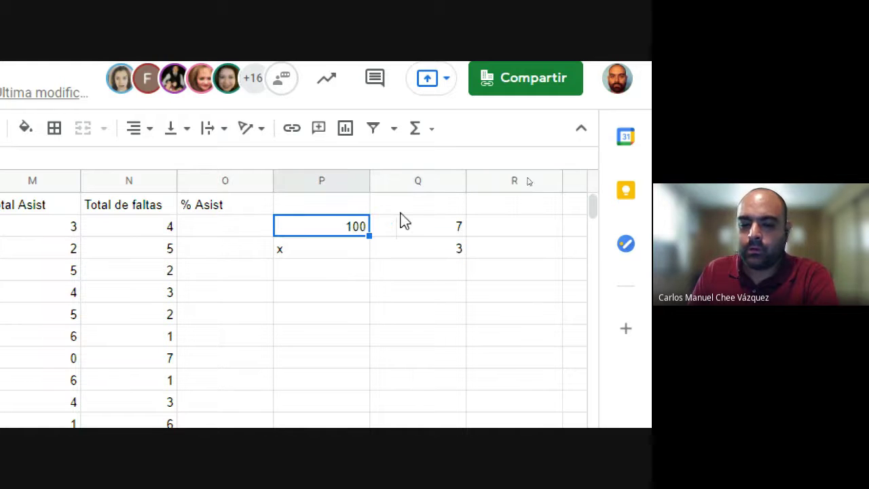
pyautogui.click(418, 253)
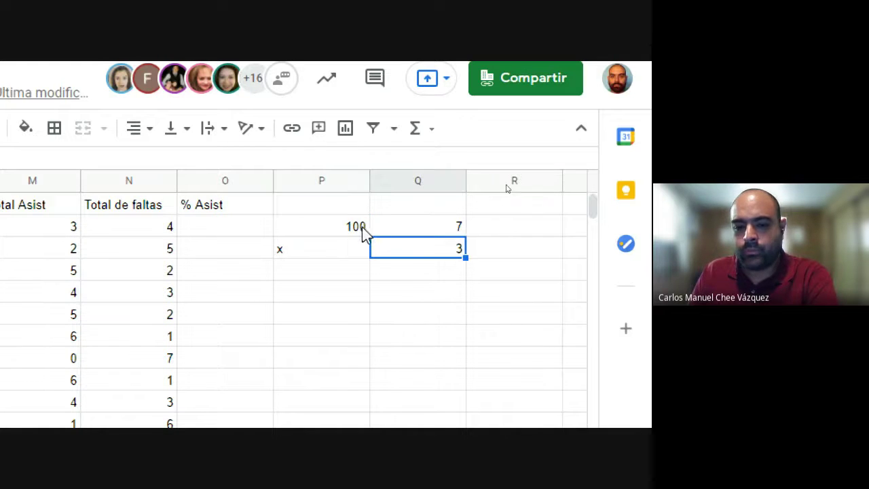
pyautogui.click(434, 231)
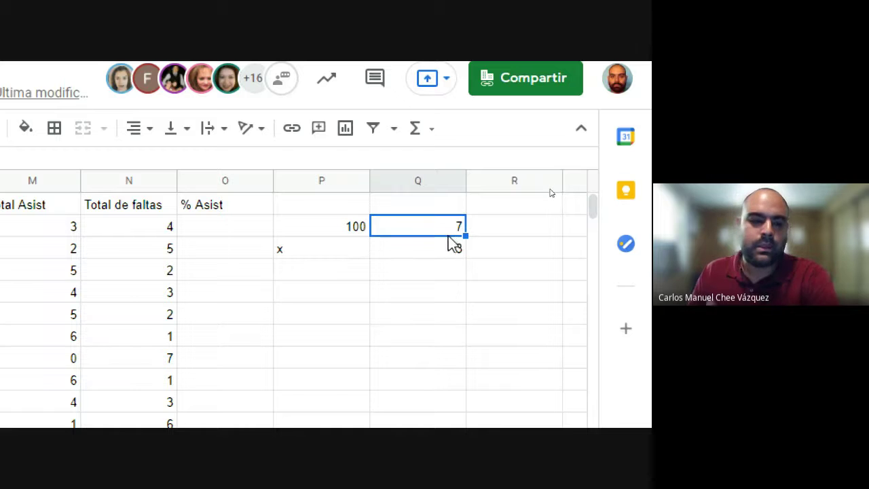
# Step: Clear the P2:Q3 example, then reselect O2 and the first student's F2:L2 marks
pyautogui.moveTo(435, 250)
pyautogui.mouseDown()
pyautogui.moveTo(305, 246)
pyautogui.moveTo(305, 228)
pyautogui.mouseUp()
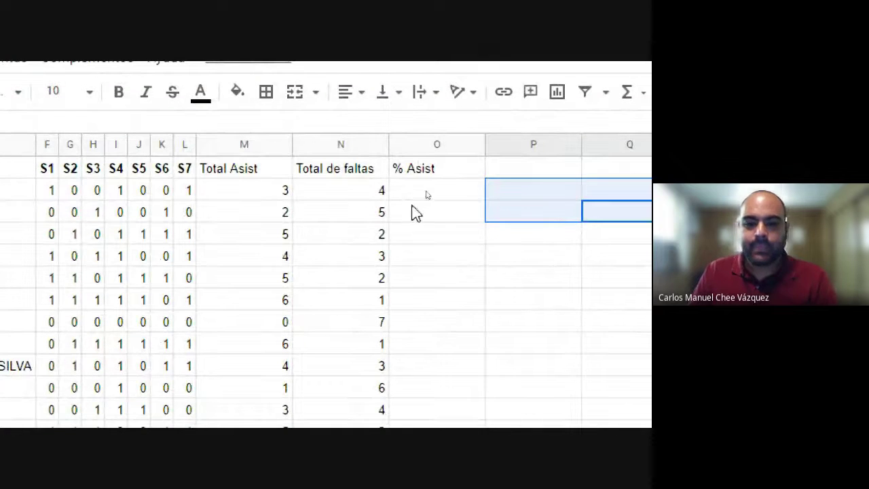
pyautogui.click(418, 191)
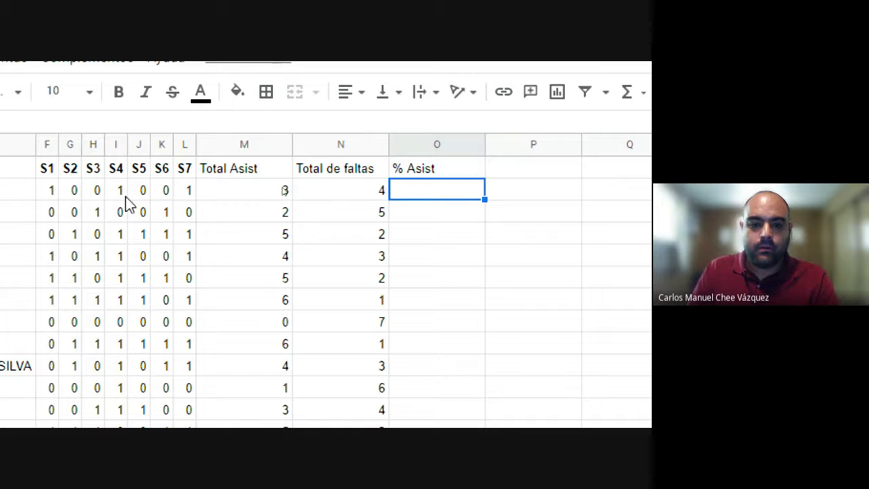
pyautogui.moveTo(49, 190); pyautogui.dragTo(184, 192)
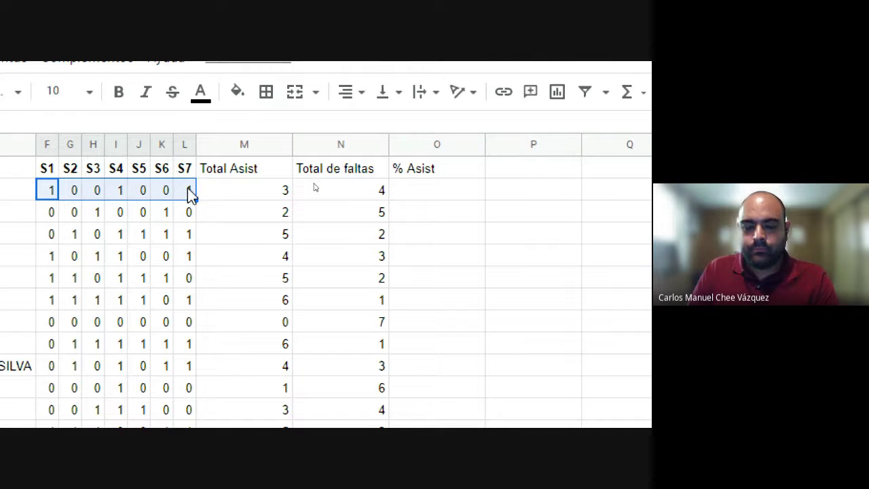
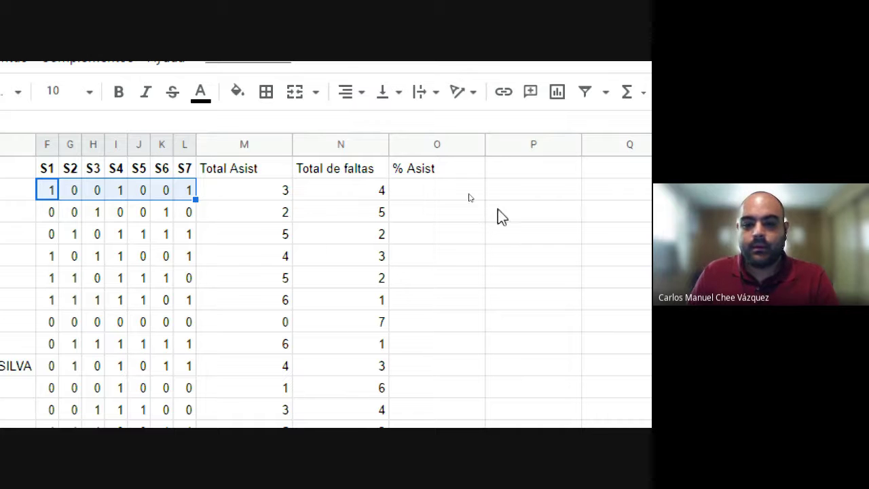
# Step: Enter =SUM(F2:L2)*100/COUNT(F2:L2) in O2 to get the first student's 42.85714286 attendance percentage
pyautogui.click(423, 184)
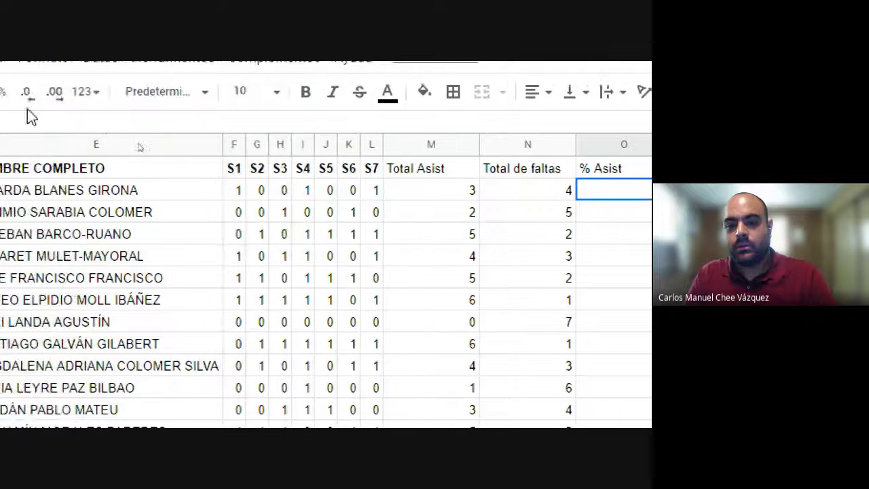
pyautogui.click(119, 124)
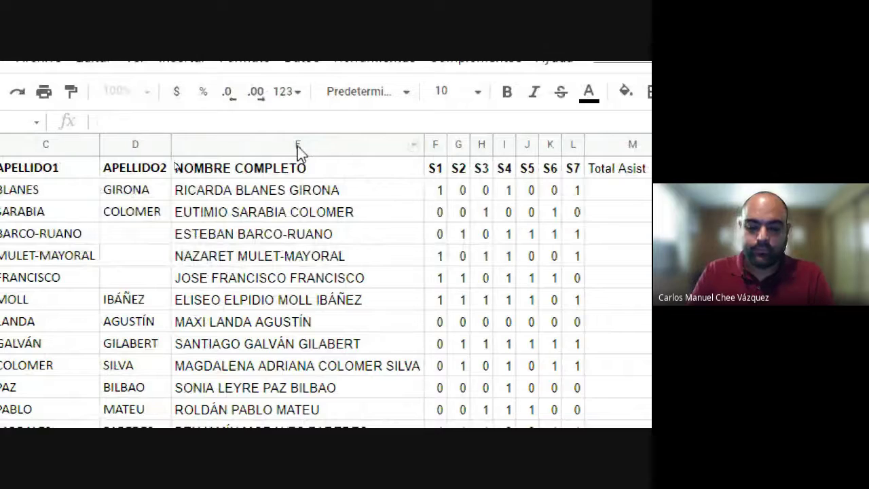
pyautogui.write('=s')
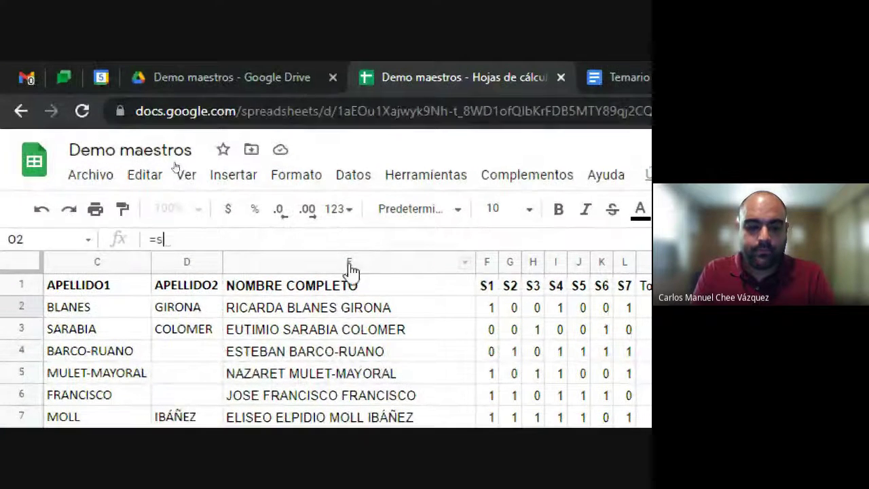
pyautogui.write('um')
pyautogui.click(351, 272)
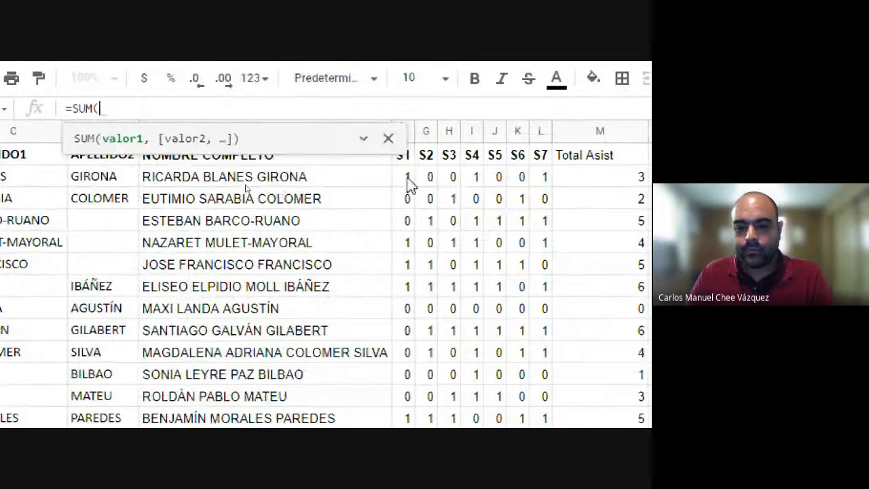
pyautogui.moveTo(408, 180); pyautogui.dragTo(543, 177)
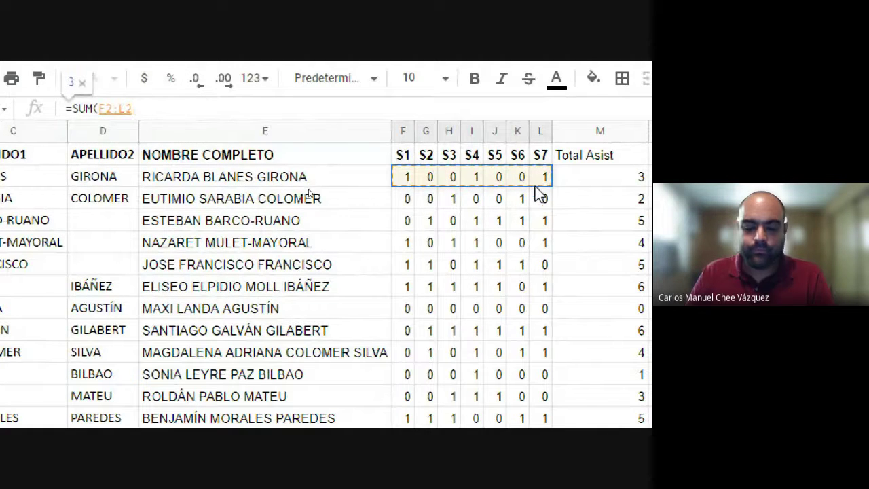
pyautogui.write(')')
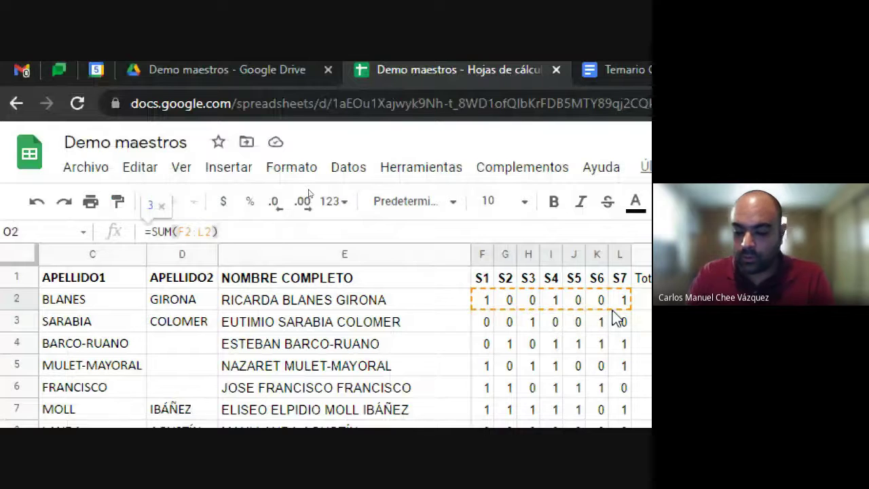
pyautogui.write('*100')
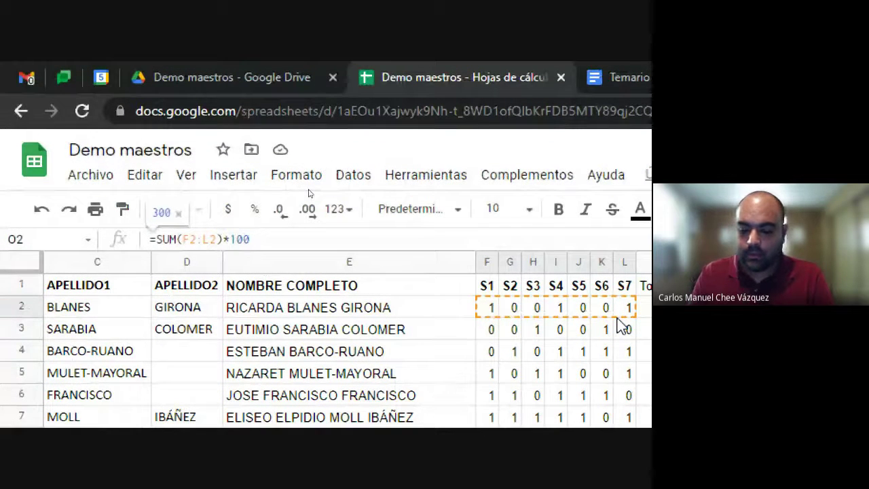
pyautogui.write('/')
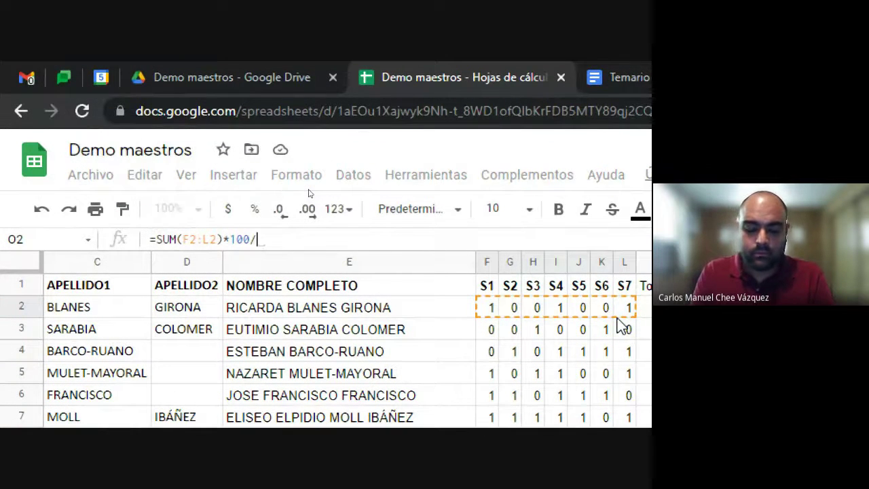
pyautogui.write('coun')
pyautogui.press('Tab')
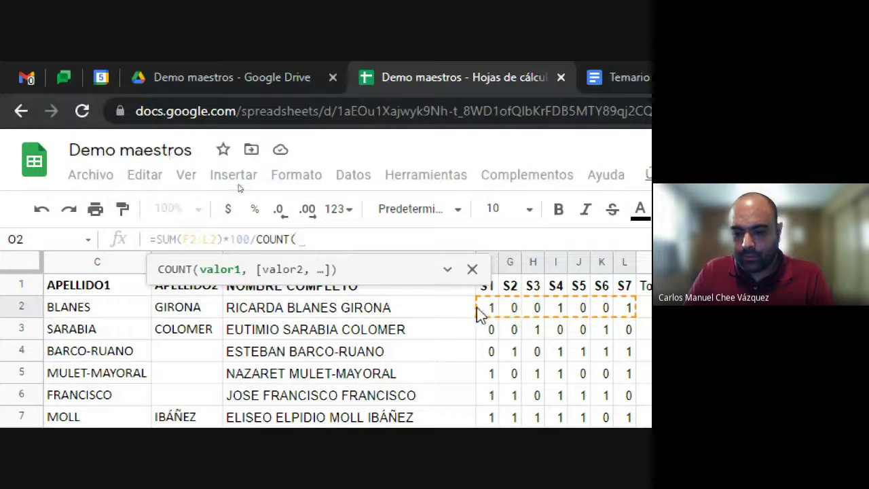
pyautogui.moveTo(490, 313); pyautogui.dragTo(624, 313)
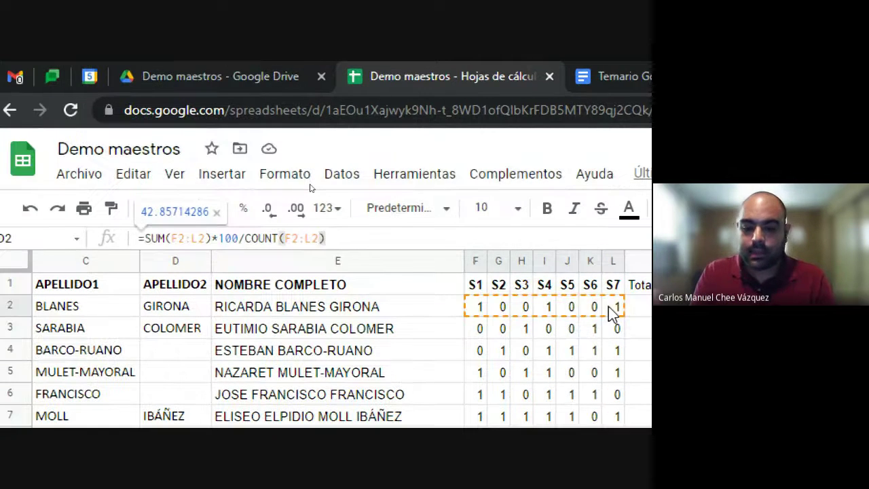
pyautogui.write(')')
pyautogui.press('Return')
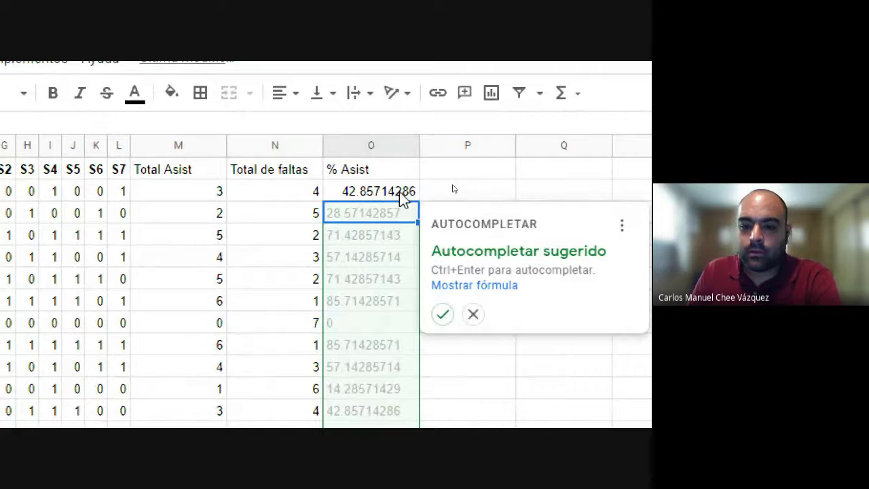
# Step: Accept the suggested autofill so % Asist is computed for every student row
pyautogui.click(443, 314)
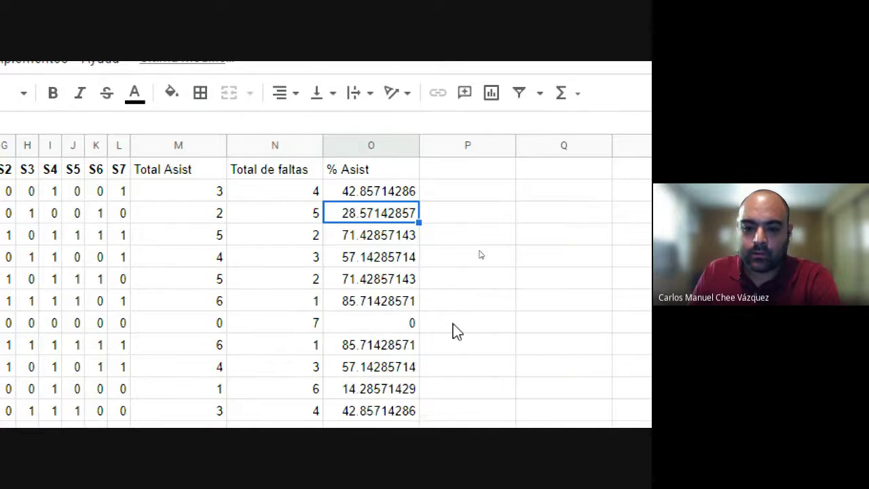
pyautogui.scroll(-2, 358, 360)
pyautogui.scroll(1, 370, 370)
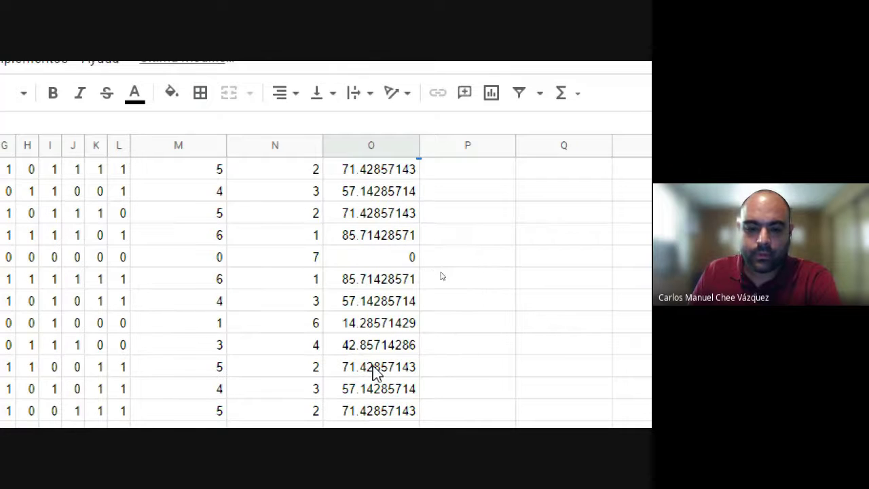
pyautogui.scroll(1, 353, 174)
# Step: Round all % Asist values in column O to two decimals, e.g. 42.86
pyautogui.click(357, 207)
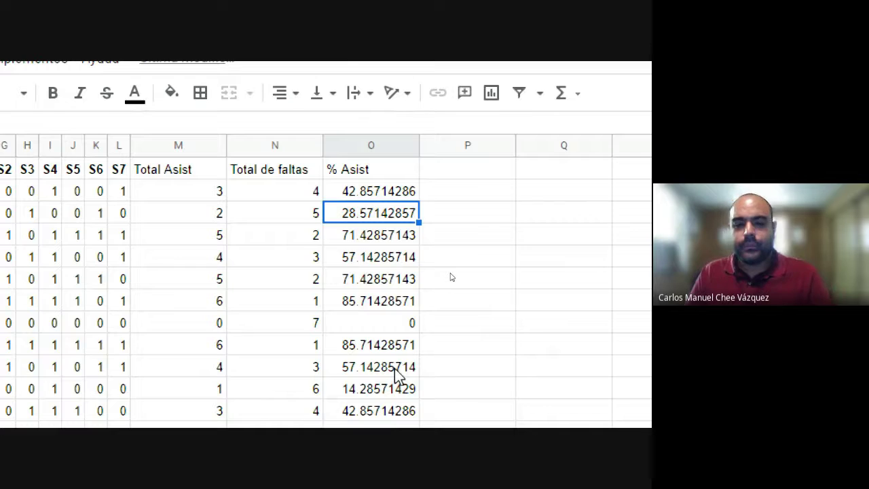
pyautogui.scroll(-3, 396, 373)
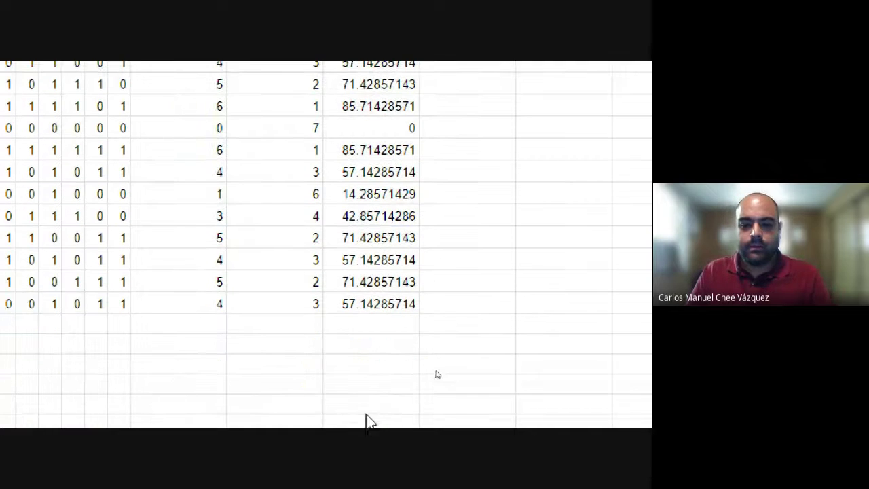
pyautogui.click(390, 305)
pyautogui.scroll(2, 376, 89)
pyautogui.keyDown('shift'); pyautogui.click(373, 105); pyautogui.keyUp('shift')
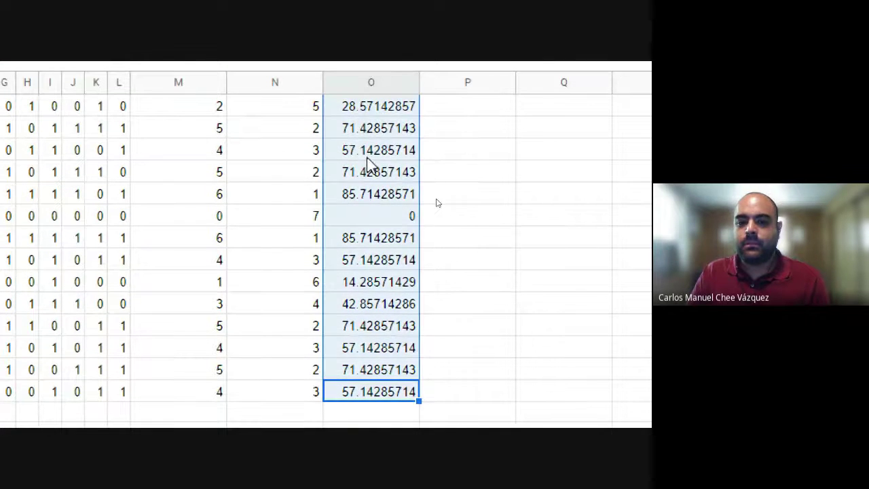
pyautogui.scroll(1, 373, 123)
pyautogui.keyDown('shift'); pyautogui.click(370, 128); pyautogui.keyUp('shift')
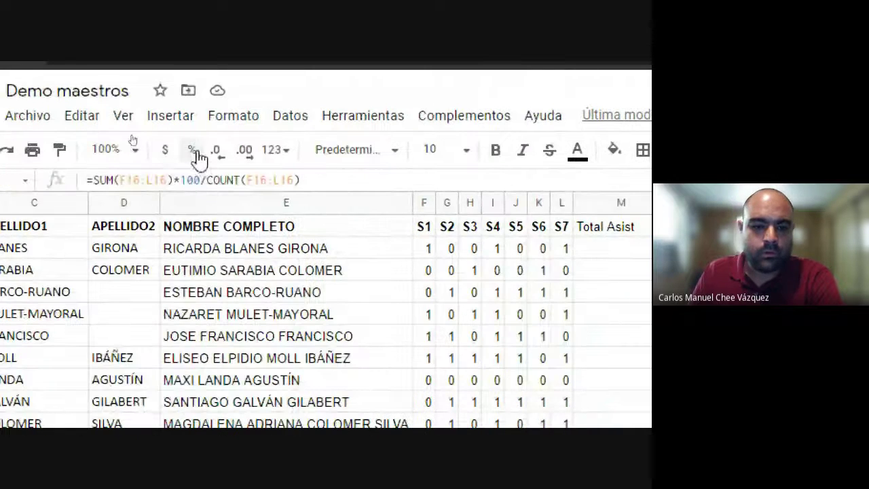
pyautogui.click(216, 153)
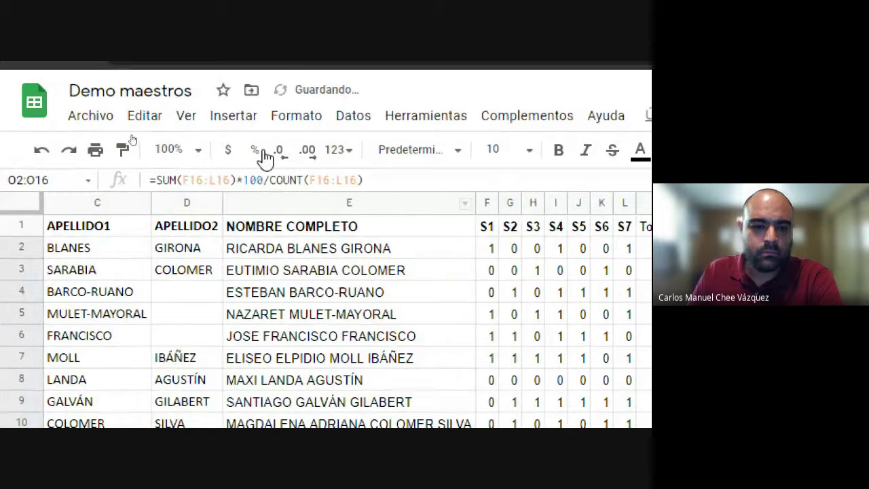
pyautogui.click(283, 155)
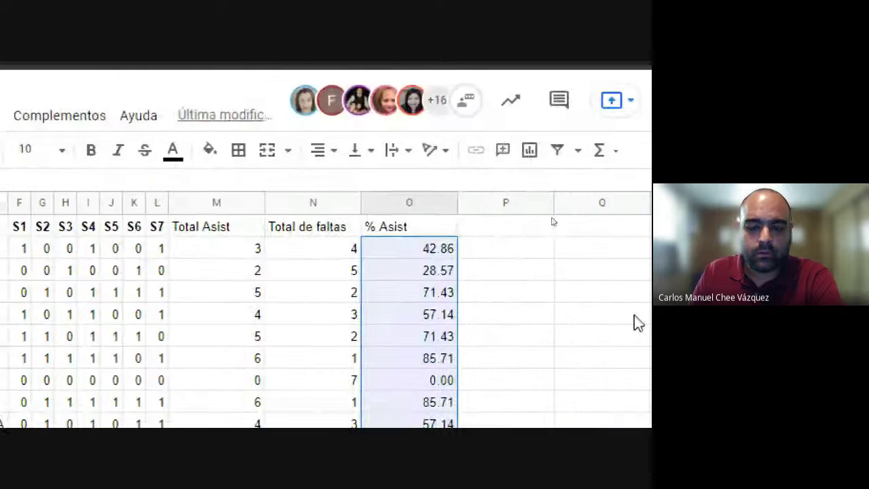
pyautogui.click(523, 337)
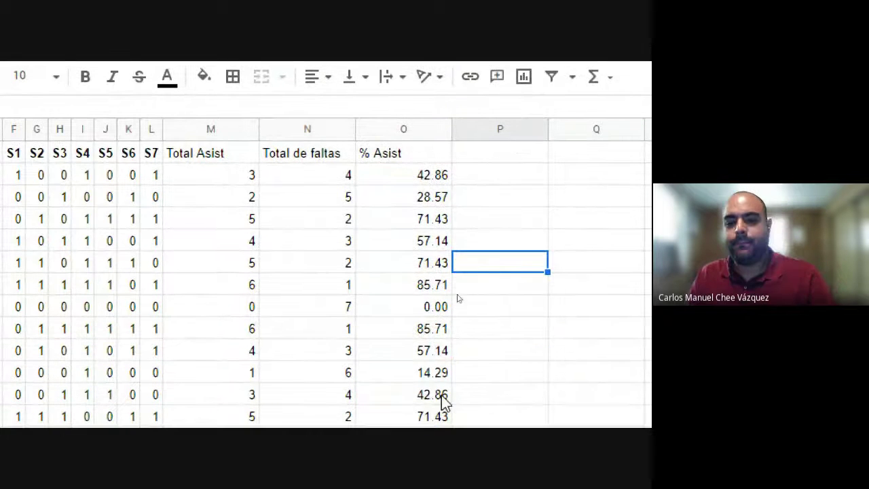
# Step: Bold the Total Asist, Total de faltas and % Asist headers
pyautogui.moveTo(204, 153); pyautogui.dragTo(403, 153)
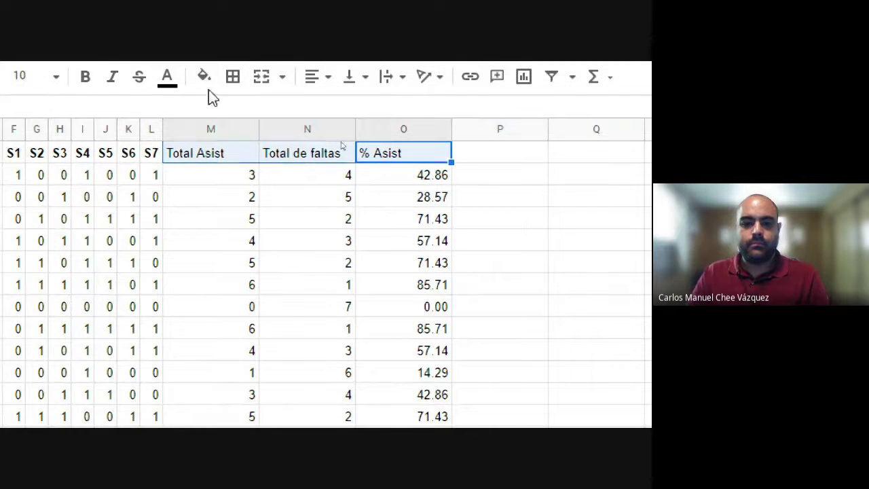
pyautogui.click(85, 76)
pyautogui.click(429, 280)
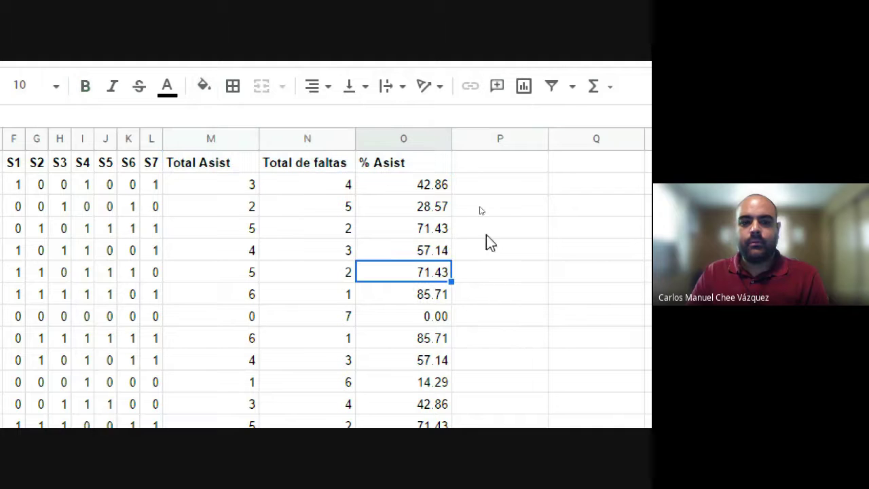
pyautogui.click(413, 187)
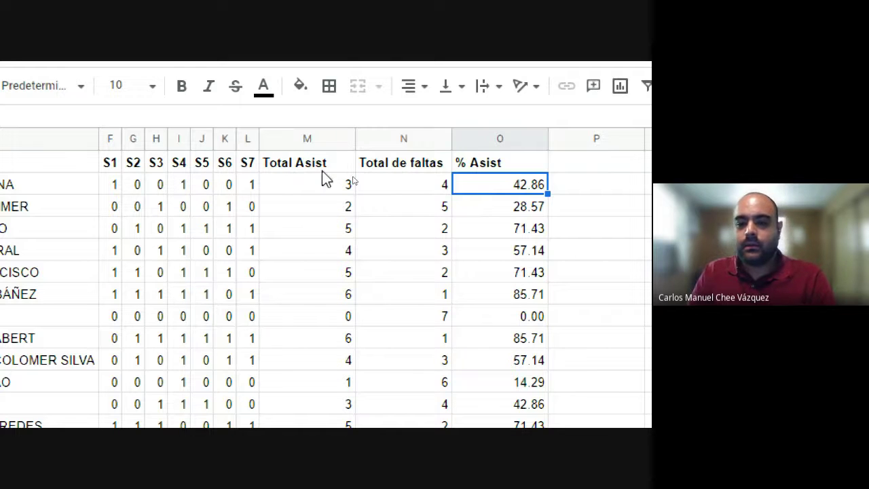
# Step: Add the header 'Asist. max' in column P
pyautogui.click(603, 162)
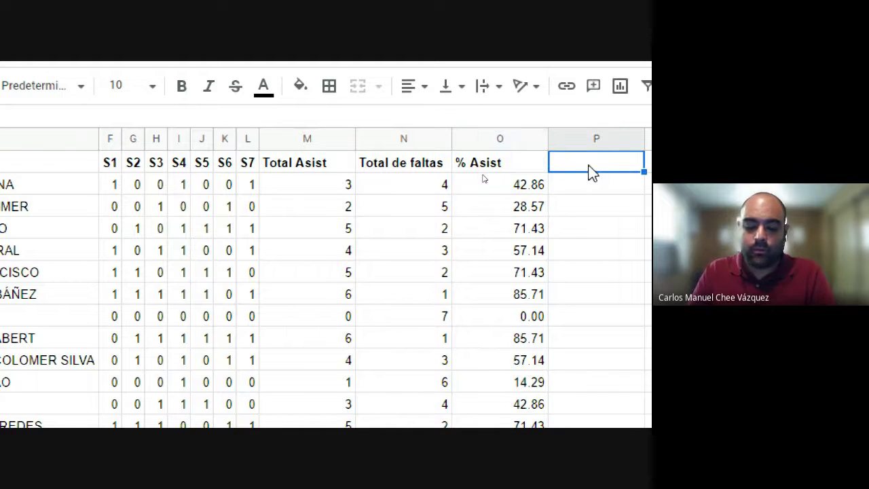
pyautogui.write('T')
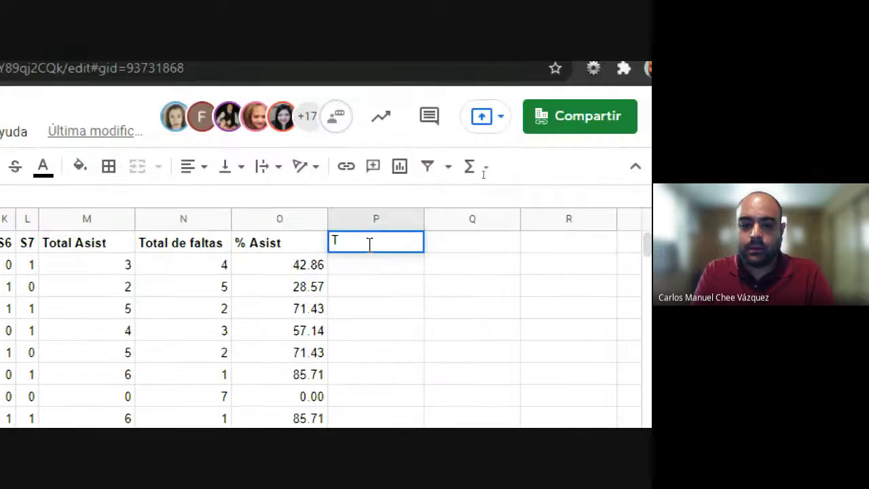
pyautogui.press('BackSpace')
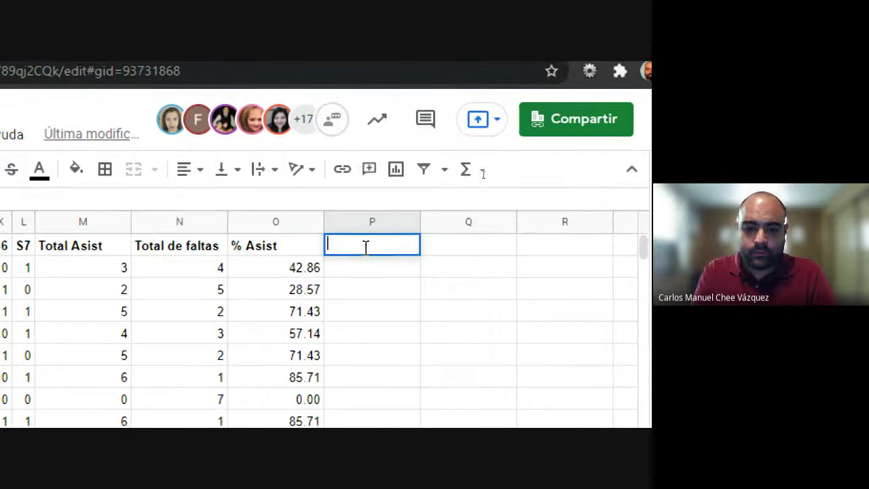
pyautogui.write('Asiste')
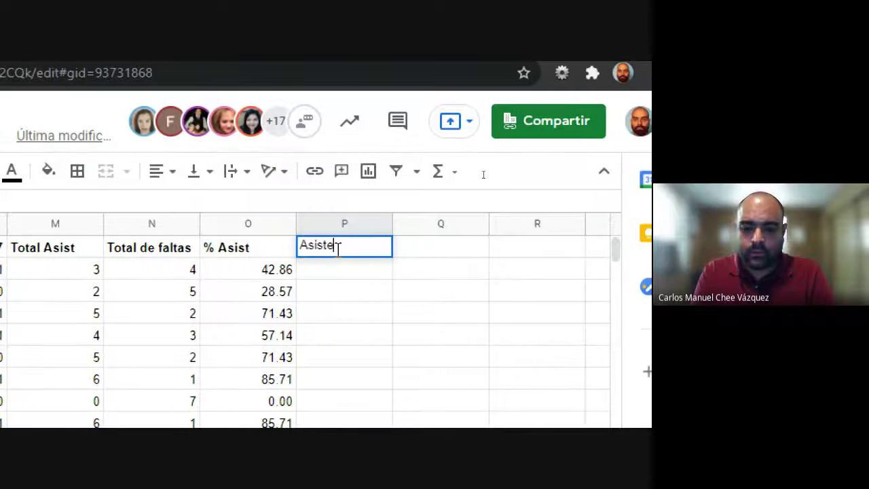
pyautogui.press('BackSpace')
pyautogui.press('BackSpace')
pyautogui.write('t. max')
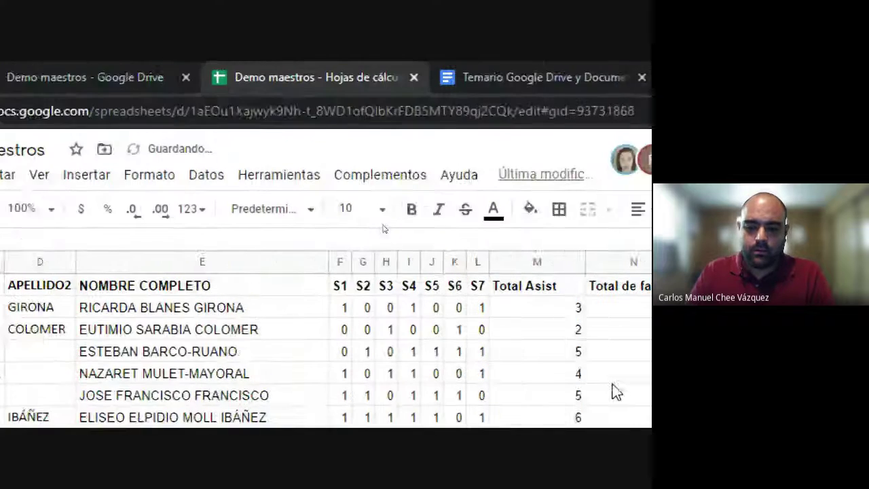
pyautogui.write("'")
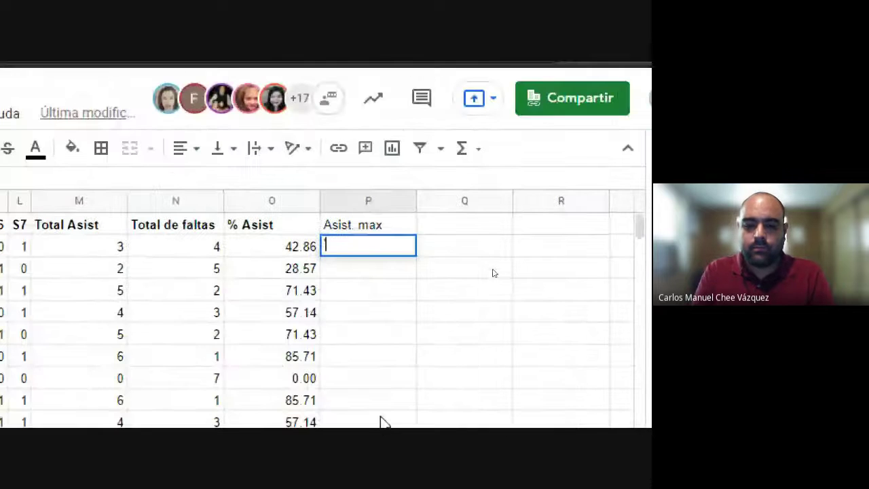
# Step: Enter =COUNT(F2:L2) in P2 and fill it down so every student shows 7
pyautogui.press('BackSpace')
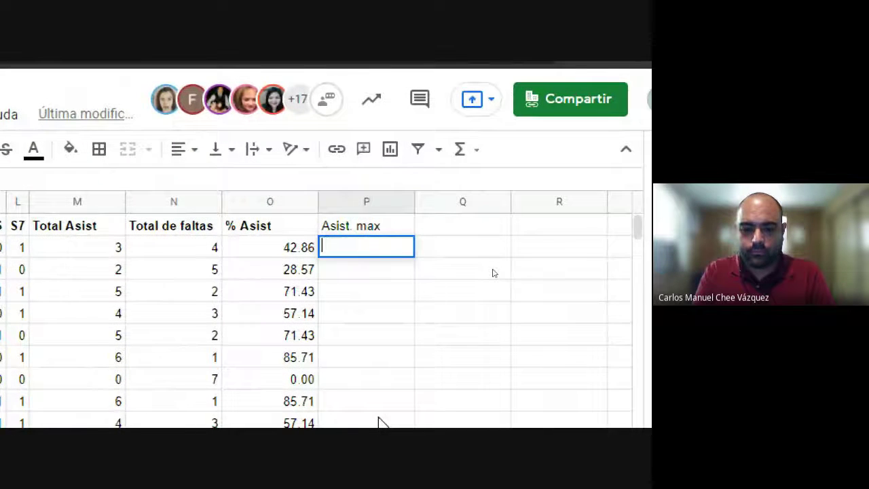
pyautogui.write('=count')
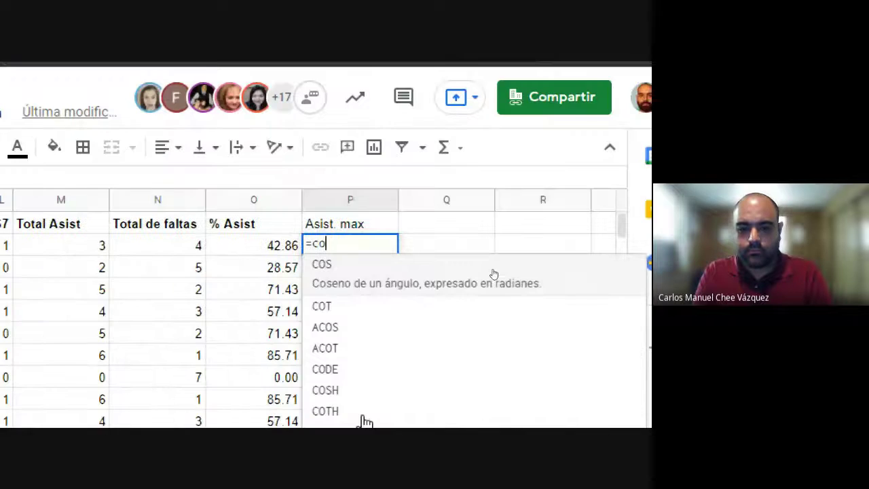
pyautogui.press('Tab')
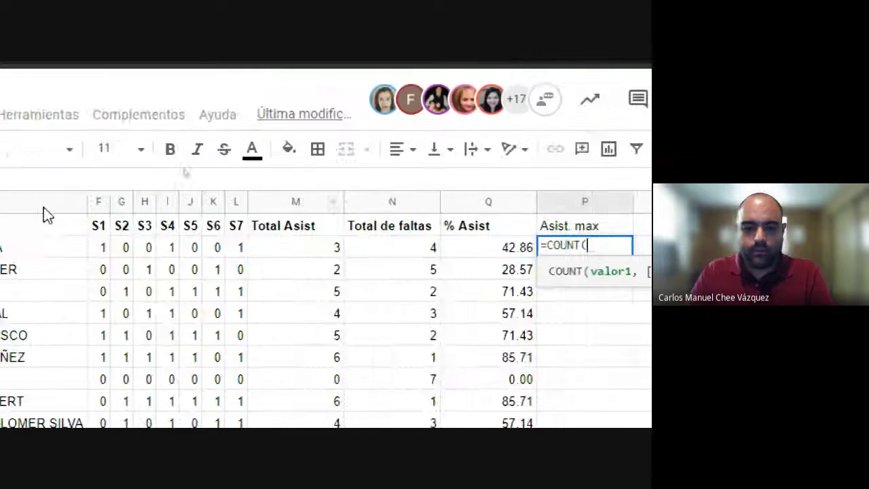
pyautogui.moveTo(198, 248)
pyautogui.mouseDown()
pyautogui.moveTo(339, 263)
pyautogui.moveTo(329, 246)
pyautogui.mouseUp()
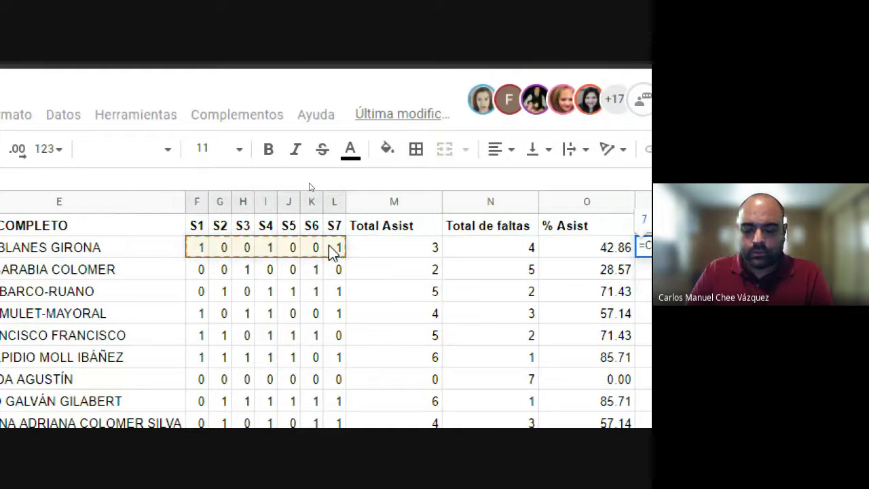
pyautogui.press('Return')
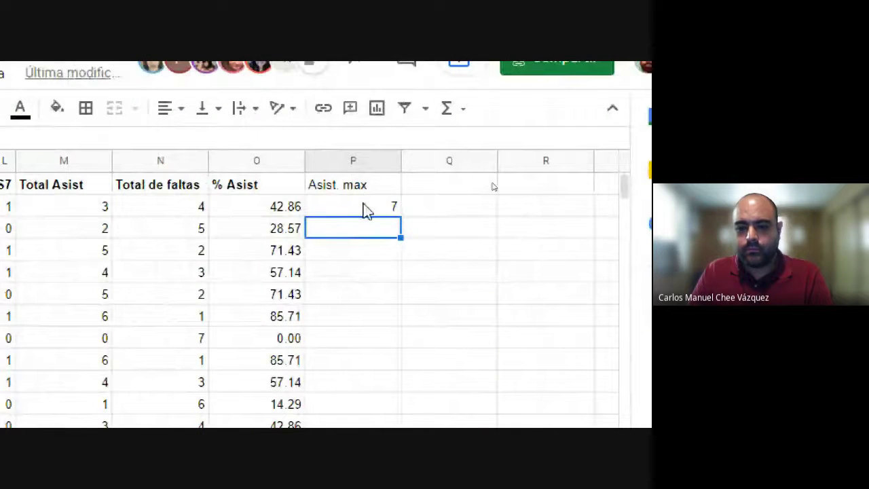
pyautogui.click(377, 211)
pyautogui.doubleClick(400, 215)
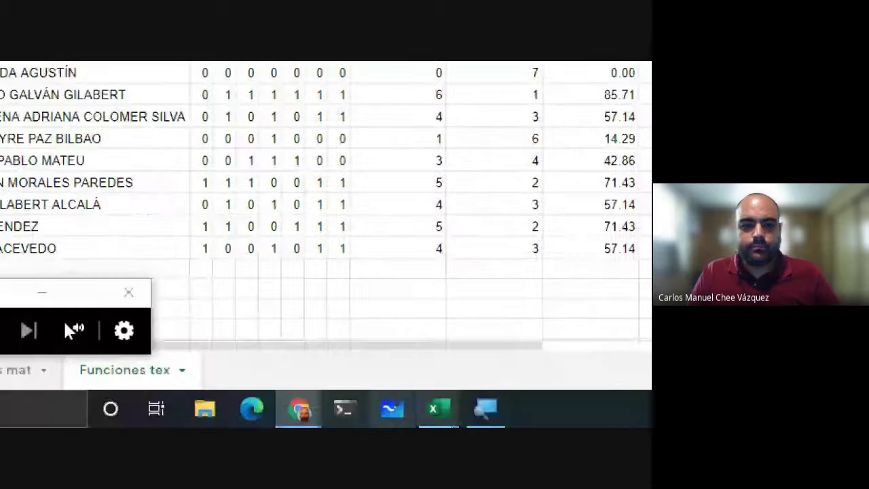
pyautogui.click(21, 340)
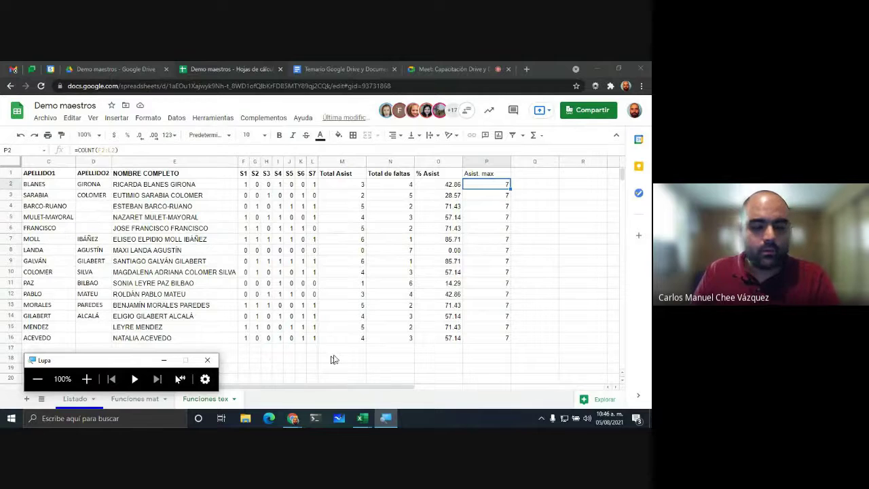
pyautogui.click(337, 63)
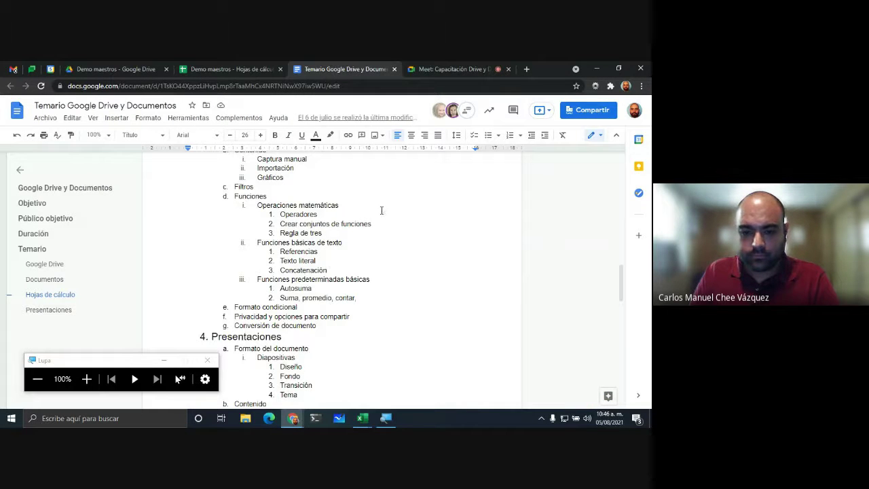
# Step: Move from the Temario document back to the Google Meet call and its chat
pyautogui.scroll(-2, 382, 210)
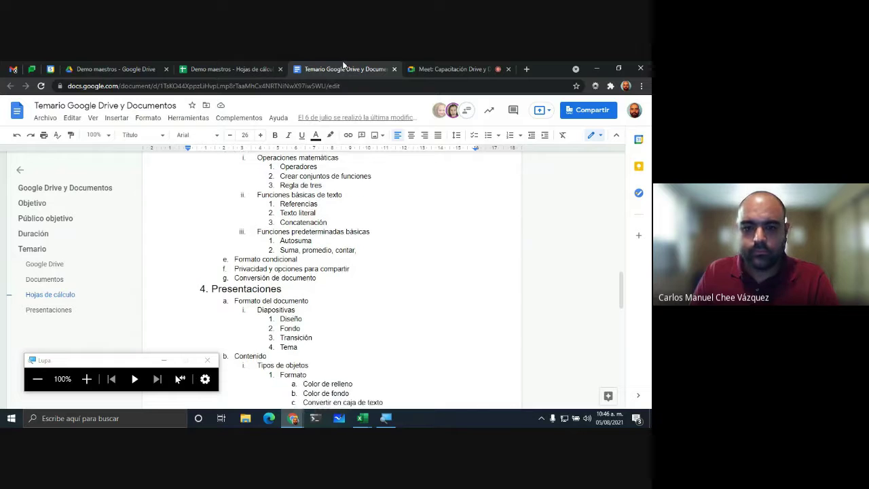
pyautogui.click(214, 62)
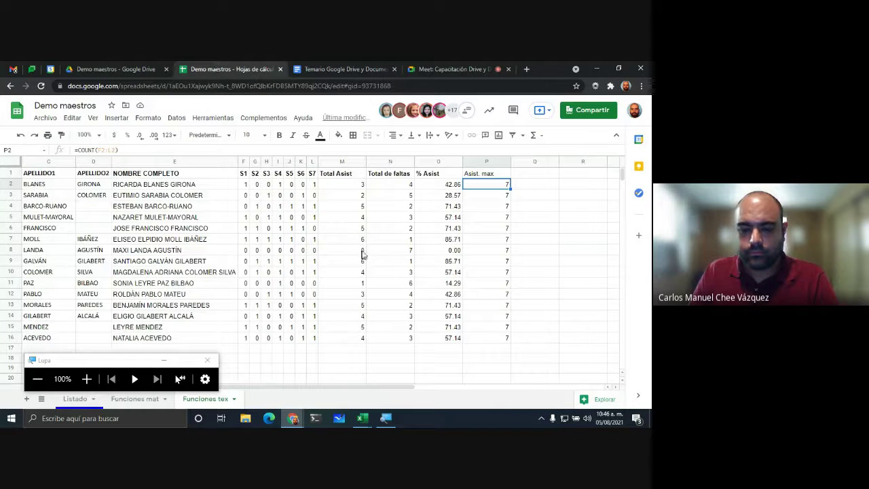
pyautogui.click(433, 65)
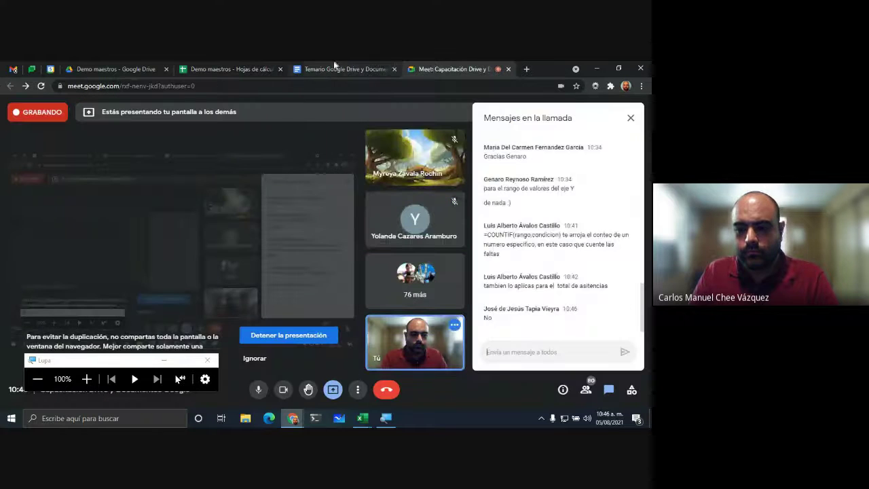
# Step: Open a new Chrome window for the other browser profile with a fresh tab
pyautogui.click(295, 66)
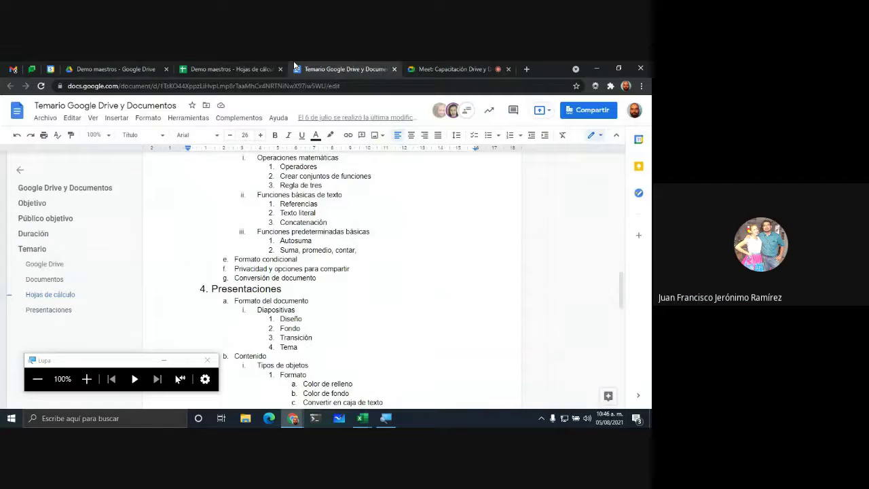
pyautogui.click(222, 61)
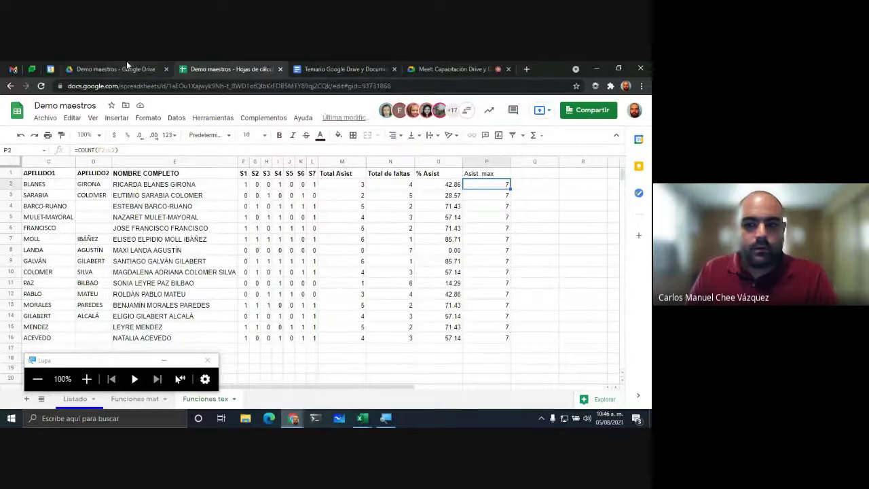
pyautogui.click(625, 86)
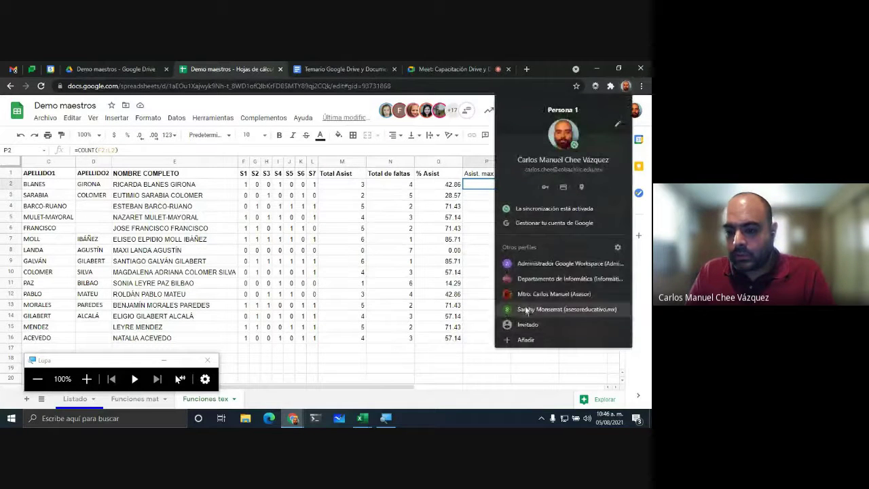
pyautogui.click(530, 294)
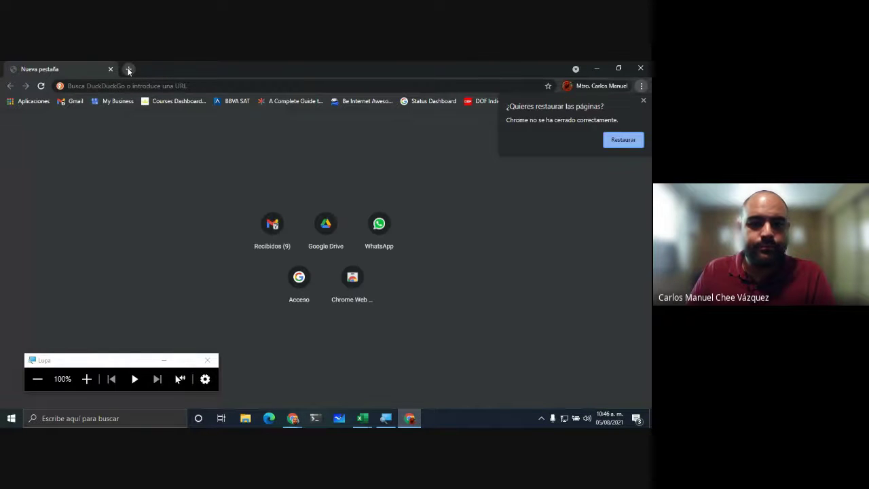
pyautogui.click(129, 69)
# Step: Go to Google Drive and sign in with the account password to reach Mi unidad
pyautogui.write('drive.google.com')
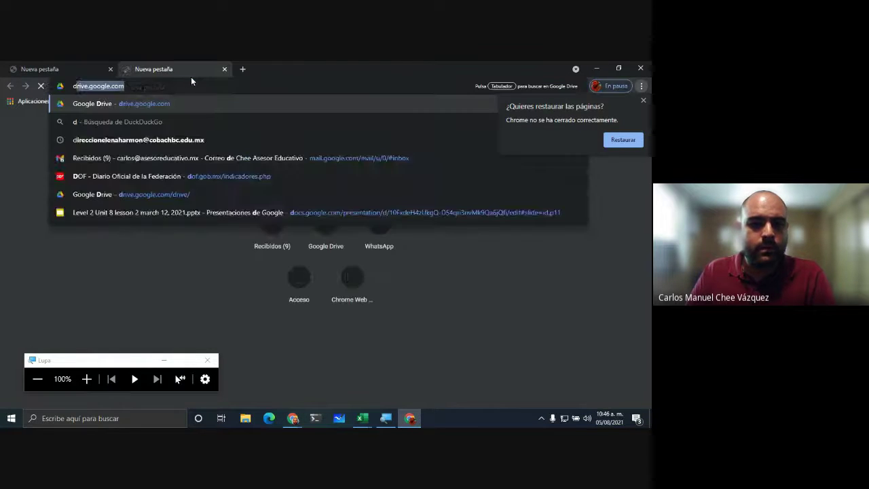
pyautogui.press('Return')
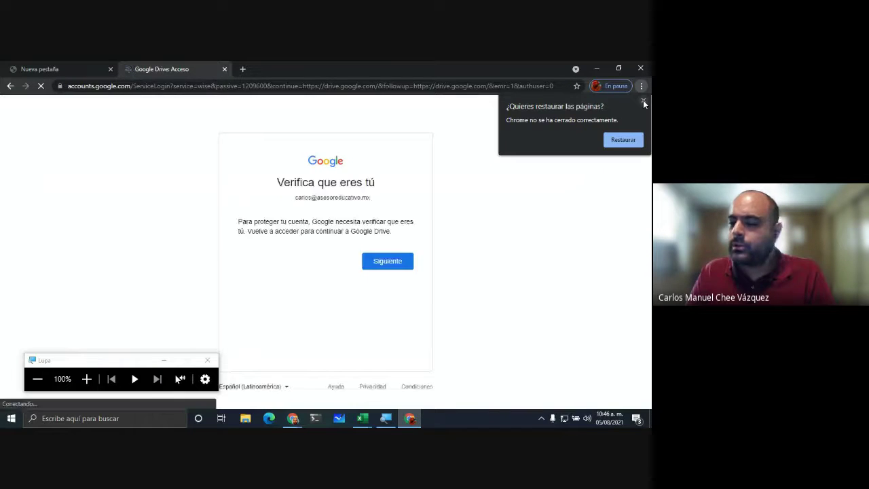
pyautogui.click(394, 262)
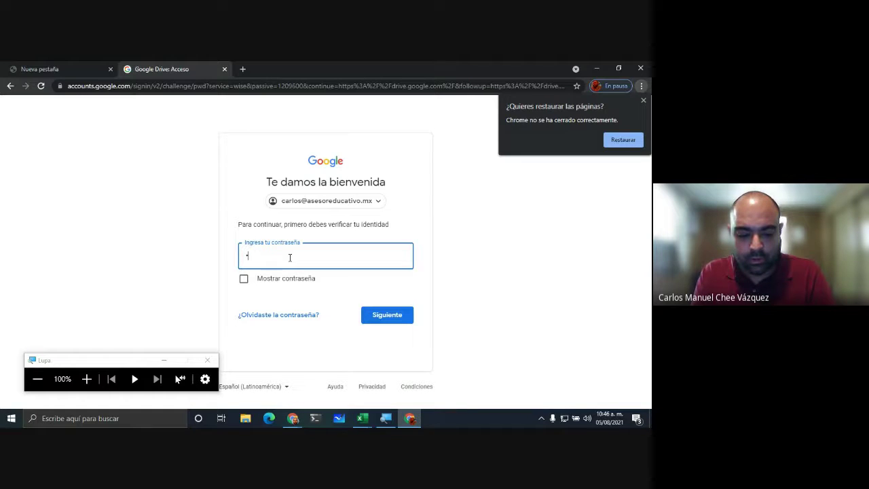
pyautogui.write('•••••')
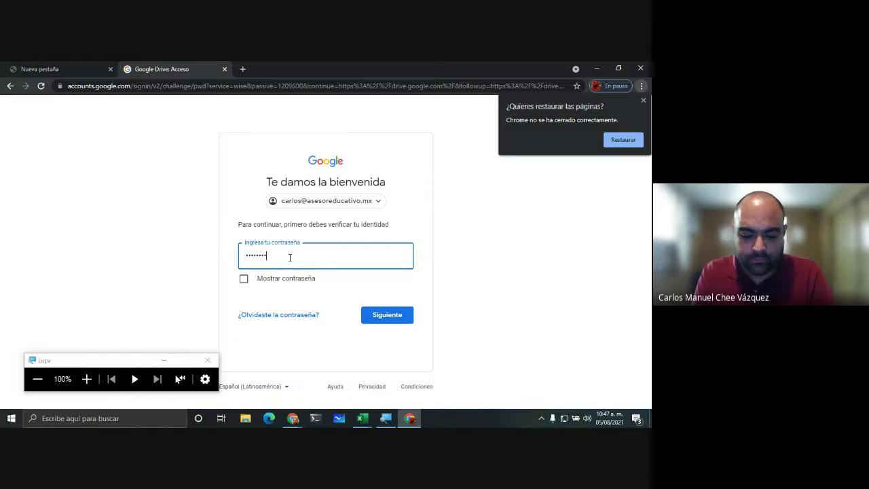
pyautogui.press('Return')
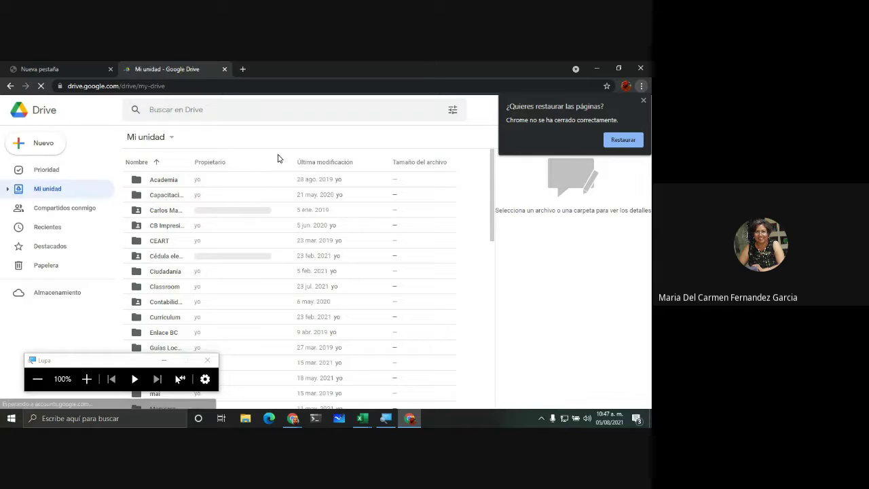
# Step: Search Drive for 'lista de asistencia' and open the Lista de asistencia spreadsheet
pyautogui.click(228, 114)
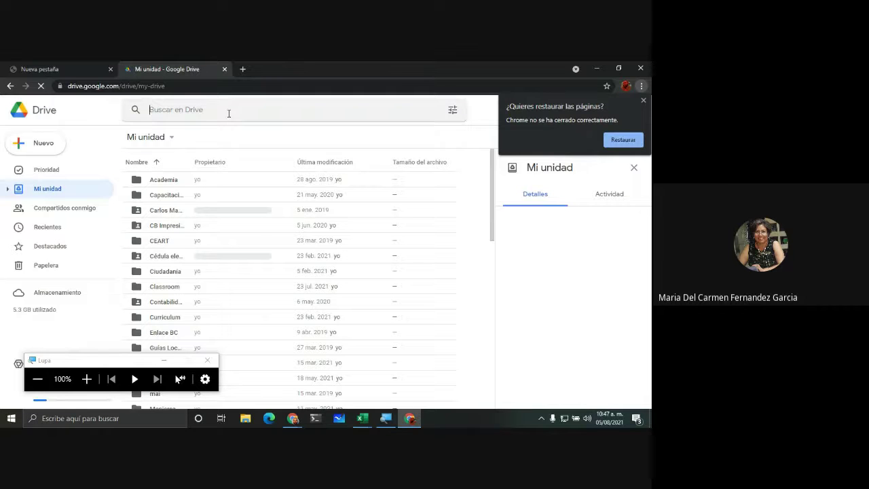
pyautogui.write('lista ')
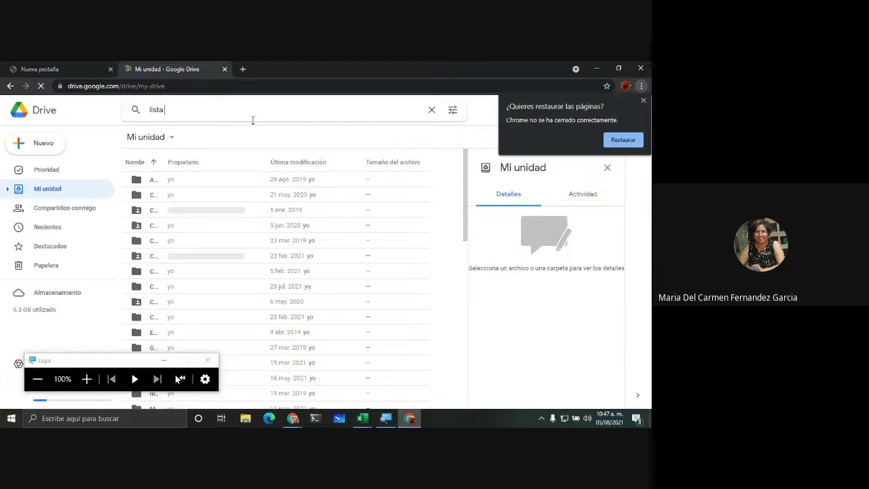
pyautogui.write('de asistencia')
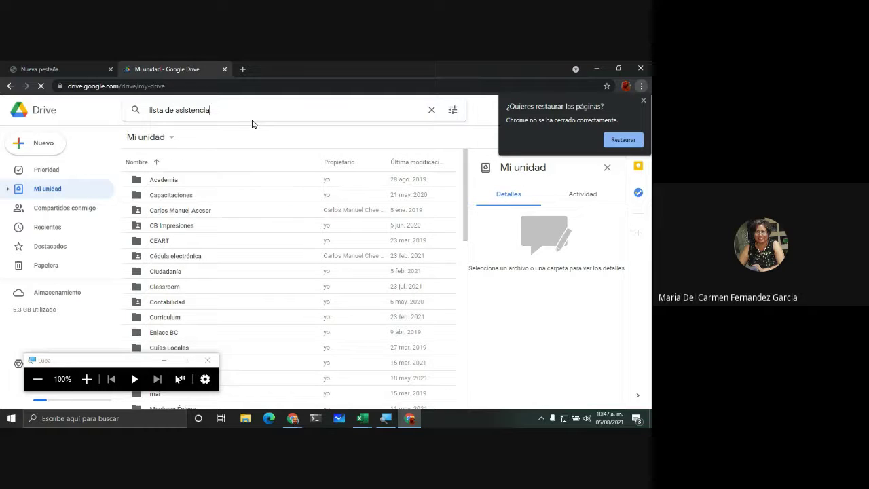
pyautogui.press('Return')
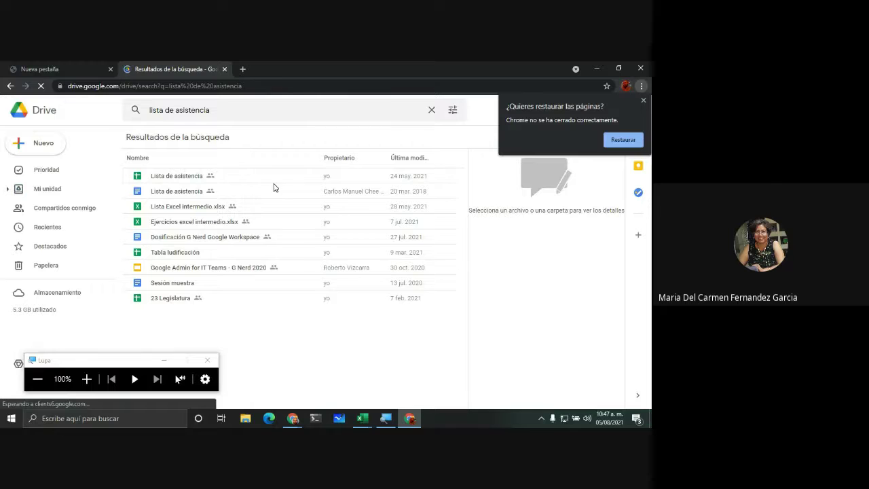
pyautogui.doubleClick(194, 181)
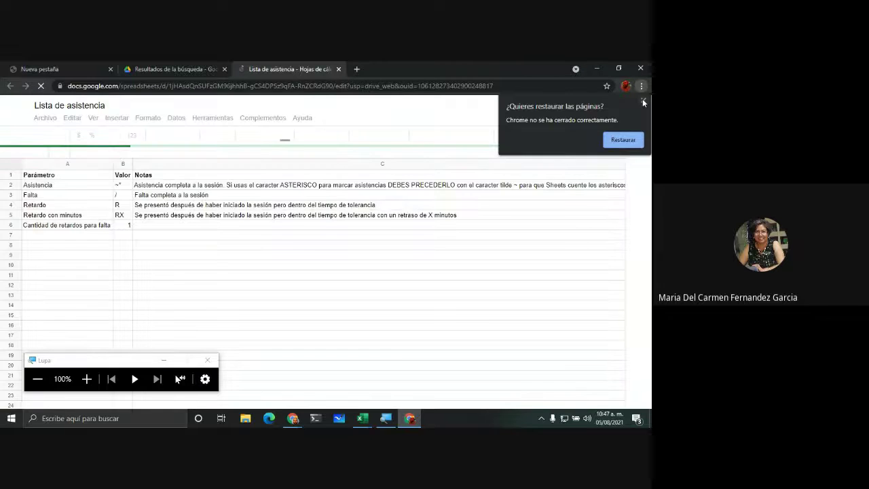
# Step: Dismiss the restore prompt and move from Parámetros to the Lista sheet of student session marks
pyautogui.click(643, 101)
pyautogui.moveTo(75, 360); pyautogui.dragTo(285, 327)
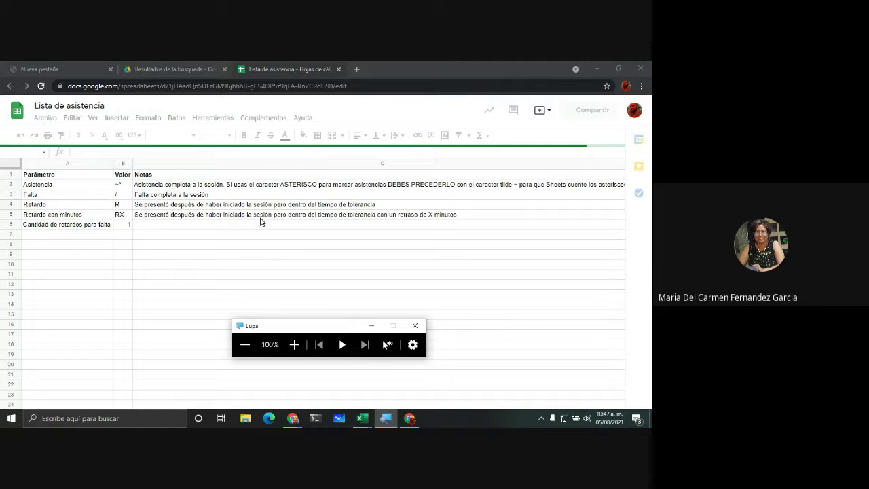
pyautogui.hotkey('alt', 'Tab')
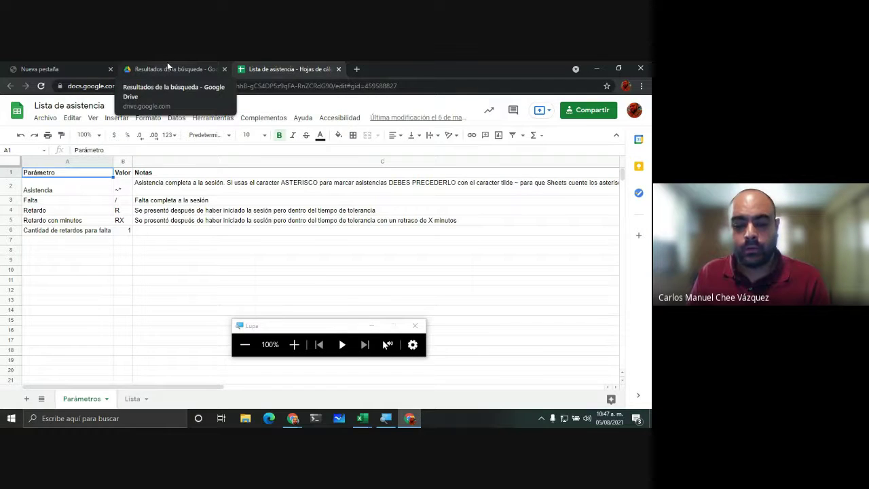
pyautogui.click(167, 63)
pyautogui.click(265, 67)
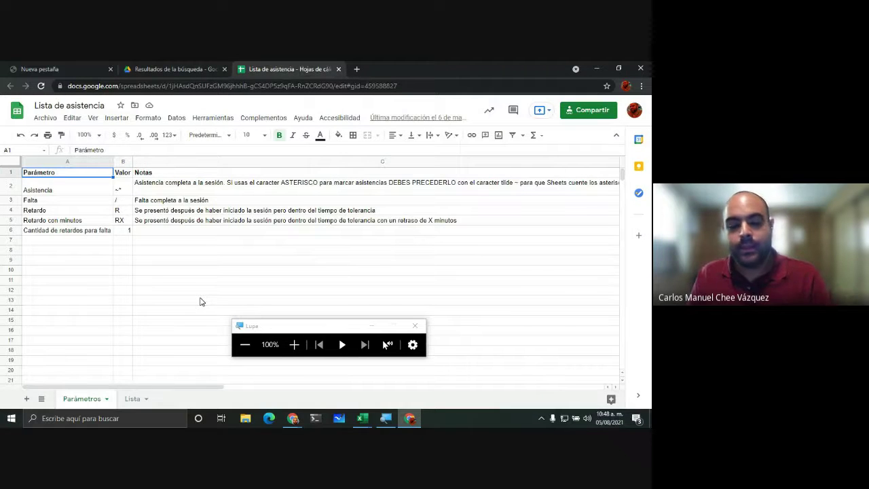
pyautogui.hotkey('alt', 'Tab')
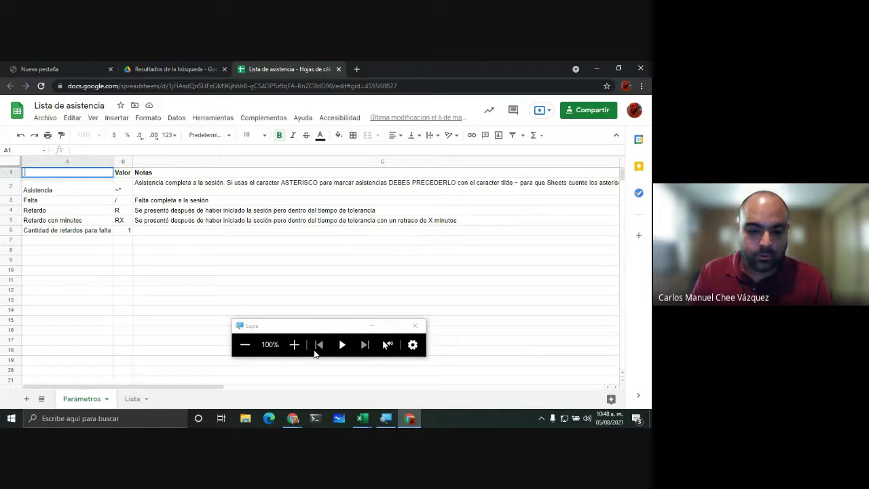
pyautogui.click(294, 344)
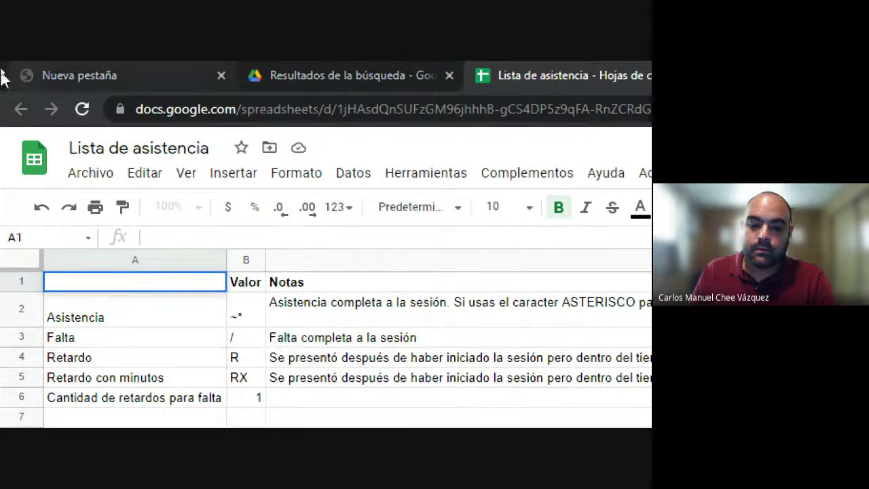
pyautogui.click(244, 275)
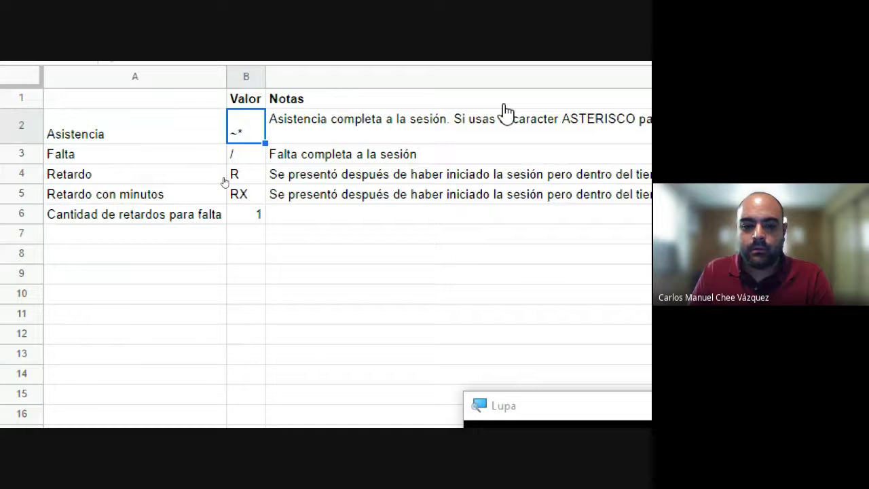
pyautogui.click(263, 371)
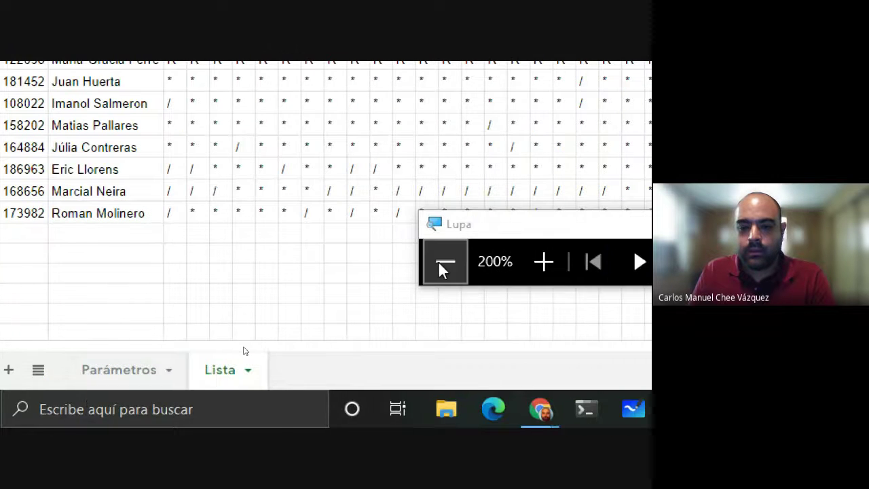
pyautogui.click(441, 270)
pyautogui.click(292, 344)
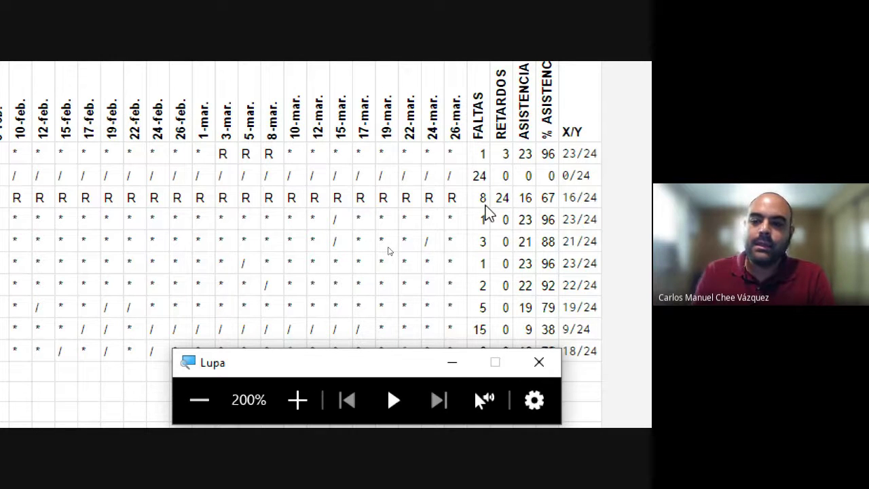
pyautogui.click(571, 161)
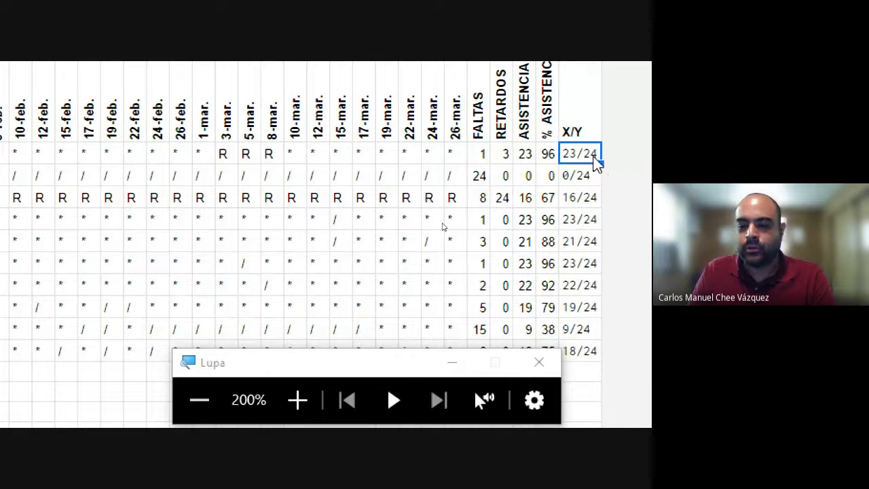
pyautogui.click(574, 222)
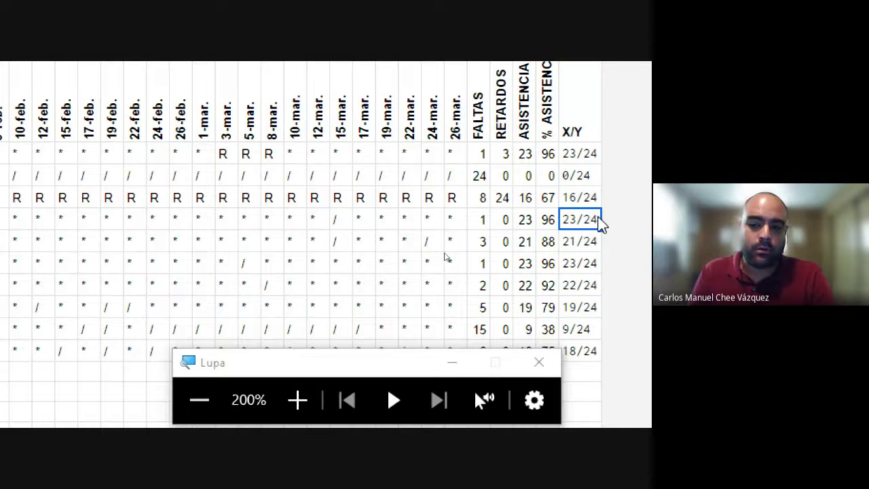
pyautogui.click(200, 400)
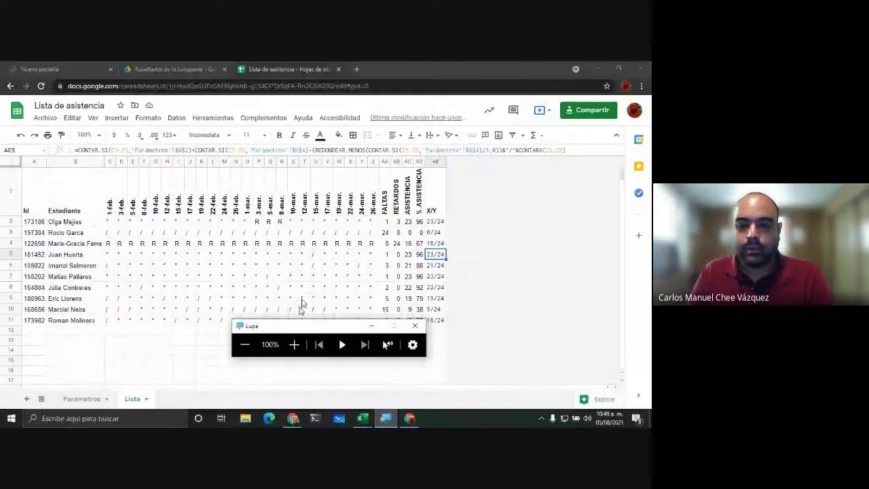
# Step: Copy an anyone-with-the-link viewer link to Lista de asistencia, then return to Demo maestros
pyautogui.click(588, 110)
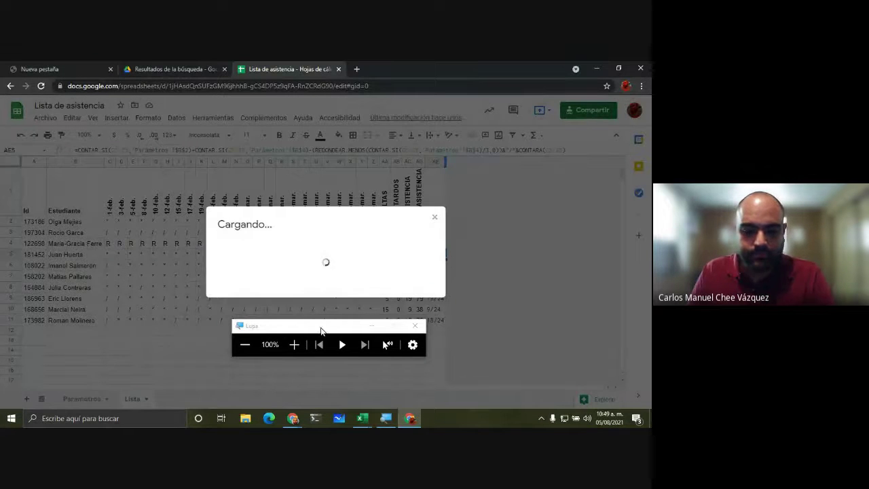
pyautogui.moveTo(321, 330); pyautogui.dragTo(146, 175)
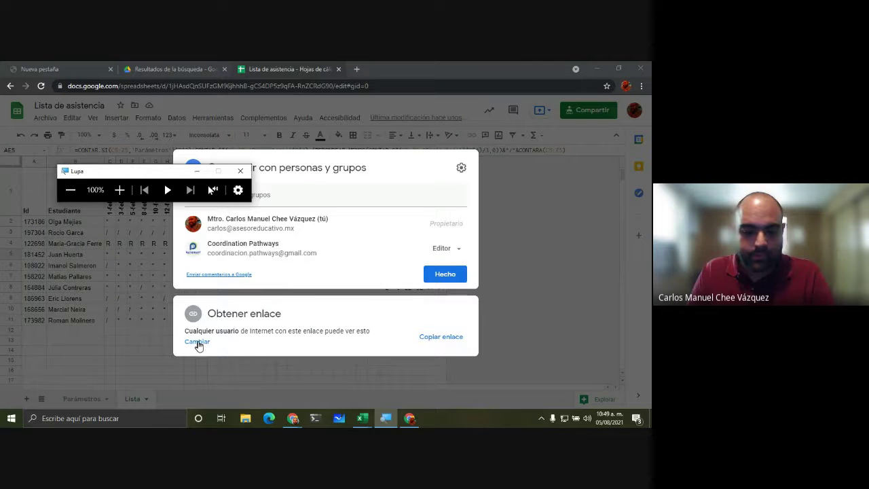
pyautogui.click(199, 342)
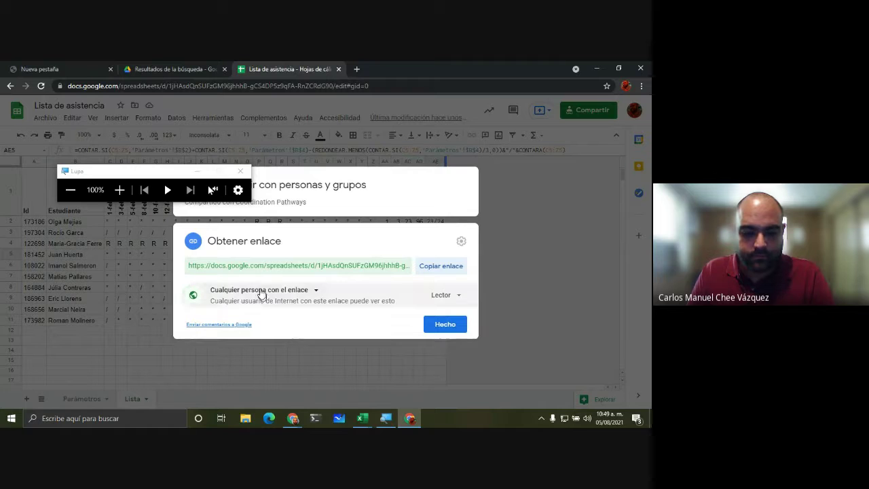
pyautogui.click(443, 267)
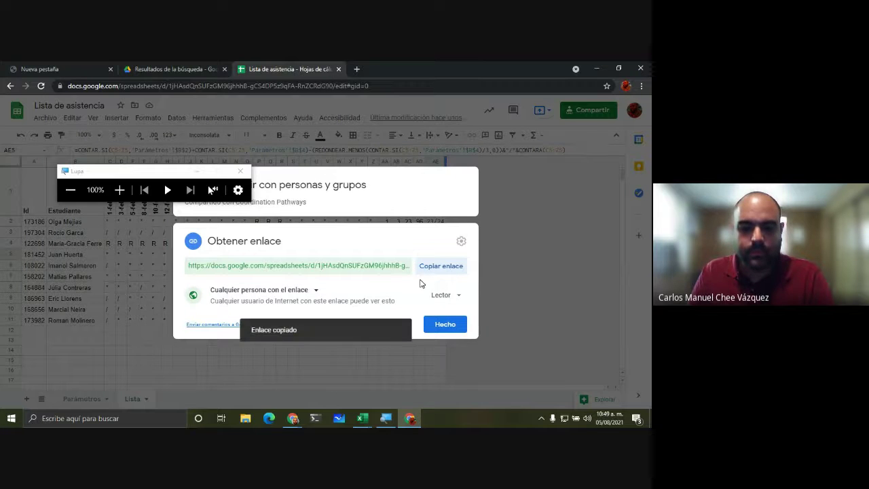
pyautogui.hotkey('alt', 'Tab')
pyautogui.hotkey('alt', 'Tab')
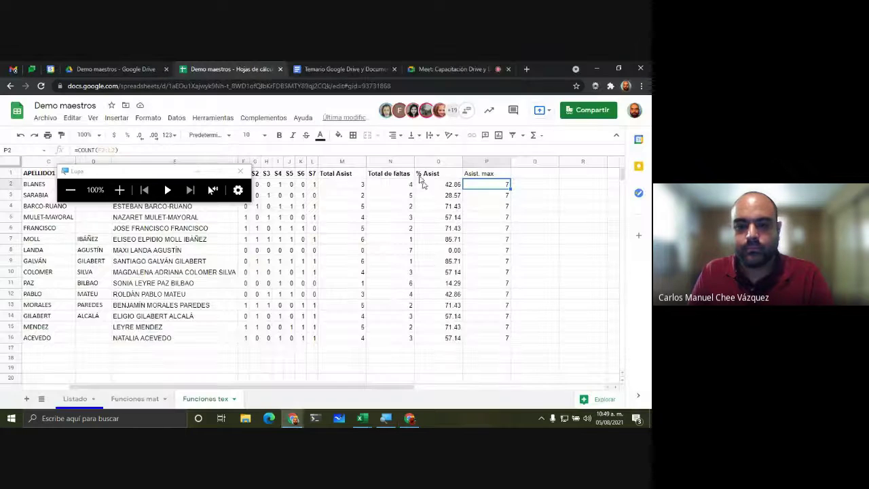
# Step: Post the Lista de asistencia link in the Meet call chat, then go back to Demo maestros
pyautogui.click(449, 68)
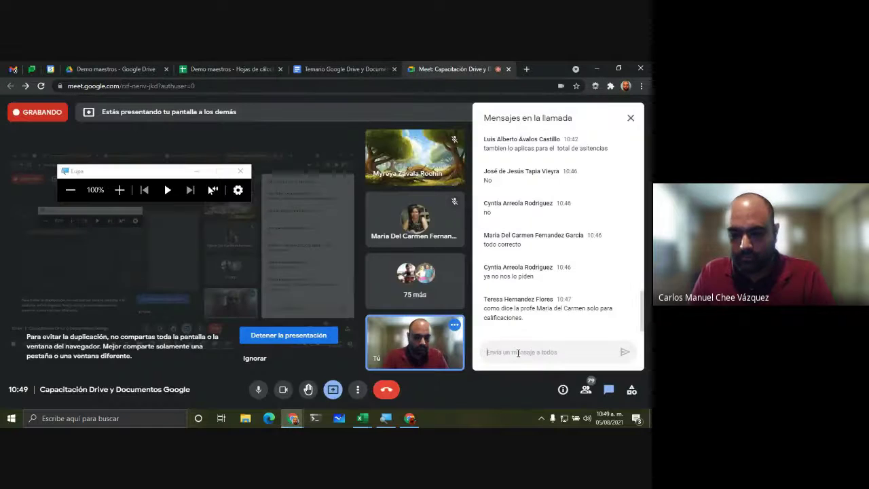
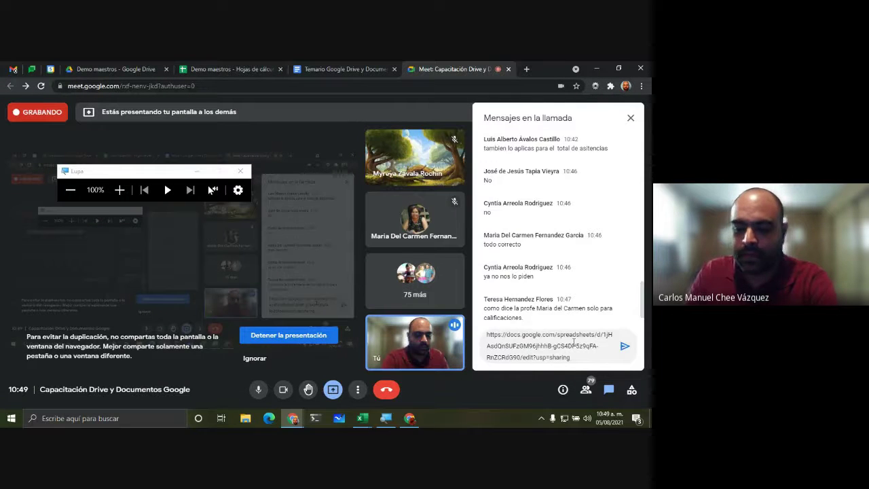
pyautogui.press('Return')
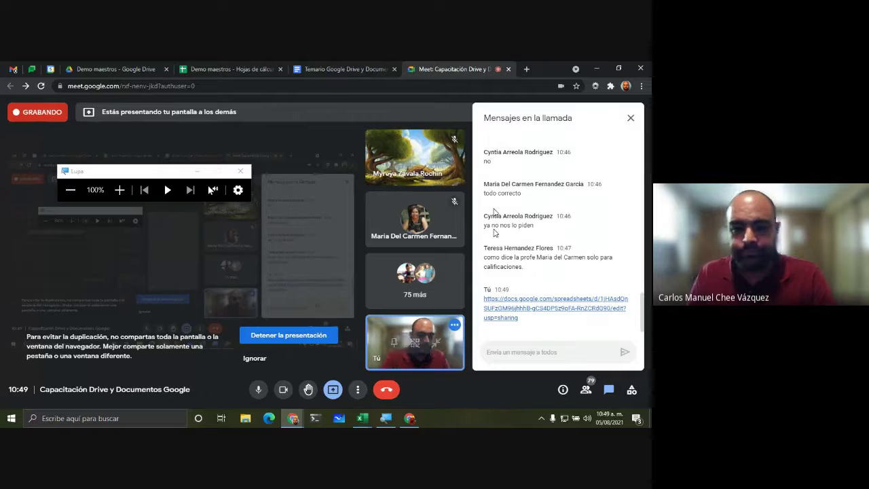
pyautogui.click(342, 68)
pyautogui.click(231, 68)
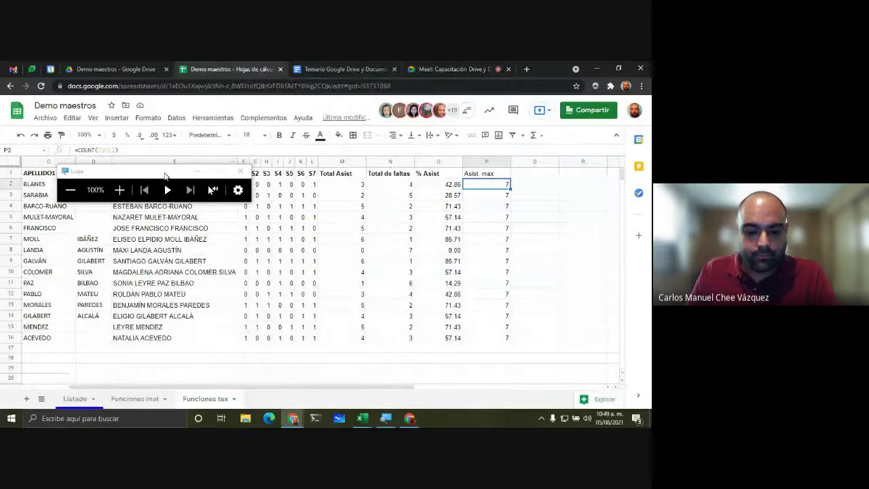
# Step: Show the full-name formula in E8 and the other sheet tabs, then return to the Meet call
pyautogui.moveTo(165, 175); pyautogui.dragTo(525, 344)
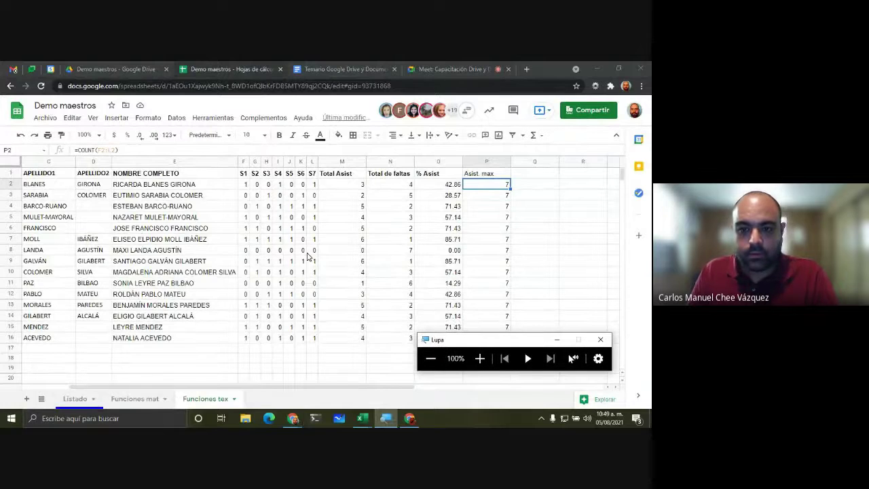
pyautogui.click(175, 251)
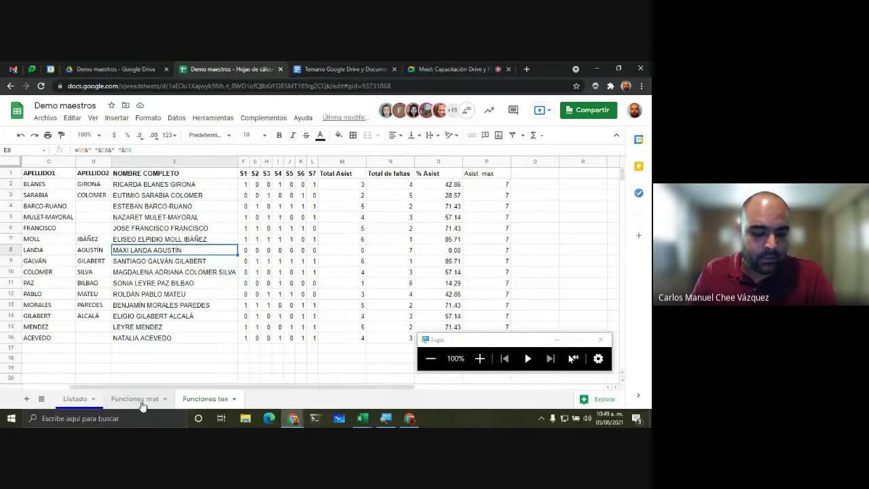
pyautogui.click(120, 402)
pyautogui.click(85, 399)
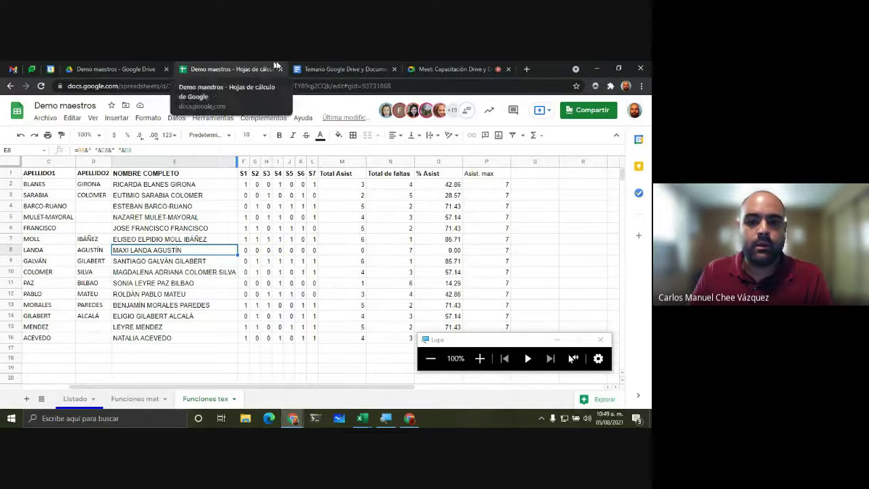
pyautogui.click(318, 68)
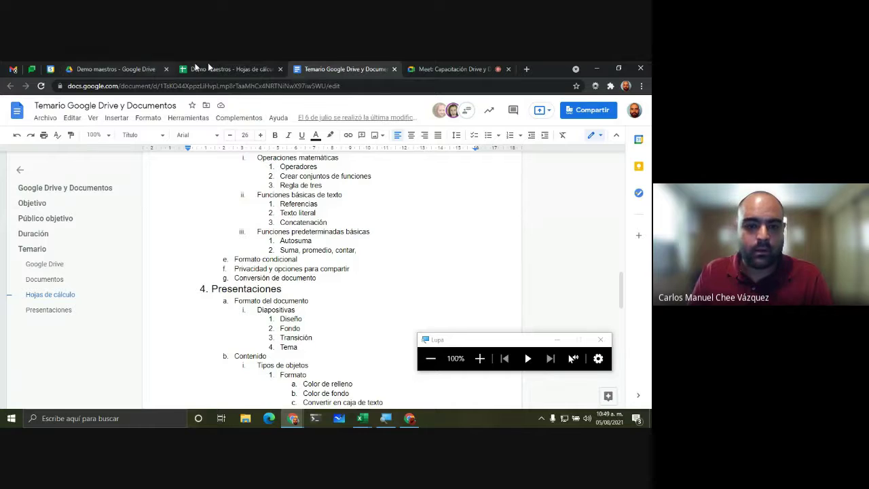
pyautogui.click(224, 69)
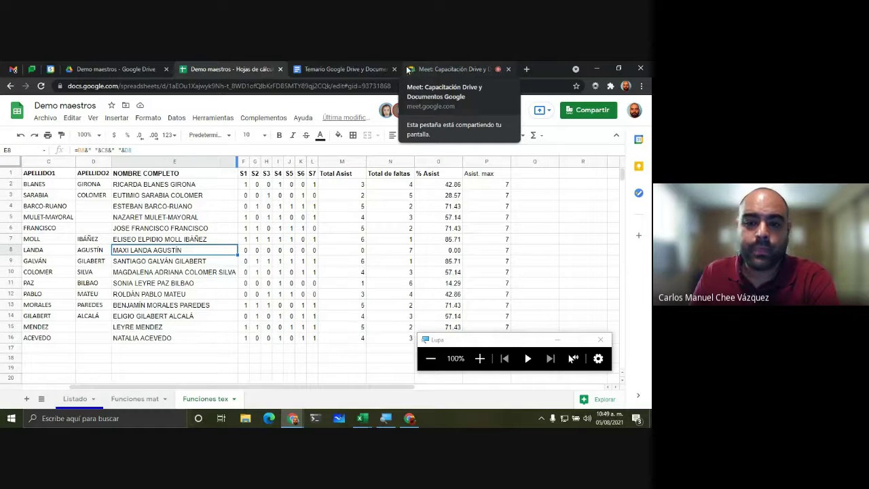
pyautogui.click(465, 69)
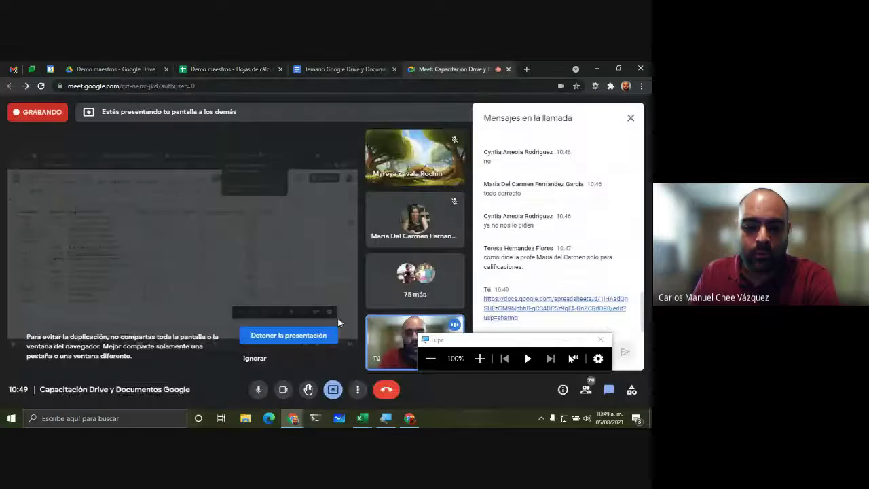